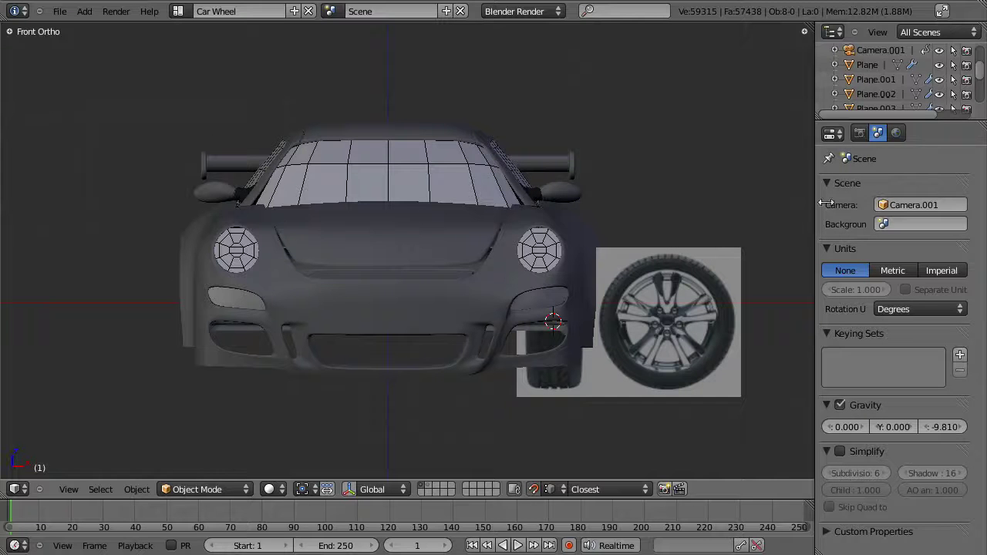
- Compare the Car and Car Wheel screen layouts, examining the Car layout's reference images in front and right views
{"action": "left_click", "coordinate": [178, 11]}
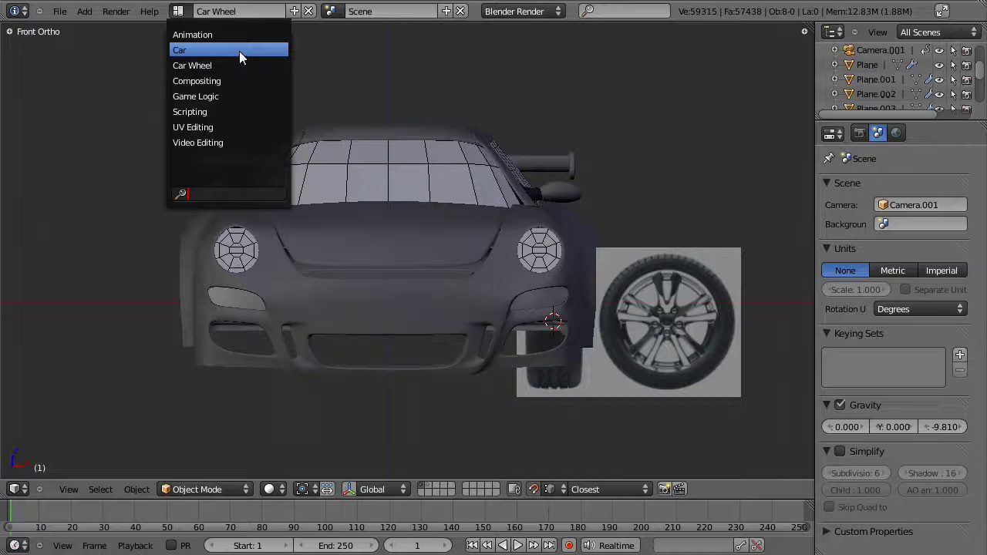
{"action": "left_click", "coordinate": [194, 51]}
{"action": "middle_click_drag", "start_coordinate": [398, 244], "coordinate": [434, 236]}
{"action": "key", "text": "KP_1"}
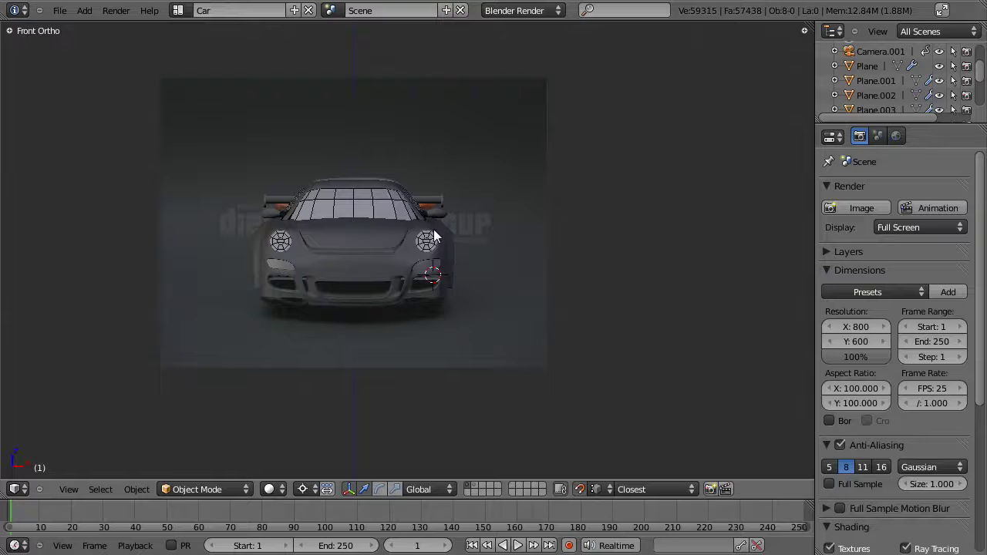
{"action": "key", "text": "KP_3"}
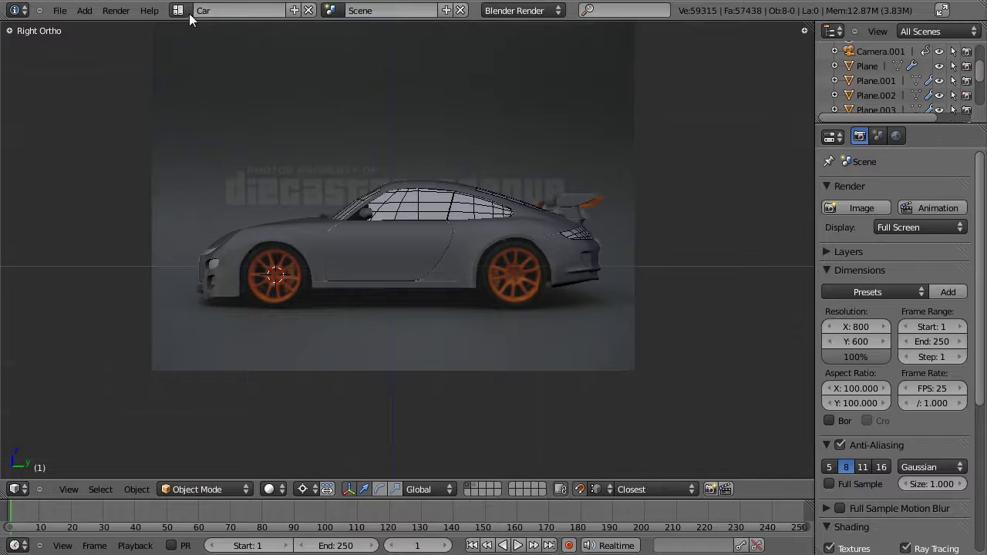
{"action": "left_click", "coordinate": [178, 11]}
{"action": "left_click", "coordinate": [199, 65]}
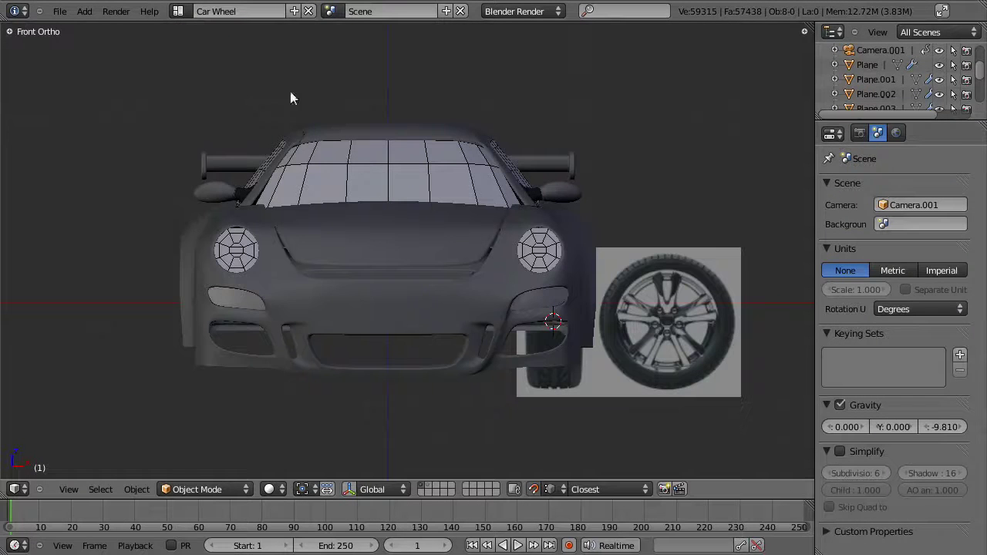
{"action": "left_click", "coordinate": [179, 10]}
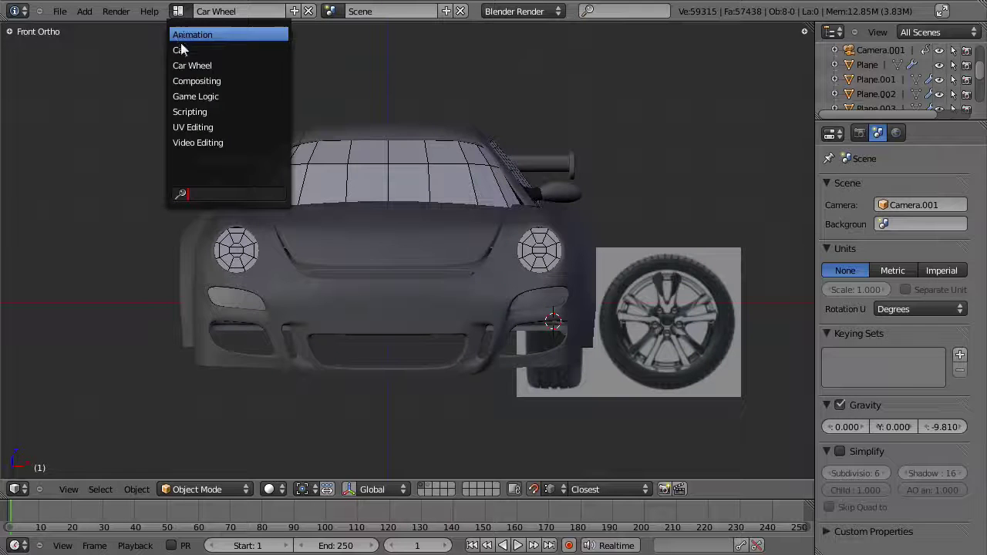
{"action": "left_click", "coordinate": [184, 51]}
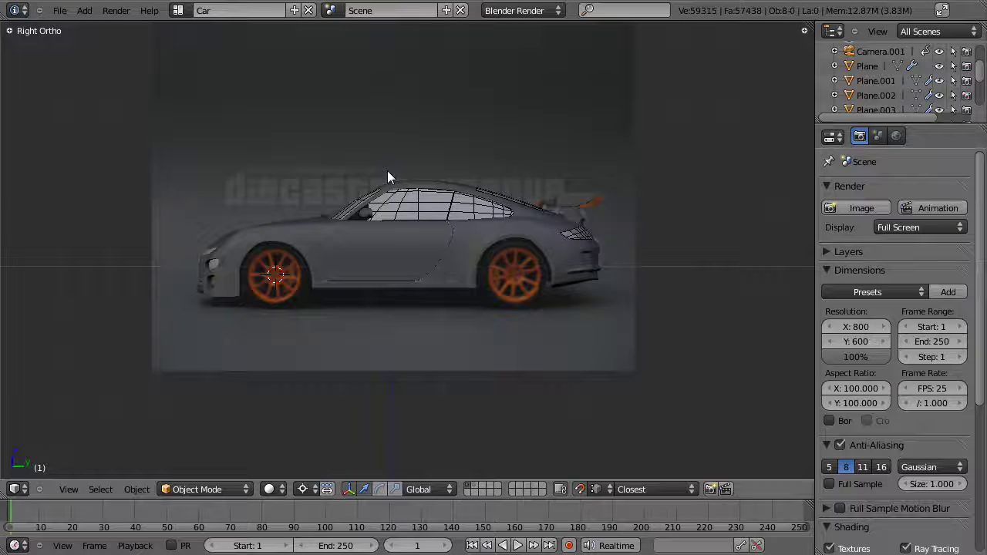
{"action": "key", "text": "KP_1"}
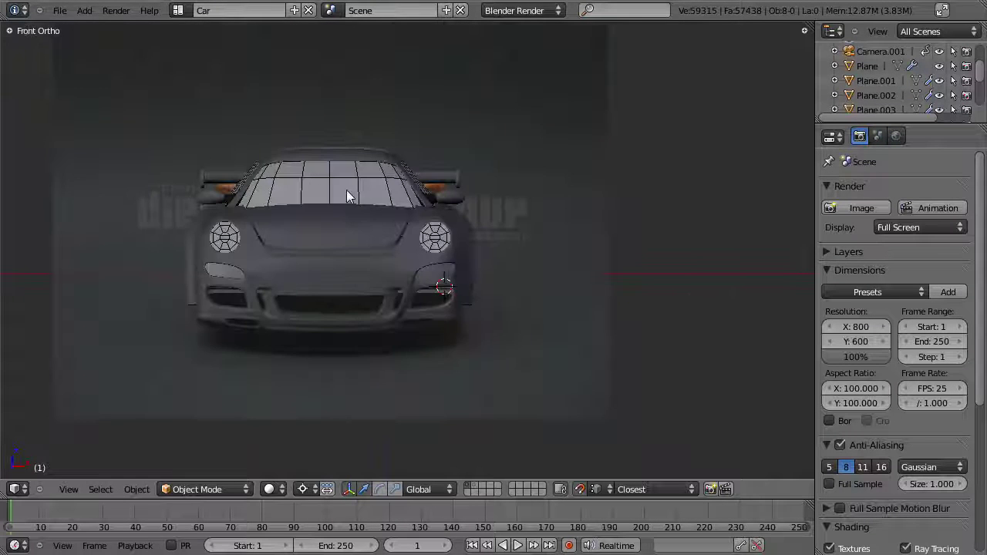
{"action": "key", "text": "KP_3"}
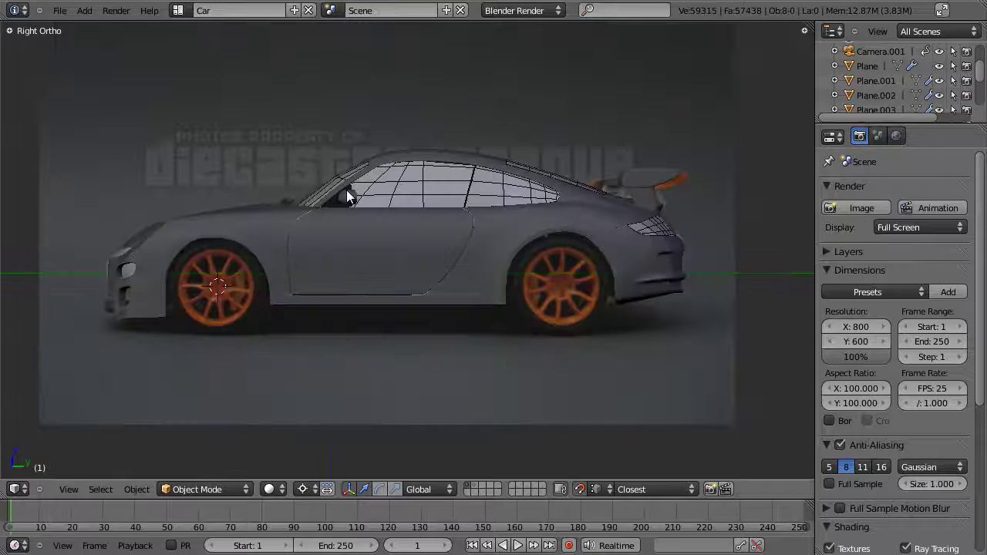
{"action": "middle_click_drag", "start_coordinate": [351, 228], "coordinate": [377, 224], "text": "shift"}
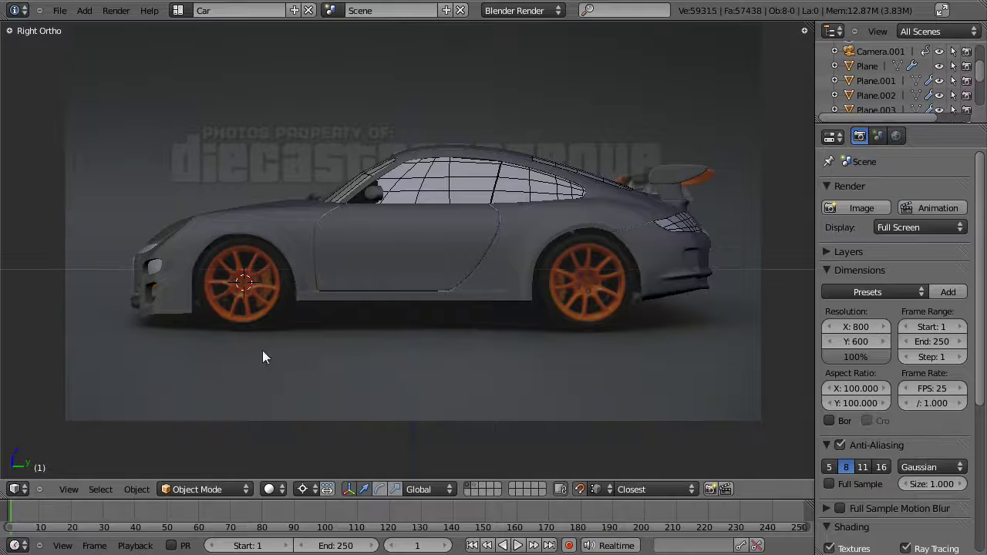
- Examine the Car layout's background image settings and compare the images assigned to the Right and Front axes in their views
{"action": "key", "text": "n"}
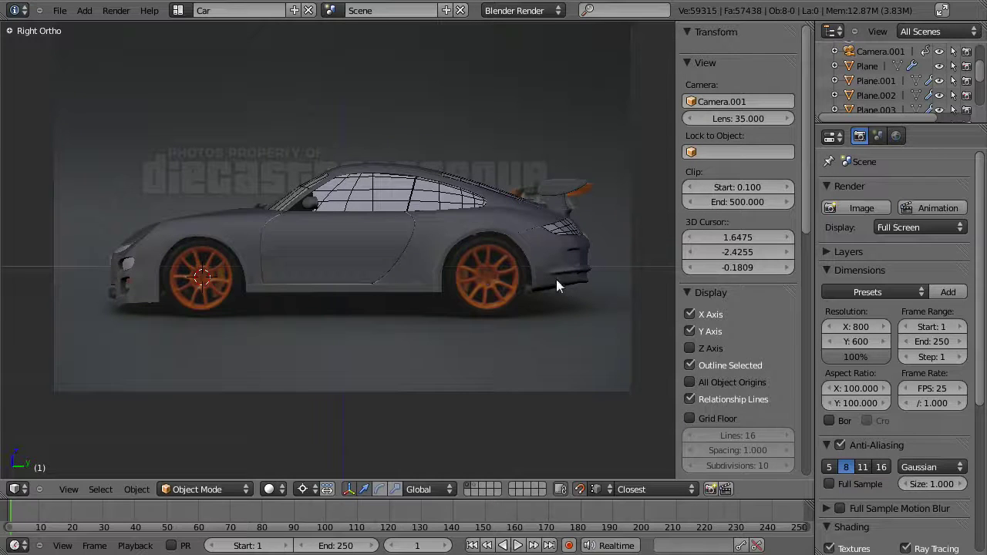
{"action": "scroll", "coordinate": [719, 270], "scroll_direction": "down", "scroll_amount": 8}
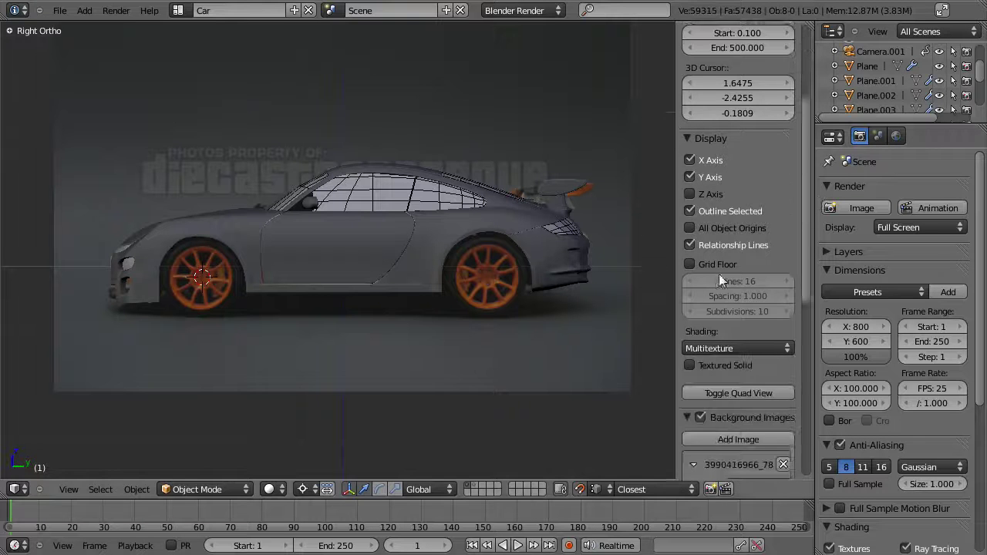
{"action": "scroll", "coordinate": [719, 287], "scroll_direction": "down", "scroll_amount": 8}
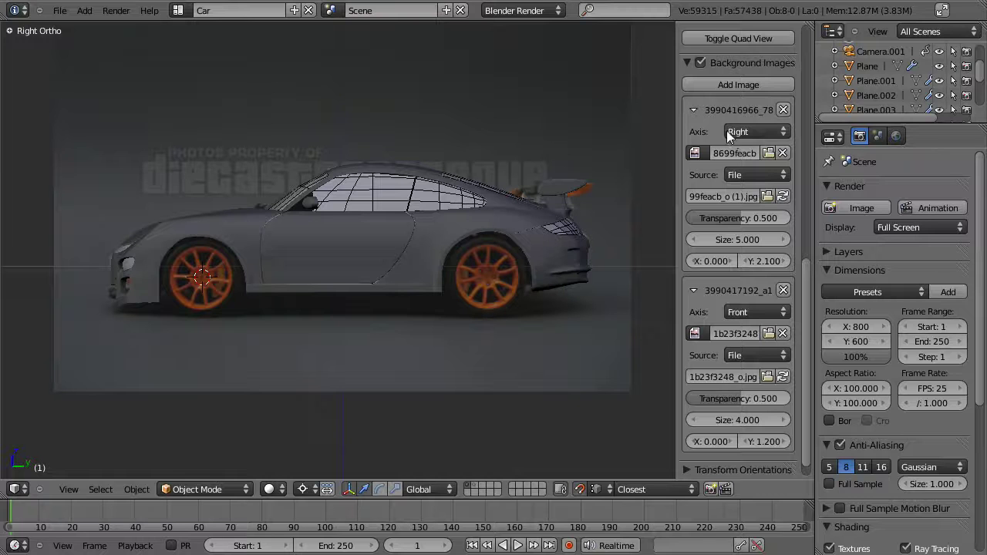
{"action": "scroll", "coordinate": [714, 401], "scroll_direction": "down", "scroll_amount": 1}
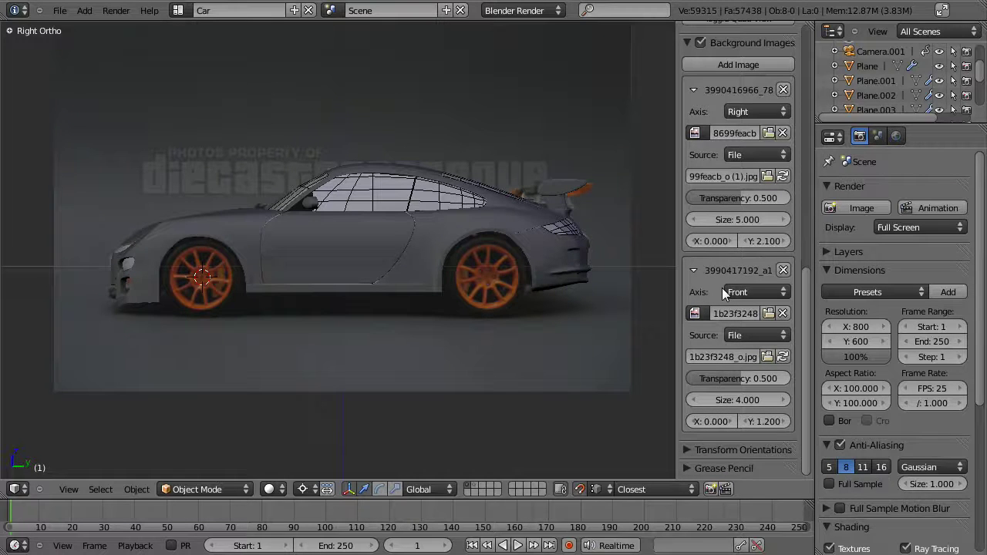
{"action": "key", "text": "KP_1"}
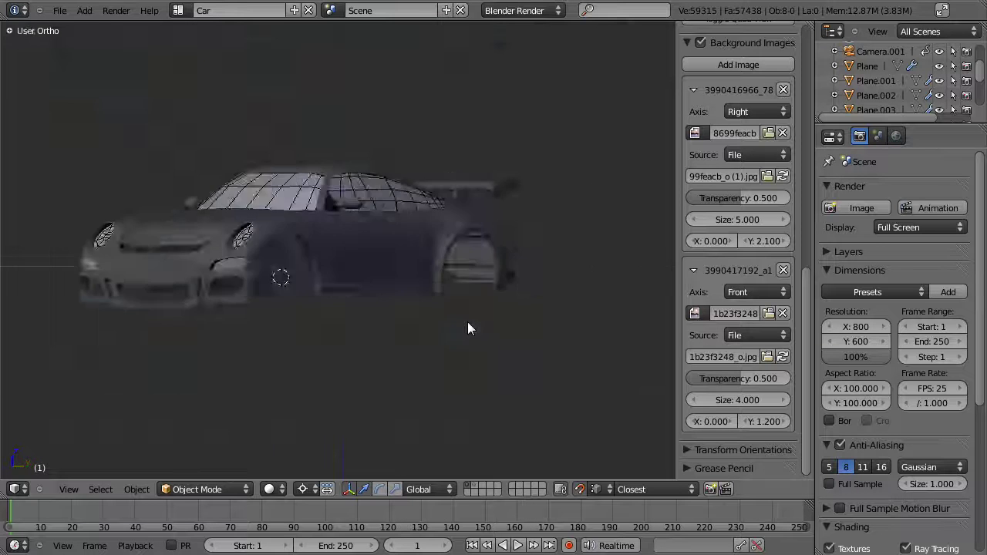
{"action": "key", "text": "KP_3"}
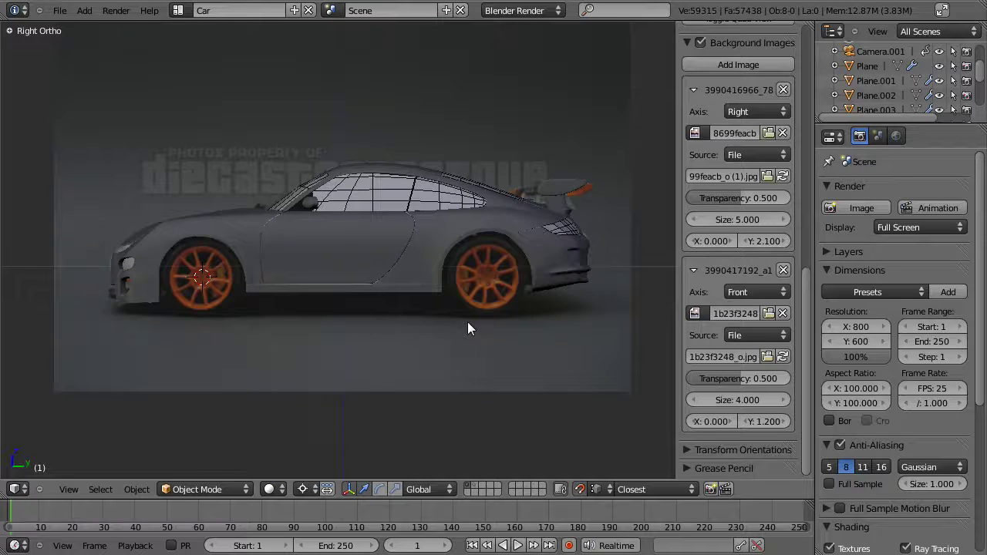
{"action": "key", "text": "KP_1"}
{"action": "key", "text": "KP_3"}
{"action": "key", "text": "KP_3"}
{"action": "key", "text": "KP_1"}
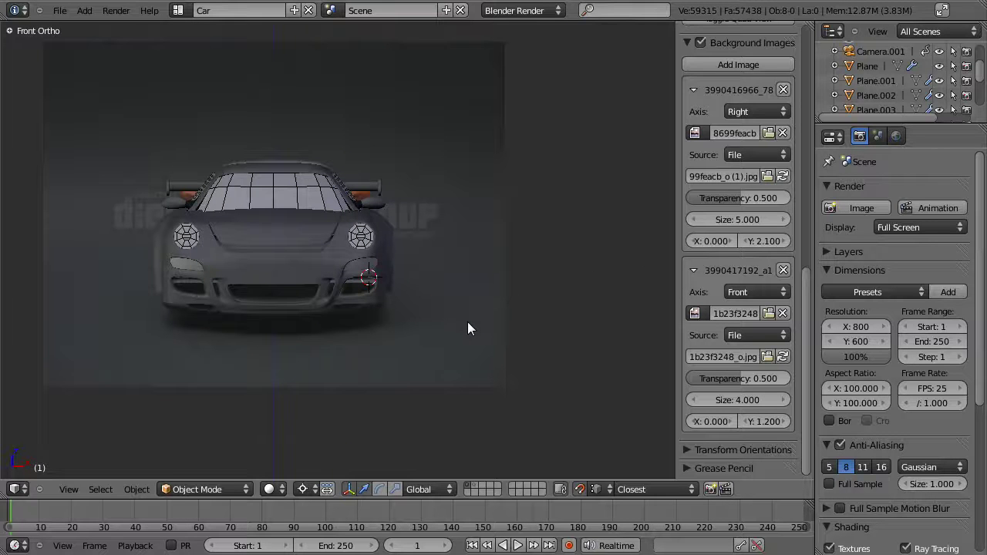
- In the Car Wheel layout, switch the viewport to wireframe and hide the entire car model
{"action": "left_click", "coordinate": [178, 10]}
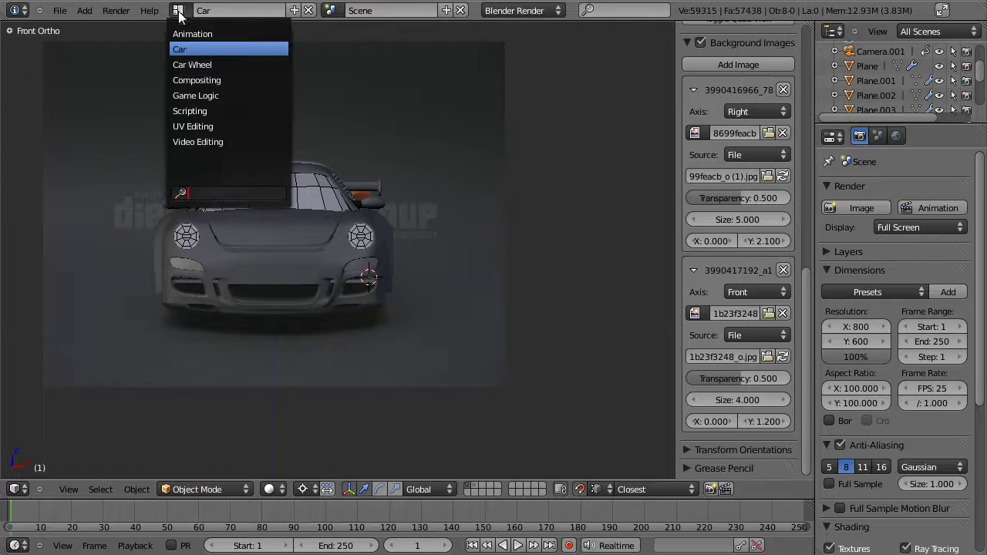
{"action": "left_click", "coordinate": [191, 68]}
{"action": "key", "text": "z"}
{"action": "scroll", "coordinate": [383, 197], "scroll_direction": "down", "scroll_amount": 3}
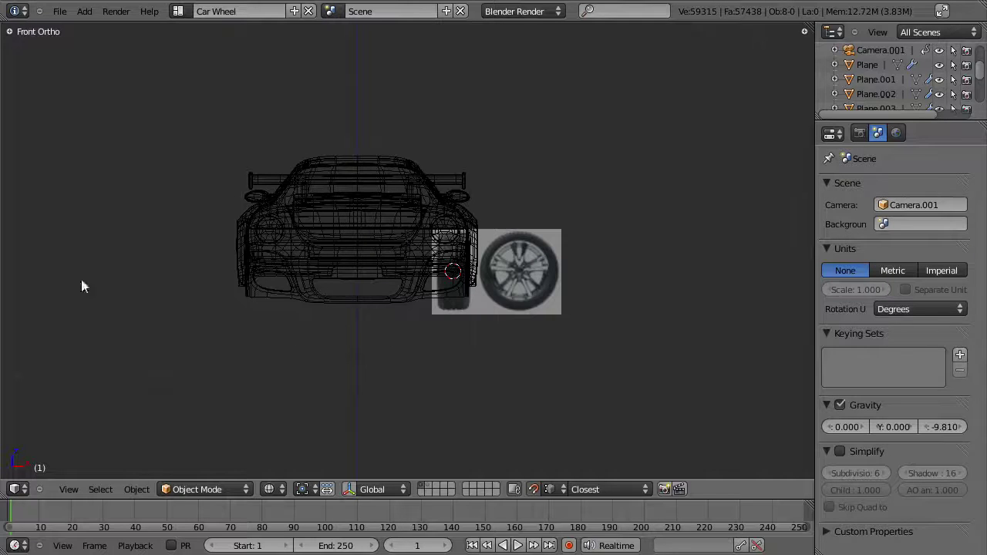
{"action": "key", "text": "b"}
{"action": "left_click_drag", "start_coordinate": [551, 91], "coordinate": [3, 473]}
{"action": "key", "text": "h"}
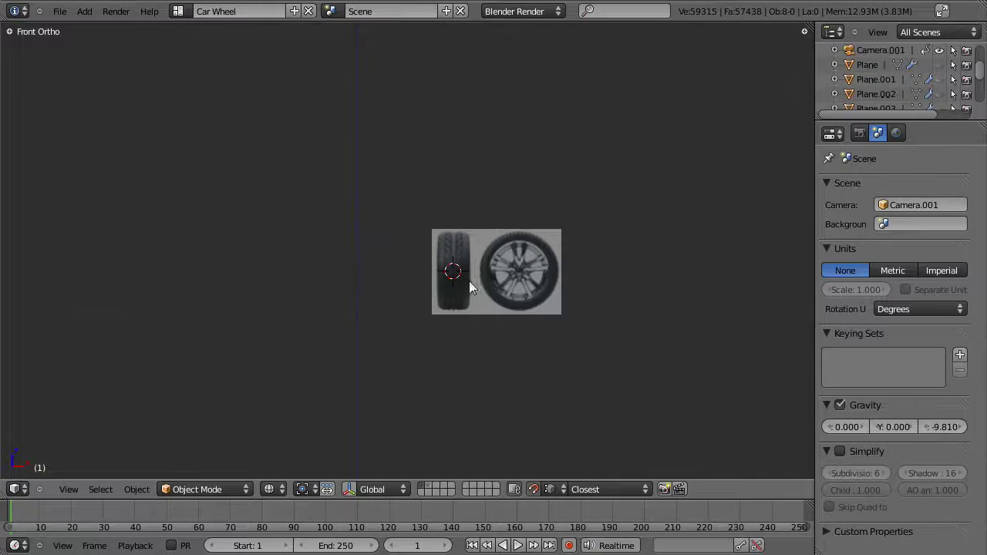
- Add a plane mesh at the 3D cursor on the front-view tire reference and enter Edit Mode
{"action": "scroll", "coordinate": [463, 281], "scroll_direction": "up", "scroll_amount": 4}
{"action": "scroll", "coordinate": [432, 273], "scroll_direction": "up", "scroll_amount": 2}
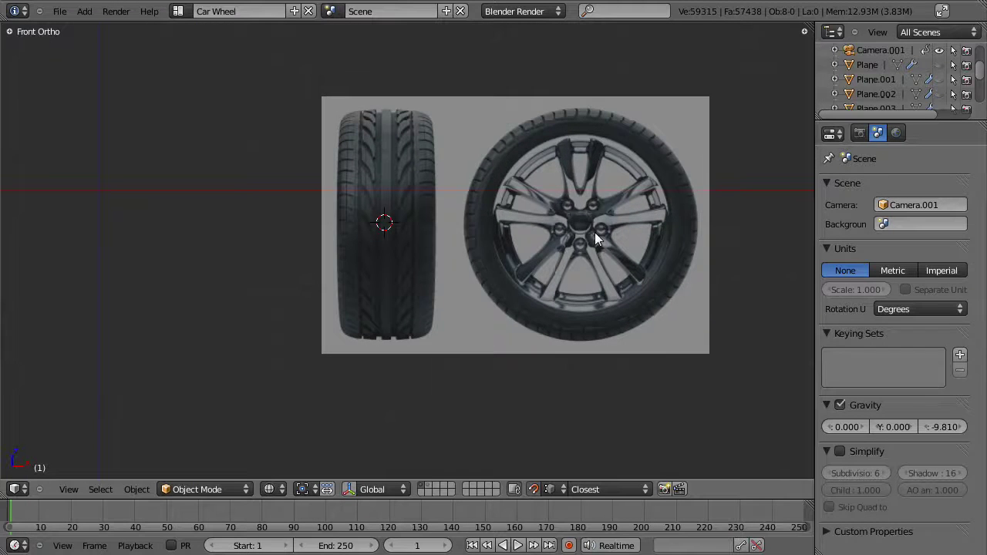
{"action": "key", "text": "KP_3"}
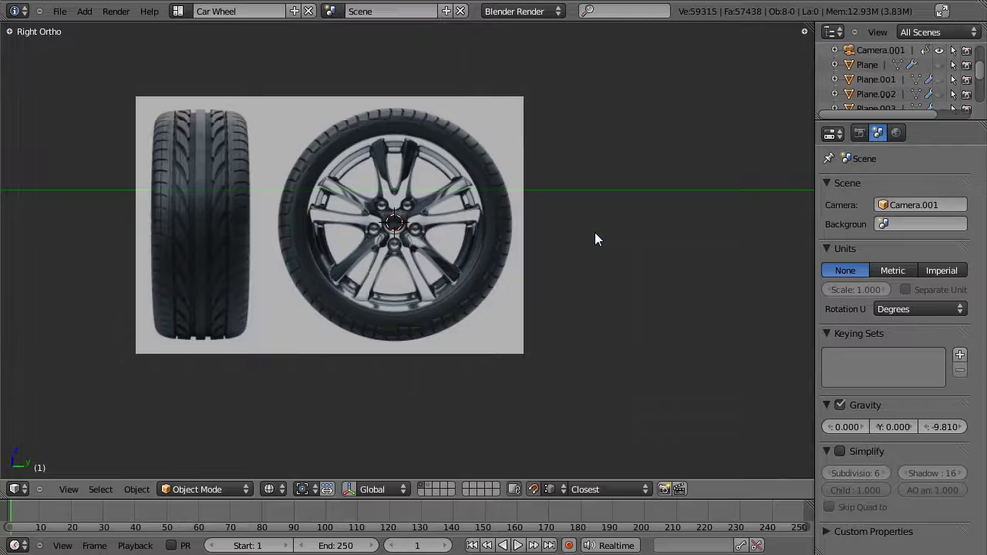
{"action": "key", "text": "KP_1"}
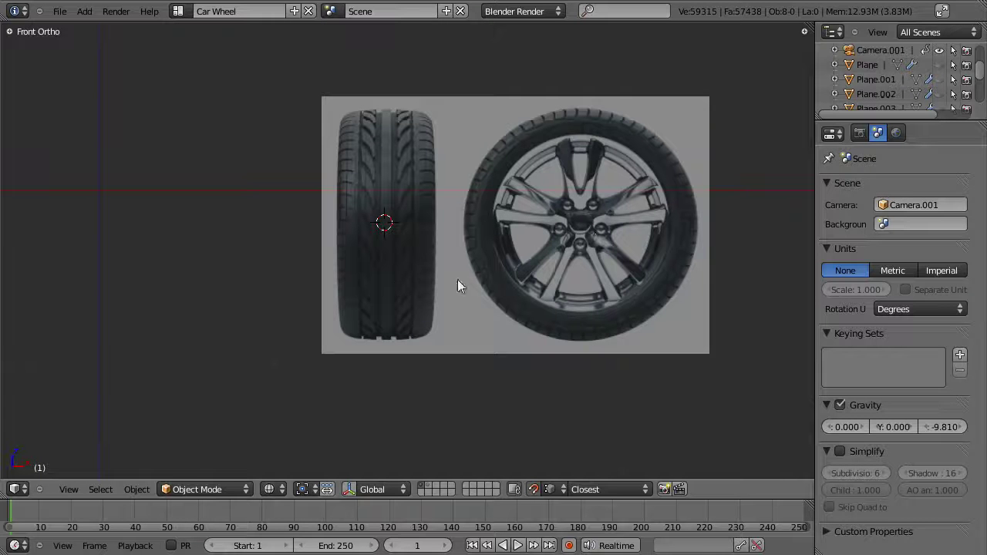
{"action": "key", "text": "shift+a"}
{"action": "mouse_move", "coordinate": [373, 234]}
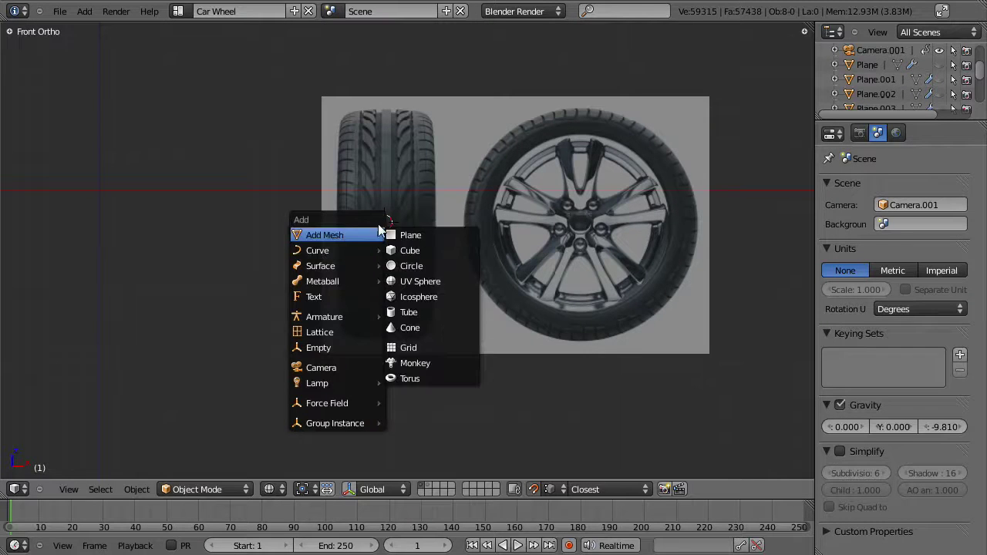
{"action": "left_click", "coordinate": [441, 231]}
{"action": "key", "text": "Tab"}
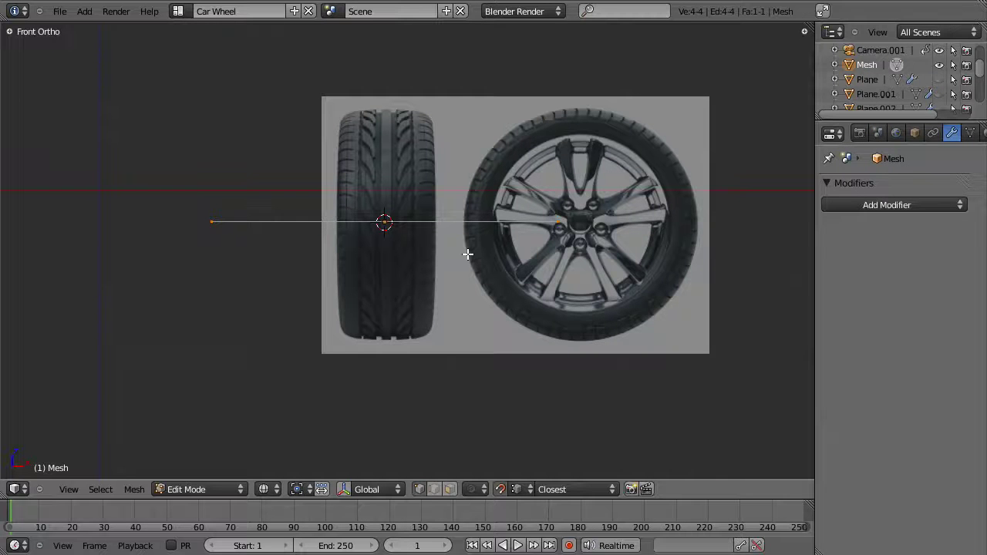
- Rotate the plane's geometry 90 degrees about the global X axis so it faces the front view
{"action": "middle_click_drag", "start_coordinate": [468, 254], "coordinate": [450, 286]}
{"action": "key", "text": "KP_1"}
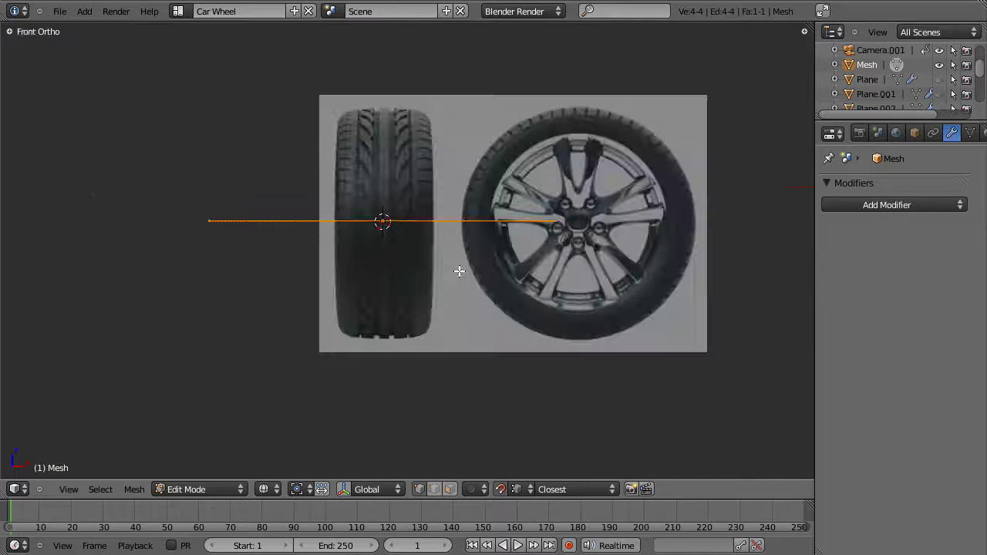
{"action": "type", "text": "rx"}
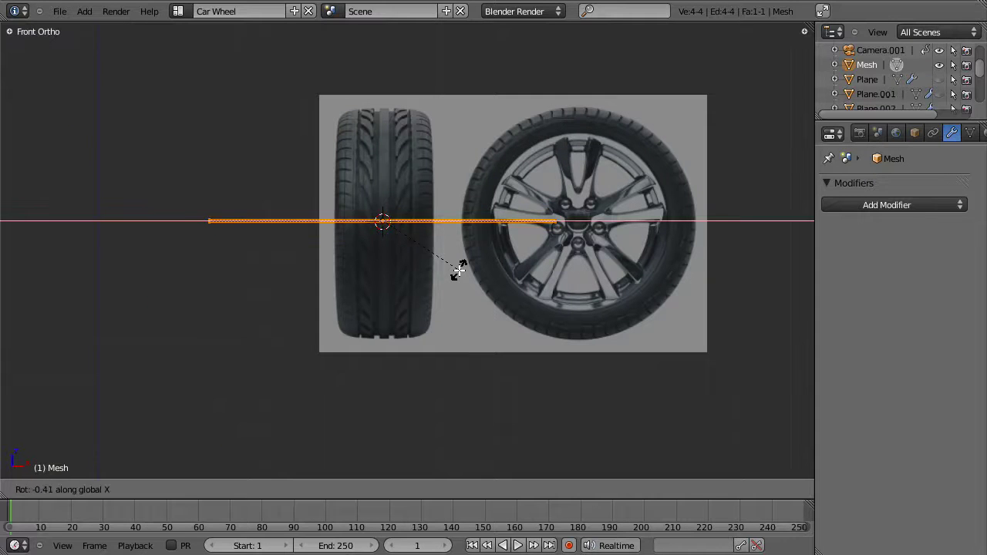
{"action": "type", "text": "90"}
{"action": "key", "text": "Return"}
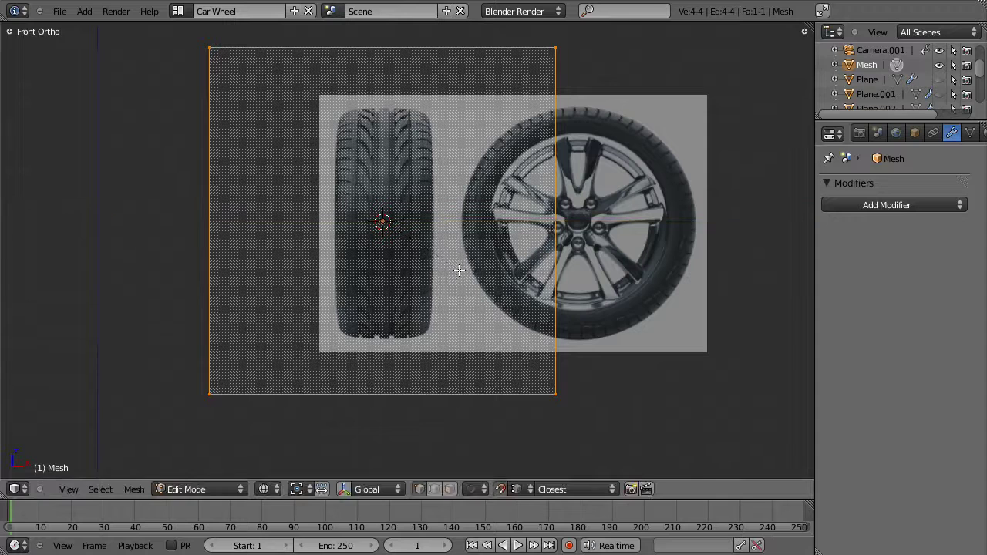
- Scale the plane down to about 0.03 so it forms a small square on the tread's central strip
{"action": "key", "text": "s"}
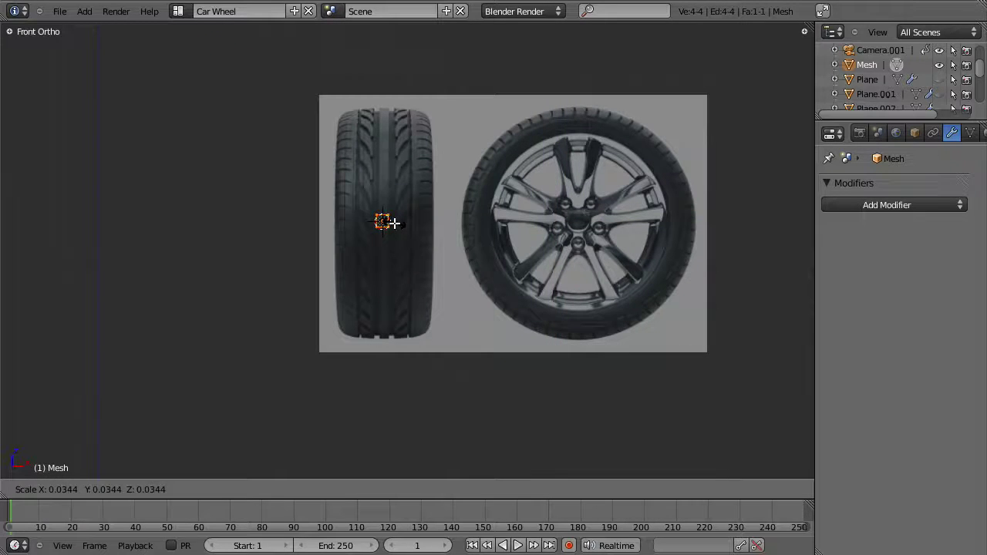
{"action": "left_click", "coordinate": [389, 223]}
{"action": "scroll", "coordinate": [417, 255], "scroll_direction": "up", "scroll_amount": 5}
{"action": "middle_click_drag", "start_coordinate": [382, 76], "coordinate": [370, 137], "text": "shift"}
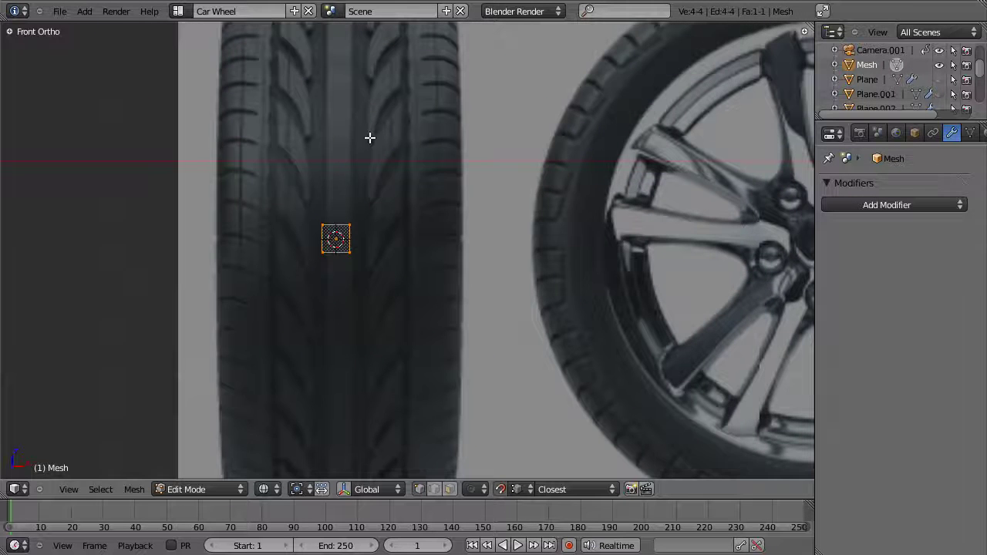
- In Object Mode, shift the plane slightly along X to align with the tread's central strip, and snap the 3D cursor to it
{"action": "middle_click_drag", "start_coordinate": [345, 243], "coordinate": [354, 236], "text": "shift"}
{"action": "middle_click_drag", "start_coordinate": [508, 192], "coordinate": [518, 188]}
{"action": "key", "text": "KP_1"}
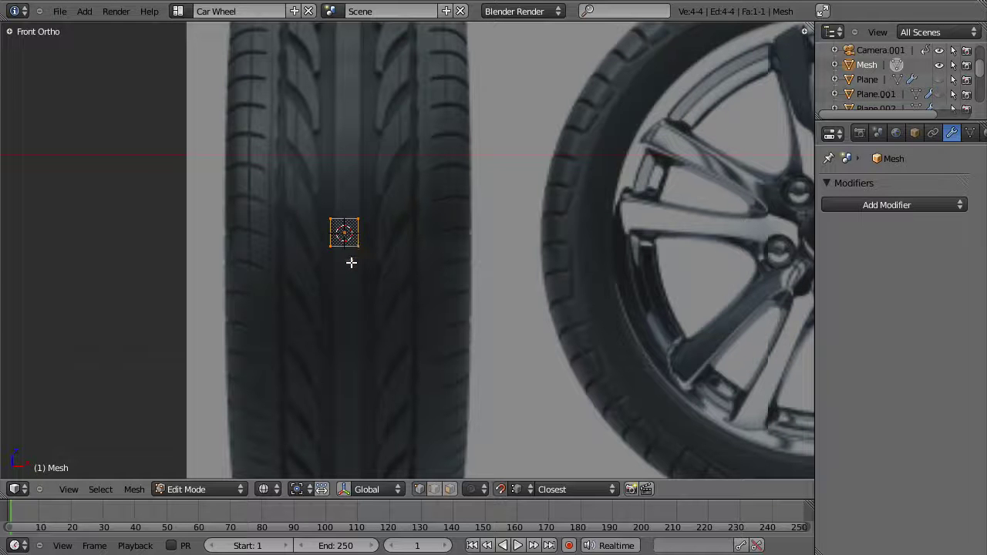
{"action": "scroll", "coordinate": [383, 278], "scroll_direction": "up", "scroll_amount": 2}
{"action": "key", "text": "Tab"}
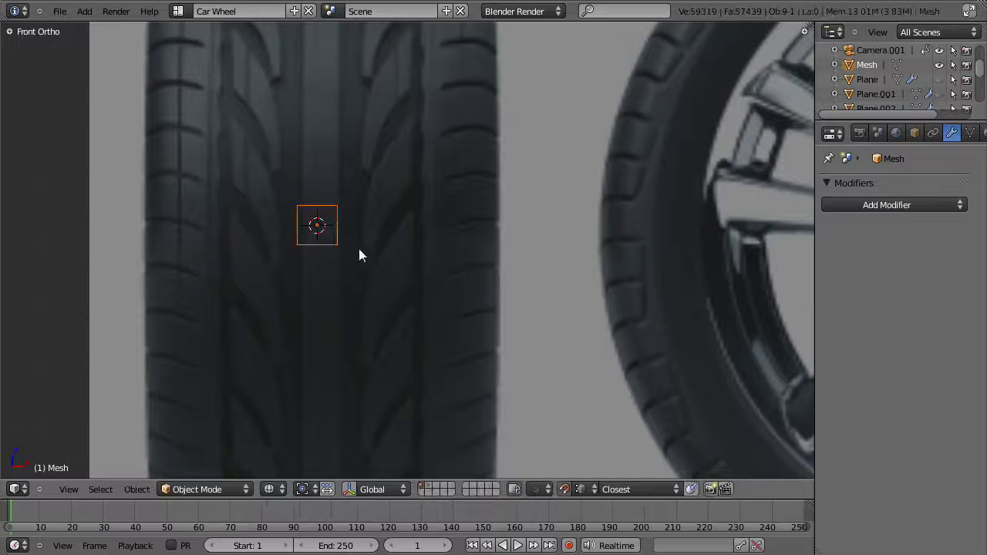
{"action": "key", "text": "g"}
{"action": "key", "text": "x"}
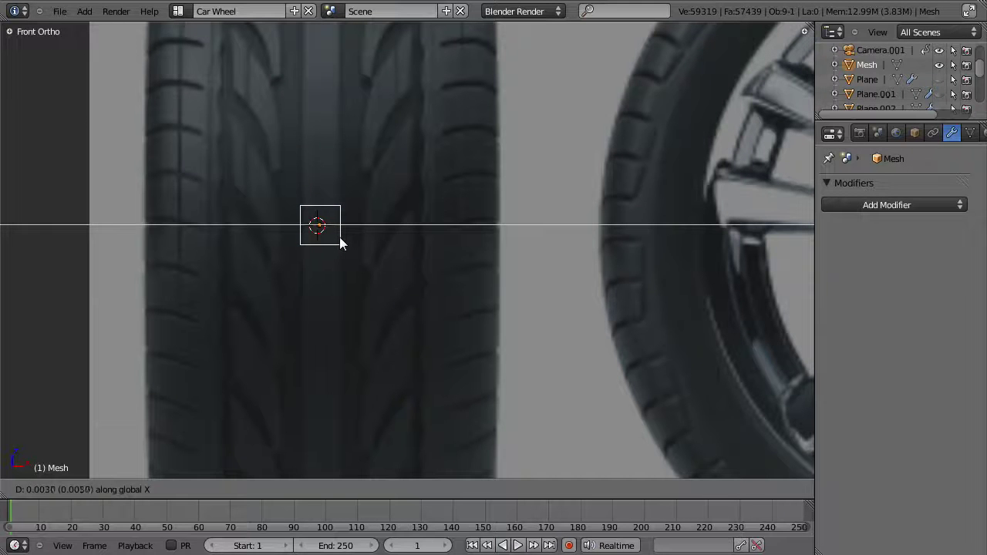
{"action": "left_click", "coordinate": [341, 244]}
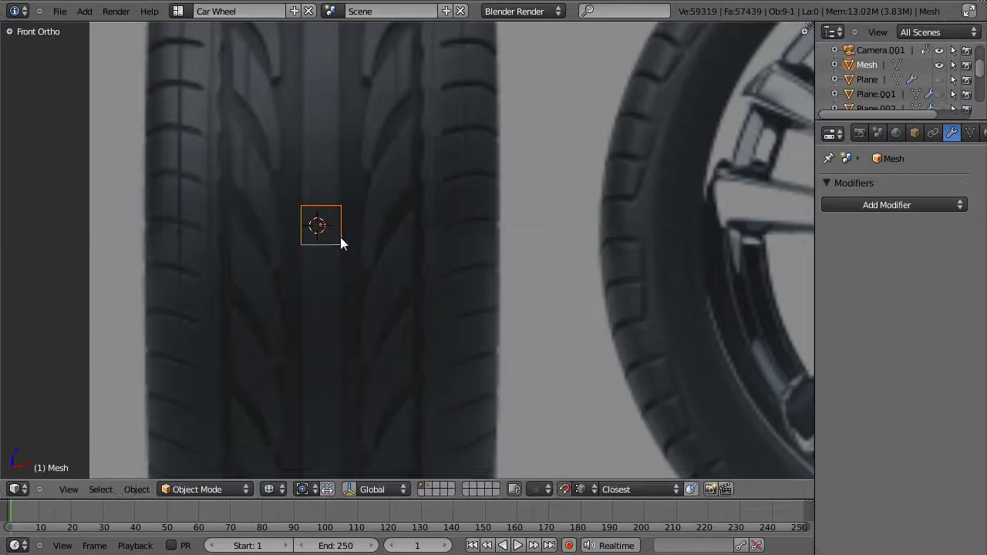
{"action": "key", "text": "shift+s"}
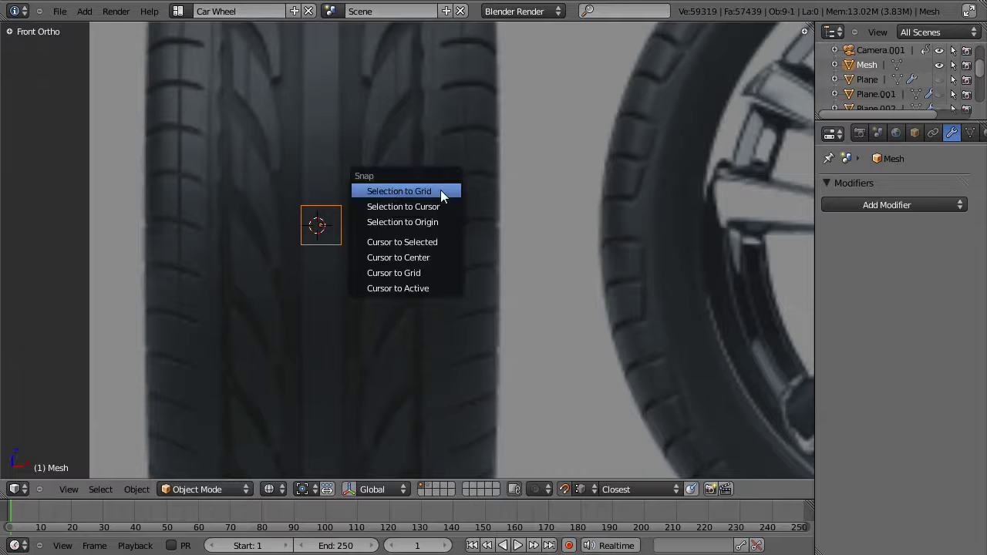
{"action": "left_click", "coordinate": [443, 242]}
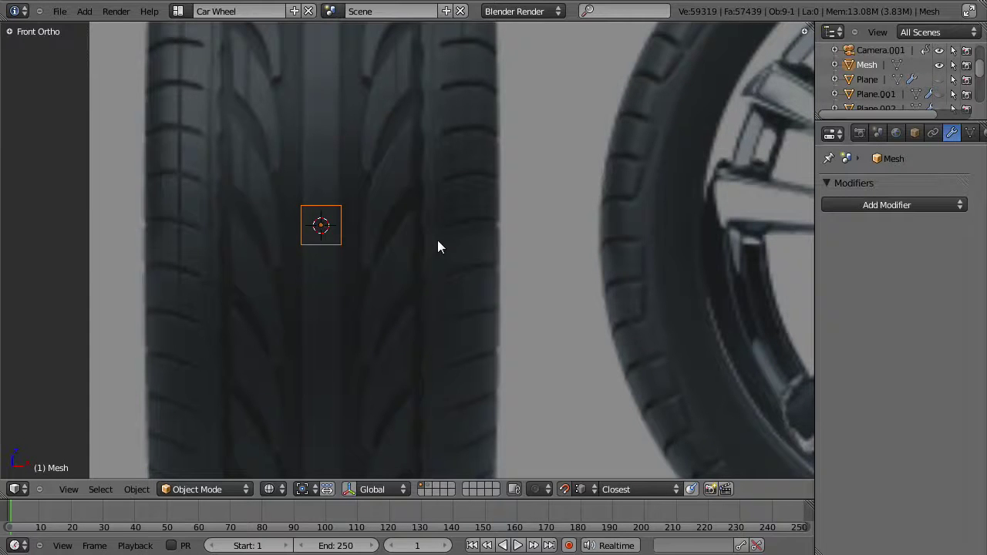
- In Edit Mode, split the plane vertically down its middle with a loop cut and delete the vertices of its left half
{"action": "scroll", "coordinate": [594, 340], "scroll_direction": "down", "scroll_amount": 3}
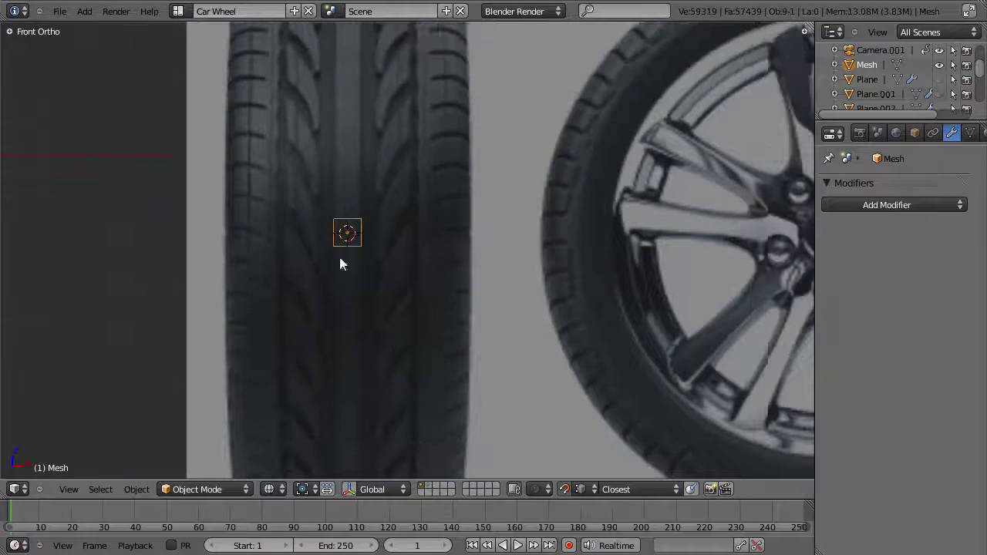
{"action": "key", "text": "Tab"}
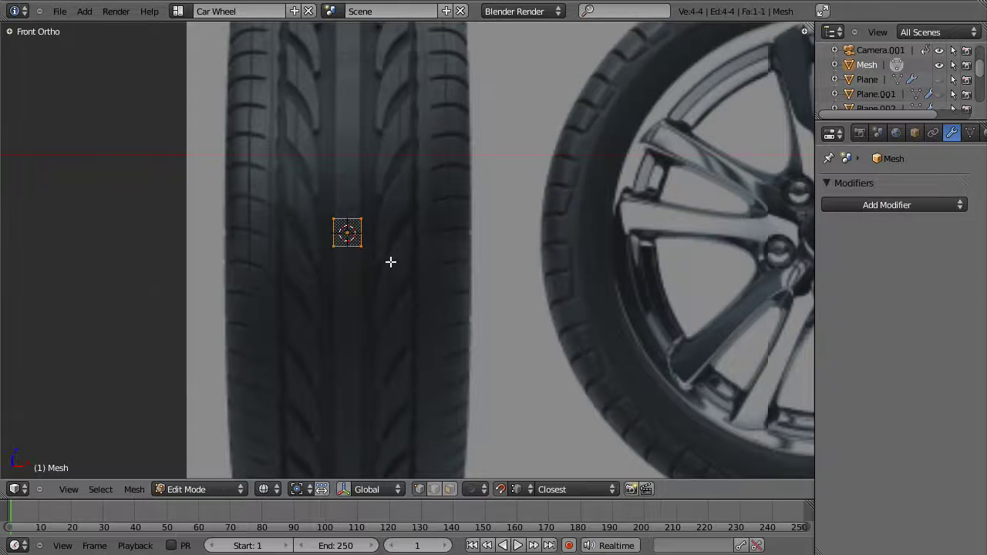
{"action": "scroll", "coordinate": [352, 251], "scroll_direction": "up", "scroll_amount": 2}
{"action": "key", "text": "a"}
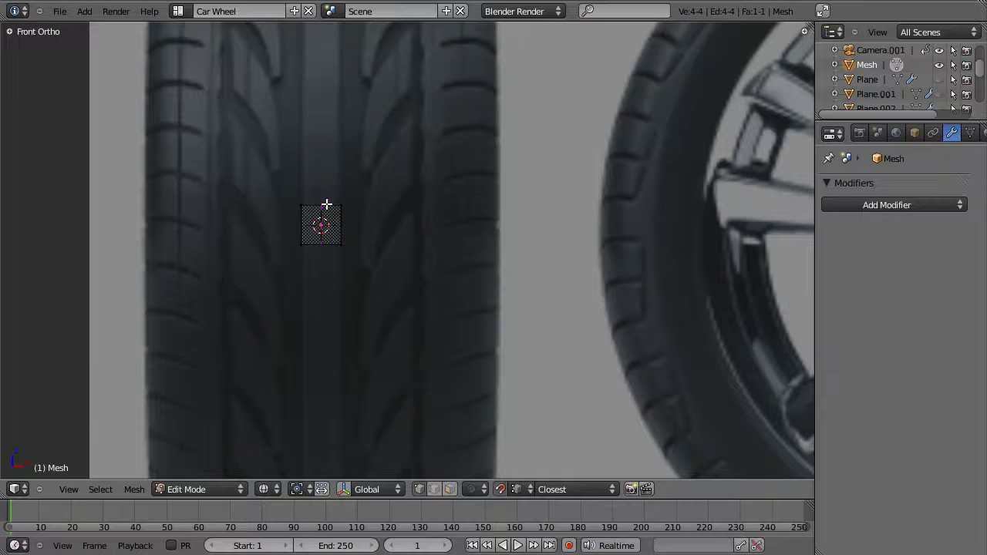
{"action": "left_click", "coordinate": [327, 205]}
{"action": "left_click", "coordinate": [328, 205]}
{"action": "key", "text": "a"}
{"action": "left_click_drag", "start_coordinate": [316, 138], "coordinate": [73, 478]}
{"action": "key", "text": "x"}
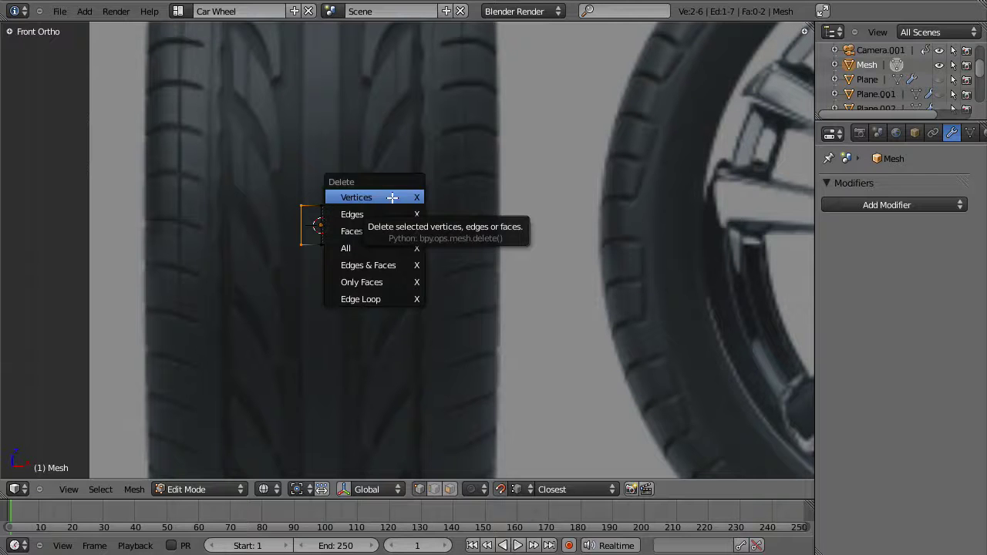
{"action": "left_click", "coordinate": [392, 197]}
- Add a Mirror modifier on the X axis with Clipping enabled, and show its result on the mesh cage in Edit Mode
{"action": "left_click", "coordinate": [906, 207]}
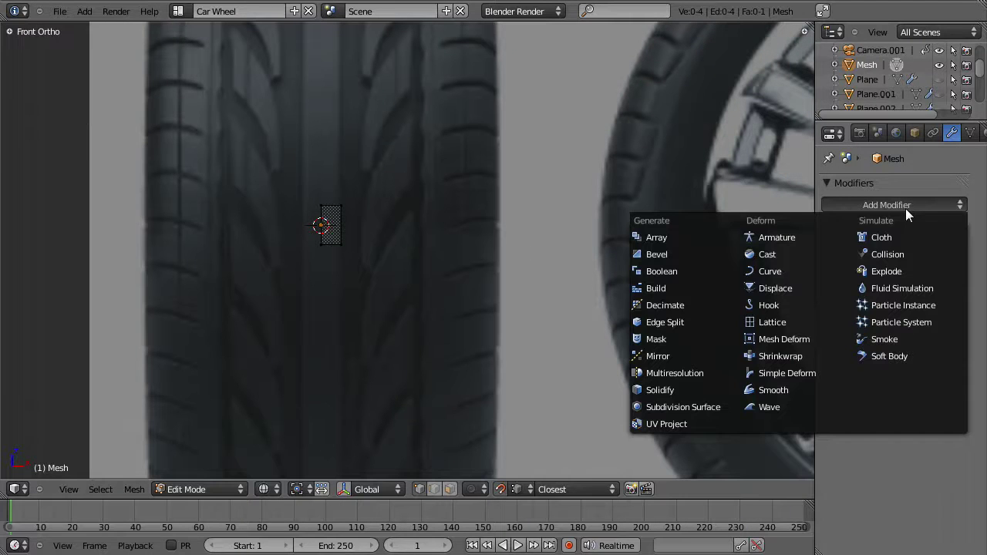
{"action": "left_click", "coordinate": [669, 355]}
{"action": "left_click", "coordinate": [872, 332]}
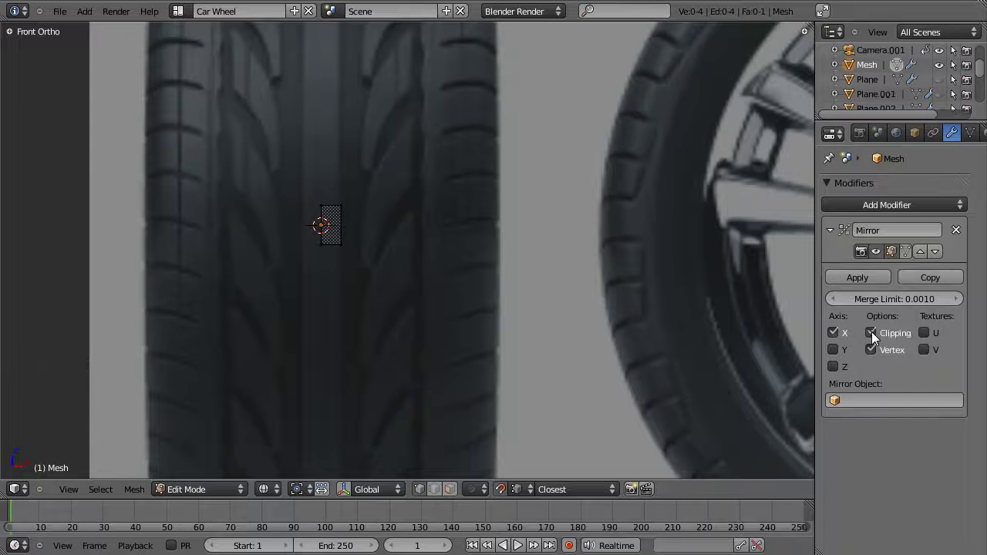
{"action": "left_click", "coordinate": [906, 252]}
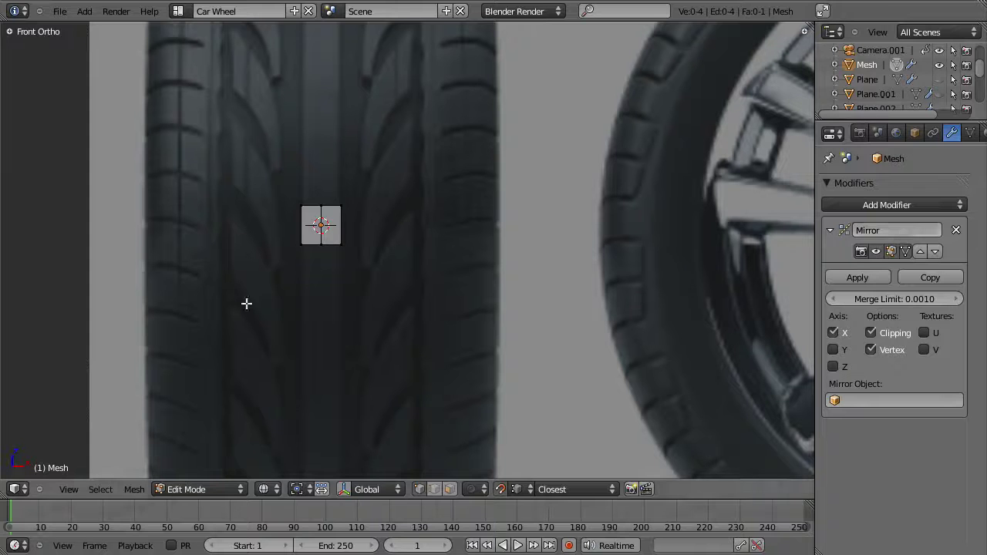
{"action": "middle_click_drag", "start_coordinate": [611, 263], "coordinate": [621, 263]}
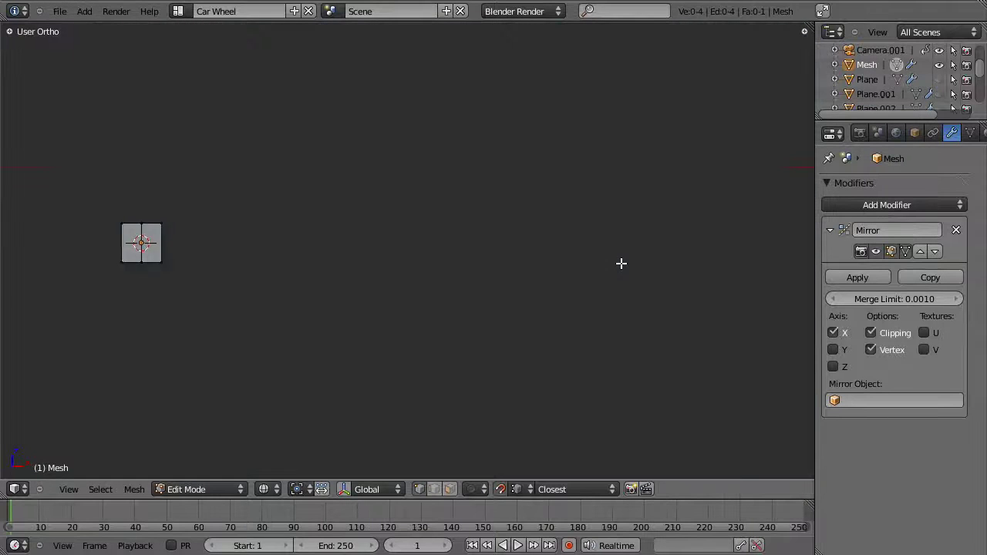
{"action": "scroll", "coordinate": [617, 268], "scroll_direction": "down", "scroll_amount": 2}
{"action": "key", "text": "KP_1"}
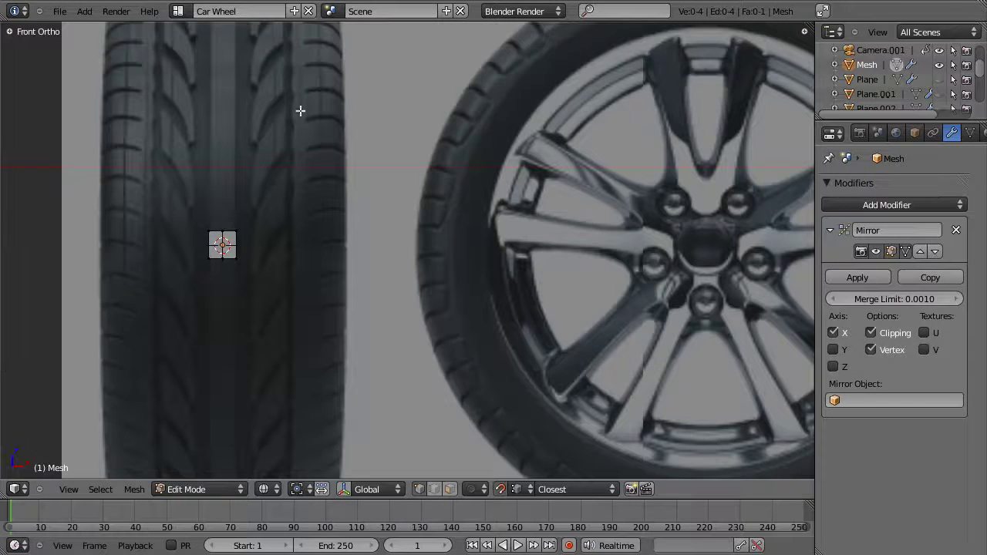
- Extrude the half-plane's outer edge about 0.134 along global X to the outer groove of the tread, using Edges Only
{"action": "right_click", "coordinate": [239, 230]}
{"action": "right_click", "coordinate": [241, 269], "text": "shift"}
{"action": "key", "text": "alt+e"}
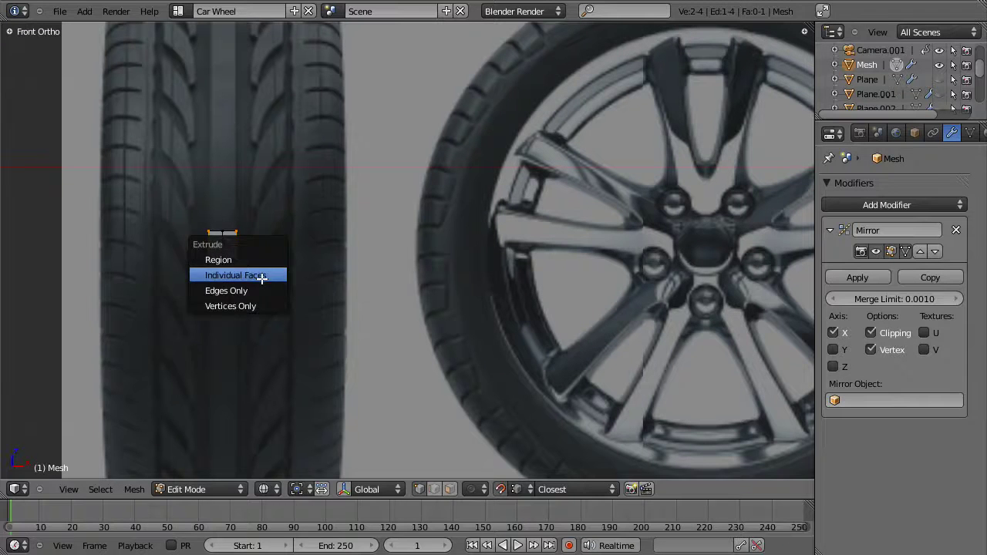
{"action": "left_click", "coordinate": [257, 290]}
{"action": "key", "text": "x"}
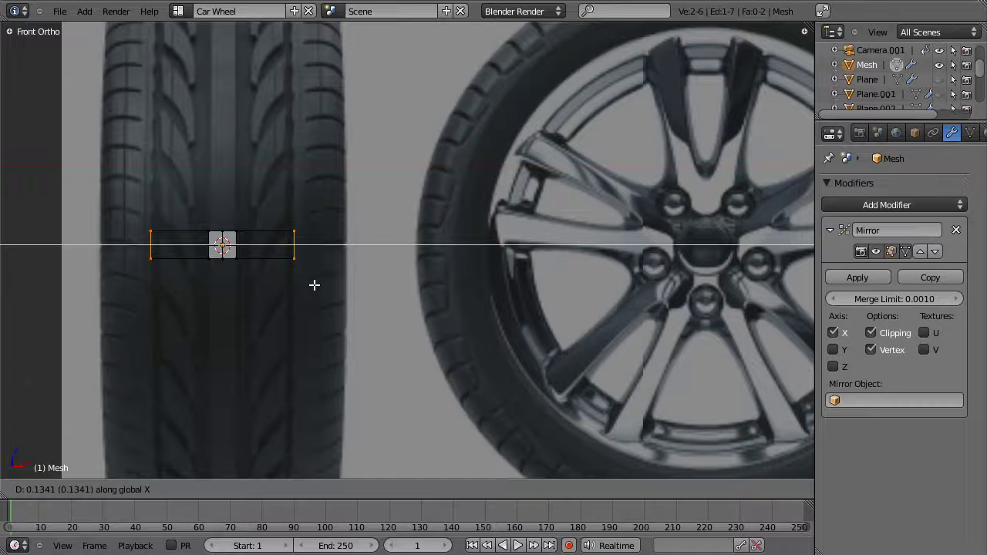
{"action": "left_click", "coordinate": [314, 286]}
{"action": "scroll", "coordinate": [316, 286], "scroll_direction": "up", "scroll_amount": 2}
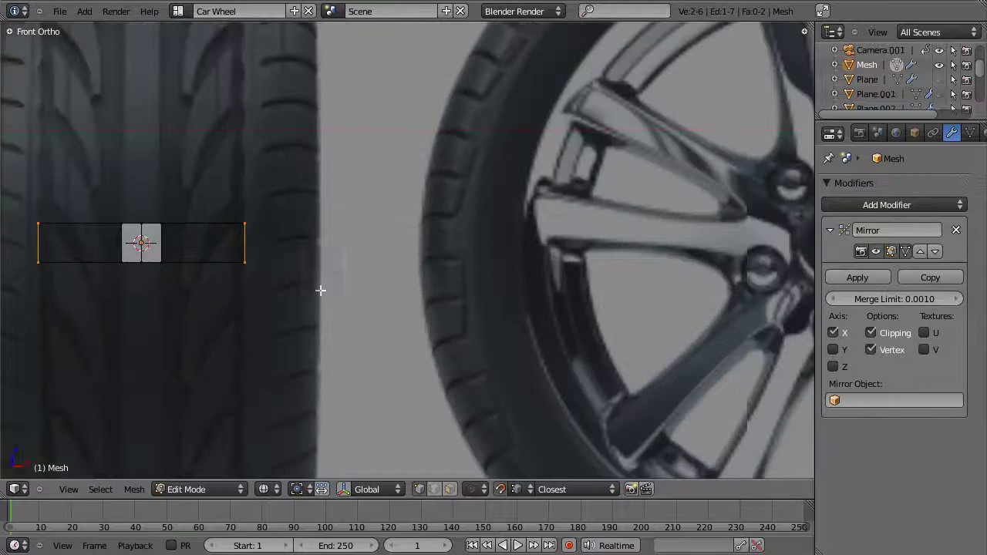
- In the side view, move all the geometry about -0.67 along global Y onto the tire's outer rim line
{"action": "scroll", "coordinate": [675, 319], "scroll_direction": "down", "scroll_amount": 5}
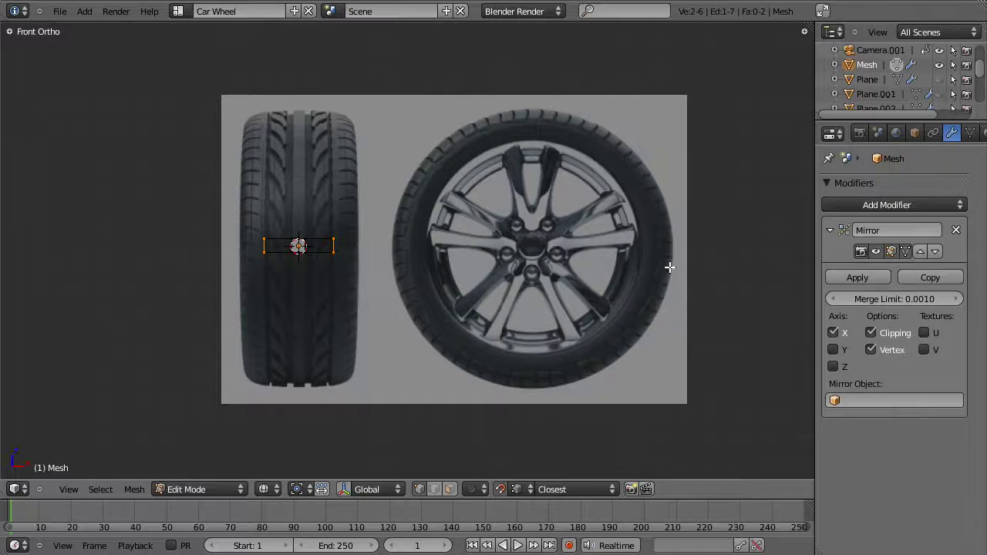
{"action": "key", "text": "a"}
{"action": "key", "text": "a"}
{"action": "key", "text": "KP_3"}
{"action": "scroll", "coordinate": [529, 286], "scroll_direction": "up", "scroll_amount": 5}
{"action": "middle_click_drag", "start_coordinate": [500, 271], "coordinate": [556, 290], "text": "shift"}
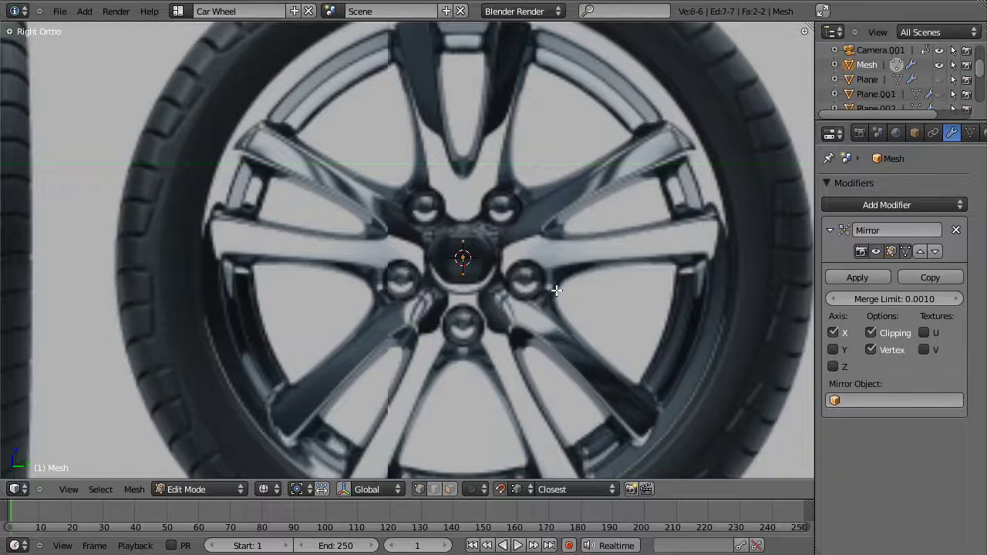
{"action": "key", "text": "g"}
{"action": "key", "text": "y"}
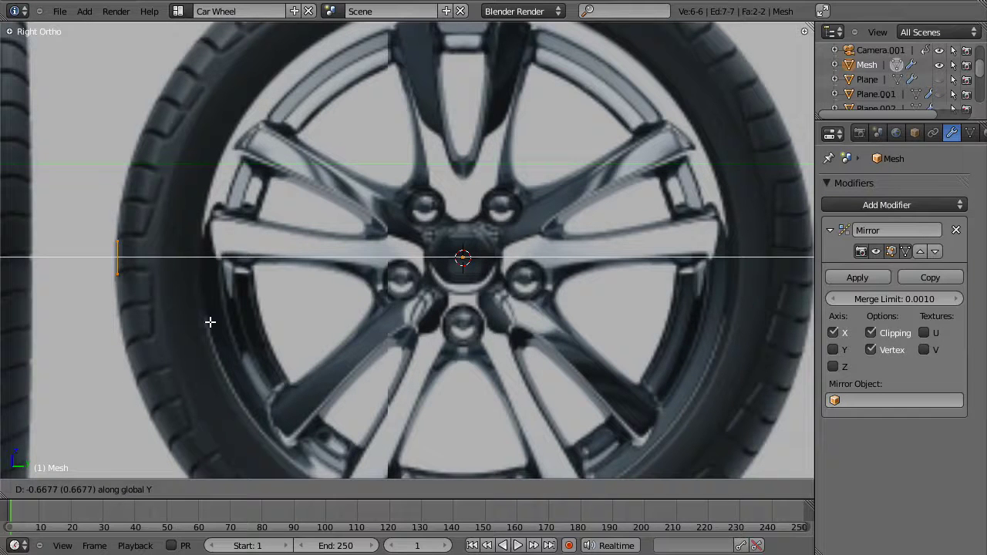
{"action": "left_click", "coordinate": [208, 322]}
- In the front view, extrude the strip's outermost edge along global X to the side border of the tire
{"action": "key", "text": "KP_1"}
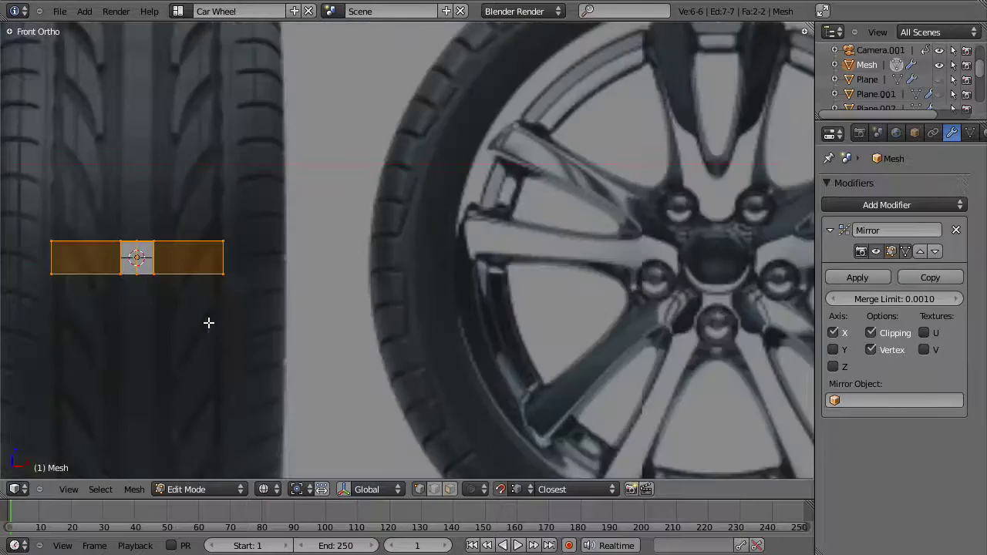
{"action": "key", "text": "a"}
{"action": "right_click", "coordinate": [228, 273]}
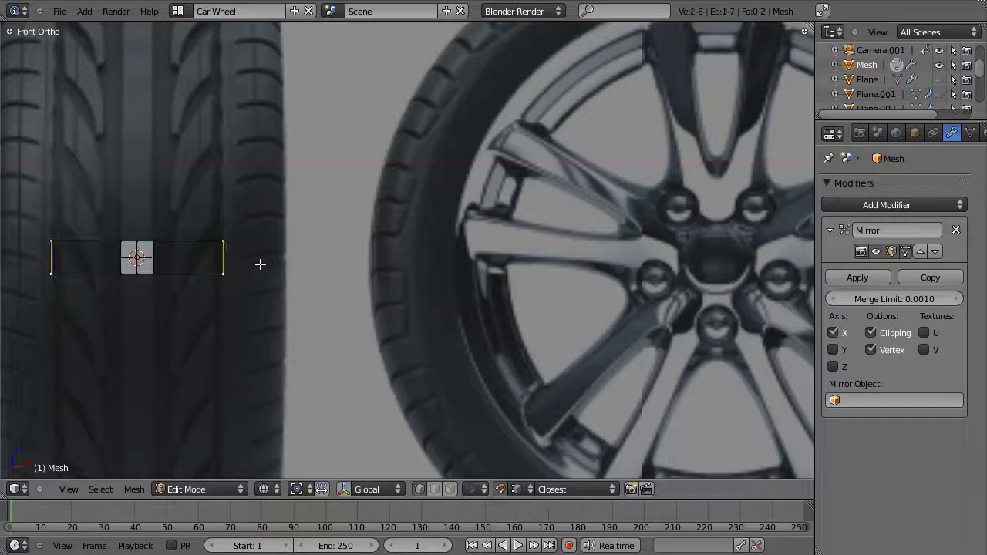
{"action": "key", "text": "alt+e"}
{"action": "left_click", "coordinate": [260, 264]}
{"action": "key", "text": "x"}
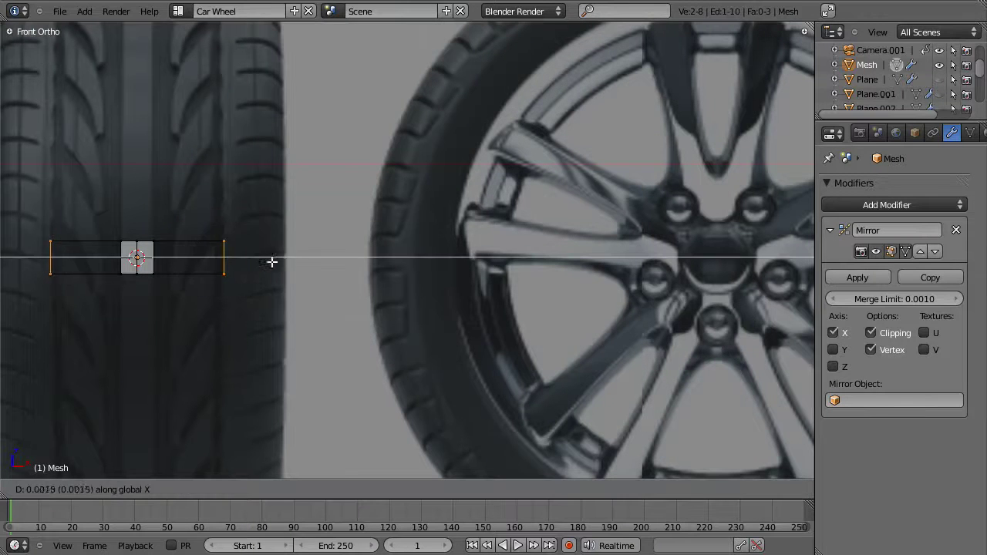
{"action": "left_click", "coordinate": [321, 263]}
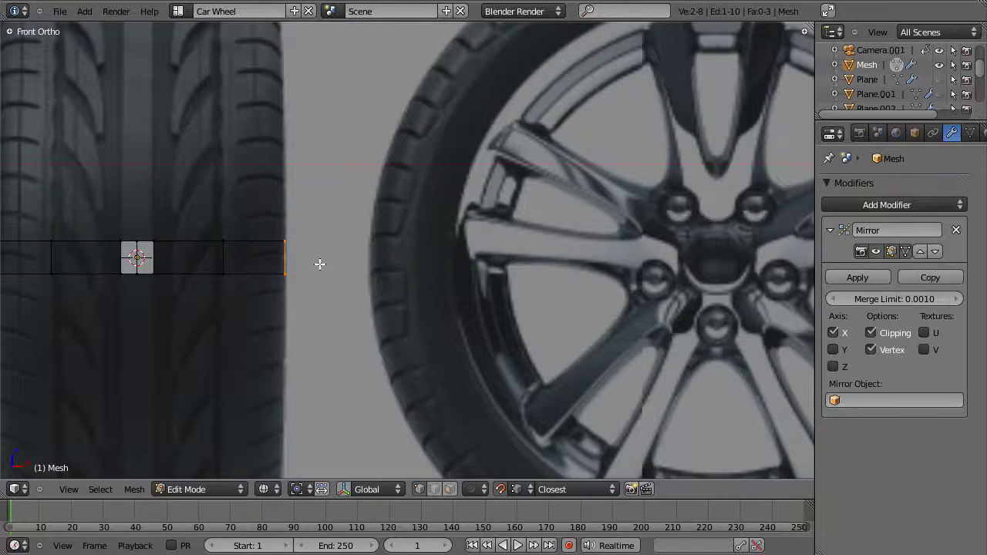
- In the side view, move the new outer edge inward along global Y to the inner end of the tread blocks
{"action": "key", "text": "KP_3"}
{"action": "key", "text": "g"}
{"action": "key", "text": "y"}
{"action": "left_click", "coordinate": [193, 288]}
{"action": "key", "text": "g"}
{"action": "key", "text": "y"}
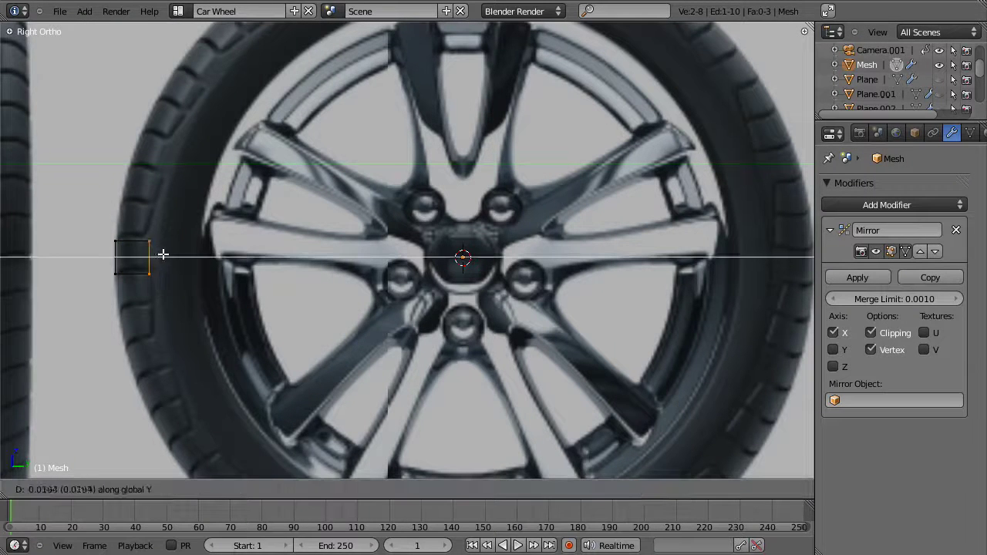
{"action": "left_click", "coordinate": [156, 255]}
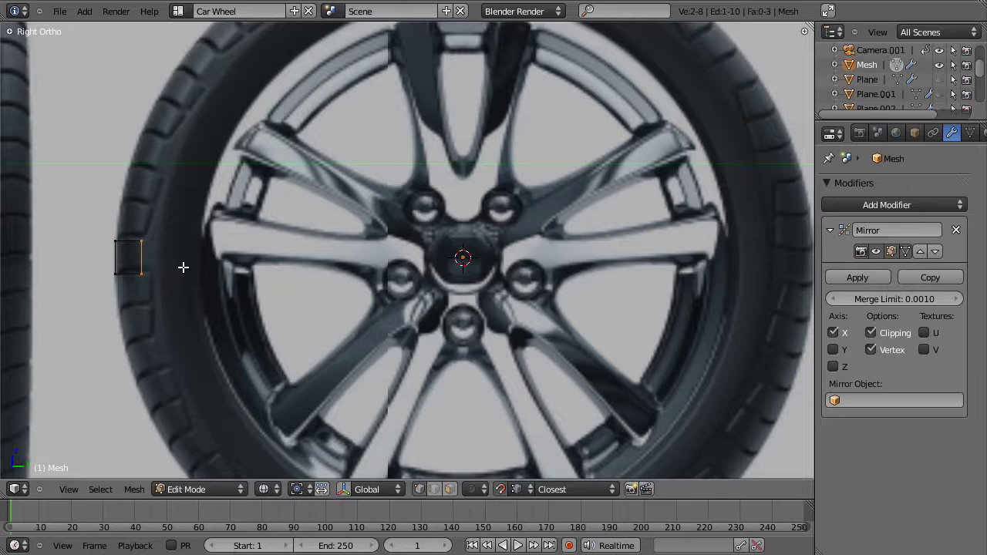
- Extrude the outer edge twice along global Y across the sidewall, the first time by about 0.036
{"action": "key", "text": "e"}
{"action": "key", "text": "y"}
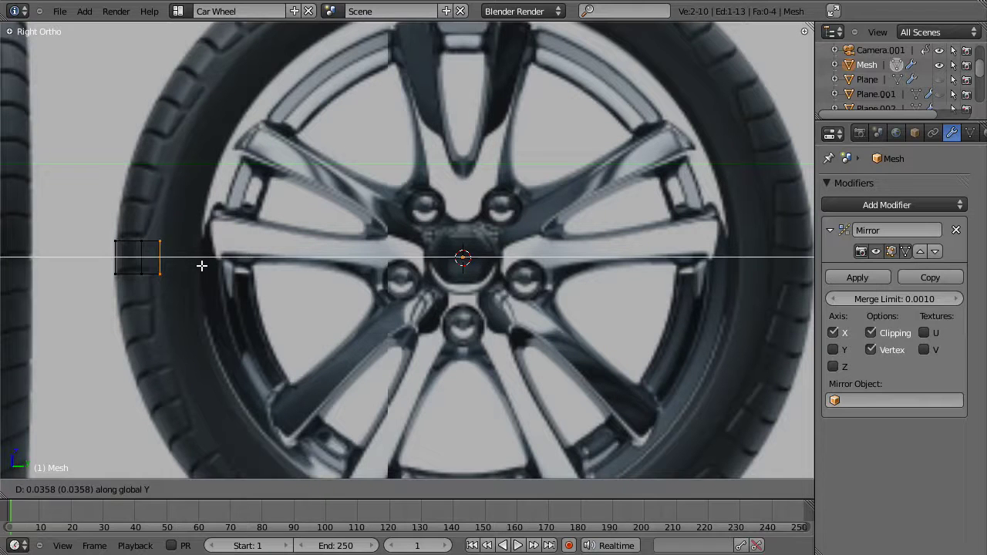
{"action": "left_click", "coordinate": [201, 266]}
{"action": "key", "text": "alt+e"}
{"action": "left_click", "coordinate": [196, 260]}
{"action": "key", "text": "y"}
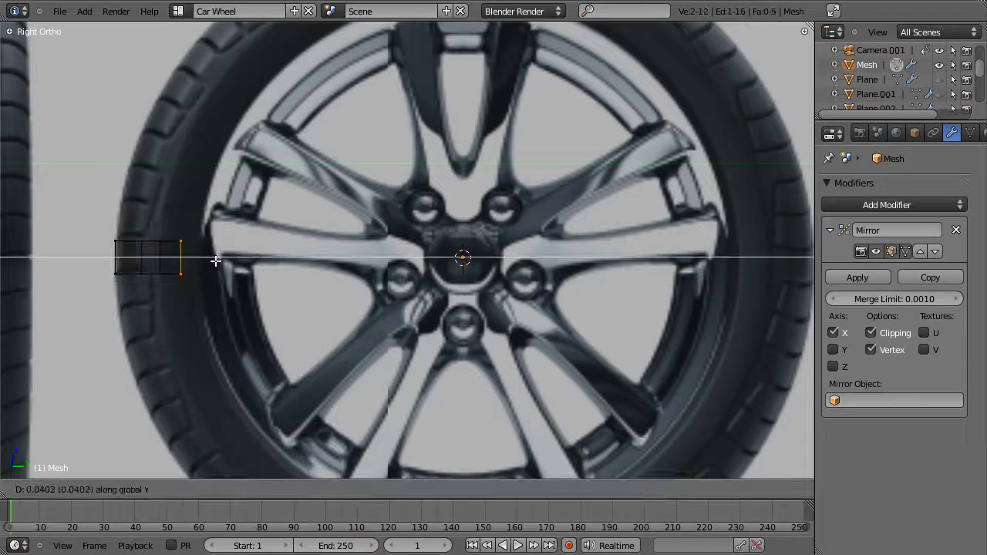
{"action": "left_click", "coordinate": [224, 262]}
- In the front view, move the innermost sidewall edge about -0.04 along global X to narrow the sidewall
{"action": "key", "text": "KP_1"}
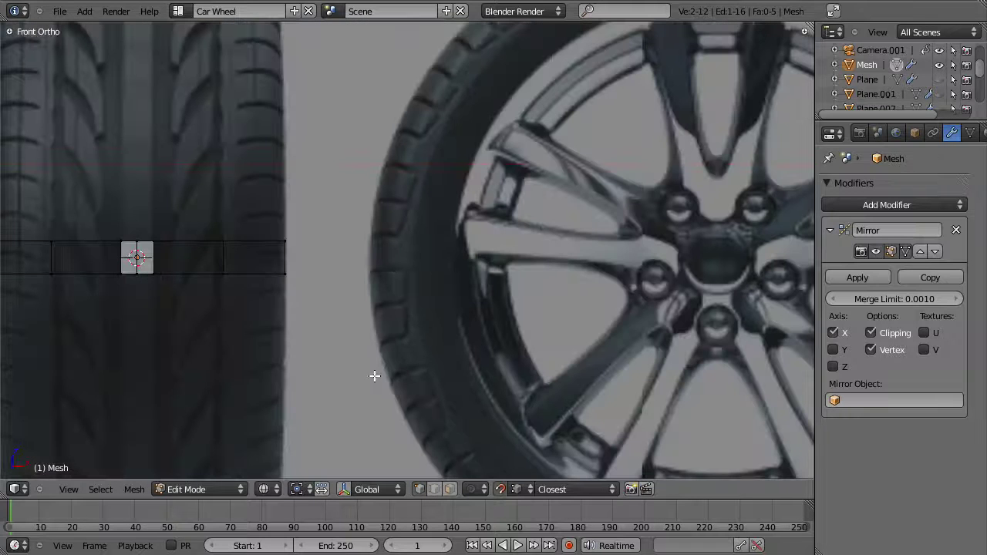
{"action": "key", "text": "g"}
{"action": "key", "text": "x"}
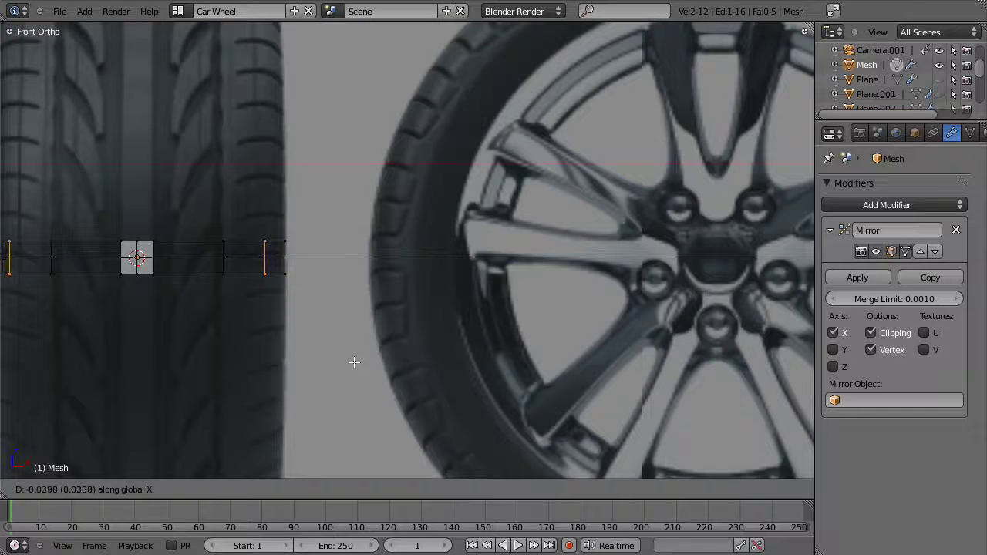
{"action": "left_click", "coordinate": [354, 362]}
- In the side view, extrude the innermost sidewall edge along global Y to where the tire meets the rim
{"action": "key", "text": "KP_3"}
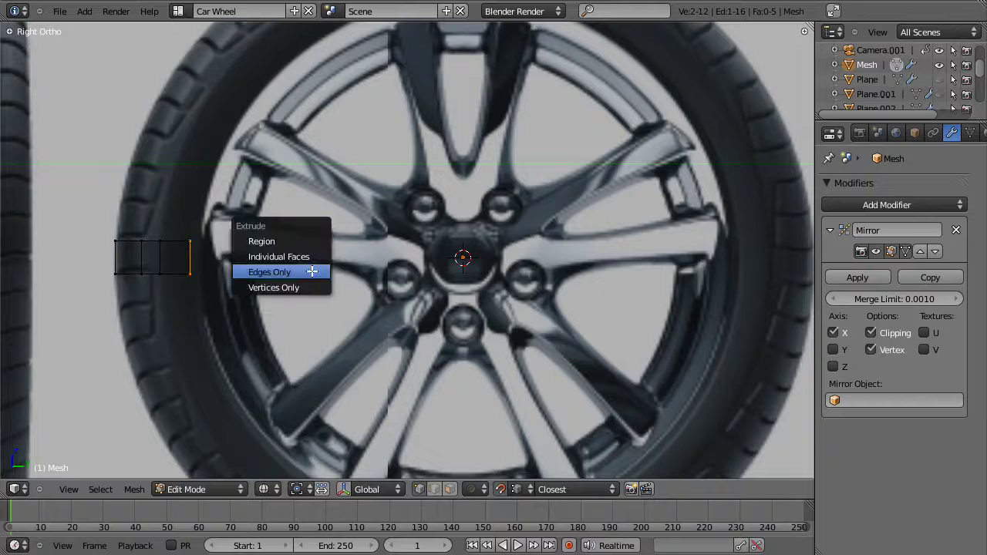
{"action": "key", "text": "e"}
{"action": "key", "text": "y"}
{"action": "left_click", "coordinate": [324, 269]}
{"action": "scroll", "coordinate": [328, 238], "scroll_direction": "down", "scroll_amount": 1}
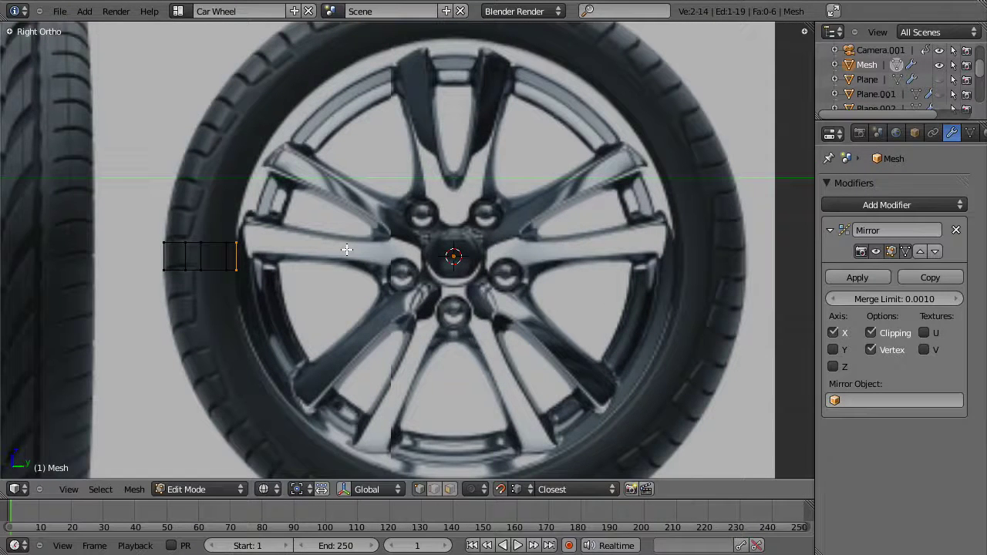
{"action": "scroll", "coordinate": [219, 325], "scroll_direction": "up", "scroll_amount": 1}
- Add an edge loop across the shoulder section, between the tread's outer groove and the tire's side border
{"action": "middle_click_drag", "start_coordinate": [219, 324], "coordinate": [226, 260]}
{"action": "key", "text": "a"}
{"action": "right_click", "coordinate": [228, 260]}
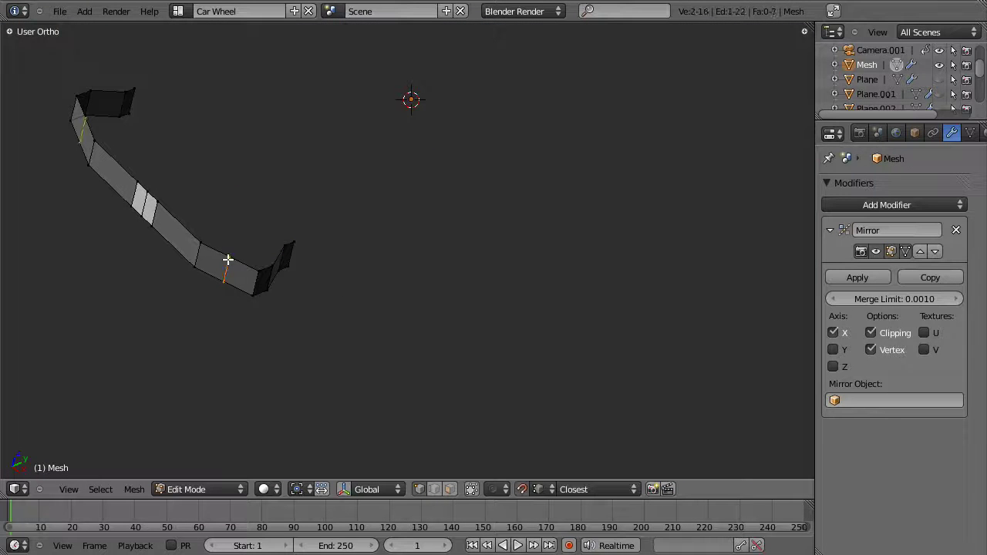
{"action": "key", "text": "g"}
{"action": "key", "text": "y"}
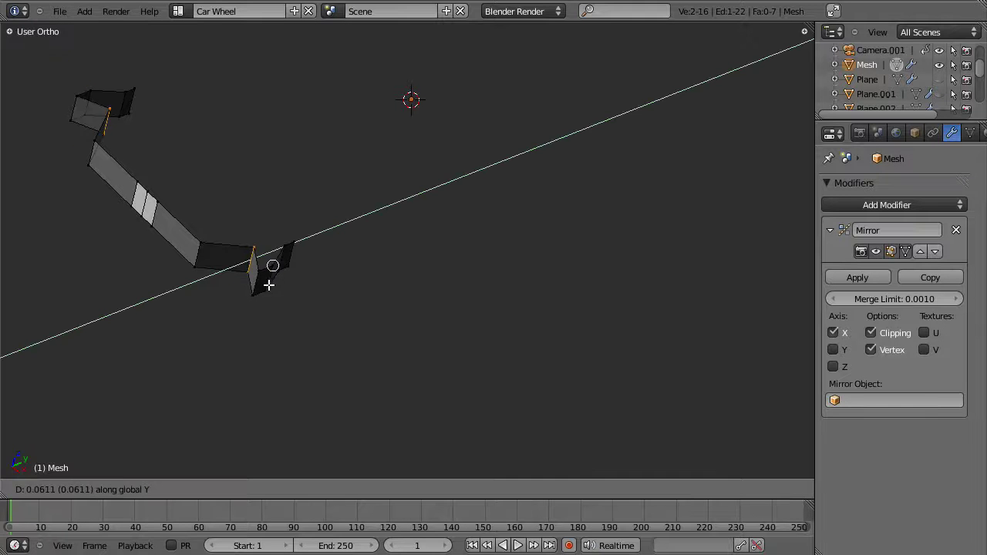
{"action": "right_click", "coordinate": [257, 289]}
{"action": "key", "text": "g"}
{"action": "key", "text": "x"}
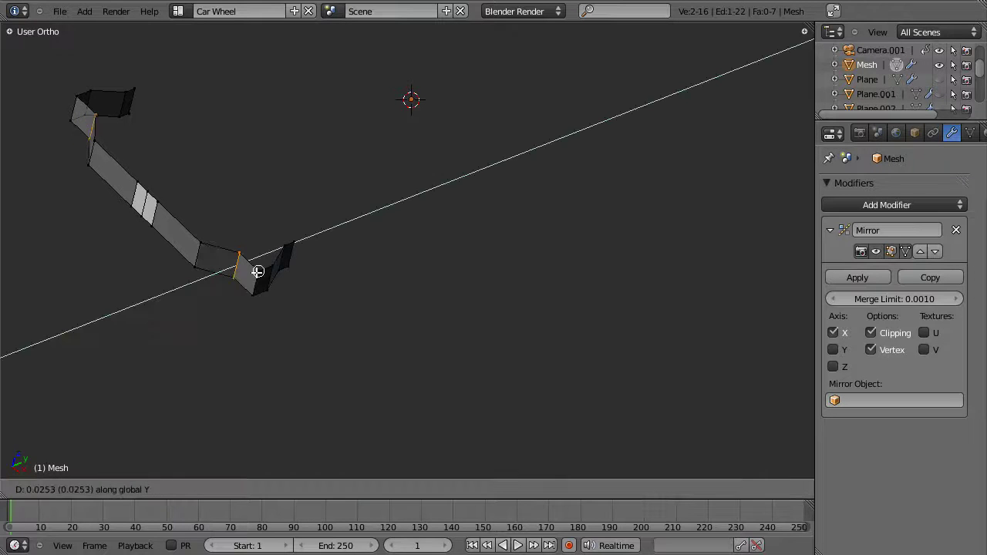
{"action": "left_click", "coordinate": [267, 283]}
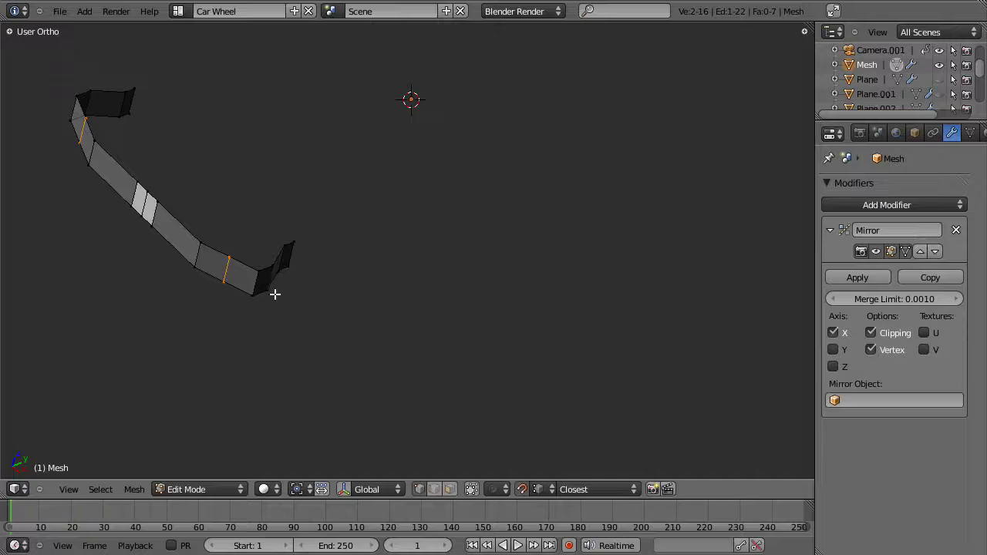
- Turn off snapping and move the new shoulder edge slightly outward along global Y to round the tire's profile
{"action": "key", "text": "shift+Tab"}
{"action": "key", "text": "g"}
{"action": "key", "text": "y"}
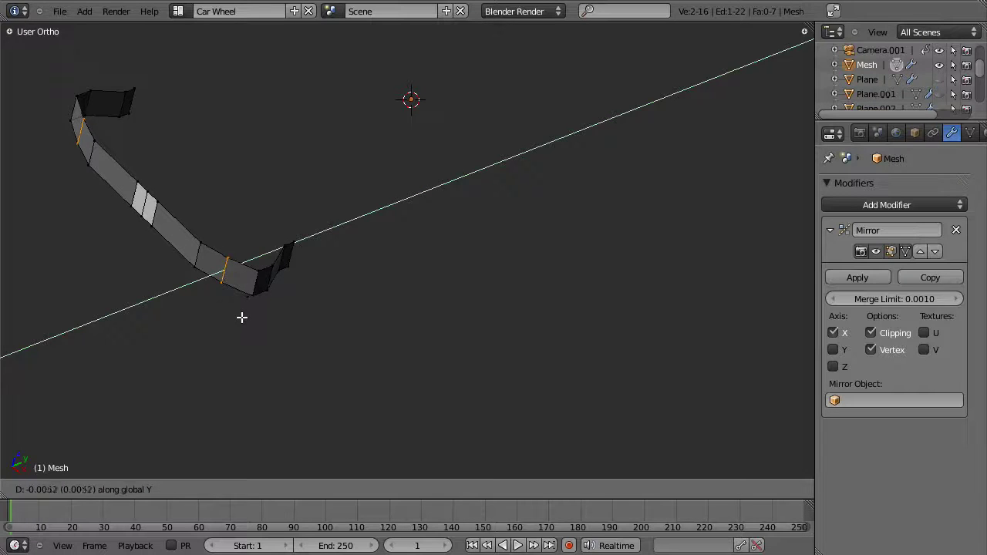
{"action": "left_click", "coordinate": [247, 315]}
{"action": "middle_click_drag", "start_coordinate": [292, 281], "coordinate": [291, 364]}
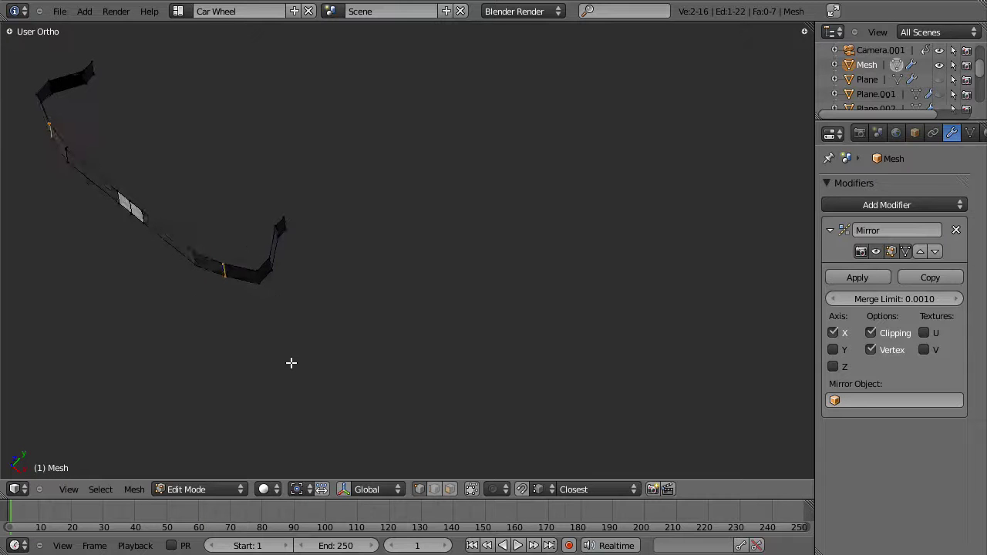
{"action": "key", "text": "g"}
{"action": "key", "text": "y"}
{"action": "left_click", "coordinate": [287, 290]}
- Examine the strip's profile from an angle and against the tread blocks in the side-view reference
{"action": "middle_click_drag", "start_coordinate": [286, 290], "coordinate": [295, 307]}
{"action": "key", "text": "KP_3"}
{"action": "middle_click_drag", "start_coordinate": [327, 337], "coordinate": [353, 344], "text": "shift"}
{"action": "scroll", "coordinate": [372, 264], "scroll_direction": "up", "scroll_amount": 2}
{"action": "key", "text": "KP_3"}
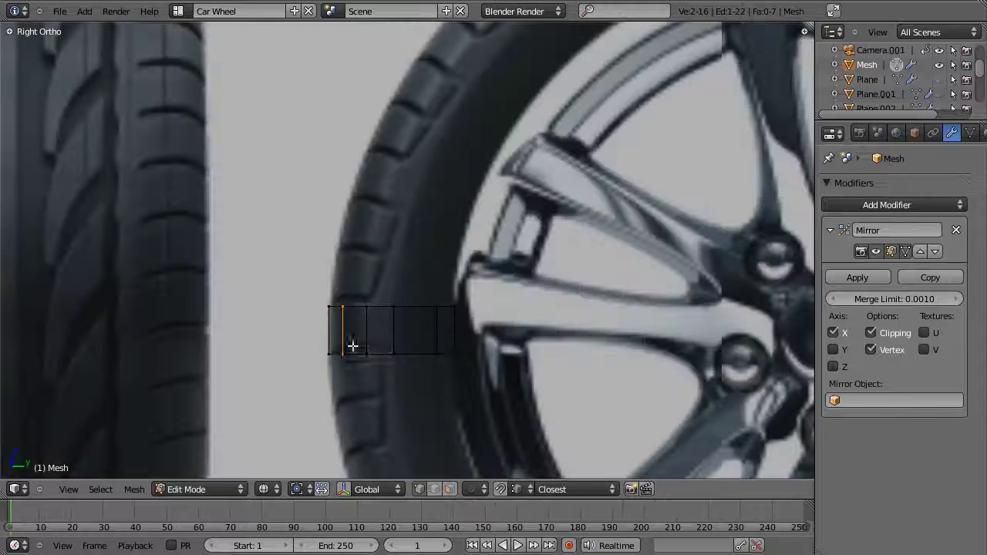
{"action": "middle_click_drag", "start_coordinate": [469, 339], "coordinate": [459, 265], "text": "shift"}
{"action": "key", "text": "a"}
{"action": "scroll", "coordinate": [459, 297], "scroll_direction": "up", "scroll_amount": 2}
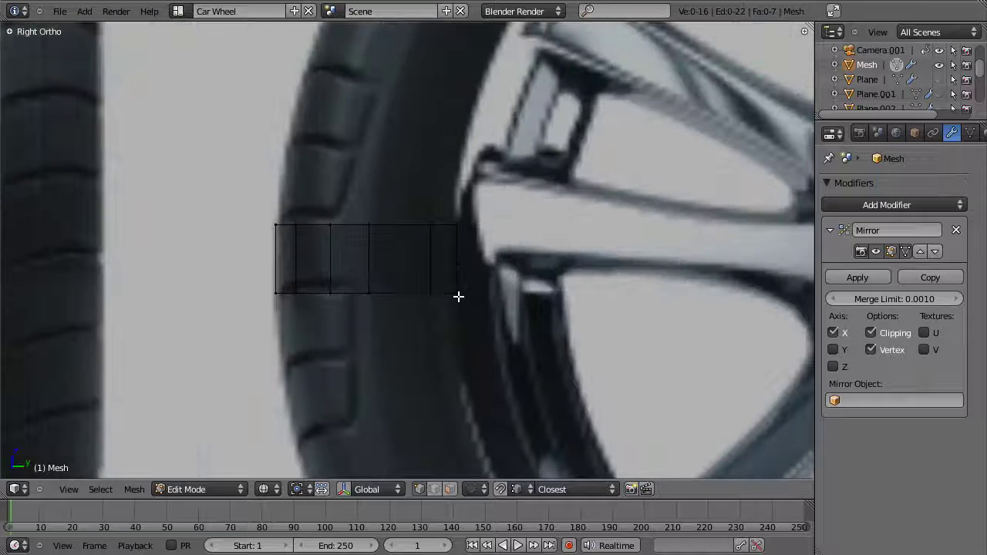
- Check the mirrored strip's outline against the tire in the side-view and front-view reference images
{"action": "scroll", "coordinate": [468, 289], "scroll_direction": "down", "scroll_amount": 3}
{"action": "scroll", "coordinate": [528, 276], "scroll_direction": "up", "scroll_amount": 2}
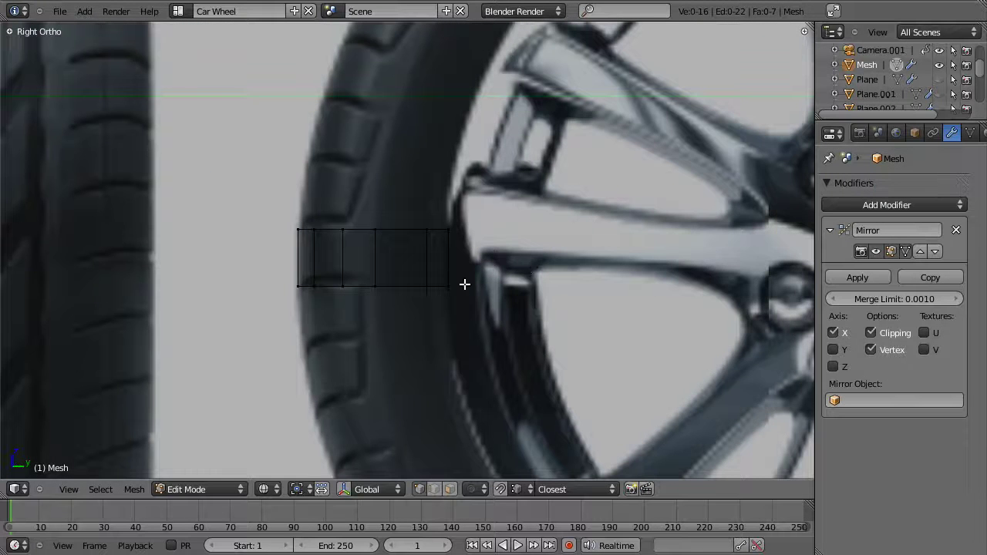
{"action": "scroll", "coordinate": [439, 247], "scroll_direction": "up", "scroll_amount": 1}
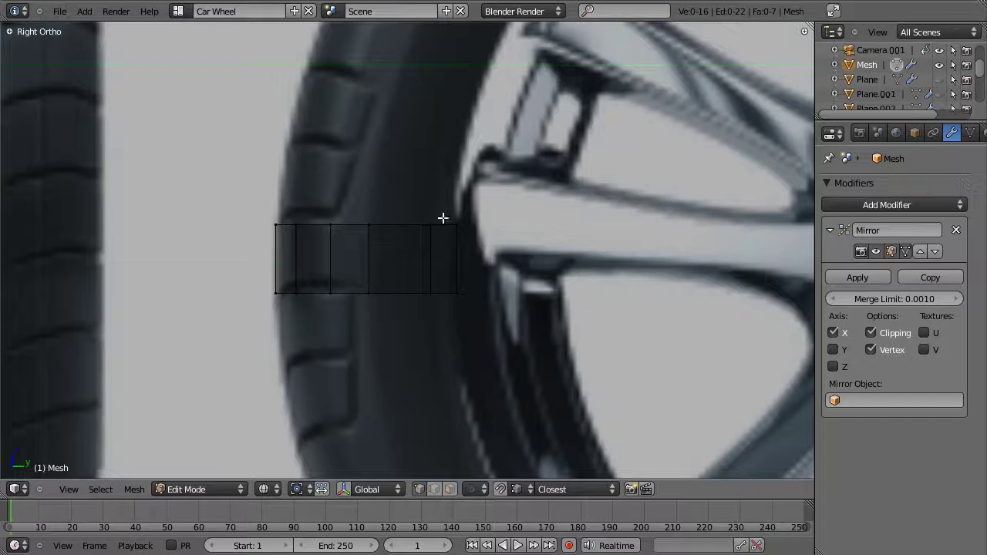
{"action": "mouse_move", "coordinate": [469, 249]}
{"action": "middle_mouse_down"}
{"action": "mouse_move", "coordinate": [375, 286]}
{"action": "mouse_move", "coordinate": [323, 265]}
{"action": "mouse_move", "coordinate": [327, 282]}
{"action": "middle_mouse_up"}
{"action": "key", "text": "Tab"}
{"action": "key", "text": "KP_3"}
{"action": "key", "text": "z"}
{"action": "scroll", "coordinate": [327, 282], "scroll_direction": "down", "scroll_amount": 6}
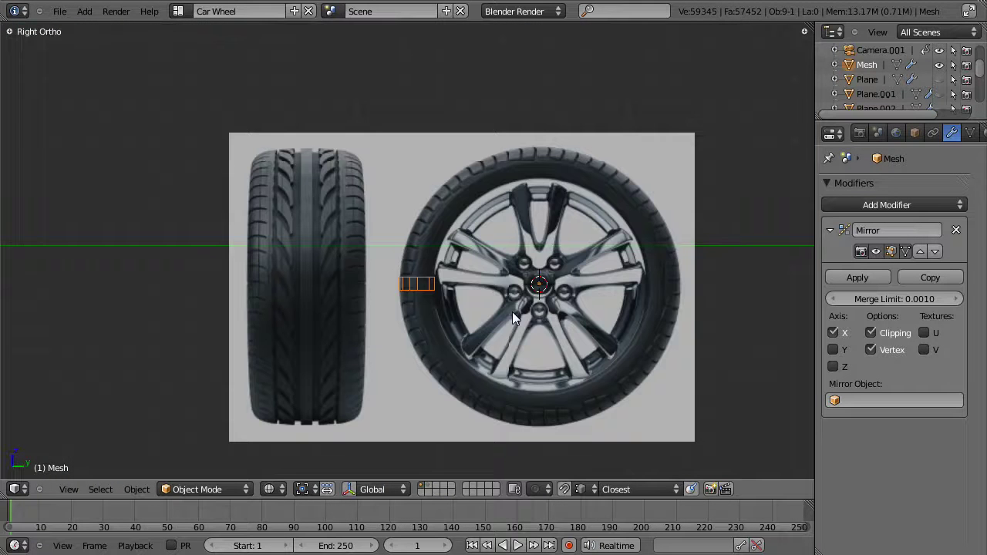
{"action": "middle_click_drag", "start_coordinate": [503, 323], "coordinate": [485, 306], "text": "shift"}
{"action": "scroll", "coordinate": [392, 298], "scroll_direction": "up", "scroll_amount": 4}
{"action": "key", "text": "KP_1"}
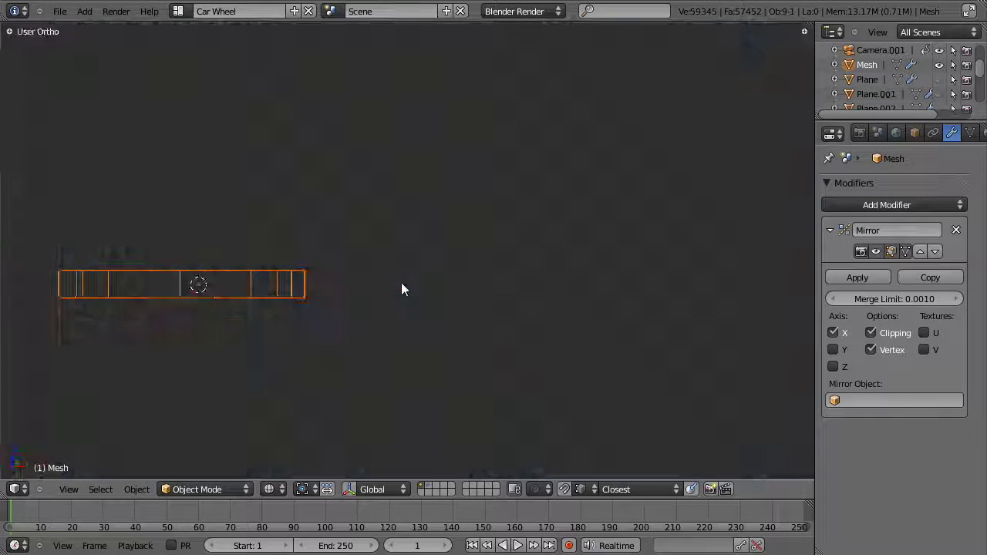
{"action": "key", "text": "Tab"}
{"action": "middle_click_drag", "start_coordinate": [352, 297], "coordinate": [456, 276], "text": "shift"}
{"action": "scroll", "coordinate": [458, 276], "scroll_direction": "up", "scroll_amount": 2}
{"action": "middle_click_drag", "start_coordinate": [383, 281], "coordinate": [433, 274], "text": "shift"}
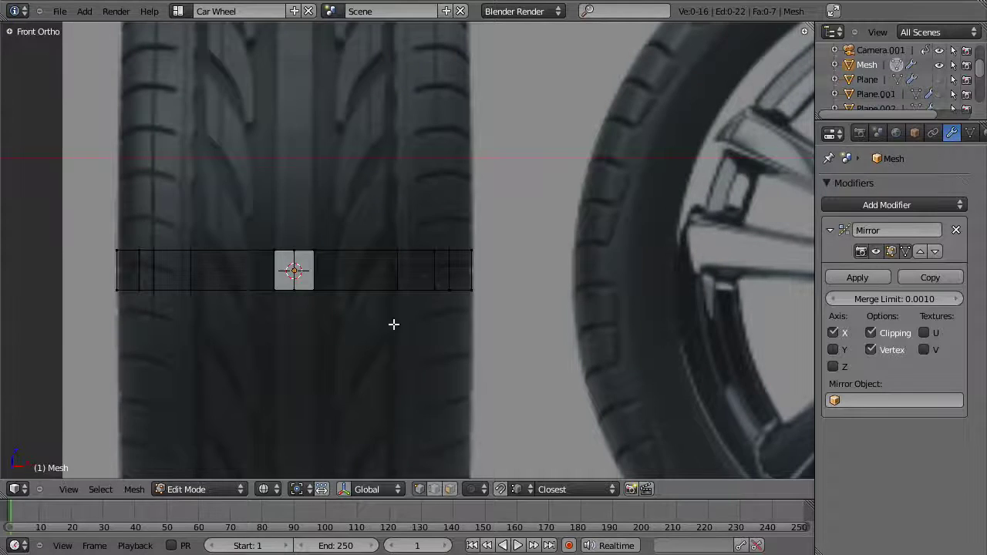
- Extrude the wide mirrored face beside the center rib slightly inward along global Y to form a recessed groove
{"action": "scroll", "coordinate": [351, 282], "scroll_direction": "up", "scroll_amount": 2}
{"action": "key", "text": "b"}
{"action": "left_click_drag", "start_coordinate": [267, 202], "coordinate": [410, 388]}
{"action": "middle_click_drag", "start_coordinate": [425, 262], "coordinate": [429, 314]}
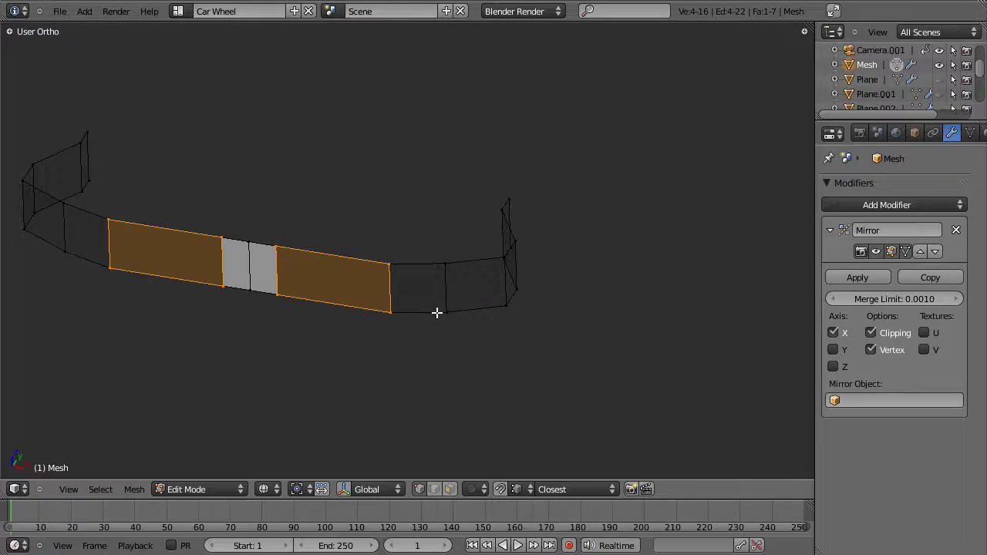
{"action": "key", "text": "alt+e"}
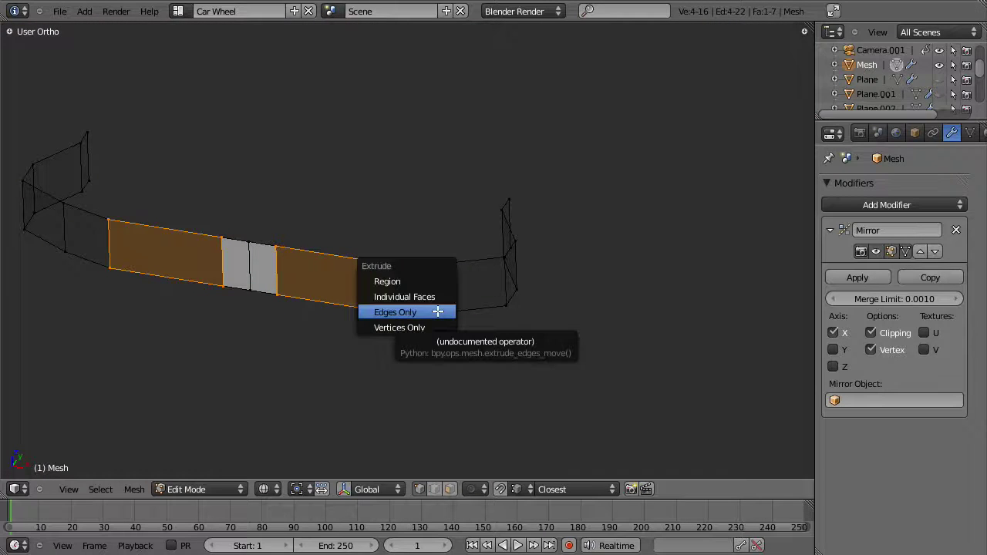
{"action": "left_click", "coordinate": [446, 280]}
{"action": "right_click", "coordinate": [447, 279]}
{"action": "key", "text": "g"}
{"action": "key", "text": "y"}
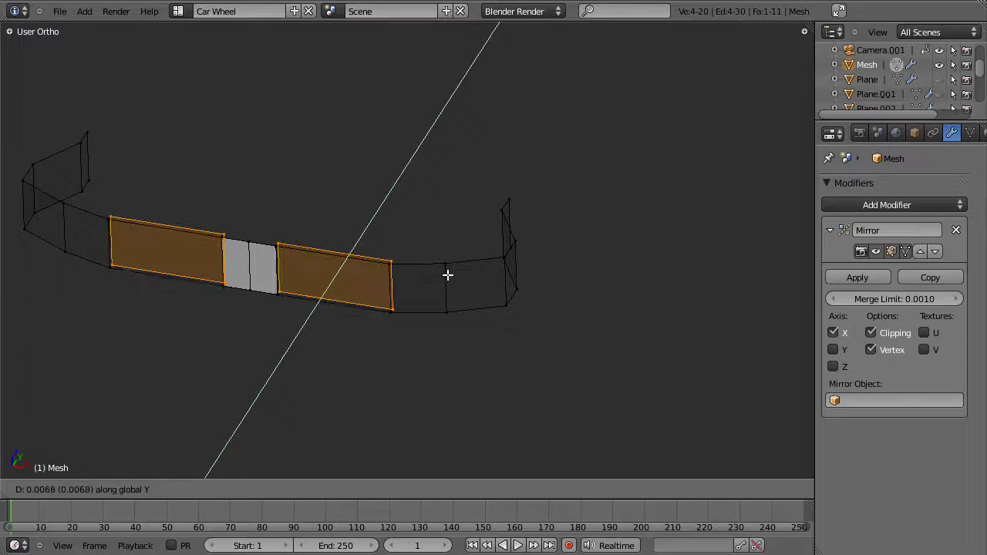
{"action": "left_click", "coordinate": [443, 269]}
- Delete the wall faces that close the upper and lower ends of the recessed groove
{"action": "key", "text": "a"}
{"action": "right_click", "coordinate": [265, 249]}
{"action": "right_click", "coordinate": [282, 231], "text": "shift"}
{"action": "right_click", "coordinate": [392, 255], "text": "shift"}
{"action": "right_click", "coordinate": [390, 269], "text": "shift"}
{"action": "key", "text": "x"}
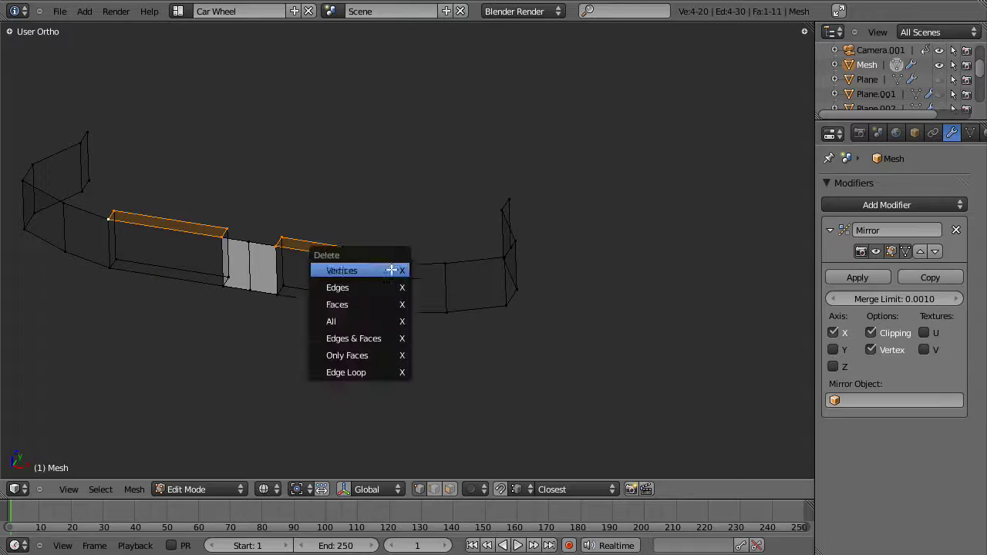
{"action": "left_click", "coordinate": [385, 306]}
{"action": "right_click", "coordinate": [389, 310]}
{"action": "right_click", "coordinate": [276, 312], "text": "alt"}
{"action": "key", "text": "x"}
{"action": "left_click", "coordinate": [271, 310]}
- Extrude the edges along the strip's entire upper border in place
{"action": "key", "text": "KP_1"}
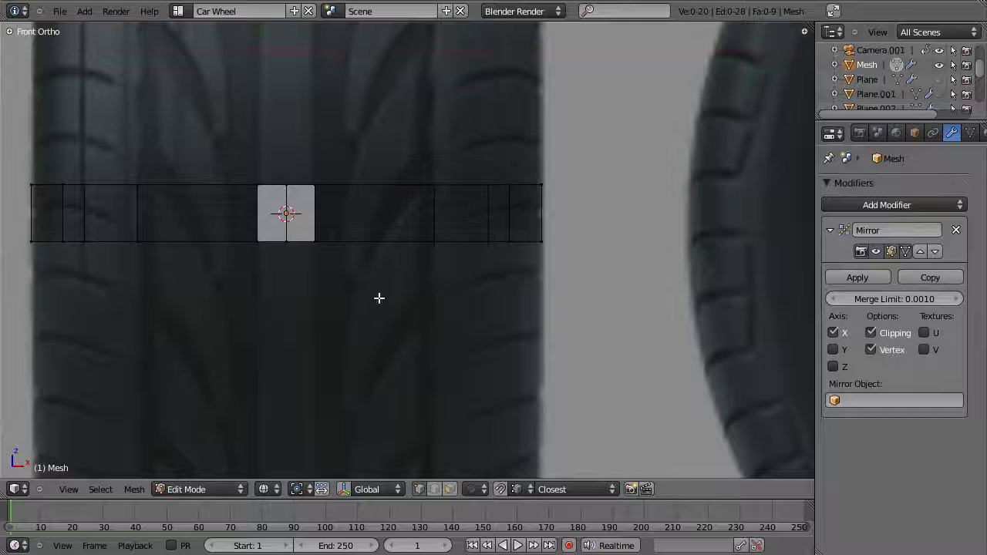
{"action": "scroll", "coordinate": [370, 255], "scroll_direction": "down", "scroll_amount": 2}
{"action": "scroll", "coordinate": [447, 240], "scroll_direction": "up", "scroll_amount": 2}
{"action": "scroll", "coordinate": [478, 253], "scroll_direction": "up", "scroll_amount": 1}
{"action": "middle_click_drag", "start_coordinate": [472, 227], "coordinate": [404, 244]}
{"action": "key", "text": "KP_1"}
{"action": "key", "text": "b"}
{"action": "left_click_drag", "start_coordinate": [222, 206], "coordinate": [569, 249]}
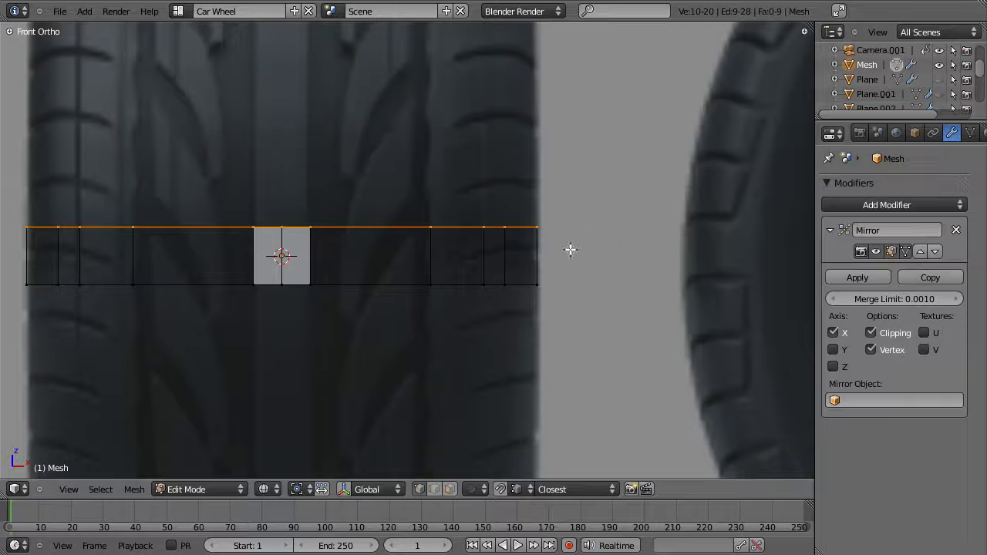
{"action": "key", "text": "alt+e"}
{"action": "left_click", "coordinate": [444, 303]}
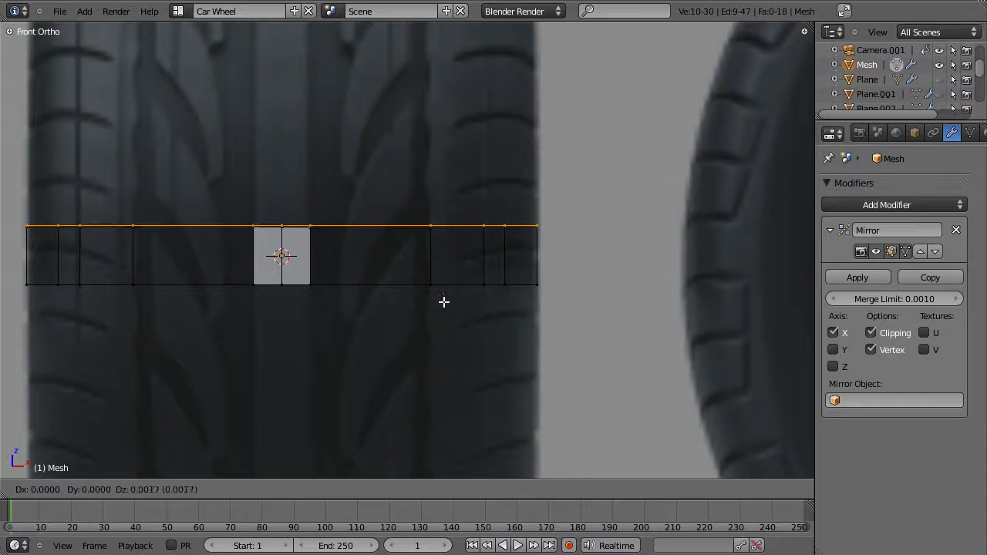
{"action": "right_click", "coordinate": [444, 299]}
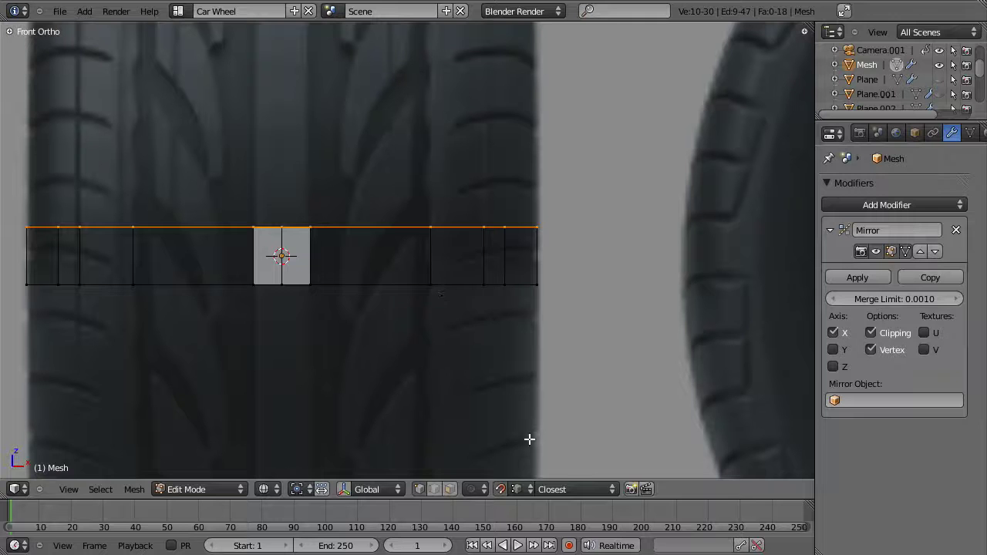
- Set snapping to increments and move the extruded border edges slightly upward to form a thin row of faces
{"action": "left_click", "coordinate": [570, 490]}
{"action": "left_click", "coordinate": [523, 487]}
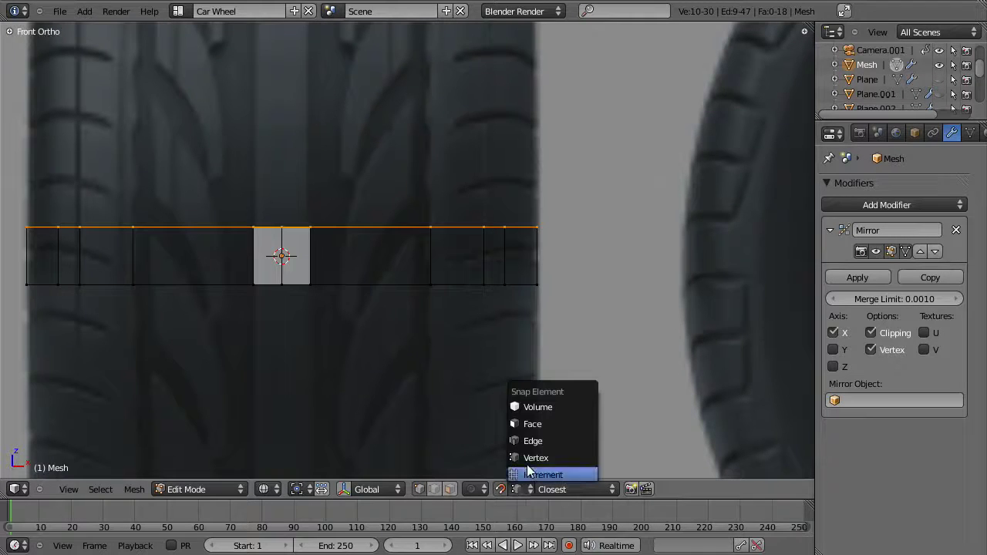
{"action": "left_click", "coordinate": [533, 475]}
{"action": "key", "text": "g"}
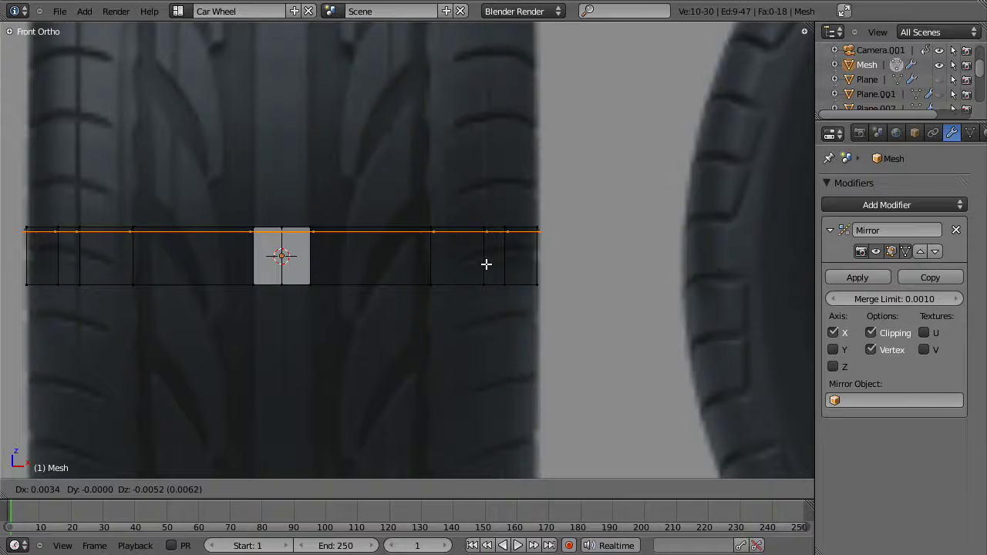
{"action": "right_click", "coordinate": [484, 252]}
{"action": "key", "text": "g"}
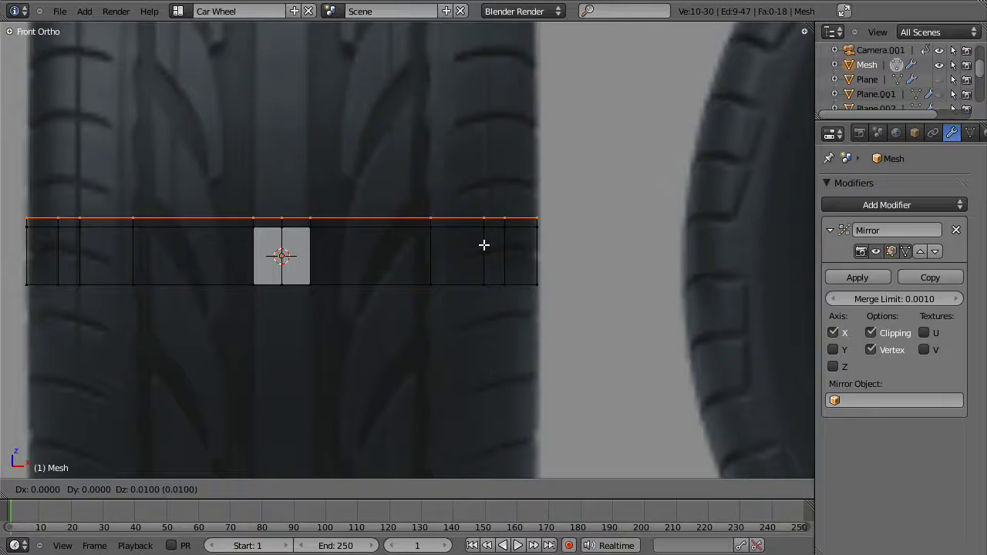
{"action": "left_click", "coordinate": [485, 241]}
{"action": "middle_click_drag", "start_coordinate": [497, 219], "coordinate": [496, 257]}
{"action": "scroll", "coordinate": [513, 299], "scroll_direction": "up", "scroll_amount": 2}
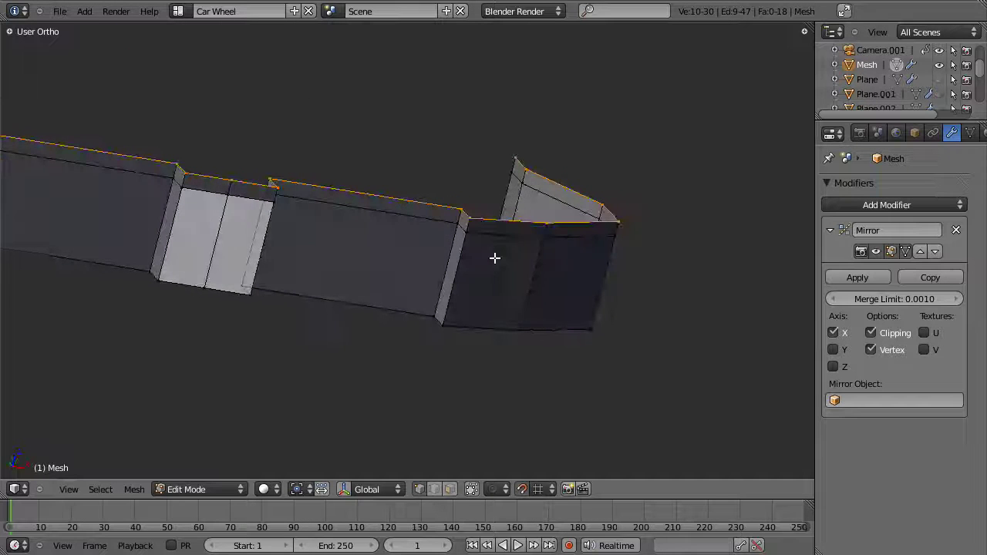
- With vertex snapping, move the two shoulder faces beside the groove along global Y until level with the groove floor
{"action": "middle_click_drag", "start_coordinate": [451, 255], "coordinate": [460, 284]}
{"action": "mouse_move", "coordinate": [510, 325]}
{"action": "middle_mouse_down"}
{"action": "mouse_move", "coordinate": [568, 307]}
{"action": "mouse_move", "coordinate": [532, 303]}
{"action": "mouse_move", "coordinate": [409, 344]}
{"action": "mouse_move", "coordinate": [494, 321]}
{"action": "mouse_move", "coordinate": [509, 301]}
{"action": "mouse_move", "coordinate": [468, 295]}
{"action": "mouse_move", "coordinate": [494, 296]}
{"action": "mouse_move", "coordinate": [465, 307]}
{"action": "middle_mouse_up"}
{"action": "key", "text": "a"}
{"action": "right_click", "coordinate": [544, 277], "text": "shift"}
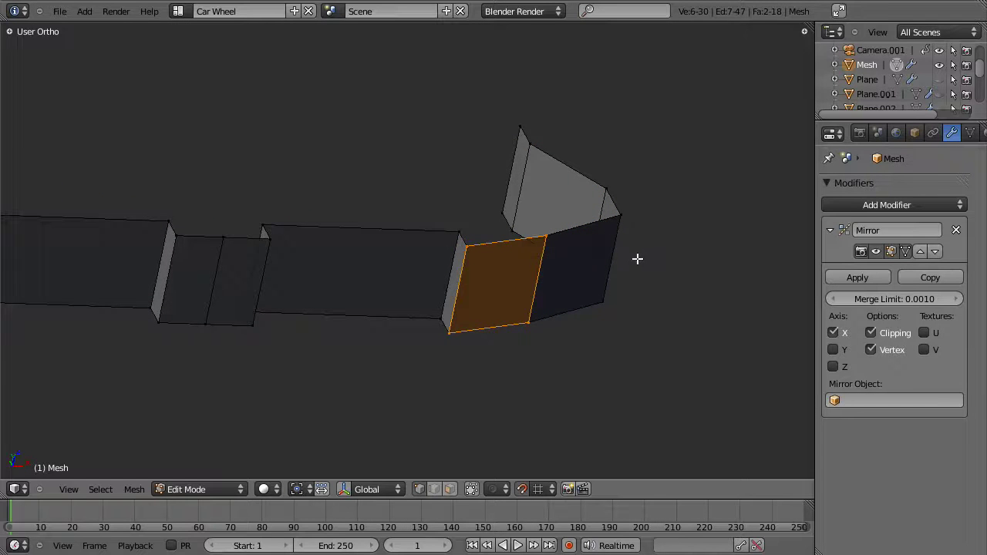
{"action": "right_click", "coordinate": [617, 238], "text": "shift"}
{"action": "middle_click_drag", "start_coordinate": [617, 238], "coordinate": [542, 293]}
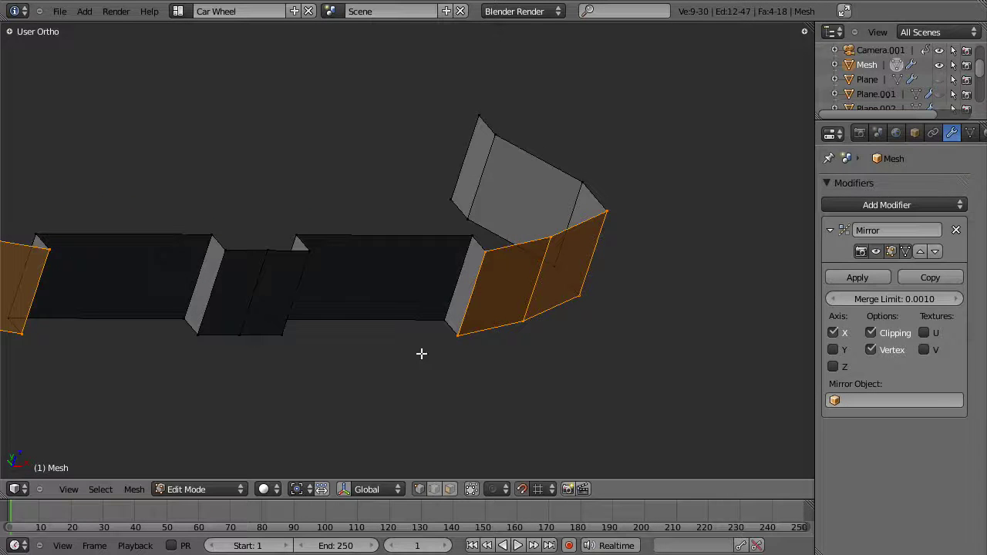
{"action": "key", "text": "shift+ctrl+Tab"}
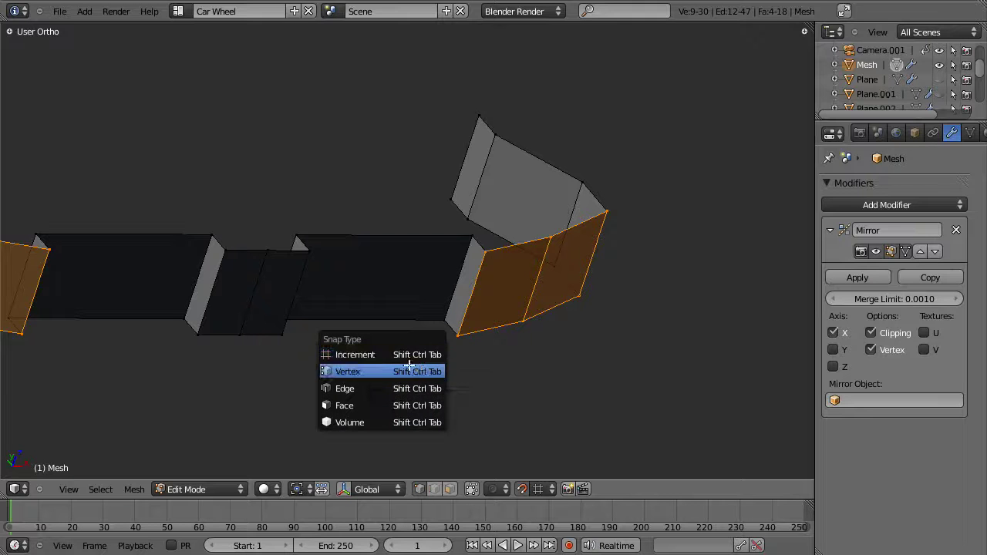
{"action": "left_click", "coordinate": [407, 371]}
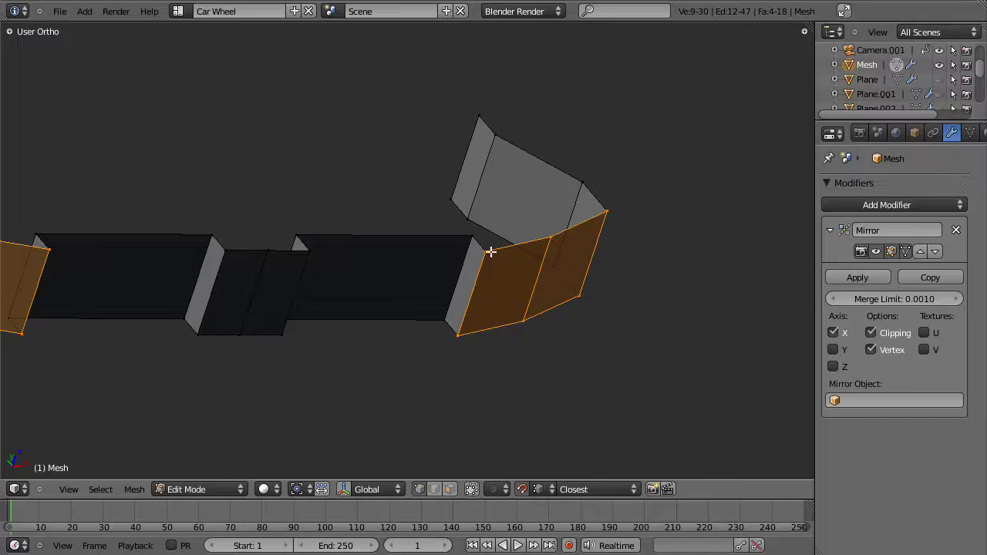
{"action": "key", "text": "g"}
{"action": "key", "text": "y"}
{"action": "left_click", "coordinate": [473, 235]}
- Remove the doubled vertices from the whole strip mesh, then clear the selection
{"action": "middle_click_drag", "start_coordinate": [463, 313], "coordinate": [437, 305]}
{"action": "key", "text": "a"}
{"action": "key", "text": "a"}
{"action": "key", "text": "w"}
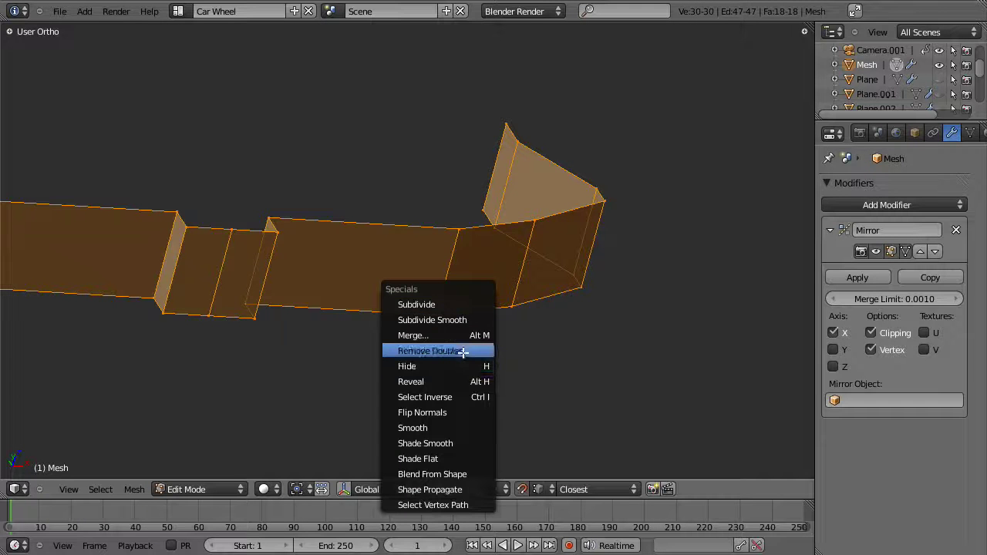
{"action": "left_click", "coordinate": [463, 351]}
{"action": "key", "text": "KP_3"}
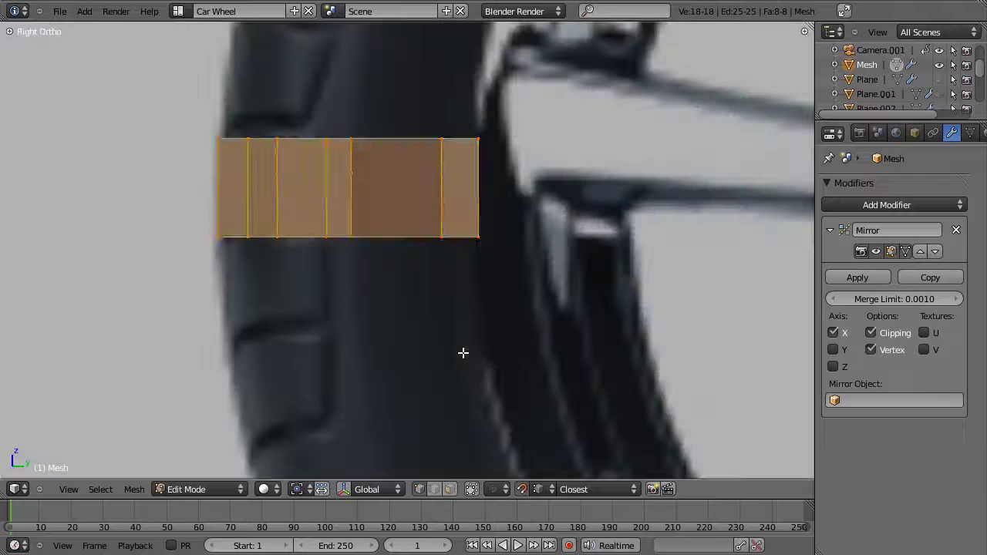
{"action": "key", "text": "a"}
- Return to the strip's front view against the tread reference and switch mesh selection to faces
{"action": "key", "text": "z"}
{"action": "key", "text": "KP_5"}
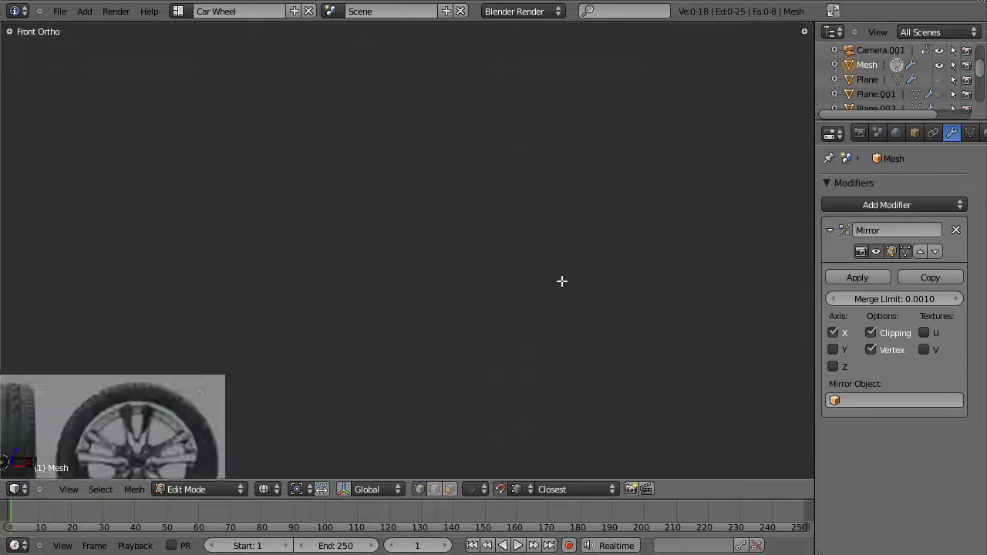
{"action": "scroll", "coordinate": [543, 168], "scroll_direction": "up", "scroll_amount": 10}
{"action": "middle_click_drag", "start_coordinate": [565, 180], "coordinate": [555, 389], "text": "shift"}
{"action": "middle_click_drag", "start_coordinate": [533, 331], "coordinate": [515, 315]}
{"action": "scroll", "coordinate": [510, 314], "scroll_direction": "up", "scroll_amount": 6}
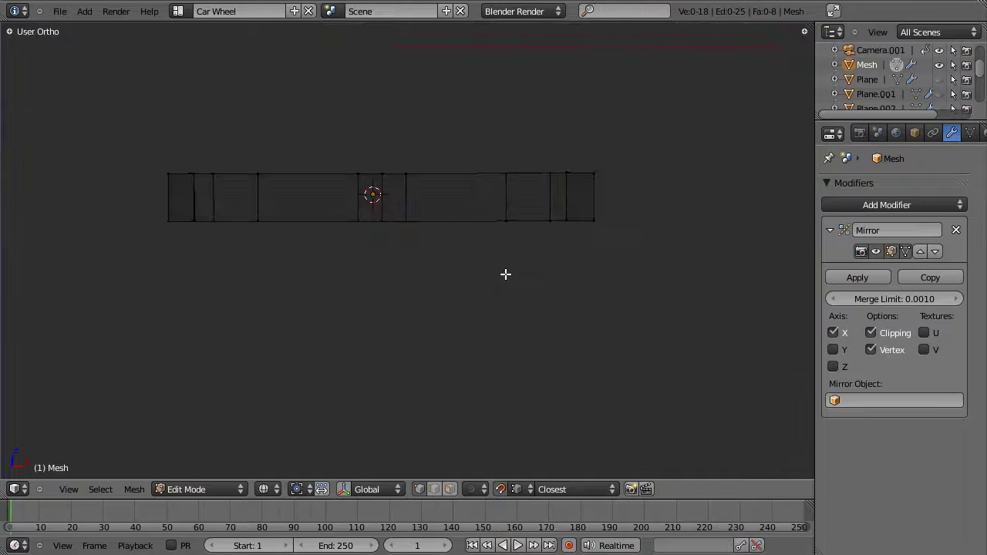
{"action": "key", "text": "KP_1"}
{"action": "scroll", "coordinate": [504, 273], "scroll_direction": "up", "scroll_amount": 2}
{"action": "middle_click_drag", "start_coordinate": [610, 222], "coordinate": [453, 290], "text": "shift"}
{"action": "key", "text": "ctrl+Tab"}
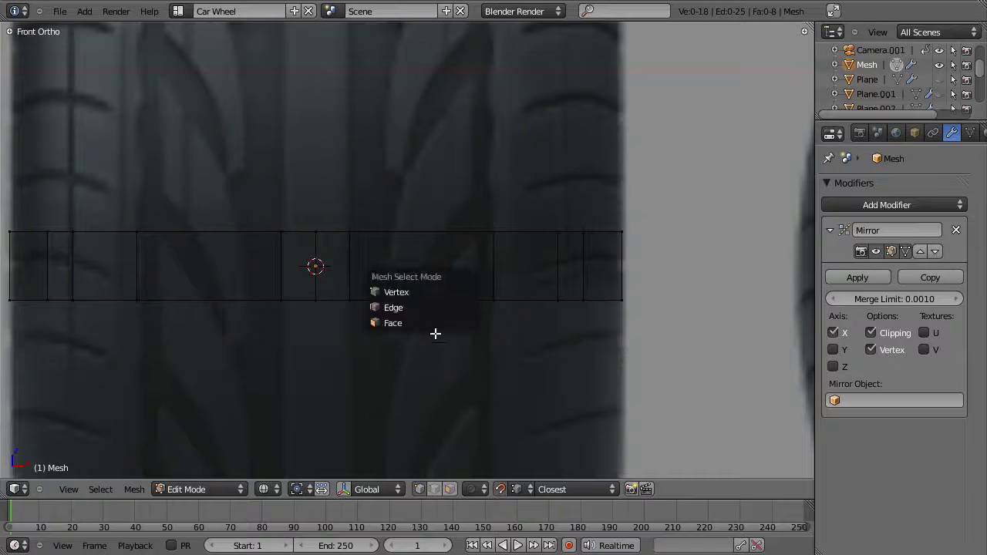
{"action": "left_click", "coordinate": [426, 324]}
- Extrude the two shoulder faces beside the groove outward along global Y by about 0.01 as one region
{"action": "right_click", "coordinate": [528, 260]}
{"action": "right_click", "coordinate": [608, 262]}
{"action": "mouse_move", "coordinate": [496, 242]}
{"action": "middle_mouse_down"}
{"action": "mouse_move", "coordinate": [572, 295]}
{"action": "mouse_move", "coordinate": [563, 287]}
{"action": "mouse_move", "coordinate": [531, 327]}
{"action": "middle_mouse_up"}
{"action": "key", "text": "z"}
{"action": "right_click", "coordinate": [572, 296]}
{"action": "right_click", "coordinate": [507, 293], "text": "shift"}
{"action": "right_click", "coordinate": [606, 302], "text": "shift"}
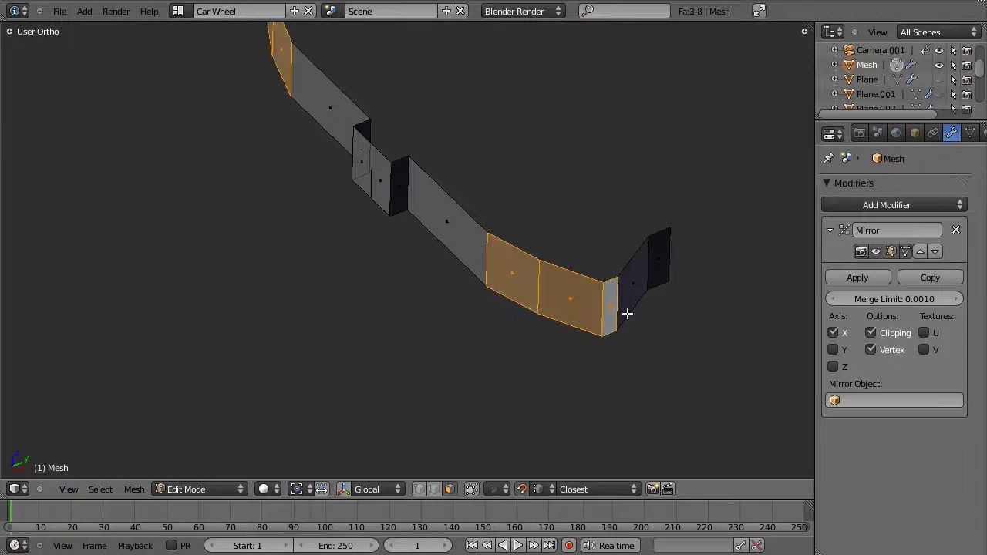
{"action": "key", "text": "alt+e"}
{"action": "key", "text": "Escape"}
{"action": "middle_click_drag", "start_coordinate": [608, 306], "coordinate": [545, 331]}
{"action": "key", "text": "alt+e"}
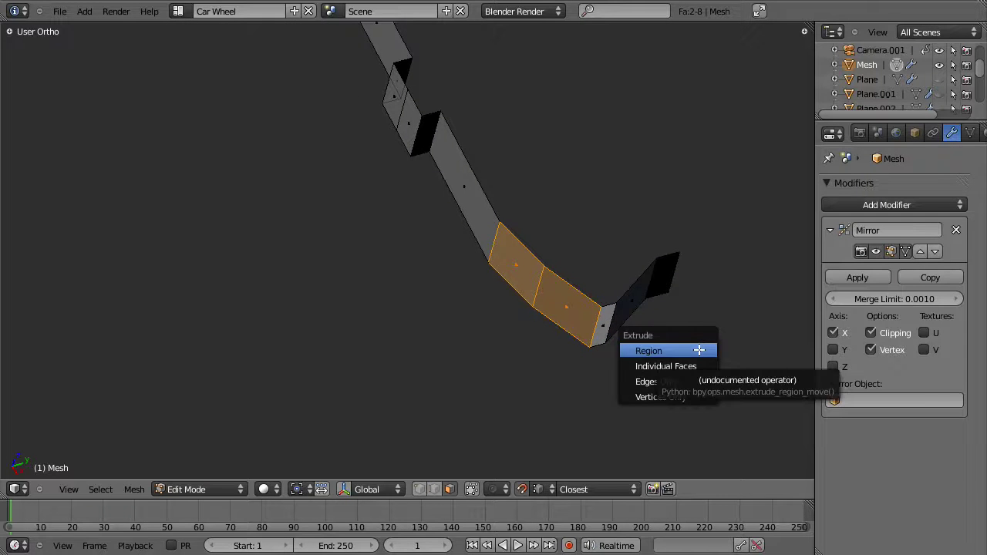
{"action": "left_click", "coordinate": [700, 350]}
{"action": "key", "text": "y"}
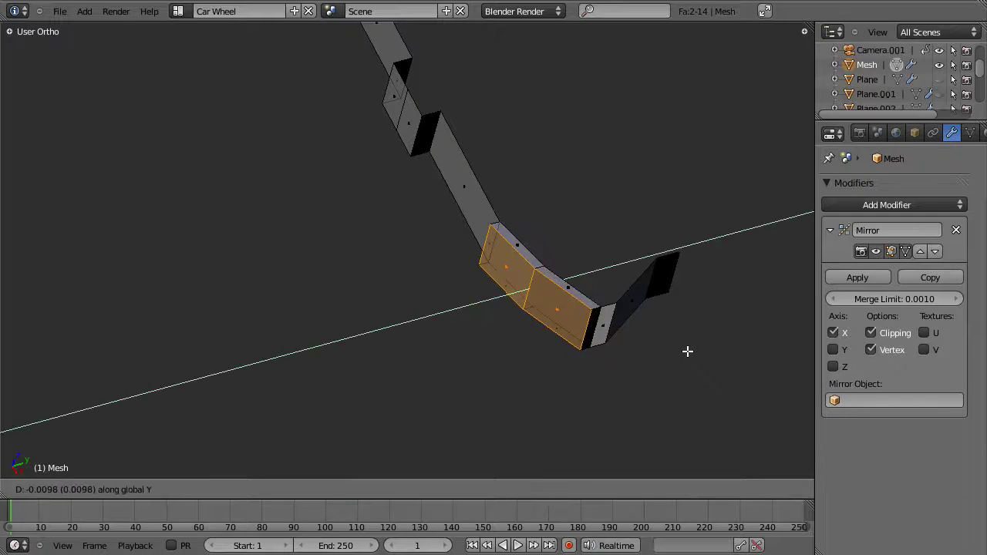
{"action": "left_click", "coordinate": [686, 351]}
- In edge selection, move the edges across the middle of the raised shoulder block slightly upward along global Z
{"action": "key", "text": "KP_1"}
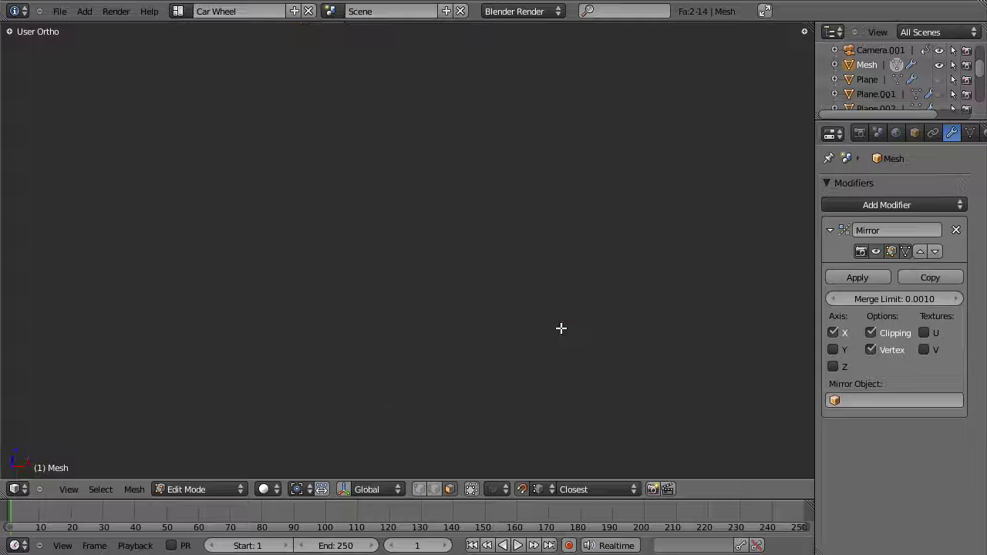
{"action": "scroll", "coordinate": [478, 323], "scroll_direction": "up", "scroll_amount": 6}
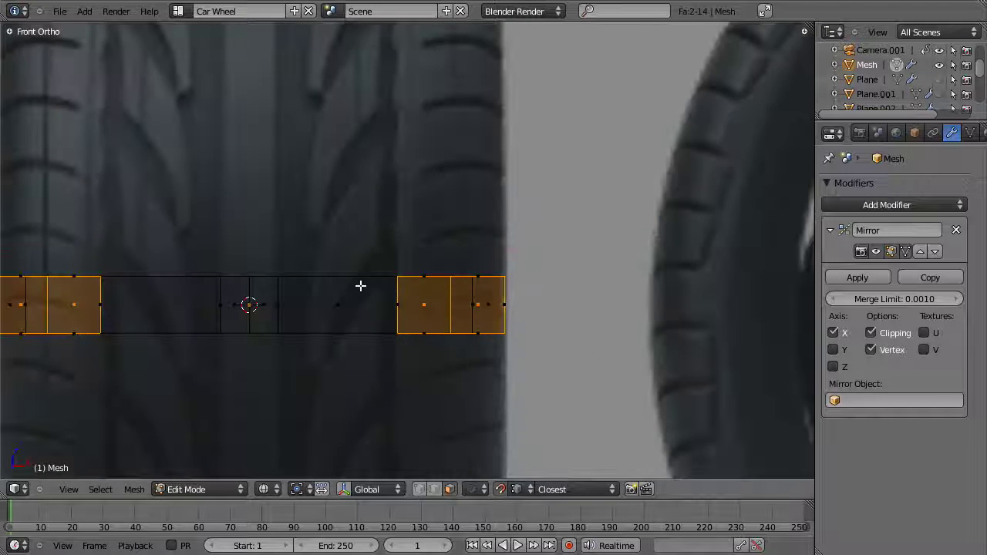
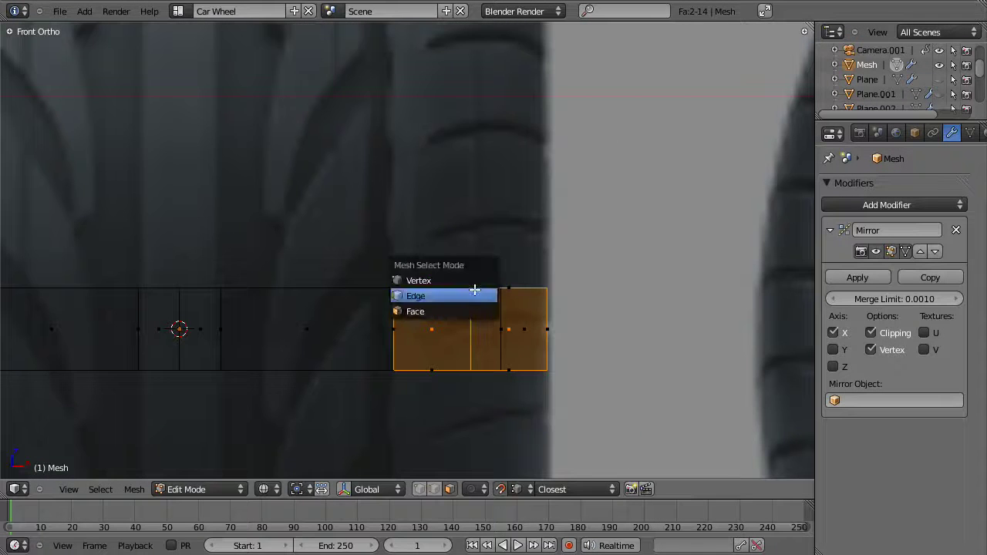
{"action": "left_click", "coordinate": [475, 280]}
{"action": "key", "text": "a"}
{"action": "right_click", "coordinate": [500, 333], "text": "alt"}
{"action": "middle_click_drag", "start_coordinate": [495, 341], "coordinate": [481, 358]}
{"action": "left_click", "coordinate": [478, 360], "text": "shift"}
{"action": "key", "text": "KP_1"}
{"action": "key", "text": "KP_Decimal"}
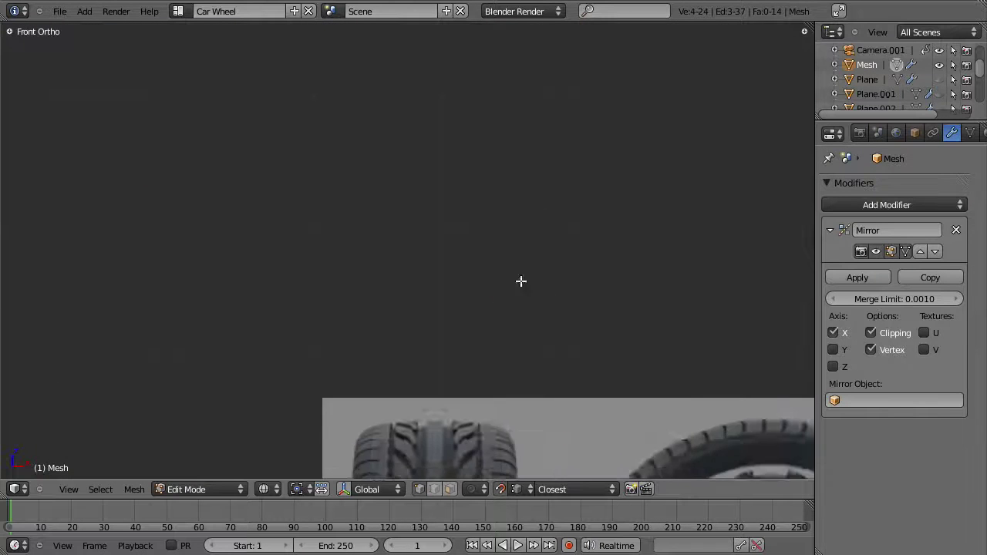
{"action": "key", "text": "g"}
{"action": "key", "text": "z"}
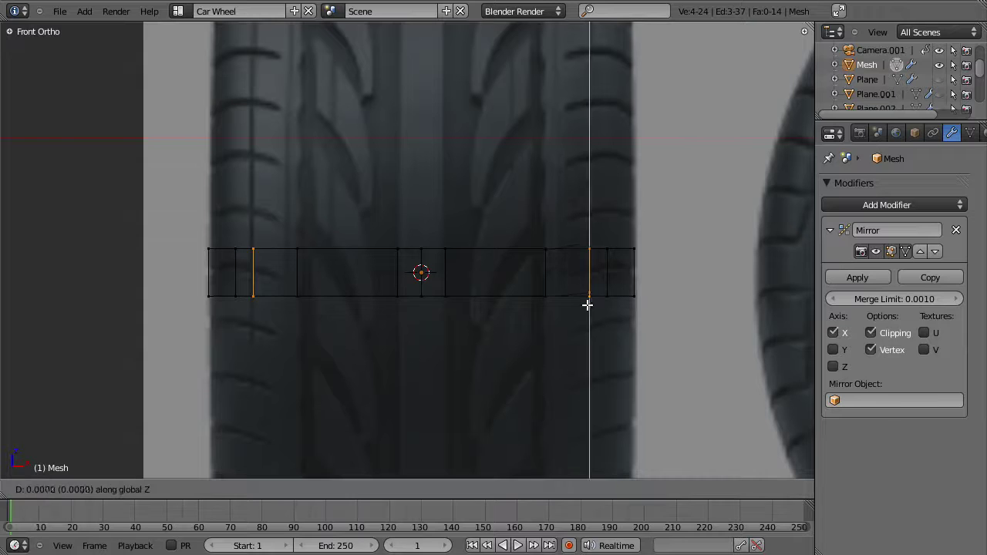
{"action": "left_click", "coordinate": [589, 299]}
- Select the edges and faces along the strip's outermost shoulder side, using solid shading to reach them
{"action": "right_click", "coordinate": [635, 274]}
{"action": "right_click", "coordinate": [635, 262], "text": "alt"}
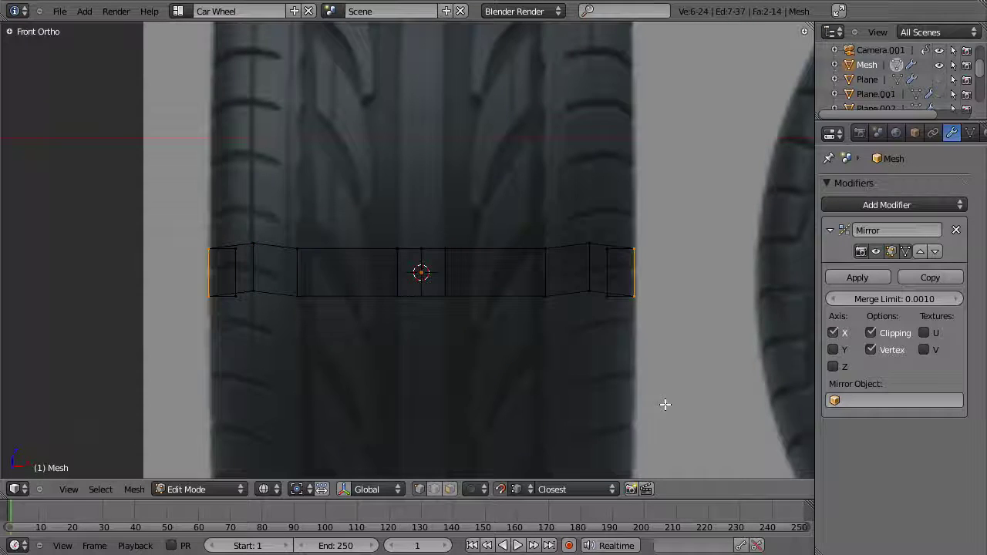
{"action": "middle_click_drag", "start_coordinate": [656, 236], "coordinate": [578, 276]}
{"action": "key", "text": "a"}
{"action": "right_click", "coordinate": [627, 272]}
{"action": "right_click", "coordinate": [636, 266], "text": "shift"}
{"action": "key", "text": "z"}
{"action": "middle_click_drag", "start_coordinate": [636, 267], "coordinate": [578, 267]}
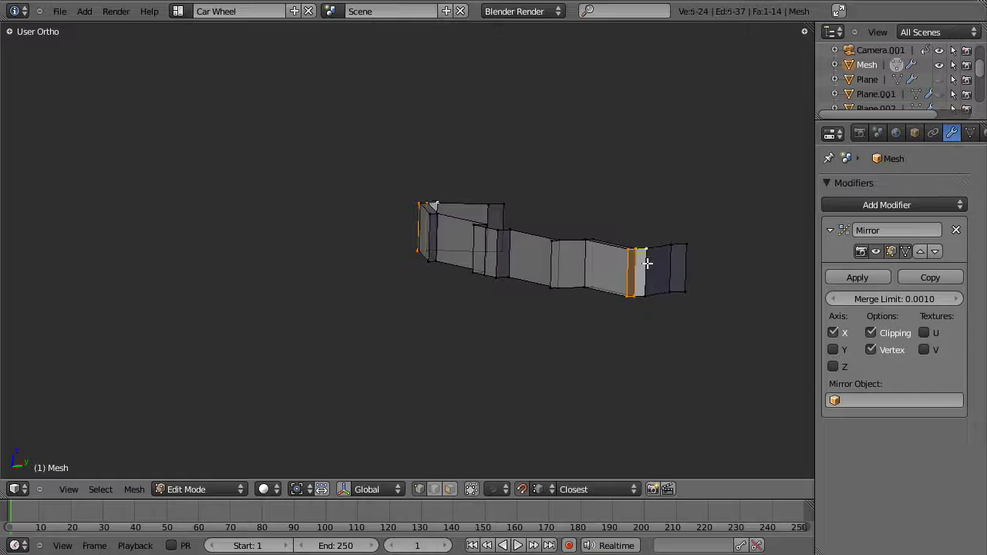
{"action": "right_click", "coordinate": [641, 258], "text": "shift"}
{"action": "key", "text": "g"}
{"action": "key", "text": "z"}
{"action": "right_click", "coordinate": [674, 300]}
{"action": "key", "text": "g"}
{"action": "right_click", "coordinate": [685, 325]}
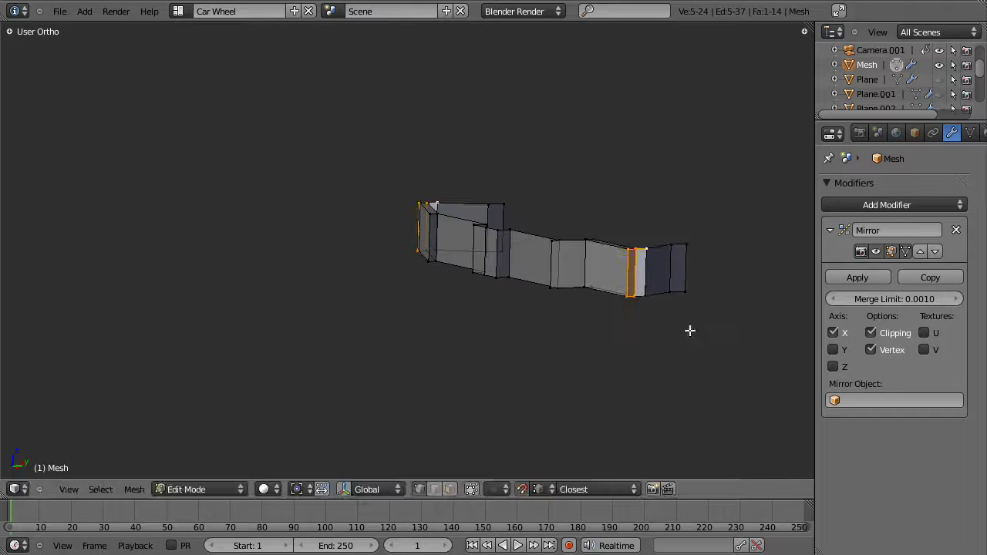
- Add the remaining outer side edge to the selection and raise it all along global Z, level with the shoulder block's middle edges
{"action": "right_click", "coordinate": [644, 289], "text": "shift"}
{"action": "key", "text": "g"}
{"action": "key", "text": "z"}
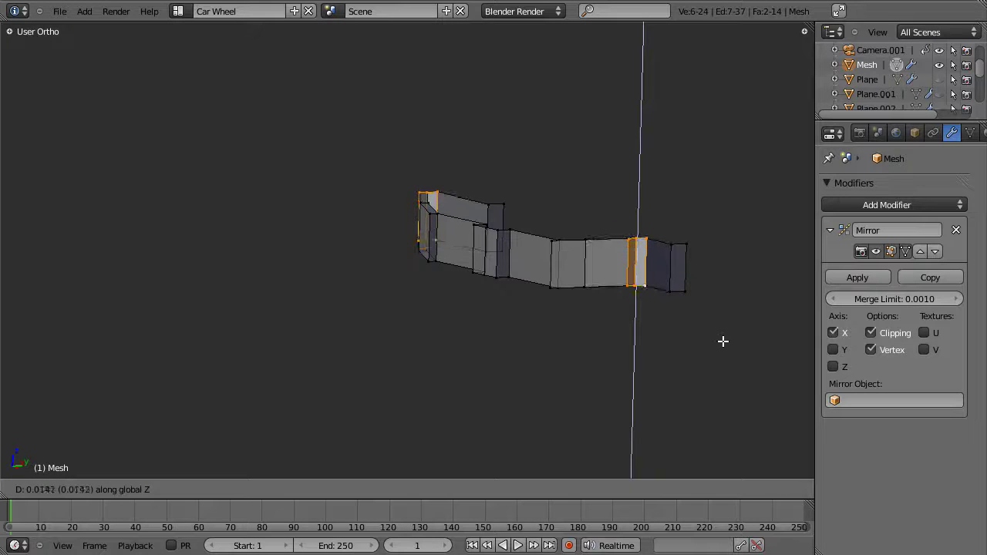
{"action": "left_click", "coordinate": [682, 337]}
- Select the full run of edges along the strip's upper border and return to the front view
{"action": "middle_click_drag", "start_coordinate": [682, 337], "coordinate": [630, 280]}
{"action": "key", "text": "KP_1"}
{"action": "scroll", "coordinate": [589, 314], "scroll_direction": "down", "scroll_amount": 5}
{"action": "key", "text": "Home"}
{"action": "key", "text": "KP_Decimal"}
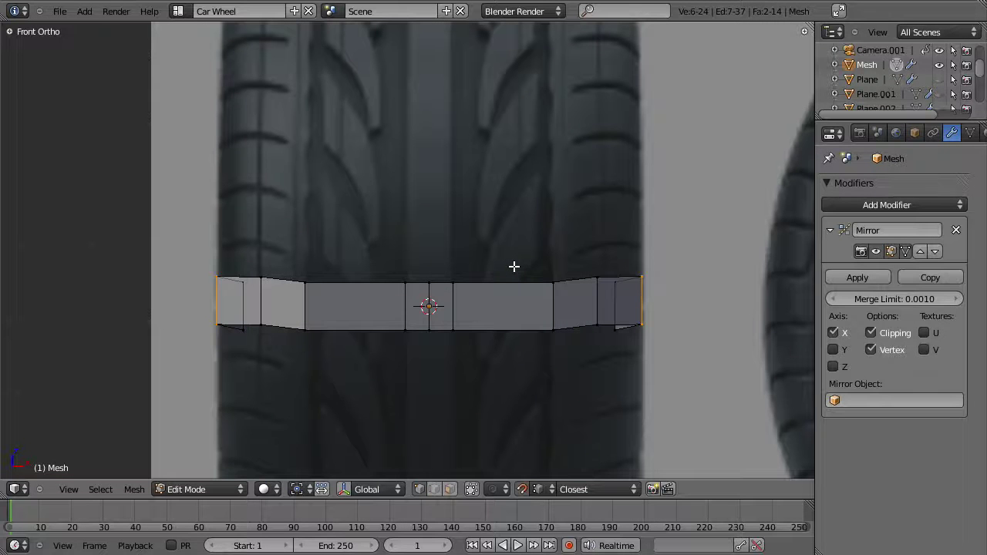
{"action": "key", "text": "z"}
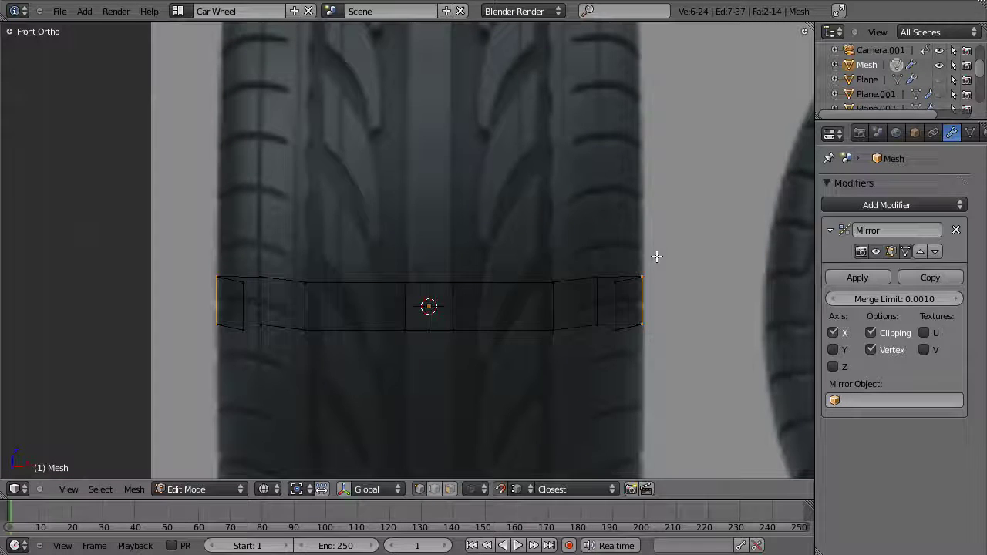
{"action": "middle_click_drag", "start_coordinate": [474, 255], "coordinate": [481, 310]}
{"action": "right_click", "coordinate": [532, 280], "text": "alt"}
{"action": "key", "text": "KP_1"}
{"action": "middle_click_drag", "start_coordinate": [393, 358], "coordinate": [758, 147], "text": "shift"}
{"action": "middle_click_drag", "start_coordinate": [271, 326], "coordinate": [762, 84], "text": "shift"}
{"action": "middle_click_drag", "start_coordinate": [437, 320], "coordinate": [623, 239]}
{"action": "key", "text": "KP_1"}
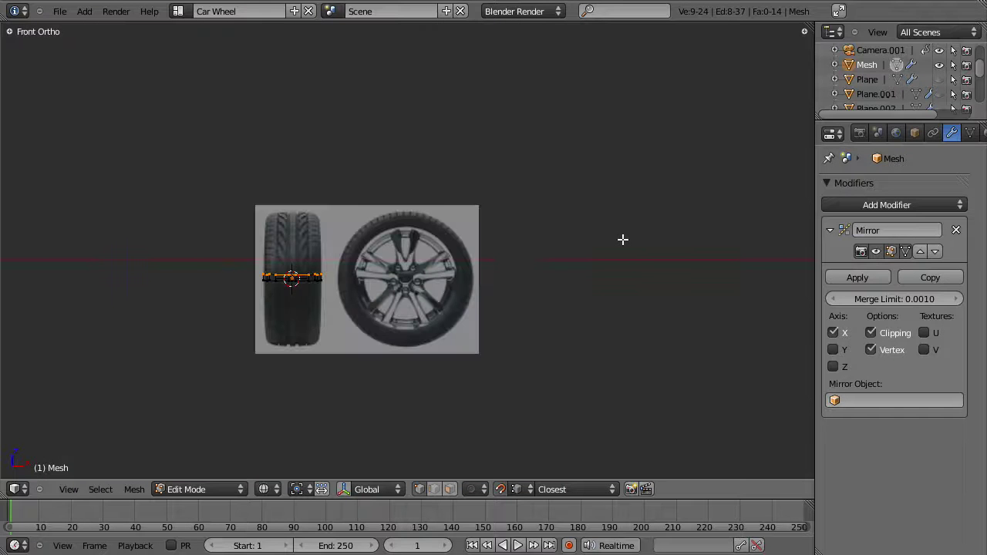
- With the snap type set to Vertex, extrude the selected upper border edges along global Z
{"action": "scroll", "coordinate": [320, 323], "scroll_direction": "up", "scroll_amount": 5}
{"action": "key", "text": "ctrl+shift+Tab"}
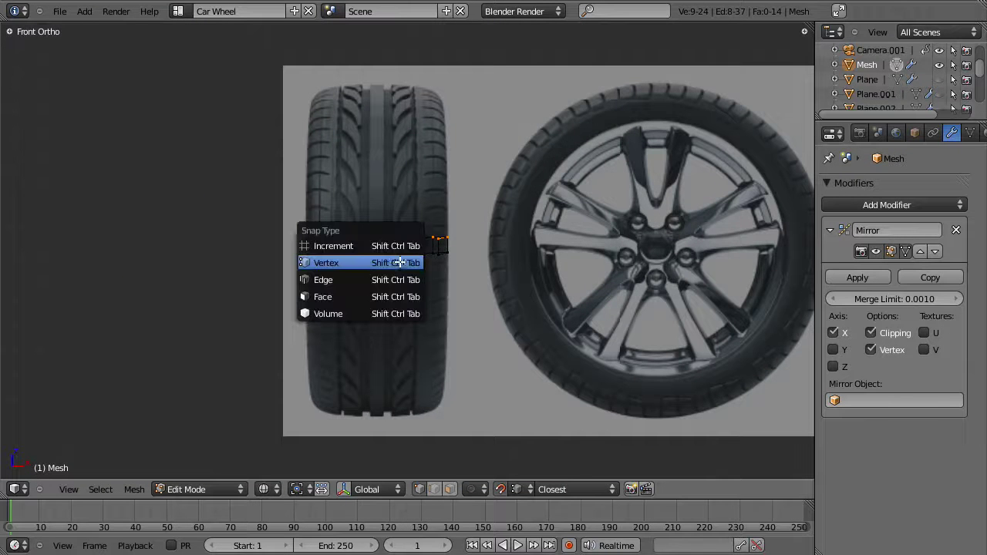
{"action": "left_click", "coordinate": [397, 262]}
{"action": "scroll", "coordinate": [412, 258], "scroll_direction": "up", "scroll_amount": 6}
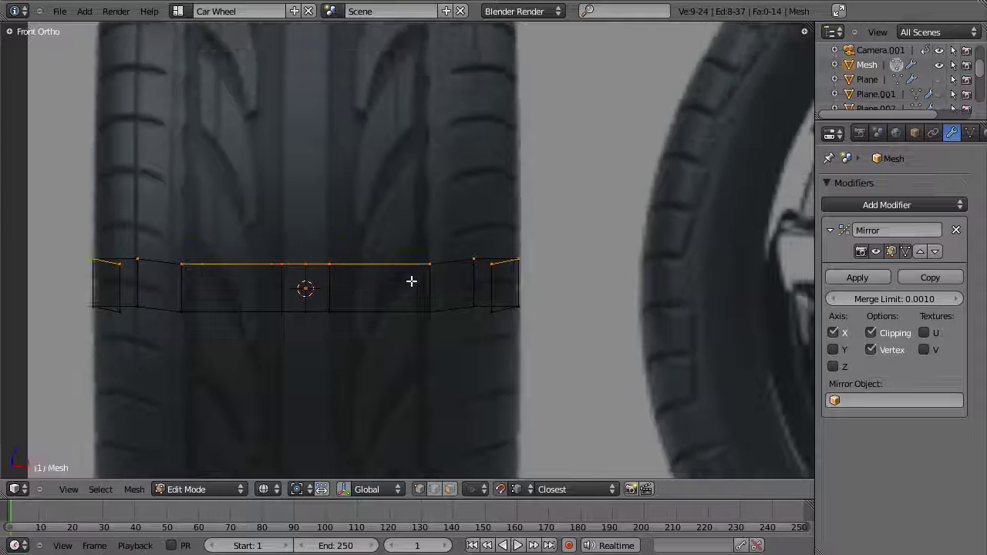
{"action": "key", "text": "alt+e"}
{"action": "left_click", "coordinate": [438, 291]}
{"action": "key", "text": "z"}
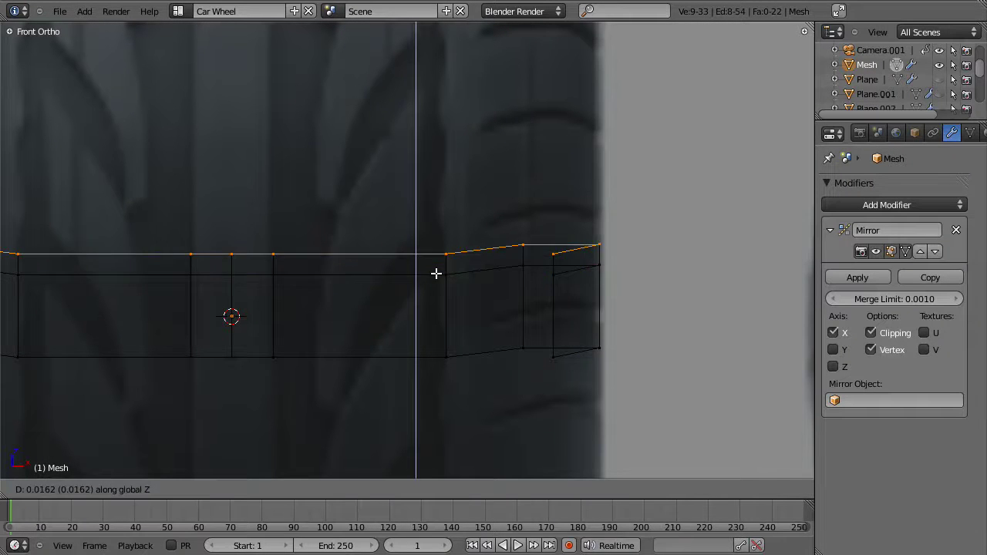
{"action": "left_click", "coordinate": [439, 261]}
- Change the snap type to Increment and move the extruded border edges slightly upward along global Z
{"action": "key", "text": "ctrl+shift+Tab"}
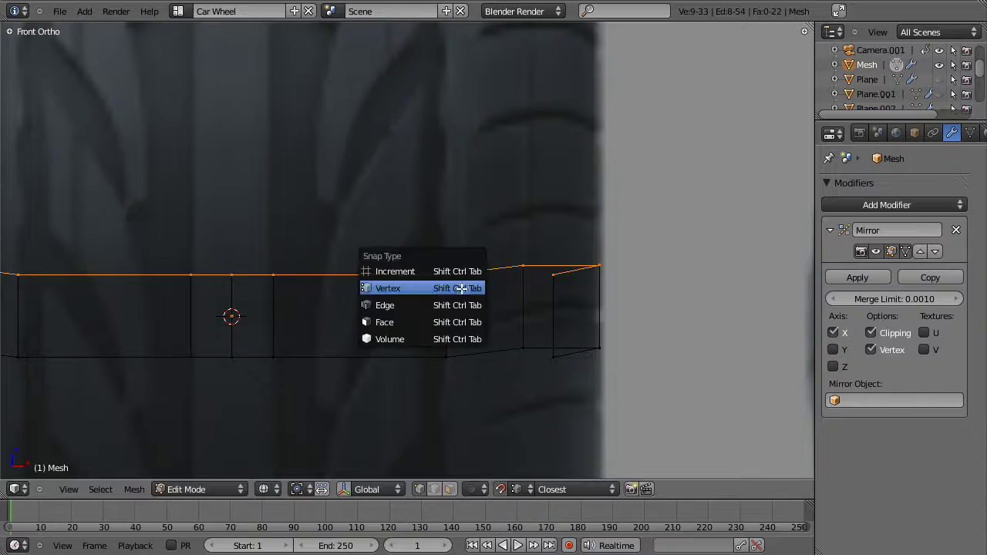
{"action": "left_click", "coordinate": [461, 271]}
{"action": "key", "text": "g"}
{"action": "key", "text": "z"}
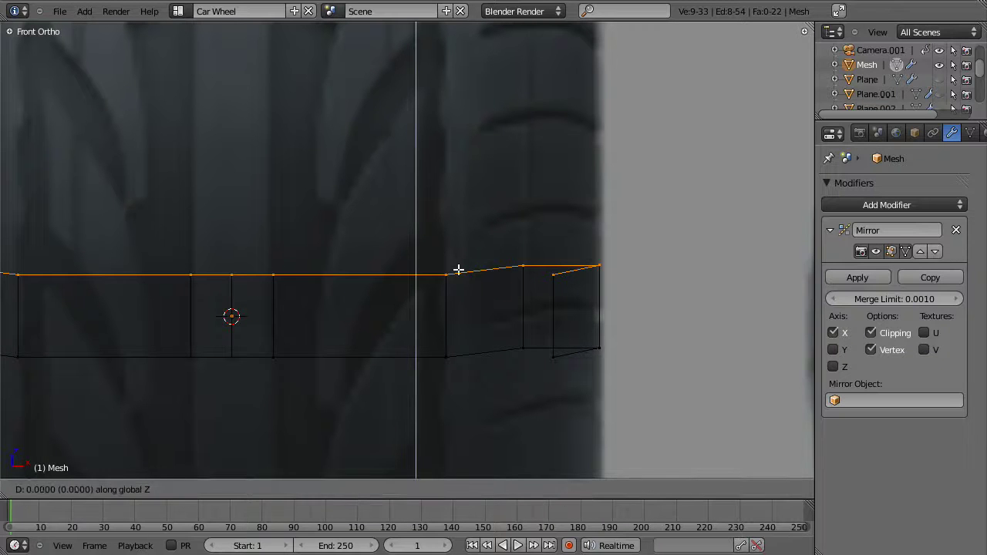
{"action": "left_click", "coordinate": [458, 257]}
- Check the extended strip from several angles, clear the selection and switch to Object Mode
{"action": "middle_click_drag", "start_coordinate": [459, 259], "coordinate": [411, 246]}
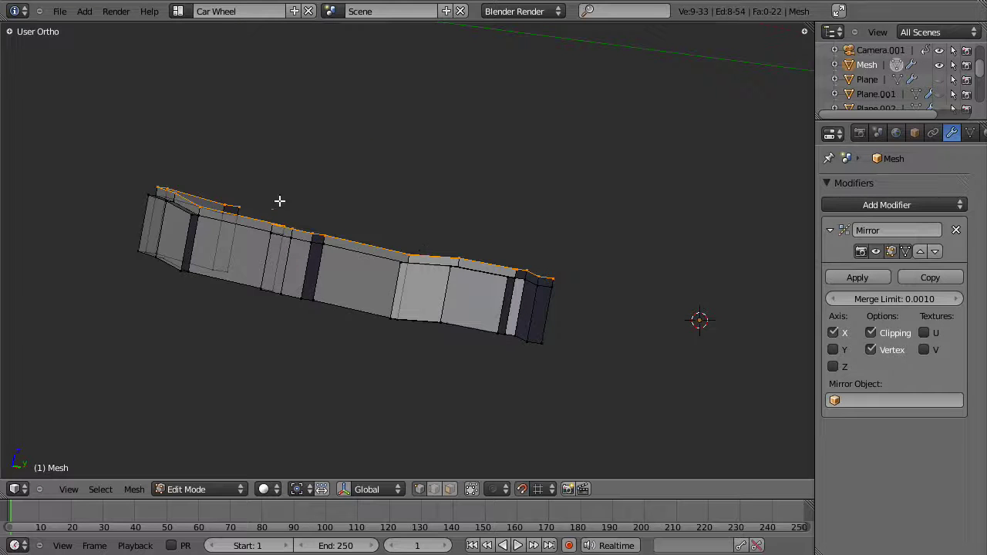
{"action": "middle_click_drag", "start_coordinate": [445, 342], "coordinate": [370, 342]}
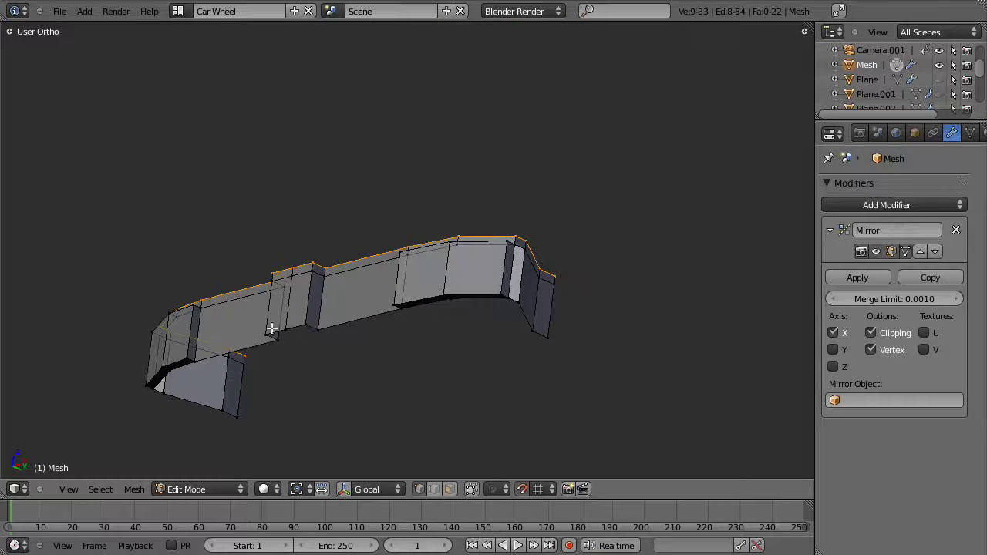
{"action": "middle_click_drag", "start_coordinate": [357, 288], "coordinate": [457, 315]}
{"action": "key", "text": "a"}
{"action": "key", "text": "KP_1"}
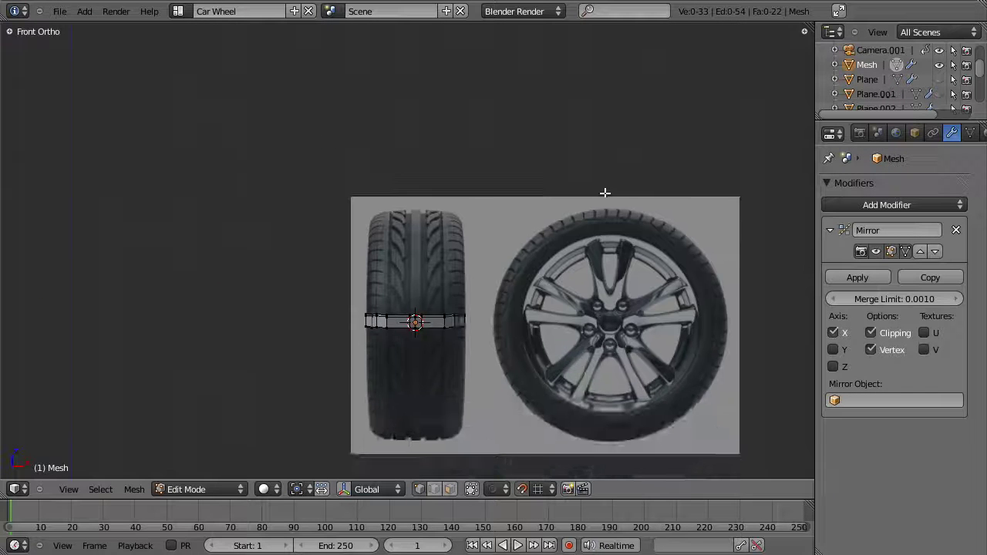
{"action": "scroll", "coordinate": [578, 258], "scroll_direction": "up", "scroll_amount": 3}
{"action": "key", "text": "Tab"}
{"action": "middle_click_drag", "start_coordinate": [495, 307], "coordinate": [463, 339]}
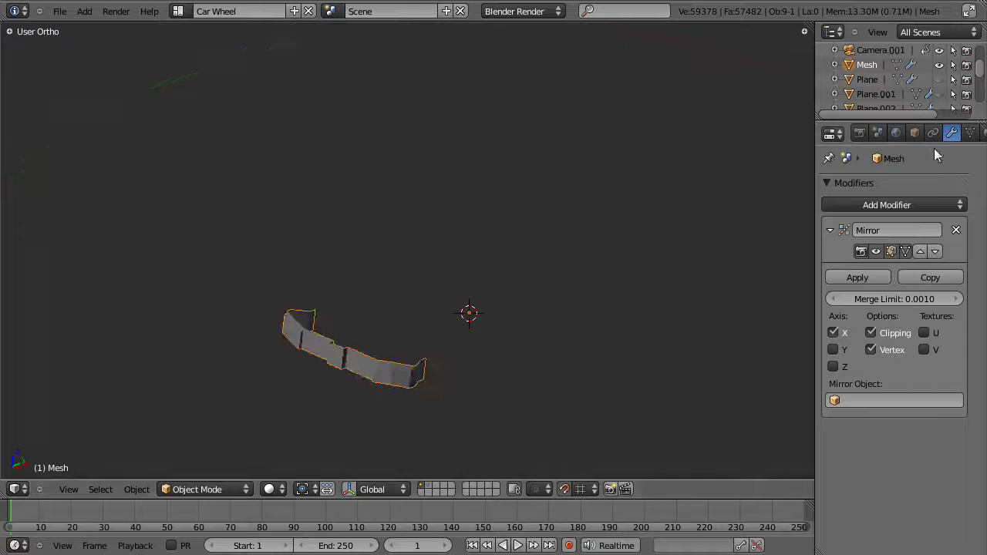
- Collapse the Mirror modifier's settings and add an Array modifier to the strip
{"action": "left_click", "coordinate": [893, 204]}
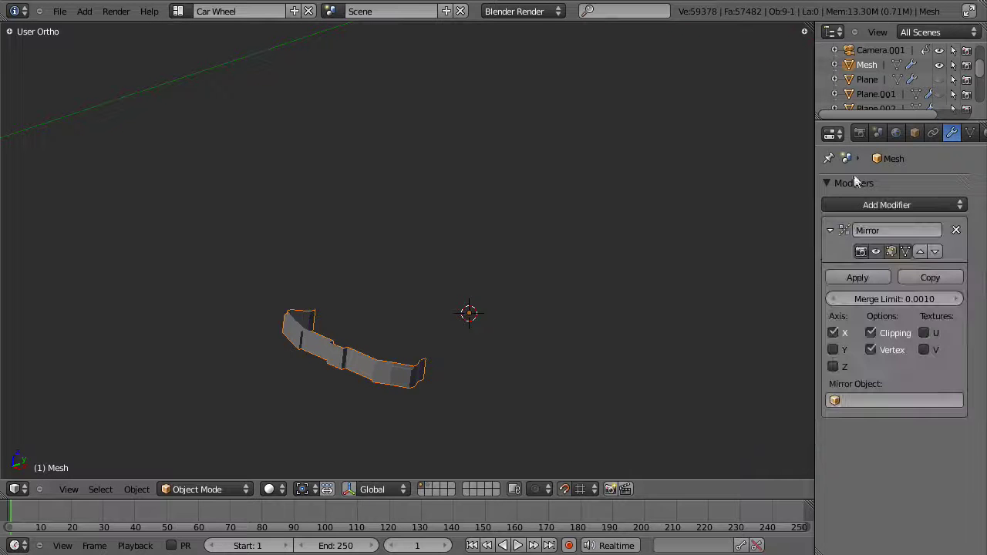
{"action": "left_click", "coordinate": [832, 231]}
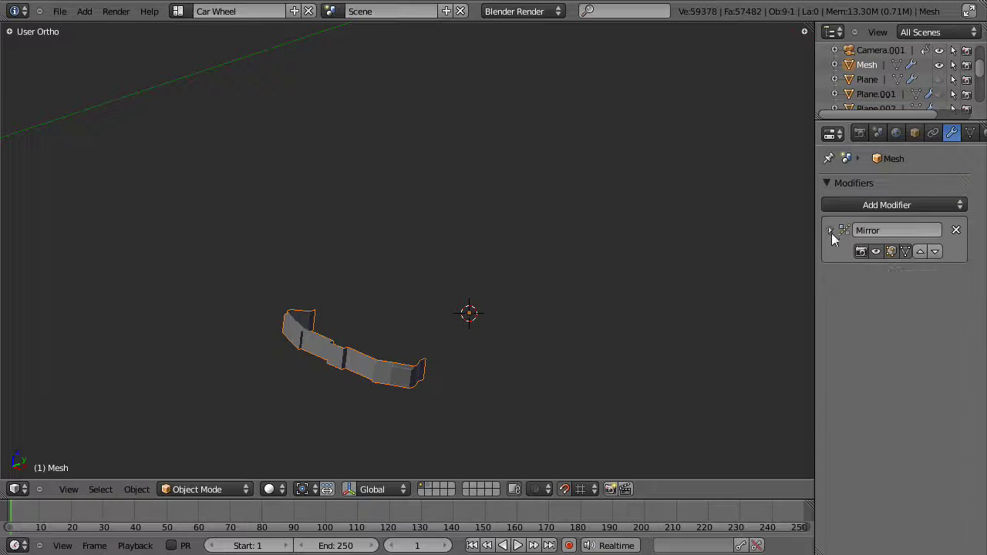
{"action": "left_click", "coordinate": [874, 204]}
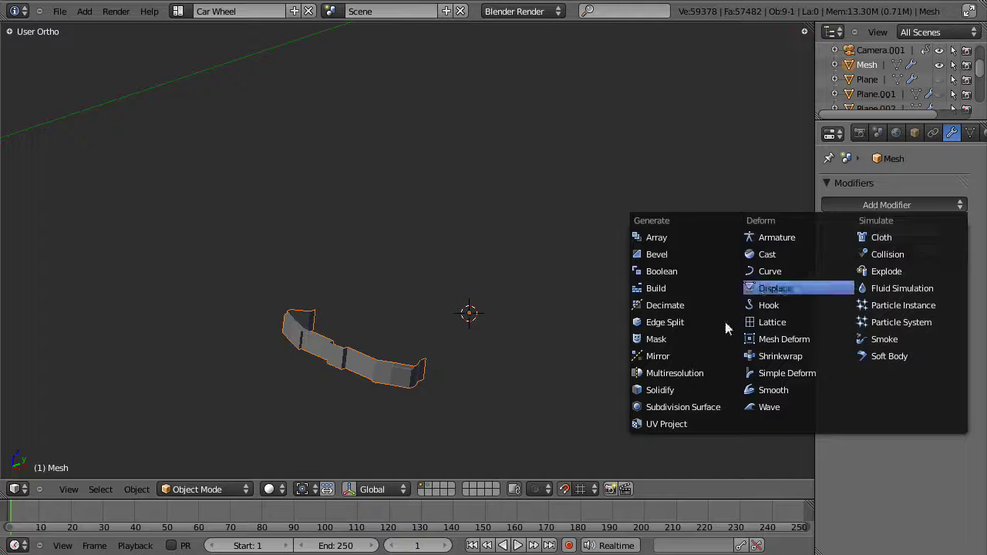
{"action": "left_click", "coordinate": [663, 237]}
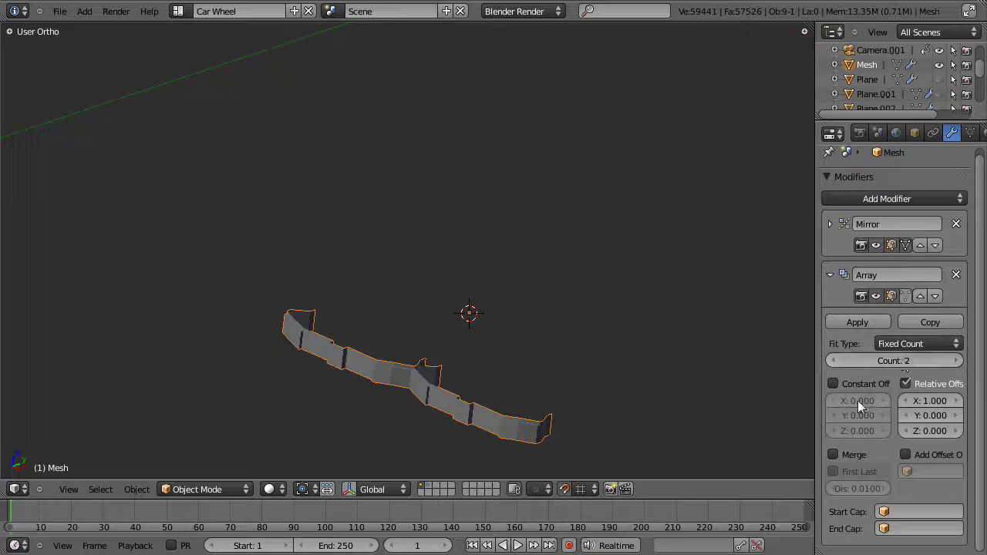
- Replace the array's relative offset with a constant offset of 0.1 along Z
{"action": "left_click", "coordinate": [929, 384]}
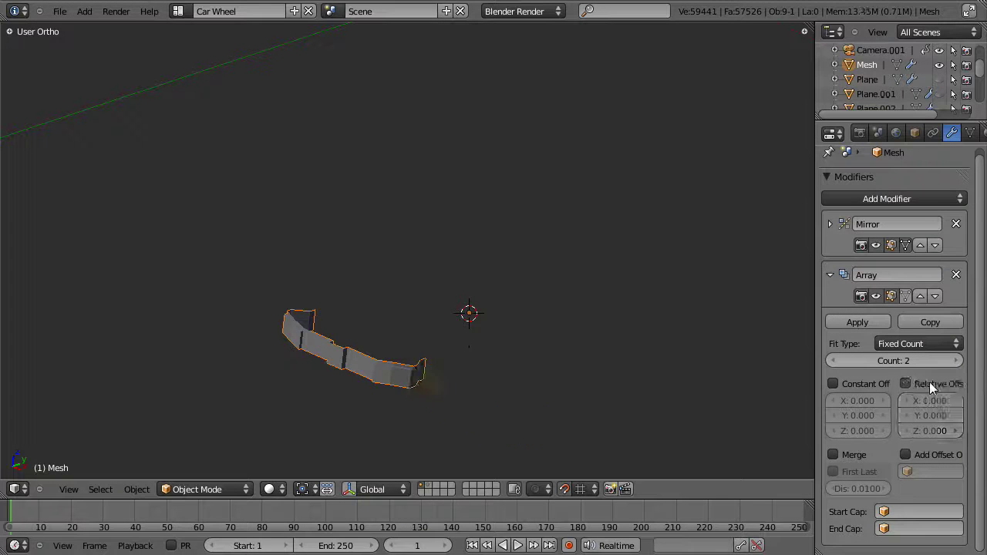
{"action": "left_click", "coordinate": [857, 384]}
{"action": "left_click", "coordinate": [881, 431]}
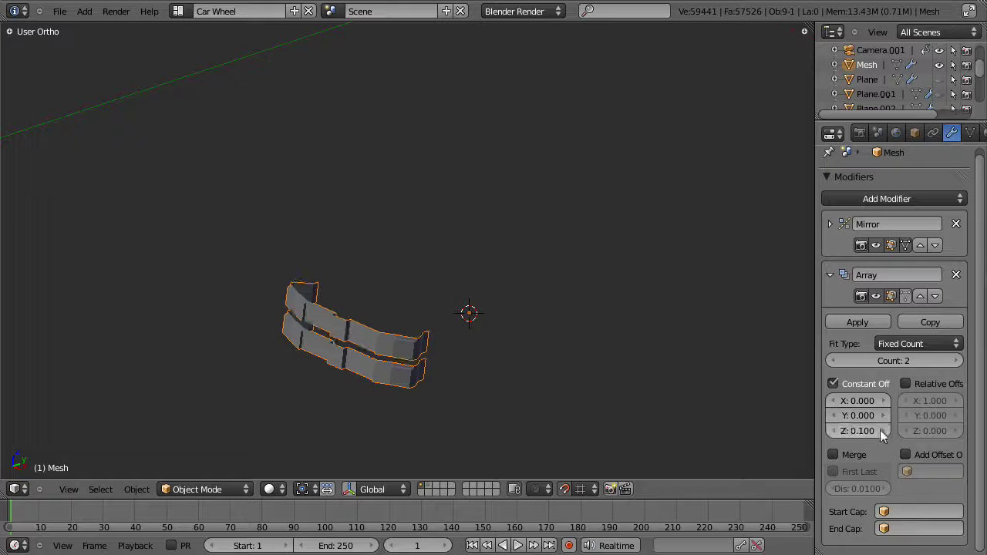
- In a close wireframe front view of the gap between the copies, set the array's constant Z offset to 0.08
{"action": "key", "text": "KP_1"}
{"action": "middle_click_drag", "start_coordinate": [364, 334], "coordinate": [610, 153], "text": "shift"}
{"action": "scroll", "coordinate": [424, 312], "scroll_direction": "up", "scroll_amount": 2}
{"action": "middle_click_drag", "start_coordinate": [308, 290], "coordinate": [617, 549], "text": "shift"}
{"action": "scroll", "coordinate": [491, 362], "scroll_direction": "up", "scroll_amount": 10}
{"action": "key", "text": "z"}
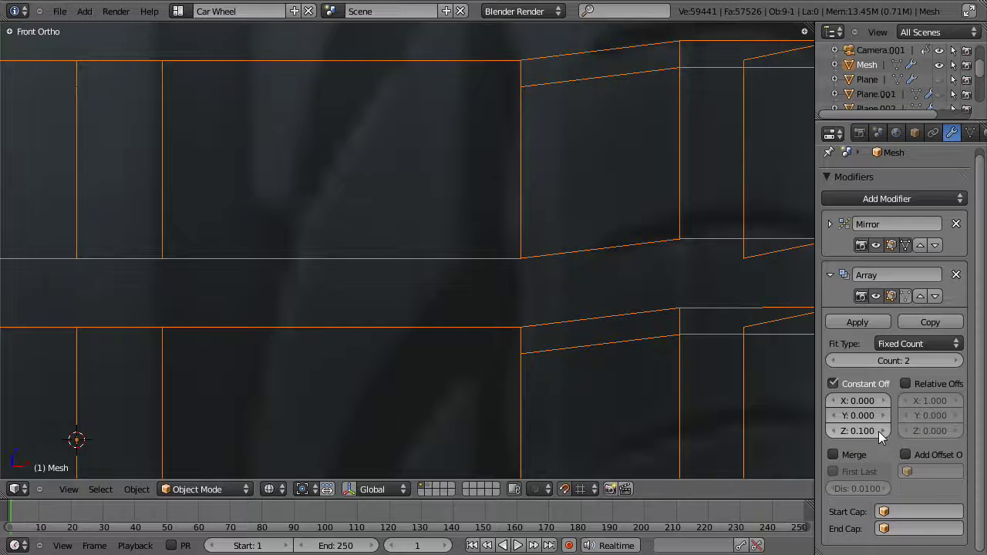
{"action": "mouse_move", "coordinate": [879, 431]}
{"action": "left_mouse_down"}
{"action": "mouse_move", "coordinate": [855, 431]}
{"action": "mouse_move", "coordinate": [895, 431]}
{"action": "mouse_move", "coordinate": [875, 431]}
{"action": "left_mouse_up"}
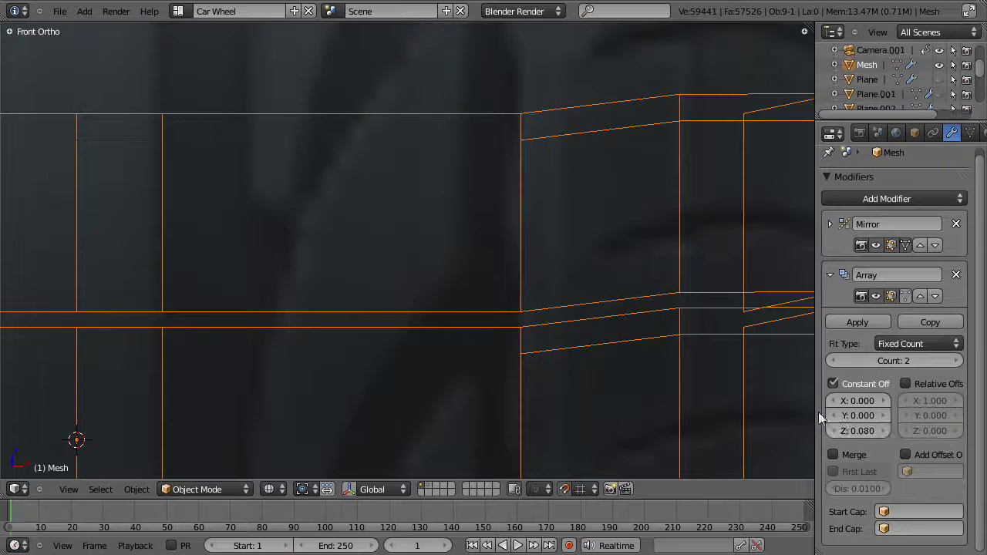
{"action": "middle_click_drag", "start_coordinate": [611, 395], "coordinate": [557, 366], "text": "shift"}
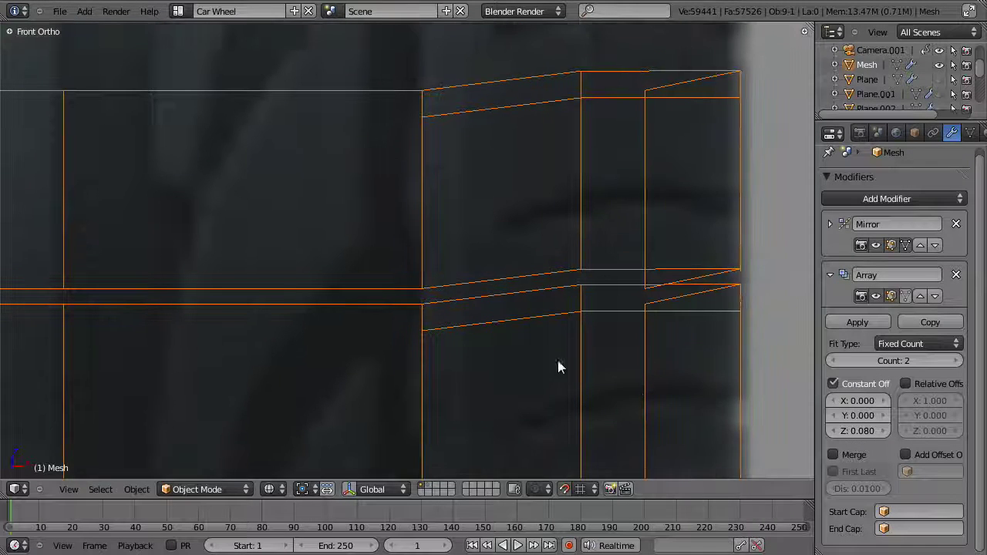
- Set the array's constant Z offset to 0.075, then refine it to 0.074 so the copies meet
{"action": "left_click", "coordinate": [881, 433]}
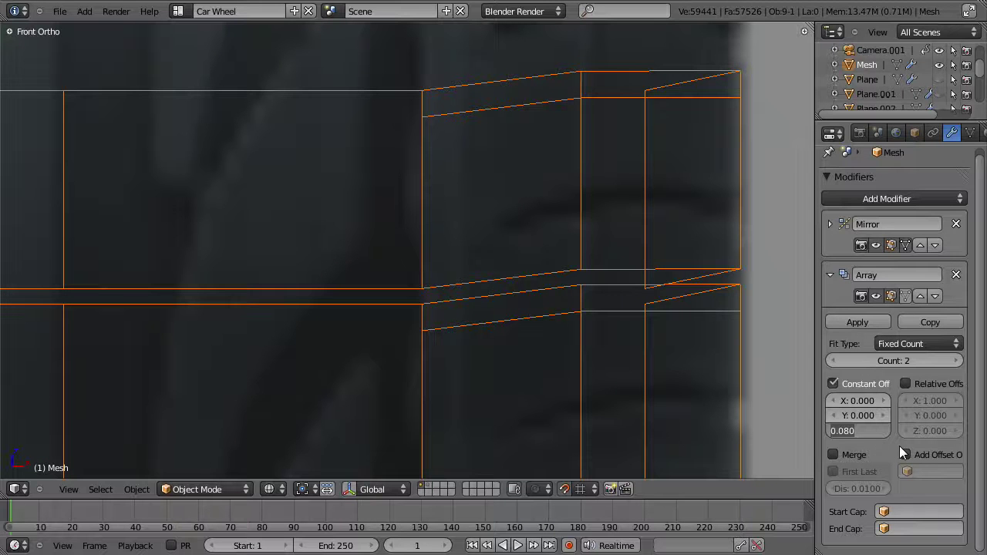
{"action": "type", "text": "0.075"}
{"action": "key", "text": "Return"}
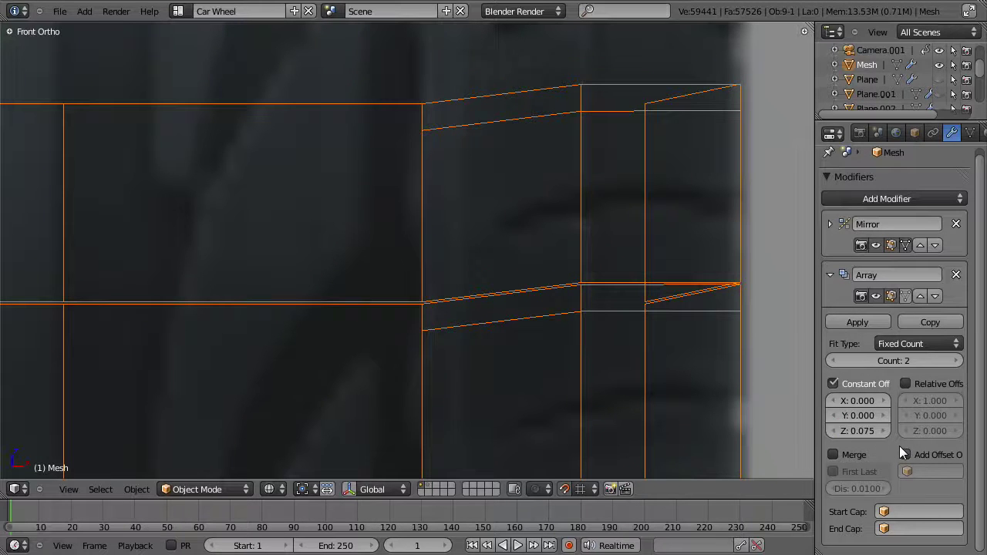
{"action": "left_click", "coordinate": [882, 430]}
{"action": "type", "text": ".074"}
{"action": "key", "text": "Return"}
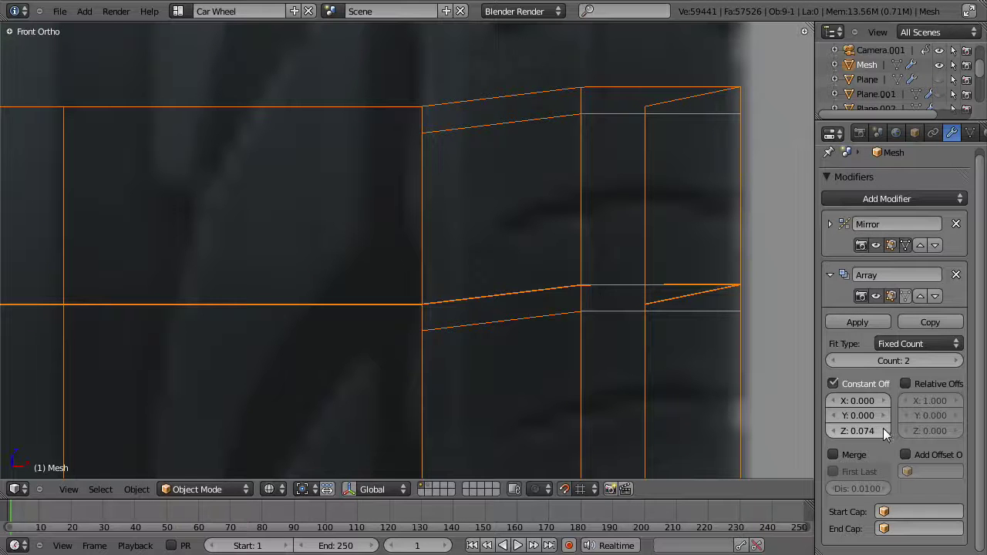
{"action": "left_click", "coordinate": [883, 431]}
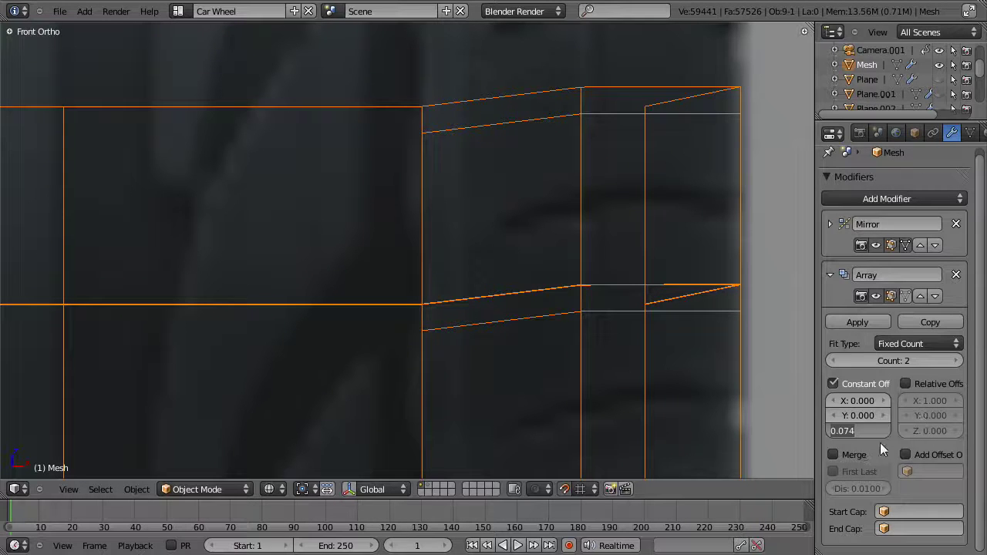
{"action": "key", "text": "Return"}
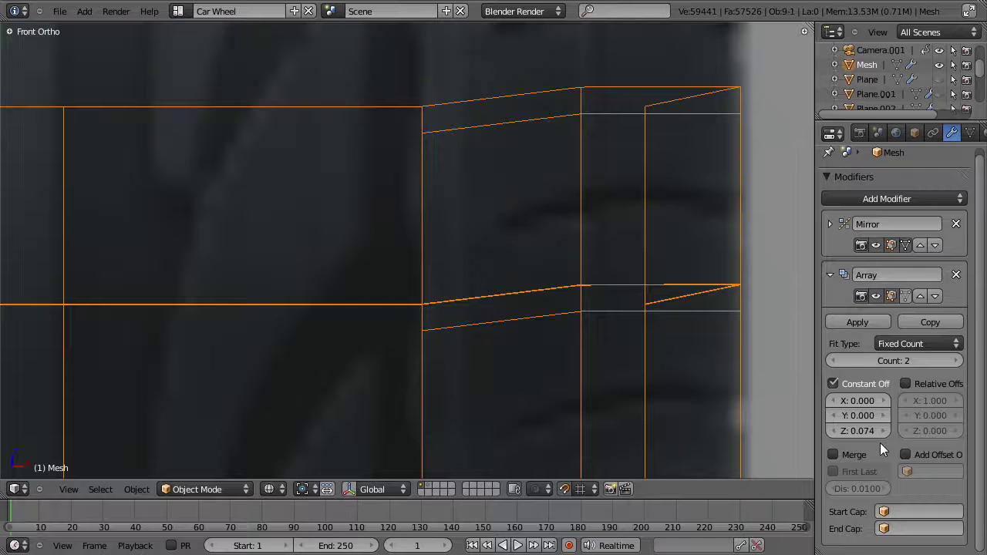
- Enable Merge on the array and examine the seam between the copies in solid and wireframe shading
{"action": "left_click", "coordinate": [834, 455]}
{"action": "key", "text": "z"}
{"action": "mouse_move", "coordinate": [511, 256]}
{"action": "middle_mouse_down"}
{"action": "mouse_move", "coordinate": [471, 258]}
{"action": "mouse_move", "coordinate": [183, 346]}
{"action": "mouse_move", "coordinate": [640, 346]}
{"action": "mouse_move", "coordinate": [498, 324]}
{"action": "mouse_move", "coordinate": [407, 335]}
{"action": "mouse_move", "coordinate": [368, 297]}
{"action": "mouse_move", "coordinate": [320, 304]}
{"action": "mouse_move", "coordinate": [337, 335]}
{"action": "mouse_move", "coordinate": [277, 278]}
{"action": "middle_mouse_up"}
{"action": "key", "text": "z"}
{"action": "scroll", "coordinate": [363, 255], "scroll_direction": "up", "scroll_amount": 6}
{"action": "key", "text": "z"}
{"action": "scroll", "coordinate": [399, 297], "scroll_direction": "down", "scroll_amount": 2}
{"action": "key", "text": "z"}
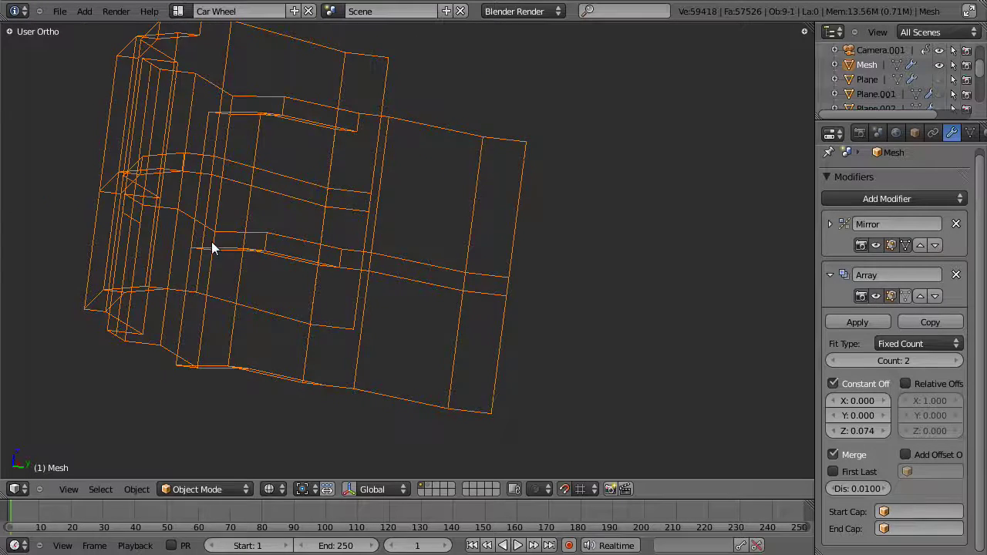
{"action": "middle_click_drag", "start_coordinate": [213, 249], "coordinate": [249, 279]}
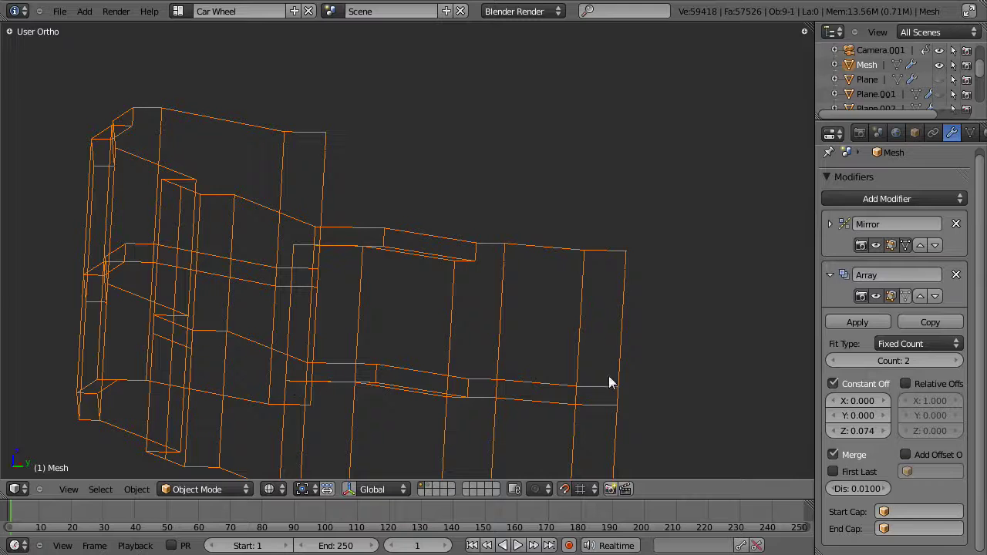
- Set the array's merge distance to 0.005 and check the joined copies in solid shading
{"action": "left_click", "coordinate": [877, 489]}
{"action": "key", "text": "BackSpace"}
{"action": "type", "text": ".005"}
{"action": "key", "text": "Return"}
{"action": "key", "text": "z"}
{"action": "middle_click_drag", "start_coordinate": [339, 285], "coordinate": [453, 271]}
{"action": "middle_click_drag", "start_coordinate": [571, 252], "coordinate": [511, 277], "text": "shift"}
{"action": "scroll", "coordinate": [366, 275], "scroll_direction": "down", "scroll_amount": 6}
{"action": "middle_click_drag", "start_coordinate": [720, 287], "coordinate": [553, 295], "text": "shift"}
{"action": "scroll", "coordinate": [555, 300], "scroll_direction": "up", "scroll_amount": 2}
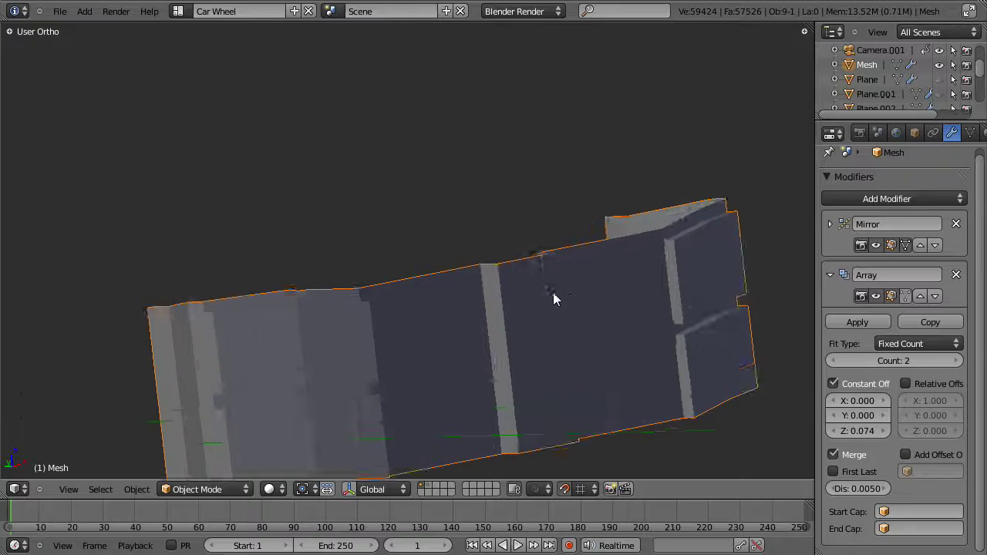
- From the side view, raise the array count to 14 to stack the strip into a long tread band
{"action": "scroll", "coordinate": [553, 292], "scroll_direction": "down", "scroll_amount": 5}
{"action": "key", "text": "KP_3"}
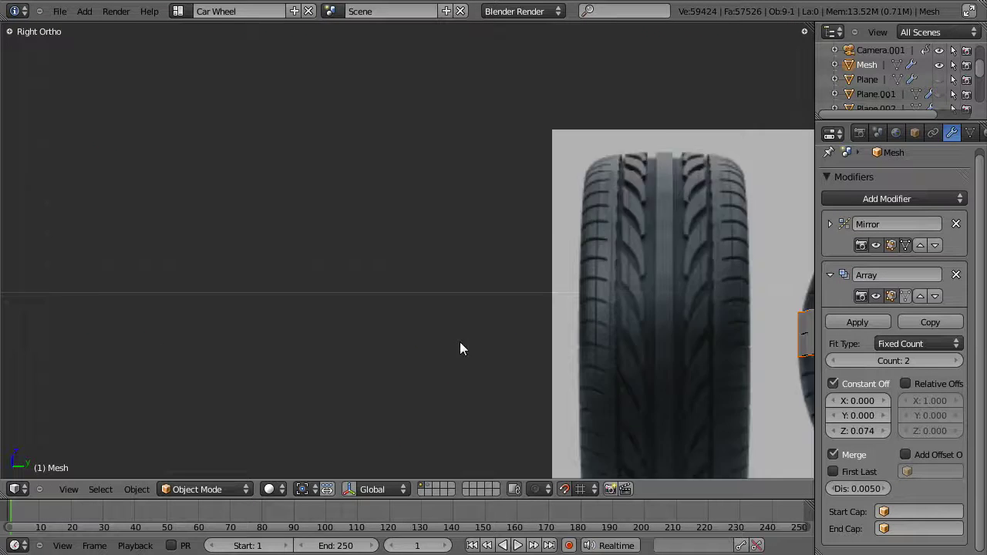
{"action": "scroll", "coordinate": [463, 330], "scroll_direction": "down", "scroll_amount": 7}
{"action": "middle_click_drag", "start_coordinate": [567, 266], "coordinate": [546, 255], "text": "shift"}
{"action": "scroll", "coordinate": [655, 262], "scroll_direction": "up", "scroll_amount": 3}
{"action": "scroll", "coordinate": [657, 262], "scroll_direction": "down", "scroll_amount": 1}
{"action": "left_click_drag", "start_coordinate": [955, 368], "coordinate": [974, 369]}
{"action": "middle_click_drag", "start_coordinate": [562, 322], "coordinate": [384, 308], "text": "shift"}
{"action": "middle_click_drag", "start_coordinate": [458, 282], "coordinate": [488, 241]}
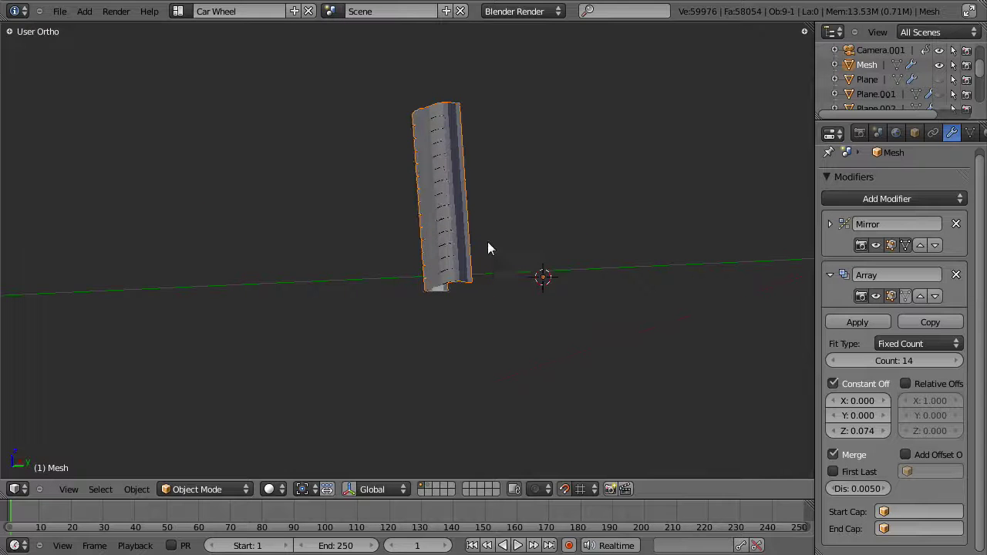
- Add a NURBS circle at the wheel's centre in the right view with the tread strip in wireframe
{"action": "key", "text": "KP_1"}
{"action": "key", "text": "z"}
{"action": "middle_click_drag", "start_coordinate": [623, 296], "coordinate": [383, 336]}
{"action": "key", "text": "KP_1"}
{"action": "key", "text": "KP_3"}
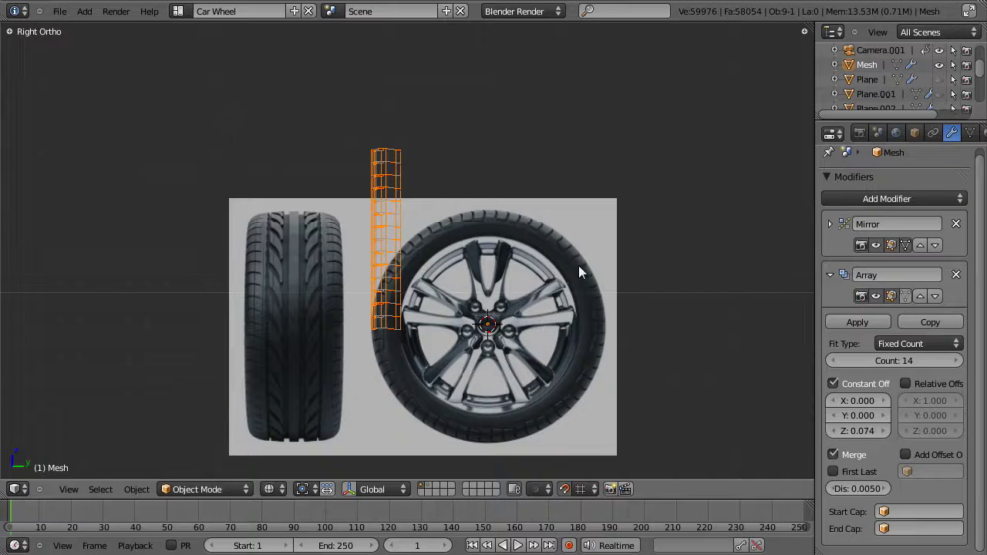
{"action": "key", "text": "shift+a"}
{"action": "mouse_move", "coordinate": [579, 267]}
{"action": "middle_click_drag", "start_coordinate": [489, 327], "coordinate": [505, 291], "text": "shift"}
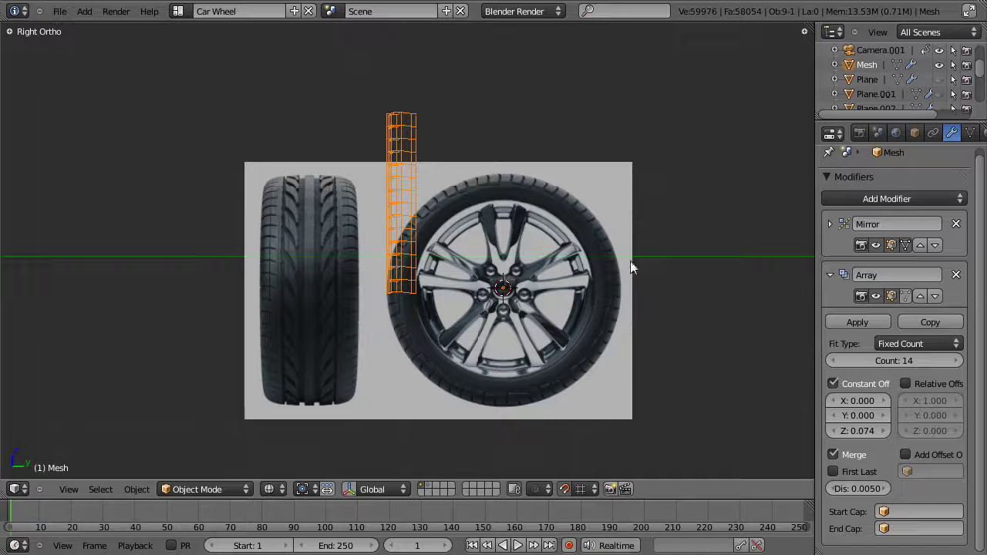
{"action": "key", "text": "shift+a"}
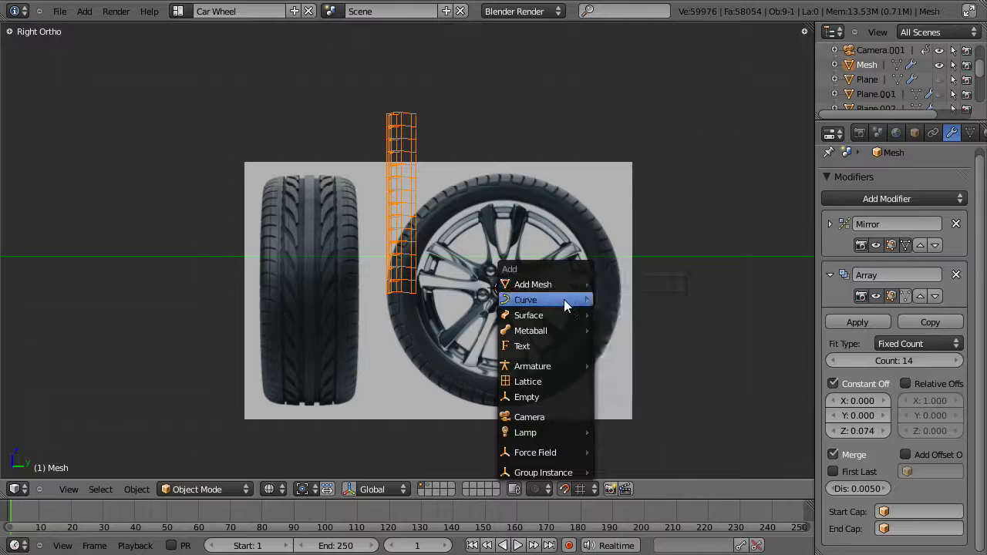
{"action": "mouse_move", "coordinate": [565, 303]}
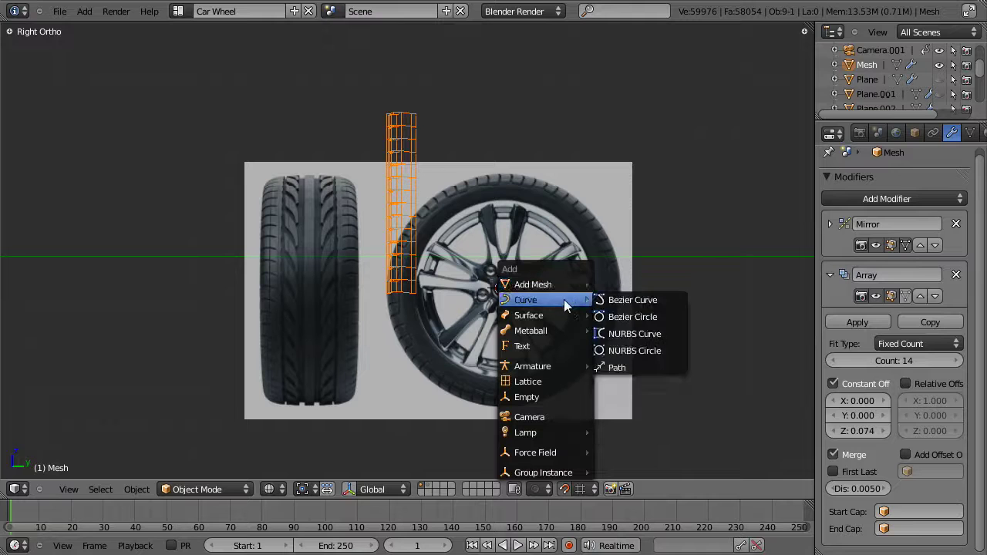
{"action": "left_click", "coordinate": [622, 352]}
- Rotate the circle's control points 90 degrees about the Y axis so it faces the side view
{"action": "key", "text": "Tab"}
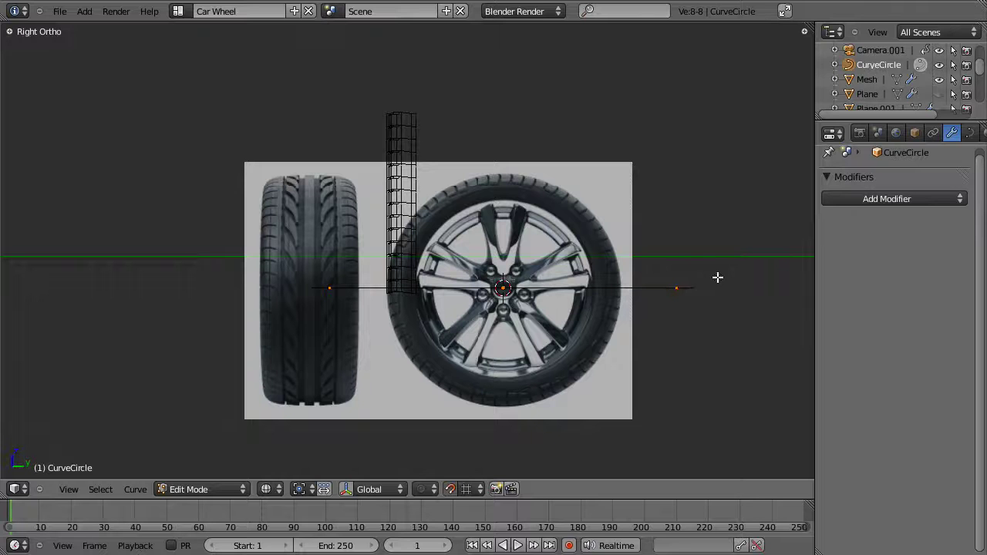
{"action": "type", "text": "r"}
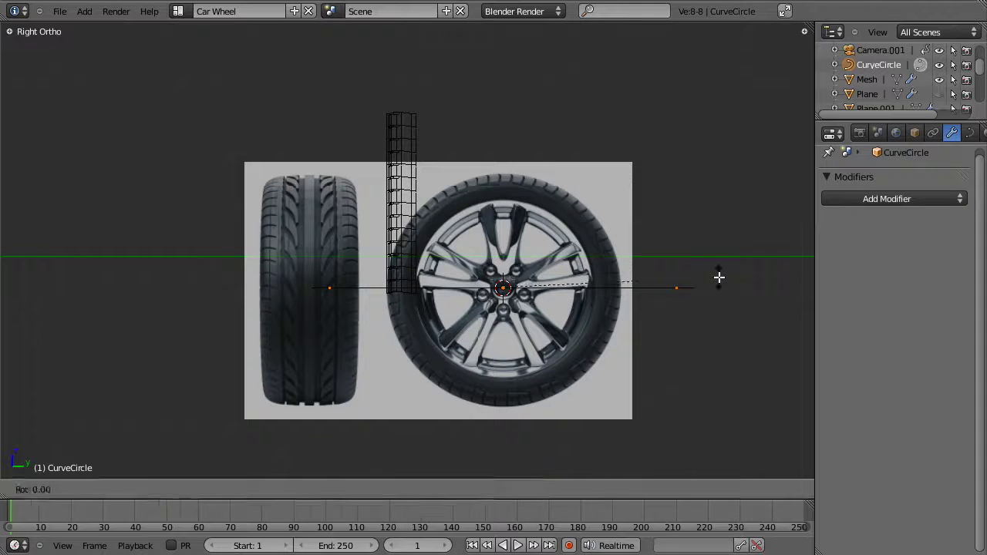
{"action": "type", "text": "y90"}
{"action": "key", "text": "Return"}
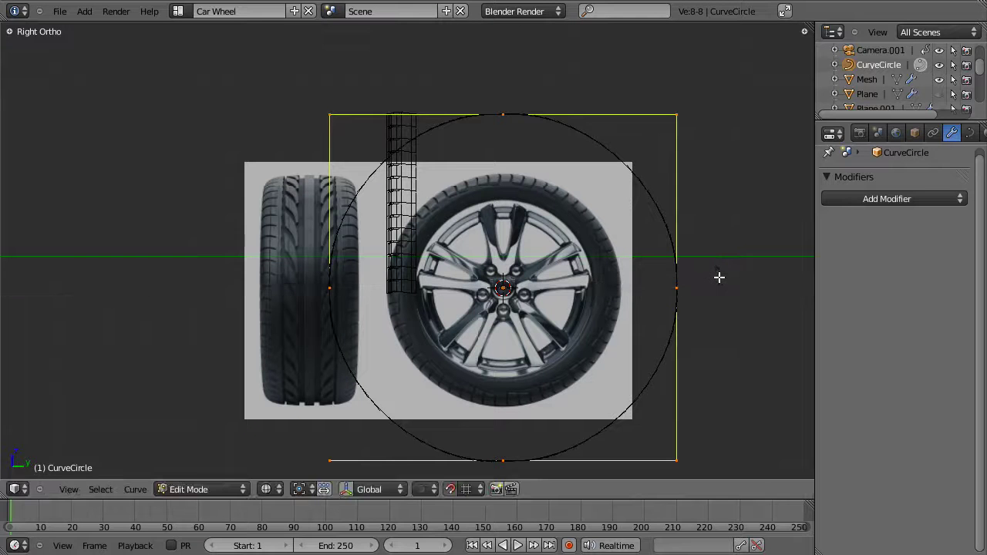
- Scale the circle's control points to match the tire's outer edge in the side reference image and check the fit
{"action": "key", "text": "s"}
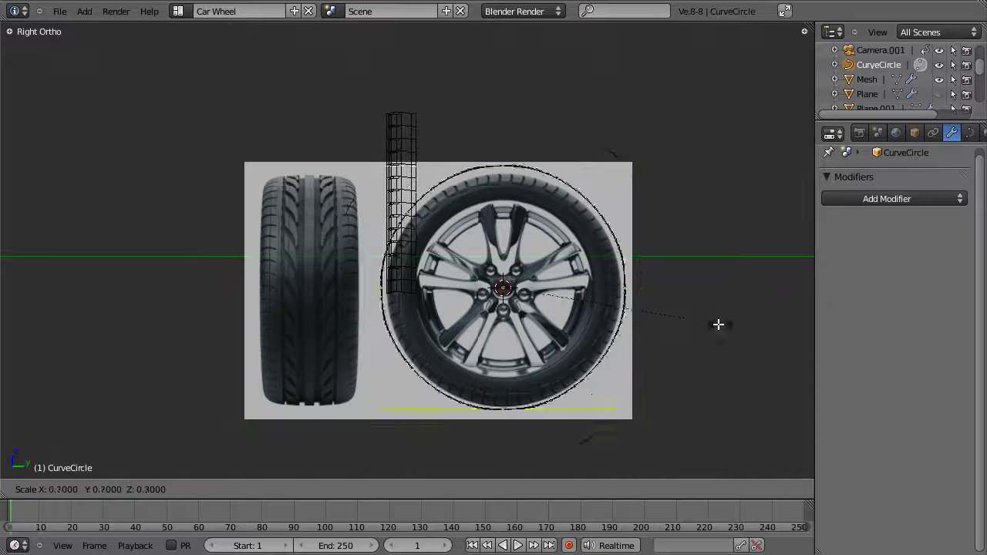
{"action": "key", "text": "Escape"}
{"action": "key", "text": "Tab"}
{"action": "key", "text": "s"}
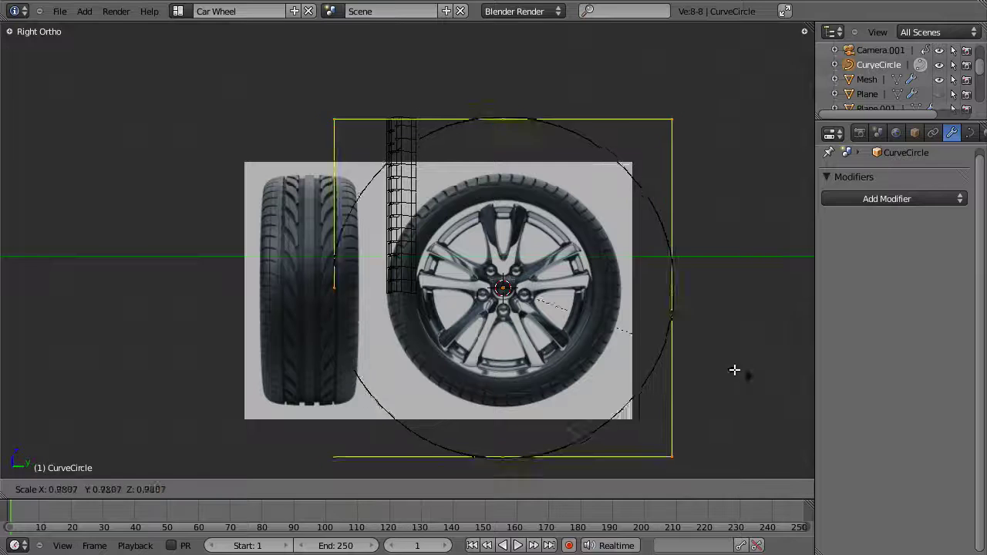
{"action": "left_click", "coordinate": [673, 327]}
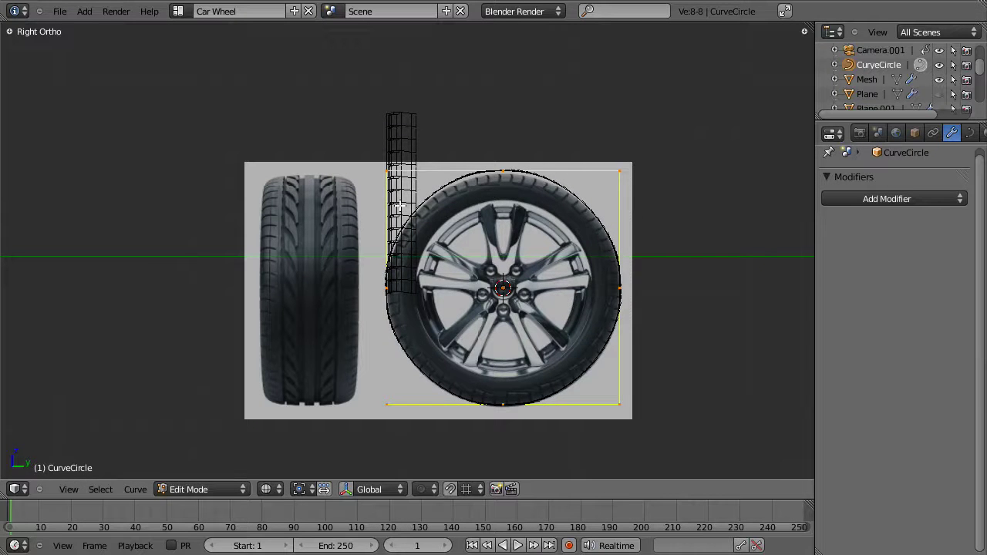
{"action": "key", "text": "Tab"}
{"action": "right_click", "coordinate": [399, 133]}
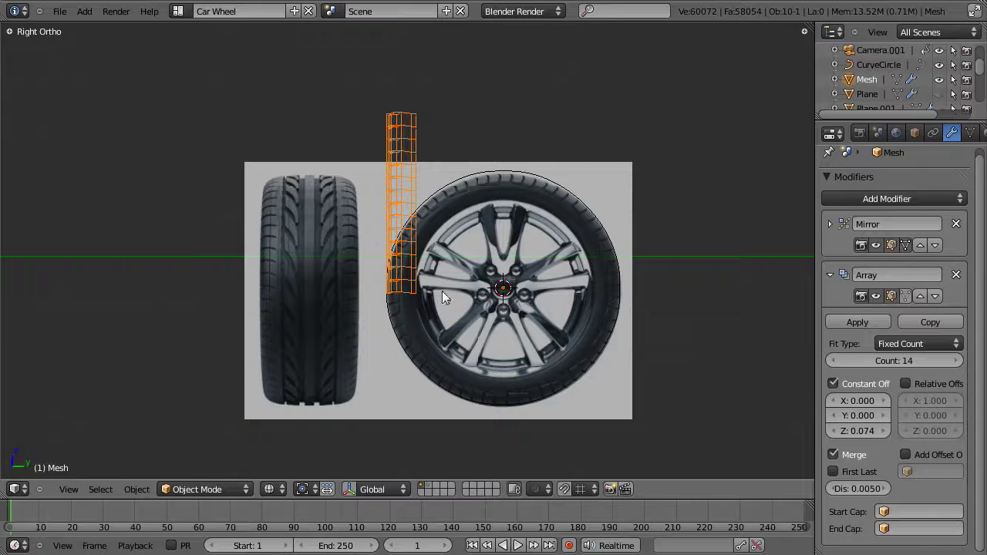
{"action": "scroll", "coordinate": [583, 185], "scroll_direction": "up", "scroll_amount": 2}
{"action": "middle_click_drag", "start_coordinate": [583, 260], "coordinate": [490, 233], "text": "shift"}
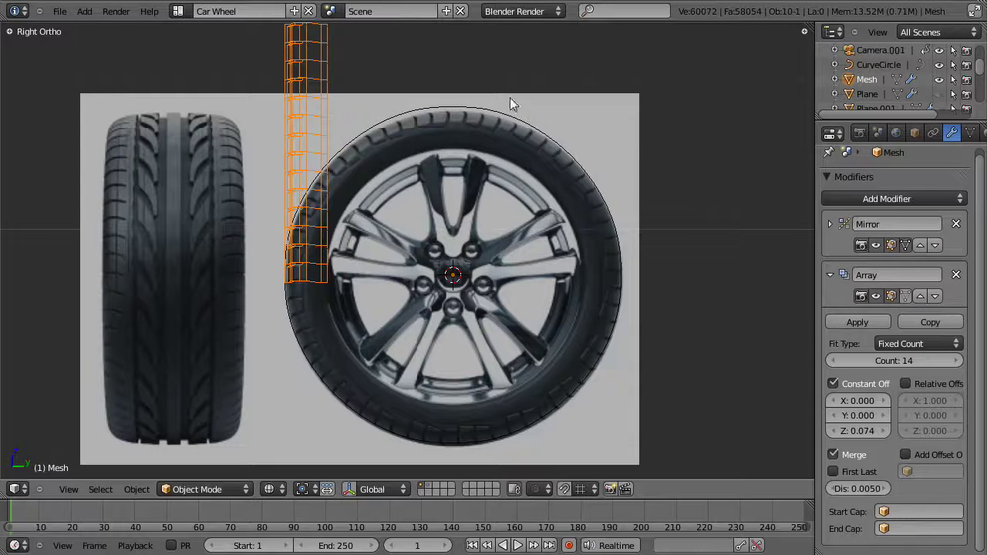
{"action": "right_click", "coordinate": [481, 109]}
{"action": "key", "text": "Tab"}
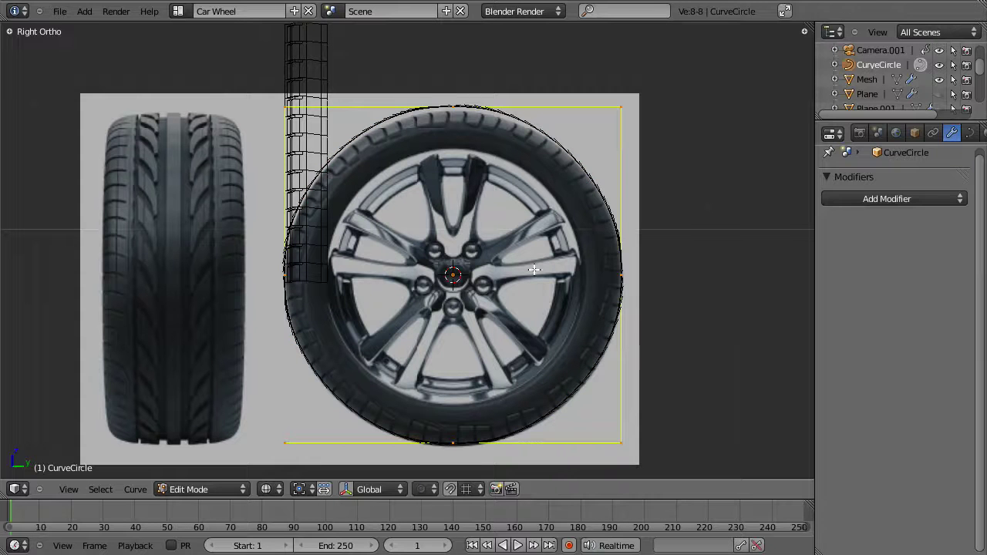
{"action": "key", "text": "Tab"}
- Change the tread mesh's array fit type to Fit Curve with CurveCircle as the curve and check the strip's length
{"action": "right_click", "coordinate": [312, 174]}
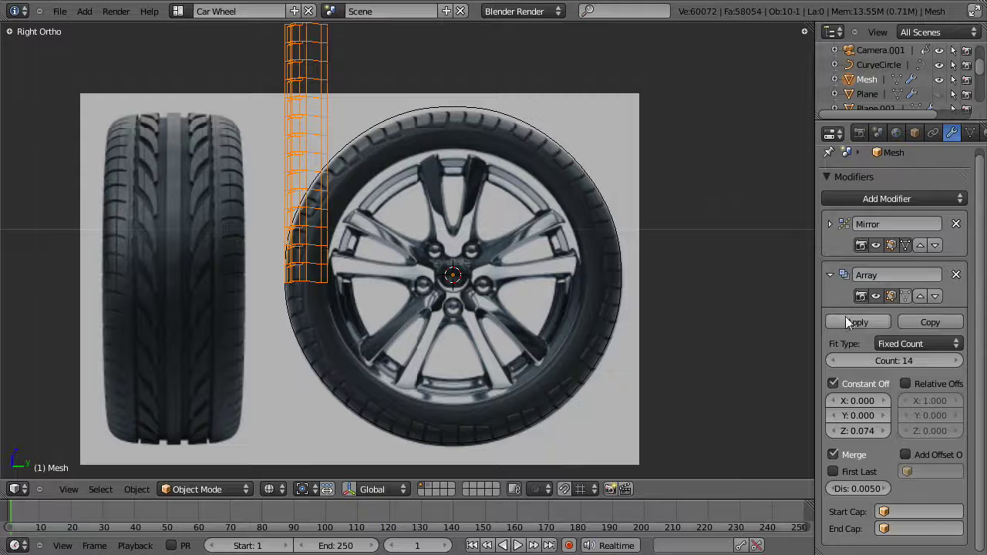
{"action": "left_click", "coordinate": [915, 343]}
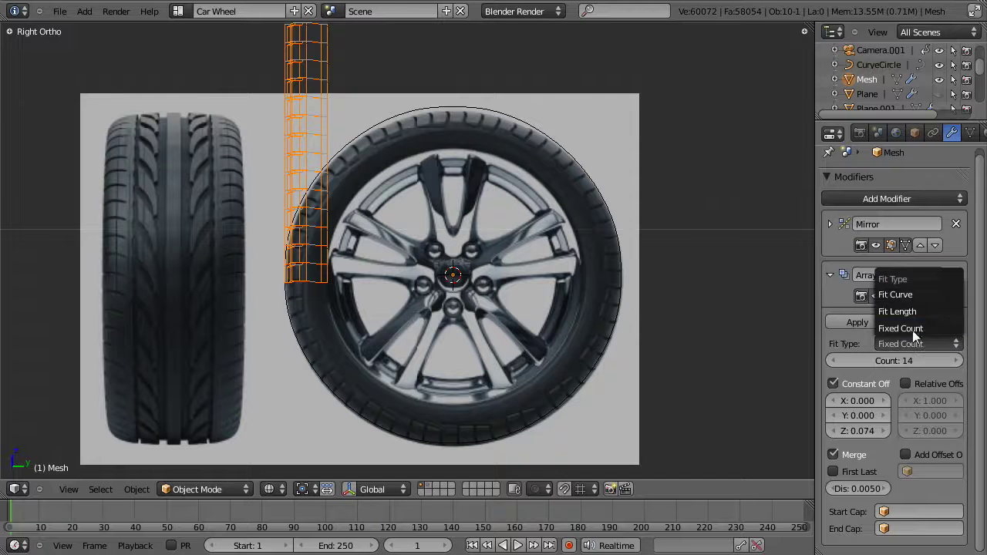
{"action": "left_click", "coordinate": [924, 296]}
{"action": "left_click", "coordinate": [895, 361]}
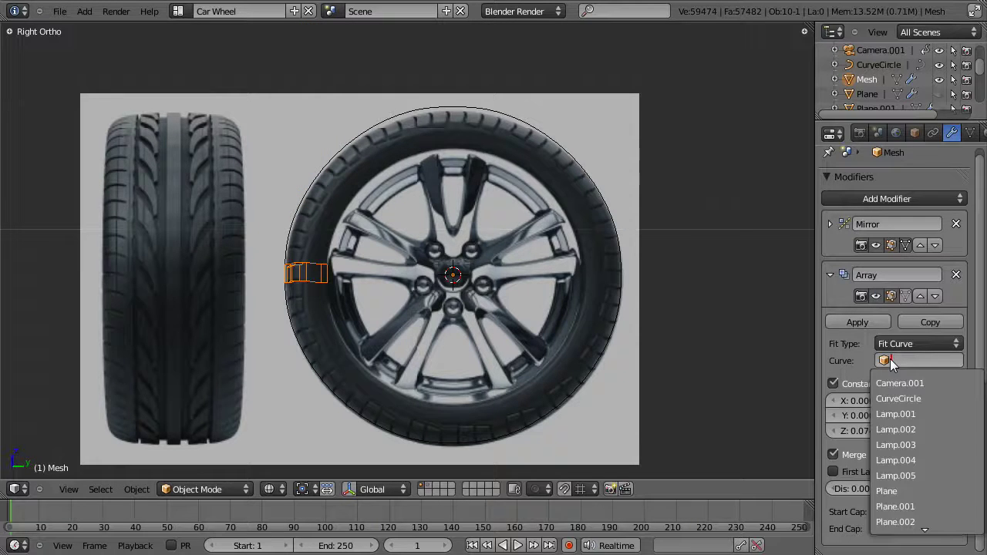
{"action": "left_click", "coordinate": [899, 399]}
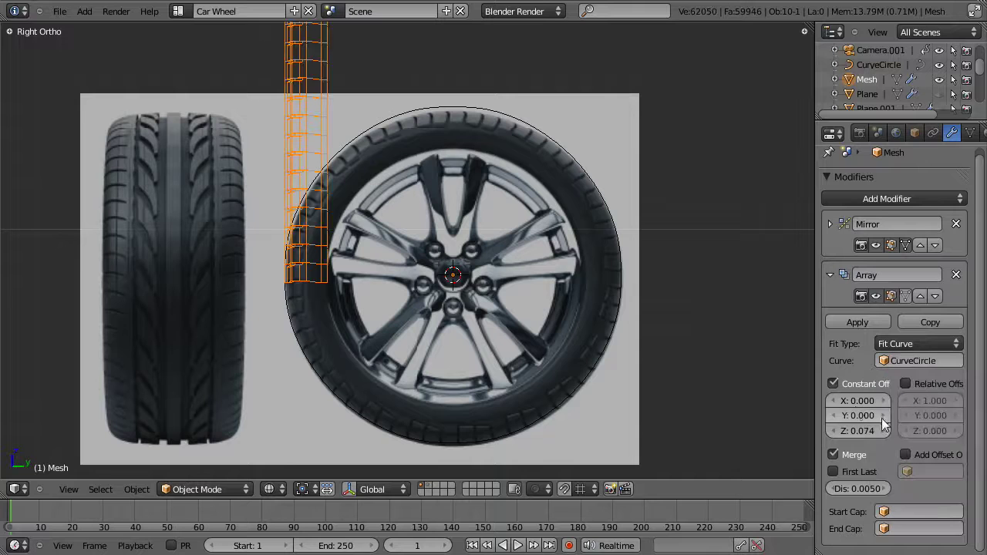
{"action": "scroll", "coordinate": [367, 299], "scroll_direction": "down", "scroll_amount": 6}
{"action": "scroll", "coordinate": [371, 278], "scroll_direction": "up", "scroll_amount": 1}
{"action": "scroll", "coordinate": [378, 304], "scroll_direction": "down", "scroll_amount": 6}
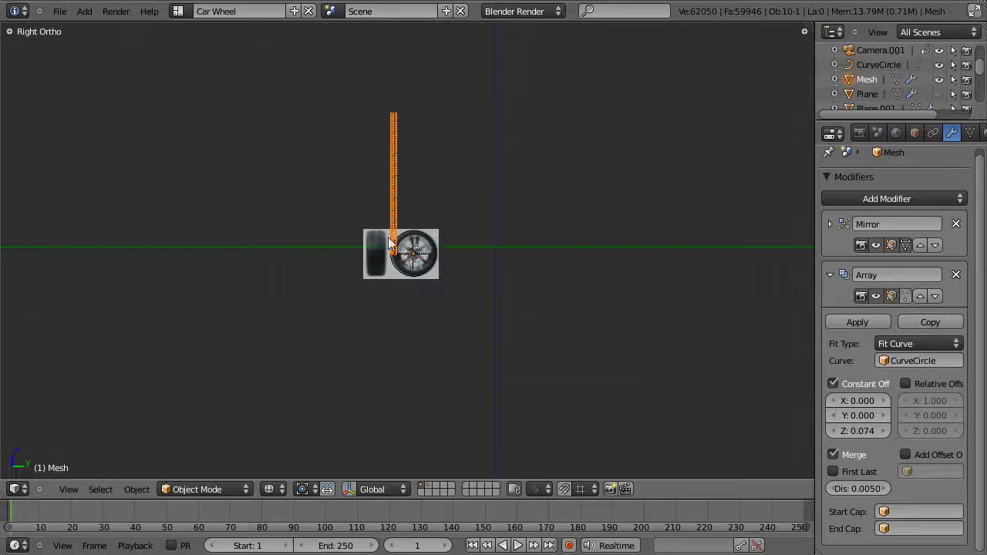
{"action": "scroll", "coordinate": [408, 284], "scroll_direction": "up", "scroll_amount": 7}
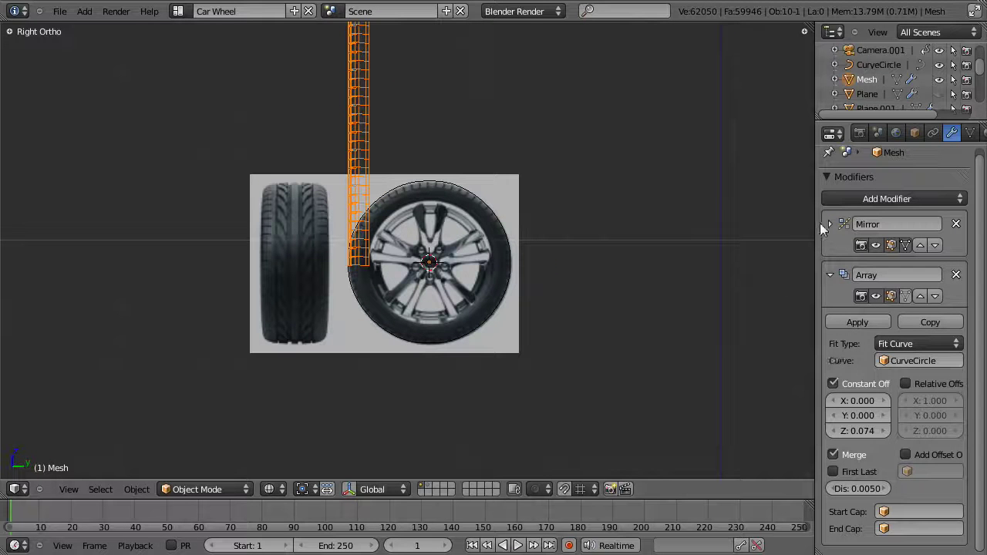
- Add a Curve modifier to the tread mesh with CurveCircle as its object and inspect the deformed strip
{"action": "left_click", "coordinate": [833, 275]}
{"action": "left_click", "coordinate": [880, 200]}
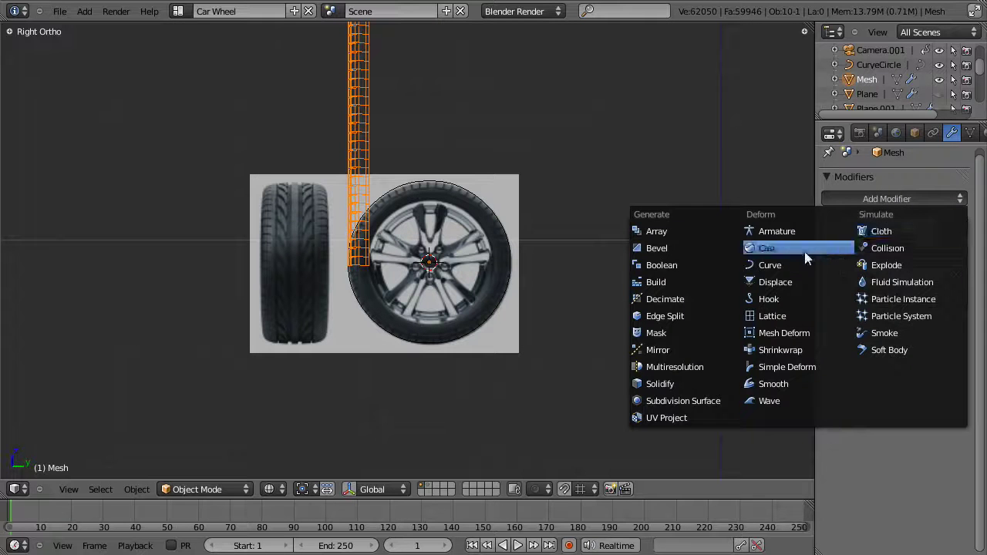
{"action": "left_click", "coordinate": [783, 266]}
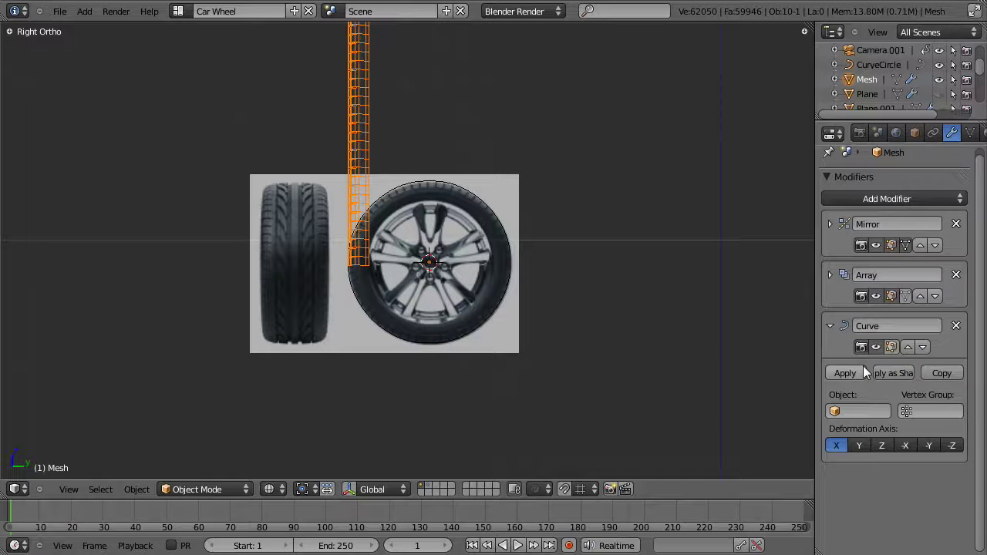
{"action": "left_click", "coordinate": [854, 416]}
{"action": "left_click", "coordinate": [868, 267]}
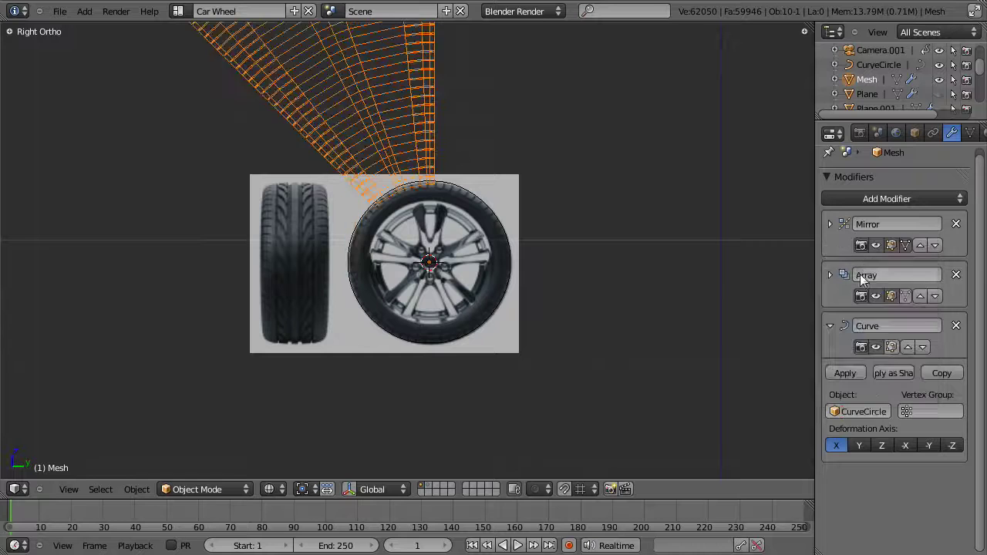
{"action": "scroll", "coordinate": [414, 302], "scroll_direction": "up", "scroll_amount": 1}
{"action": "scroll", "coordinate": [437, 277], "scroll_direction": "down", "scroll_amount": 5}
{"action": "mouse_move", "coordinate": [437, 276]}
{"action": "middle_mouse_down"}
{"action": "mouse_move", "coordinate": [311, 363]}
{"action": "mouse_move", "coordinate": [265, 442]}
{"action": "mouse_move", "coordinate": [410, 66]}
{"action": "mouse_move", "coordinate": [498, 247]}
{"action": "mouse_move", "coordinate": [453, 194]}
{"action": "mouse_move", "coordinate": [453, 216]}
{"action": "mouse_move", "coordinate": [476, 227]}
{"action": "mouse_move", "coordinate": [537, 199]}
{"action": "mouse_move", "coordinate": [561, 225]}
{"action": "middle_mouse_up"}
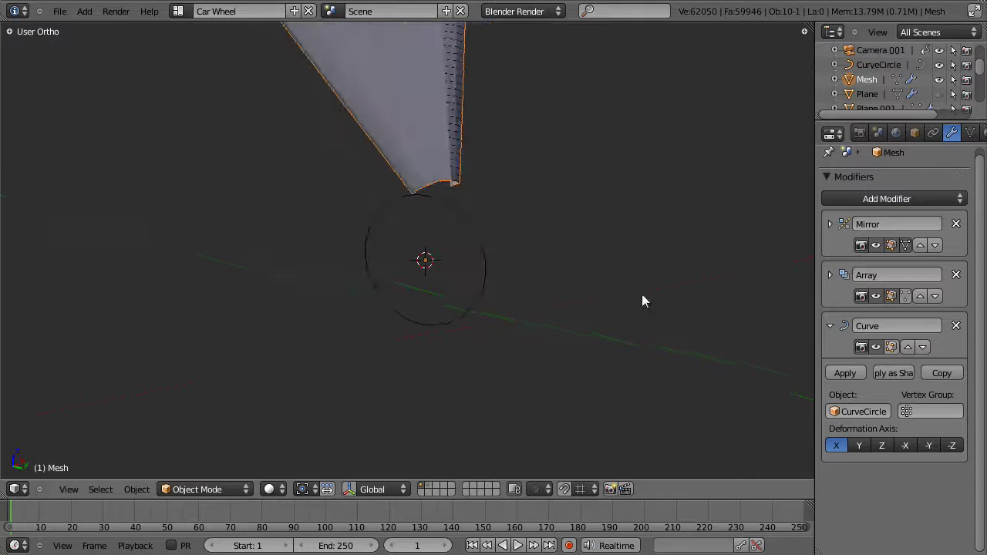
- Try Z, Y, -X, -Y and -Z as the Curve modifier's deformation axis
{"action": "left_click", "coordinate": [882, 445]}
{"action": "middle_click_drag", "start_coordinate": [697, 379], "coordinate": [727, 408]}
{"action": "left_click", "coordinate": [861, 446]}
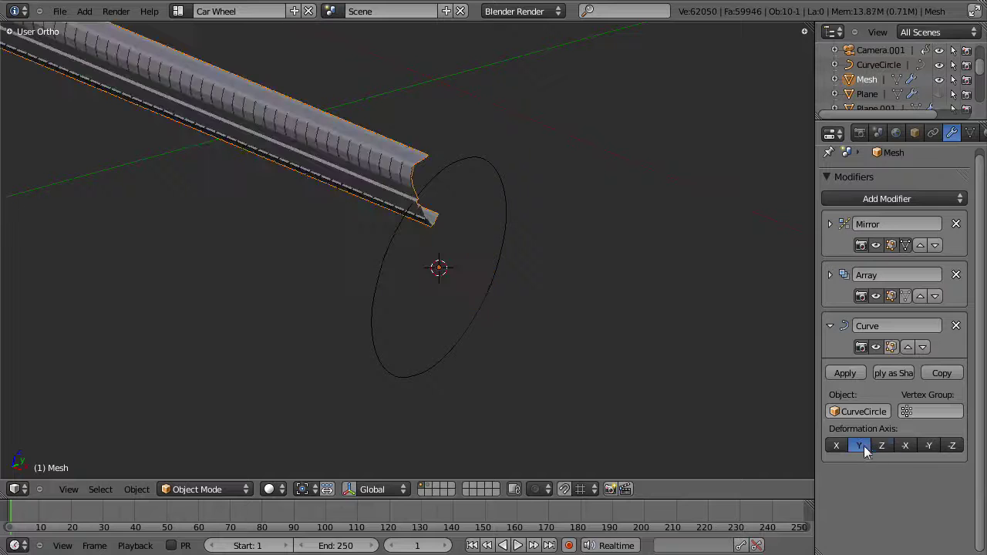
{"action": "left_click", "coordinate": [905, 446]}
{"action": "left_click", "coordinate": [933, 445]}
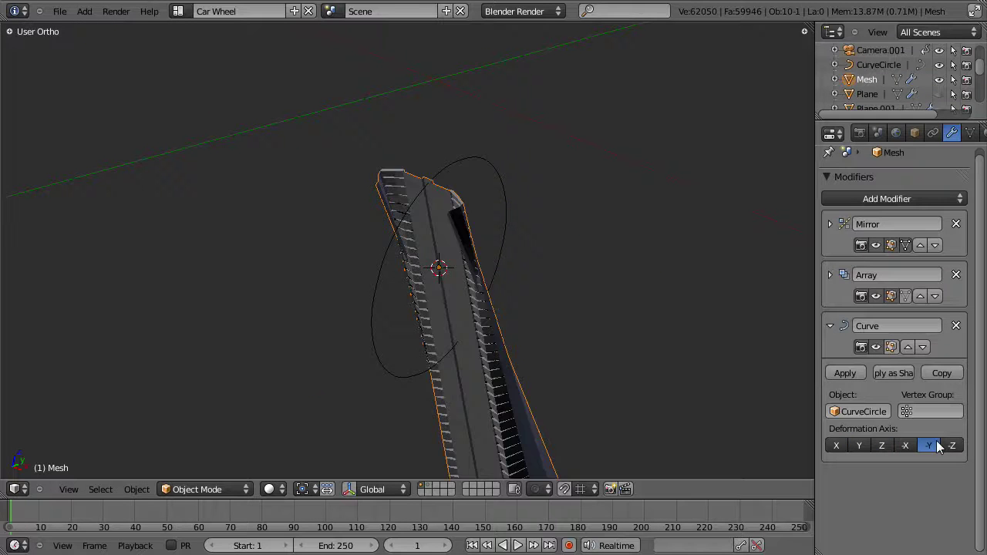
{"action": "left_click", "coordinate": [952, 446]}
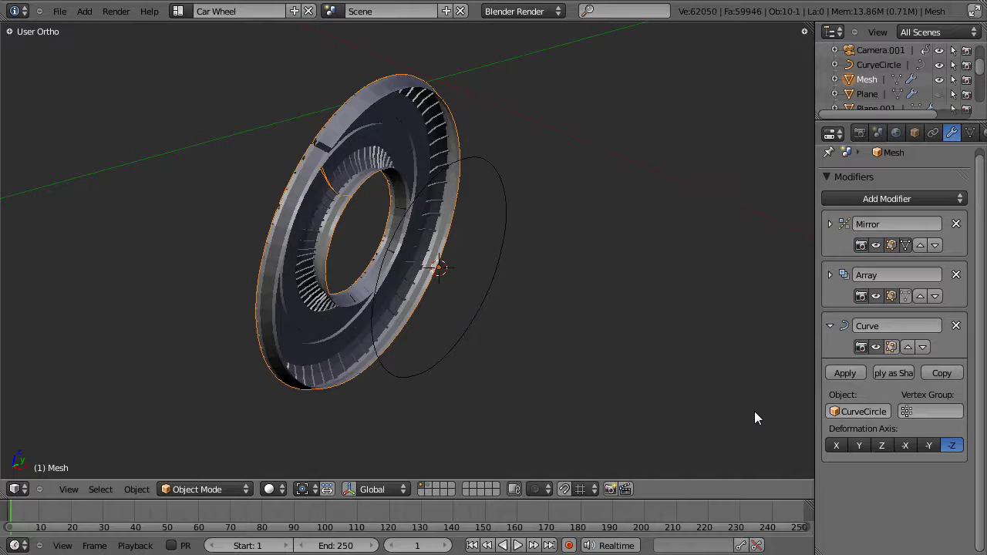
- Examine the bent tread ring, its gap and its position relative to the guide circle from several angles
{"action": "scroll", "coordinate": [755, 417], "scroll_direction": "down", "scroll_amount": 2}
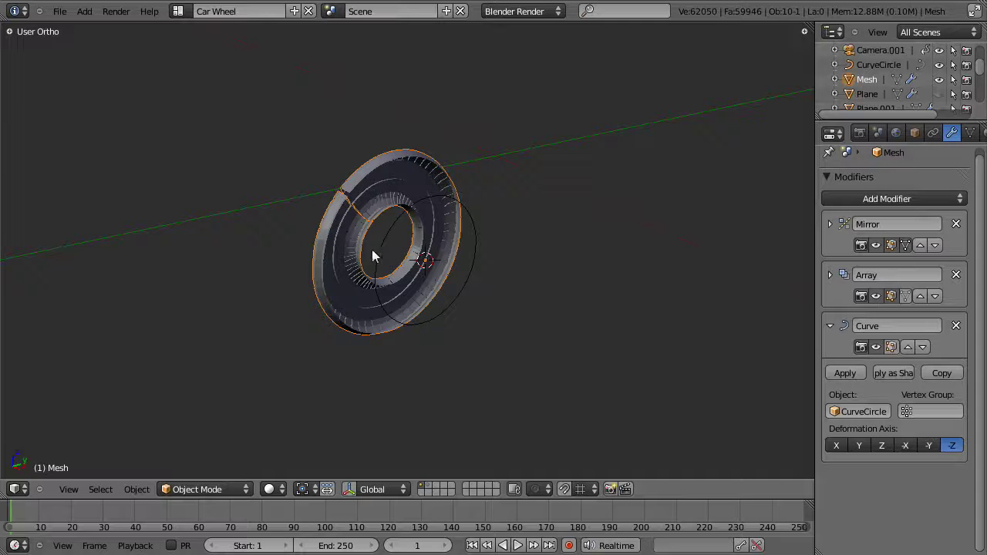
{"action": "middle_click_drag", "start_coordinate": [417, 277], "coordinate": [365, 334]}
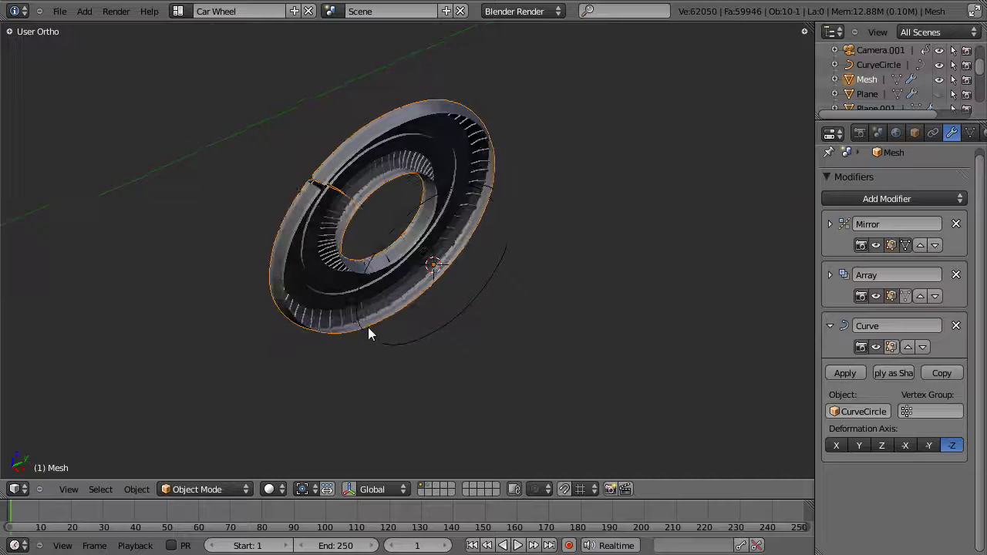
{"action": "right_click", "coordinate": [376, 344]}
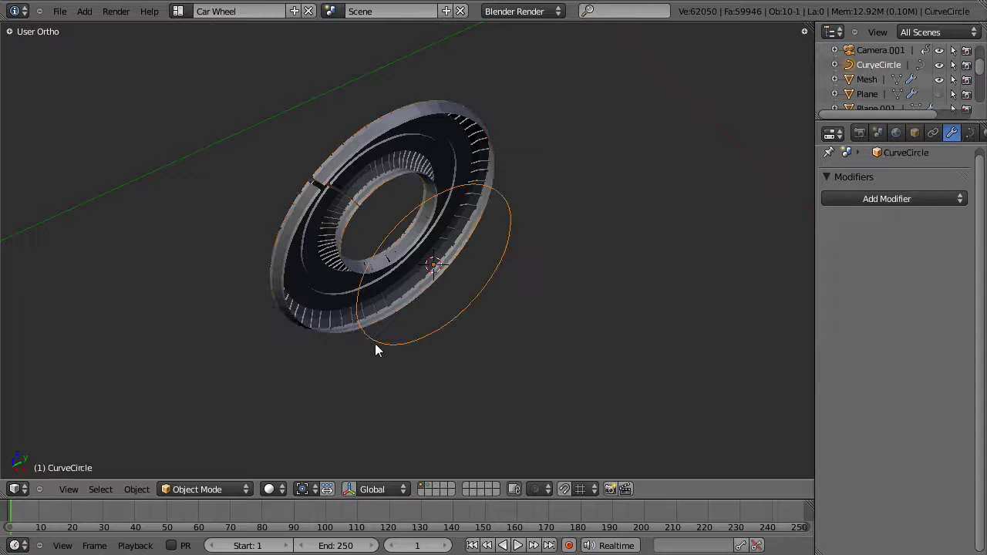
{"action": "right_click", "coordinate": [335, 287]}
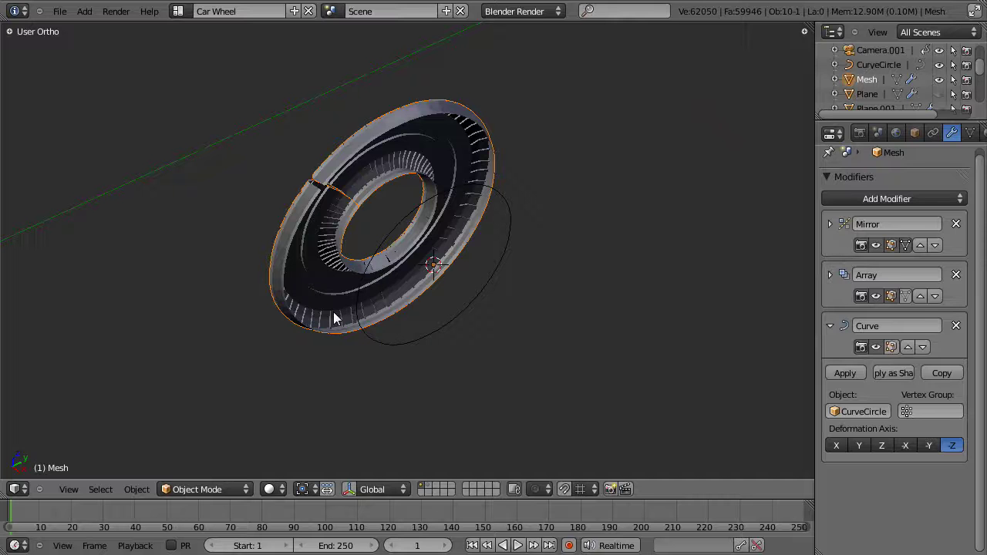
{"action": "middle_click_drag", "start_coordinate": [334, 319], "coordinate": [342, 280]}
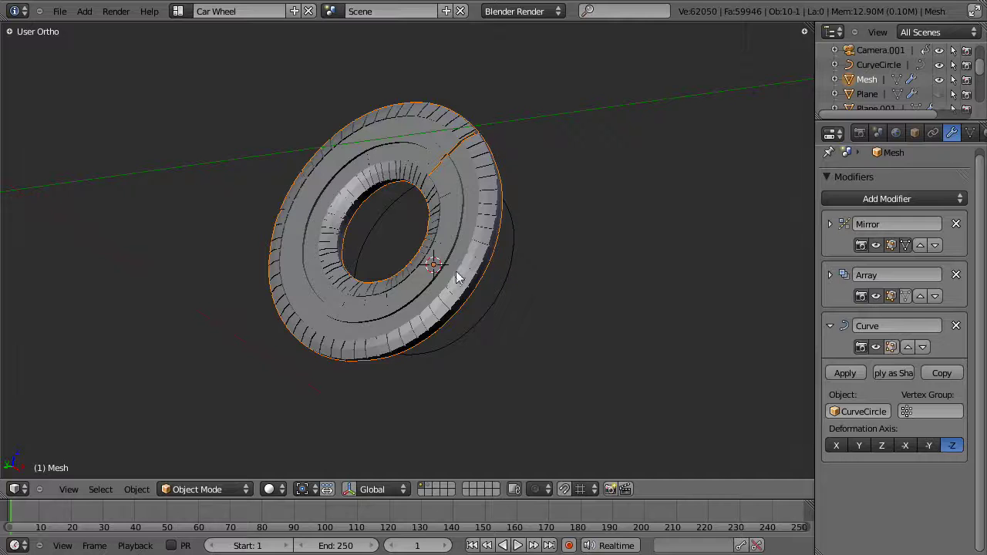
{"action": "middle_click_drag", "start_coordinate": [380, 91], "coordinate": [396, 316]}
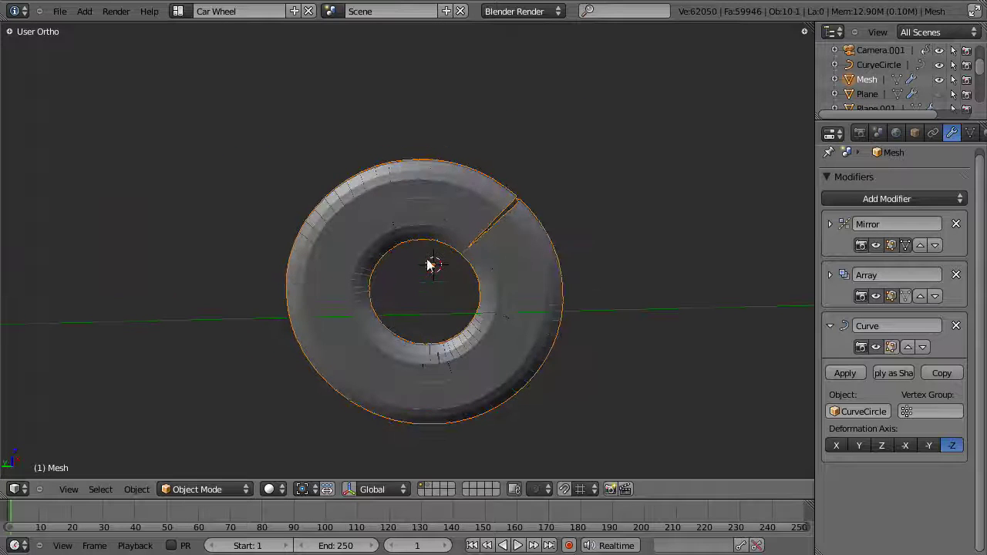
{"action": "middle_click_drag", "start_coordinate": [558, 320], "coordinate": [359, 347]}
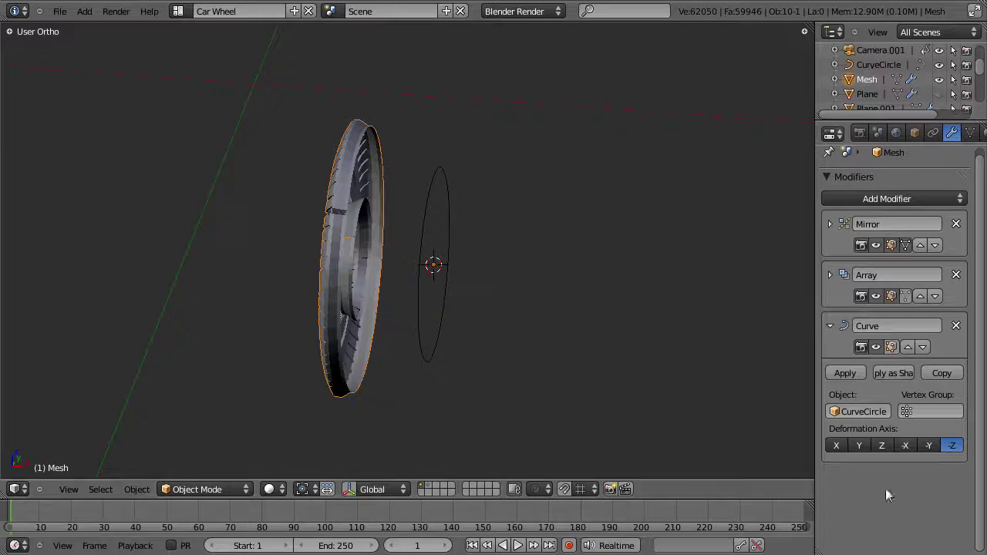
- Try X and Y as the Curve modifier's deformation axis and settle on Z
{"action": "left_click", "coordinate": [840, 445]}
{"action": "left_click", "coordinate": [859, 446]}
{"action": "left_click", "coordinate": [883, 447]}
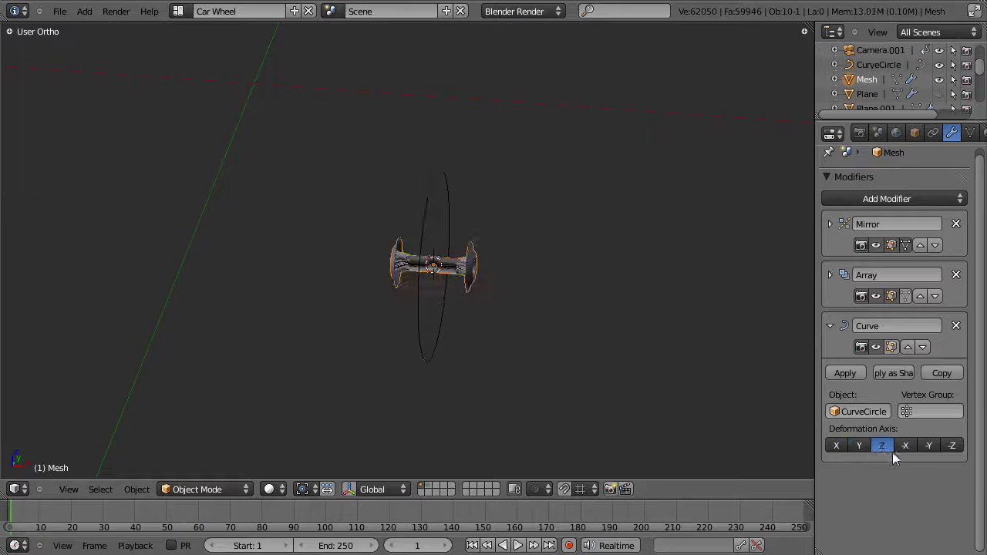
- Try rotating the tread mesh freehand about the global Z axis
{"action": "key", "text": "r"}
{"action": "key", "text": "z"}
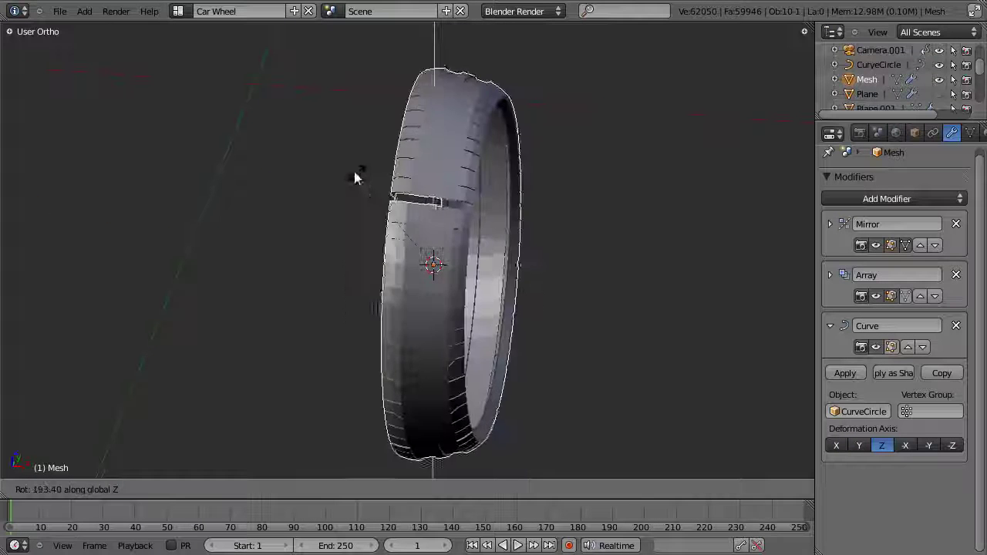
{"action": "key", "text": "Escape"}
{"action": "middle_click_drag", "start_coordinate": [547, 315], "coordinate": [465, 324]}
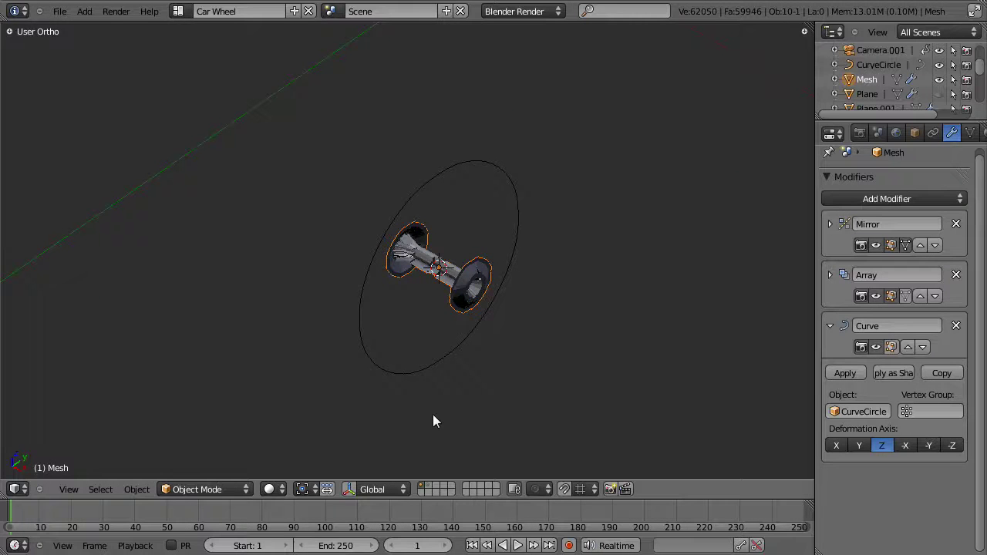
{"action": "key", "text": "r"}
{"action": "key", "text": "z"}
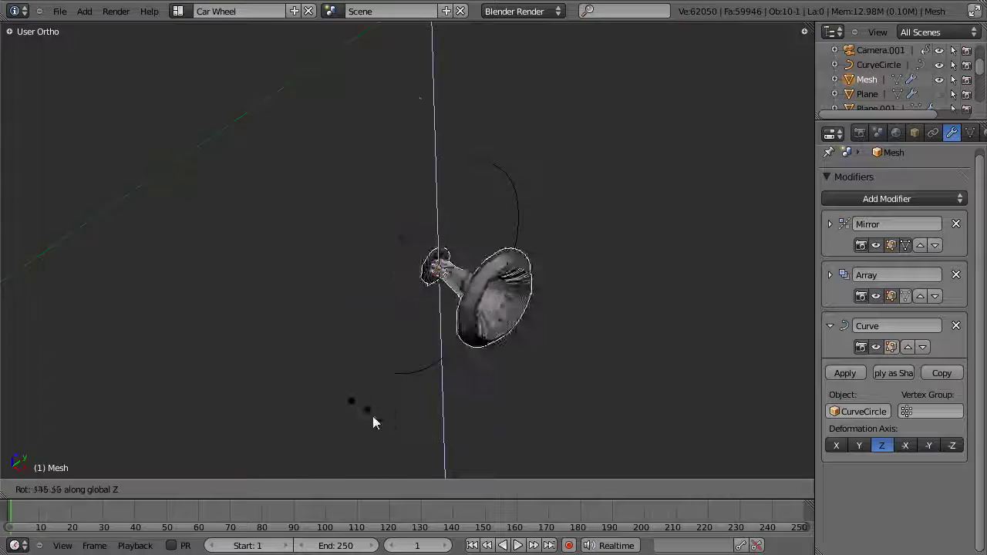
{"action": "left_click", "coordinate": [429, 425]}
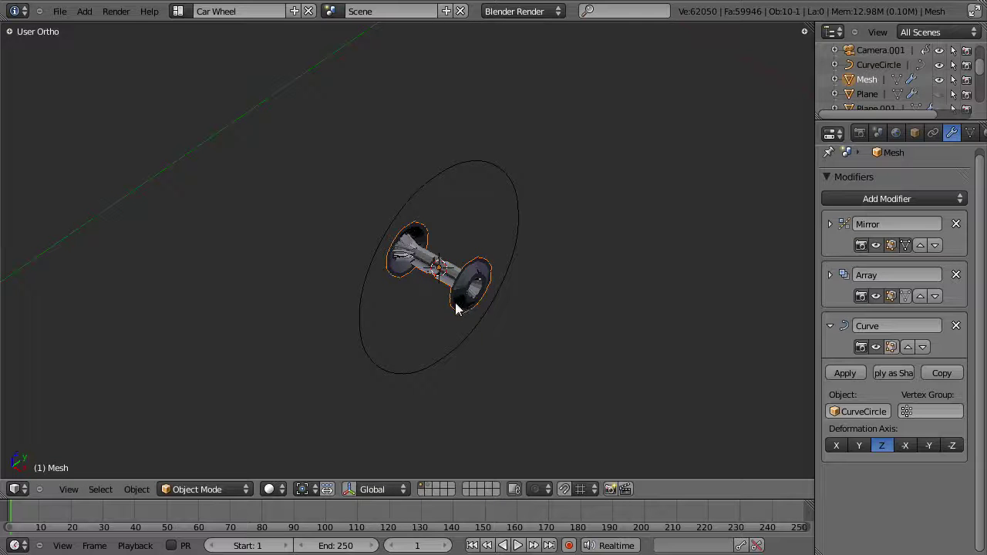
- Rotate the tread mesh by 180 degrees about the global Z axis
{"action": "key", "text": "Tab"}
{"action": "key", "text": "a"}
{"action": "key", "text": "Tab"}
{"action": "middle_click_drag", "start_coordinate": [470, 286], "coordinate": [434, 280]}
{"action": "middle_click_drag", "start_coordinate": [506, 273], "coordinate": [519, 271]}
{"action": "key", "text": "r"}
{"action": "key", "text": "z"}
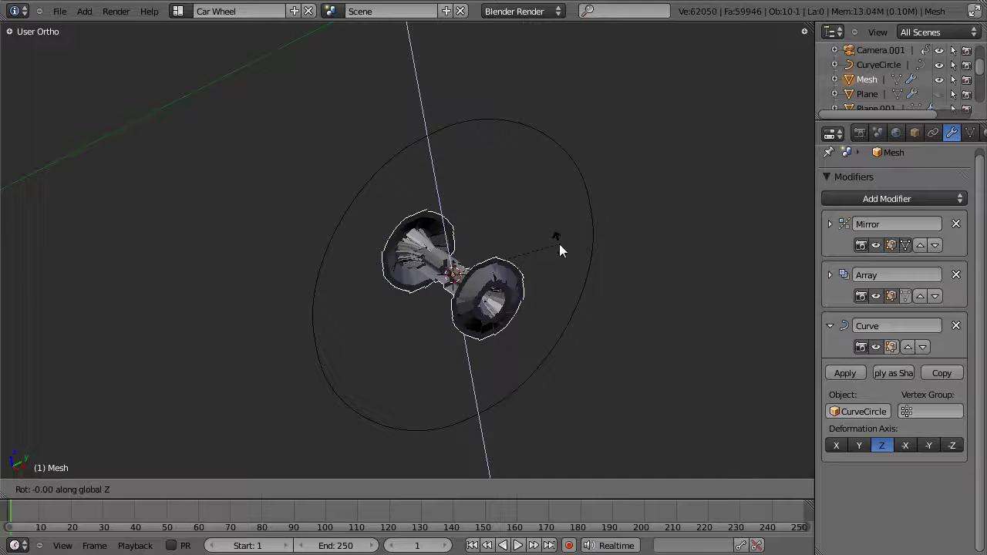
{"action": "type", "text": "180"}
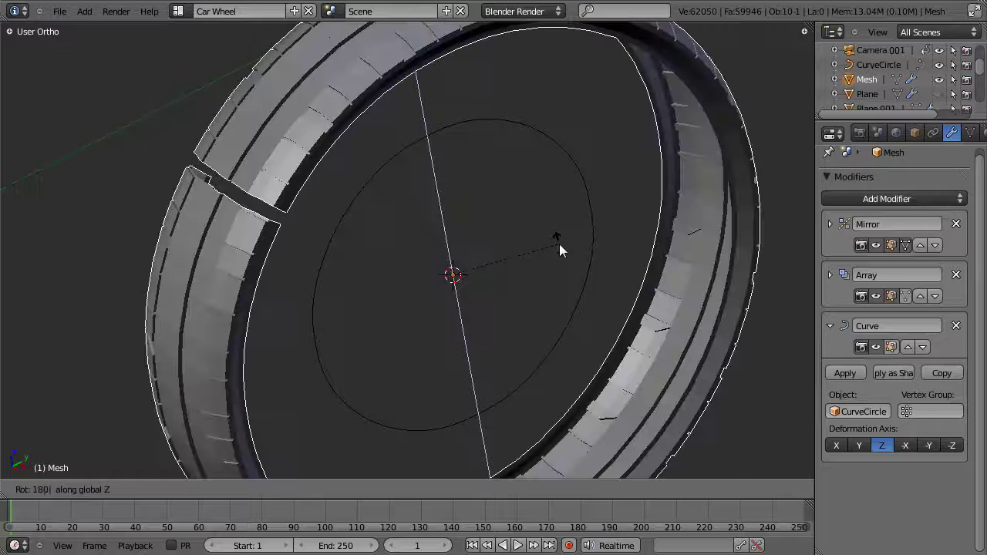
{"action": "key", "text": "Return"}
- Try moving the tread ring along X, then shift it along the global Y axis instead
{"action": "scroll", "coordinate": [559, 243], "scroll_direction": "down", "scroll_amount": 5}
{"action": "mouse_move", "coordinate": [489, 264]}
{"action": "middle_mouse_down"}
{"action": "mouse_move", "coordinate": [621, 304]}
{"action": "mouse_move", "coordinate": [672, 301]}
{"action": "mouse_move", "coordinate": [468, 215]}
{"action": "mouse_move", "coordinate": [430, 264]}
{"action": "mouse_move", "coordinate": [494, 245]}
{"action": "mouse_move", "coordinate": [484, 246]}
{"action": "middle_mouse_up"}
{"action": "scroll", "coordinate": [425, 209], "scroll_direction": "up", "scroll_amount": 5}
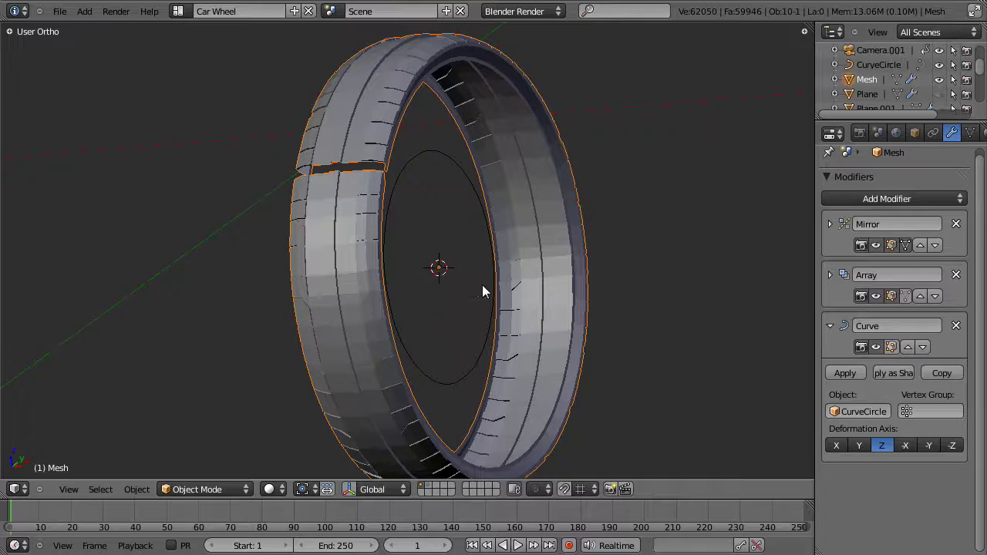
{"action": "key", "text": "g"}
{"action": "key", "text": "x"}
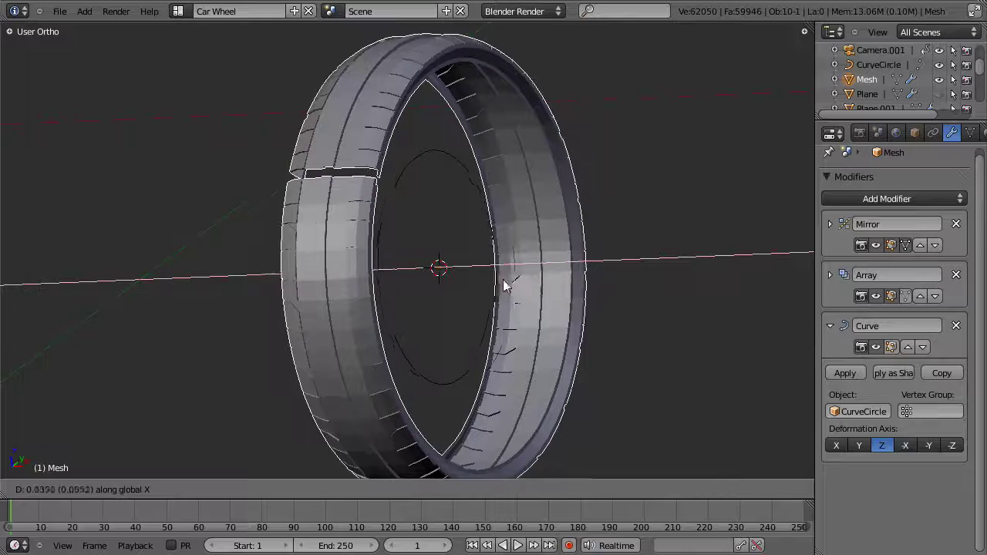
{"action": "key", "text": "y"}
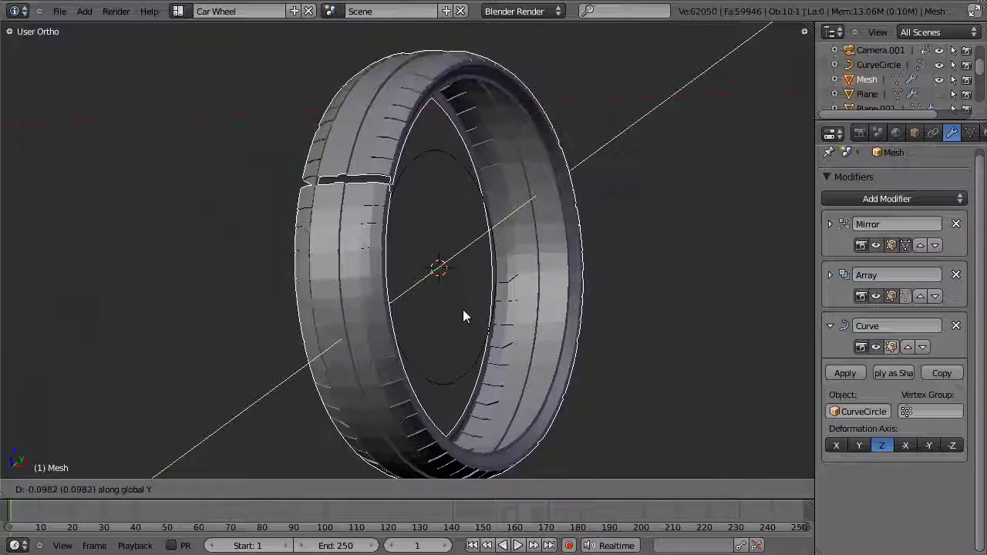
{"action": "left_click", "coordinate": [445, 349]}
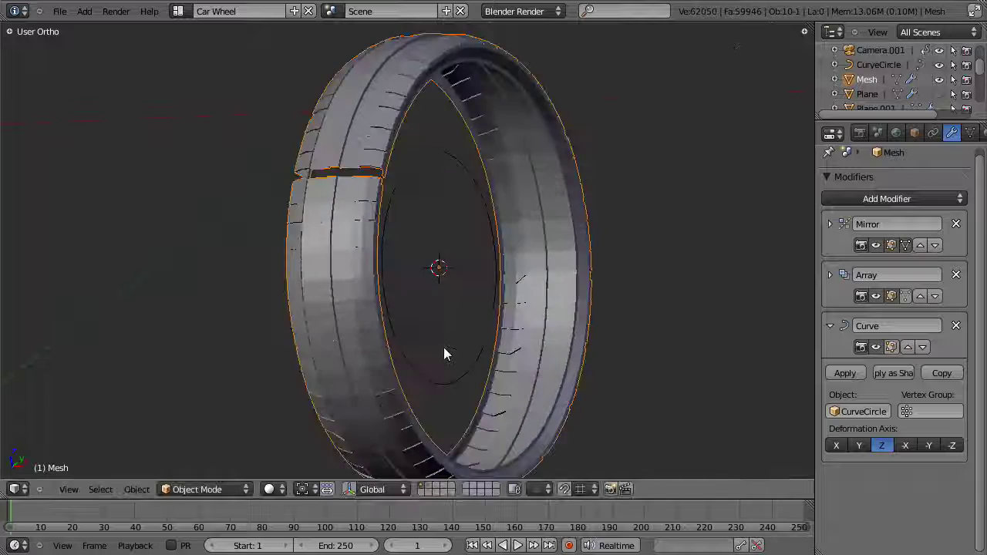
- In the right wireframe view, move the tread mesh along Y until the ring fits the reference tire inside the guide circle
{"action": "key", "text": "KP_3"}
{"action": "key", "text": "z"}
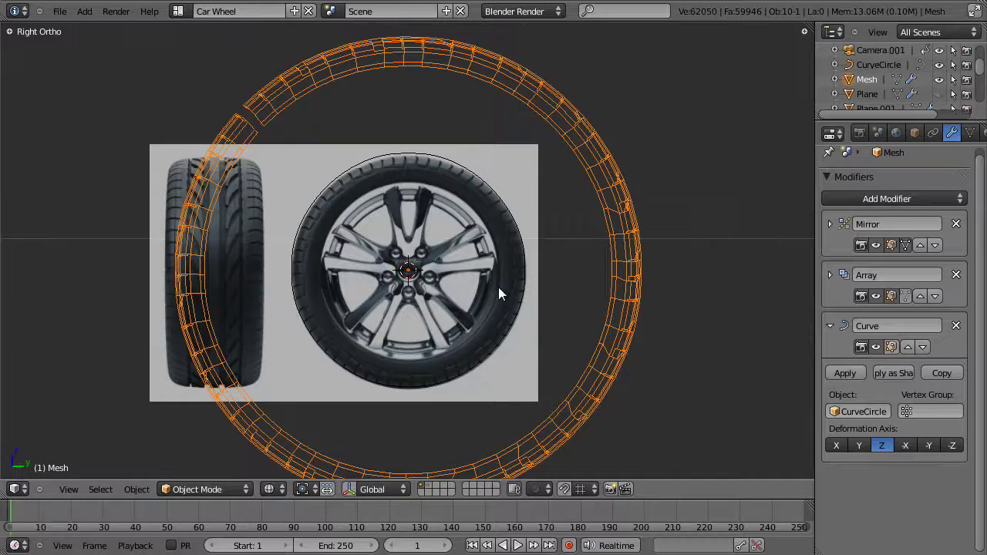
{"action": "key", "text": "g"}
{"action": "key", "text": "y"}
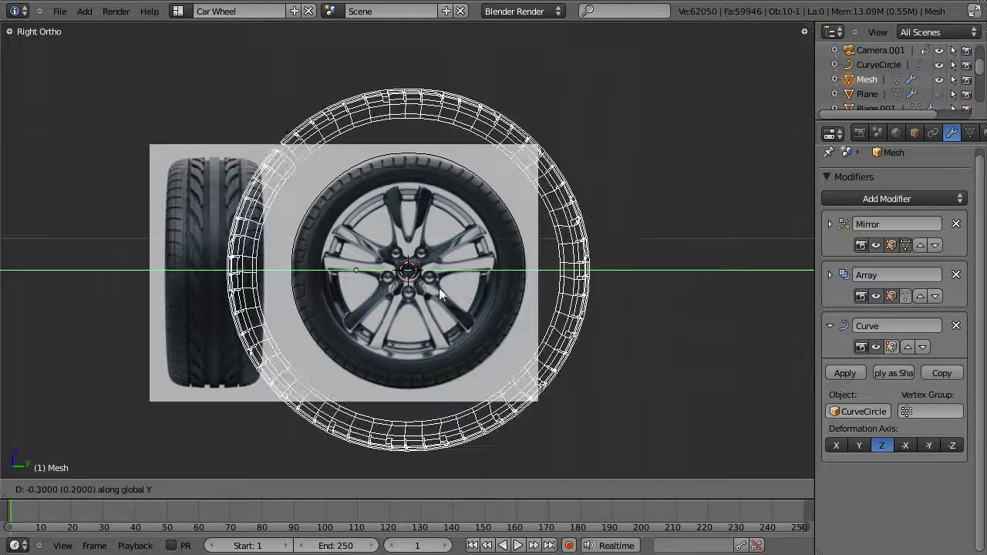
{"action": "left_click", "coordinate": [380, 283]}
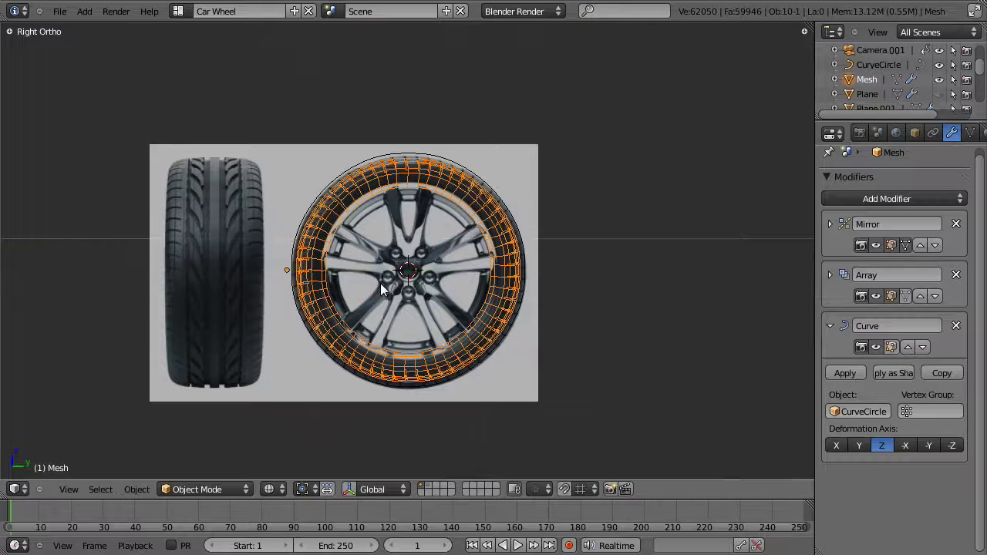
{"action": "key", "text": "g"}
{"action": "key", "text": "y"}
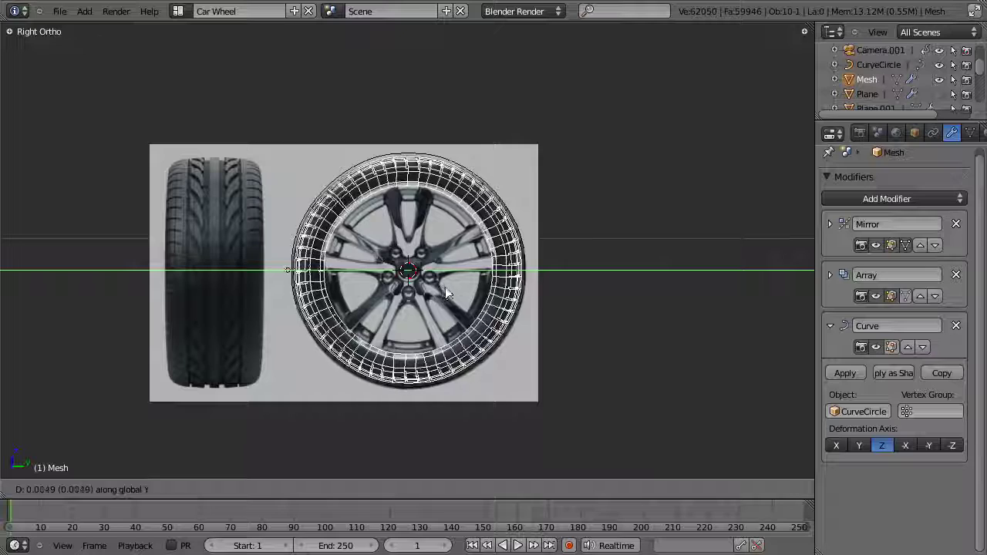
{"action": "left_click", "coordinate": [455, 287]}
- Fine-tune the tread mesh along Y by about 0.01 so its outer edge meets the reference tire's outline
{"action": "middle_click_drag", "start_coordinate": [380, 295], "coordinate": [562, 326]}
{"action": "scroll", "coordinate": [337, 304], "scroll_direction": "up", "scroll_amount": 5}
{"action": "middle_click_drag", "start_coordinate": [436, 245], "coordinate": [378, 319]}
{"action": "key", "text": "KP_3"}
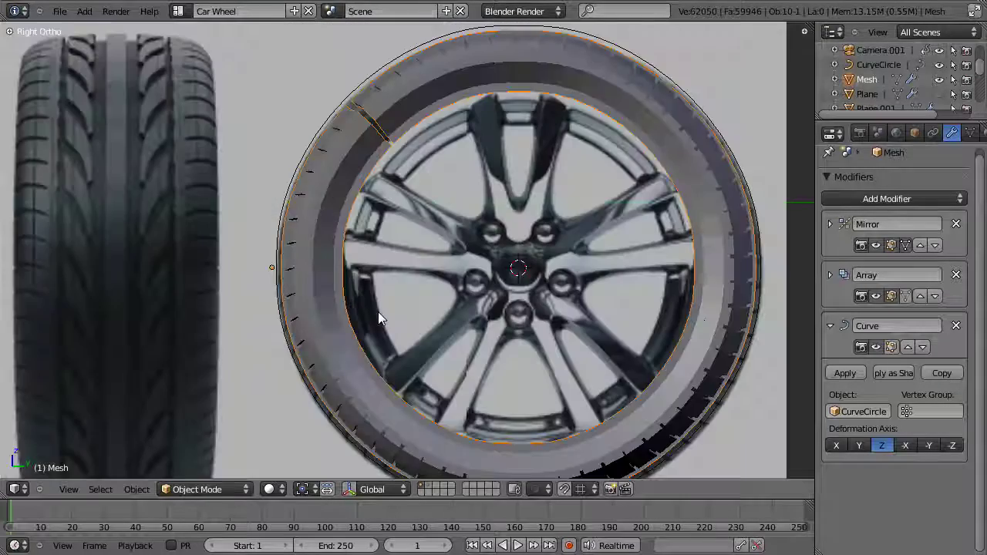
{"action": "key", "text": "z"}
{"action": "key", "text": "g"}
{"action": "key", "text": "y"}
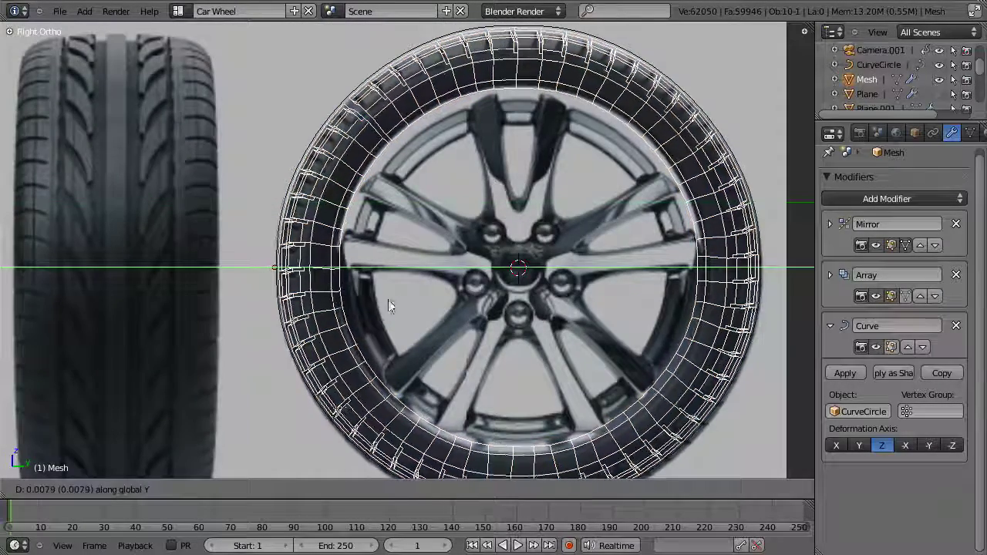
{"action": "left_click", "coordinate": [405, 296]}
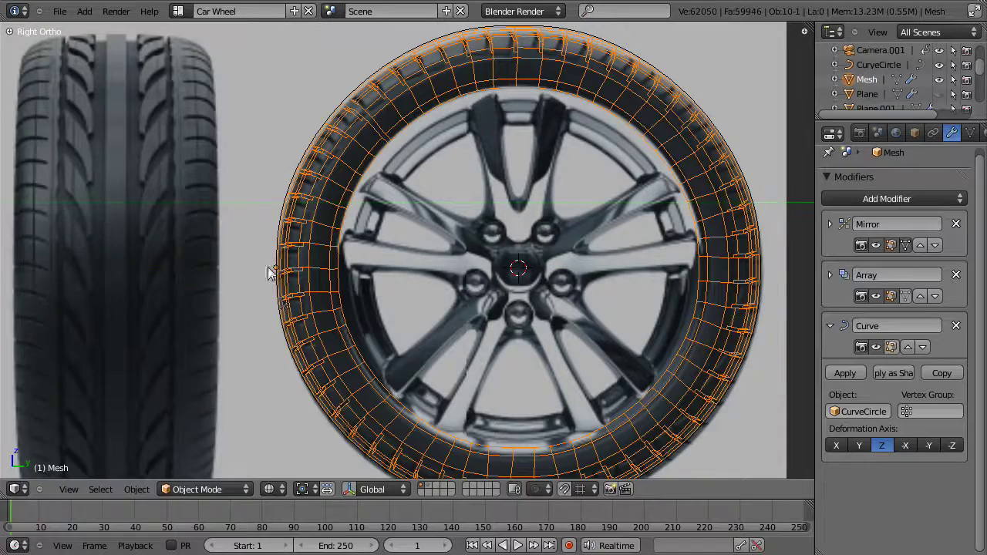
- Examine the bent tread ring and its gap in wireframe and solid shading from several angles
{"action": "scroll", "coordinate": [387, 262], "scroll_direction": "down", "scroll_amount": 5}
{"action": "scroll", "coordinate": [393, 269], "scroll_direction": "up", "scroll_amount": 7}
{"action": "mouse_move", "coordinate": [392, 263]}
{"action": "middle_mouse_down"}
{"action": "mouse_move", "coordinate": [419, 295]}
{"action": "mouse_move", "coordinate": [348, 319]}
{"action": "mouse_move", "coordinate": [429, 331]}
{"action": "mouse_move", "coordinate": [366, 336]}
{"action": "mouse_move", "coordinate": [335, 322]}
{"action": "mouse_move", "coordinate": [348, 289]}
{"action": "mouse_move", "coordinate": [338, 295]}
{"action": "mouse_move", "coordinate": [387, 273]}
{"action": "middle_mouse_up"}
{"action": "key", "text": "Tab"}
{"action": "scroll", "coordinate": [335, 322], "scroll_direction": "down", "scroll_amount": 3}
{"action": "key", "text": "Tab"}
{"action": "key", "text": "z"}
{"action": "middle_click_drag", "start_coordinate": [342, 304], "coordinate": [378, 267]}
{"action": "scroll", "coordinate": [373, 247], "scroll_direction": "up", "scroll_amount": 3}
{"action": "key", "text": "s"}
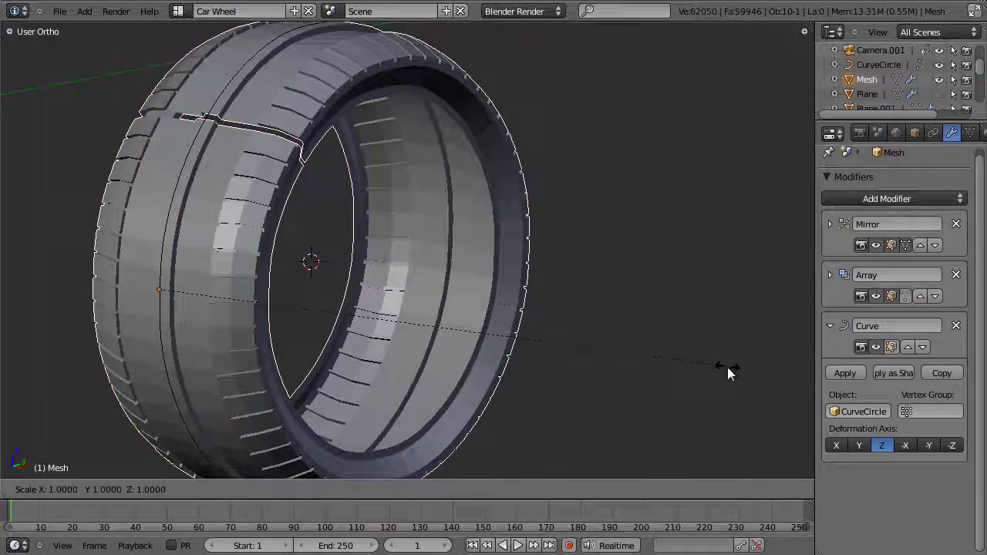
{"action": "right_click", "coordinate": [736, 369]}
- Zoom in on the tread gap and adjust the scale of CurveCircle slightly to test how the gap responds
{"action": "middle_click_drag", "start_coordinate": [588, 307], "coordinate": [684, 428], "text": "shift"}
{"action": "scroll", "coordinate": [684, 428], "scroll_direction": "up", "scroll_amount": 3}
{"action": "key", "text": "z"}
{"action": "scroll", "coordinate": [207, 229], "scroll_direction": "up", "scroll_amount": 2}
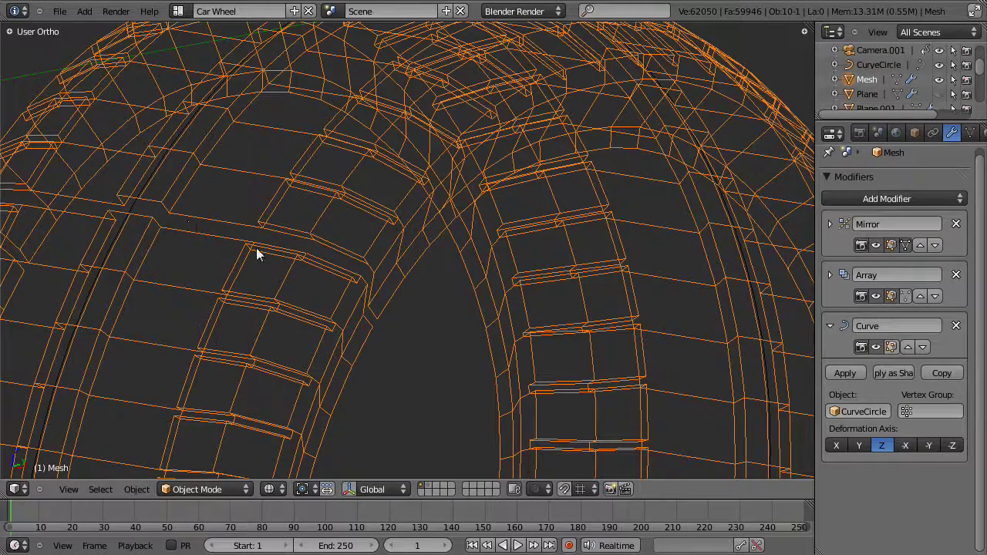
{"action": "right_click", "coordinate": [123, 205]}
{"action": "key", "text": "s"}
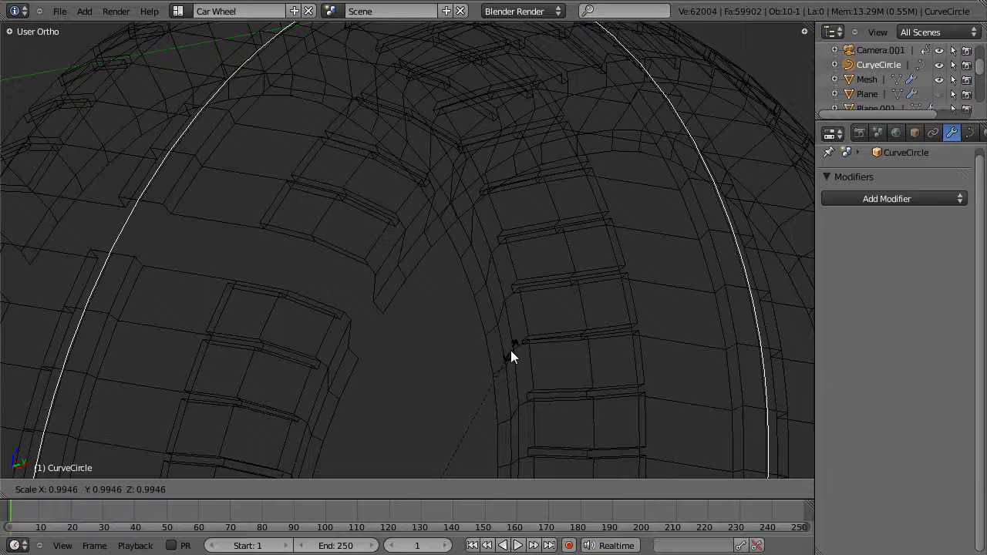
{"action": "left_click", "coordinate": [511, 351]}
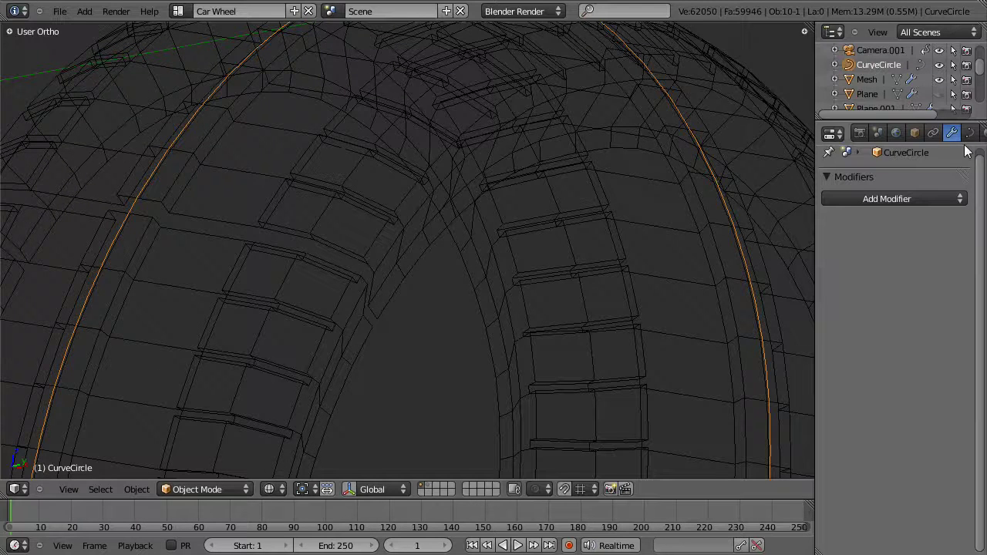
- Open the tread mesh's Array settings and scale the mesh to about 1.0045 to close the gap in the ring
{"action": "right_click", "coordinate": [598, 169]}
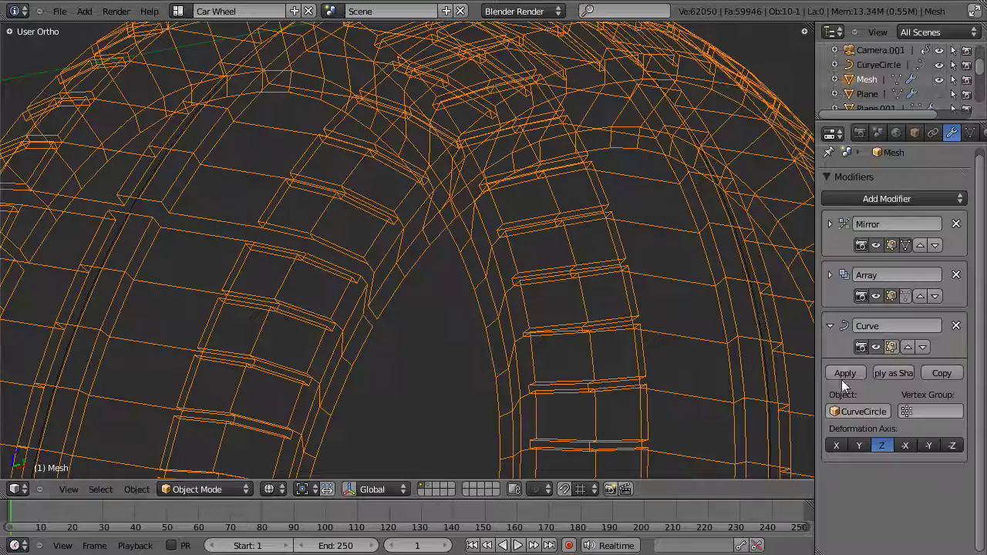
{"action": "left_click", "coordinate": [830, 276]}
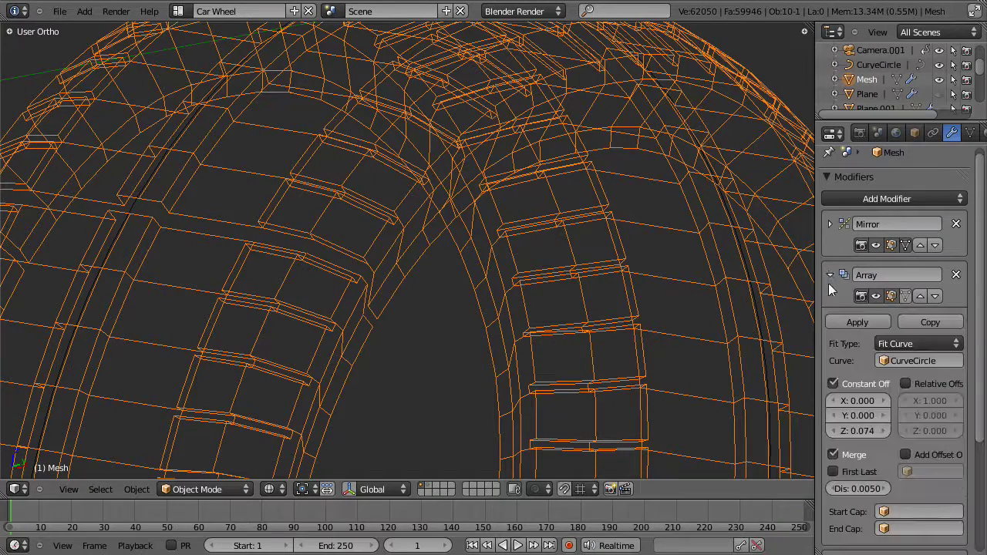
{"action": "scroll", "coordinate": [850, 432], "scroll_direction": "down", "scroll_amount": 1}
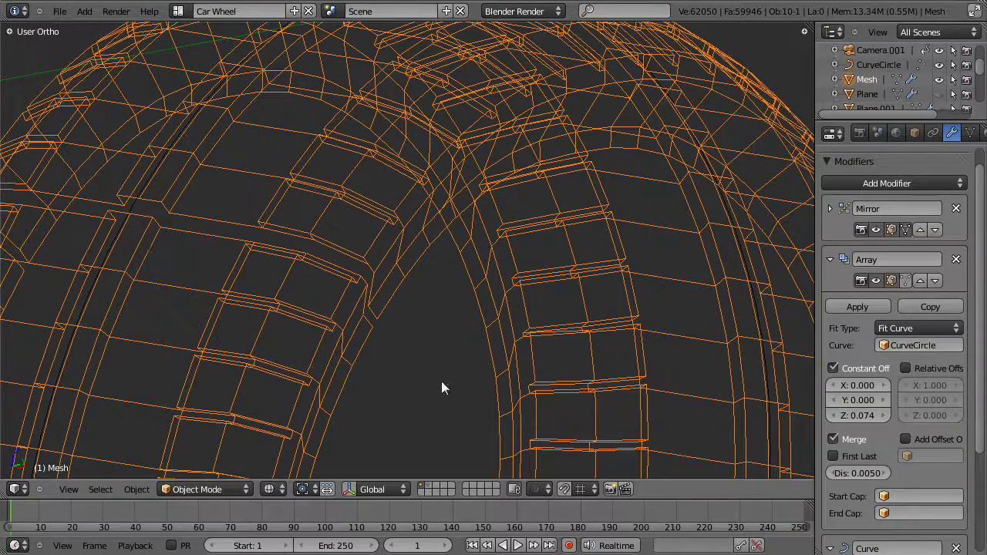
{"action": "key", "text": "s"}
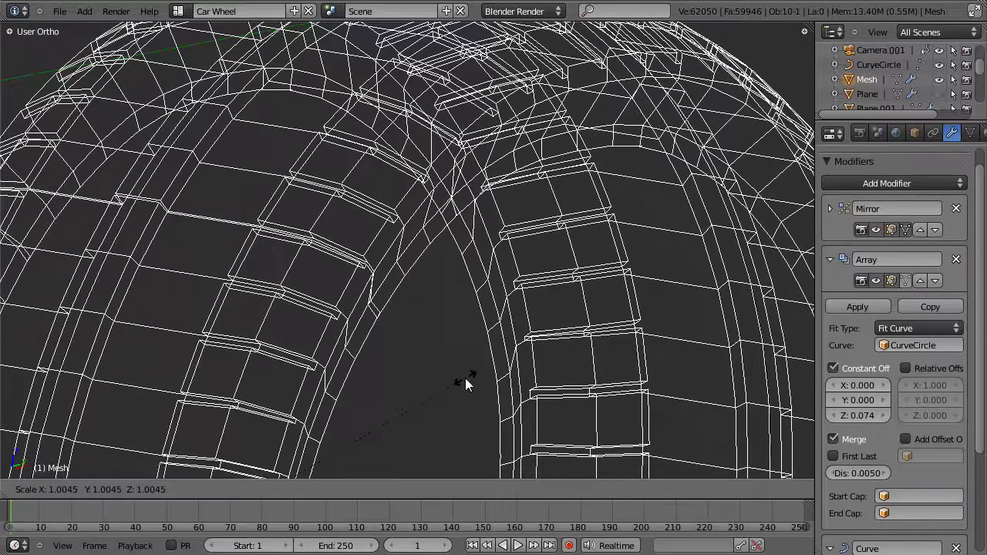
{"action": "left_click", "coordinate": [466, 378]}
- Enable First Last merging in the Array modifier and scale the tread mesh by about 1.0002 at the seam
{"action": "middle_click_drag", "start_coordinate": [386, 333], "coordinate": [576, 398]}
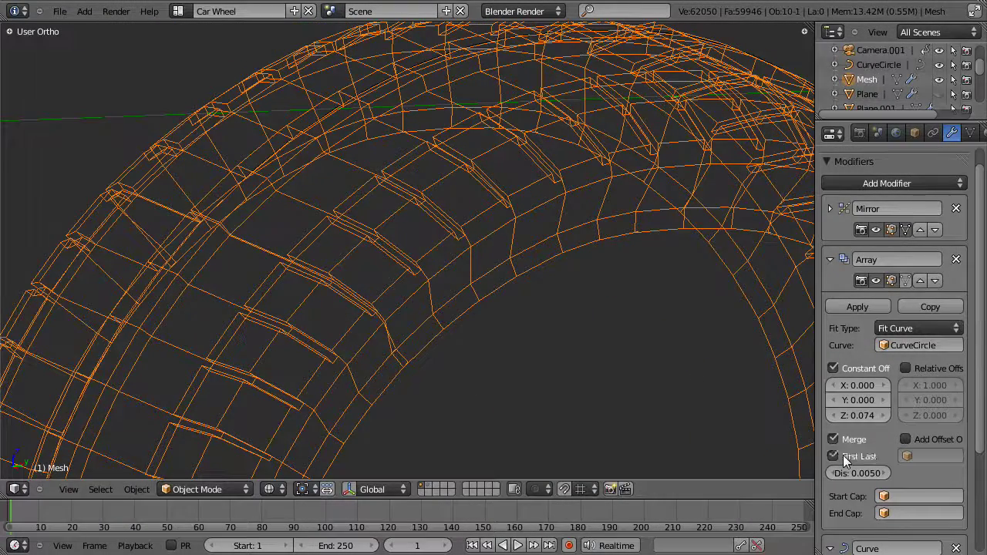
{"action": "scroll", "coordinate": [491, 315], "scroll_direction": "up", "scroll_amount": 2}
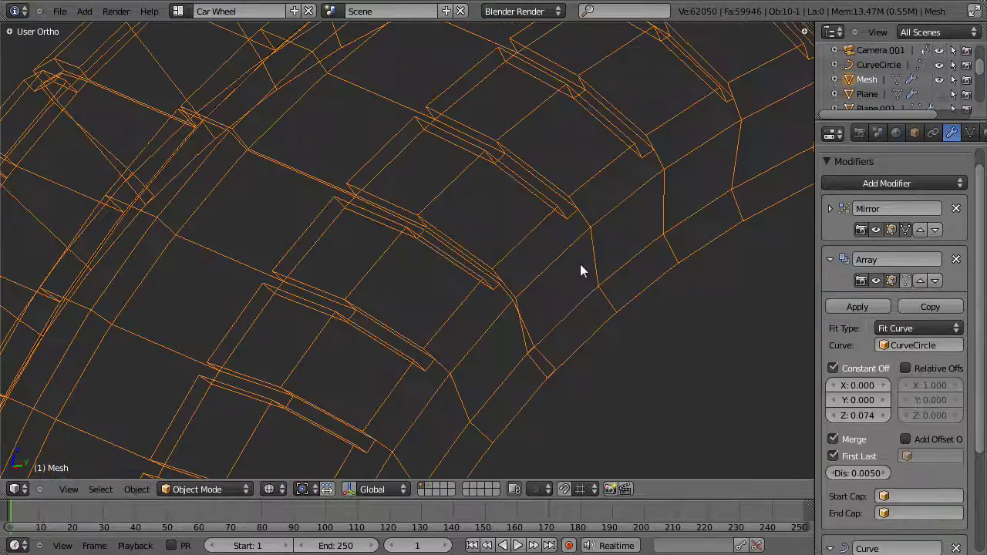
{"action": "key", "text": "s"}
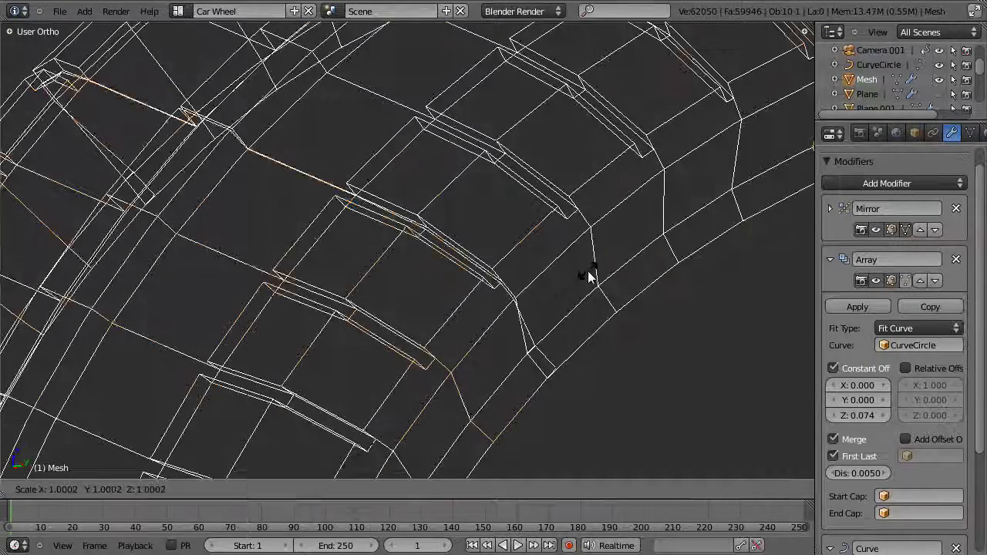
{"action": "left_click", "coordinate": [587, 270]}
- Check the seam in solid and wireframe shading, and scale CurveCircle to about 0.9997 to align the seam edges
{"action": "scroll", "coordinate": [529, 320], "scroll_direction": "up", "scroll_amount": 2}
{"action": "scroll", "coordinate": [494, 301], "scroll_direction": "down", "scroll_amount": 3}
{"action": "key", "text": "z"}
{"action": "scroll", "coordinate": [430, 284], "scroll_direction": "down", "scroll_amount": 3}
{"action": "mouse_move", "coordinate": [429, 284]}
{"action": "middle_mouse_down"}
{"action": "mouse_move", "coordinate": [413, 286]}
{"action": "mouse_move", "coordinate": [443, 290]}
{"action": "middle_mouse_up"}
{"action": "scroll", "coordinate": [413, 281], "scroll_direction": "up", "scroll_amount": 3}
{"action": "key", "text": "z"}
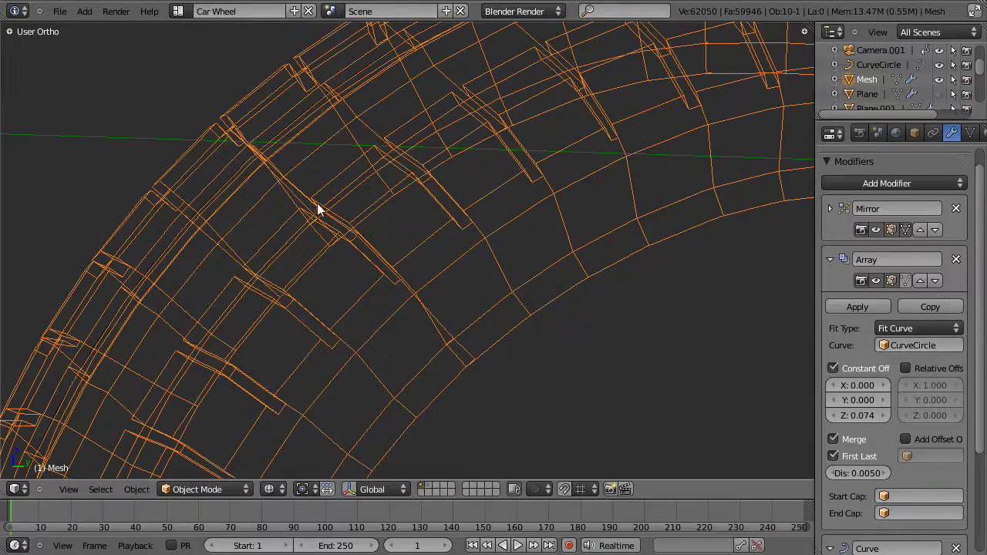
{"action": "right_click", "coordinate": [252, 155]}
{"action": "key", "text": "s"}
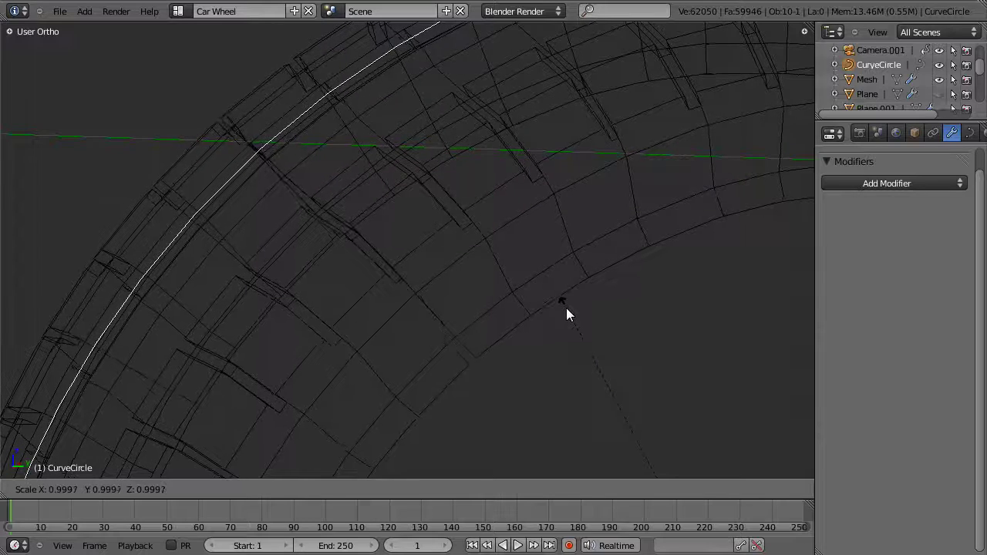
{"action": "left_click", "coordinate": [567, 308]}
- Check the closed seam and try scaling the tread mesh slightly once more
{"action": "key", "text": "z"}
{"action": "middle_click_drag", "start_coordinate": [383, 289], "coordinate": [419, 331]}
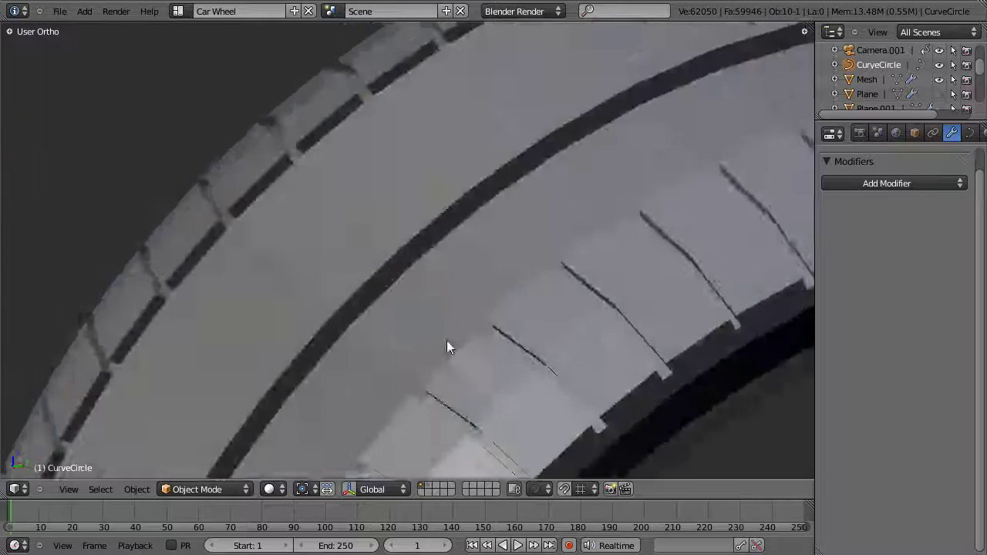
{"action": "key", "text": "z"}
{"action": "scroll", "coordinate": [486, 294], "scroll_direction": "down", "scroll_amount": 5}
{"action": "key", "text": "z"}
{"action": "right_click", "coordinate": [489, 282]}
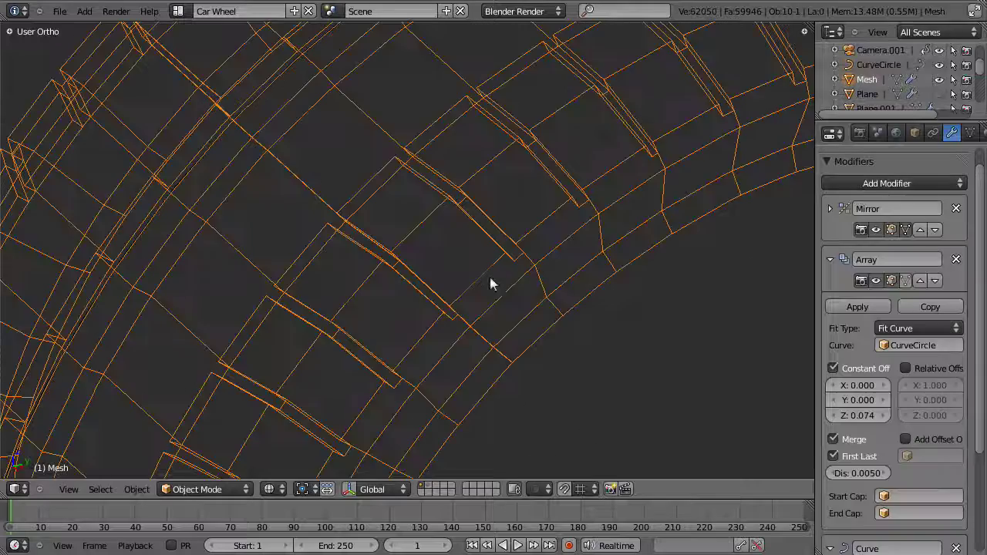
{"action": "key", "text": "s"}
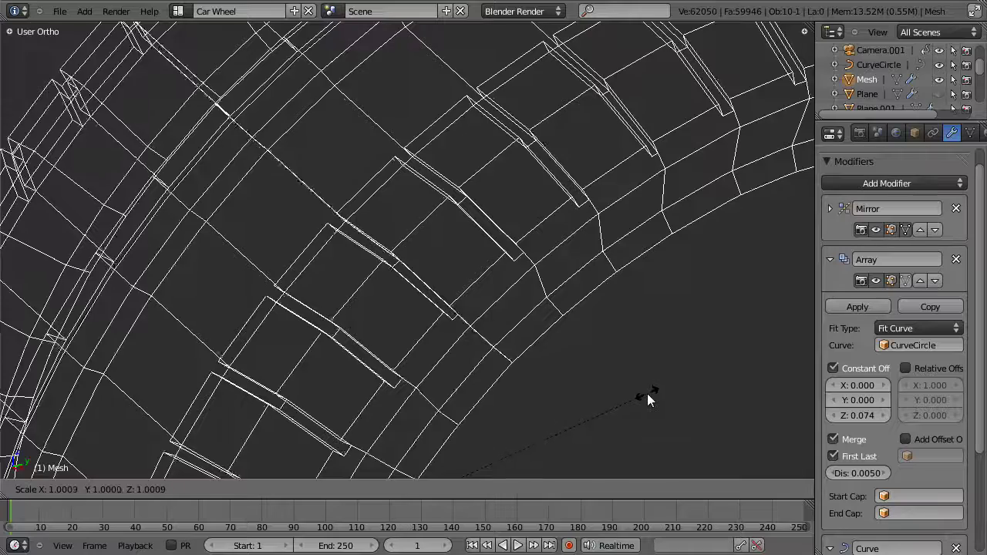
{"action": "key", "text": "Escape"}
- Examine the tread seam up close in solid and wireframe shading from another angle
{"action": "key", "text": "z"}
{"action": "scroll", "coordinate": [475, 352], "scroll_direction": "down", "scroll_amount": 3}
{"action": "middle_click_drag", "start_coordinate": [475, 345], "coordinate": [514, 378]}
{"action": "scroll", "coordinate": [456, 391], "scroll_direction": "up", "scroll_amount": 4}
{"action": "key", "text": "z"}
{"action": "scroll", "coordinate": [514, 384], "scroll_direction": "up", "scroll_amount": 3}
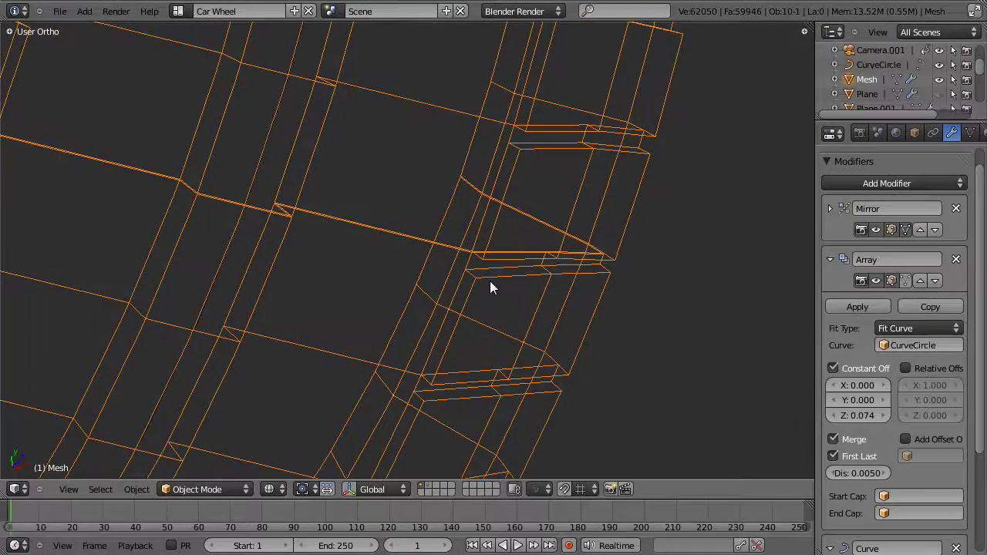
- Examine the closed tread seam from several angles in solid and wireframe shading
{"action": "scroll", "coordinate": [405, 287], "scroll_direction": "down", "scroll_amount": 5}
{"action": "middle_click_drag", "start_coordinate": [452, 313], "coordinate": [324, 258]}
{"action": "scroll", "coordinate": [352, 299], "scroll_direction": "down", "scroll_amount": 2}
{"action": "key", "text": "z"}
{"action": "mouse_move", "coordinate": [359, 198]}
{"action": "middle_mouse_down"}
{"action": "mouse_move", "coordinate": [271, 170]}
{"action": "mouse_move", "coordinate": [326, 251]}
{"action": "mouse_move", "coordinate": [502, 276]}
{"action": "middle_mouse_up"}
{"action": "scroll", "coordinate": [502, 262], "scroll_direction": "up", "scroll_amount": 8}
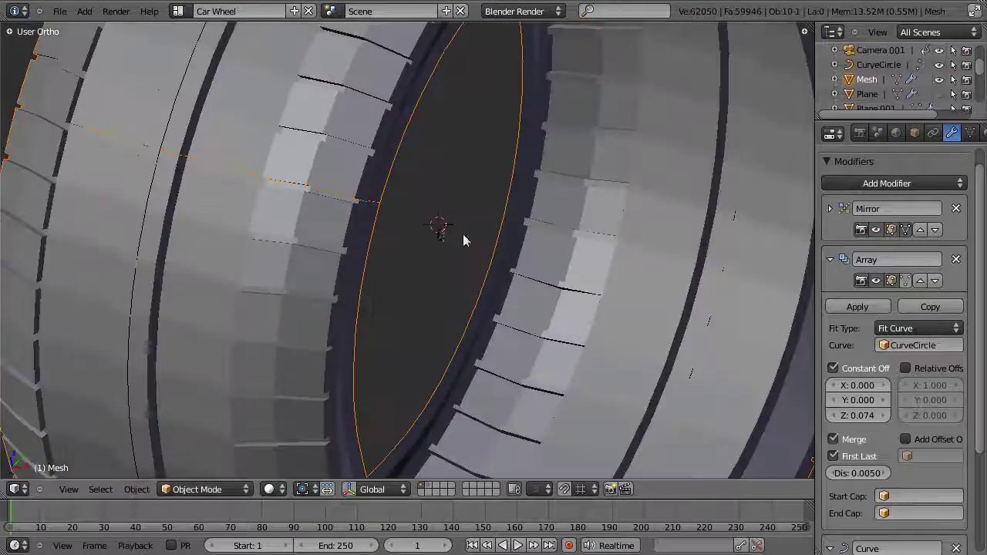
{"action": "key", "text": "z"}
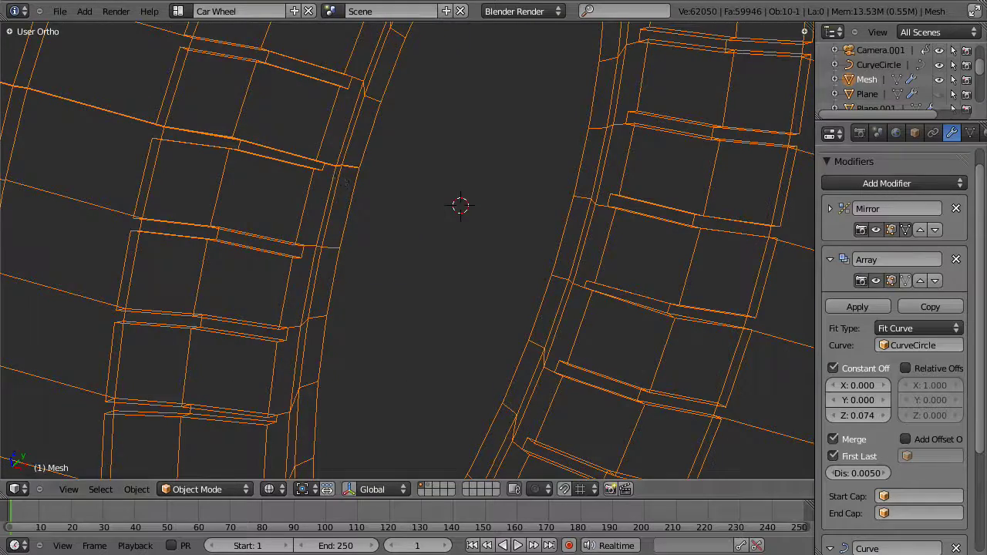
{"action": "middle_click_drag", "start_coordinate": [353, 198], "coordinate": [405, 236]}
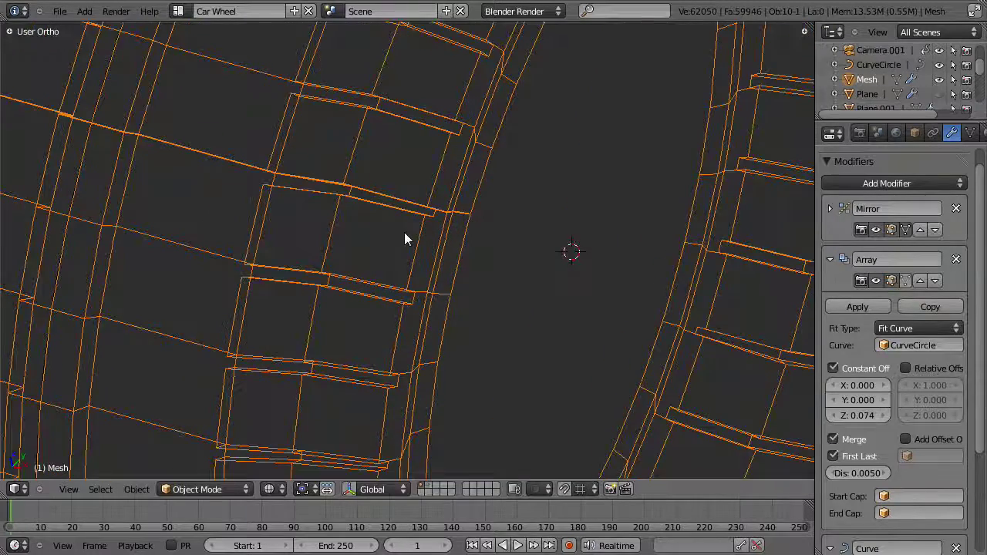
- Compare the whole tire mesh with the reference wheel image in the front and right orthographic views
{"action": "key", "text": "KP_1"}
{"action": "key", "text": "z"}
{"action": "middle_click_drag", "start_coordinate": [387, 318], "coordinate": [318, 327], "text": "shift"}
{"action": "scroll", "coordinate": [318, 328], "scroll_direction": "up", "scroll_amount": 2}
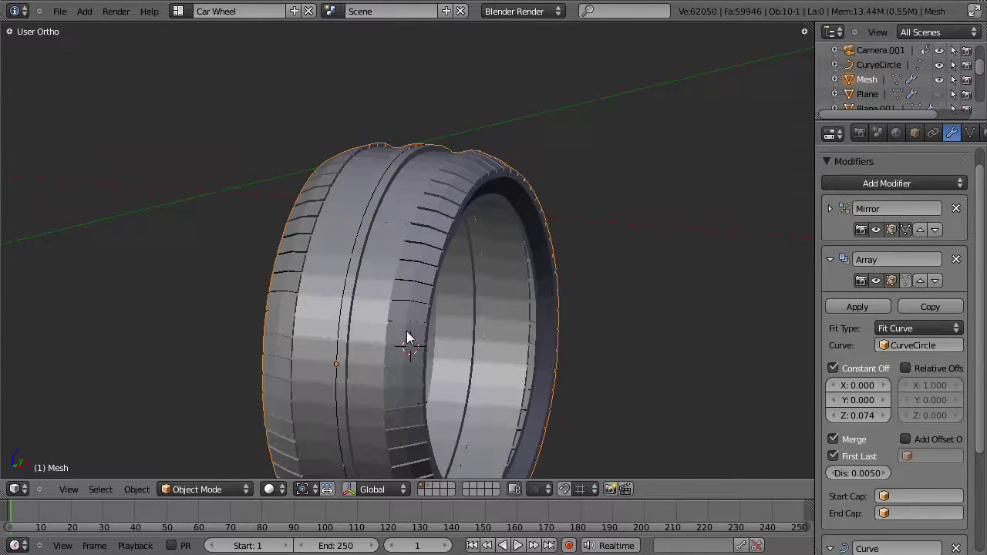
{"action": "key", "text": "z"}
{"action": "key", "text": "KP_1"}
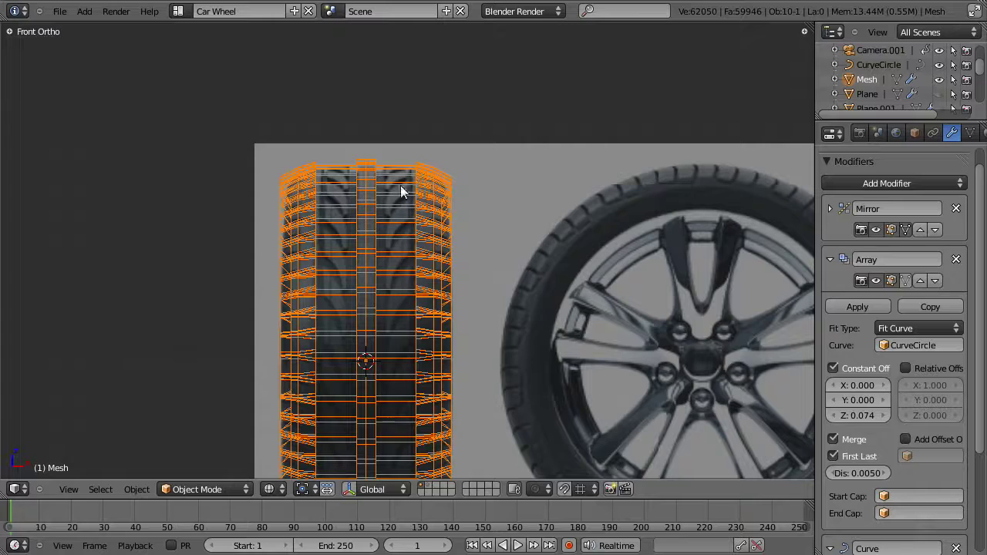
{"action": "scroll", "coordinate": [371, 274], "scroll_direction": "up", "scroll_amount": 5}
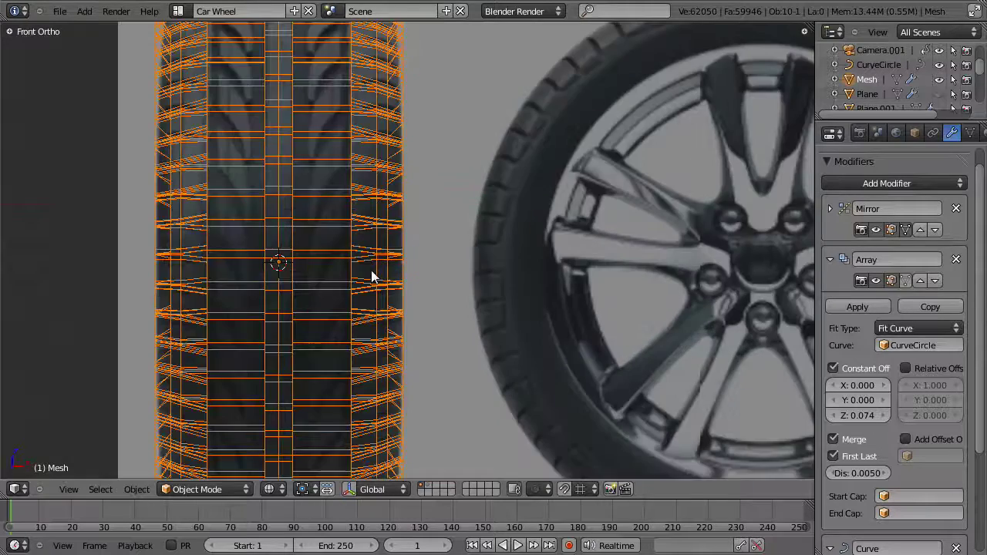
{"action": "key", "text": "KP_3"}
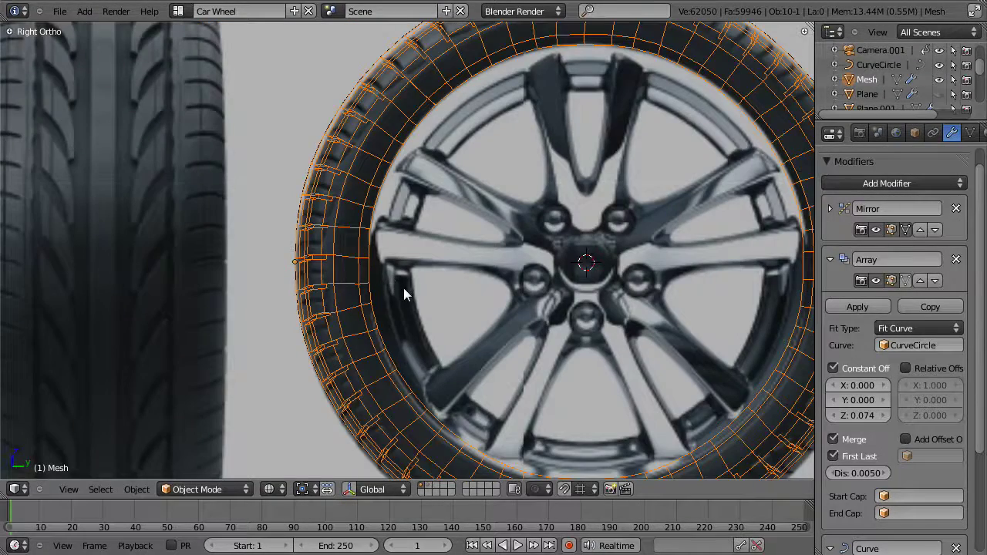
- Duplicate the tread mesh in place and delete all vertices of the duplicate, keeping its modifiers
{"action": "key", "text": "shift+d"}
{"action": "right_click", "coordinate": [403, 288]}
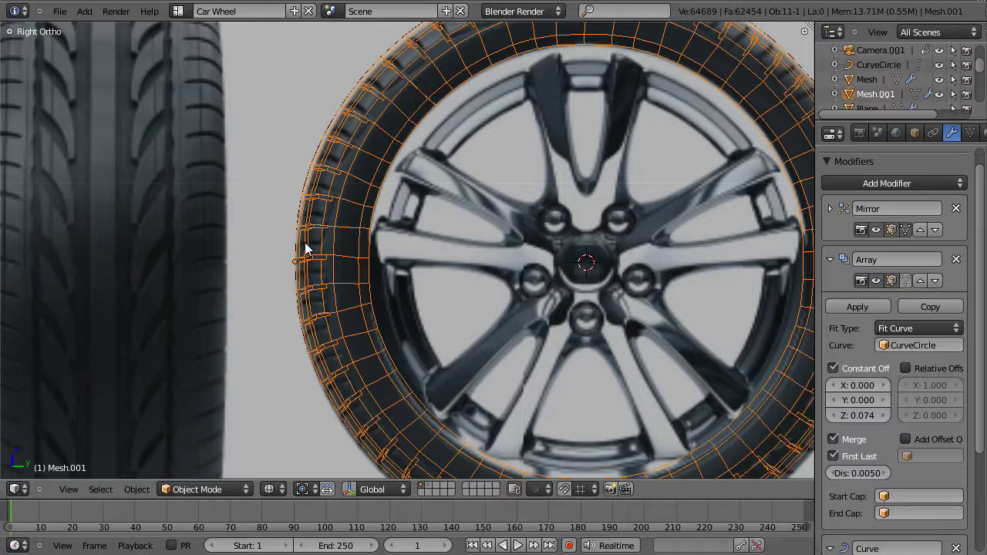
{"action": "key", "text": "KP_1"}
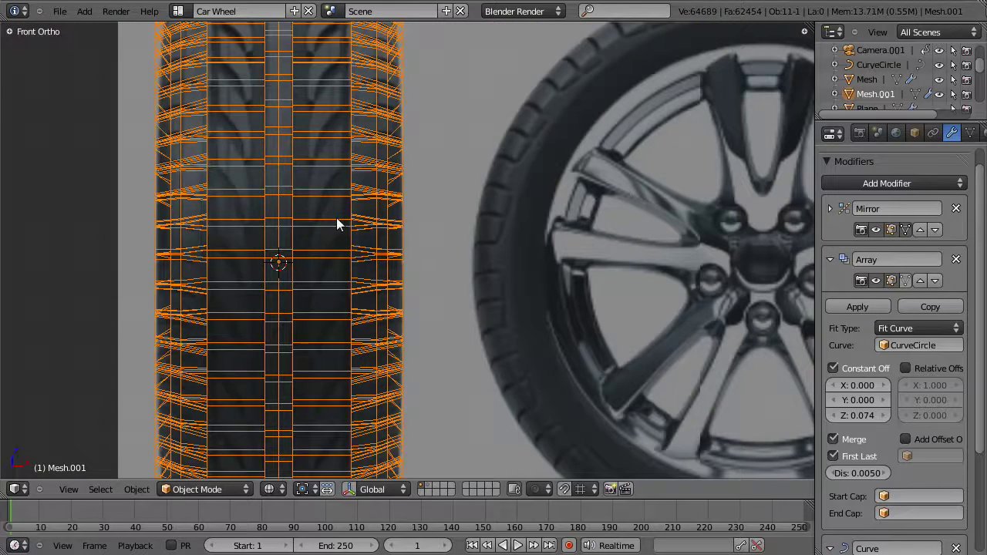
{"action": "key", "text": "Tab"}
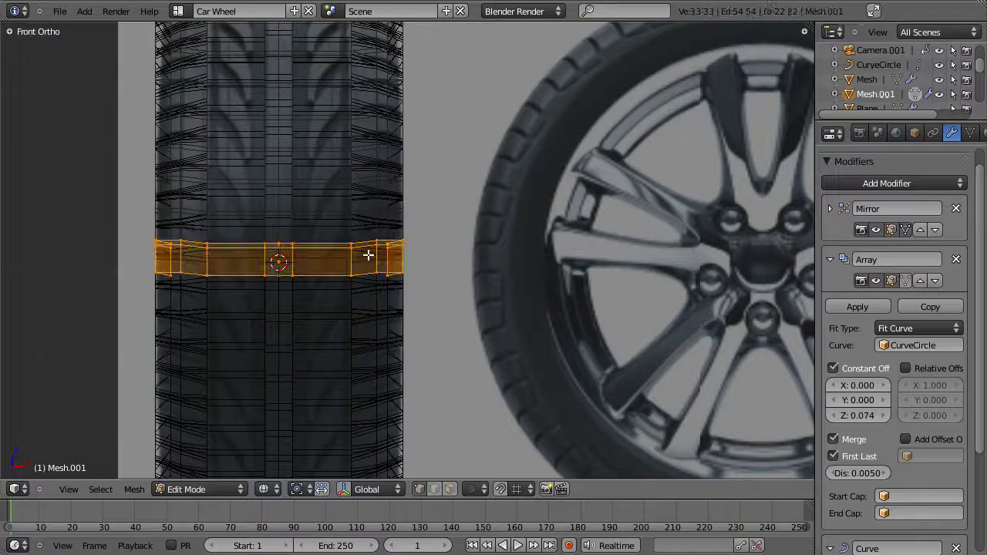
{"action": "key", "text": "x"}
{"action": "left_click", "coordinate": [377, 224]}
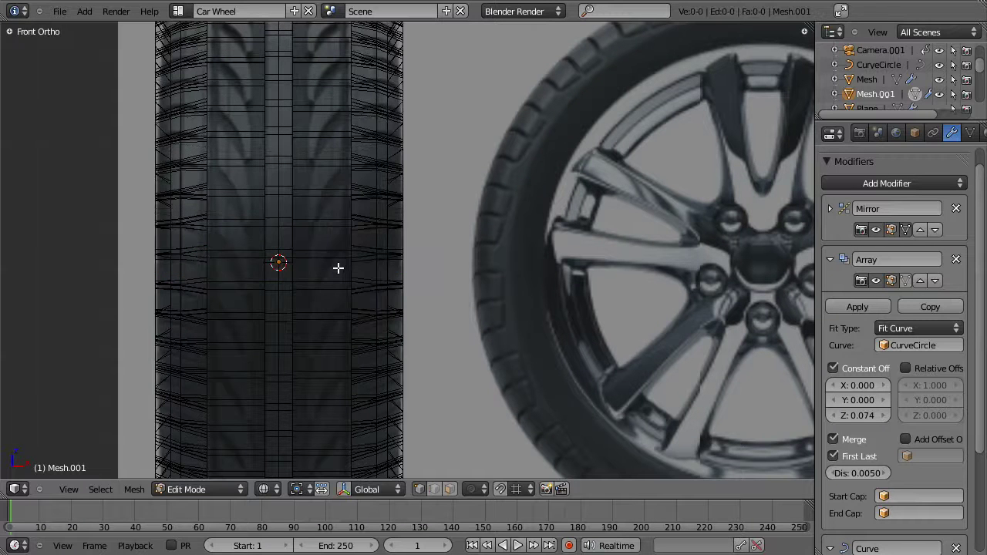
- Add a cube to the emptied duplicate mesh and turn off Clipping in its Mirror modifier
{"action": "key", "text": "shift+a"}
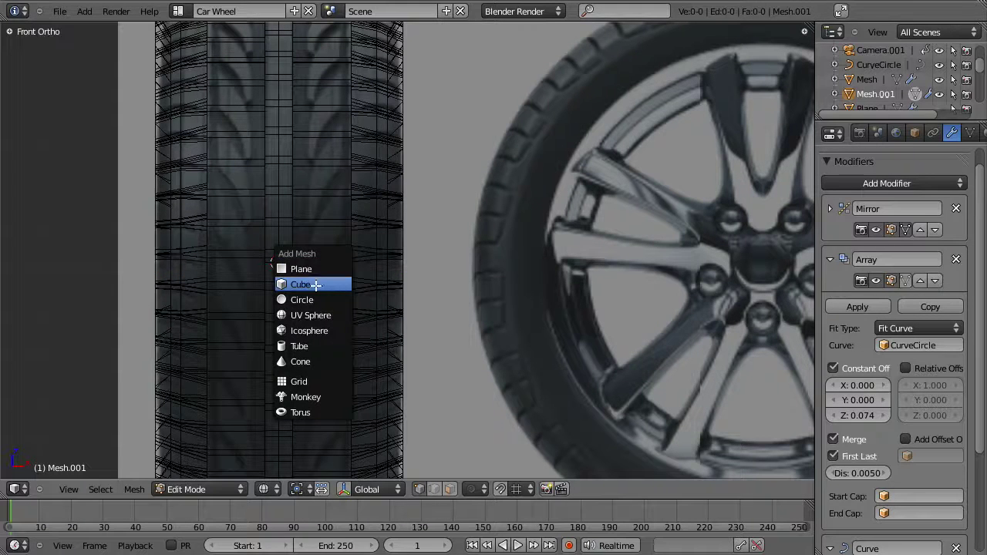
{"action": "left_click", "coordinate": [316, 285]}
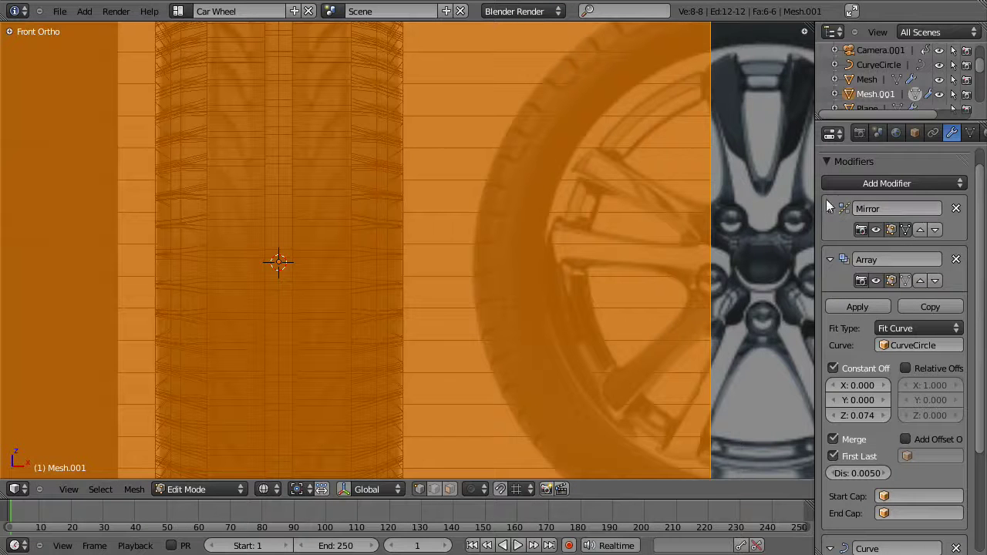
{"action": "left_click", "coordinate": [831, 209]}
{"action": "left_click", "coordinate": [885, 310]}
- Scale the cube down to a small block and place it over the tread band beside the tire's center rib
{"action": "key", "text": "s"}
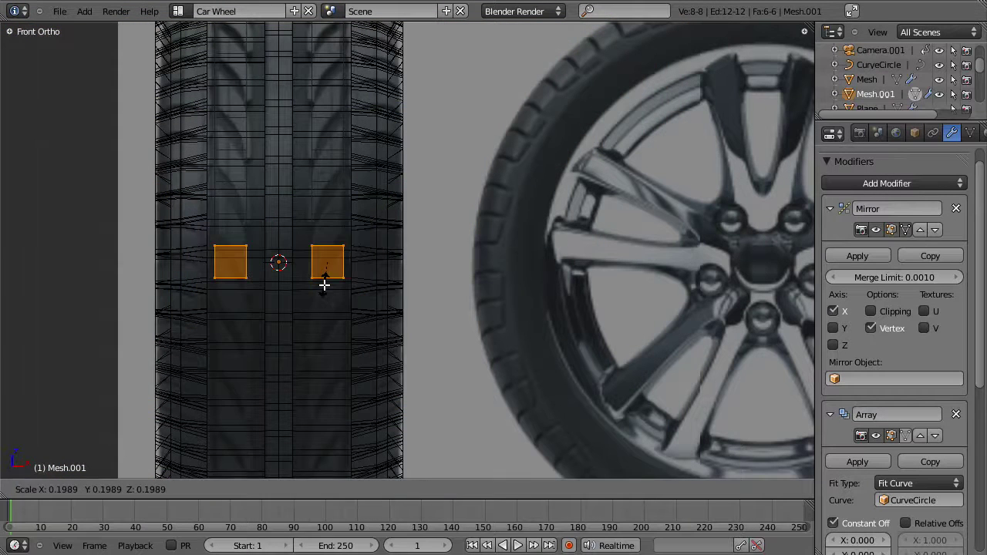
{"action": "left_click", "coordinate": [332, 295]}
{"action": "key", "text": "s"}
{"action": "left_click", "coordinate": [345, 293]}
{"action": "key", "text": "g"}
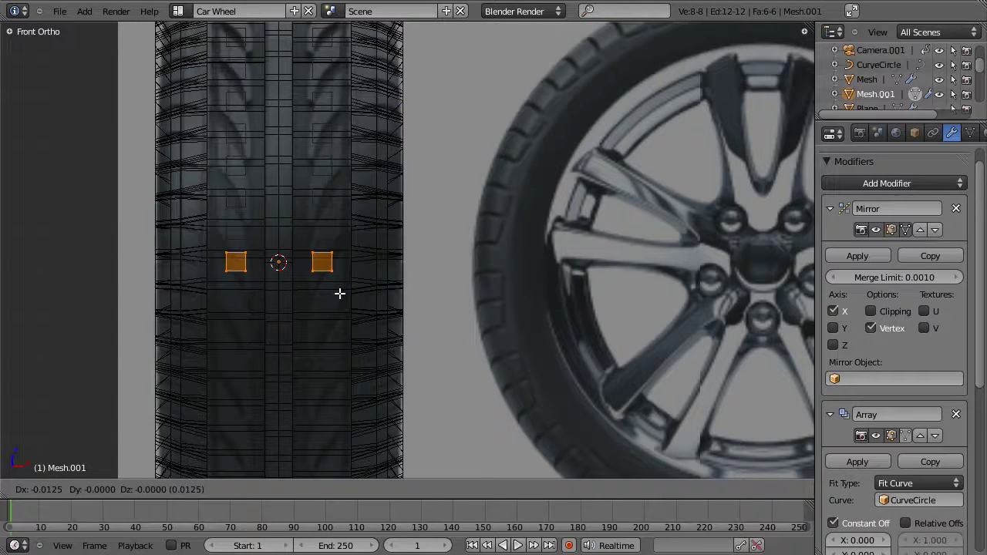
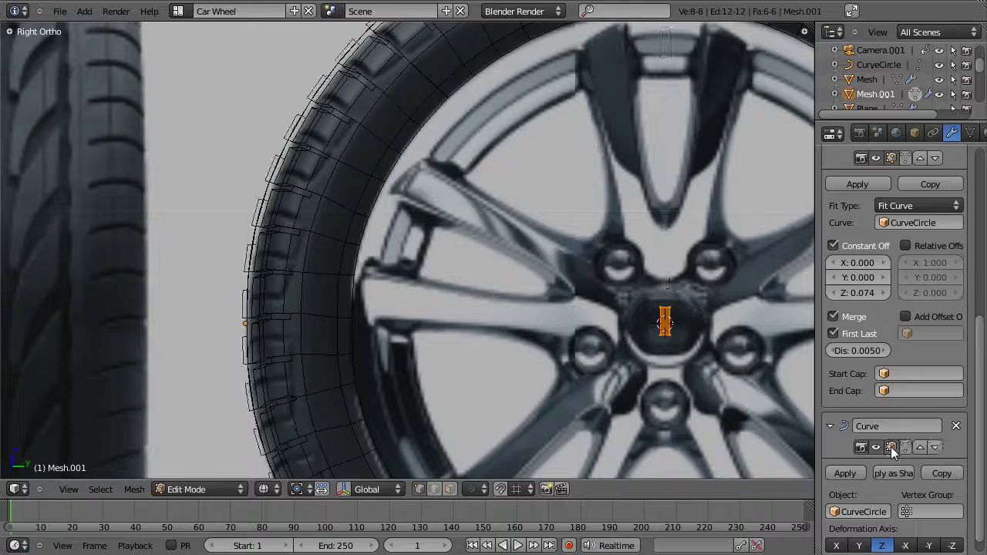
- Thin the block along the Y axis and move it about -0.0034 along Y to sit near the tread surface
{"action": "scroll", "coordinate": [717, 364], "scroll_direction": "up", "scroll_amount": 2}
{"action": "key", "text": "s"}
{"action": "key", "text": "y"}
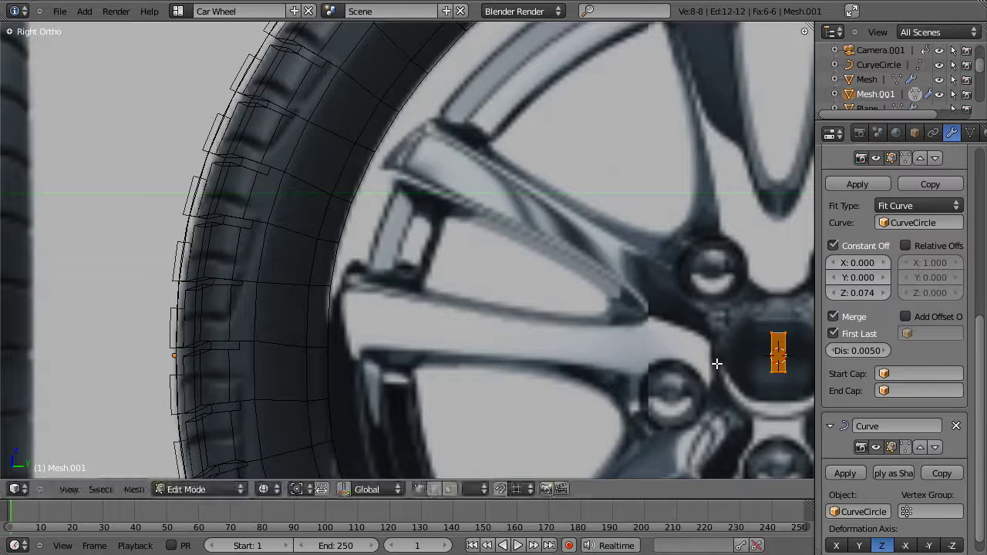
{"action": "left_click", "coordinate": [728, 363]}
{"action": "key", "text": "g"}
{"action": "key", "text": "y"}
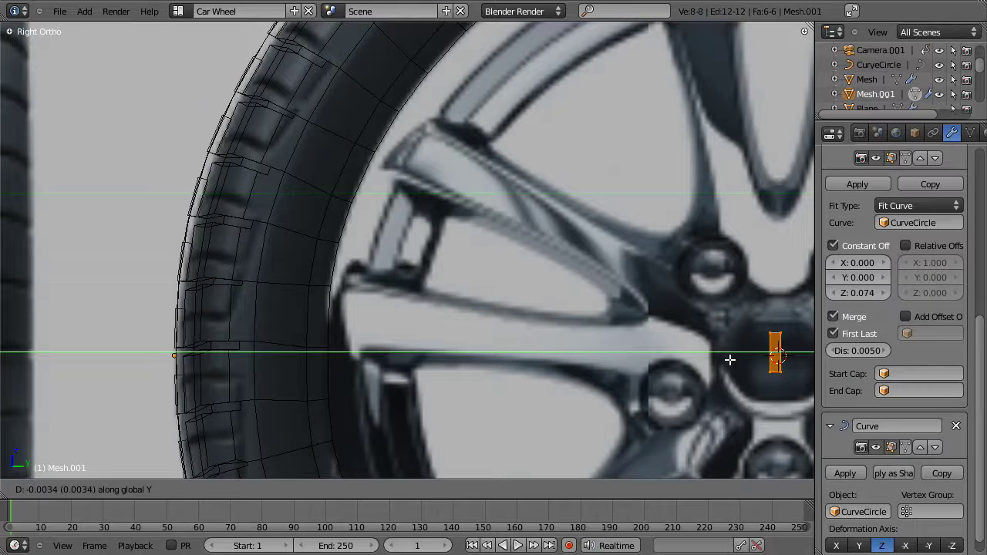
{"action": "left_click", "coordinate": [730, 359]}
- Delete the block's inner face that points toward the wheel's center
{"action": "key", "text": "a"}
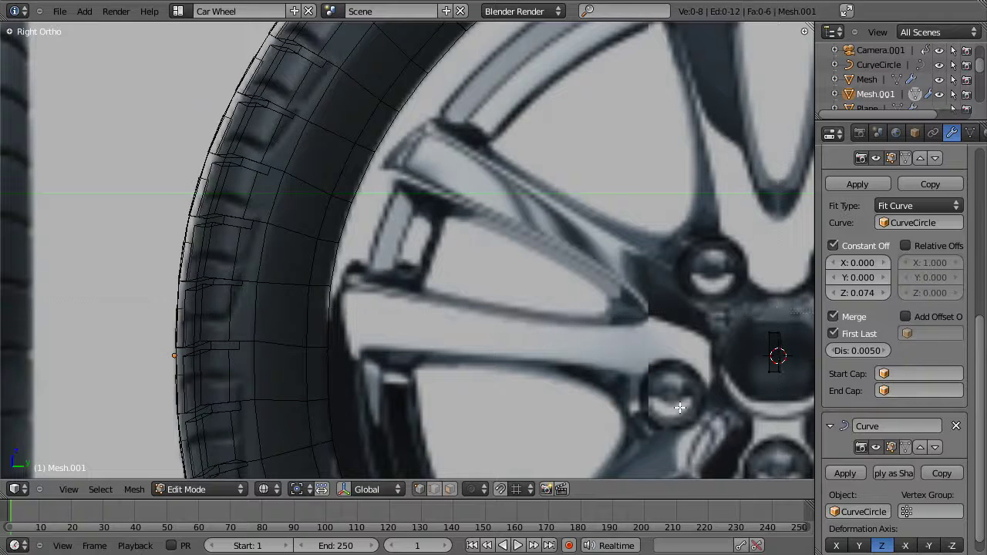
{"action": "scroll", "coordinate": [679, 408], "scroll_direction": "down", "scroll_amount": 1}
{"action": "key", "text": "b"}
{"action": "left_click_drag", "start_coordinate": [716, 297], "coordinate": [800, 453]}
{"action": "key", "text": "x"}
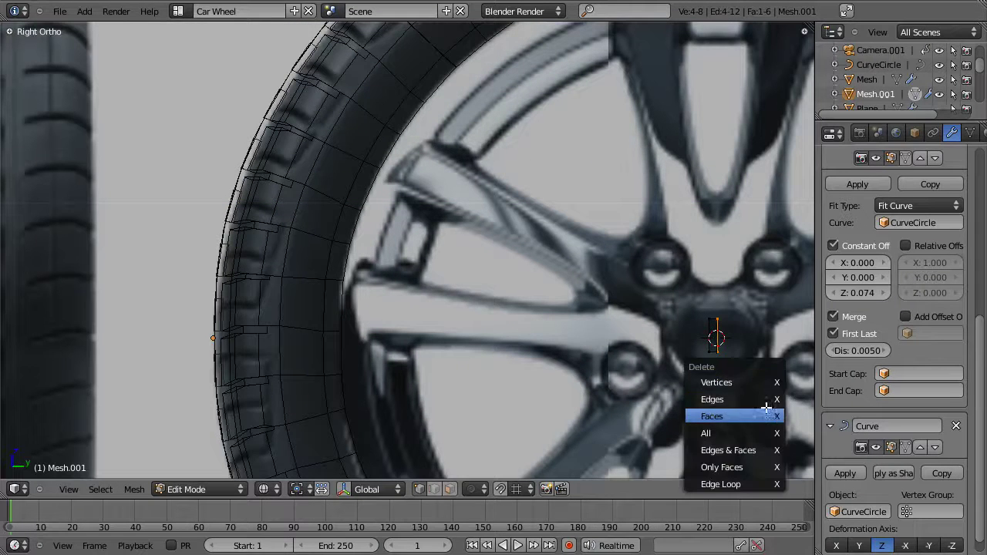
{"action": "left_click", "coordinate": [768, 414]}
{"action": "key", "text": "z"}
{"action": "mouse_move", "coordinate": [523, 375]}
{"action": "middle_mouse_down"}
{"action": "mouse_move", "coordinate": [388, 289]}
{"action": "mouse_move", "coordinate": [417, 302]}
{"action": "mouse_move", "coordinate": [534, 309]}
{"action": "middle_mouse_up"}
{"action": "key", "text": "a"}
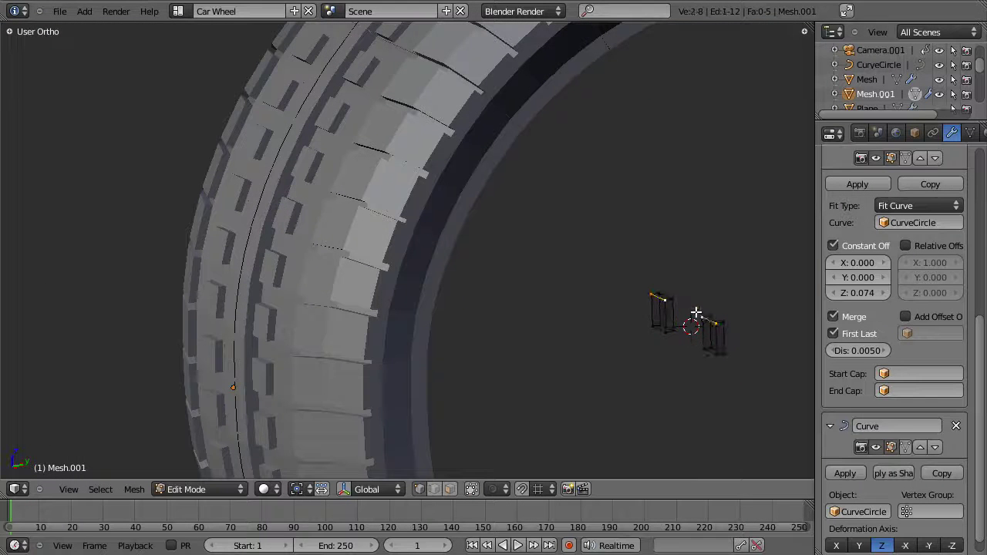
{"action": "key", "text": "x"}
{"action": "left_click", "coordinate": [725, 357]}
- Slant the block by shifting vertices along X in front view, and move its lower outer corner about -0.0147 along X
{"action": "key", "text": "KP_1"}
{"action": "key", "text": "z"}
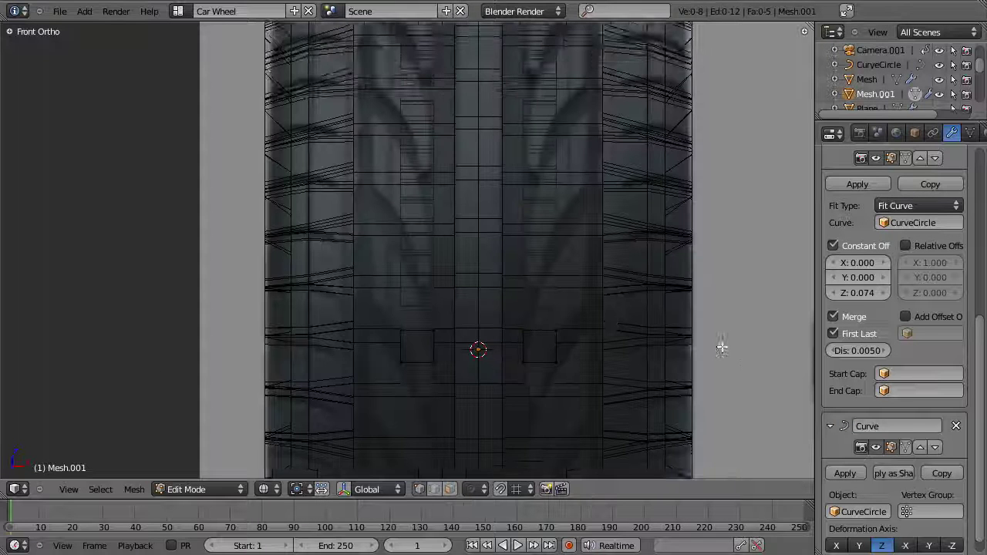
{"action": "key", "text": "b"}
{"action": "left_click_drag", "start_coordinate": [470, 276], "coordinate": [572, 370]}
{"action": "key", "text": "g"}
{"action": "key", "text": "x"}
{"action": "left_click", "coordinate": [563, 328]}
{"action": "key", "text": "a"}
{"action": "key", "text": "b"}
{"action": "key", "text": "g"}
{"action": "key", "text": "x"}
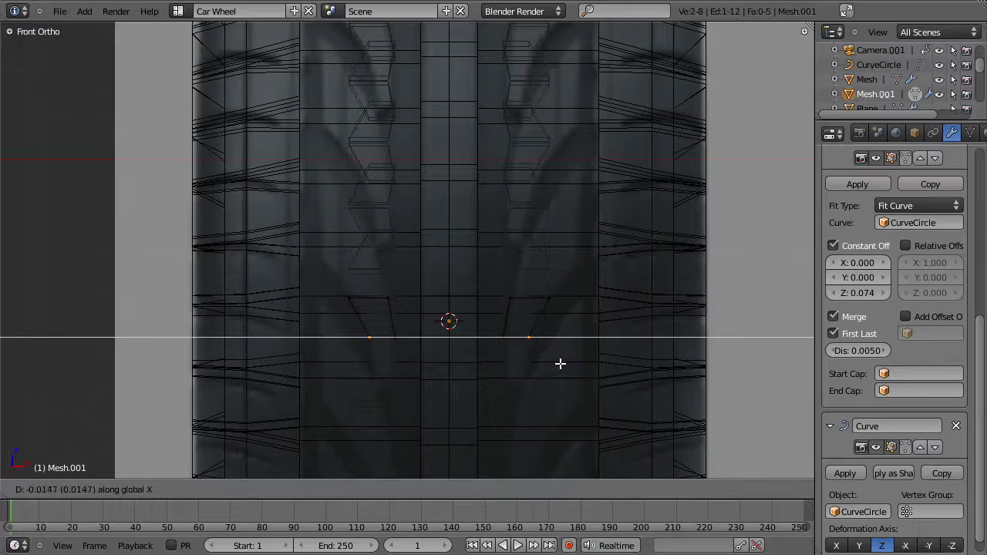
{"action": "left_click", "coordinate": [560, 363]}
- Extrude the block's lower end straight down along the reference tread pattern and adjust its outer corner along X
{"action": "key", "text": "a"}
{"action": "key", "text": "alt+e"}
{"action": "left_click", "coordinate": [507, 341]}
{"action": "key", "text": "z"}
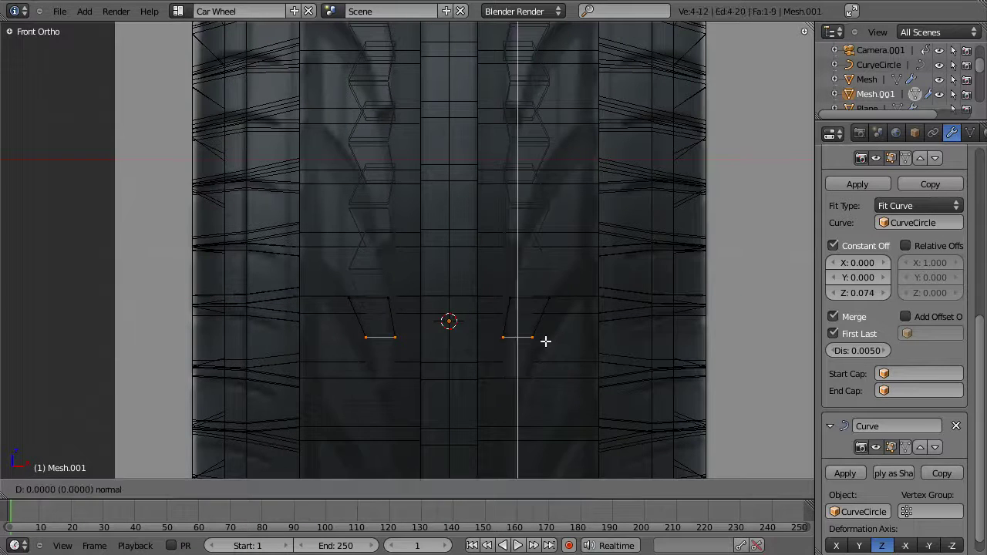
{"action": "left_click", "coordinate": [551, 386]}
{"action": "key", "text": "a"}
{"action": "key", "text": "b"}
{"action": "left_click_drag", "start_coordinate": [524, 365], "coordinate": [547, 390]}
{"action": "key", "text": "g"}
{"action": "key", "text": "x"}
{"action": "left_click", "coordinate": [543, 389]}
- Raise the block's upper inner corner and extrude the upper end diagonally outward along the reference pattern
{"action": "left_click_drag", "start_coordinate": [477, 272], "coordinate": [579, 331]}
{"action": "key", "text": "g"}
{"action": "left_click", "coordinate": [542, 290]}
{"action": "left_click_drag", "start_coordinate": [517, 271], "coordinate": [568, 314]}
{"action": "key", "text": "alt+e"}
{"action": "left_click", "coordinate": [563, 315]}
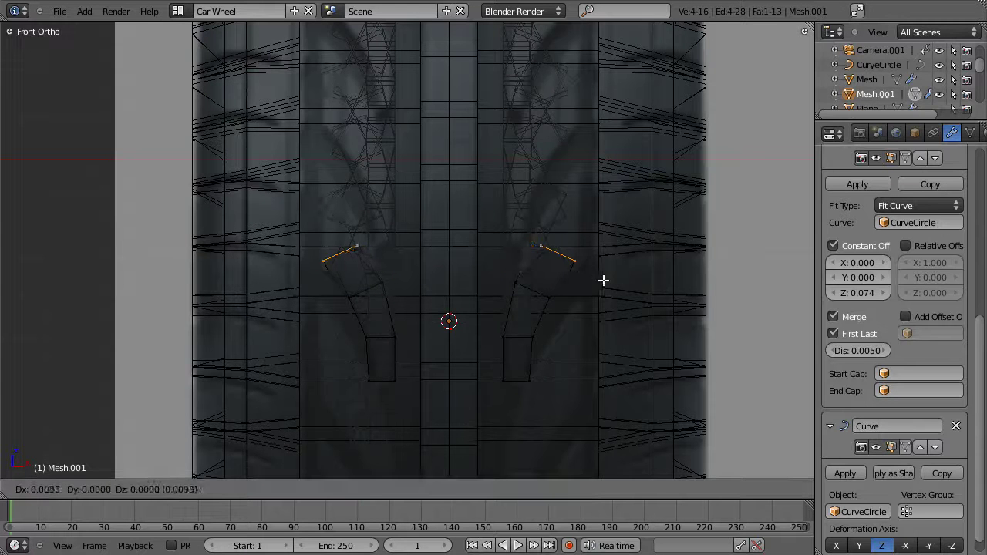
{"action": "left_click", "coordinate": [608, 285]}
- Move the extruded end's inner corner up and outward to form a long pointed tip
{"action": "key", "text": "b"}
{"action": "left_click_drag", "start_coordinate": [494, 202], "coordinate": [560, 269]}
{"action": "key", "text": "g"}
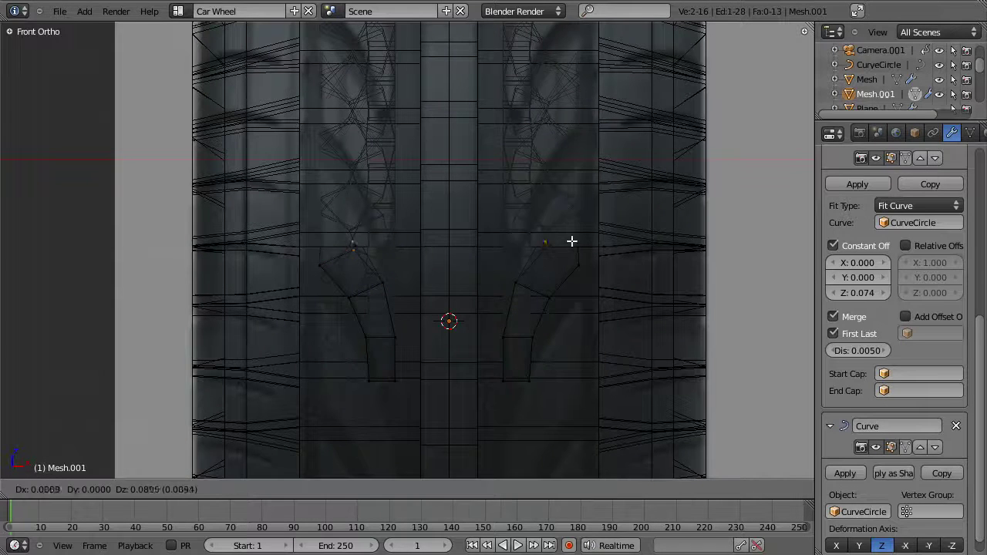
{"action": "left_click", "coordinate": [594, 180]}
{"action": "key", "text": "a"}
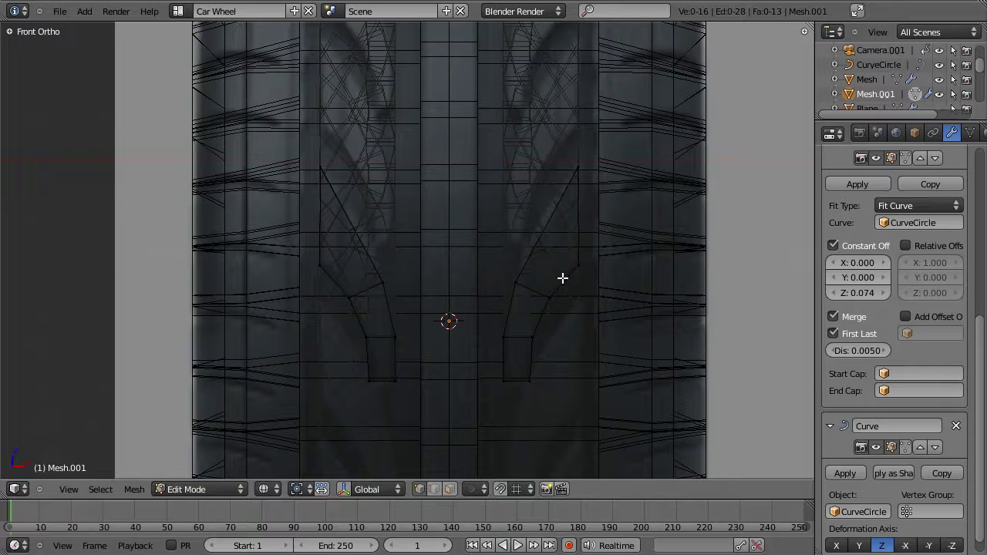
- Add an edge loop across the pointed section and move its inner-side vertices to curve the block's inner edge
{"action": "key", "text": "g"}
{"action": "left_click", "coordinate": [560, 276]}
{"action": "left_click_drag", "start_coordinate": [551, 240], "coordinate": [554, 249]}
{"action": "key", "text": "g"}
{"action": "left_click", "coordinate": [548, 262]}
- Select the tread block's remaining faces on the side toward the wheel center and delete them
{"action": "key", "text": "KP_3"}
{"action": "scroll", "coordinate": [419, 270], "scroll_direction": "down", "scroll_amount": 1}
{"action": "middle_click_drag", "start_coordinate": [419, 269], "coordinate": [458, 273]}
{"action": "scroll", "coordinate": [445, 280], "scroll_direction": "down", "scroll_amount": 5}
{"action": "scroll", "coordinate": [535, 283], "scroll_direction": "up", "scroll_amount": 4}
{"action": "middle_click_drag", "start_coordinate": [534, 283], "coordinate": [648, 283]}
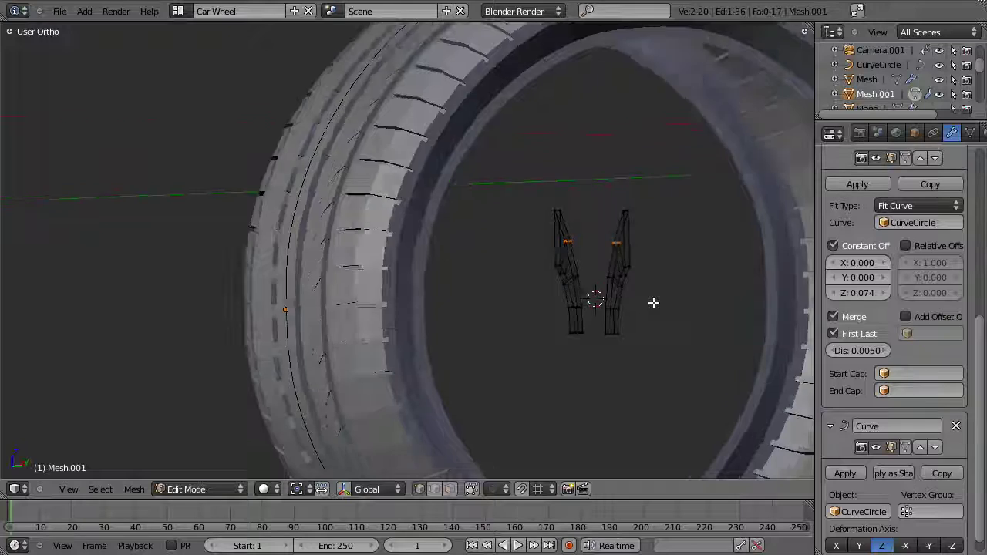
{"action": "key", "text": "KP_3"}
{"action": "scroll", "coordinate": [675, 171], "scroll_direction": "up", "scroll_amount": 5}
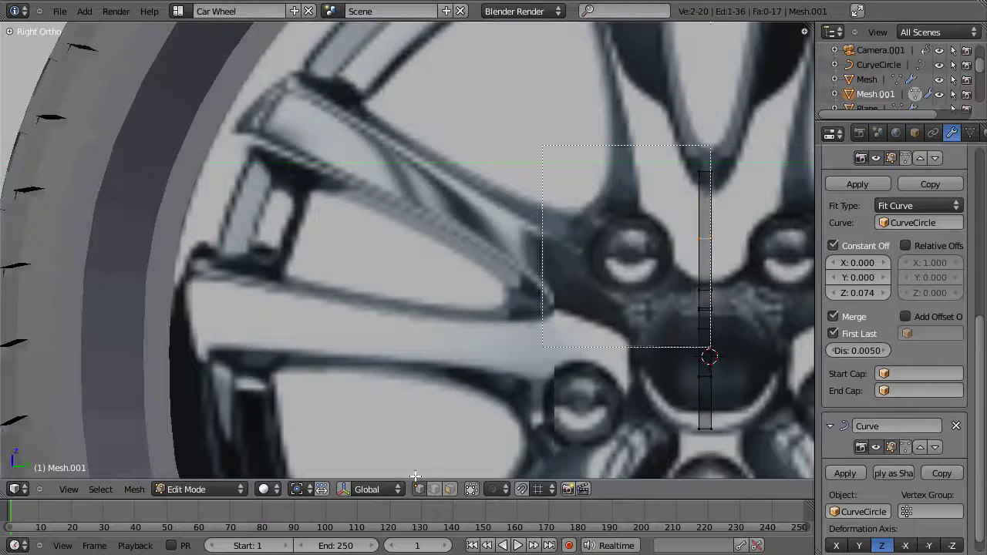
{"action": "scroll", "coordinate": [710, 147], "scroll_direction": "down", "scroll_amount": 5}
{"action": "middle_click_drag", "start_coordinate": [710, 146], "coordinate": [574, 335]}
{"action": "key", "text": "x"}
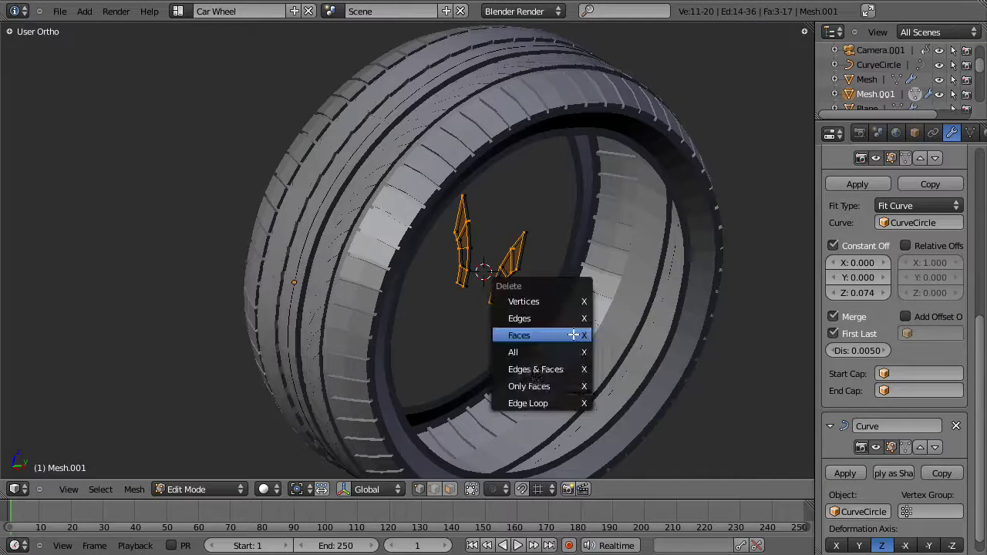
{"action": "left_click", "coordinate": [574, 335]}
- Leave Edit Mode and set the duplicate's Array constant Z offset to 0.174 to space the tread blocks
{"action": "middle_click_drag", "start_coordinate": [574, 334], "coordinate": [580, 282]}
{"action": "key", "text": "Tab"}
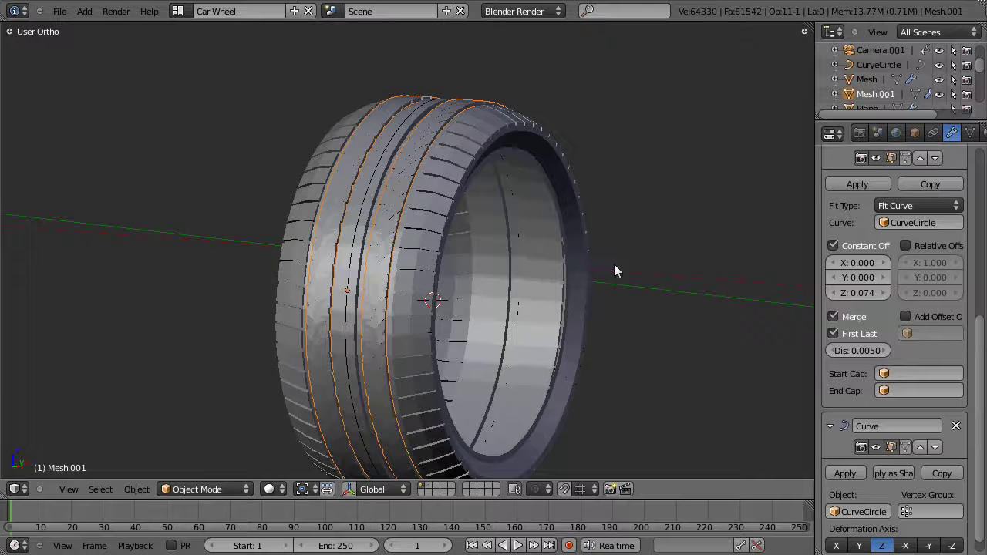
{"action": "middle_click_drag", "start_coordinate": [550, 316], "coordinate": [586, 293]}
{"action": "scroll", "coordinate": [524, 285], "scroll_direction": "up", "scroll_amount": 3}
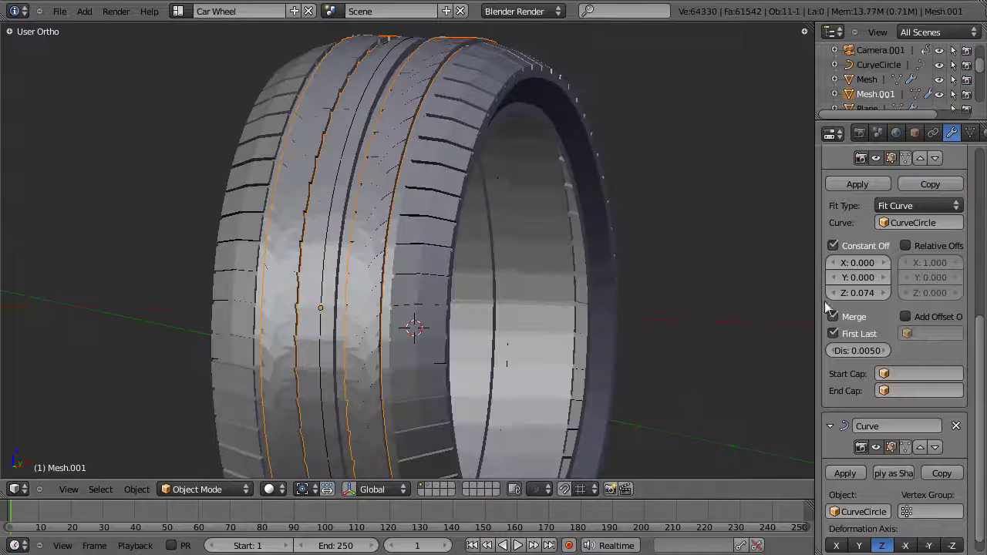
{"action": "left_click", "coordinate": [884, 291]}
{"action": "key", "text": "KP_1"}
{"action": "key", "text": "z"}
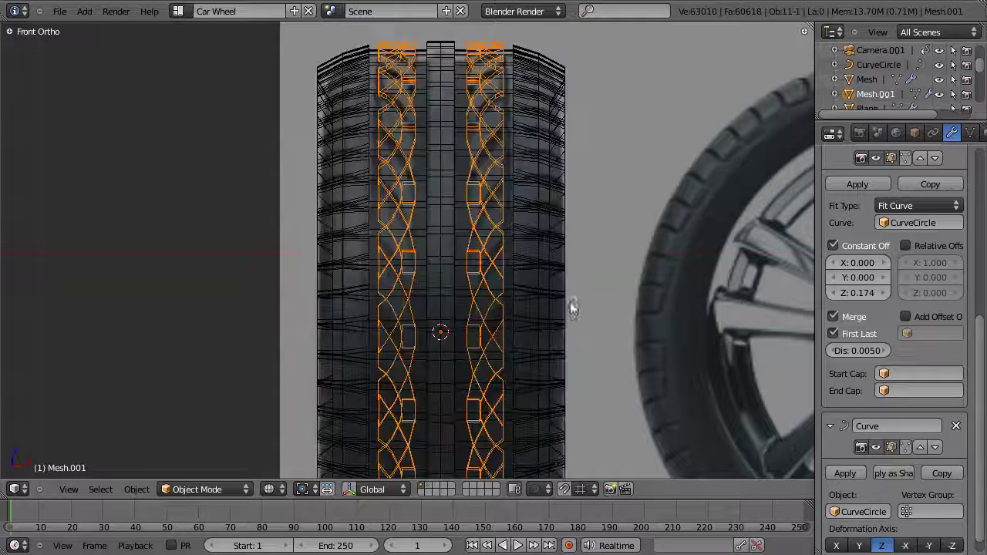
- Examine the spaced tread blocks around the tire and inspect the source block in wireframe Edit Mode
{"action": "key", "text": "z"}
{"action": "mouse_move", "coordinate": [522, 242]}
{"action": "middle_mouse_down"}
{"action": "mouse_move", "coordinate": [478, 275]}
{"action": "mouse_move", "coordinate": [538, 274]}
{"action": "mouse_move", "coordinate": [451, 120]}
{"action": "mouse_move", "coordinate": [452, 150]}
{"action": "mouse_move", "coordinate": [497, 115]}
{"action": "middle_mouse_up"}
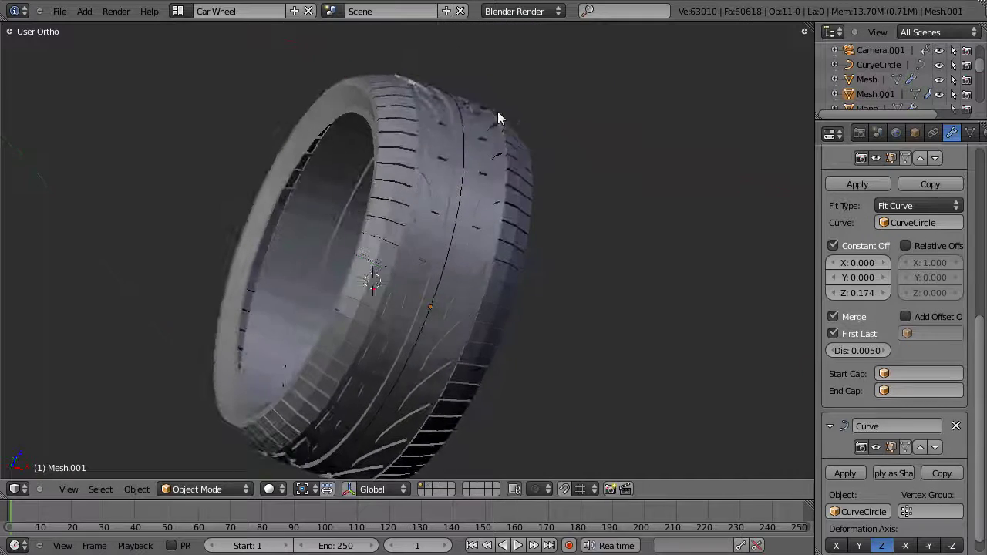
{"action": "scroll", "coordinate": [498, 115], "scroll_direction": "up", "scroll_amount": 5}
{"action": "scroll", "coordinate": [516, 203], "scroll_direction": "down", "scroll_amount": 5}
{"action": "middle_click_drag", "start_coordinate": [516, 202], "coordinate": [537, 452]}
{"action": "middle_click_drag", "start_coordinate": [495, 318], "coordinate": [464, 210]}
{"action": "key", "text": "Tab"}
{"action": "scroll", "coordinate": [462, 264], "scroll_direction": "up", "scroll_amount": 5}
{"action": "key", "text": "z"}
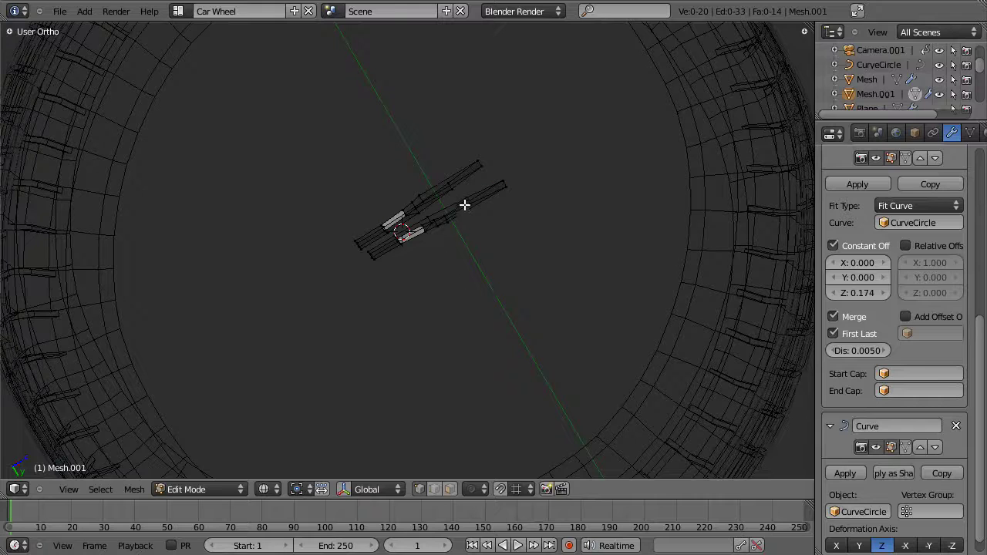
- Move the selected half of the tread block's vertices about -0.0073 along global Y, restore solid shading and leave Edit Mode
{"action": "key", "text": "g"}
{"action": "key", "text": "y"}
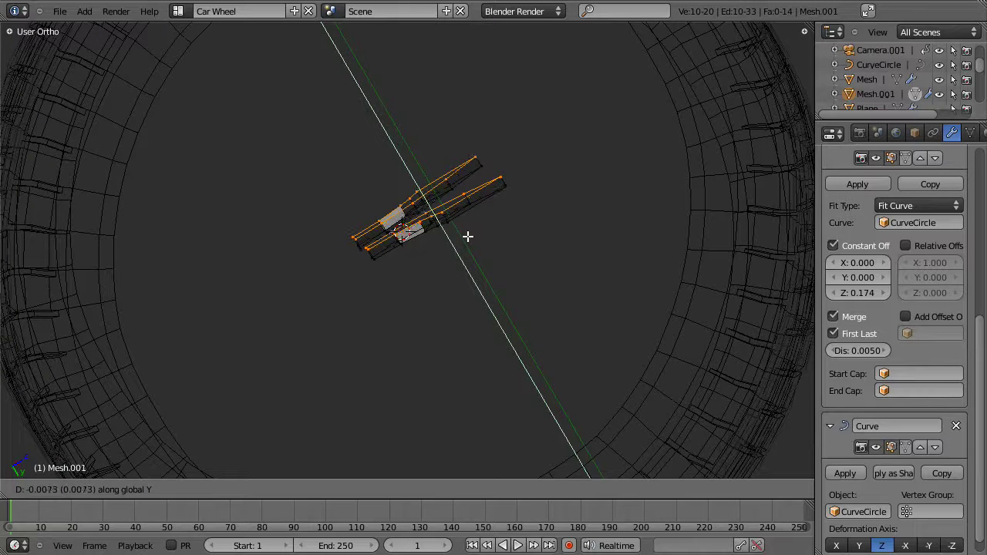
{"action": "left_click", "coordinate": [467, 236]}
{"action": "key", "text": "z"}
{"action": "scroll", "coordinate": [304, 236], "scroll_direction": "down", "scroll_amount": 4}
{"action": "middle_click_drag", "start_coordinate": [304, 236], "coordinate": [357, 298]}
{"action": "scroll", "coordinate": [339, 266], "scroll_direction": "up", "scroll_amount": 3}
{"action": "mouse_move", "coordinate": [347, 251]}
{"action": "middle_mouse_down", "text": "shift"}
{"action": "mouse_move", "coordinate": [374, 276]}
{"action": "mouse_move", "coordinate": [482, 304]}
{"action": "middle_mouse_up", "text": "shift"}
{"action": "key", "text": "Tab"}
{"action": "scroll", "coordinate": [373, 275], "scroll_direction": "down", "scroll_amount": 7}
{"action": "scroll", "coordinate": [482, 305], "scroll_direction": "up", "scroll_amount": 3}
{"action": "scroll", "coordinate": [486, 276], "scroll_direction": "up", "scroll_amount": 2}
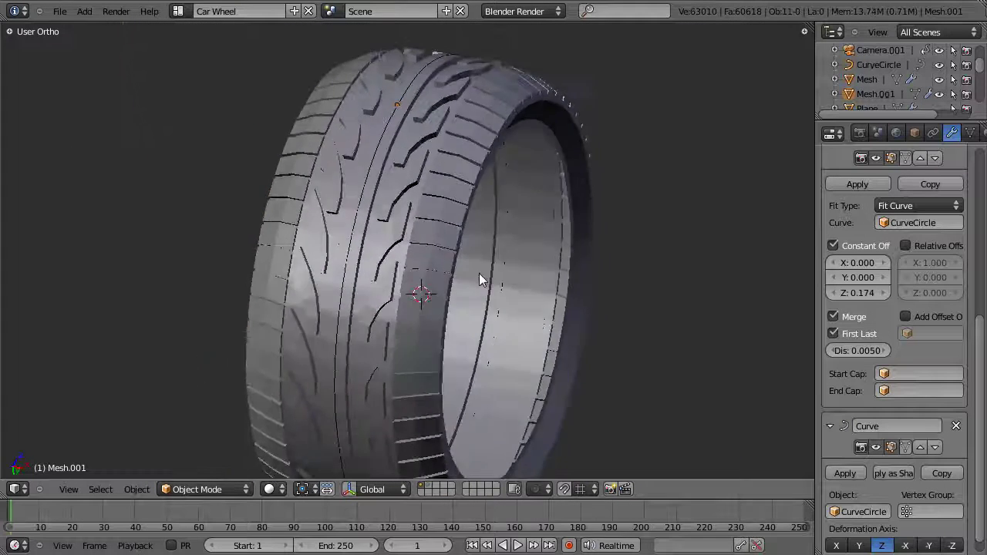
- Select the arrayed tread block object and collapse its Array, Curve and Mirror modifier settings
{"action": "right_click", "coordinate": [372, 347]}
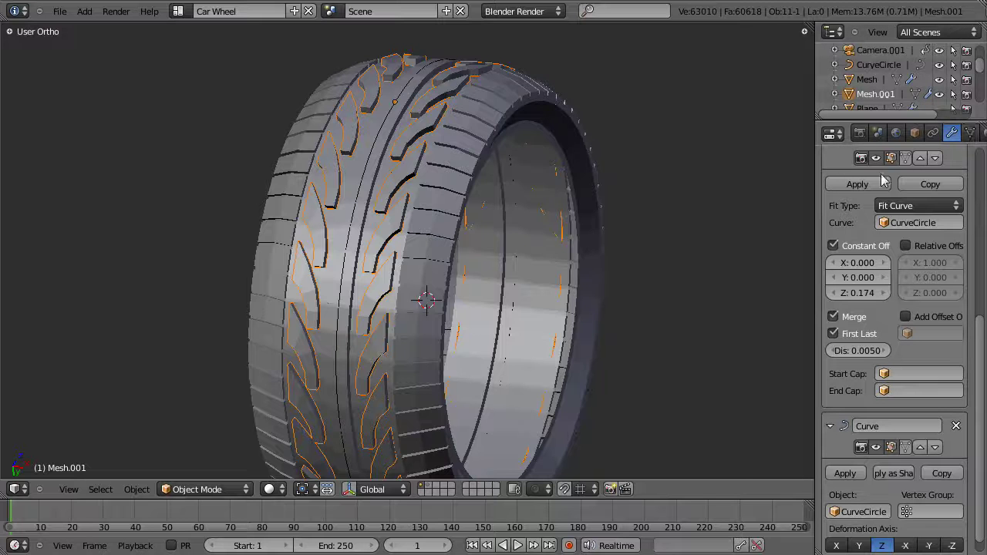
{"action": "scroll", "coordinate": [829, 331], "scroll_direction": "up", "scroll_amount": 2}
{"action": "left_click", "coordinate": [831, 183]}
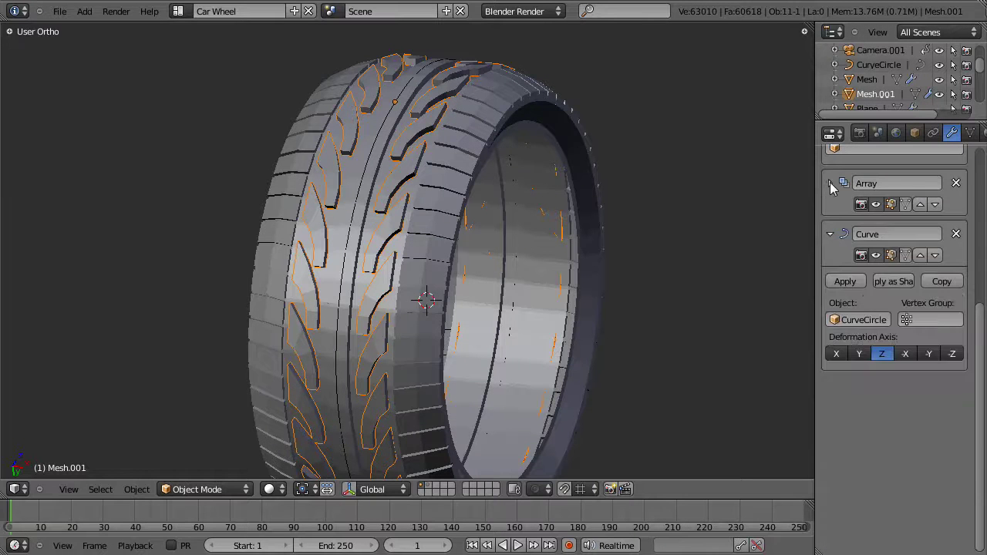
{"action": "left_click", "coordinate": [831, 235]}
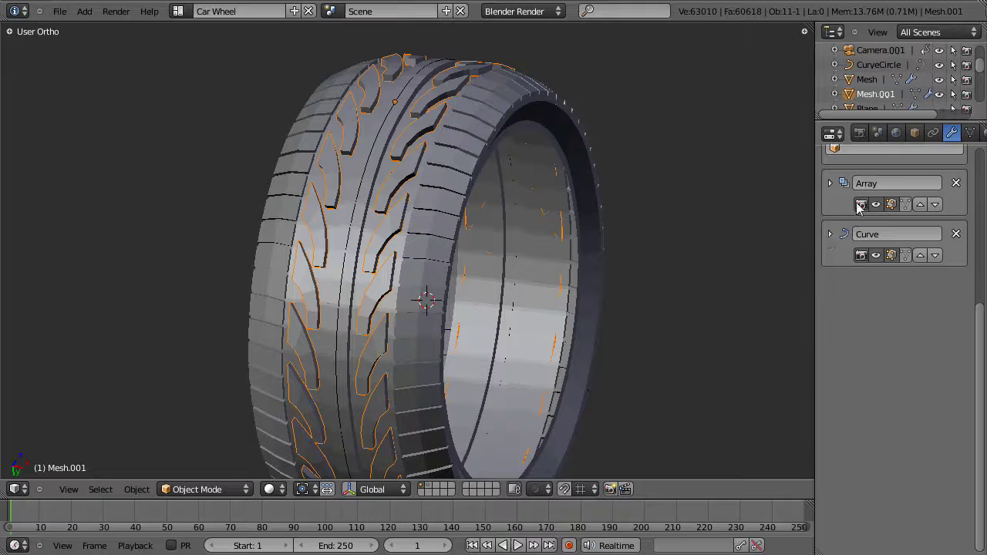
{"action": "scroll", "coordinate": [856, 220], "scroll_direction": "up", "scroll_amount": 5}
{"action": "scroll", "coordinate": [849, 202], "scroll_direction": "up", "scroll_amount": 3}
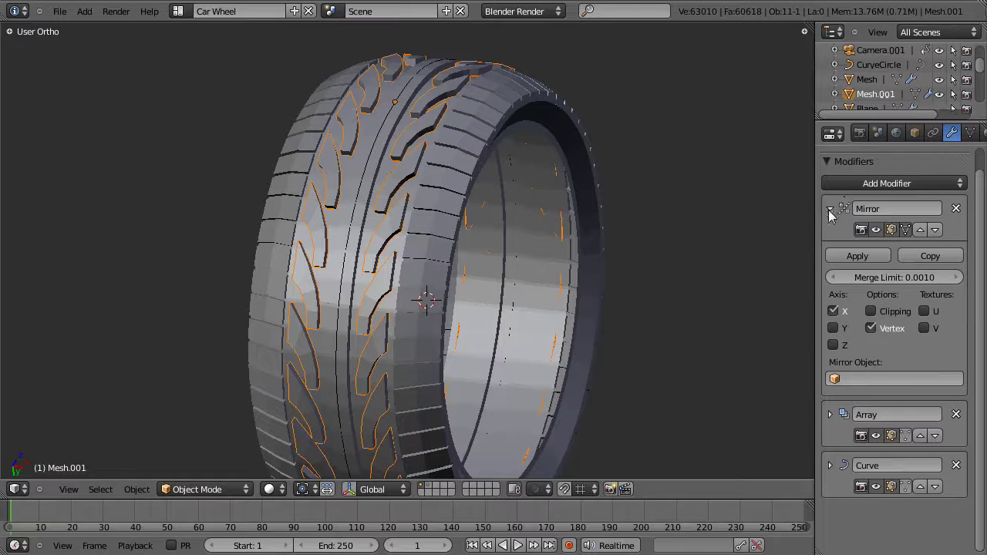
{"action": "left_click", "coordinate": [831, 212]}
- Add a Subdivision Surface modifier to the tread blocks and enable Optimal Display
{"action": "left_click", "coordinate": [879, 187]}
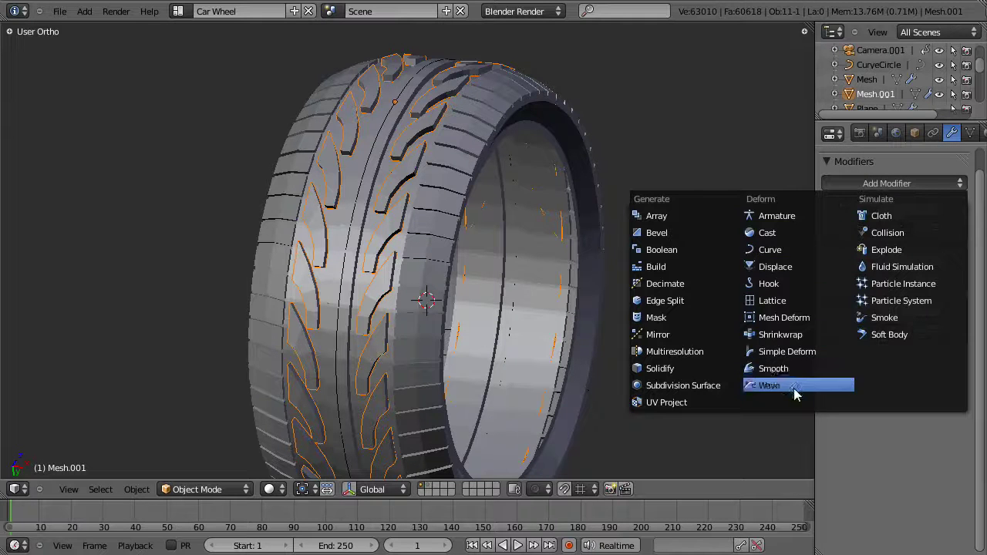
{"action": "left_click", "coordinate": [684, 386]}
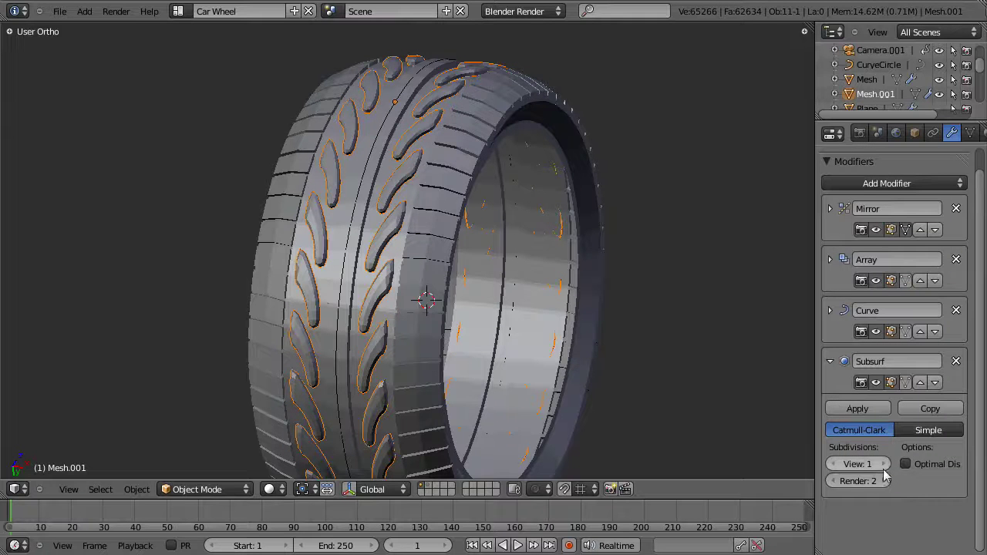
{"action": "middle_click_drag", "start_coordinate": [378, 383], "coordinate": [412, 290], "text": "shift"}
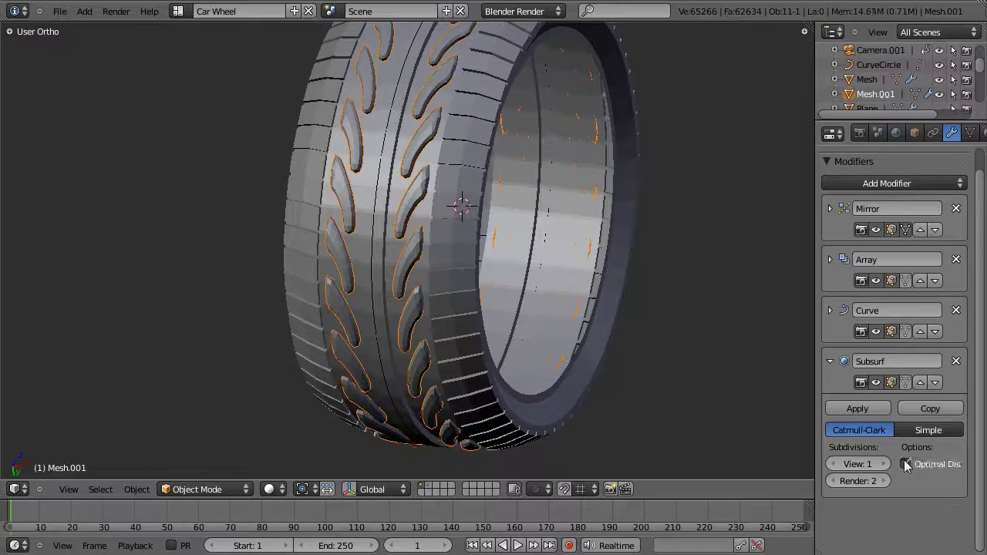
{"action": "left_click", "coordinate": [906, 464]}
- In Edit Mode, add an edge loop close to the tread block's blunt end and another close to its pointed end
{"action": "scroll", "coordinate": [412, 294], "scroll_direction": "up", "scroll_amount": 3}
{"action": "key", "text": "Tab"}
{"action": "scroll", "coordinate": [368, 284], "scroll_direction": "up", "scroll_amount": 4}
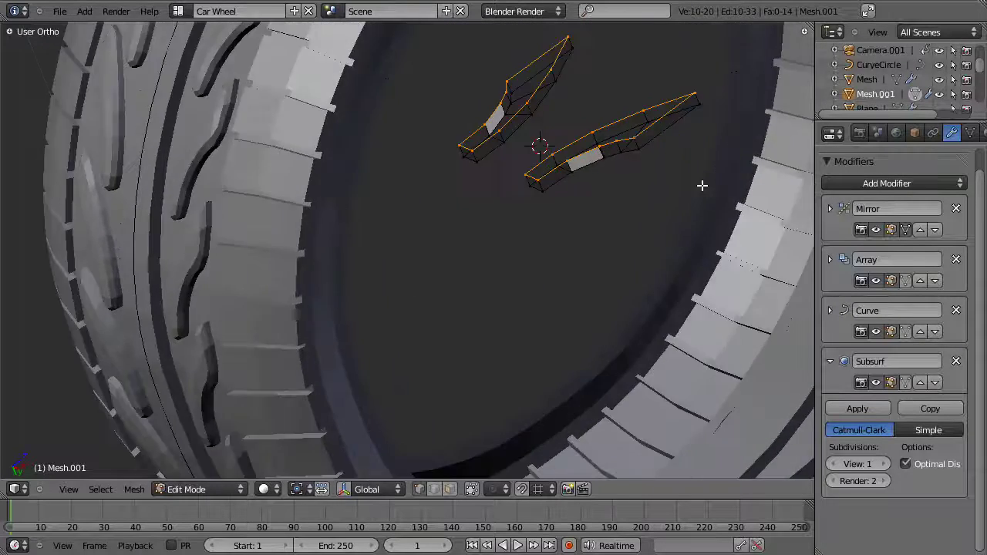
{"action": "middle_click_drag", "start_coordinate": [702, 185], "coordinate": [539, 155]}
{"action": "left_click", "coordinate": [535, 156]}
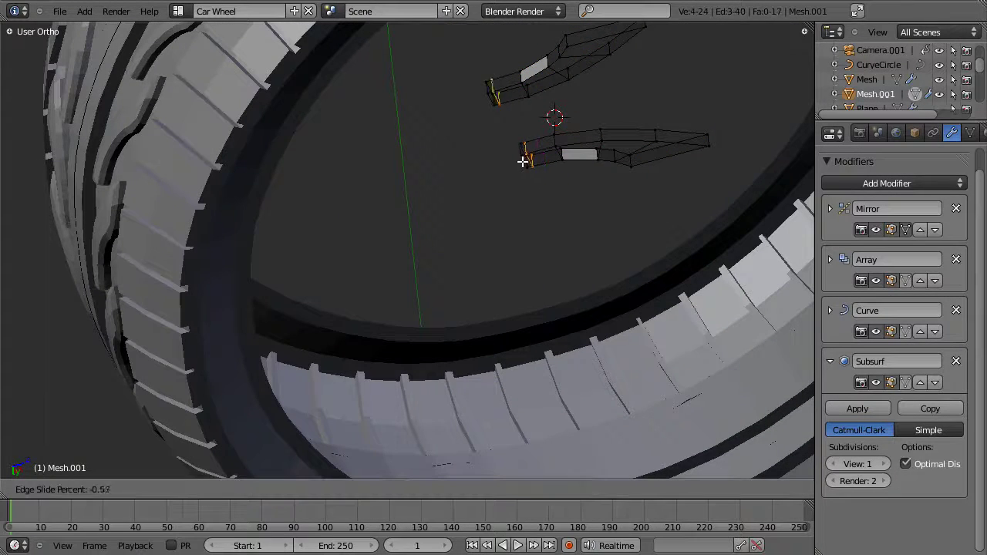
{"action": "left_click", "coordinate": [522, 161]}
{"action": "key", "text": "ctrl+r"}
{"action": "left_click", "coordinate": [679, 132]}
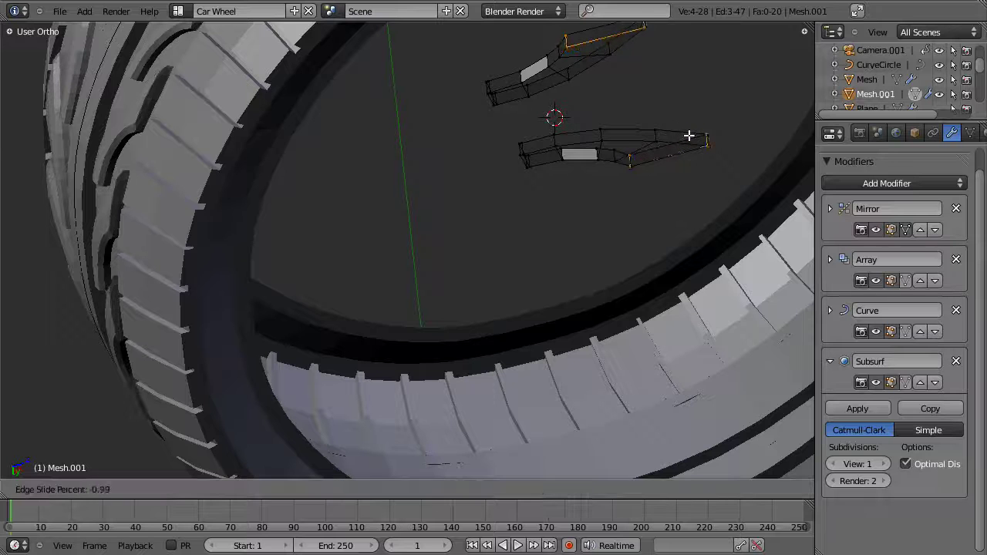
{"action": "left_click", "coordinate": [686, 136]}
- Add two lengthwise edge loops along the tread block, sliding each toward a long edge to sharpen it
{"action": "key", "text": "ctrl+r"}
{"action": "left_click", "coordinate": [677, 150]}
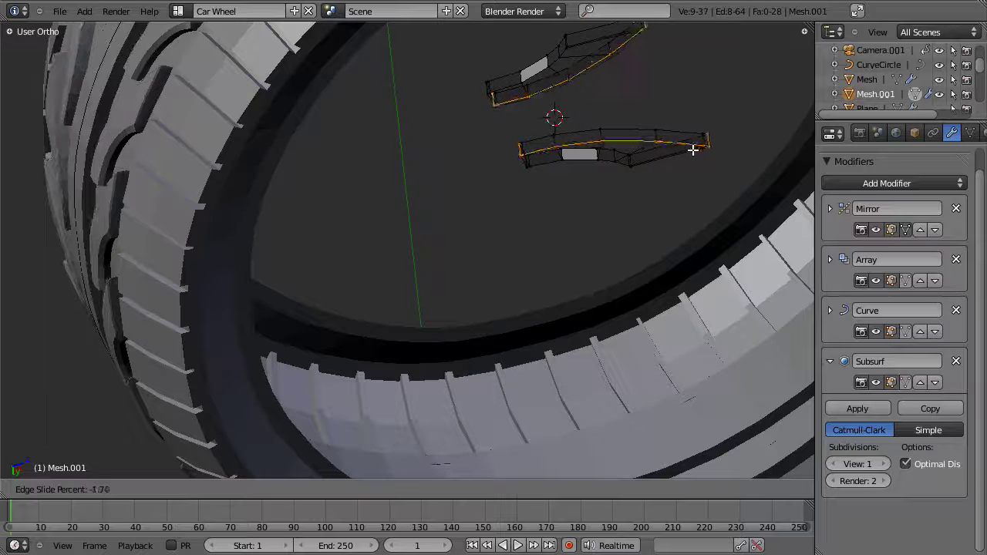
{"action": "left_click", "coordinate": [684, 152]}
{"action": "key", "text": "ctrl+r"}
{"action": "left_click", "coordinate": [671, 158]}
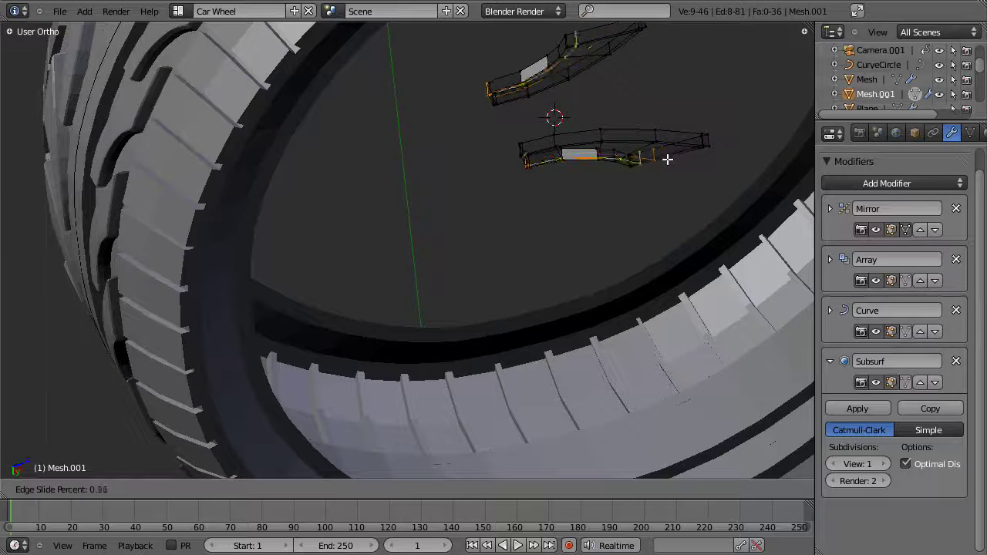
{"action": "left_click", "coordinate": [669, 162]}
- Apply smooth shading to the entire tread block mesh and leave Edit Mode
{"action": "middle_click_drag", "start_coordinate": [372, 297], "coordinate": [469, 280]}
{"action": "key", "text": "a"}
{"action": "key", "text": "w"}
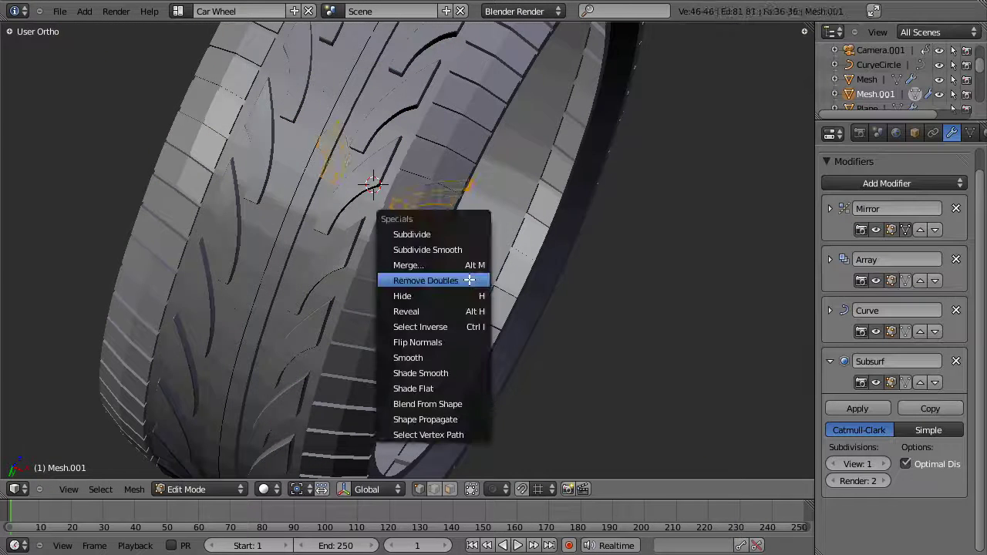
{"action": "left_click", "coordinate": [447, 373]}
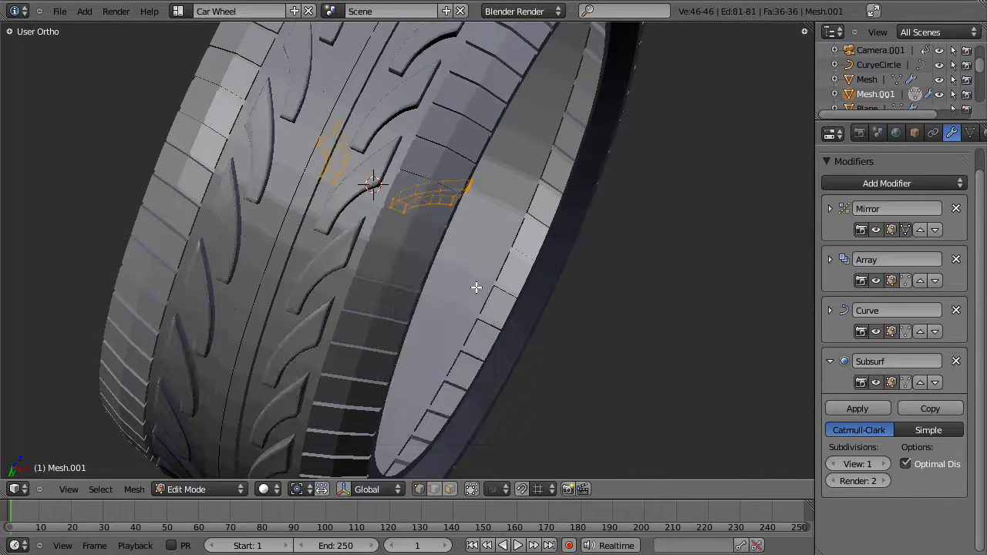
{"action": "key", "text": "Tab"}
- Open the main tire section in Edit Mode, collapse its modifiers and add a Subdivision Surface modifier with Optimal Display enabled
{"action": "right_click", "coordinate": [410, 270]}
{"action": "key", "text": "Tab"}
{"action": "scroll", "coordinate": [461, 300], "scroll_direction": "down", "scroll_amount": 4}
{"action": "middle_click_drag", "start_coordinate": [464, 289], "coordinate": [486, 258]}
{"action": "scroll", "coordinate": [408, 97], "scroll_direction": "up", "scroll_amount": 3}
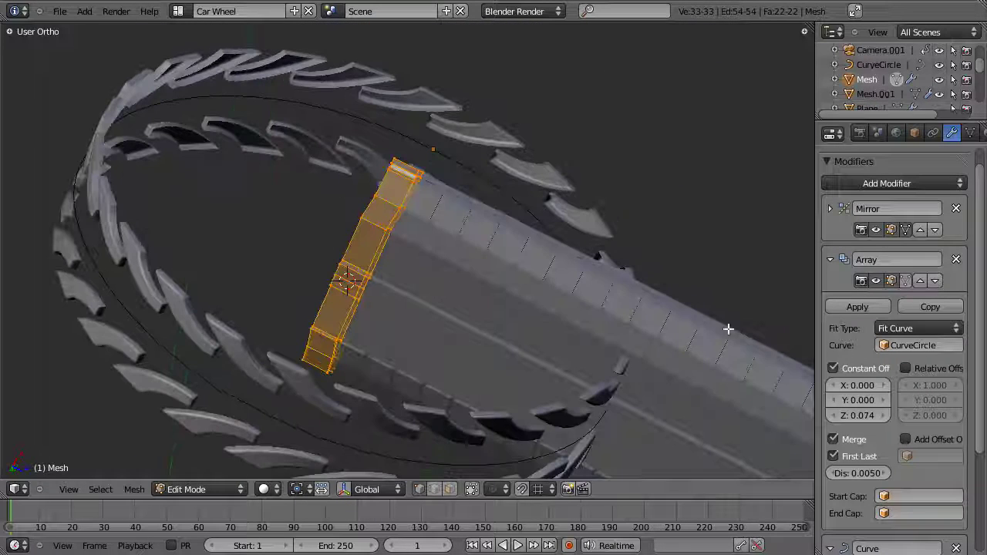
{"action": "left_click", "coordinate": [831, 260]}
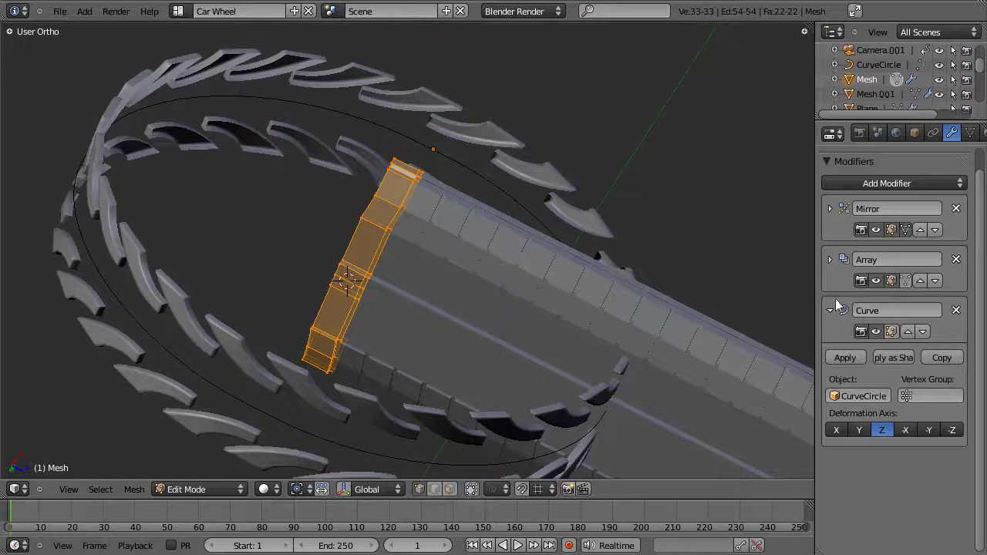
{"action": "left_click", "coordinate": [831, 309]}
{"action": "left_click", "coordinate": [861, 185]}
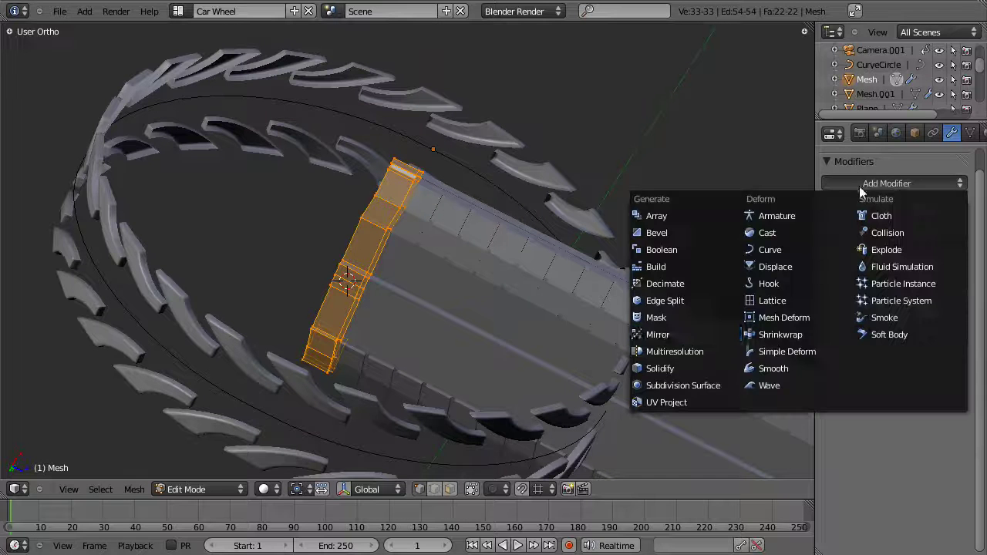
{"action": "left_click", "coordinate": [716, 382]}
{"action": "left_click", "coordinate": [906, 464]}
- Add edge loops on the tire section's center rib and at both ends of the adjoining tread strip, slid close to their borders
{"action": "scroll", "coordinate": [419, 254], "scroll_direction": "up", "scroll_amount": 8}
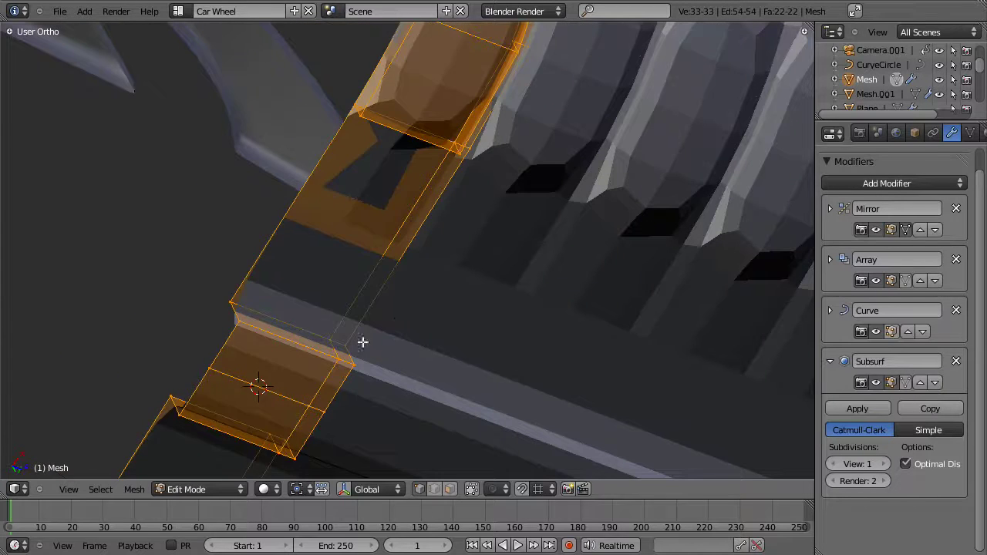
{"action": "key", "text": "a"}
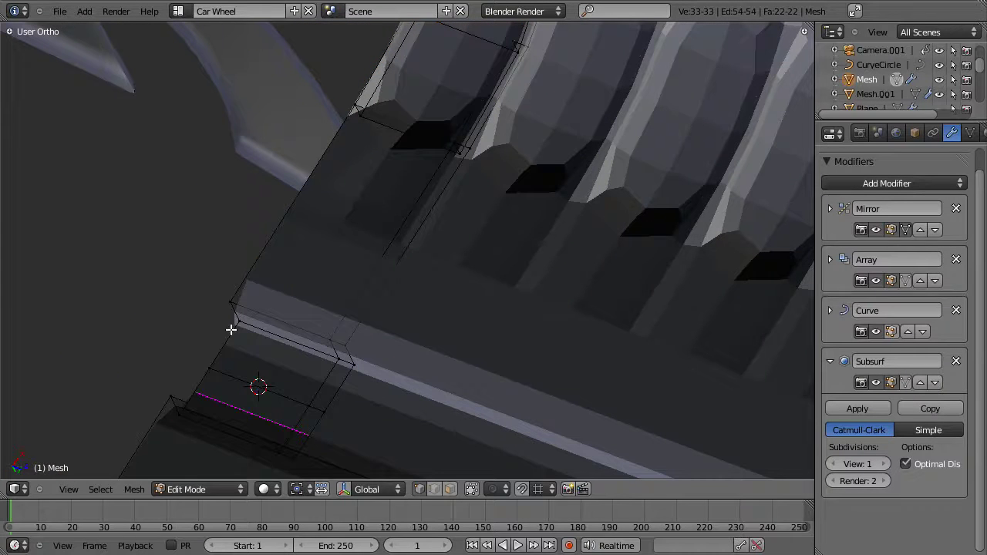
{"action": "left_click", "coordinate": [199, 394]}
{"action": "left_click", "coordinate": [199, 412]}
{"action": "middle_click_drag", "start_coordinate": [198, 412], "coordinate": [484, 260]}
{"action": "scroll", "coordinate": [463, 286], "scroll_direction": "up", "scroll_amount": 6}
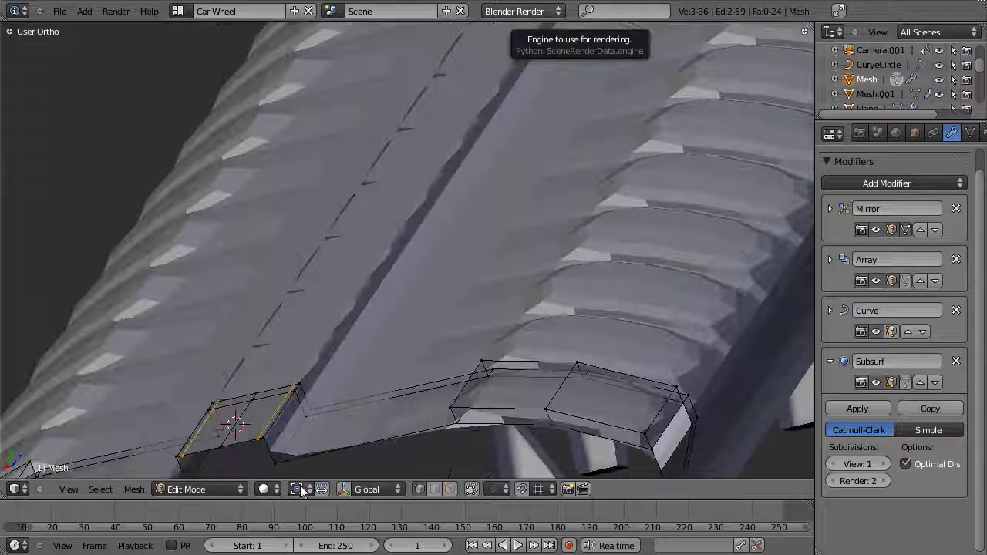
{"action": "left_click", "coordinate": [376, 403]}
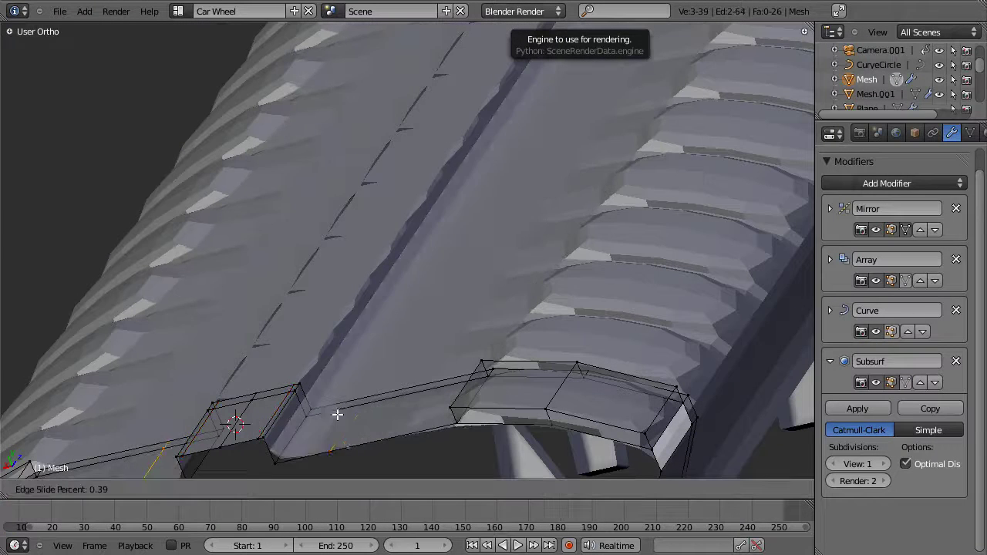
{"action": "left_click", "coordinate": [288, 422]}
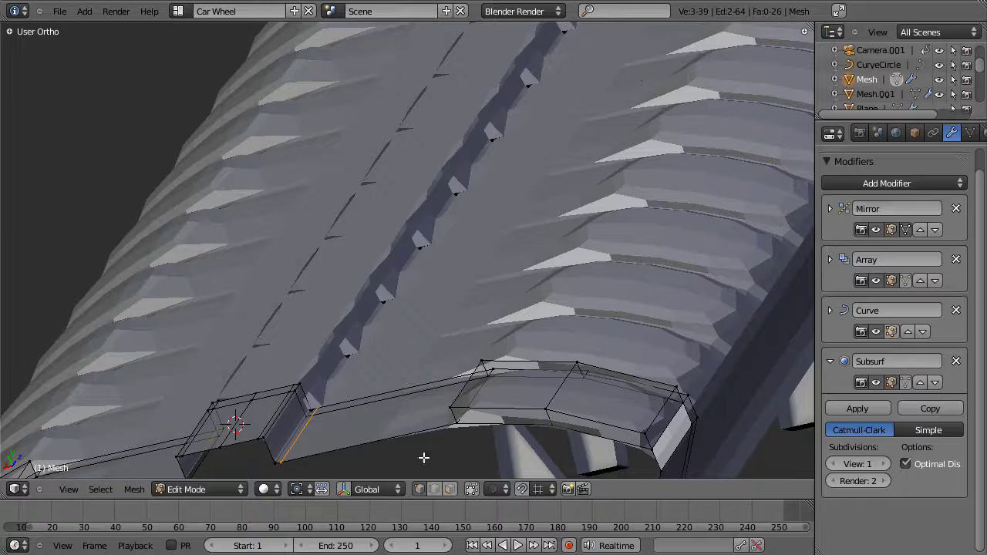
{"action": "key", "text": "ctrl+r"}
{"action": "left_click", "coordinate": [423, 382]}
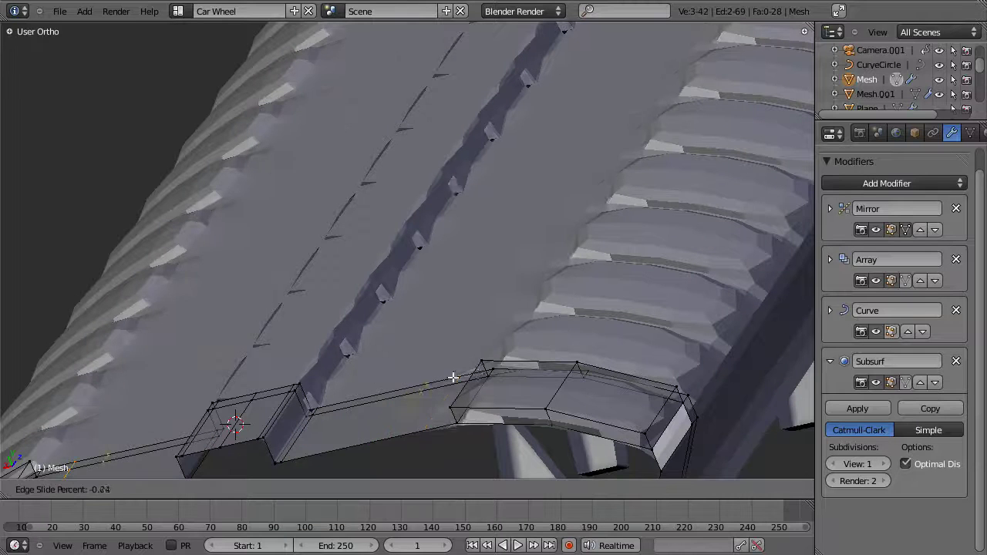
{"action": "left_click", "coordinate": [509, 368]}
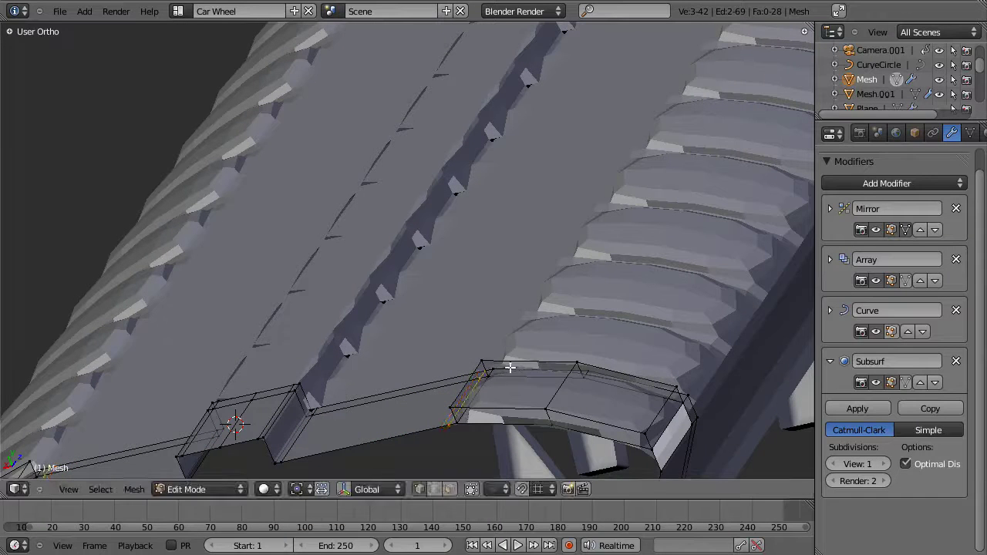
- Add two edge loops following the tread profile, placed close to the tire section's opposite side edges
{"action": "left_click", "coordinate": [557, 388]}
{"action": "left_click", "coordinate": [579, 374]}
{"action": "key", "text": "ctrl+r"}
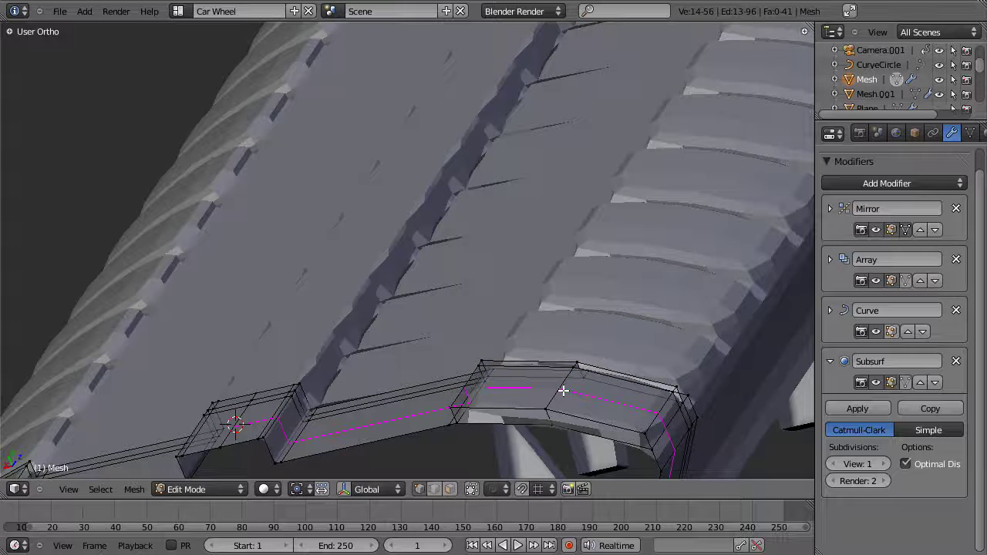
{"action": "left_click", "coordinate": [563, 392]}
{"action": "left_click", "coordinate": [554, 408]}
- Add edge loops across the raised outer tread near its inner edge and near the shoulder
{"action": "key", "text": "ctrl+r"}
{"action": "left_click", "coordinate": [510, 408]}
{"action": "left_click", "coordinate": [577, 397]}
{"action": "left_click", "coordinate": [619, 422]}
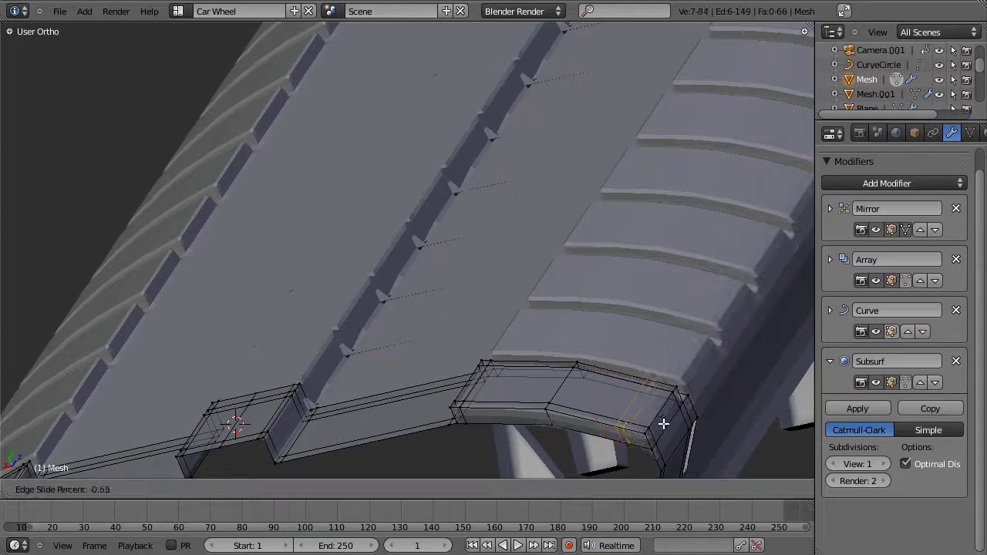
{"action": "left_click", "coordinate": [667, 424]}
- Add an edge loop across the tire section's sidewall and slide it down to the lower bend
{"action": "middle_click_drag", "start_coordinate": [667, 424], "coordinate": [471, 187]}
{"action": "scroll", "coordinate": [611, 262], "scroll_direction": "up", "scroll_amount": 3}
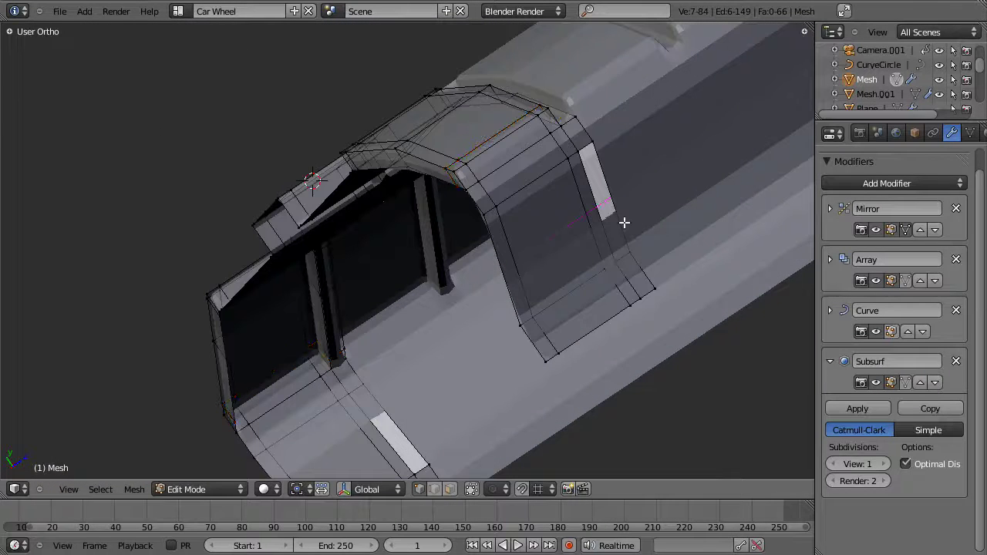
{"action": "left_click", "coordinate": [631, 244]}
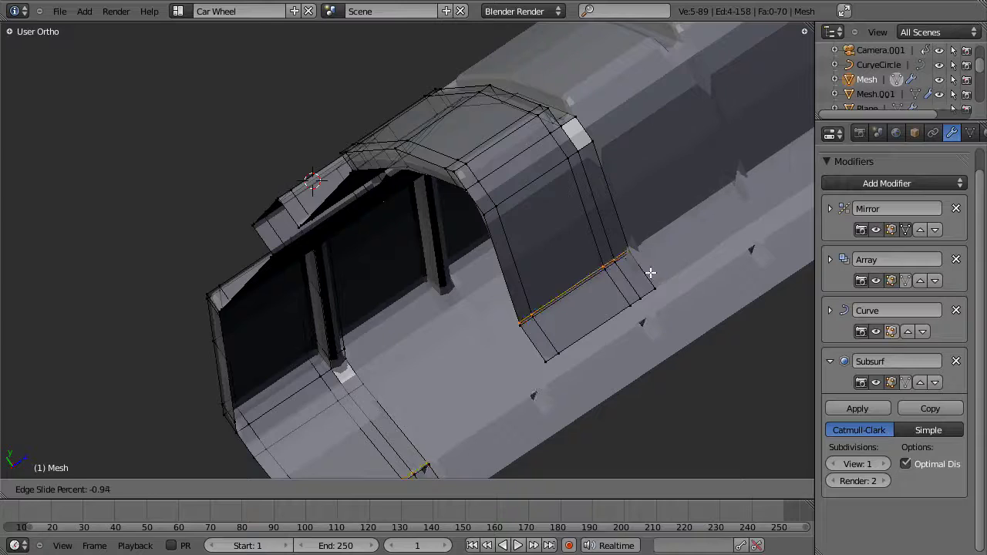
{"action": "left_click", "coordinate": [650, 273]}
- Apply smooth shading to the whole tire section mesh and return to Object Mode
{"action": "key", "text": "a"}
{"action": "key", "text": "w"}
{"action": "left_click", "coordinate": [650, 273]}
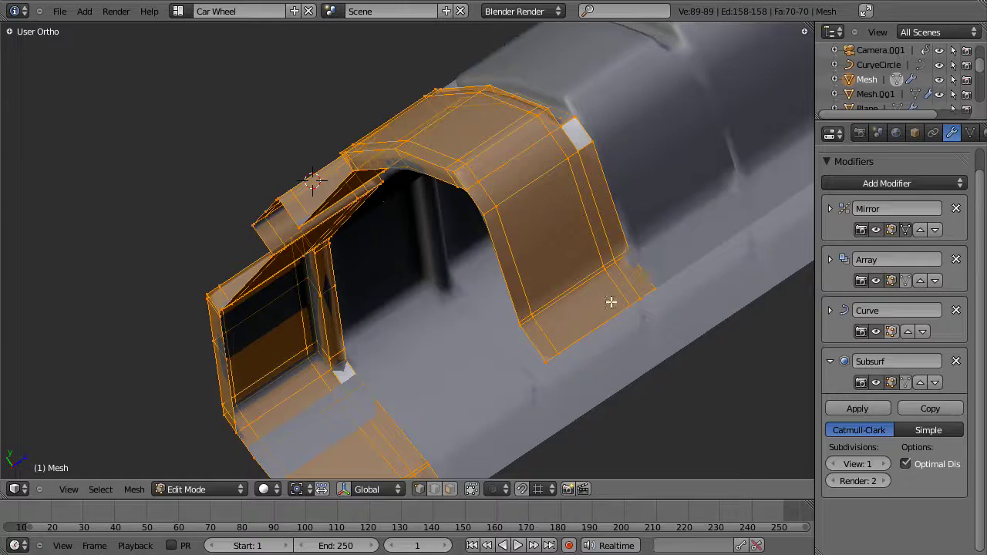
{"action": "scroll", "coordinate": [611, 302], "scroll_direction": "down", "scroll_amount": 3}
{"action": "key", "text": "Tab"}
- Examine the smoothed tire's tread, shoulder and inner rim from several angles for shading flaws
{"action": "scroll", "coordinate": [463, 278], "scroll_direction": "down", "scroll_amount": 5}
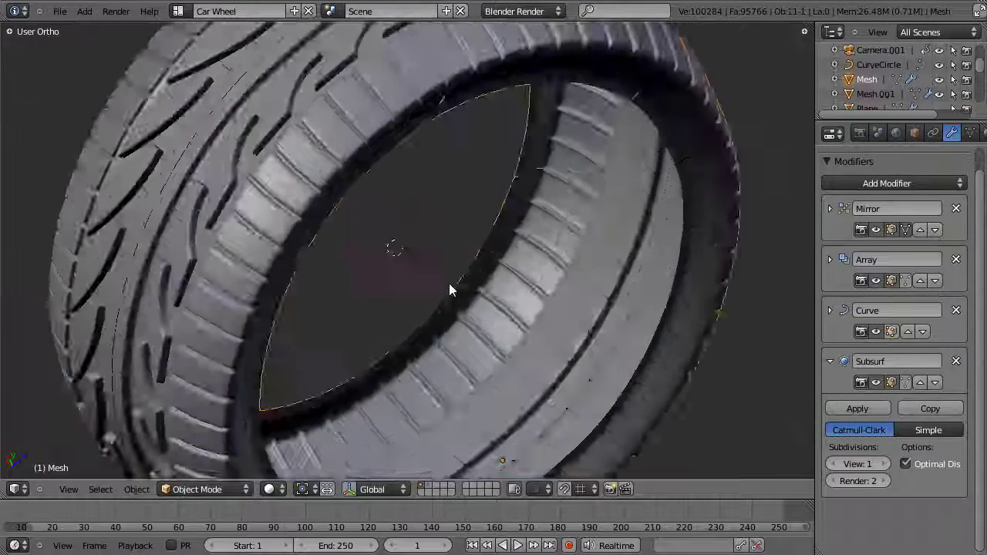
{"action": "key", "text": "a"}
{"action": "scroll", "coordinate": [451, 293], "scroll_direction": "down", "scroll_amount": 2}
{"action": "middle_click_drag", "start_coordinate": [451, 297], "coordinate": [551, 247]}
{"action": "scroll", "coordinate": [589, 310], "scroll_direction": "down", "scroll_amount": 3}
{"action": "scroll", "coordinate": [346, 212], "scroll_direction": "up", "scroll_amount": 5}
{"action": "right_click", "coordinate": [429, 302]}
{"action": "key", "text": "Tab"}
{"action": "middle_click_drag", "start_coordinate": [437, 259], "coordinate": [441, 293]}
{"action": "key", "text": "Tab"}
{"action": "scroll", "coordinate": [440, 293], "scroll_direction": "up", "scroll_amount": 2}
{"action": "middle_click_drag", "start_coordinate": [740, 405], "coordinate": [515, 319], "text": "shift"}
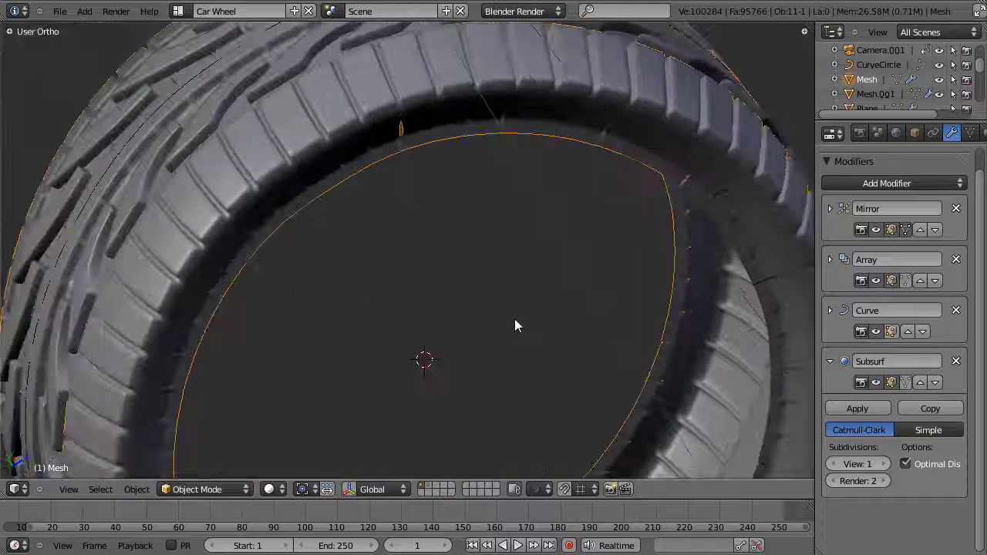
- Slide the selected sidewall edge loop slightly upward from the lower bend of the tire section
{"action": "key", "text": "Tab"}
{"action": "scroll", "coordinate": [432, 266], "scroll_direction": "up", "scroll_amount": 3}
{"action": "middle_click_drag", "start_coordinate": [433, 266], "coordinate": [472, 291]}
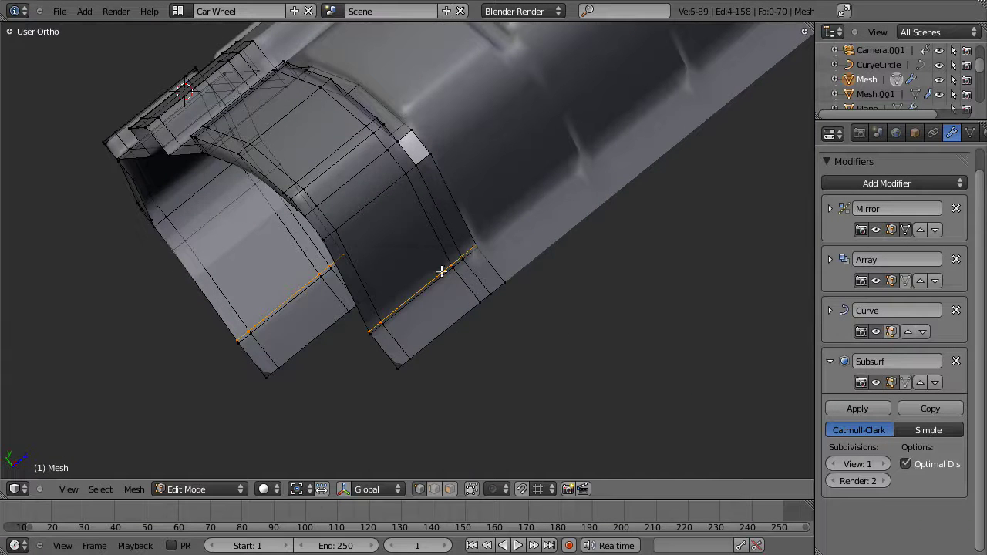
{"action": "key", "text": "ctrl+e"}
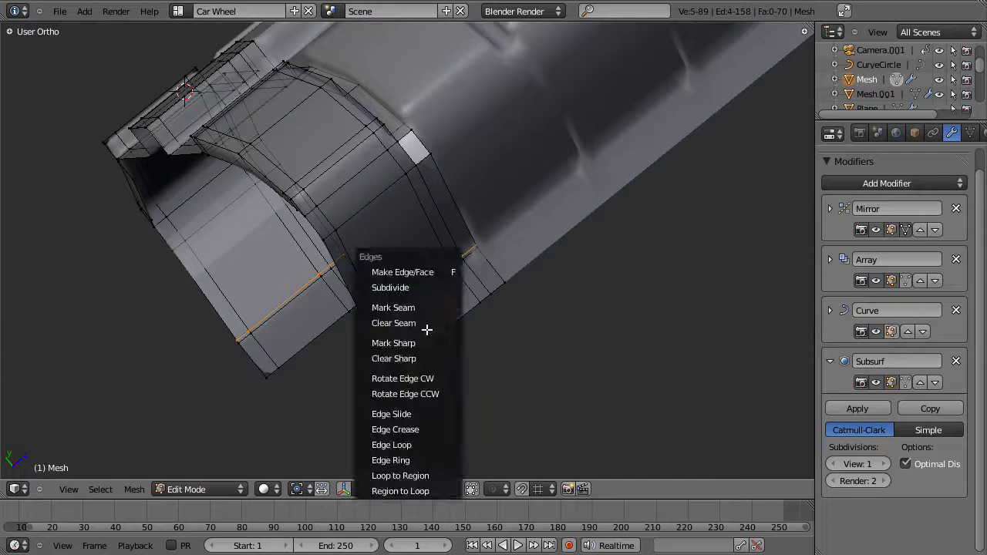
{"action": "left_click", "coordinate": [433, 416]}
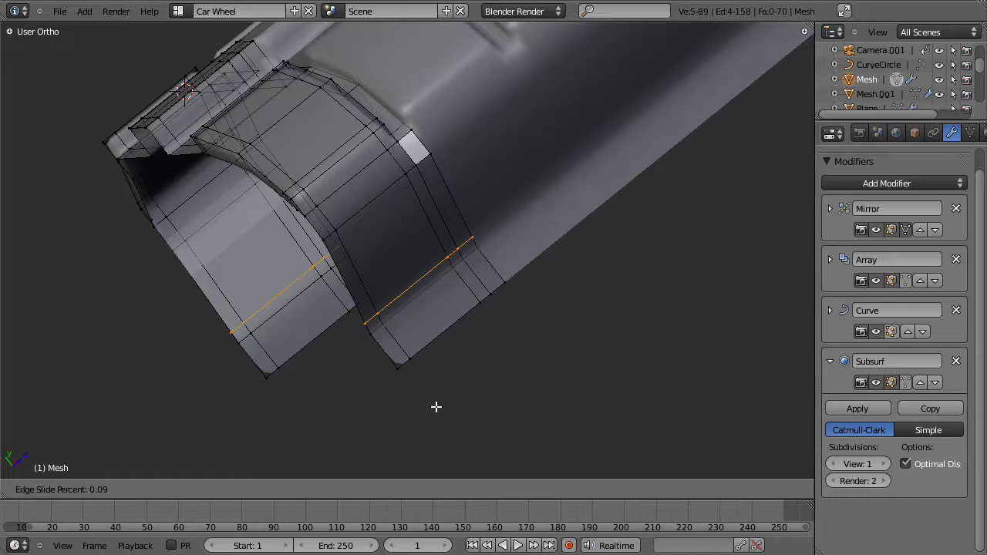
{"action": "left_click", "coordinate": [450, 340]}
- Add another edge loop between the lower bend and the rim edge, slide it into place, and return to Object Mode
{"action": "key", "text": "g"}
{"action": "key", "text": "g"}
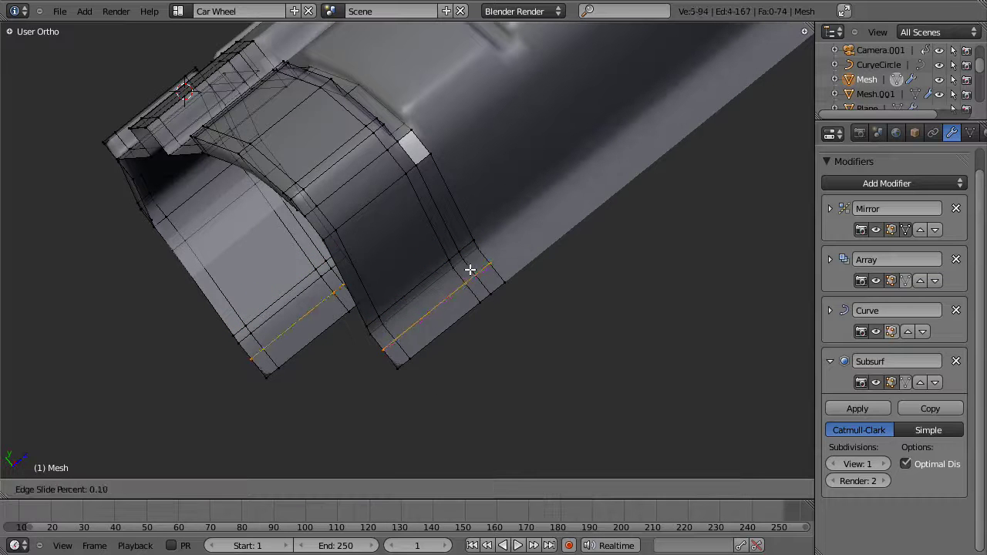
{"action": "left_click", "coordinate": [475, 278]}
{"action": "key", "text": "Tab"}
- Examine the tire's inner rim edge for dark seams between the arrayed sections
{"action": "scroll", "coordinate": [489, 296], "scroll_direction": "down", "scroll_amount": 10}
{"action": "middle_click_drag", "start_coordinate": [431, 236], "coordinate": [435, 324]}
{"action": "scroll", "coordinate": [483, 295], "scroll_direction": "up", "scroll_amount": 5}
{"action": "middle_click_drag", "start_coordinate": [483, 296], "coordinate": [395, 367]}
{"action": "scroll", "coordinate": [395, 361], "scroll_direction": "up", "scroll_amount": 4}
{"action": "middle_click_drag", "start_coordinate": [514, 208], "coordinate": [489, 258], "text": "shift"}
{"action": "scroll", "coordinate": [489, 259], "scroll_direction": "up", "scroll_amount": 2}
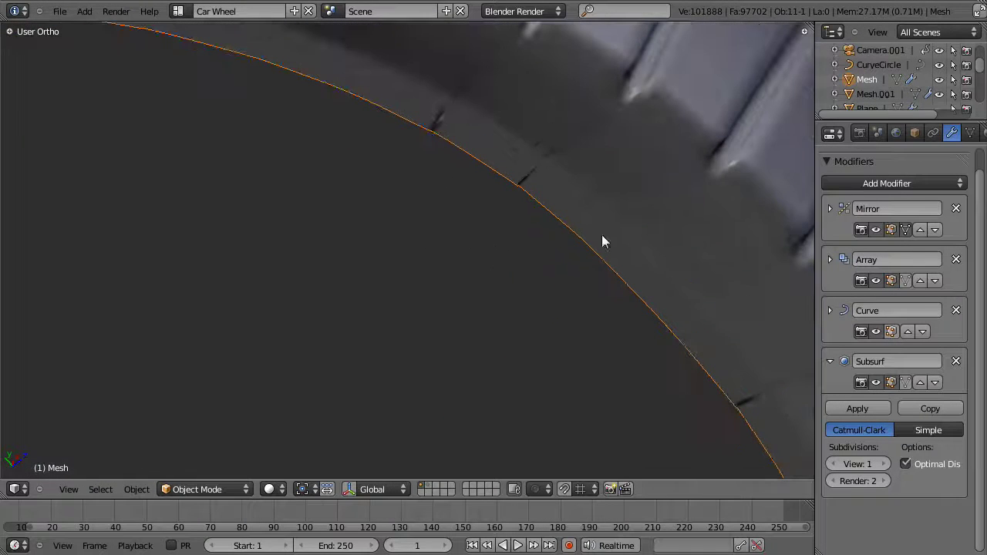
- Try a merge distance of 0.0075 in the tire section's Array modifier
{"action": "left_click", "coordinate": [831, 361]}
{"action": "left_click", "coordinate": [830, 310]}
{"action": "left_click", "coordinate": [830, 310]}
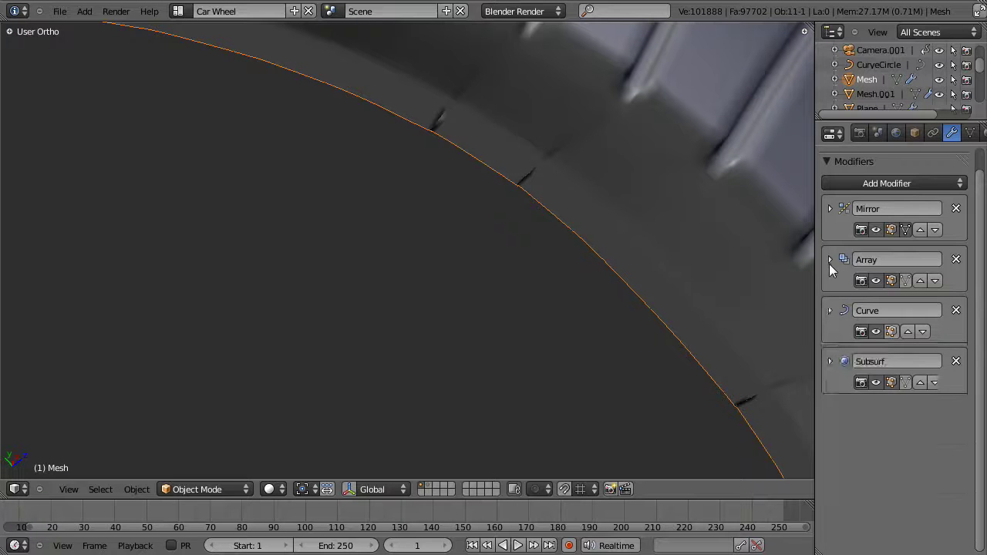
{"action": "left_click", "coordinate": [829, 260]}
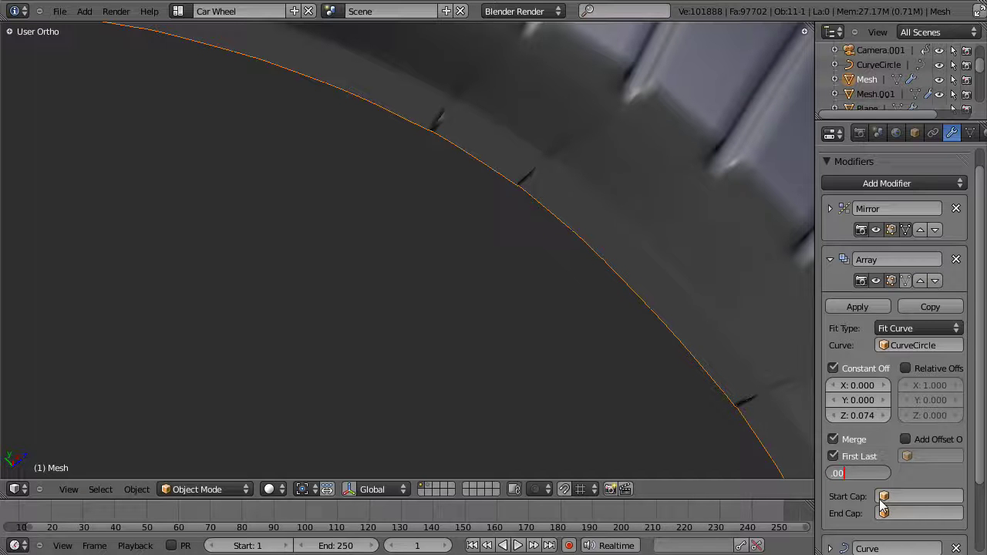
{"action": "key", "text": "Return"}
{"action": "scroll", "coordinate": [654, 374], "scroll_direction": "down", "scroll_amount": 4}
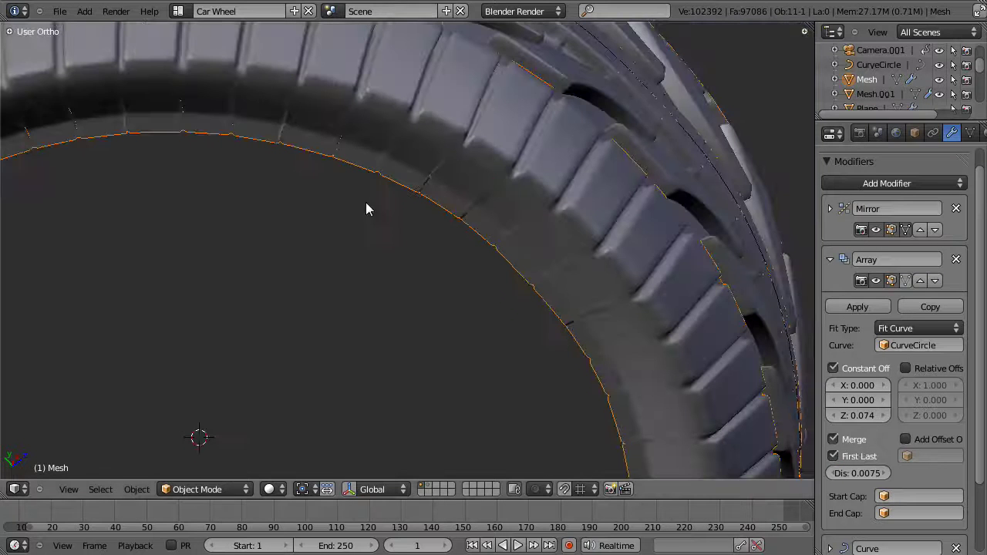
- Try merge distances of 0.0175 and 0.0025 in the Array modifier, checking the whole tire's surface
{"action": "left_click", "coordinate": [877, 474]}
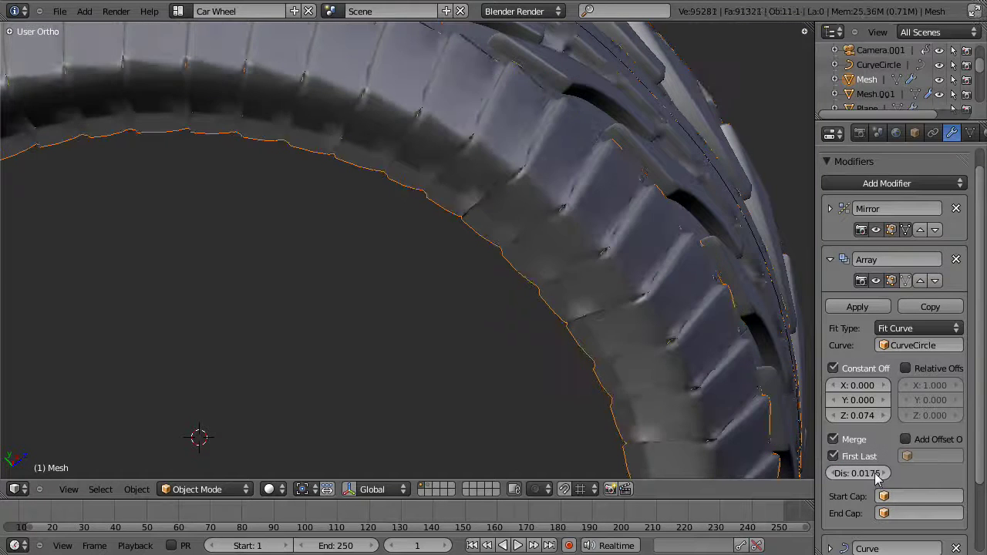
{"action": "left_click", "coordinate": [876, 474]}
{"action": "key", "text": "BackSpace"}
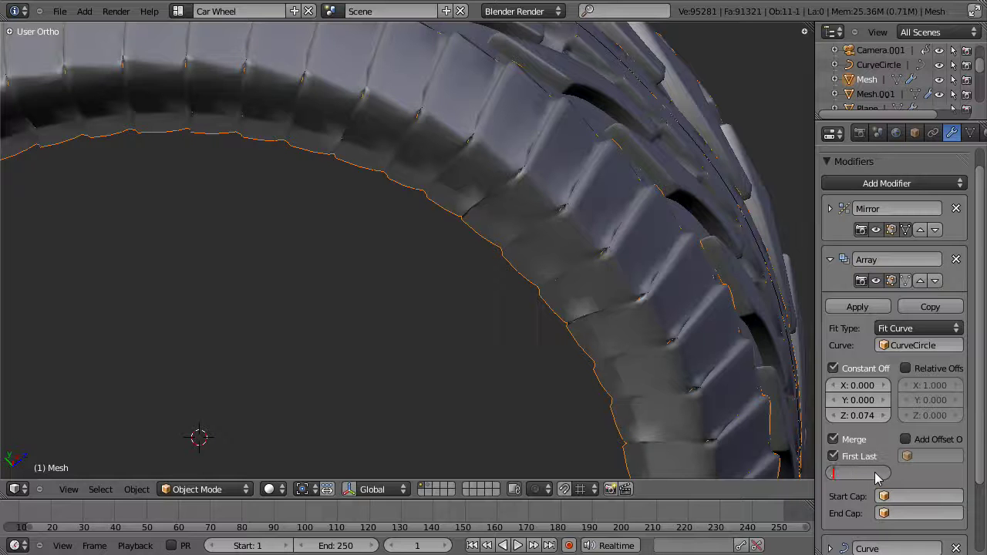
{"action": "key", "text": "Return"}
{"action": "scroll", "coordinate": [268, 283], "scroll_direction": "down", "scroll_amount": 5}
{"action": "middle_click_drag", "start_coordinate": [269, 283], "coordinate": [387, 195]}
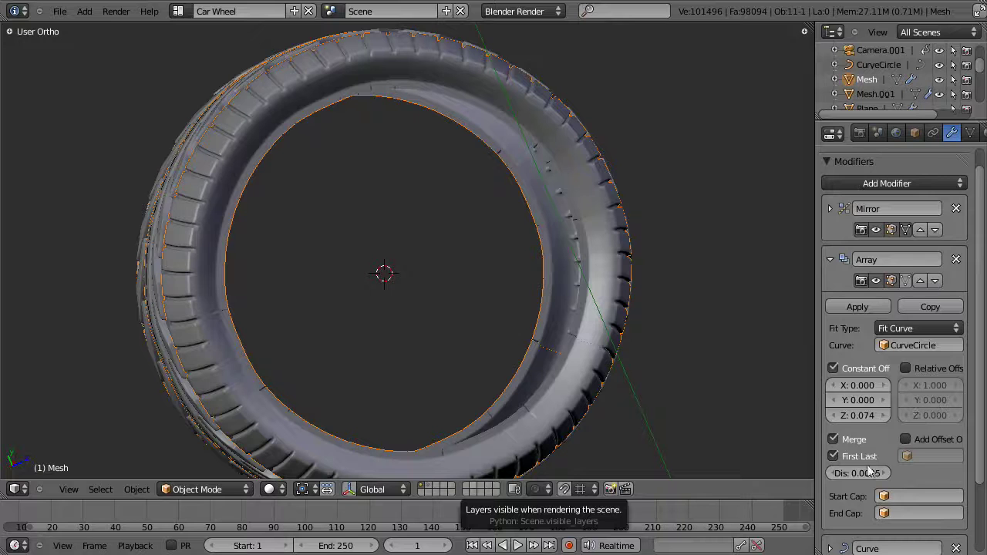
- Set the Array modifier's merge distance to 0.001
{"action": "left_click", "coordinate": [885, 473]}
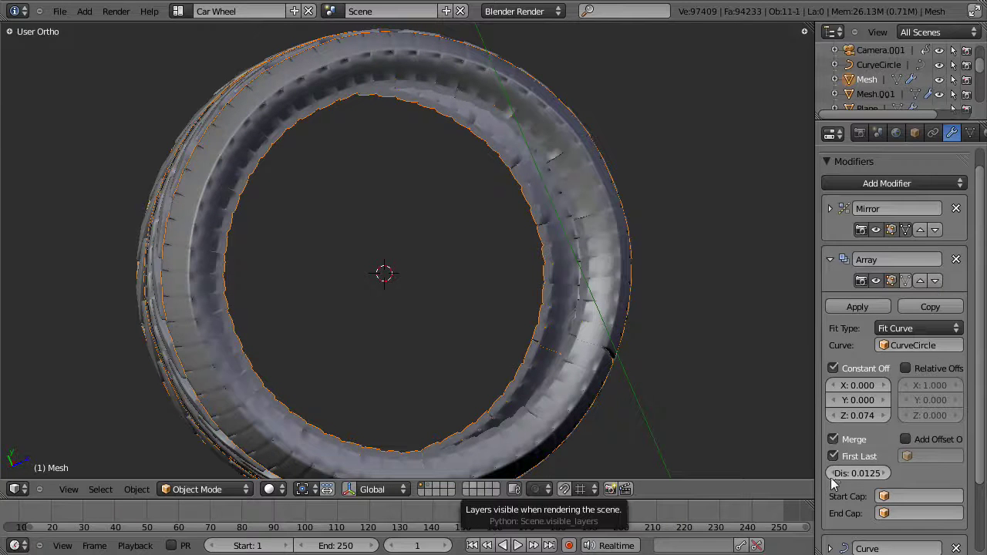
{"action": "left_click", "coordinate": [832, 477]}
{"action": "left_click", "coordinate": [832, 477]}
{"action": "left_click", "coordinate": [878, 478]}
{"action": "type", "text": ".0"}
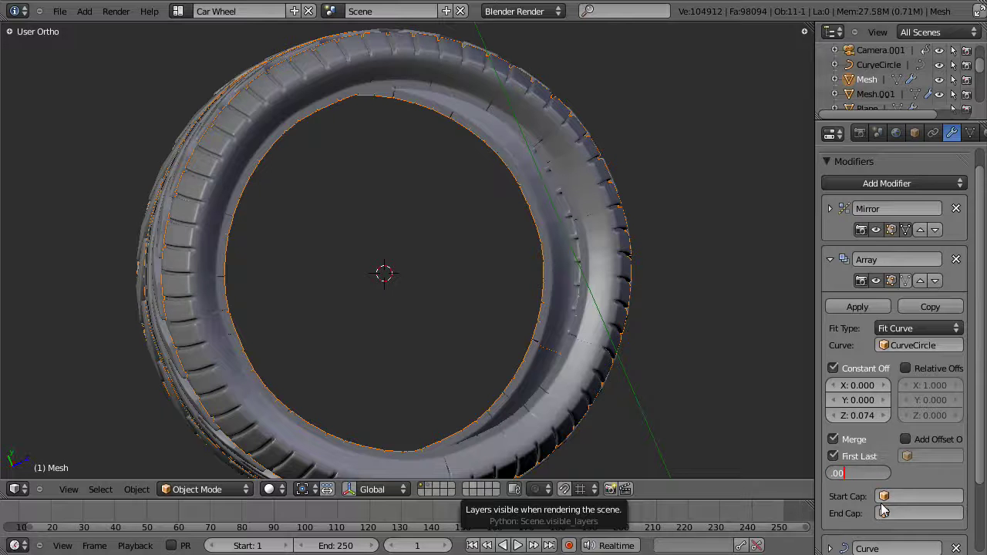
{"action": "type", "text": ".001"}
{"action": "key", "text": "Return"}
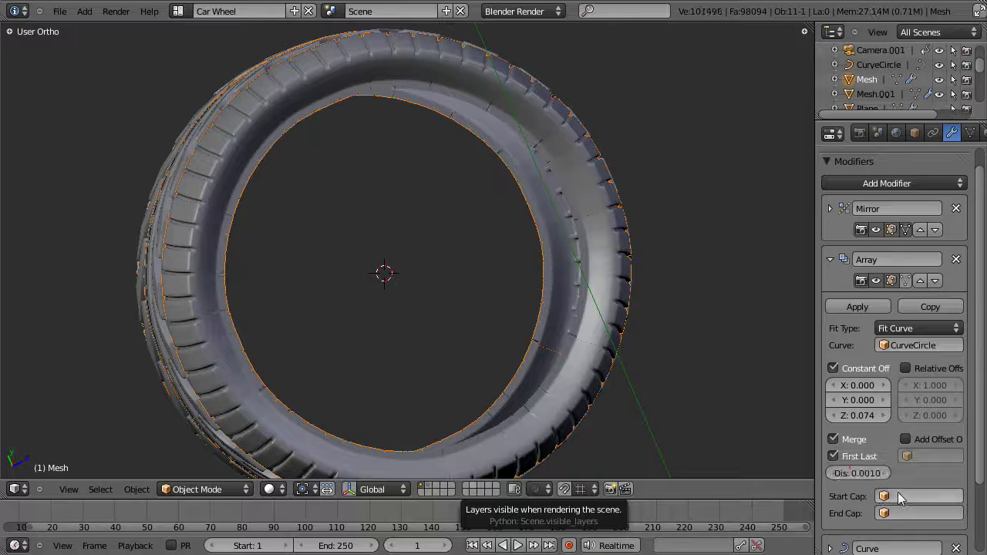
- Examine the tire's inner rim and its base section mesh up close for remaining seams and shading flaws
{"action": "middle_click_drag", "start_coordinate": [270, 113], "coordinate": [536, 412]}
{"action": "scroll", "coordinate": [432, 347], "scroll_direction": "up", "scroll_amount": 4}
{"action": "scroll", "coordinate": [453, 287], "scroll_direction": "up", "scroll_amount": 5}
{"action": "scroll", "coordinate": [538, 411], "scroll_direction": "up", "scroll_amount": 3}
{"action": "key", "text": "Tab"}
{"action": "key", "text": "a"}
{"action": "key", "text": "a"}
{"action": "scroll", "coordinate": [493, 357], "scroll_direction": "down", "scroll_amount": 6}
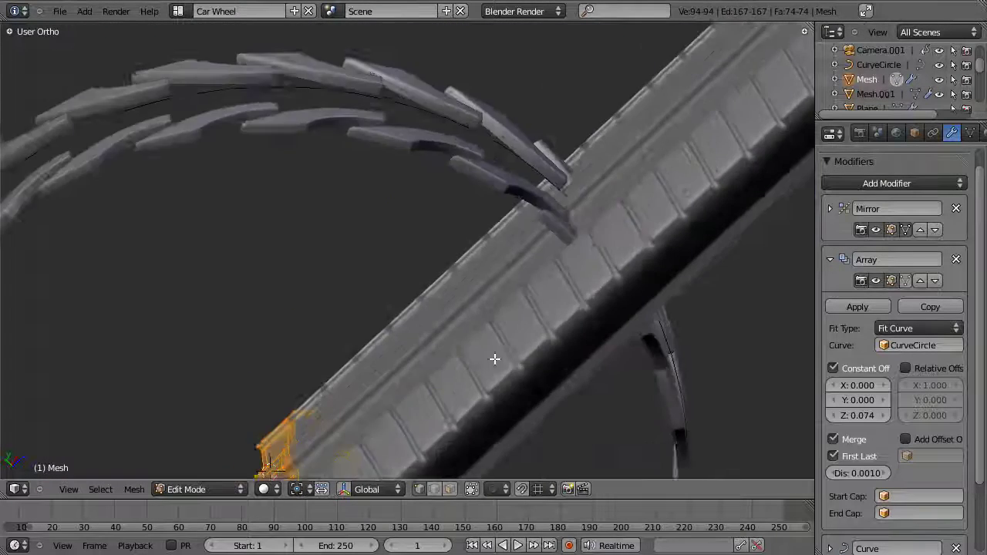
{"action": "key", "text": "Tab"}
{"action": "scroll", "coordinate": [410, 357], "scroll_direction": "up", "scroll_amount": 4}
{"action": "middle_click_drag", "start_coordinate": [416, 381], "coordinate": [406, 246]}
{"action": "scroll", "coordinate": [474, 298], "scroll_direction": "down", "scroll_amount": 2}
{"action": "key", "text": "a"}
{"action": "scroll", "coordinate": [518, 252], "scroll_direction": "up", "scroll_amount": 3}
{"action": "scroll", "coordinate": [493, 251], "scroll_direction": "down", "scroll_amount": 3}
{"action": "scroll", "coordinate": [540, 298], "scroll_direction": "down", "scroll_amount": 4}
{"action": "scroll", "coordinate": [606, 264], "scroll_direction": "up", "scroll_amount": 6}
{"action": "key", "text": "Tab"}
{"action": "scroll", "coordinate": [436, 250], "scroll_direction": "down", "scroll_amount": 7}
{"action": "key", "text": "Tab"}
- Compare the tire's wireframe with the wheel reference image in the right and front views
{"action": "key", "text": "KP_3"}
{"action": "key", "text": "z"}
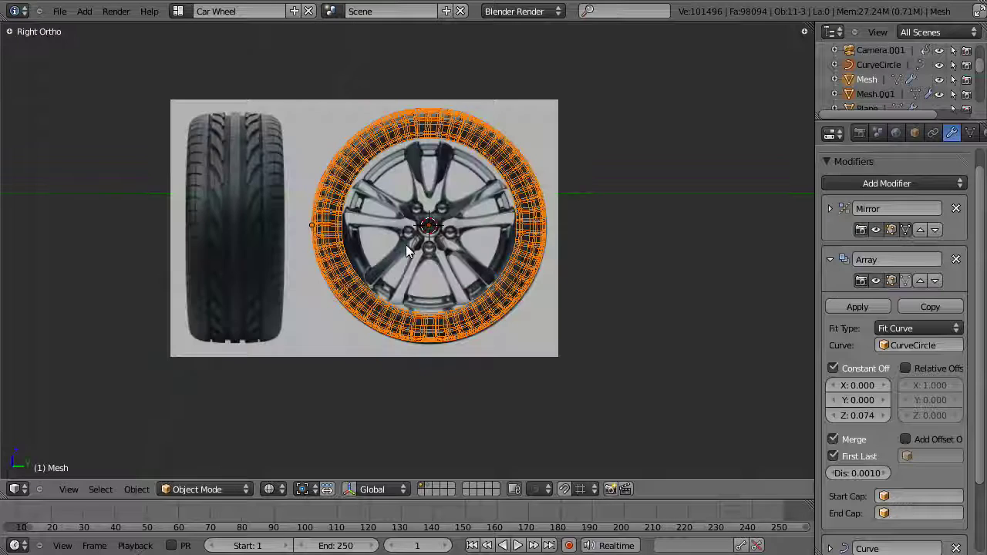
{"action": "scroll", "coordinate": [444, 248], "scroll_direction": "up", "scroll_amount": 2}
{"action": "middle_click_drag", "start_coordinate": [443, 249], "coordinate": [416, 246], "text": "shift"}
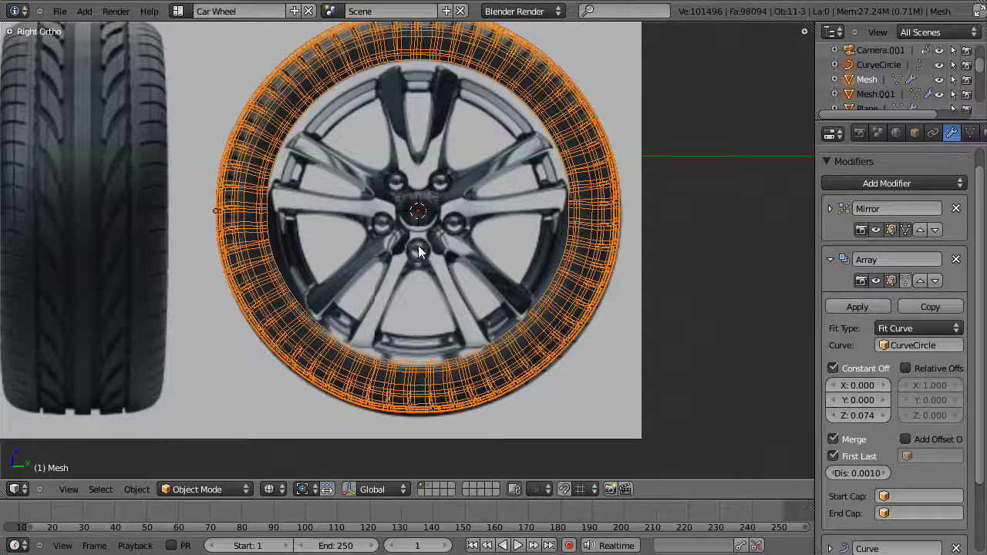
{"action": "key", "text": "a"}
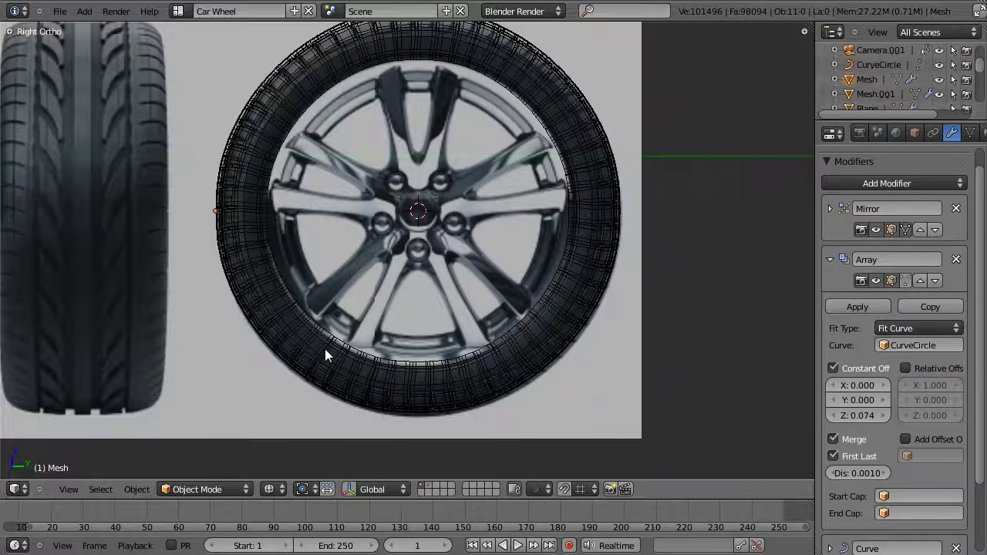
{"action": "scroll", "coordinate": [328, 347], "scroll_direction": "down", "scroll_amount": 3}
{"action": "scroll", "coordinate": [375, 324], "scroll_direction": "up", "scroll_amount": 2}
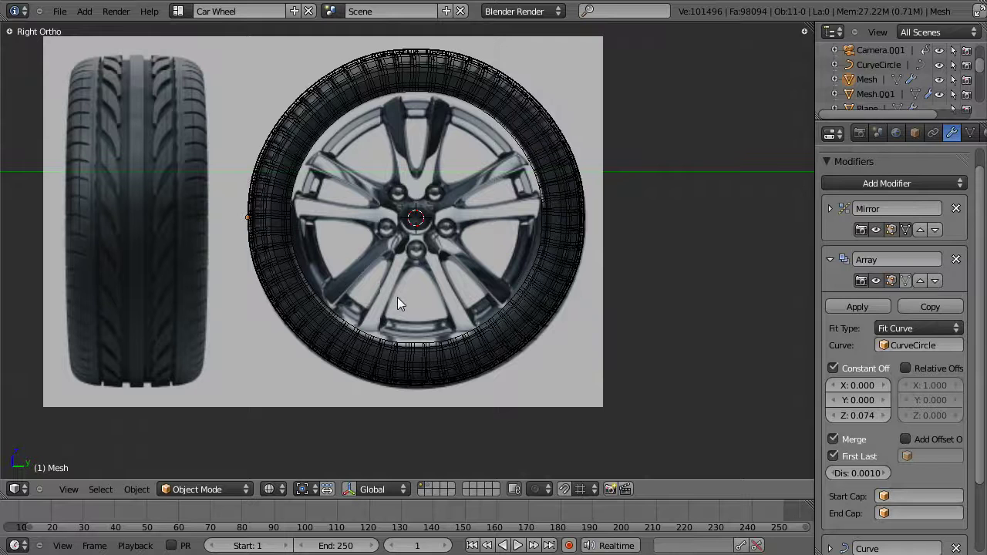
{"action": "scroll", "coordinate": [397, 304], "scroll_direction": "down", "scroll_amount": 1}
{"action": "key", "text": "KP_1"}
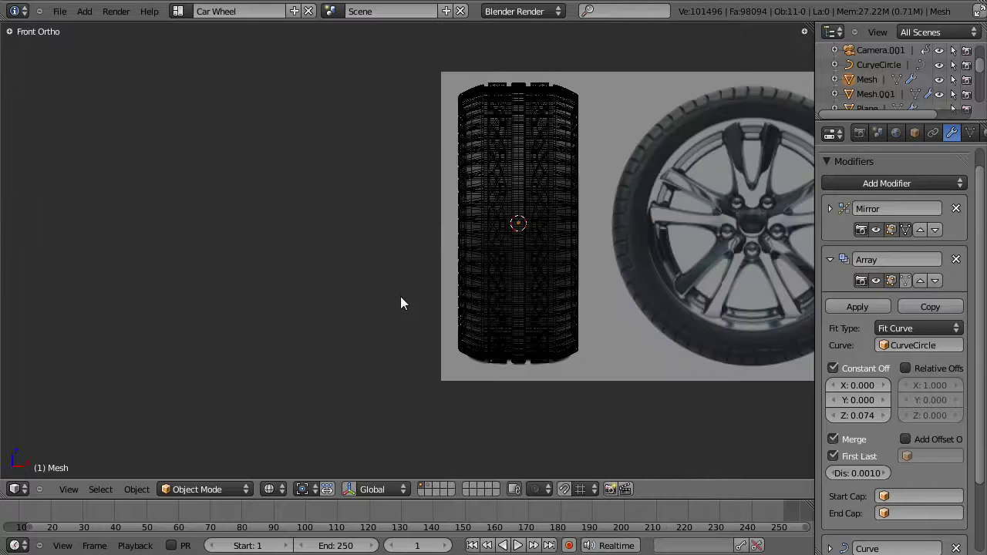
{"action": "scroll", "coordinate": [478, 288], "scroll_direction": "down", "scroll_amount": 2}
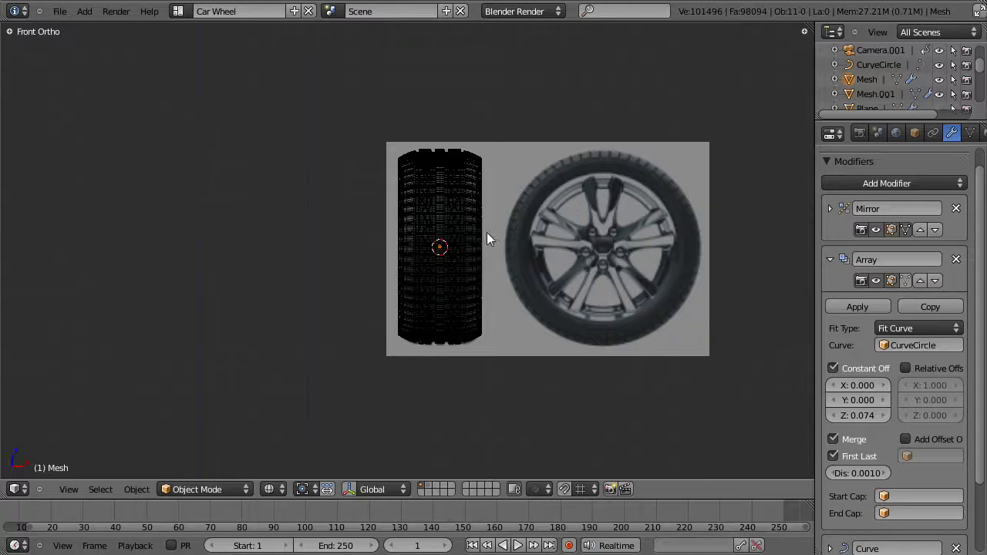
- Reveal the hidden car body parts, return to solid shading, and deselect everything
{"action": "scroll", "coordinate": [486, 233], "scroll_direction": "down", "scroll_amount": 4}
{"action": "key", "text": "alt+h"}
{"action": "mouse_move", "coordinate": [479, 241]}
{"action": "middle_mouse_down"}
{"action": "mouse_move", "coordinate": [415, 233]}
{"action": "mouse_move", "coordinate": [381, 265]}
{"action": "mouse_move", "coordinate": [422, 242]}
{"action": "mouse_move", "coordinate": [440, 257]}
{"action": "mouse_move", "coordinate": [454, 187]}
{"action": "mouse_move", "coordinate": [533, 298]}
{"action": "mouse_move", "coordinate": [499, 280]}
{"action": "mouse_move", "coordinate": [408, 324]}
{"action": "mouse_move", "coordinate": [498, 263]}
{"action": "middle_mouse_up"}
{"action": "key", "text": "z"}
{"action": "key", "text": "a"}
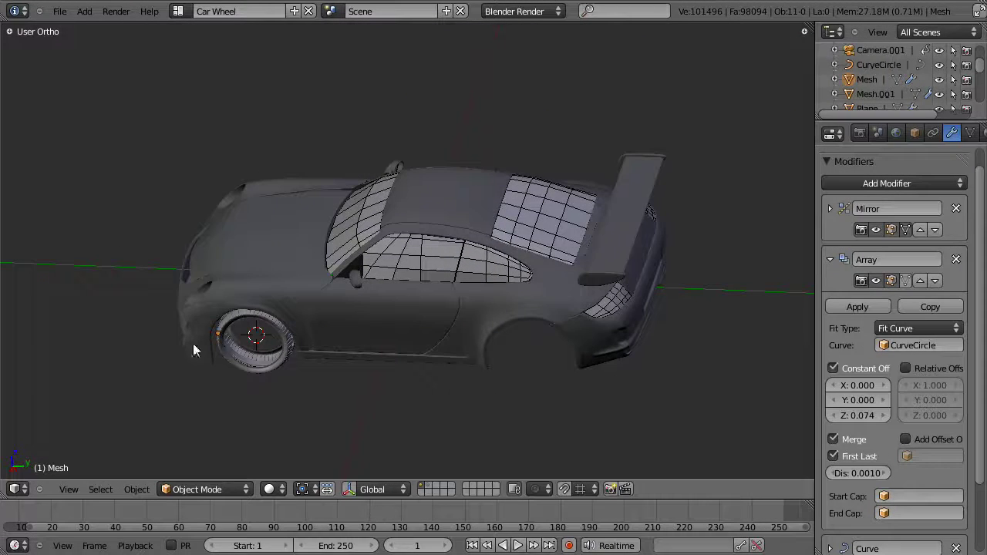
- Examine how the tire sits in the car's front wheel arch from several angles and in the right view
{"action": "middle_click_drag", "start_coordinate": [193, 343], "coordinate": [333, 261]}
{"action": "scroll", "coordinate": [333, 261], "scroll_direction": "up", "scroll_amount": 5}
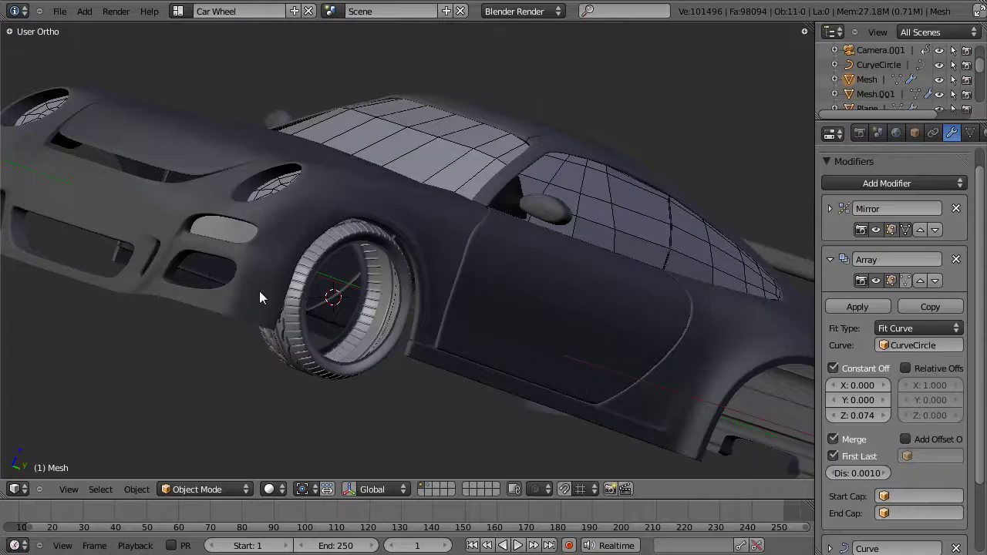
{"action": "scroll", "coordinate": [571, 285], "scroll_direction": "down", "scroll_amount": 5}
{"action": "middle_click_drag", "start_coordinate": [571, 285], "coordinate": [397, 282]}
{"action": "scroll", "coordinate": [483, 236], "scroll_direction": "up", "scroll_amount": 4}
{"action": "right_click", "coordinate": [378, 196]}
{"action": "scroll", "coordinate": [434, 226], "scroll_direction": "down", "scroll_amount": 3}
{"action": "scroll", "coordinate": [440, 243], "scroll_direction": "up", "scroll_amount": 3}
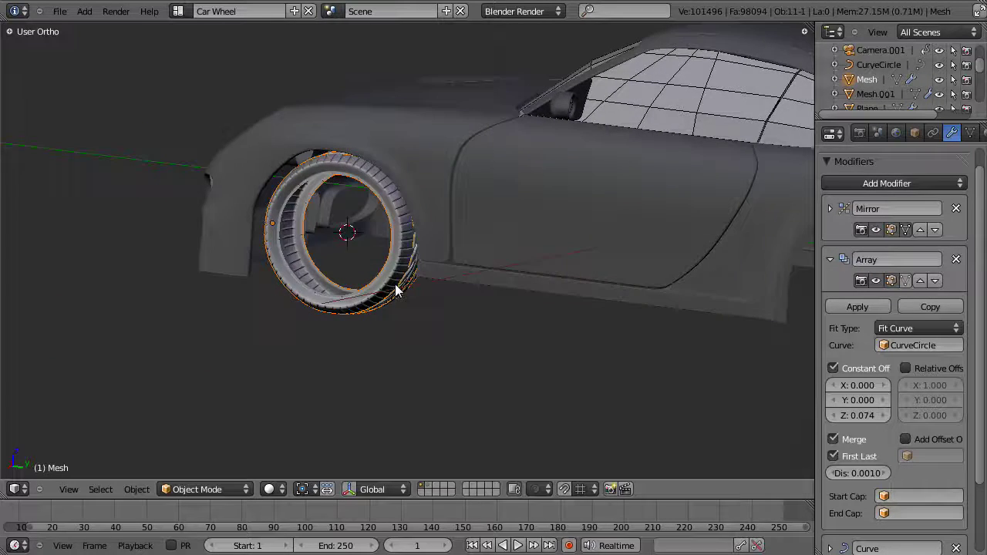
{"action": "key", "text": "KP_3"}
{"action": "scroll", "coordinate": [395, 284], "scroll_direction": "up", "scroll_amount": 4}
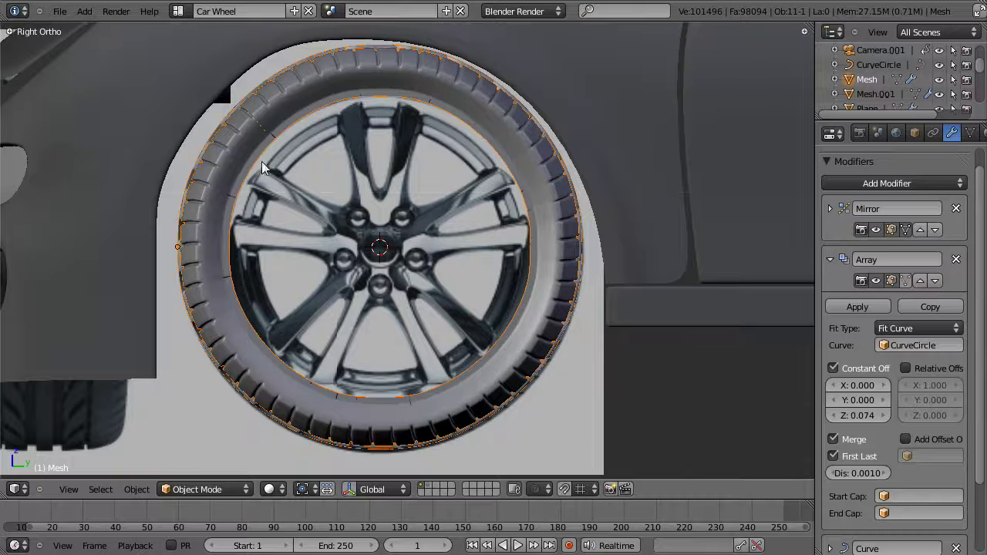
{"action": "scroll", "coordinate": [380, 307], "scroll_direction": "down", "scroll_amount": 2}
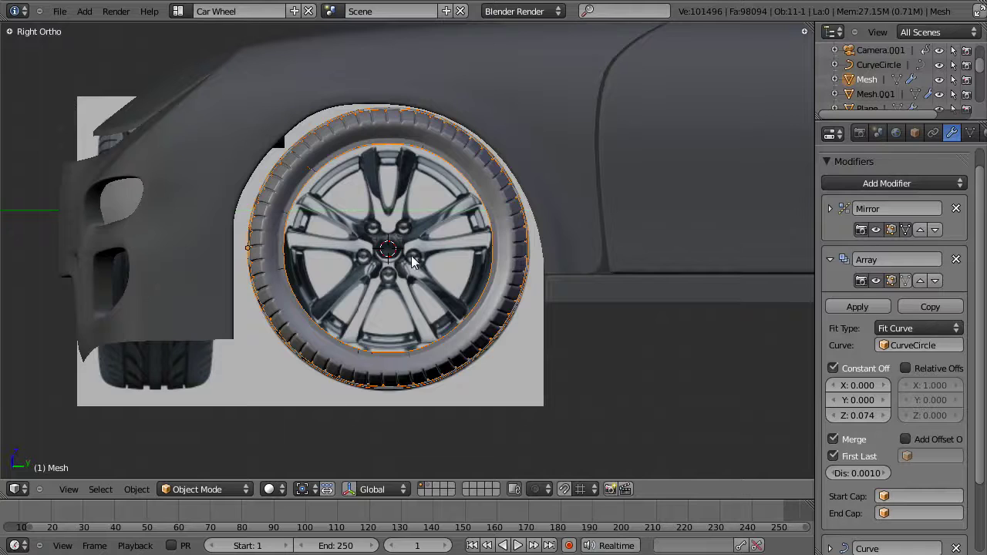
{"action": "scroll", "coordinate": [412, 262], "scroll_direction": "down", "scroll_amount": 2}
{"action": "scroll", "coordinate": [433, 269], "scroll_direction": "up", "scroll_amount": 2}
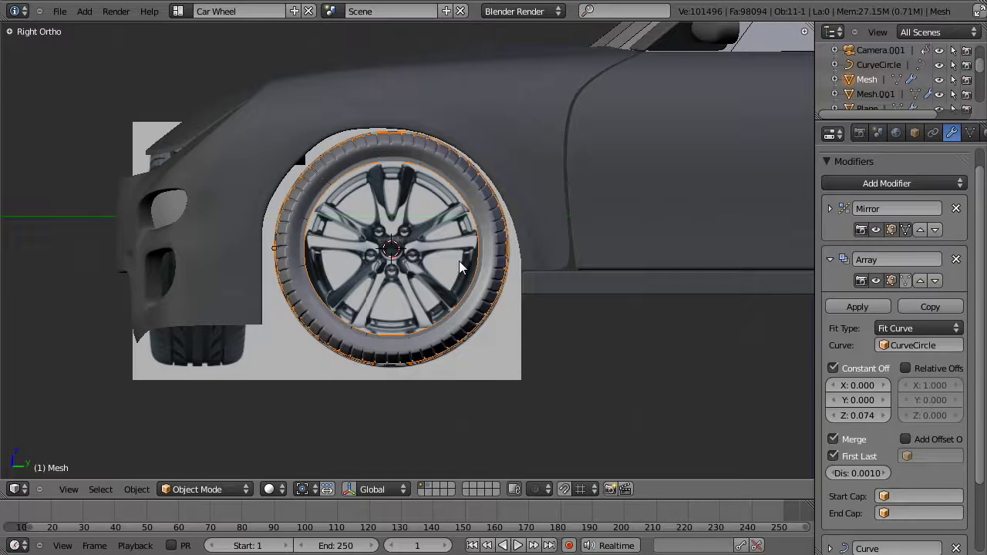
- Switch to the Car screen layout and show the front tire in wireframe over the car photo in the right view
{"action": "left_click", "coordinate": [177, 12]}
{"action": "left_click", "coordinate": [196, 53]}
{"action": "scroll", "coordinate": [449, 185], "scroll_direction": "up", "scroll_amount": 1}
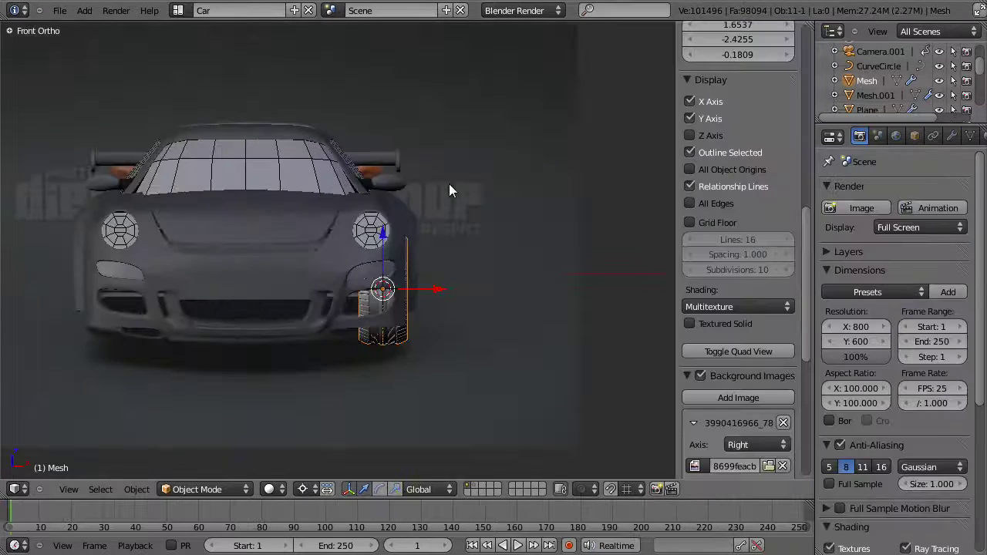
{"action": "key", "text": "KP_3"}
{"action": "scroll", "coordinate": [449, 183], "scroll_direction": "up", "scroll_amount": 1}
{"action": "middle_click_drag", "start_coordinate": [284, 286], "coordinate": [418, 241], "text": "shift"}
{"action": "scroll", "coordinate": [418, 241], "scroll_direction": "up", "scroll_amount": 4}
{"action": "key", "text": "a"}
{"action": "middle_click_drag", "start_coordinate": [163, 270], "coordinate": [314, 285], "text": "shift"}
{"action": "scroll", "coordinate": [314, 286], "scroll_direction": "up", "scroll_amount": 2}
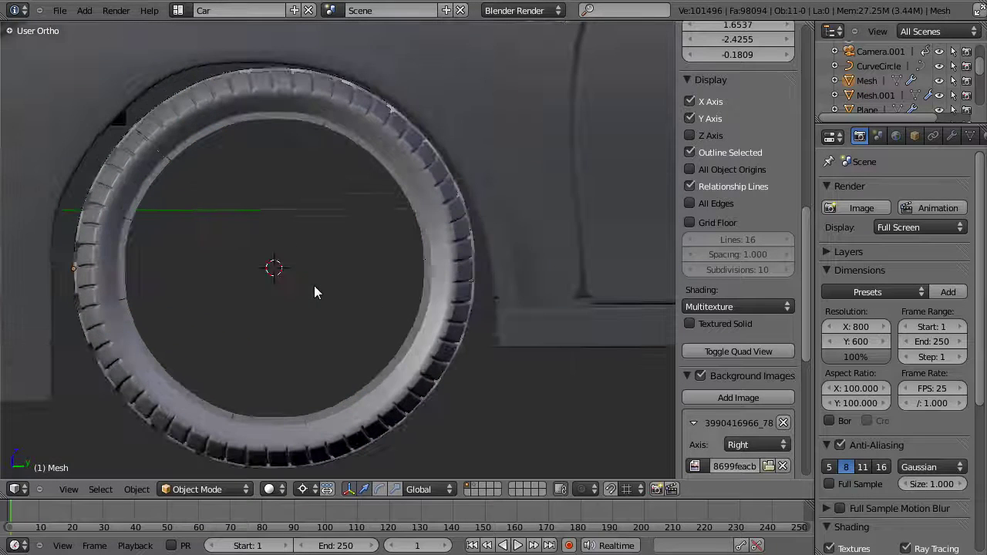
{"action": "key", "text": "z"}
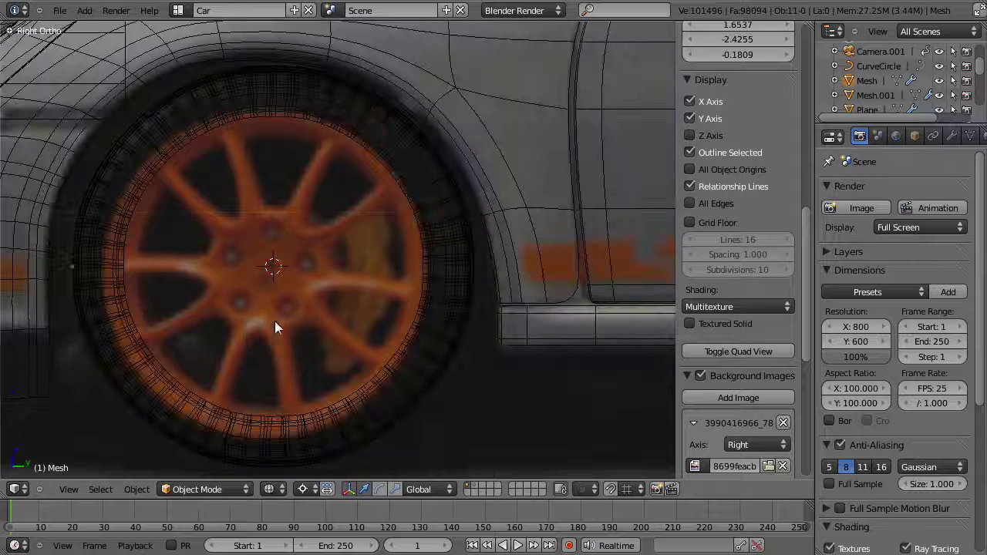
{"action": "middle_click_drag", "start_coordinate": [274, 321], "coordinate": [291, 322], "text": "shift"}
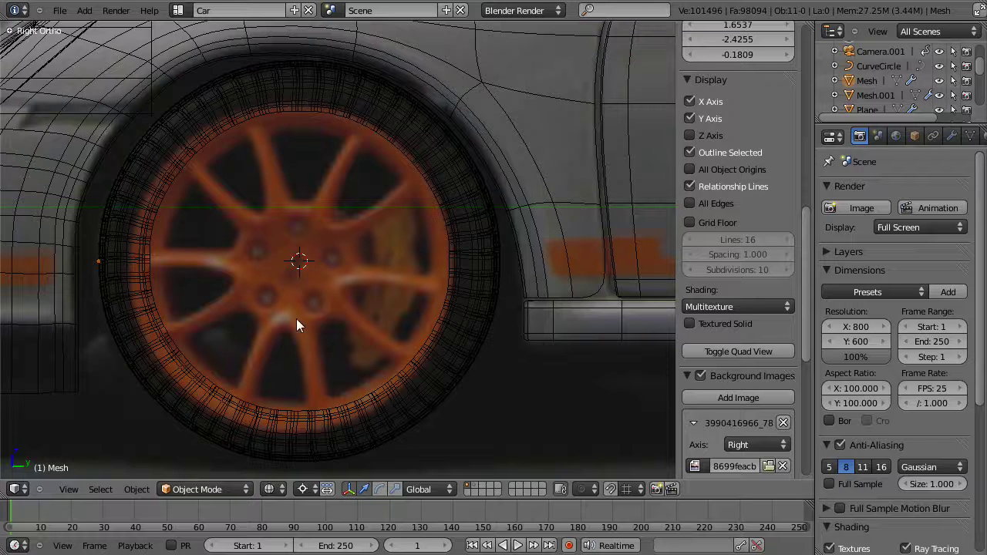
- Save the scene over the existing file porsche_part6.blend
{"action": "key", "text": "ctrl+s"}
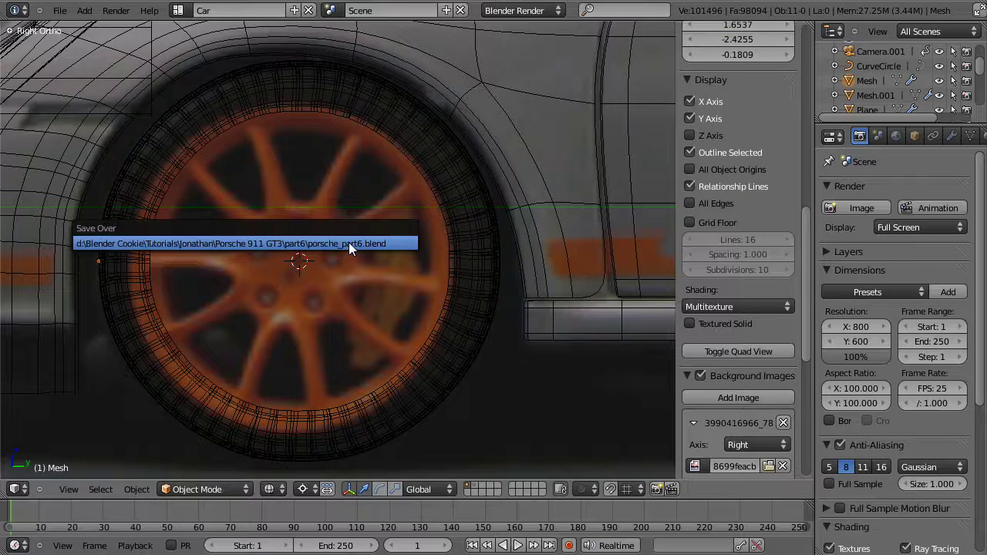
{"action": "left_click", "coordinate": [349, 242]}
- Select the CurveCircle guide curve around the front tire and frame it in the right view
{"action": "middle_click_drag", "start_coordinate": [332, 287], "coordinate": [357, 282], "text": "shift"}
{"action": "scroll", "coordinate": [357, 282], "scroll_direction": "down", "scroll_amount": 3}
{"action": "right_click", "coordinate": [429, 249]}
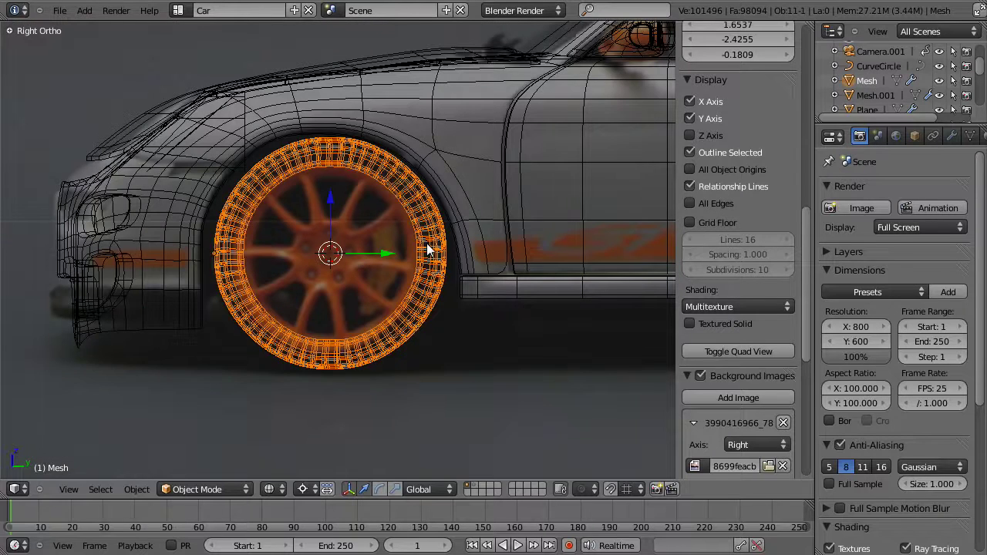
{"action": "right_click", "coordinate": [437, 225]}
{"action": "right_click", "coordinate": [438, 222]}
{"action": "right_click", "coordinate": [443, 247]}
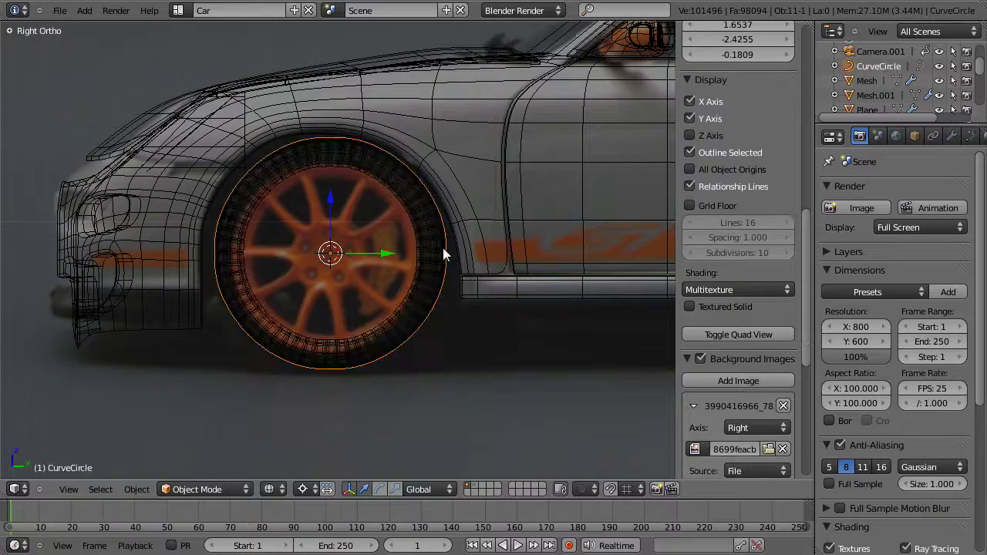
{"action": "middle_click_drag", "start_coordinate": [434, 304], "coordinate": [358, 246]}
{"action": "scroll", "coordinate": [450, 316], "scroll_direction": "up", "scroll_amount": 5}
{"action": "key", "text": "KP_3"}
{"action": "scroll", "coordinate": [358, 246], "scroll_direction": "down", "scroll_amount": 4}
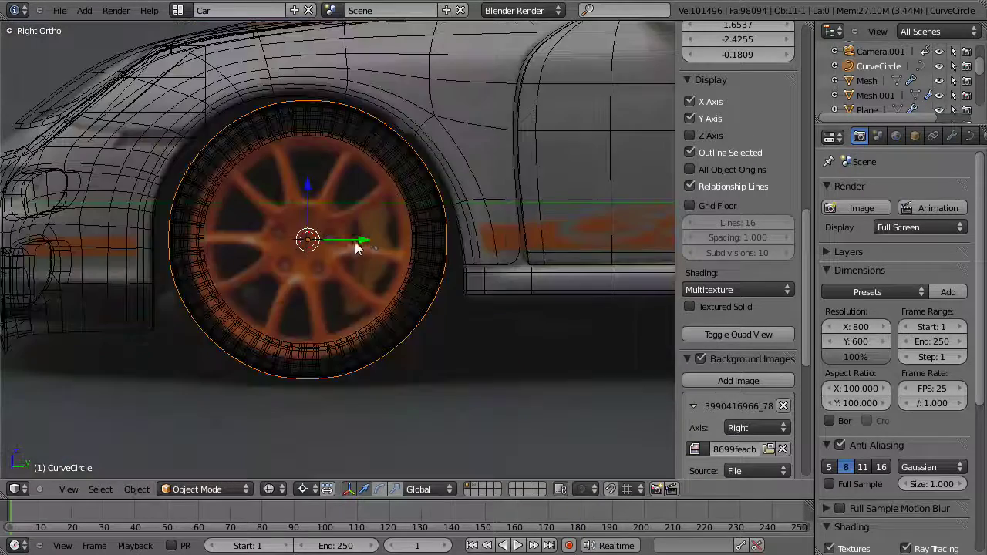
- Add a mesh circle at the front wheel's centre and rotate it 90 degrees about the Y axis
{"action": "key", "text": "shift+a"}
{"action": "mouse_move", "coordinate": [368, 218]}
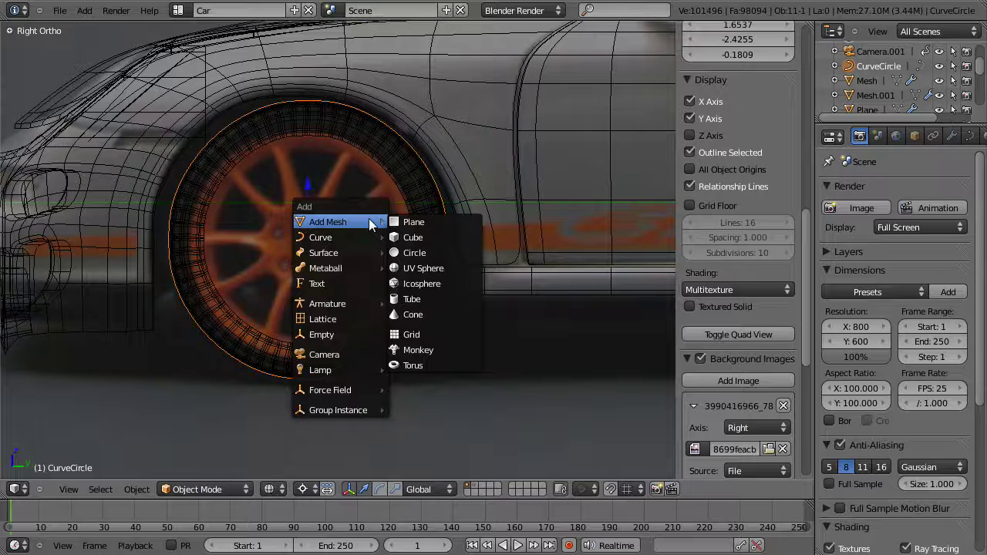
{"action": "left_click", "coordinate": [421, 251]}
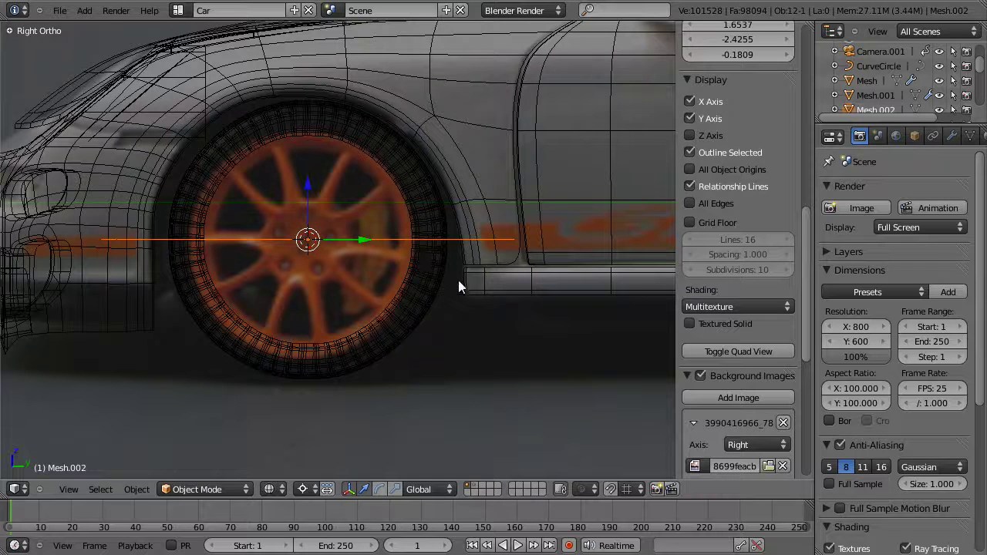
{"action": "type", "text": "ry90"}
{"action": "key", "text": "Return"}
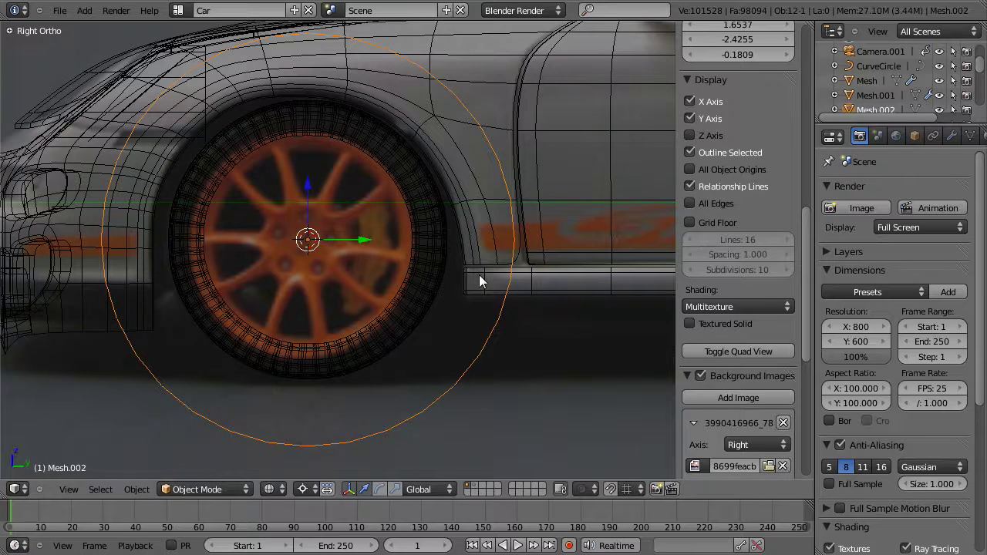
- Scale all the circle's vertices down to roughly the tire's inner opening in Edit Mode
{"action": "key", "text": "Tab"}
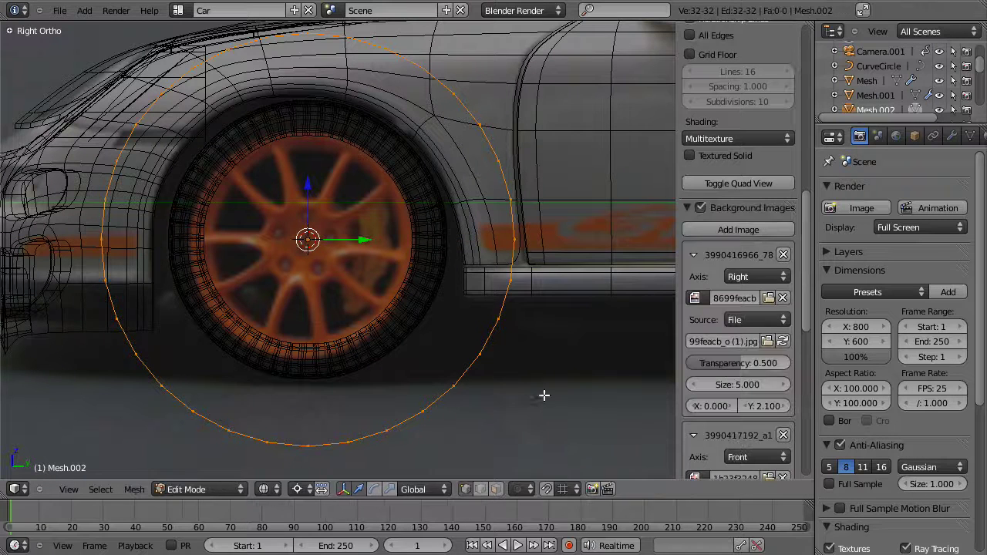
{"action": "key", "text": "s"}
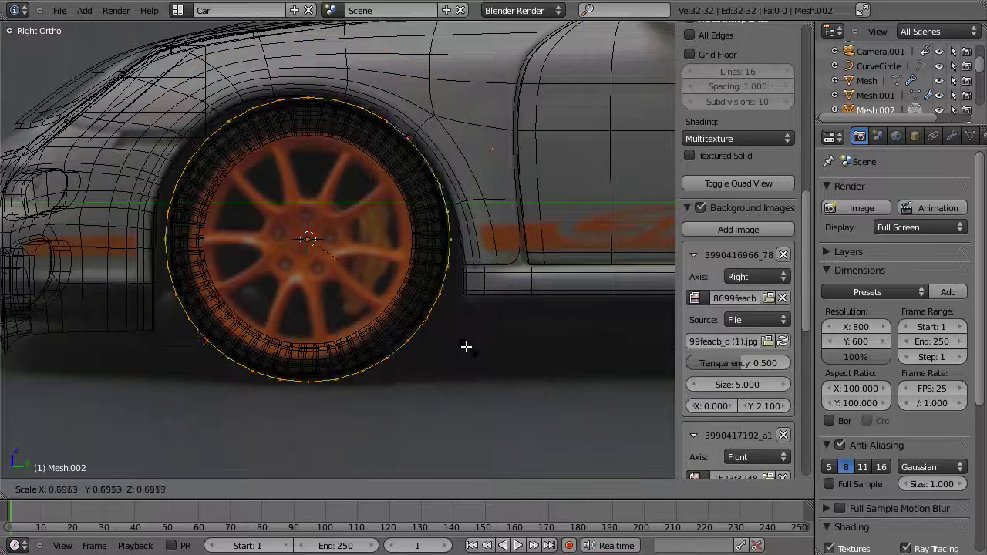
{"action": "left_click", "coordinate": [436, 318]}
- Move the circle along the X axis to the outer side of the tire in the front view
{"action": "middle_click_drag", "start_coordinate": [436, 320], "coordinate": [484, 341]}
{"action": "key", "text": "KP_1"}
{"action": "key", "text": "z"}
{"action": "key", "text": "g"}
{"action": "key", "text": "x"}
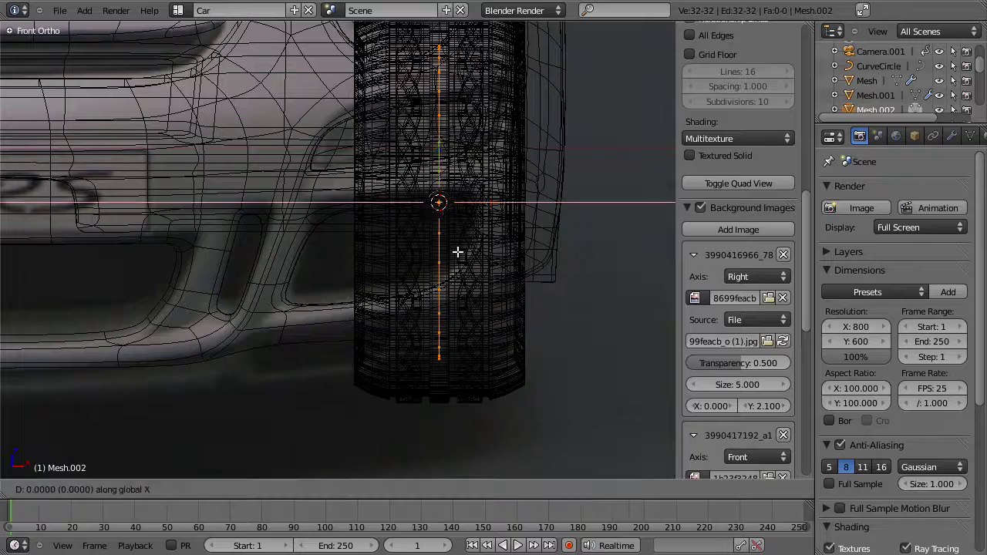
{"action": "left_click", "coordinate": [529, 254]}
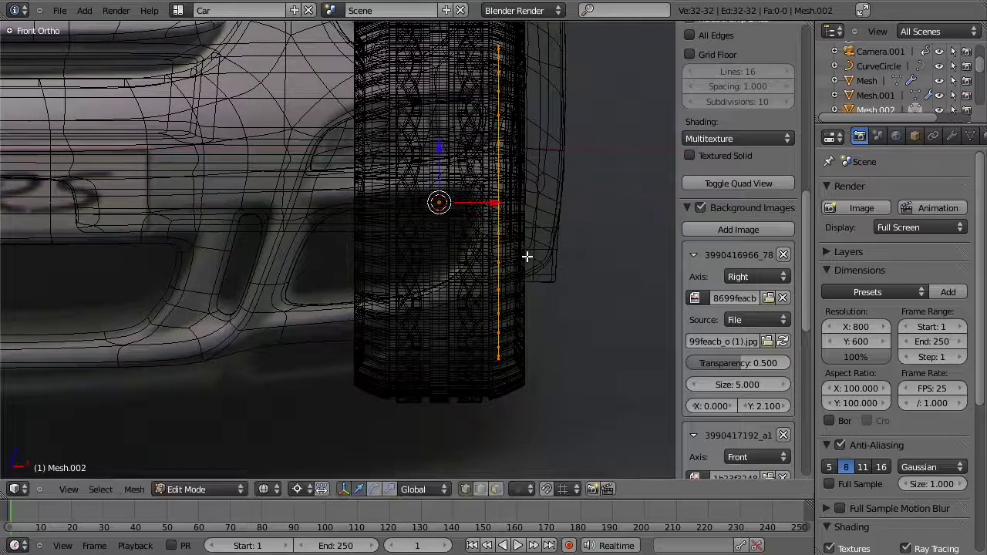
{"action": "scroll", "coordinate": [530, 255], "scroll_direction": "up", "scroll_amount": 5}
{"action": "key", "text": "g"}
{"action": "key", "text": "x"}
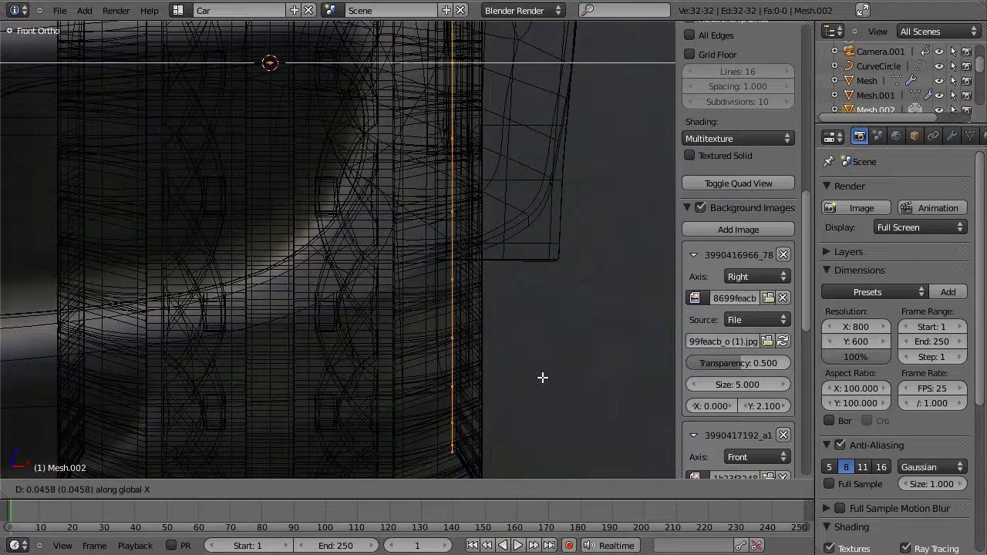
{"action": "left_click", "coordinate": [542, 377]}
- Scale the circle down slightly in the right wireframe view to fit the tire's inner edge
{"action": "key", "text": "KP_3"}
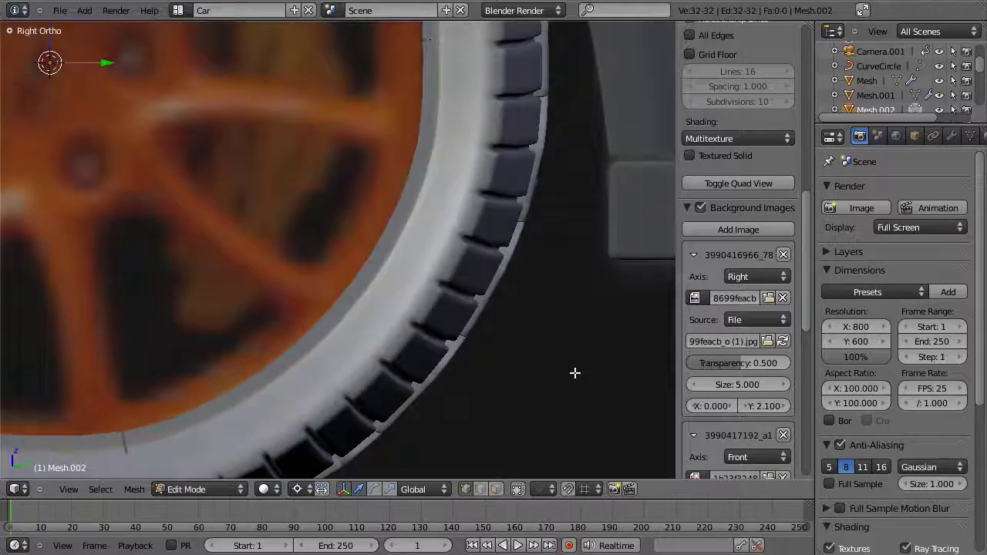
{"action": "scroll", "coordinate": [540, 324], "scroll_direction": "down", "scroll_amount": 2}
{"action": "key", "text": "z"}
{"action": "middle_click_drag", "start_coordinate": [540, 324], "coordinate": [523, 329]}
{"action": "key", "text": "KP_3"}
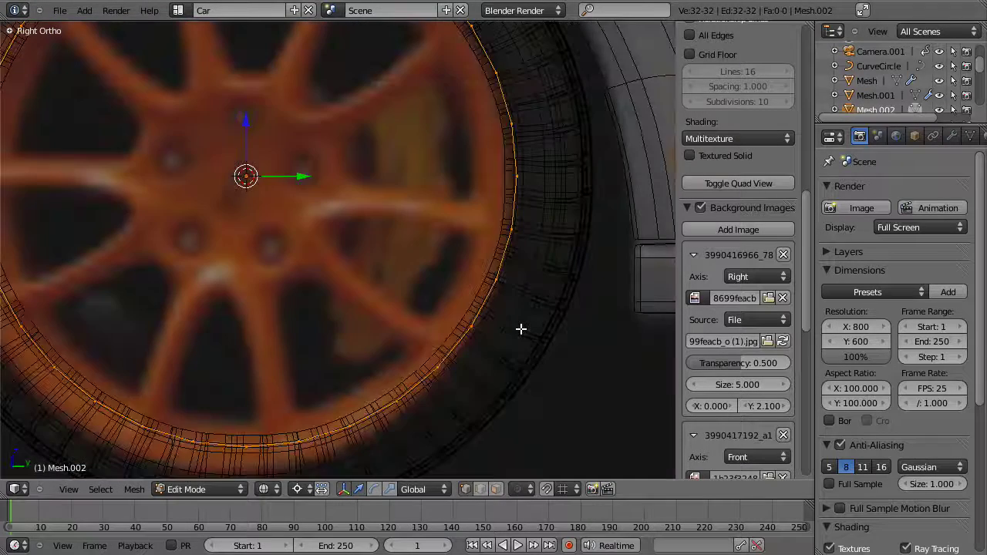
{"action": "key", "text": "s"}
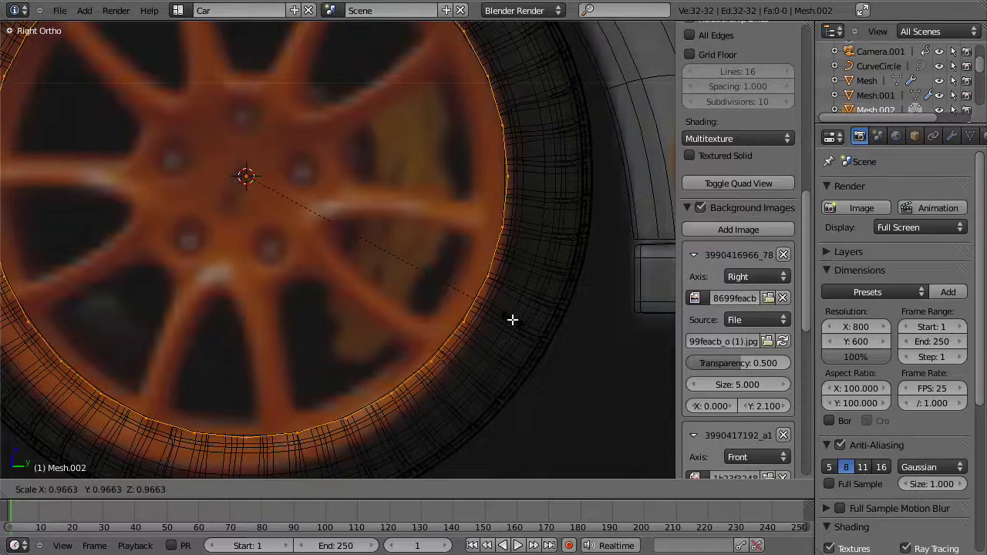
{"action": "left_click", "coordinate": [523, 321]}
- Extrude the circle as a region about 0.016 along the X axis
{"action": "key", "text": "z"}
{"action": "middle_click_drag", "start_coordinate": [337, 270], "coordinate": [538, 363]}
{"action": "key", "text": "alt+e"}
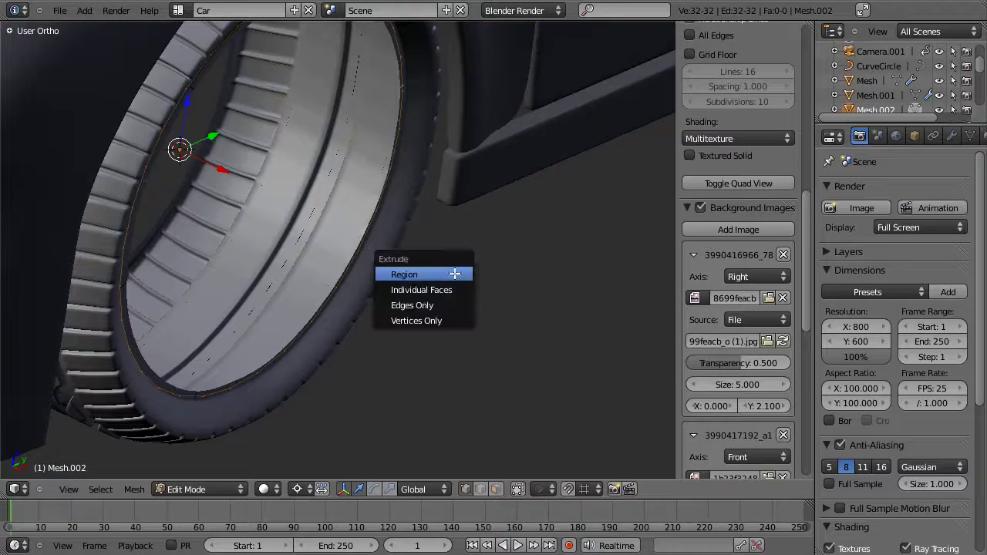
{"action": "left_click", "coordinate": [455, 274]}
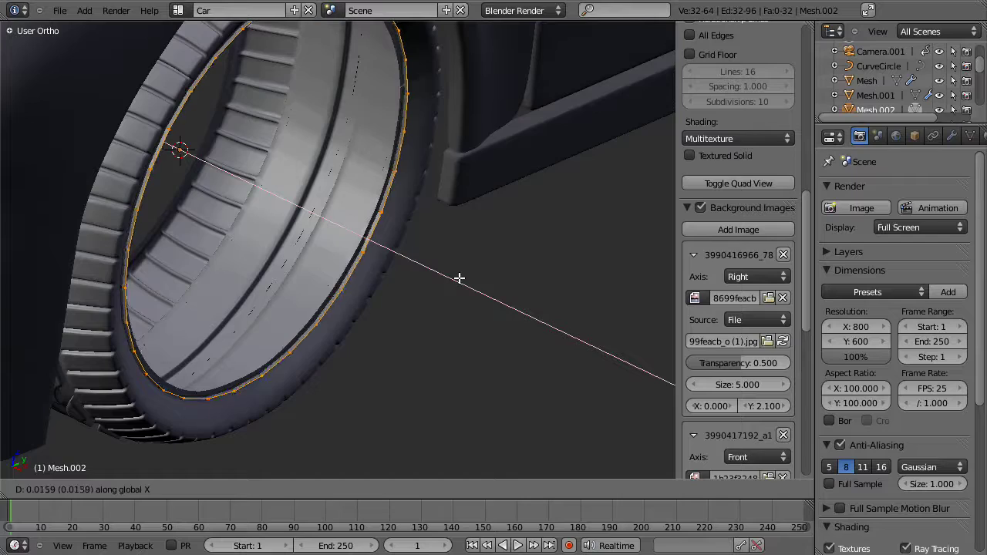
{"action": "left_click", "coordinate": [460, 278]}
- Extrude the ring's edge inward twice over the wheel photo, scaling the first extrusion to about 0.94
{"action": "middle_click_drag", "start_coordinate": [458, 280], "coordinate": [423, 273]}
{"action": "key", "text": "KP_3"}
{"action": "key", "text": "z"}
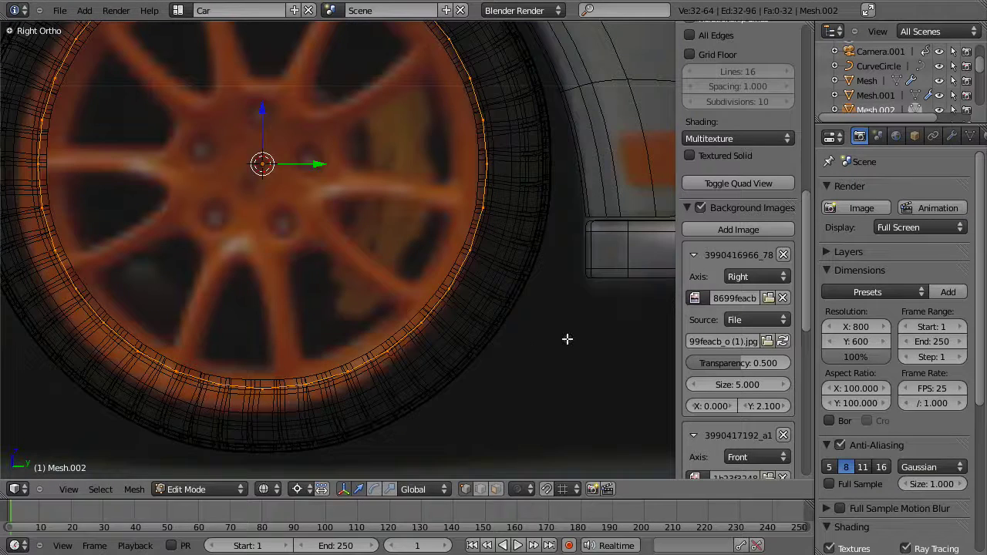
{"action": "key", "text": "s"}
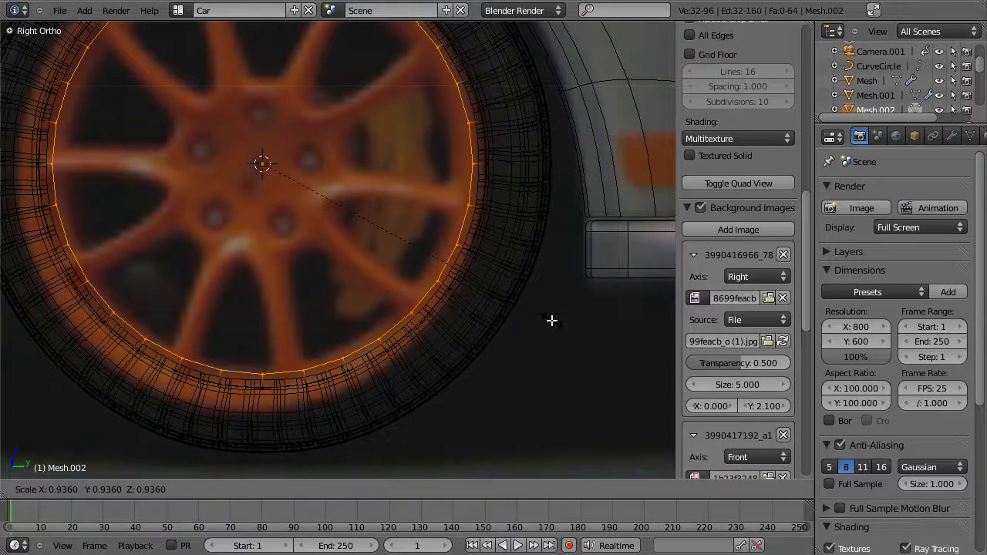
{"action": "left_click", "coordinate": [552, 320]}
{"action": "key", "text": "s"}
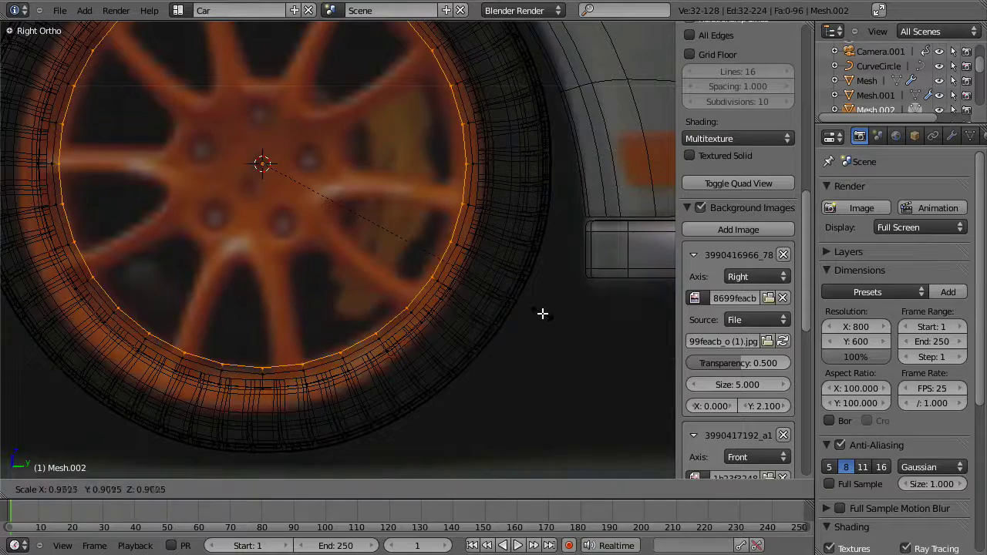
{"action": "left_click", "coordinate": [537, 312]}
{"action": "middle_click_drag", "start_coordinate": [538, 312], "coordinate": [585, 461], "text": "shift"}
{"action": "scroll", "coordinate": [538, 383], "scroll_direction": "down", "scroll_amount": 2}
{"action": "scroll", "coordinate": [578, 355], "scroll_direction": "up", "scroll_amount": 2}
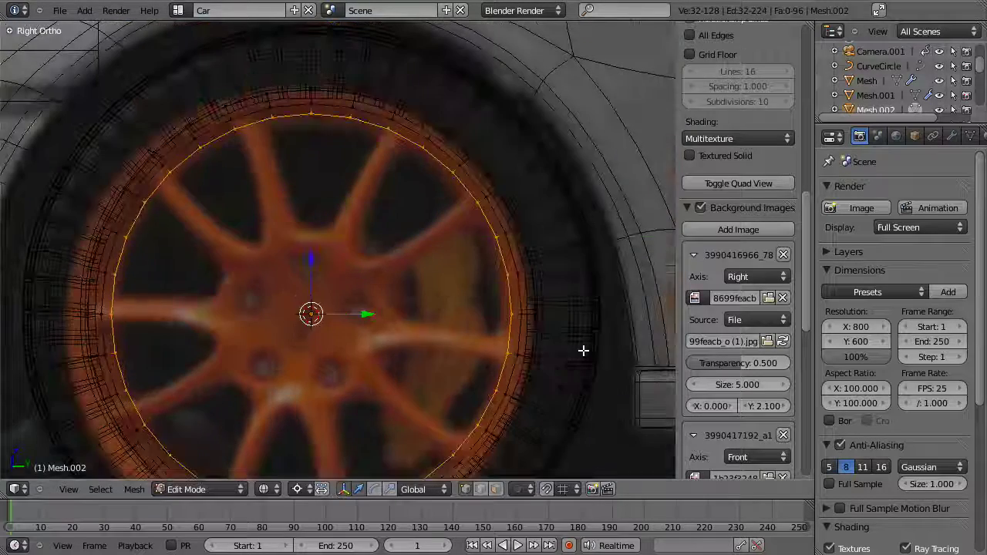
{"action": "key", "text": "a"}
{"action": "key", "text": "a"}
{"action": "key", "text": "r"}
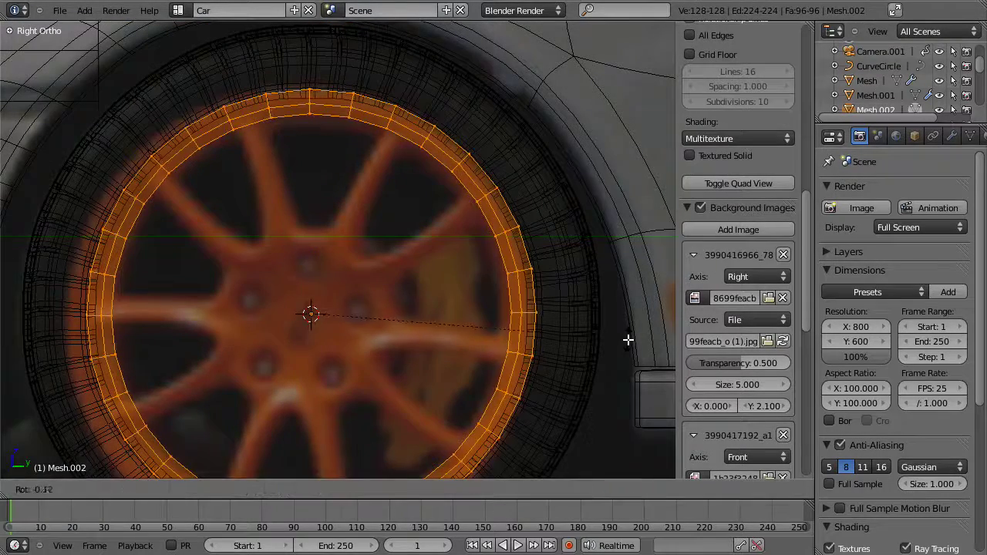
{"action": "right_click", "coordinate": [628, 339]}
{"action": "scroll", "coordinate": [560, 358], "scroll_direction": "down", "scroll_amount": 2}
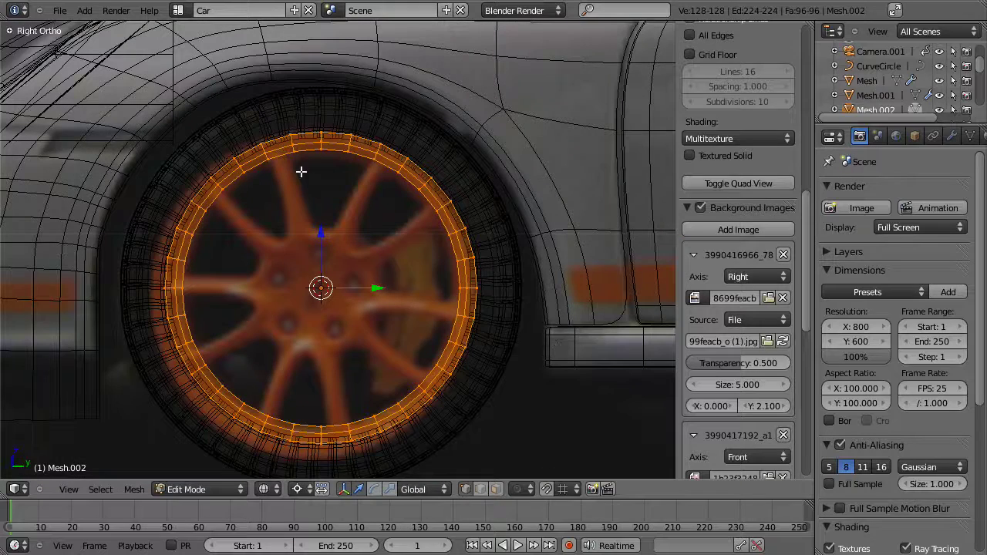
{"action": "middle_click_drag", "start_coordinate": [388, 336], "coordinate": [397, 284], "text": "shift"}
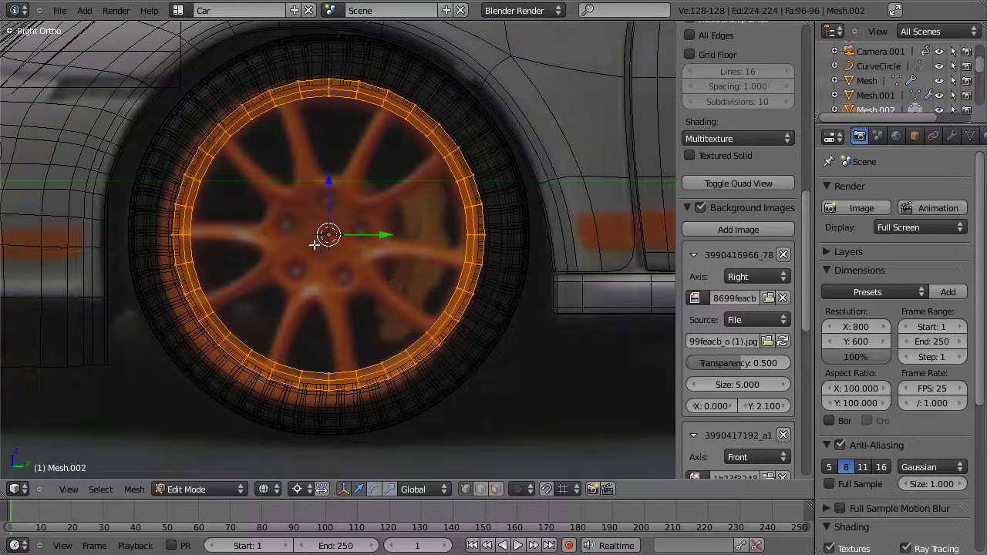
- Delete the vertices of the rim ring's lower half and upper-left quarter, leaving only the upper-right quarter
{"action": "key", "text": "a"}
{"action": "key", "text": "b"}
{"action": "left_click_drag", "start_coordinate": [159, 254], "coordinate": [569, 532]}
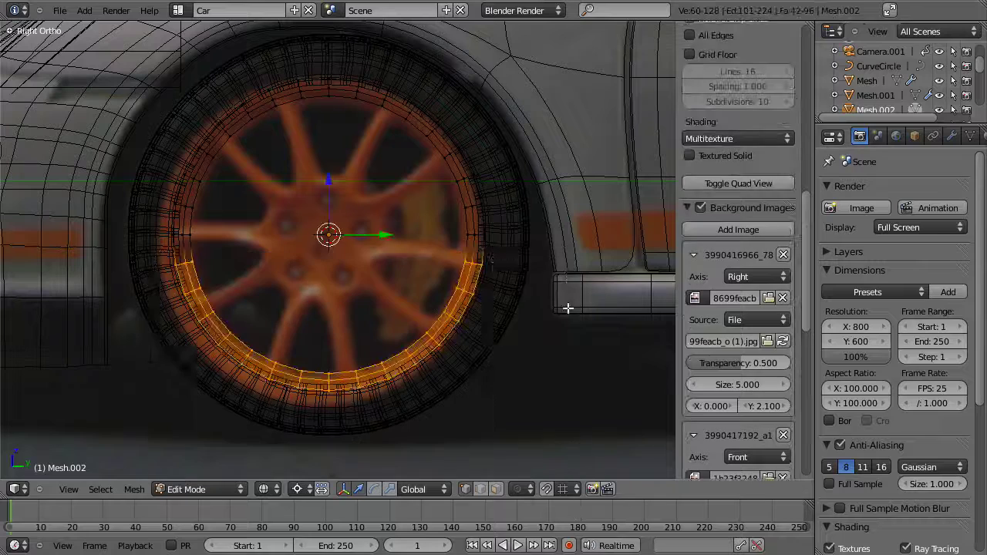
{"action": "key", "text": "x"}
{"action": "left_click", "coordinate": [562, 275]}
{"action": "key", "text": "b"}
{"action": "left_click_drag", "start_coordinate": [320, 40], "coordinate": [137, 239]}
{"action": "key", "text": "x"}
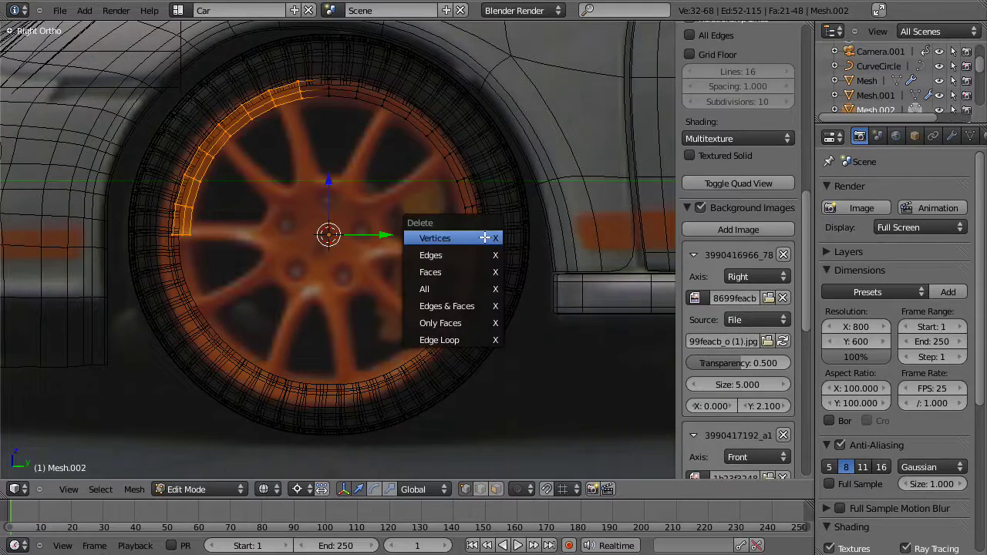
{"action": "left_click", "coordinate": [484, 236]}
- Add a Mirror modifier to the quarter ring with the Y and Z axes enabled and X disabled
{"action": "scroll", "coordinate": [455, 216], "scroll_direction": "up", "scroll_amount": 3}
{"action": "key", "text": "z"}
{"action": "scroll", "coordinate": [432, 238], "scroll_direction": "down", "scroll_amount": 2}
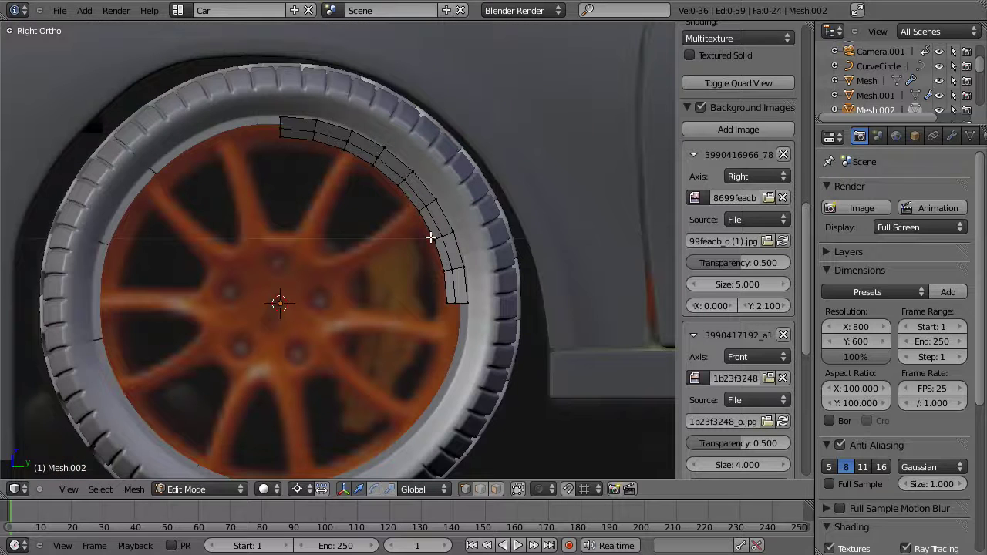
{"action": "left_click", "coordinate": [952, 136]}
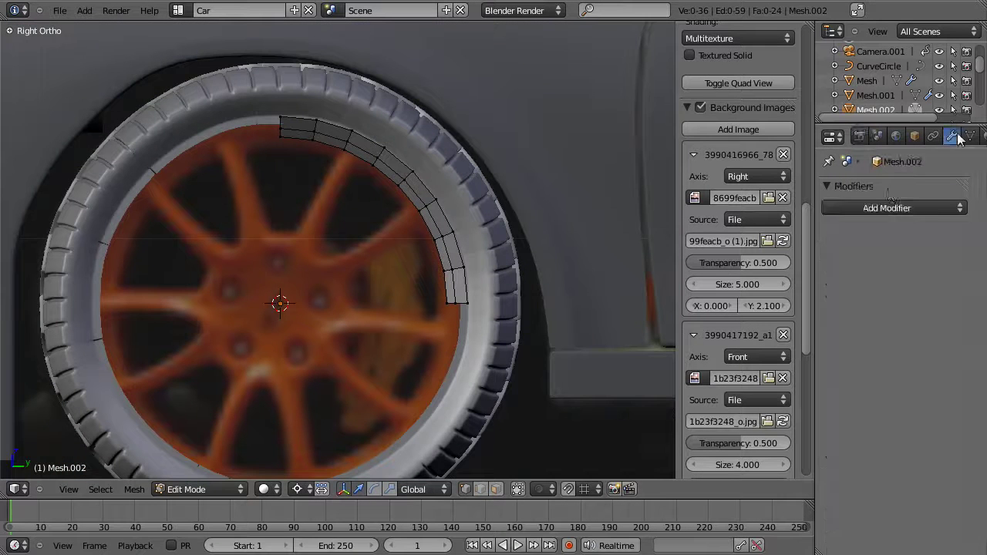
{"action": "left_click", "coordinate": [866, 210]}
{"action": "left_click", "coordinate": [696, 359]}
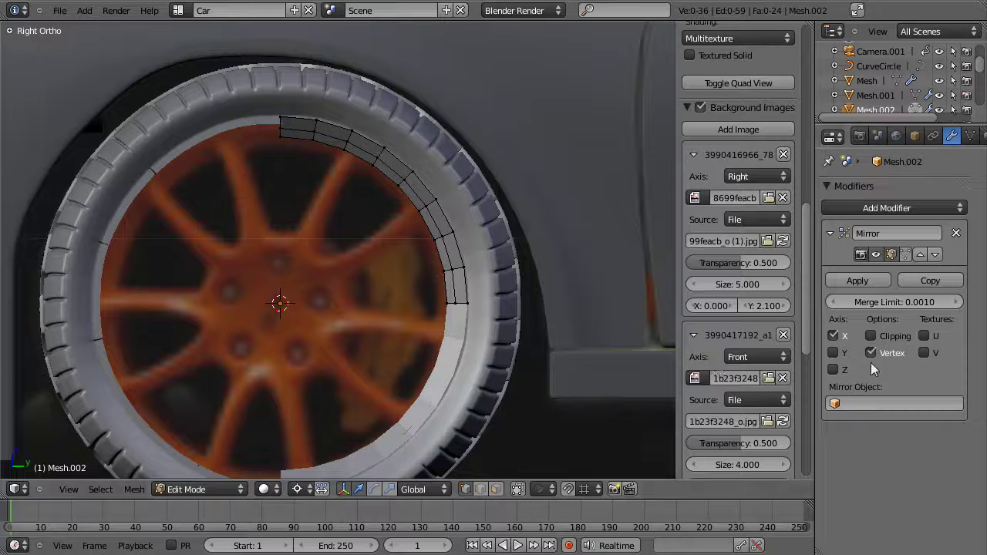
{"action": "left_click", "coordinate": [834, 353]}
{"action": "left_click", "coordinate": [834, 370]}
{"action": "scroll", "coordinate": [198, 273], "scroll_direction": "down", "scroll_amount": 3}
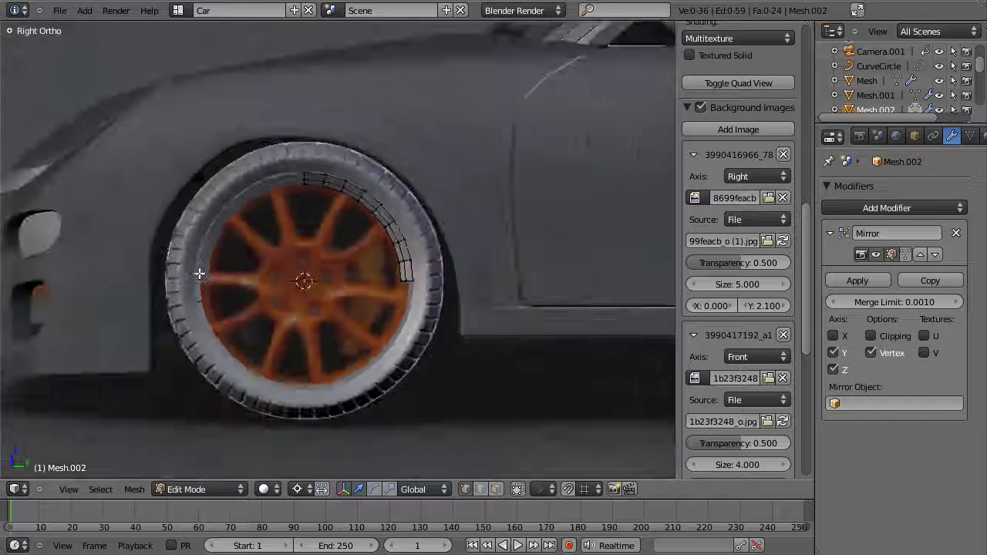
- Apply the ring object's rotation in Object Mode so the mirroring follows the correct axes
{"action": "middle_click_drag", "start_coordinate": [198, 273], "coordinate": [337, 263]}
{"action": "key", "text": "Tab"}
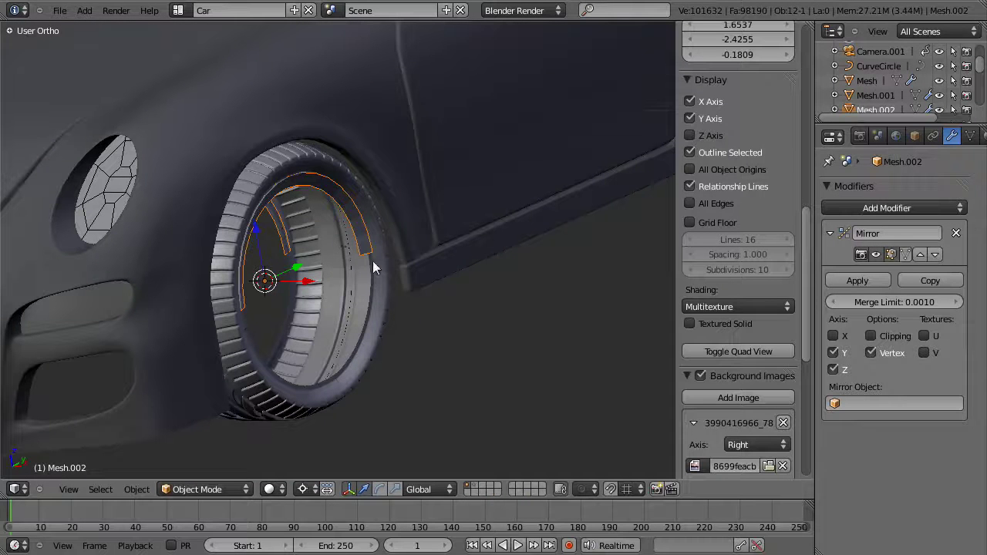
{"action": "key", "text": "ctrl+a"}
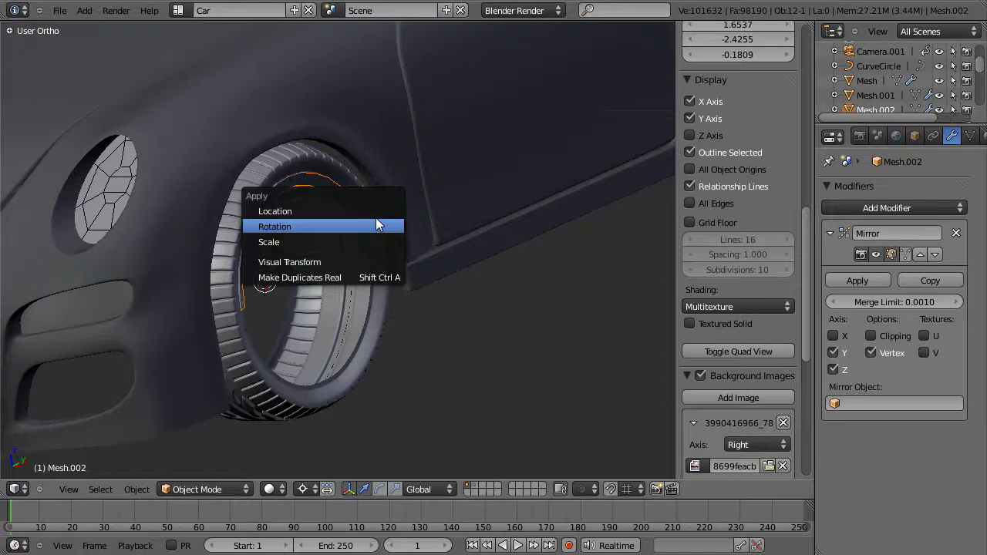
{"action": "left_click", "coordinate": [376, 223]}
{"action": "middle_click_drag", "start_coordinate": [401, 245], "coordinate": [288, 232]}
{"action": "key", "text": "KP_3"}
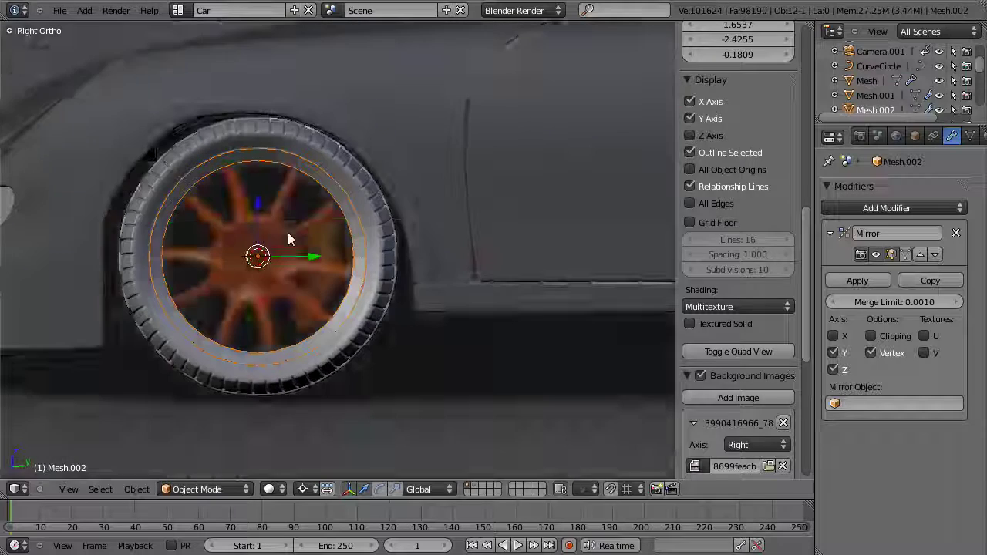
- Select the two faces of the quarter ring where its two spokes meet the rim, using face select mode in wireframe
{"action": "key", "text": "Tab"}
{"action": "scroll", "coordinate": [288, 232], "scroll_direction": "up", "scroll_amount": 3}
{"action": "key", "text": "x"}
{"action": "scroll", "coordinate": [347, 210], "scroll_direction": "up", "scroll_amount": 3}
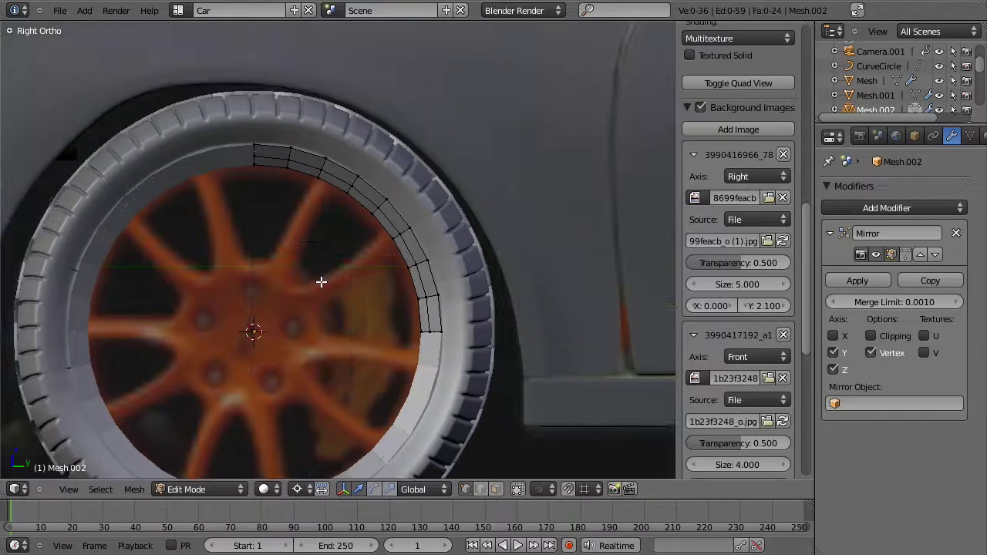
{"action": "key", "text": "z"}
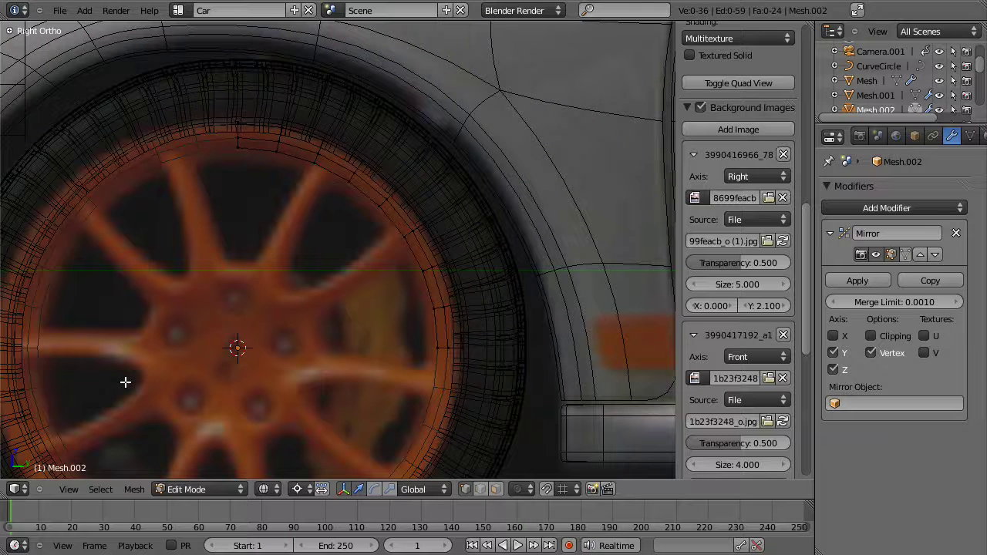
{"action": "scroll", "coordinate": [193, 312], "scroll_direction": "up", "scroll_amount": 2}
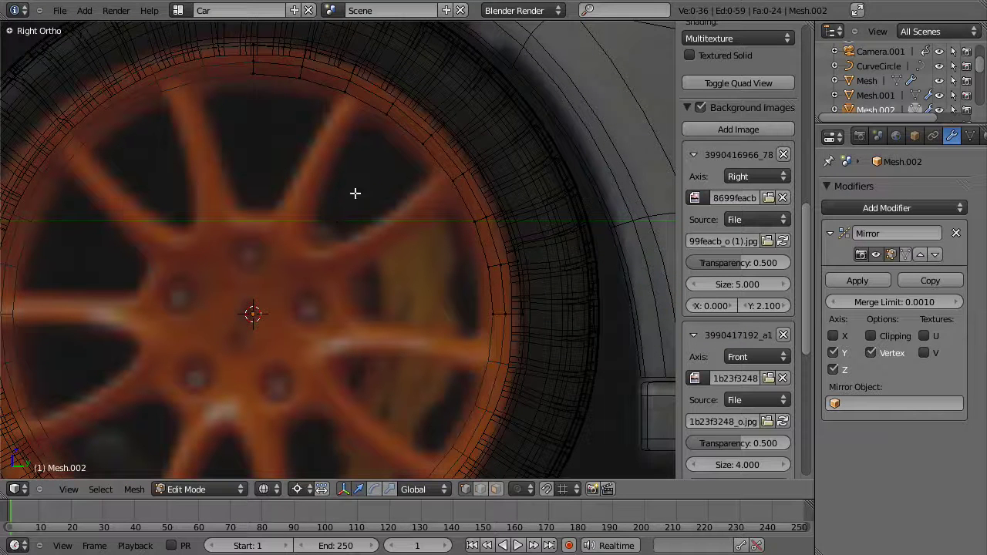
{"action": "right_click", "coordinate": [345, 97]}
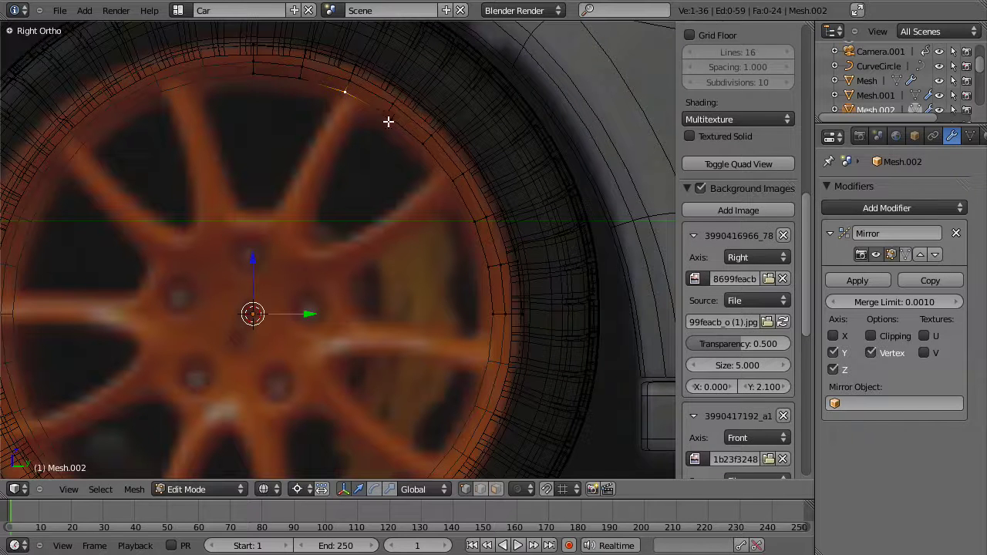
{"action": "right_click", "coordinate": [387, 117], "text": "shift"}
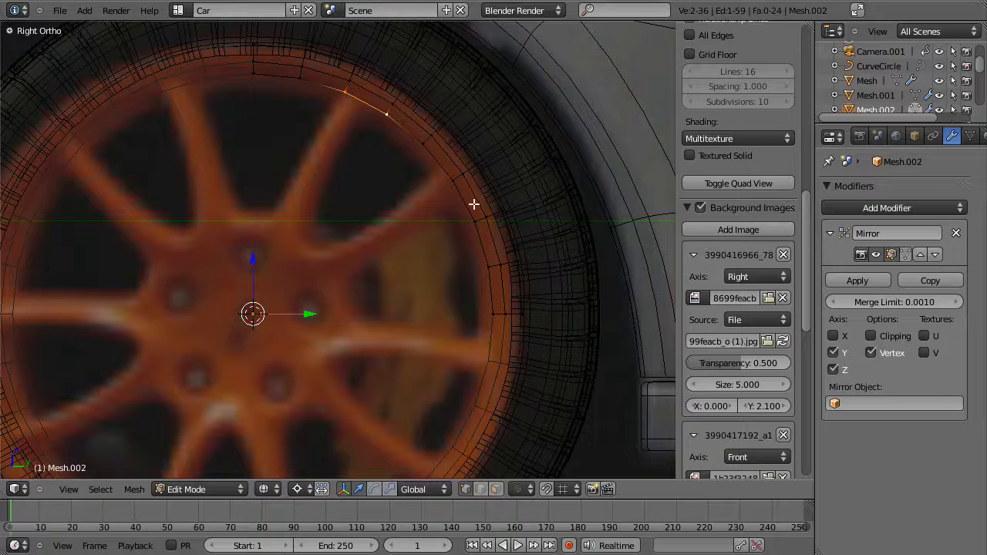
{"action": "key", "text": "ctrl+Tab"}
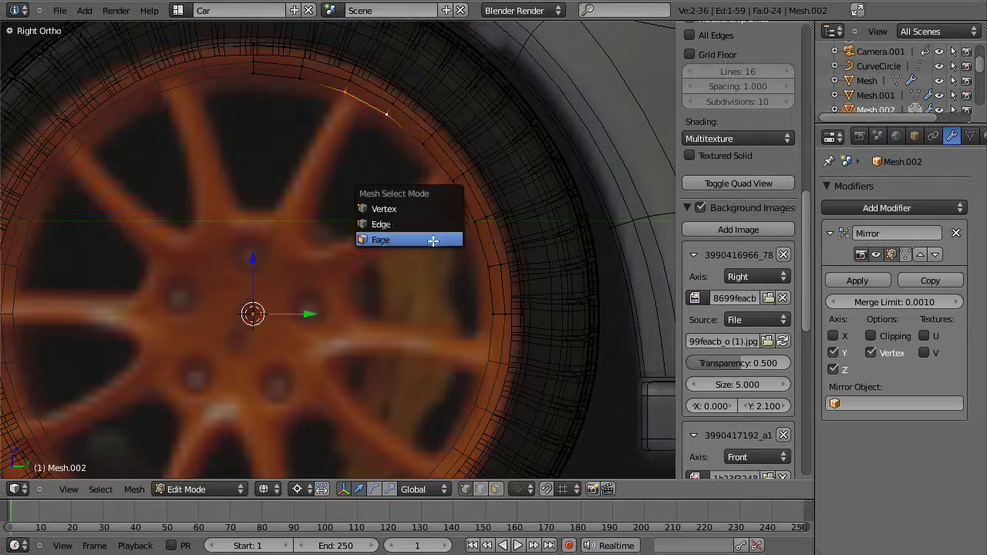
{"action": "left_click", "coordinate": [441, 241]}
{"action": "right_click", "coordinate": [370, 101]}
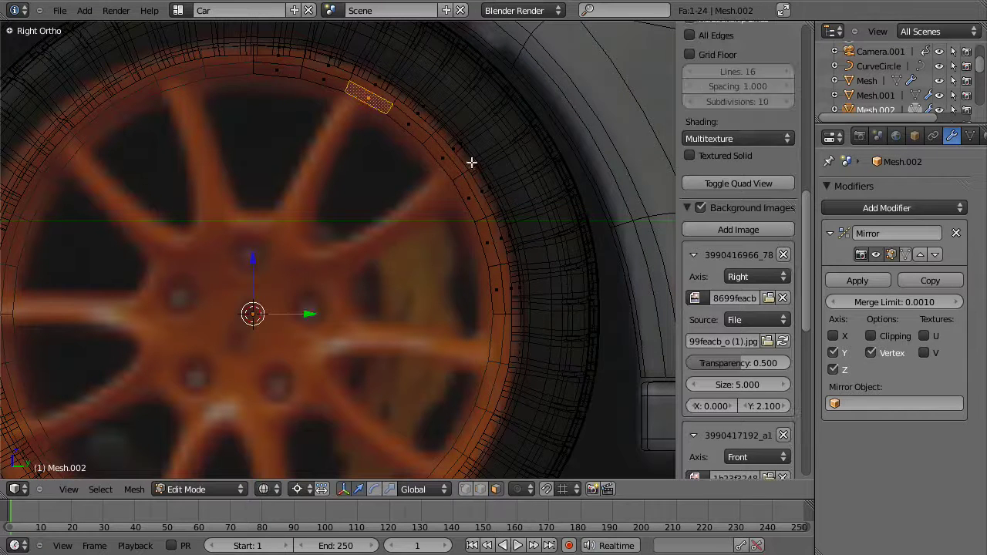
{"action": "right_click", "coordinate": [473, 203], "text": "shift"}
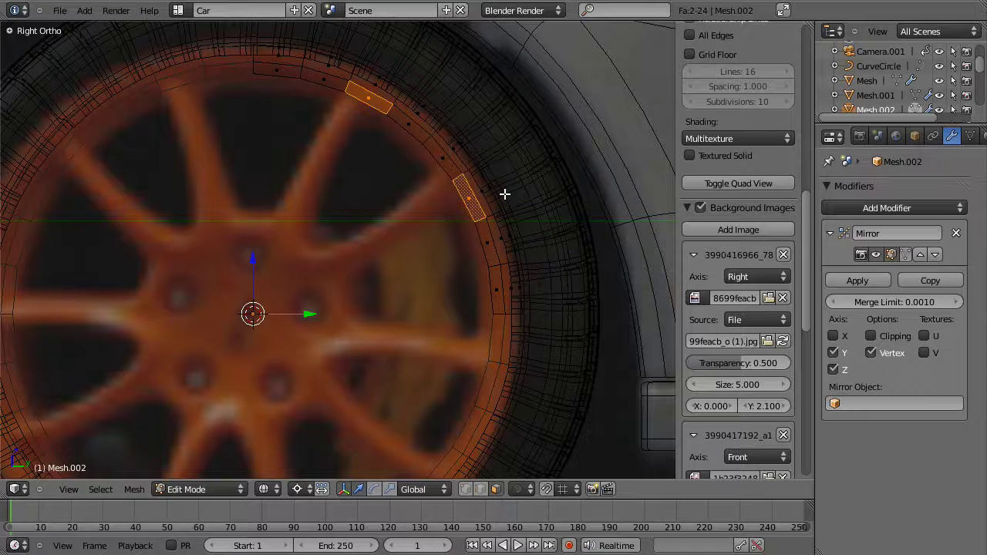
- Extrude the two selected faces as a region and scale them inward to the hub with the X axis locked, forming the spokes
{"action": "scroll", "coordinate": [504, 194], "scroll_direction": "down", "scroll_amount": 7}
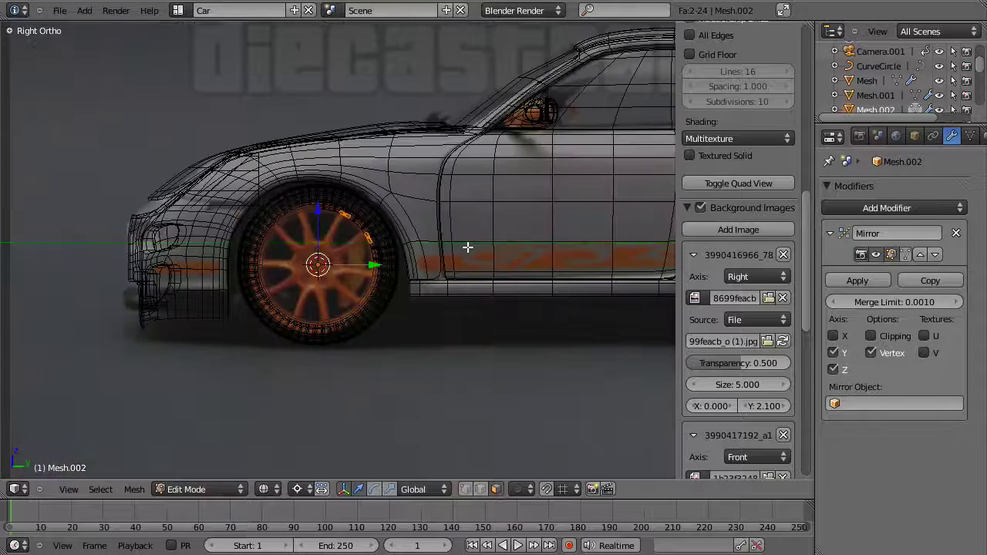
{"action": "scroll", "coordinate": [468, 247], "scroll_direction": "up", "scroll_amount": 6}
{"action": "key", "text": "alt+e"}
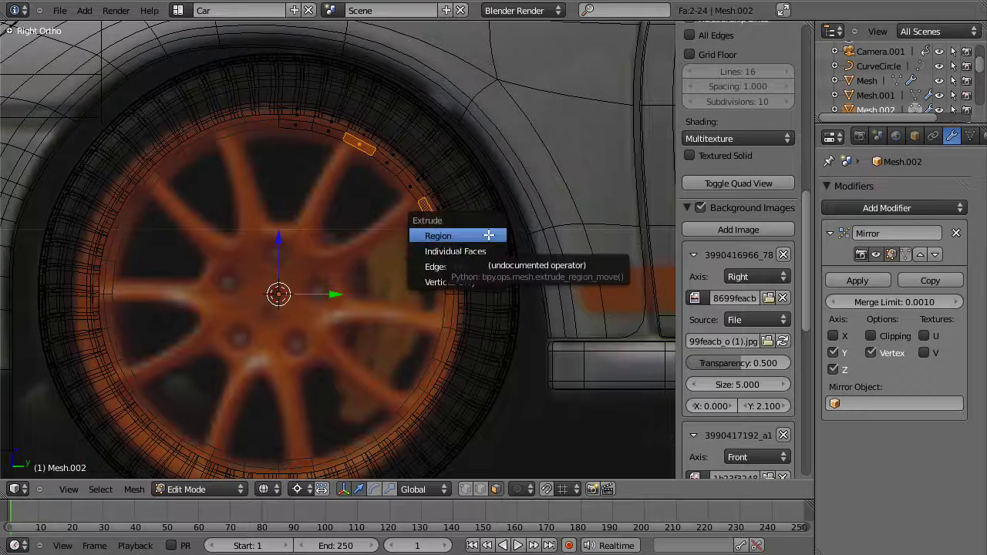
{"action": "left_click", "coordinate": [490, 235]}
{"action": "right_click", "coordinate": [490, 235]}
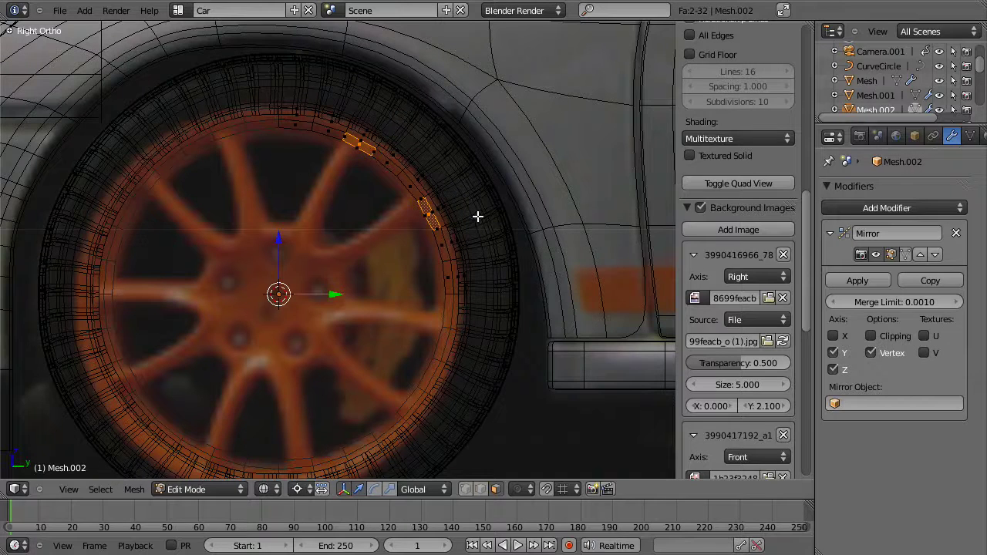
{"action": "key", "text": "s"}
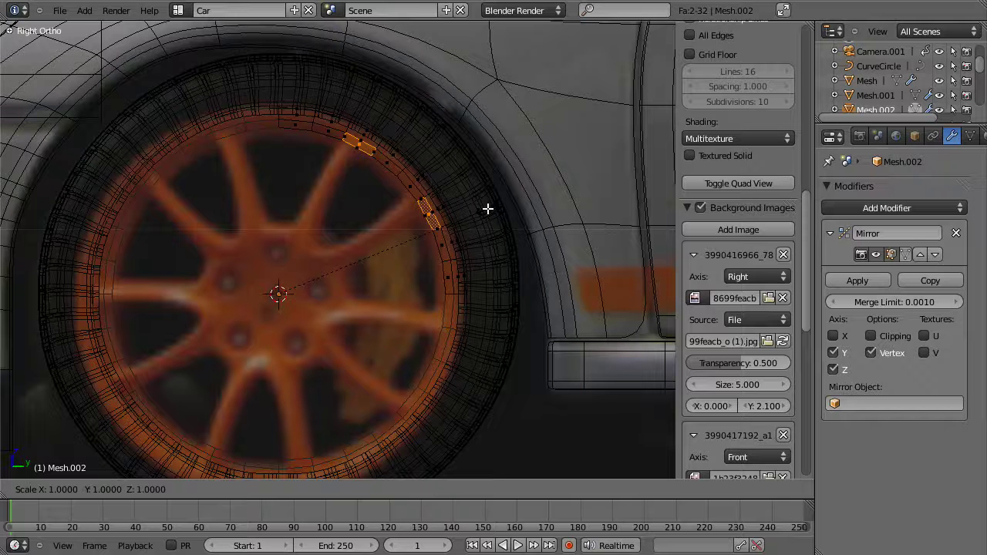
{"action": "key", "text": "shift+x"}
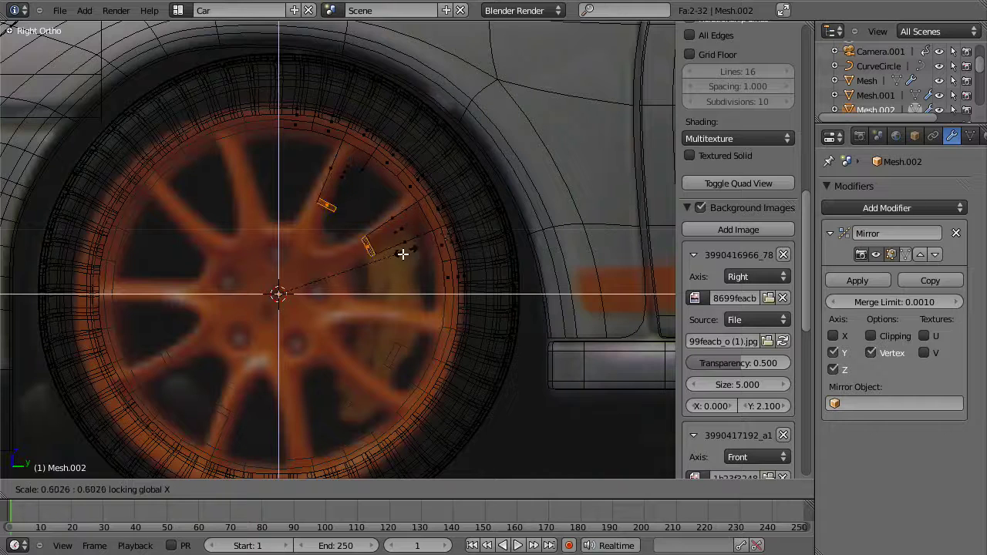
{"action": "left_click", "coordinate": [353, 272]}
{"action": "key", "text": "z"}
{"action": "middle_click_drag", "start_coordinate": [353, 272], "coordinate": [447, 261]}
{"action": "key", "text": "KP_3"}
{"action": "key", "text": "z"}
{"action": "scroll", "coordinate": [368, 278], "scroll_direction": "up", "scroll_amount": 4}
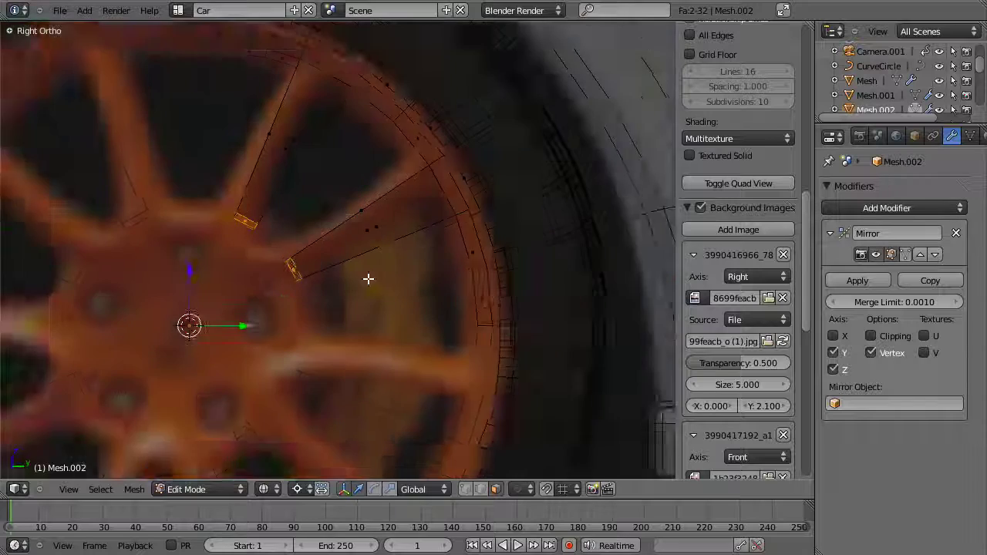
- Switch to vertex select mode, clear the selection, and enable snapping with the Vertex snap type
{"action": "key", "text": "ctrl+Tab"}
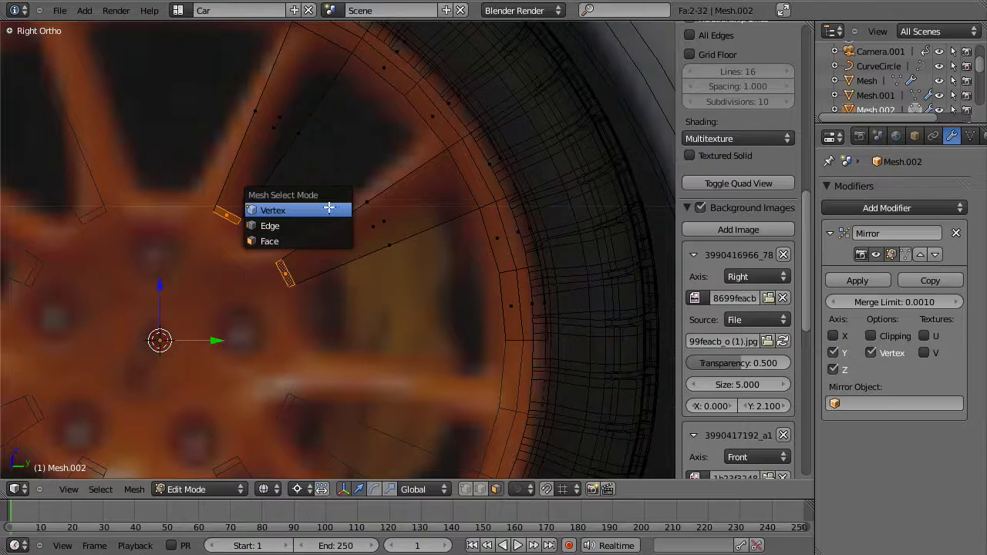
{"action": "left_click", "coordinate": [330, 210]}
{"action": "scroll", "coordinate": [392, 227], "scroll_direction": "down", "scroll_amount": 1}
{"action": "key", "text": "z"}
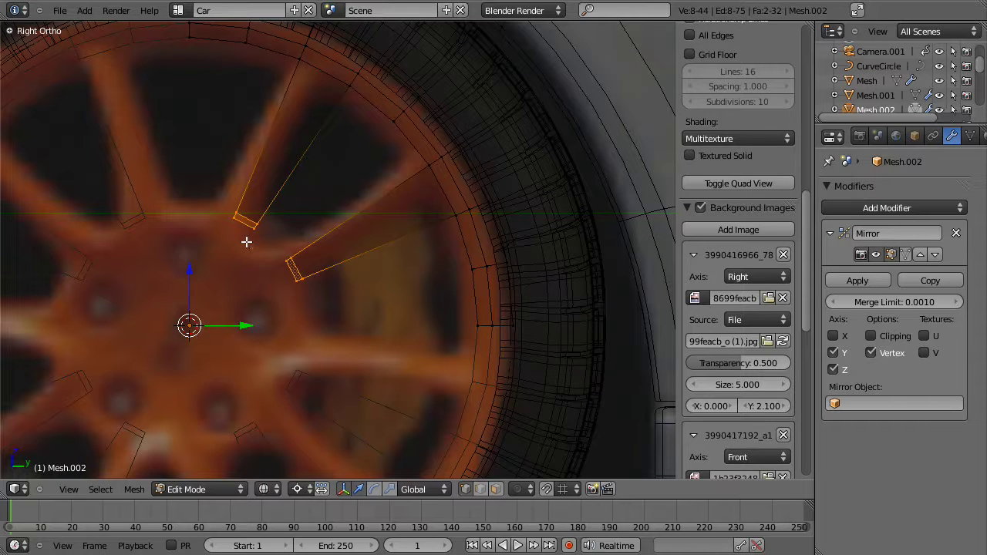
{"action": "key", "text": "a"}
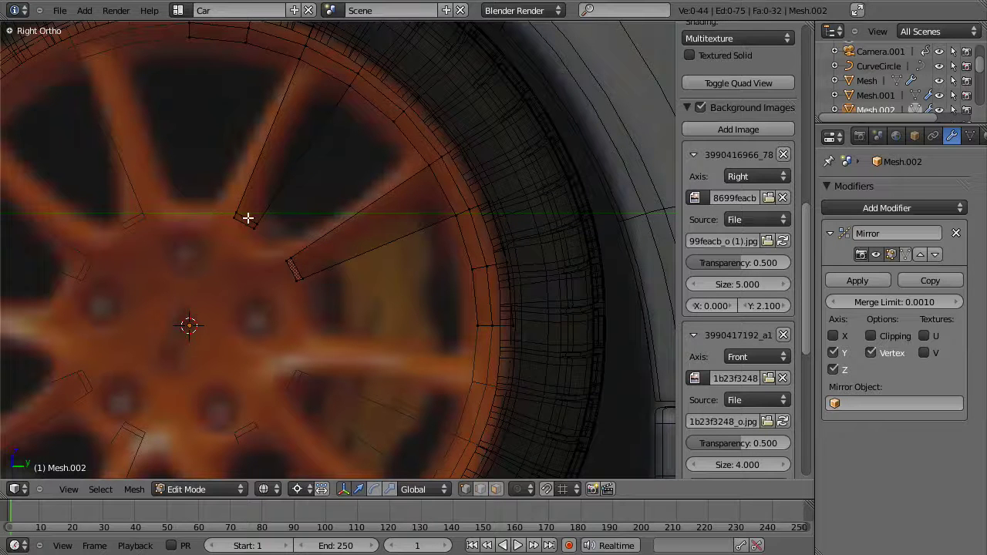
{"action": "key", "text": "shift+Tab"}
{"action": "key", "text": "shift+ctrl+Tab"}
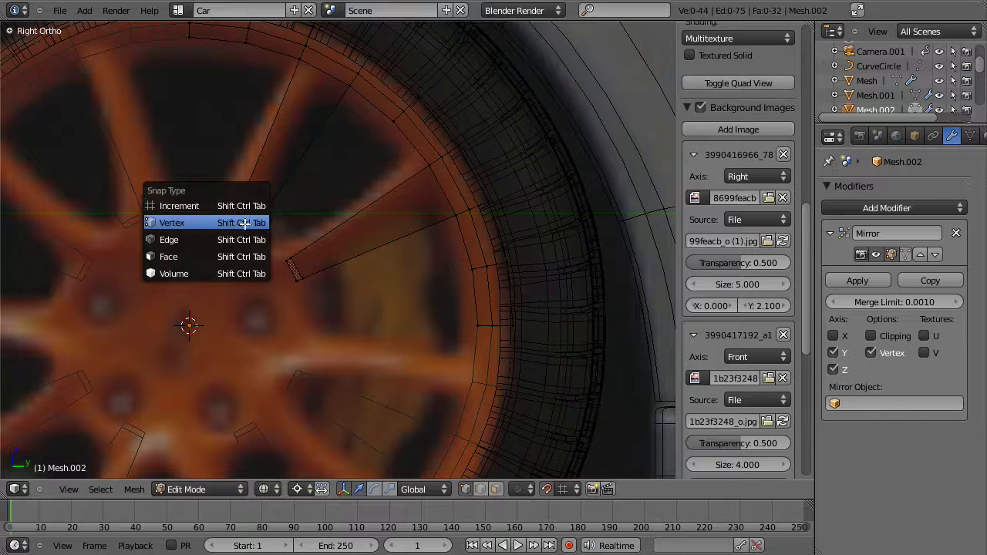
{"action": "left_click", "coordinate": [243, 223]}
- Try to snap the inner vertices of both spoke tips onto their neighbouring corner vertices without an axis constraint
{"action": "right_click", "coordinate": [236, 220]}
{"action": "key", "text": "g"}
{"action": "left_click", "coordinate": [255, 231]}
{"action": "right_click", "coordinate": [298, 256]}
{"action": "key", "text": "g"}
{"action": "left_click", "coordinate": [279, 265]}
{"action": "right_click", "coordinate": [306, 283]}
{"action": "key", "text": "g"}
{"action": "left_click", "coordinate": [296, 285]}
{"action": "scroll", "coordinate": [288, 290], "scroll_direction": "down", "scroll_amount": 2}
{"action": "scroll", "coordinate": [286, 283], "scroll_direction": "up", "scroll_amount": 2}
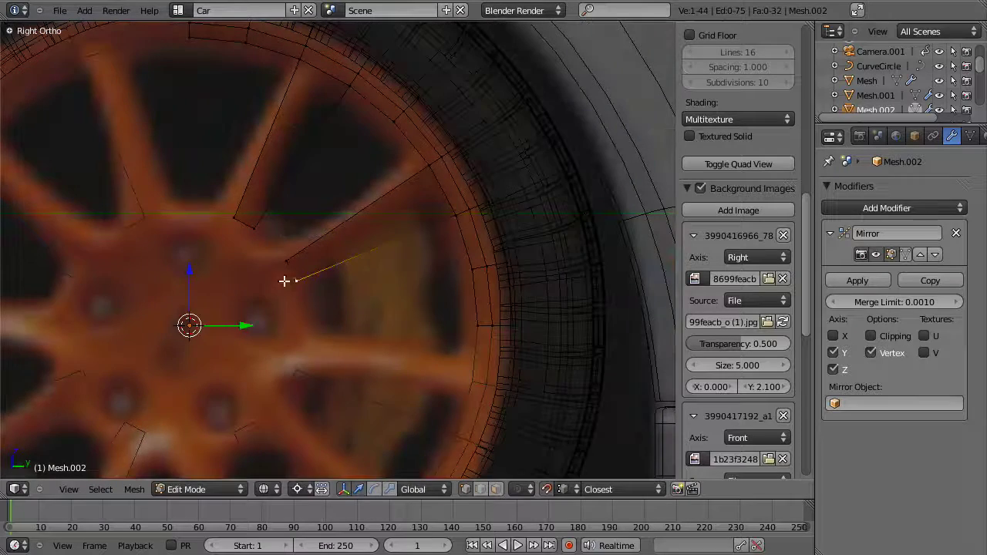
- Inspect the spoke tips in solid shading and undo the unconstrained vertex moves
{"action": "key", "text": "alt+z"}
{"action": "mouse_move", "coordinate": [295, 247]}
{"action": "middle_mouse_down"}
{"action": "mouse_move", "coordinate": [396, 218]}
{"action": "mouse_move", "coordinate": [405, 170]}
{"action": "mouse_move", "coordinate": [365, 199]}
{"action": "middle_mouse_up"}
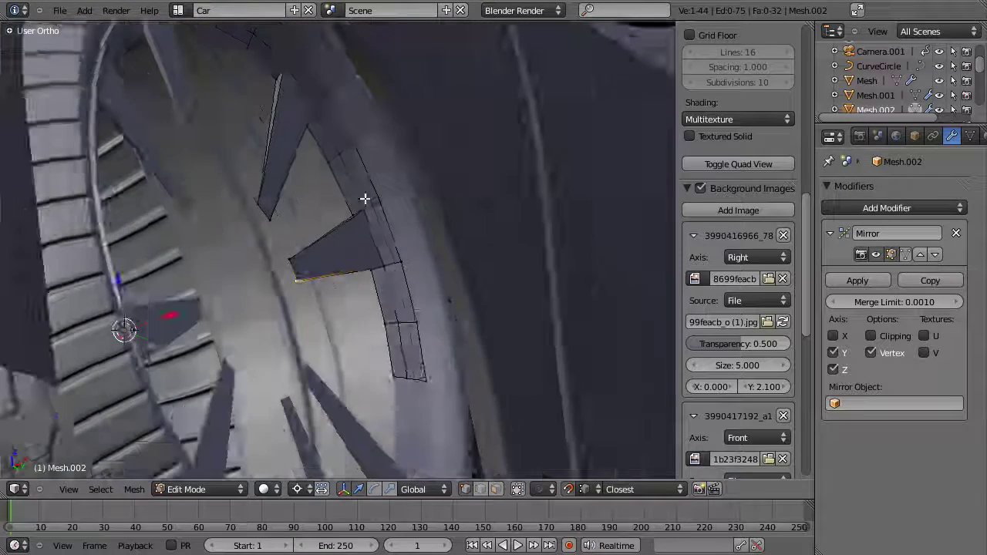
{"action": "scroll", "coordinate": [364, 199], "scroll_direction": "up", "scroll_amount": 4}
{"action": "key", "text": "ctrl+z"}
{"action": "key", "text": "ctrl+z"}
{"action": "key", "text": "ctrl+z"}
{"action": "key", "text": "ctrl+z"}
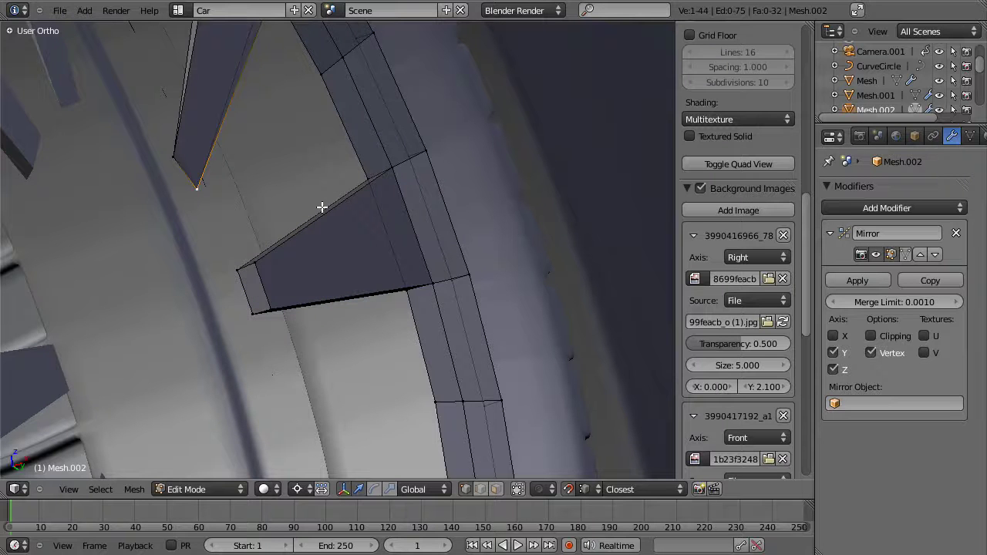
{"action": "key", "text": "ctrl+z"}
{"action": "key", "text": "ctrl+z"}
- Snap the upper spoke's two offset tip vertices into line with their counterparts, keeping the X axis locked
{"action": "middle_click_drag", "start_coordinate": [307, 168], "coordinate": [236, 271]}
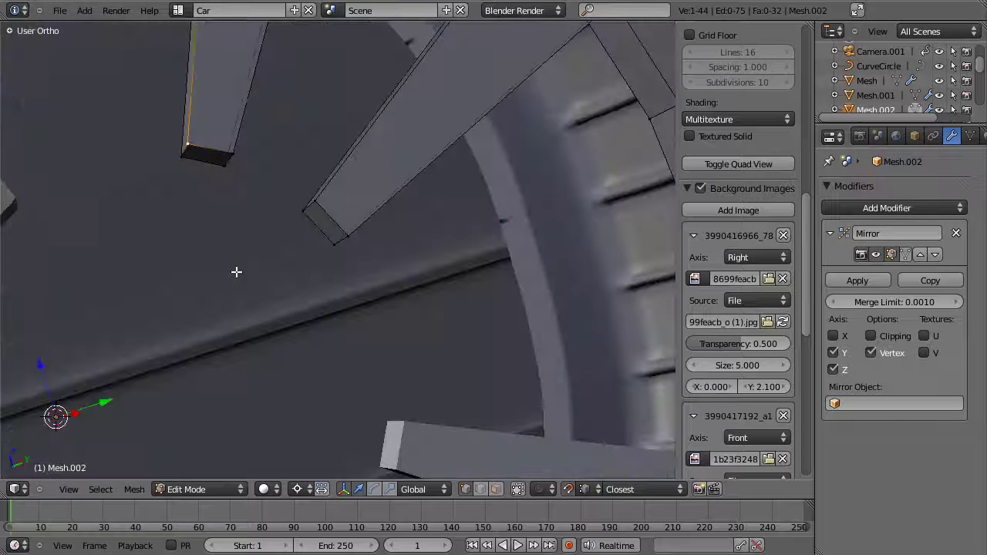
{"action": "key", "text": "g"}
{"action": "key", "text": "shift+x"}
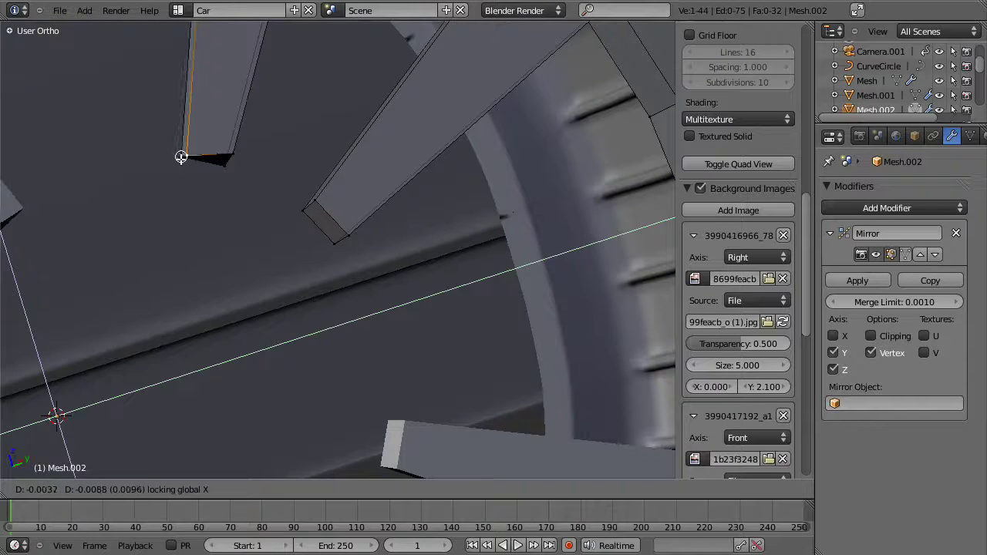
{"action": "left_click", "coordinate": [181, 156]}
{"action": "right_click", "coordinate": [242, 151]}
{"action": "key", "text": "g"}
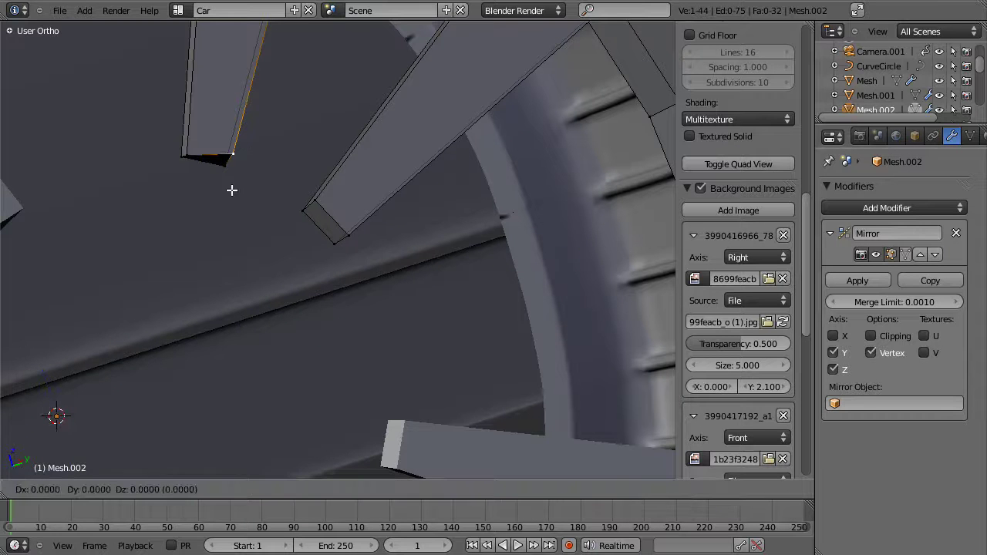
{"action": "key", "text": "shift+x"}
{"action": "left_click", "coordinate": [225, 165]}
- Try to snap the lower spoke's two offset tip vertices into line with their counterparts
{"action": "right_click", "coordinate": [317, 201]}
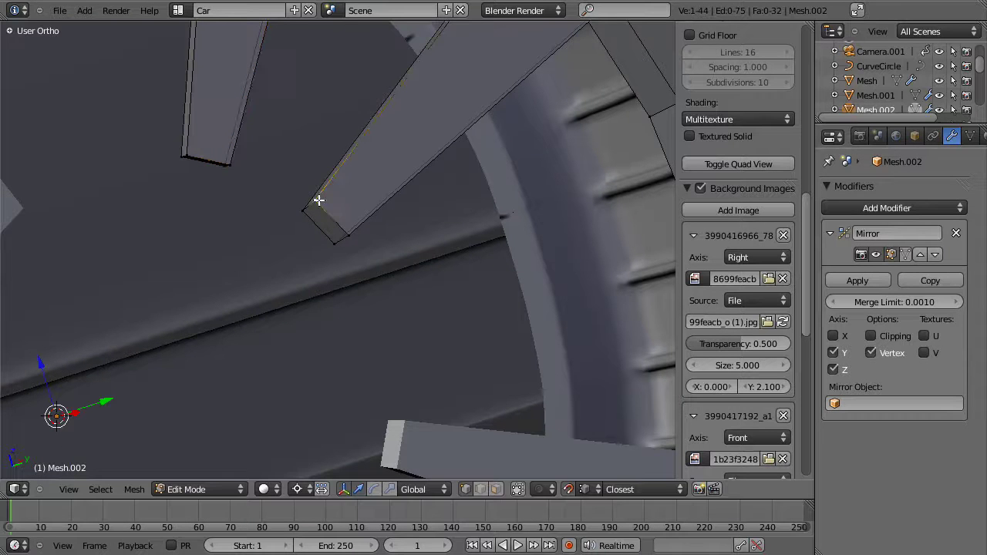
{"action": "key", "text": "g"}
{"action": "key", "text": "x"}
{"action": "left_click", "coordinate": [301, 214]}
{"action": "right_click", "coordinate": [355, 236]}
{"action": "key", "text": "g"}
{"action": "key", "text": "x"}
{"action": "key", "text": "shift+x"}
{"action": "left_click", "coordinate": [337, 242]}
- Retry snapping the lower spoke's upper tip vertex with the X axis locked and undo the last change
{"action": "right_click", "coordinate": [320, 205]}
{"action": "key", "text": "g"}
{"action": "key", "text": "shift+x"}
{"action": "left_click", "coordinate": [300, 217]}
{"action": "key", "text": "g"}
{"action": "right_click", "coordinate": [316, 209]}
{"action": "middle_click_drag", "start_coordinate": [353, 212], "coordinate": [335, 231]}
{"action": "right_click", "coordinate": [336, 232]}
{"action": "key", "text": "ctrl+z"}
- Snap the lower spoke's offset tip vertices onto their counterparts so the tip lines up in side view
{"action": "right_click", "coordinate": [324, 208]}
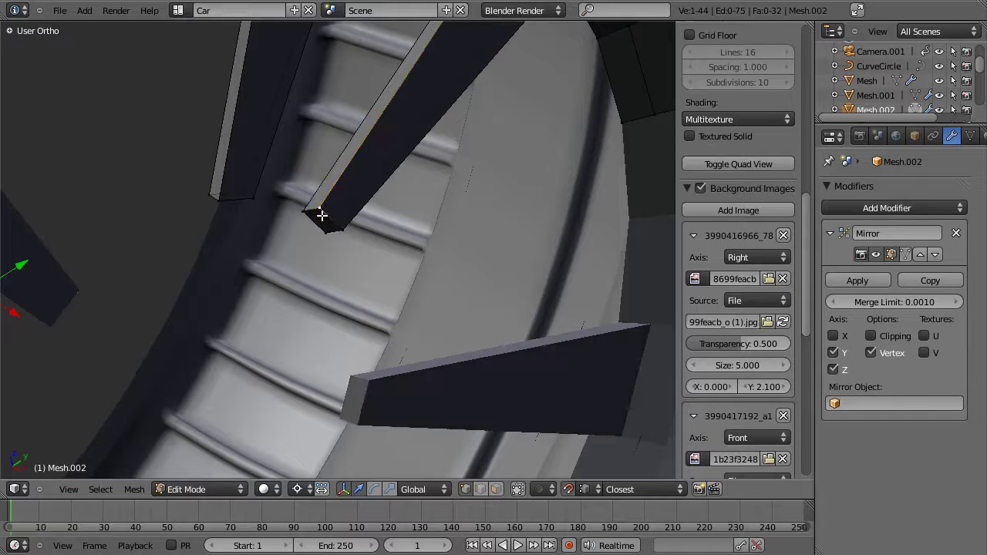
{"action": "key", "text": "g"}
{"action": "key", "text": "x"}
{"action": "left_click", "coordinate": [353, 221]}
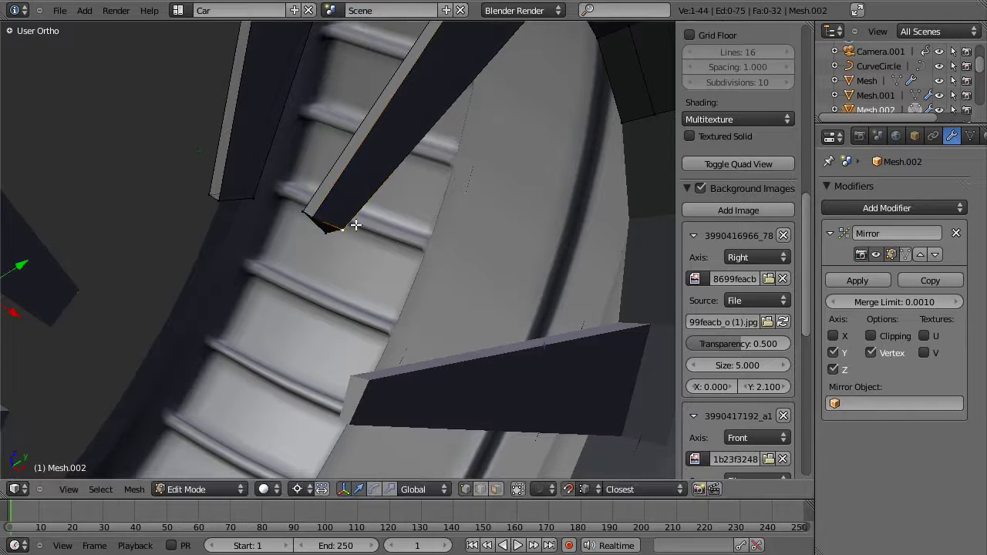
{"action": "key", "text": "g"}
{"action": "right_click", "coordinate": [322, 229]}
{"action": "middle_click_drag", "start_coordinate": [321, 229], "coordinate": [406, 162]}
{"action": "key", "text": "KP_3"}
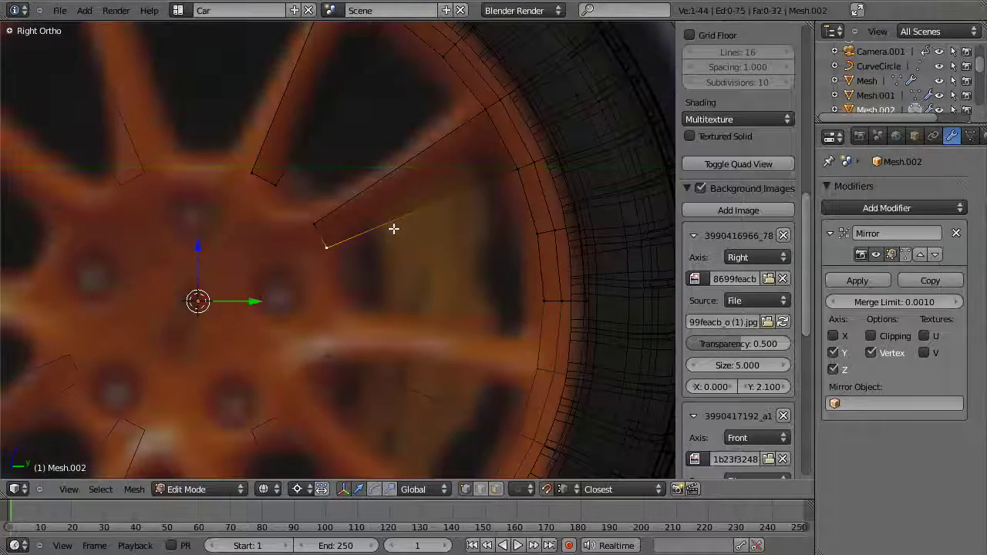
- Select the quarter ring's rear inner edge loop together with the four rear vertices of the spoke tips
{"action": "key", "text": "ctrl+Tab"}
{"action": "left_click", "coordinate": [480, 209]}
{"action": "right_click", "coordinate": [449, 93], "text": "alt"}
{"action": "middle_click_drag", "start_coordinate": [449, 88], "coordinate": [410, 213]}
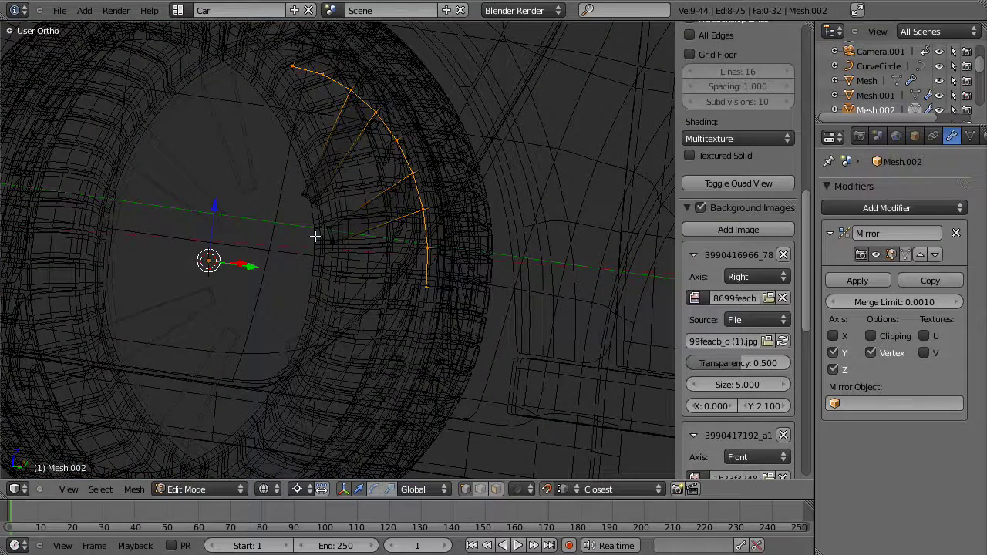
{"action": "right_click", "coordinate": [320, 246], "text": "shift"}
{"action": "right_click", "coordinate": [319, 226], "text": "shift"}
{"action": "right_click", "coordinate": [311, 209], "text": "shift"}
{"action": "right_click", "coordinate": [292, 195], "text": "shift"}
{"action": "key", "text": "z"}
{"action": "mouse_move", "coordinate": [296, 197]}
{"action": "middle_mouse_down"}
{"action": "mouse_move", "coordinate": [407, 225]}
{"action": "mouse_move", "coordinate": [314, 216]}
{"action": "mouse_move", "coordinate": [347, 205]}
{"action": "middle_mouse_up"}
- Delete the large rear face of each of the two spokes, using face select mode
{"action": "key", "text": "ctrl+Tab"}
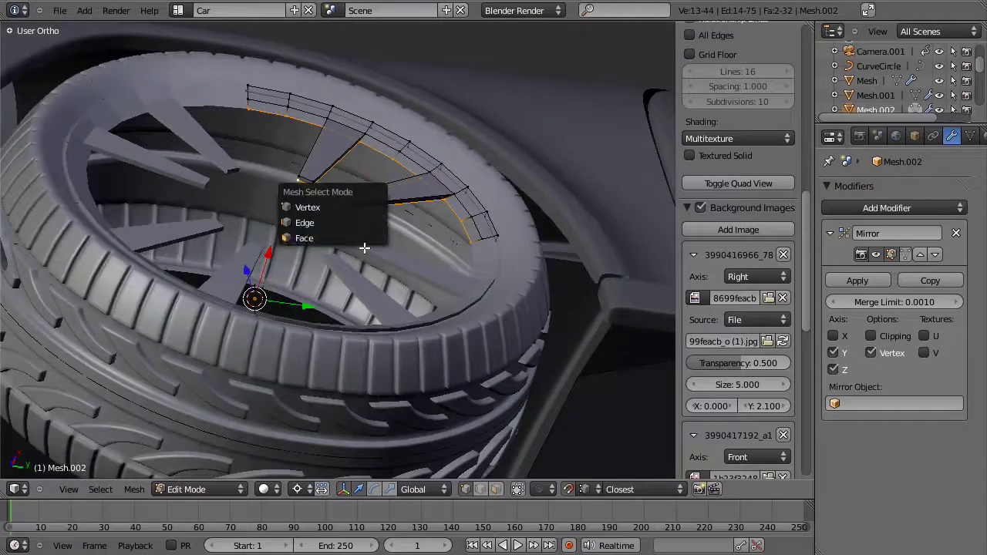
{"action": "left_click", "coordinate": [363, 245]}
{"action": "key", "text": "z"}
{"action": "right_click", "coordinate": [319, 159]}
{"action": "middle_click_drag", "start_coordinate": [320, 158], "coordinate": [376, 233]}
{"action": "right_click", "coordinate": [380, 209], "text": "shift"}
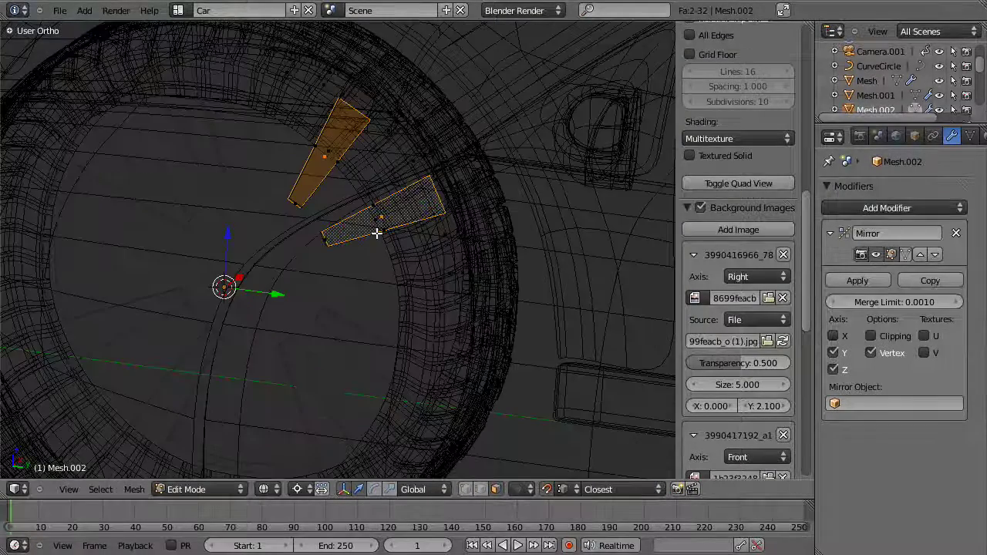
{"action": "key", "text": "x"}
{"action": "left_click", "coordinate": [370, 276]}
- Switch to vertex select mode and loop-select the quarter ring's inner edges together with the open rear edges of both spokes
{"action": "key", "text": "z"}
{"action": "key", "text": "ctrl+Tab"}
{"action": "left_click", "coordinate": [358, 183]}
{"action": "right_click", "coordinate": [411, 147], "text": "alt"}
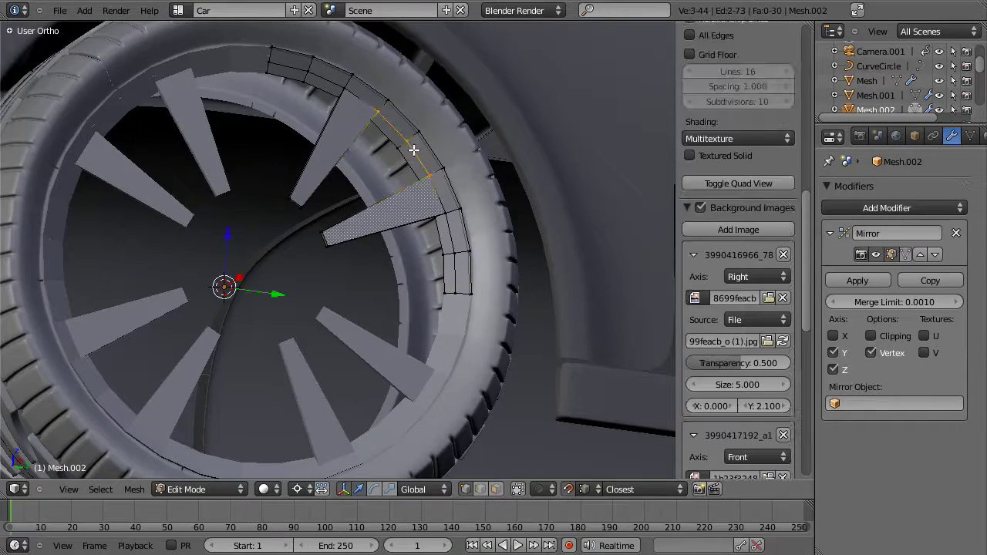
{"action": "key", "text": "z"}
{"action": "right_click", "coordinate": [334, 83], "text": "alt+shift"}
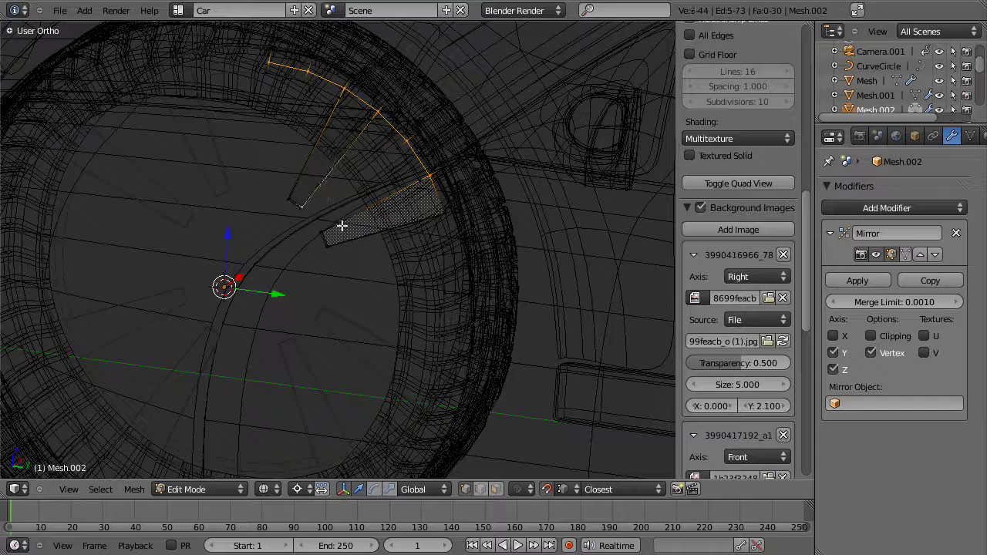
{"action": "right_click", "coordinate": [341, 222], "text": "alt+shift"}
{"action": "key", "text": "z"}
- Correct the loop selection around the ring and spokes, dropping the unwanted ring faces above the upper spoke
{"action": "mouse_move", "coordinate": [357, 282]}
{"action": "middle_mouse_down"}
{"action": "mouse_move", "coordinate": [414, 344]}
{"action": "mouse_move", "coordinate": [357, 278]}
{"action": "middle_mouse_up"}
{"action": "key", "text": "z"}
{"action": "right_click", "coordinate": [378, 133], "text": "alt+shift"}
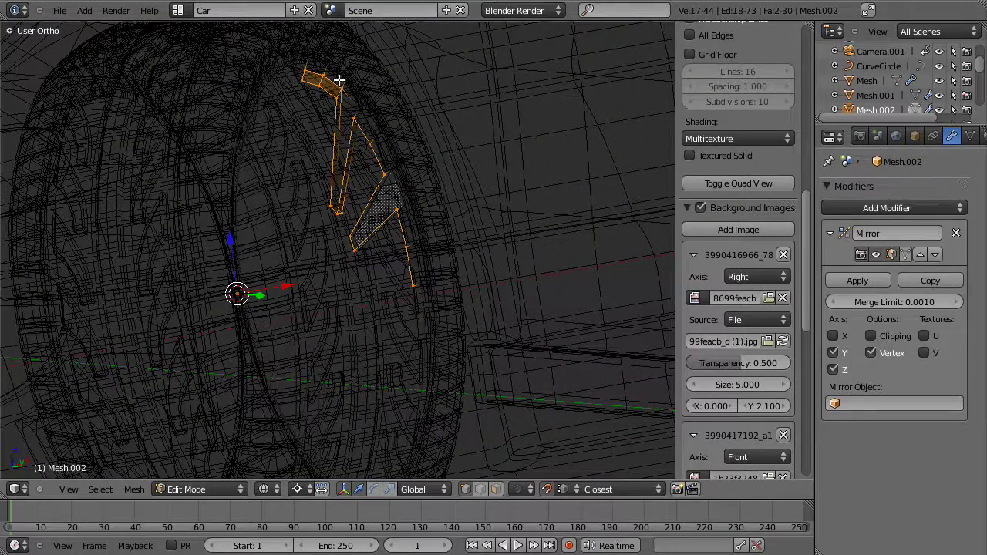
{"action": "right_click", "coordinate": [328, 83], "text": "alt+shift"}
{"action": "key", "text": "z"}
{"action": "middle_click_drag", "start_coordinate": [437, 239], "coordinate": [335, 177]}
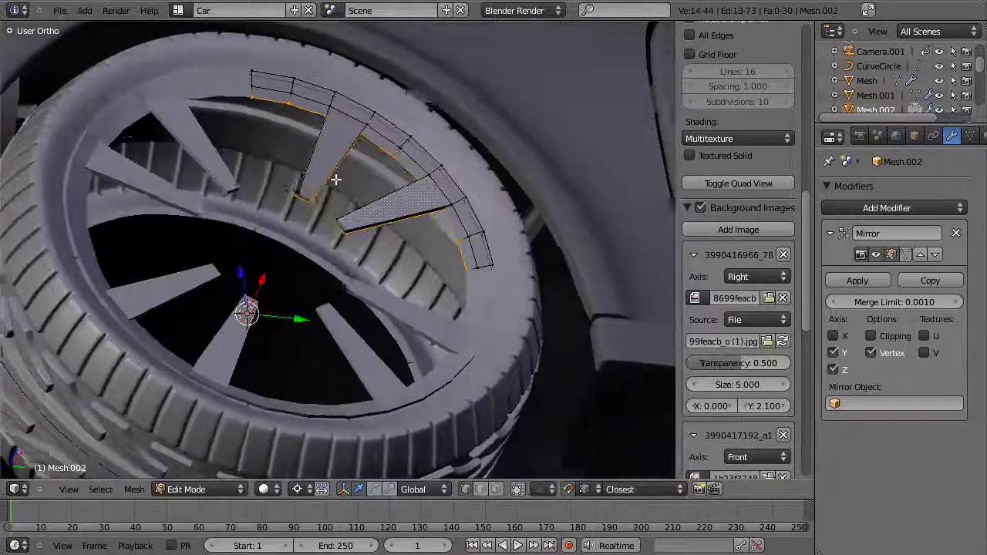
- Box-deselect the stray vertex in front view so that only the rear loop of the ring and spokes remains selected
{"action": "key", "text": "z"}
{"action": "key", "text": "KP_3"}
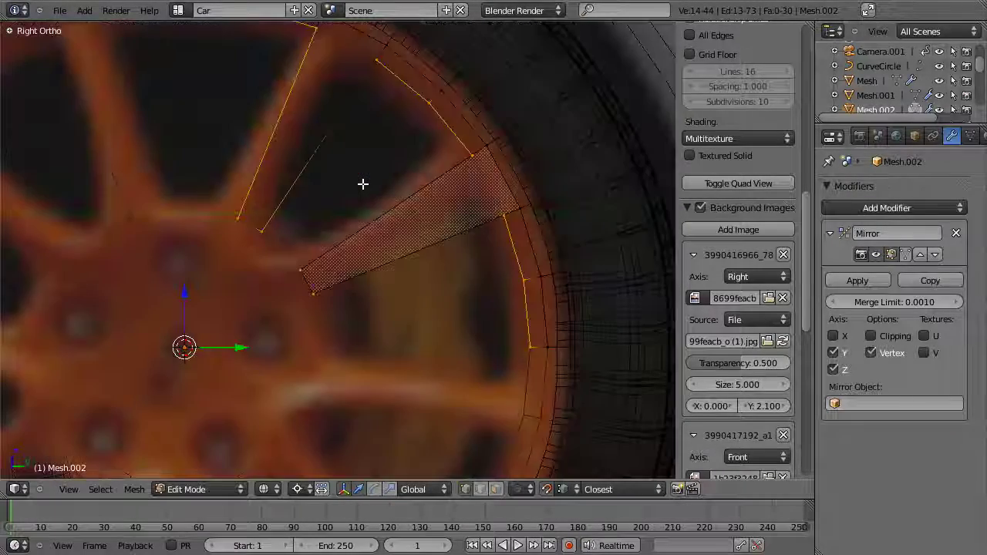
{"action": "key", "text": "KP_1"}
{"action": "key", "text": "z"}
{"action": "key", "text": "z"}
{"action": "key", "text": "alt+e"}
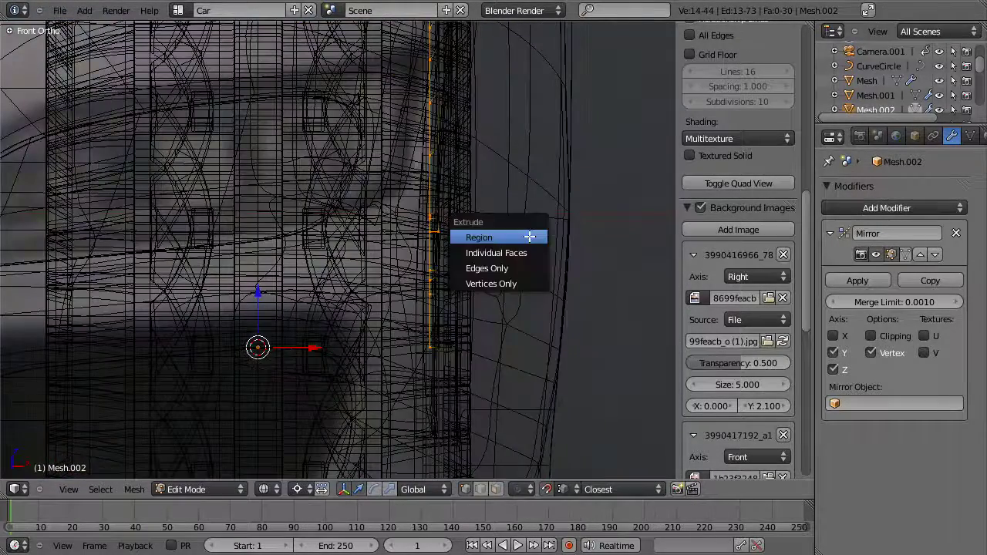
{"action": "key", "text": "Escape"}
{"action": "key", "text": "b"}
{"action": "middle_click_drag", "start_coordinate": [435, 191], "coordinate": [492, 293]}
- Extrude the selected rear loop as a region and move it back along the X axis to give the ring and spokes depth
{"action": "key", "text": "alt+e"}
{"action": "left_click", "coordinate": [500, 240]}
{"action": "key", "text": "g"}
{"action": "key", "text": "x"}
{"action": "key", "text": "Escape"}
{"action": "key", "text": "g"}
{"action": "key", "text": "x"}
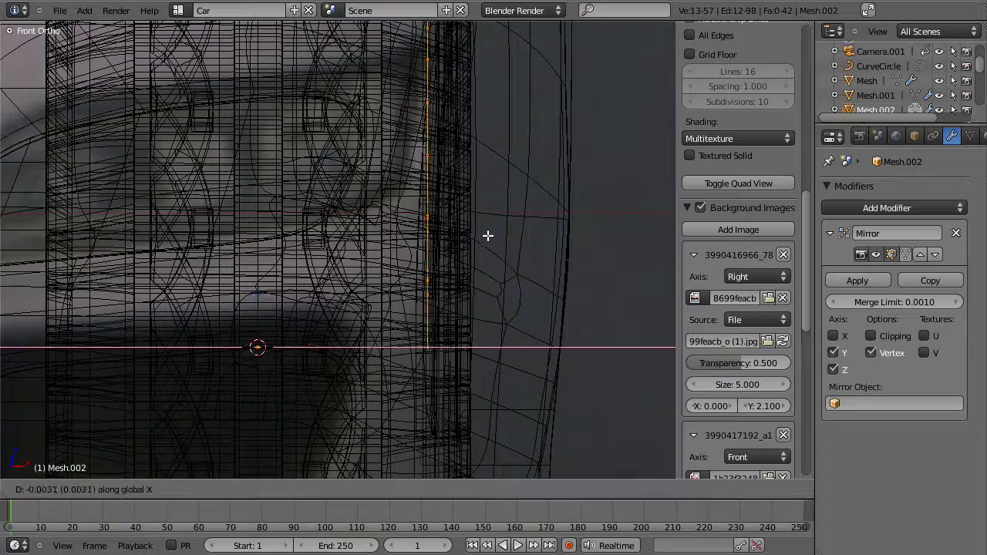
{"action": "left_click", "coordinate": [466, 237]}
- Select the upper spoke's left front edge and edge-slide it inward by about 0.26 in side view
{"action": "key", "text": "z"}
{"action": "middle_click_drag", "start_coordinate": [466, 236], "coordinate": [328, 197]}
{"action": "scroll", "coordinate": [432, 211], "scroll_direction": "up", "scroll_amount": 3}
{"action": "key", "text": "a"}
{"action": "right_click", "coordinate": [318, 189]}
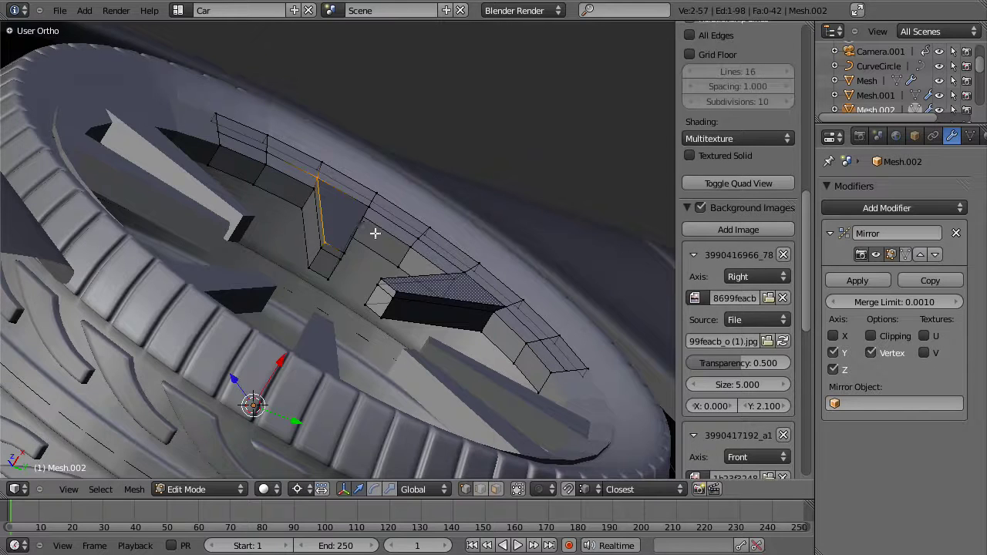
{"action": "key", "text": "KP_3"}
{"action": "key", "text": "z"}
{"action": "key", "text": "ctrl+e"}
{"action": "left_click", "coordinate": [342, 175]}
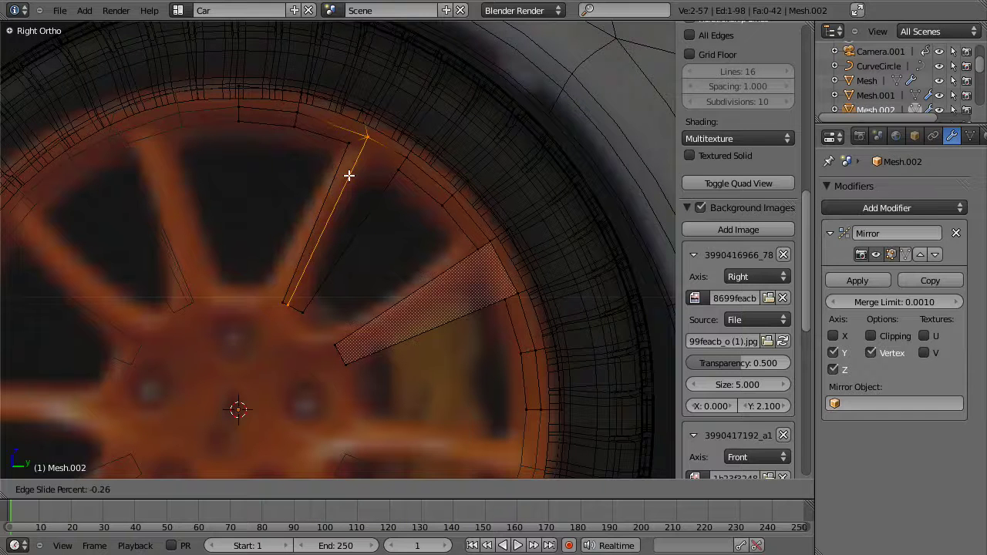
{"action": "left_click", "coordinate": [350, 175]}
- Edge-slide the upper spoke's right front edge inward by about 0.44 to narrow its front face
{"action": "key", "text": "a"}
{"action": "key", "text": "a"}
{"action": "key", "text": "ctrl+z"}
{"action": "key", "text": "ctrl+z"}
{"action": "key", "text": "g"}
{"action": "key", "text": "g"}
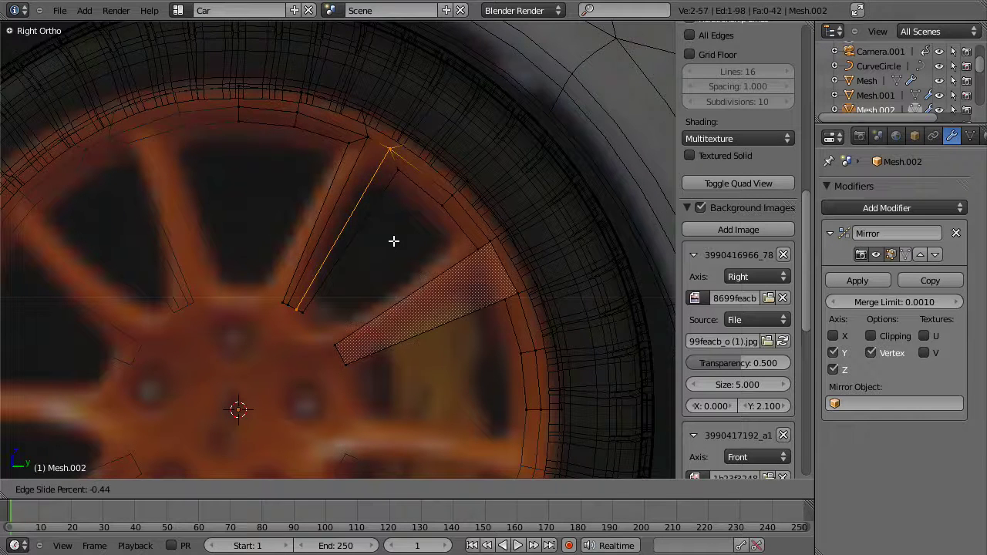
{"action": "left_click", "coordinate": [394, 241]}
{"action": "right_click", "coordinate": [489, 268], "text": "shift"}
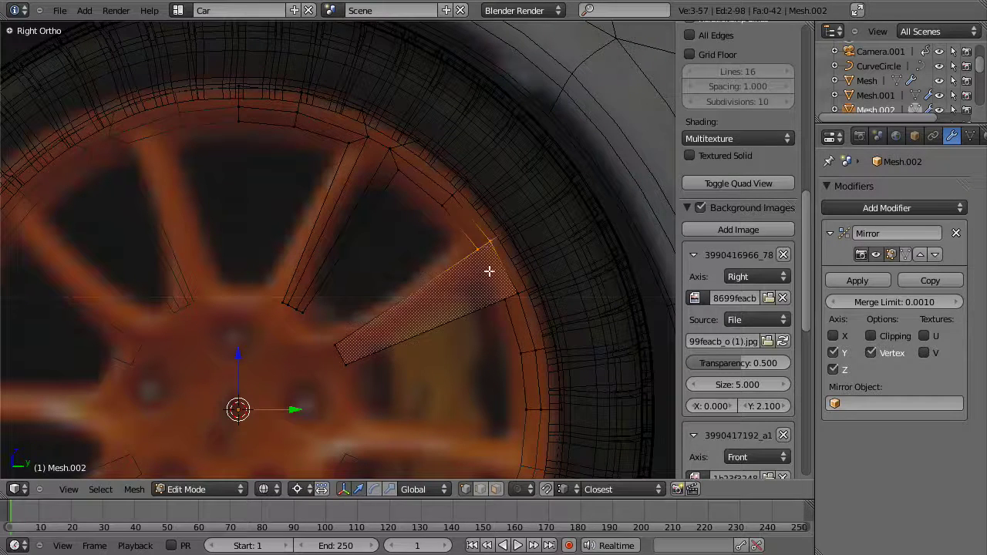
{"action": "key", "text": "g"}
{"action": "key", "text": "g"}
{"action": "right_click", "coordinate": [500, 260]}
{"action": "right_click", "coordinate": [413, 301], "text": "alt"}
{"action": "key", "text": "a"}
- Select the lower spoke's upper front edge and edge-slide it slightly inward in side view
{"action": "middle_click_drag", "start_coordinate": [430, 302], "coordinate": [454, 309]}
{"action": "right_click", "coordinate": [443, 288], "text": "alt"}
{"action": "key", "text": "z"}
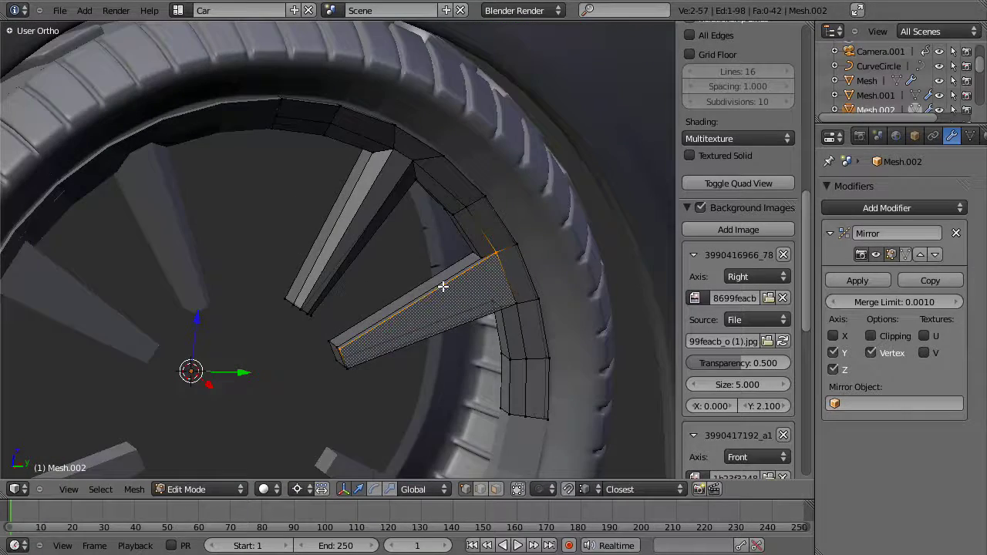
{"action": "key", "text": "KP_3"}
{"action": "key", "text": "ctrl+e"}
{"action": "left_click", "coordinate": [448, 292]}
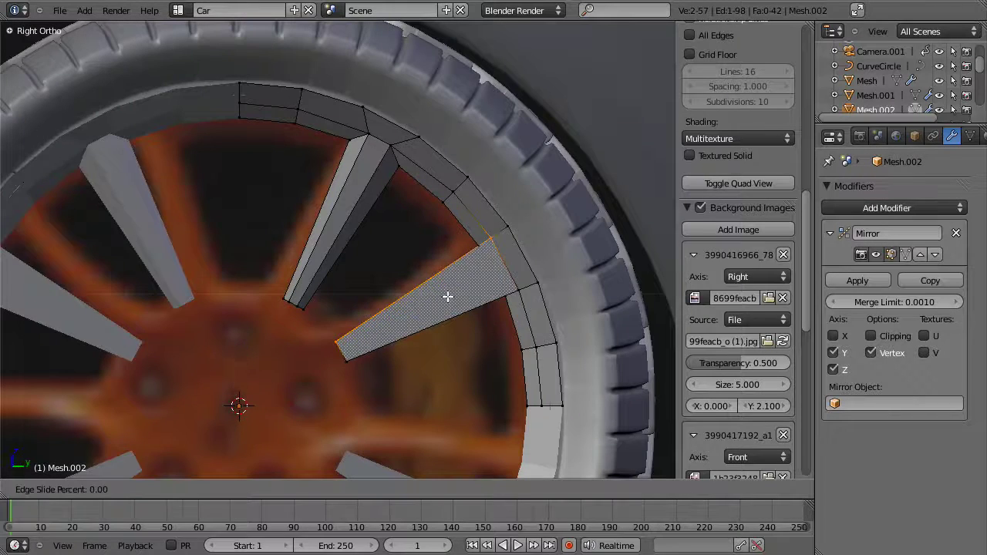
{"action": "left_click", "coordinate": [457, 296]}
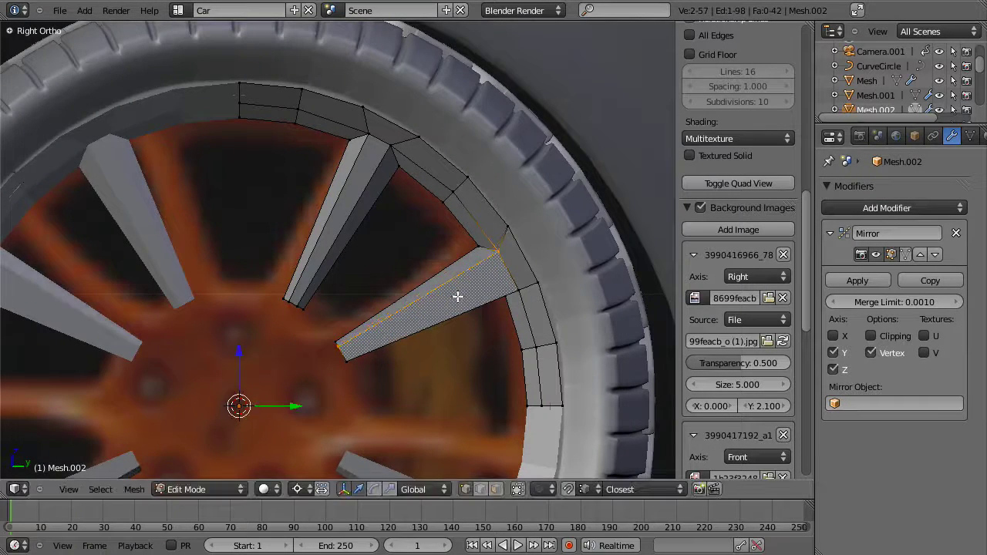
- Select the lower spoke's lower front edge and edge-slide it inward to narrow the front face
{"action": "middle_click_drag", "start_coordinate": [457, 296], "coordinate": [470, 311]}
{"action": "right_click", "coordinate": [466, 299]}
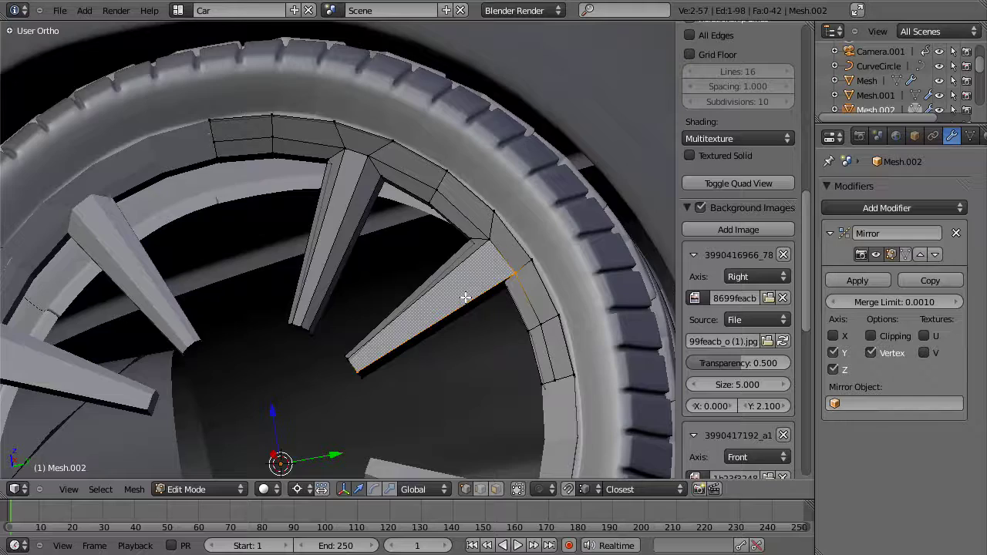
{"action": "key", "text": "KP_3"}
{"action": "key", "text": "ctrl+e"}
{"action": "left_click", "coordinate": [466, 293]}
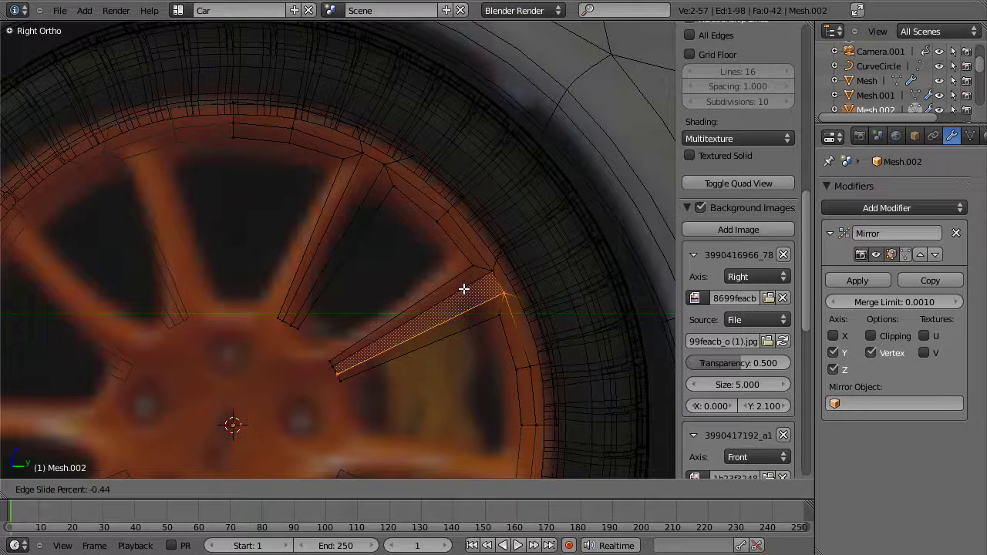
{"action": "left_click", "coordinate": [445, 333]}
- Switch to Object Mode and compare the mirrored rim and spokes with the reference photo in wireframe side view
{"action": "scroll", "coordinate": [370, 314], "scroll_direction": "down", "scroll_amount": 4}
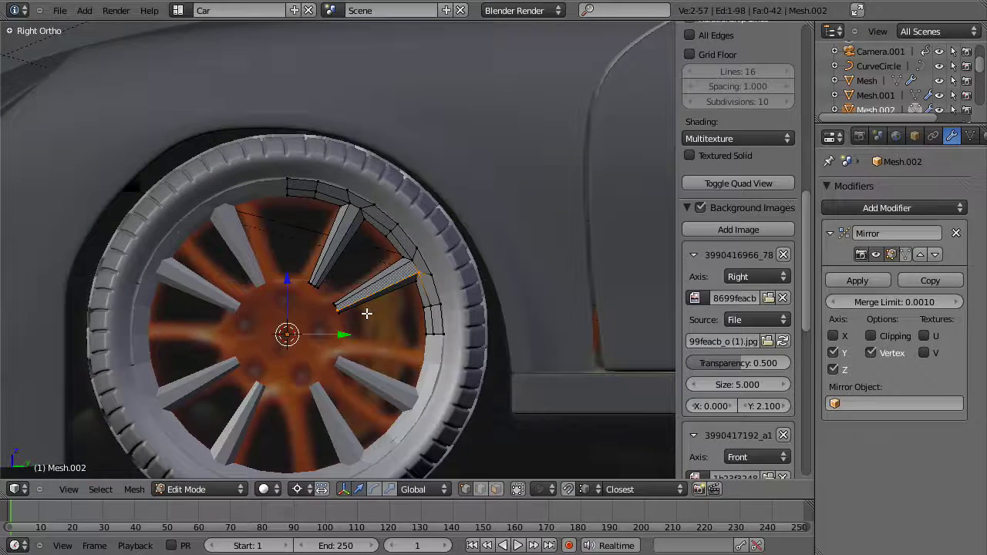
{"action": "scroll", "coordinate": [403, 337], "scroll_direction": "up", "scroll_amount": 3}
{"action": "key", "text": "z"}
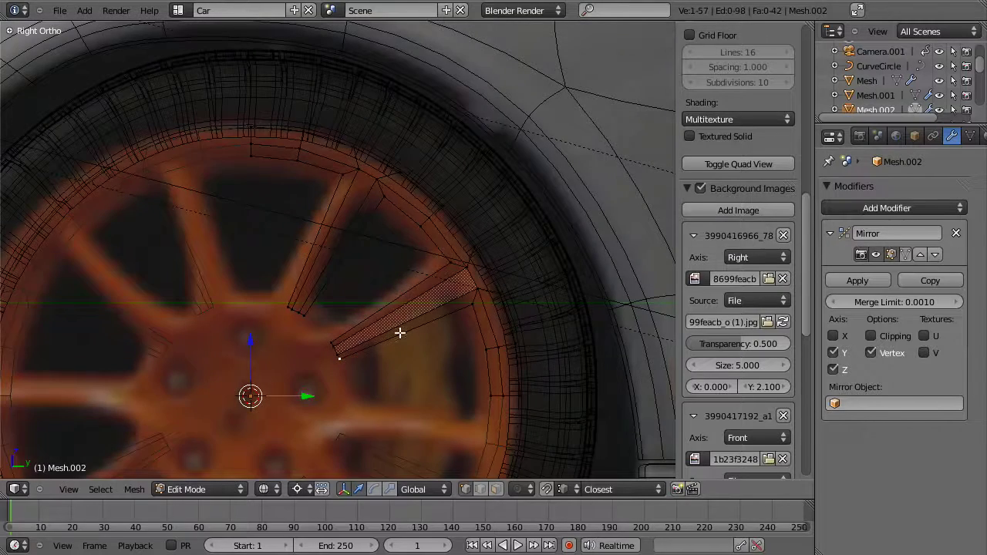
{"action": "key", "text": "Tab"}
{"action": "scroll", "coordinate": [392, 312], "scroll_direction": "down", "scroll_amount": 3}
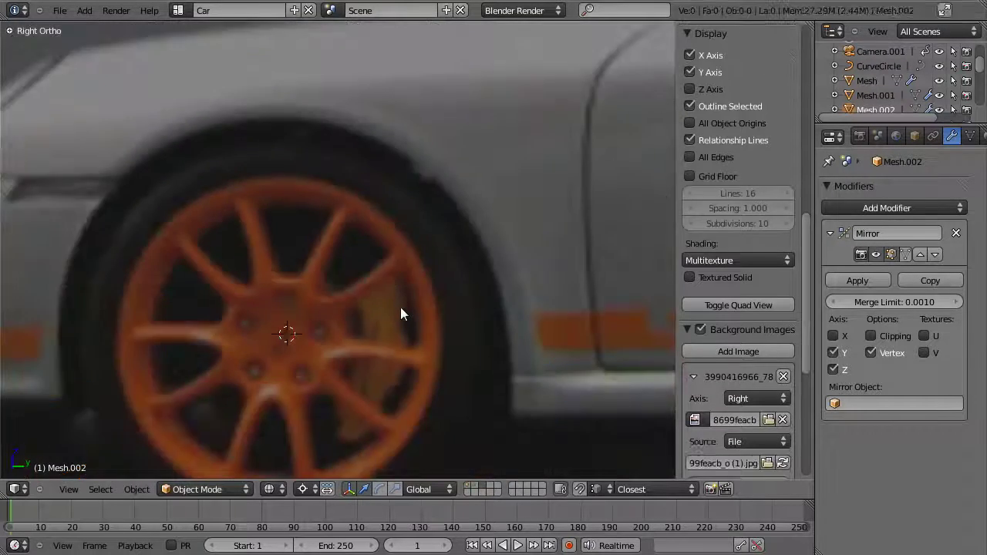
{"action": "scroll", "coordinate": [399, 309], "scroll_direction": "up", "scroll_amount": 4}
{"action": "key", "text": "z"}
{"action": "key", "text": "z"}
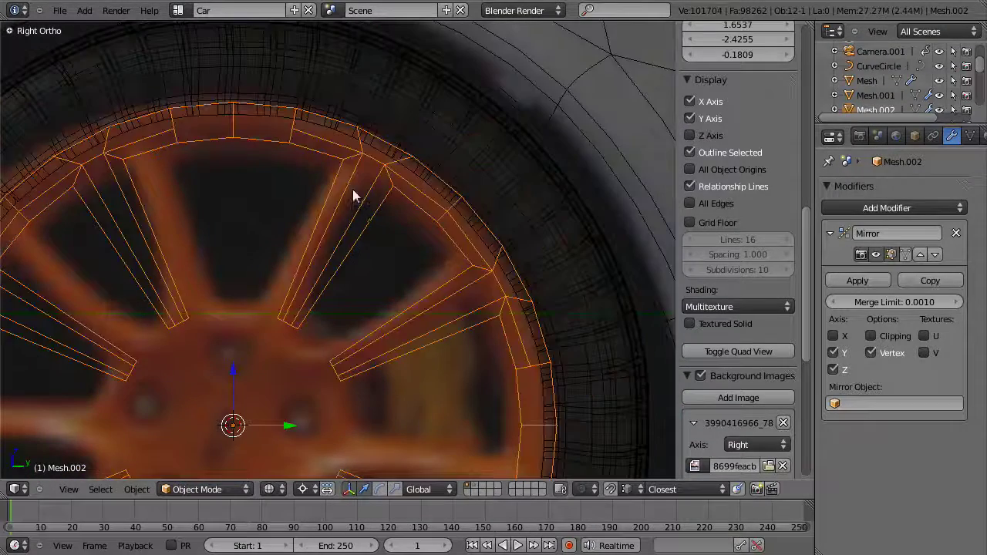
- Add a loop cut across the upper spoke, slide it to 0.87 near the rim, and set the pivot to the bounding box centre
{"action": "key", "text": "Tab"}
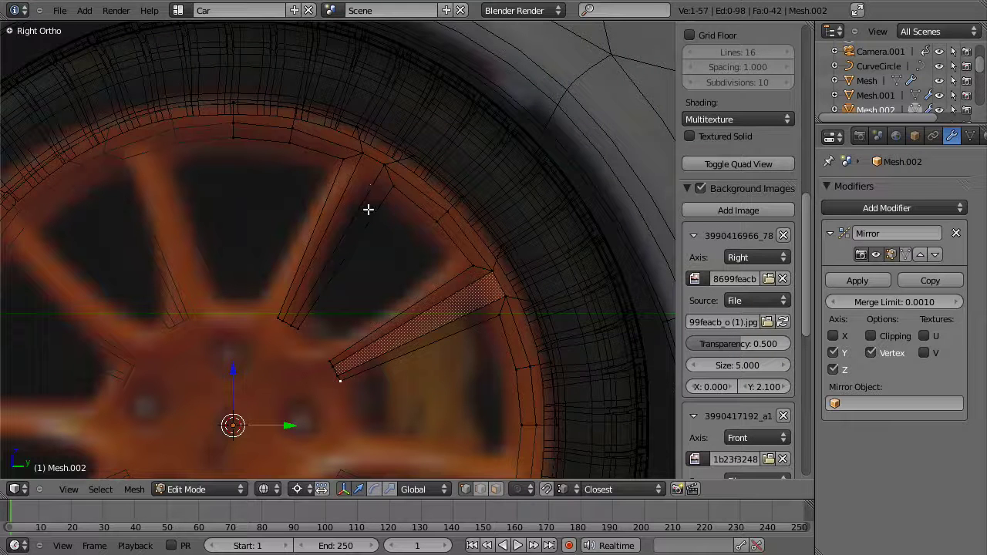
{"action": "right_click", "coordinate": [359, 201], "text": "alt"}
{"action": "key", "text": "g"}
{"action": "key", "text": "g"}
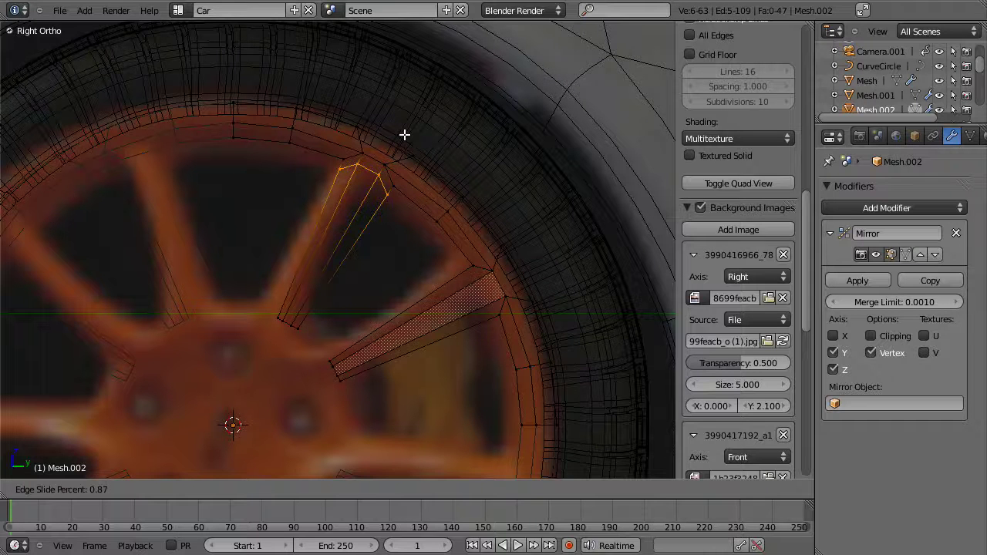
{"action": "left_click", "coordinate": [404, 135]}
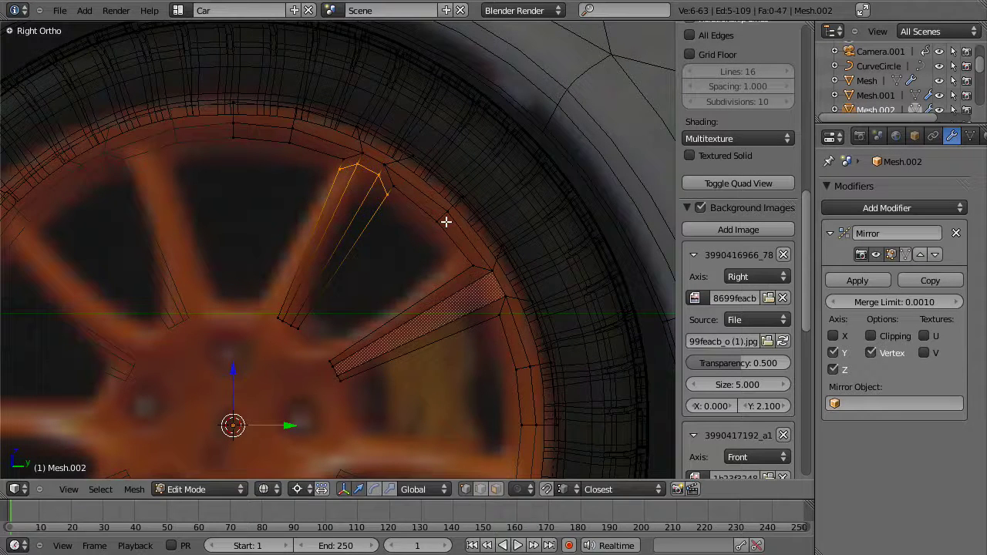
{"action": "key", "text": "comma"}
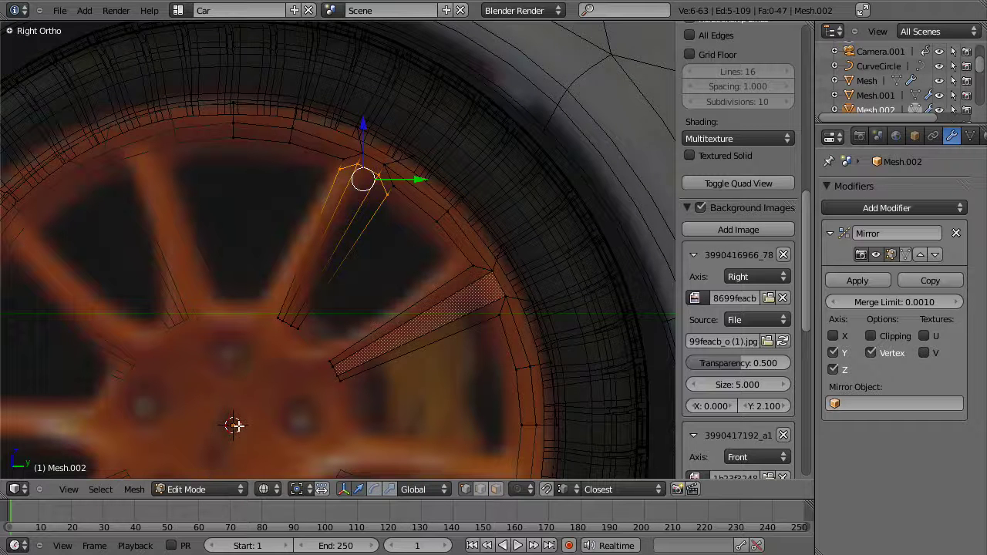
{"action": "key", "text": "s"}
{"action": "key", "text": "shift+x"}
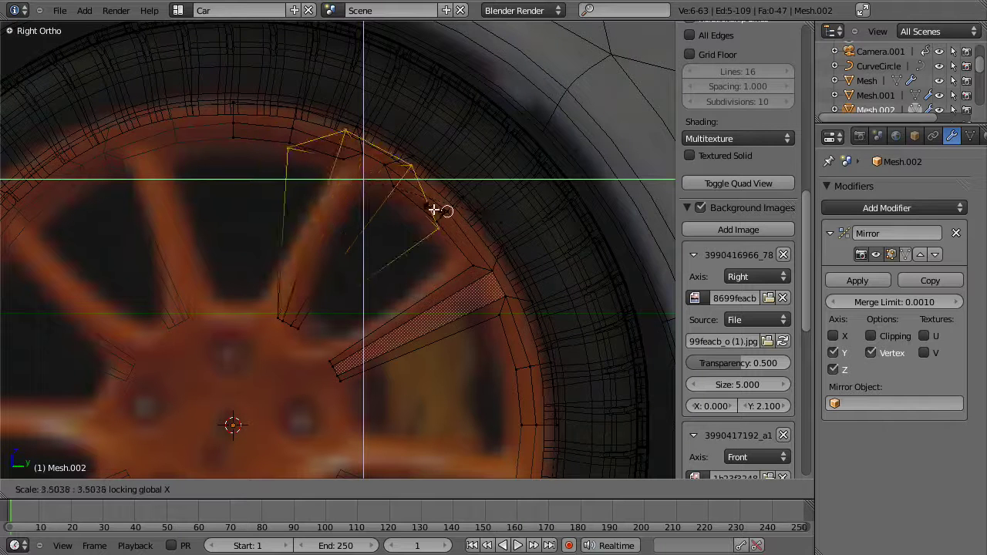
{"action": "left_click", "coordinate": [385, 184]}
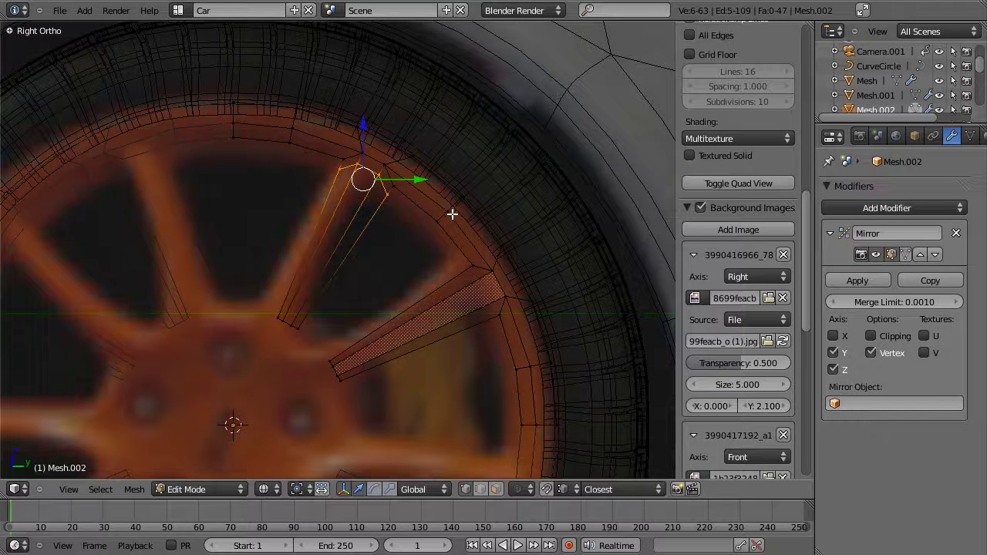
{"action": "key", "text": "s"}
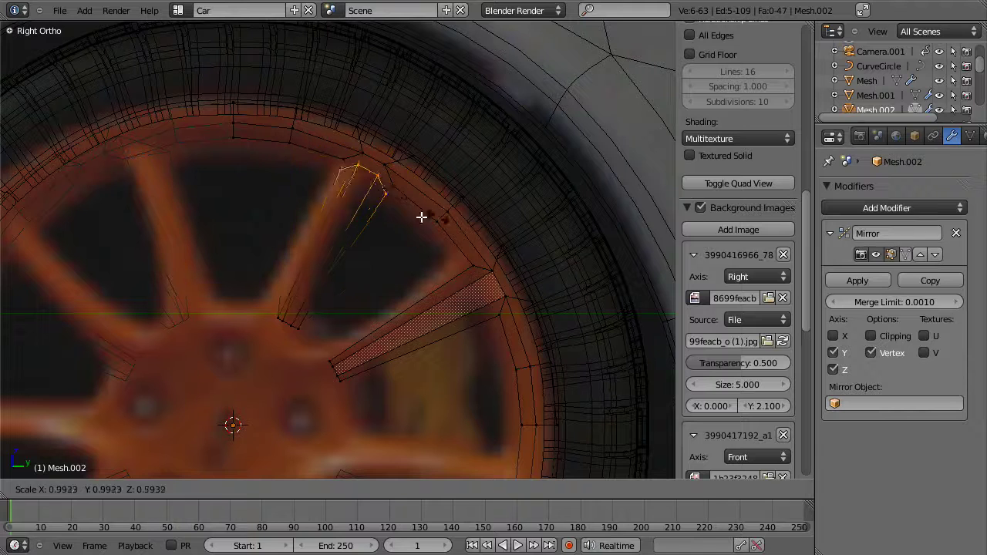
{"action": "left_click", "coordinate": [417, 224]}
{"action": "key", "text": "s"}
{"action": "key", "text": "shift+x"}
{"action": "left_click", "coordinate": [379, 186]}
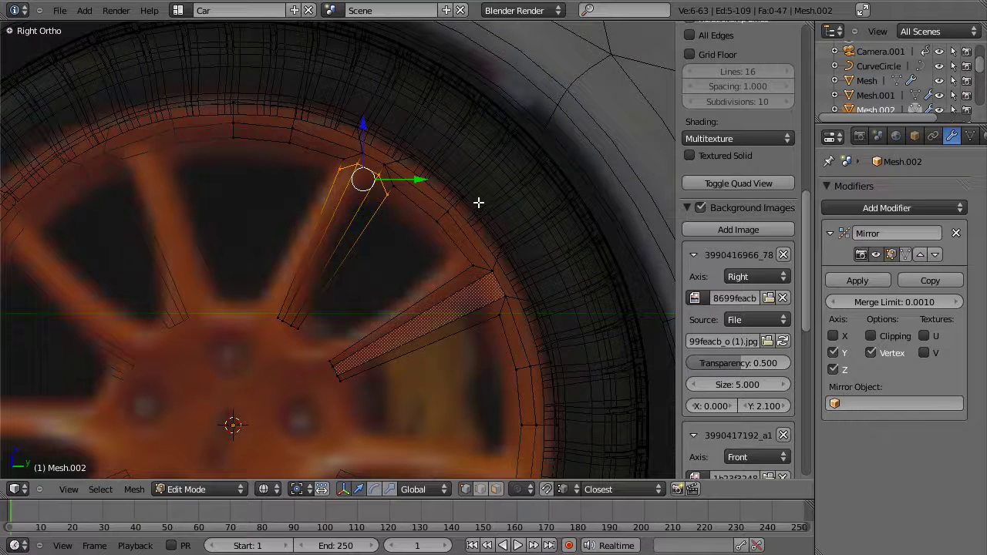
- Set snapping to Increment and scale down the upper spoke's new edge loop in Y and Z only
{"action": "key", "text": "shift+ctrl+Tab"}
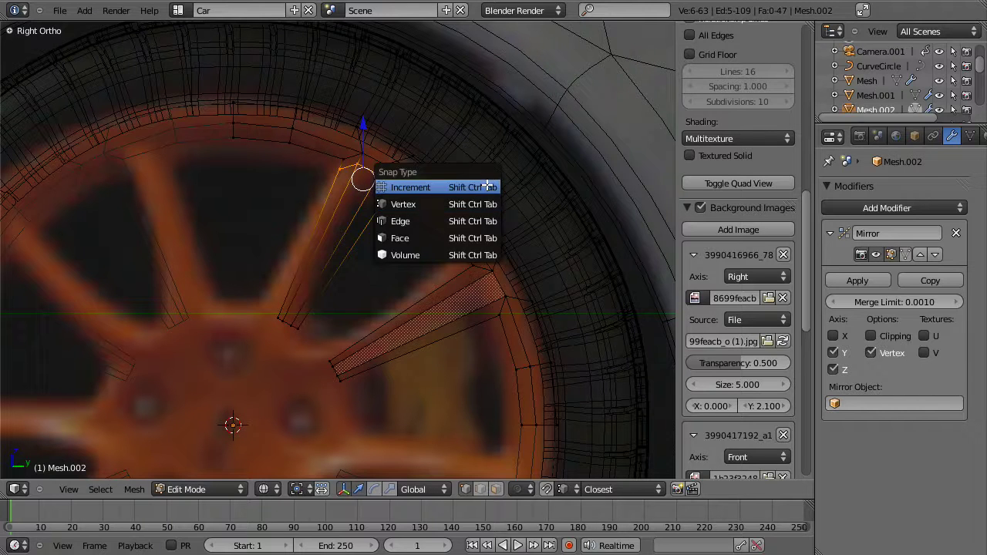
{"action": "left_click", "coordinate": [486, 184]}
{"action": "key", "text": "s"}
{"action": "key", "text": "shift+x"}
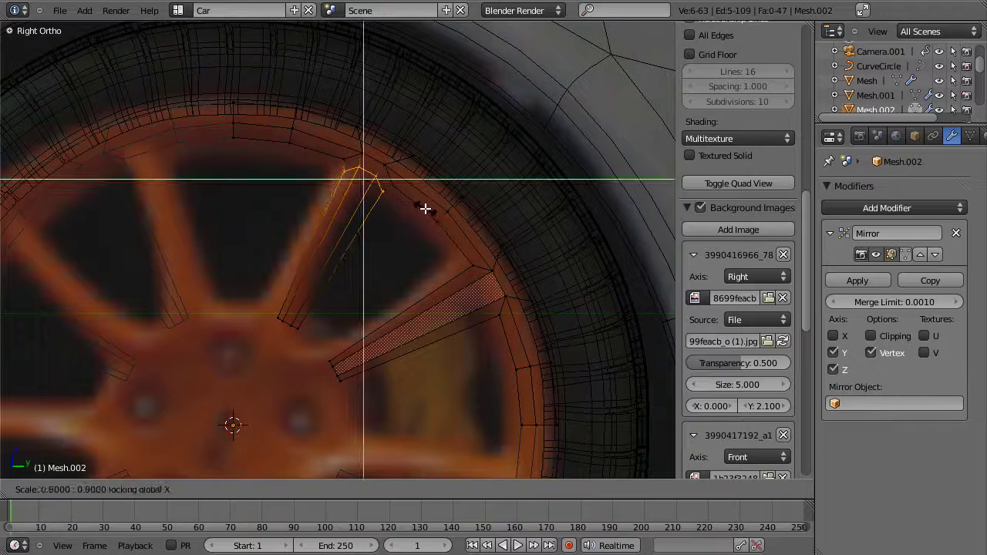
{"action": "left_click", "coordinate": [423, 201]}
{"action": "key", "text": "z"}
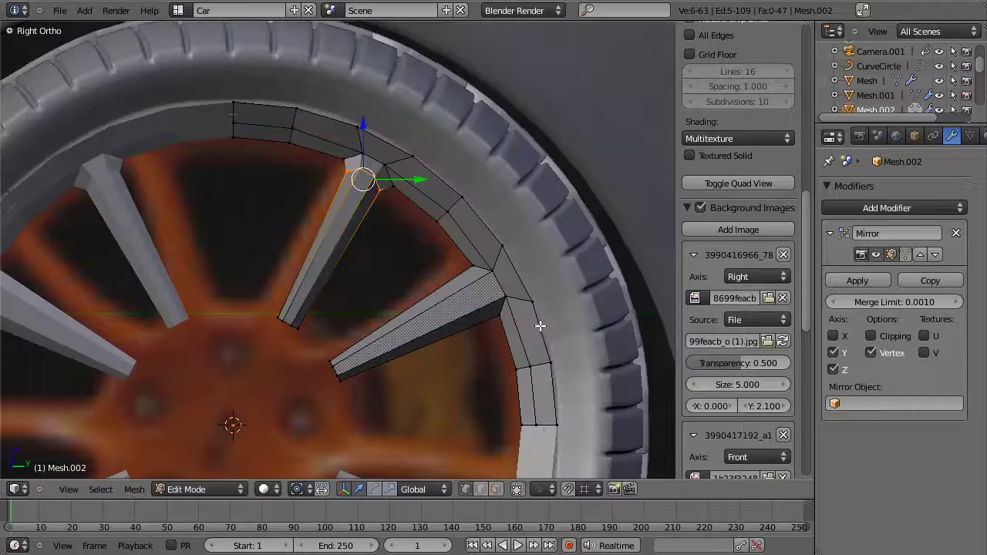
- Add a loop cut across the lower spoke and slide it close to the rim
{"action": "key", "text": "a"}
{"action": "right_click", "coordinate": [461, 301], "text": "alt"}
{"action": "key", "text": "g"}
{"action": "key", "text": "g"}
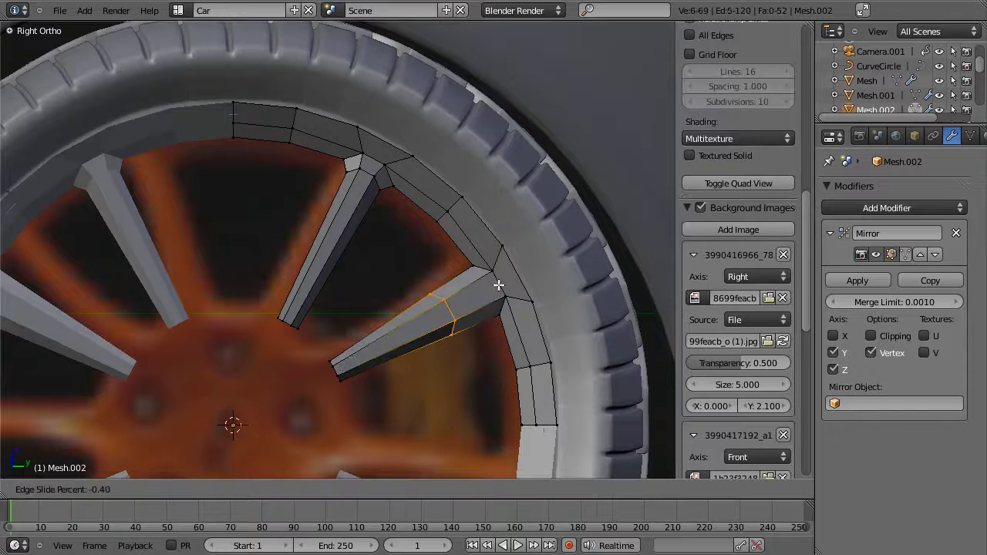
{"action": "left_click", "coordinate": [532, 273]}
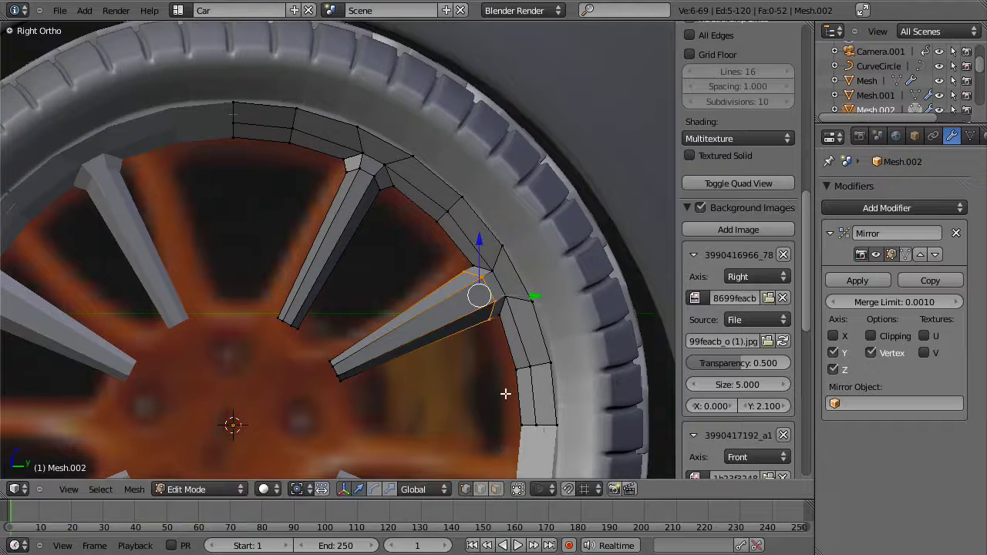
- Scale the lower spoke's new edge loop by 0.7, leaving the X axis unaffected
{"action": "key", "text": "z"}
{"action": "key", "text": "s"}
{"action": "key", "text": "shift+x"}
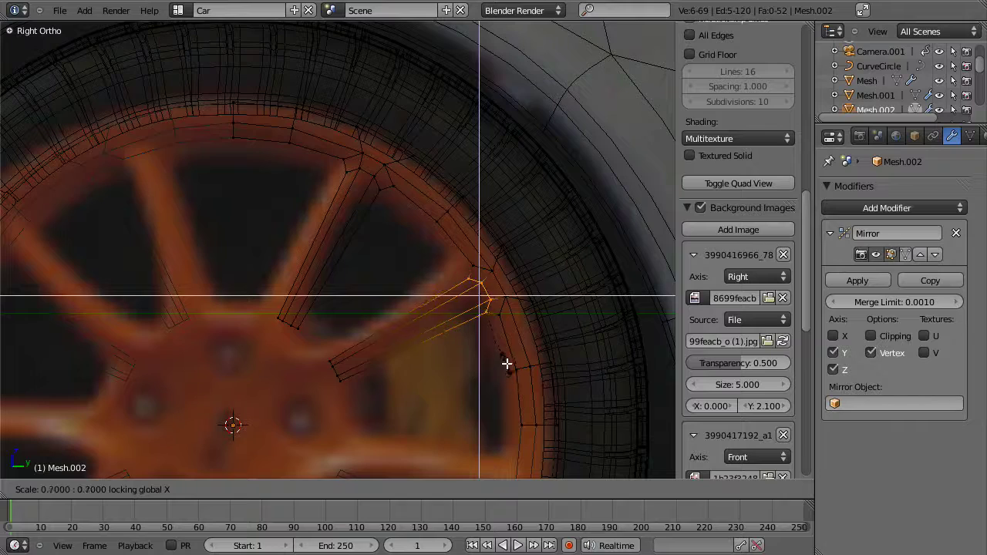
{"action": "left_click", "coordinate": [507, 363]}
{"action": "key", "text": "z"}
{"action": "scroll", "coordinate": [387, 294], "scroll_direction": "down", "scroll_amount": 2}
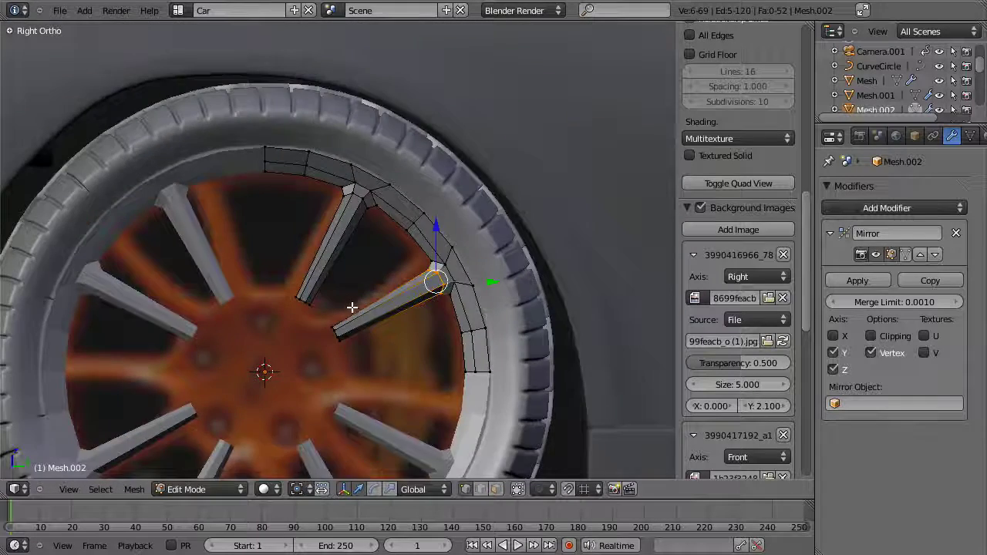
- Select all vertices at the hub end of the upper spoke, including those hidden behind it
{"action": "key", "text": "z"}
{"action": "scroll", "coordinate": [348, 335], "scroll_direction": "up", "scroll_amount": 2}
{"action": "key", "text": "a"}
{"action": "key", "text": "b"}
{"action": "left_click_drag", "start_coordinate": [258, 299], "coordinate": [321, 335]}
{"action": "key", "text": "s"}
{"action": "key", "text": "shift+x"}
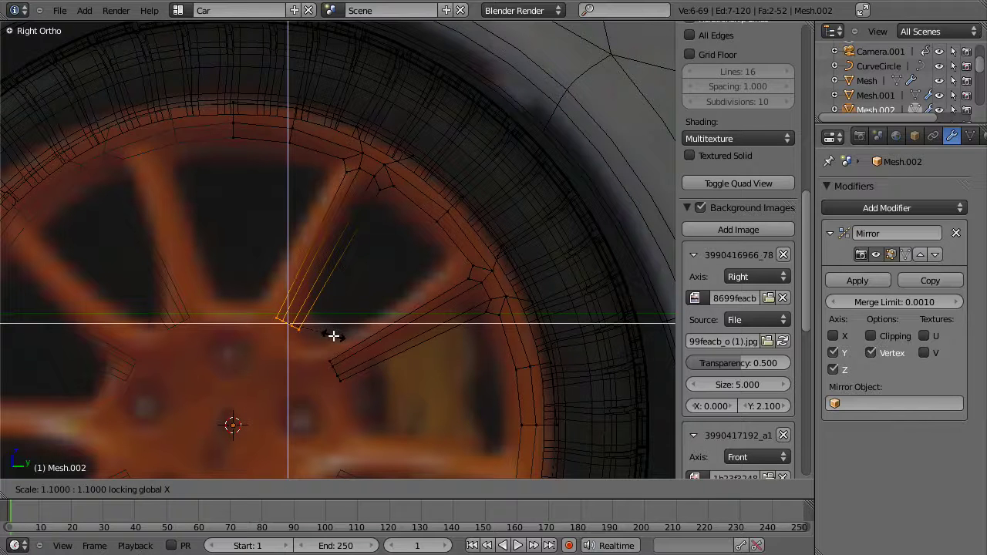
{"action": "right_click", "coordinate": [335, 346]}
{"action": "key", "text": "s"}
{"action": "key", "text": "shift+x"}
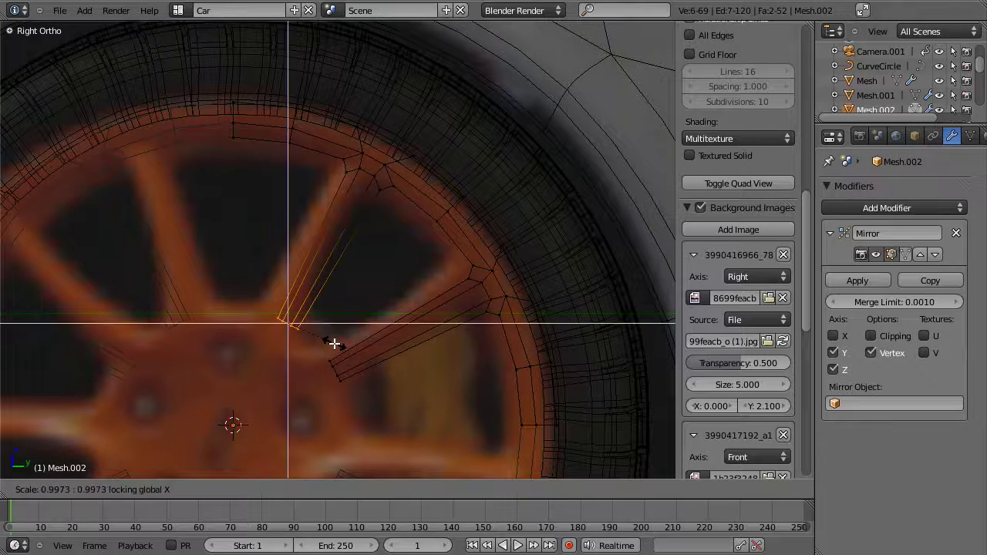
{"action": "type", "text": ".8"}
{"action": "key", "text": "Return"}
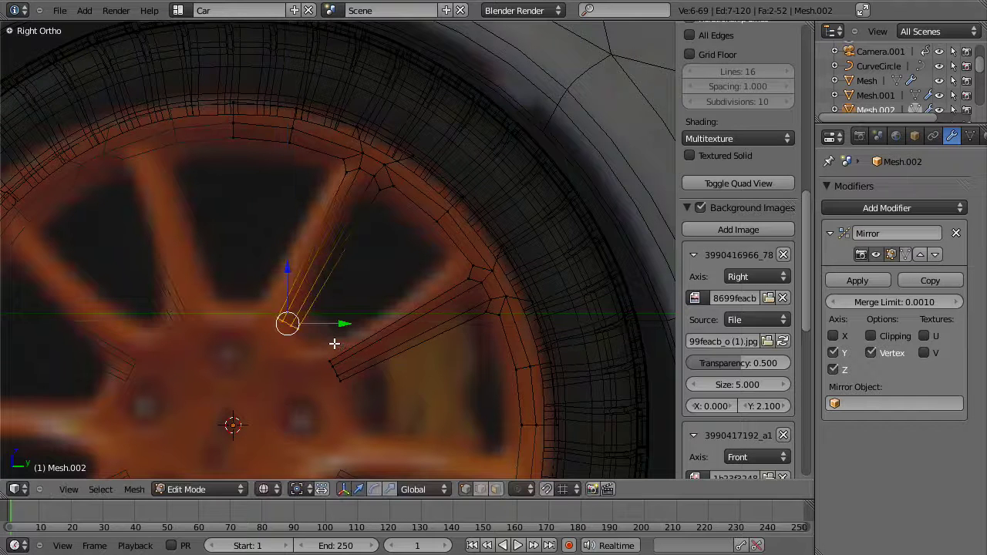
- Scale the upper spoke's hub end by 1.5 in Y and Z, leaving X unaffected
{"action": "key", "text": "s"}
{"action": "key", "text": "shift+x"}
{"action": "type", "text": "1.5| : 1.5| locking global X"}
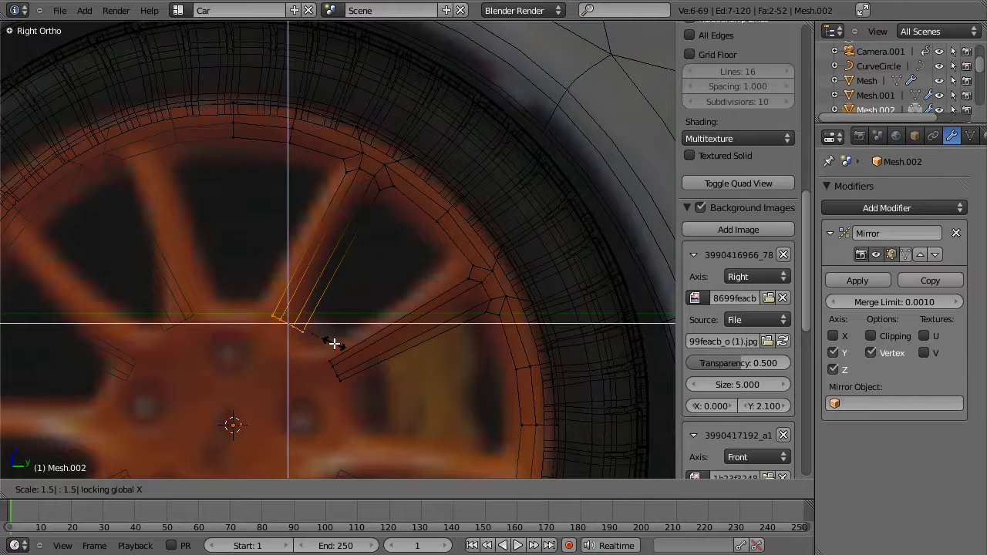
{"action": "key", "text": "Return"}
- Select the lower spoke's hub end and scale it by 1.5, leaving the X axis unaffected
{"action": "key", "text": "a"}
{"action": "key", "text": "b"}
{"action": "left_click_drag", "start_coordinate": [322, 342], "coordinate": [378, 395]}
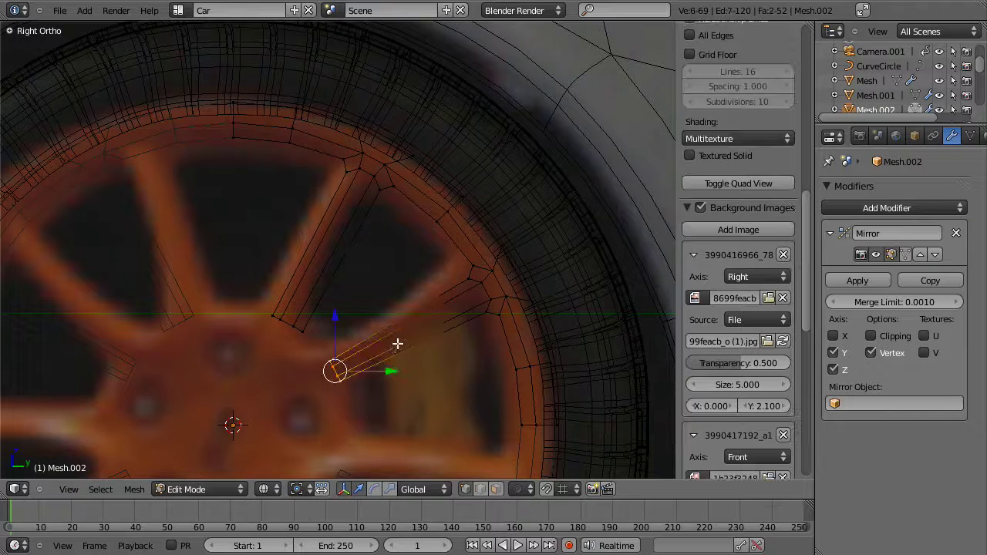
{"action": "key", "text": "s"}
{"action": "key", "text": "shift+x"}
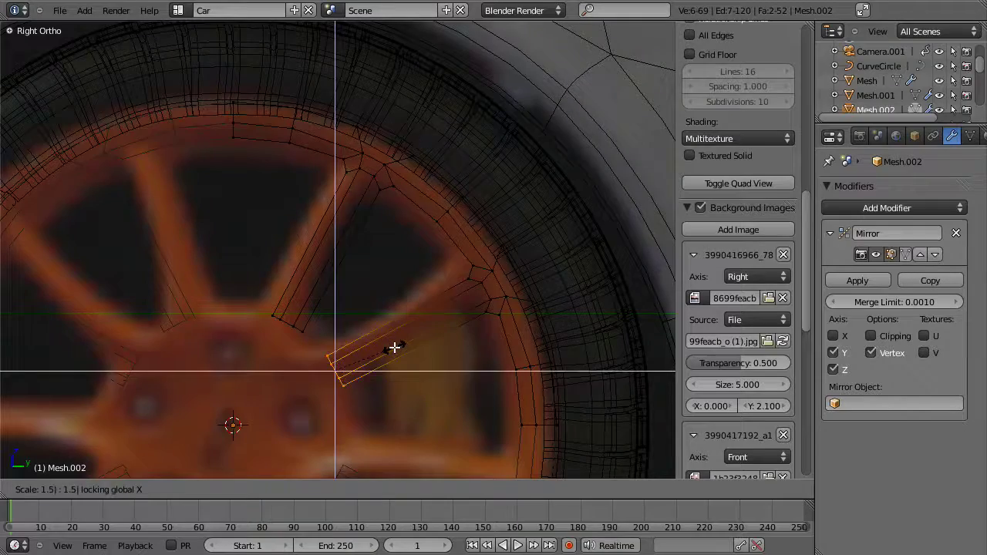
{"action": "key", "text": "Escape"}
- Examine the whole mirrored rim and compare its spoke widths with the reference image in solid and wireframe display
{"action": "key", "text": "z"}
{"action": "scroll", "coordinate": [349, 293], "scroll_direction": "down", "scroll_amount": 2}
{"action": "key", "text": "a"}
{"action": "middle_click_drag", "start_coordinate": [348, 293], "coordinate": [329, 224]}
{"action": "key", "text": "Tab"}
{"action": "scroll", "coordinate": [363, 320], "scroll_direction": "down", "scroll_amount": 2}
{"action": "key", "text": "KP_3"}
{"action": "key", "text": "z"}
{"action": "scroll", "coordinate": [347, 235], "scroll_direction": "up", "scroll_amount": 5}
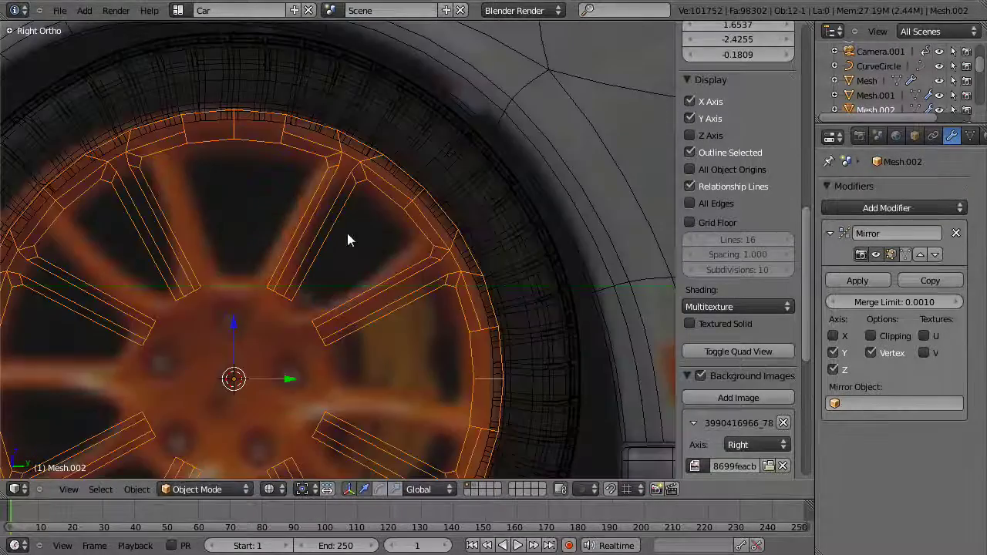
{"action": "key", "text": "z"}
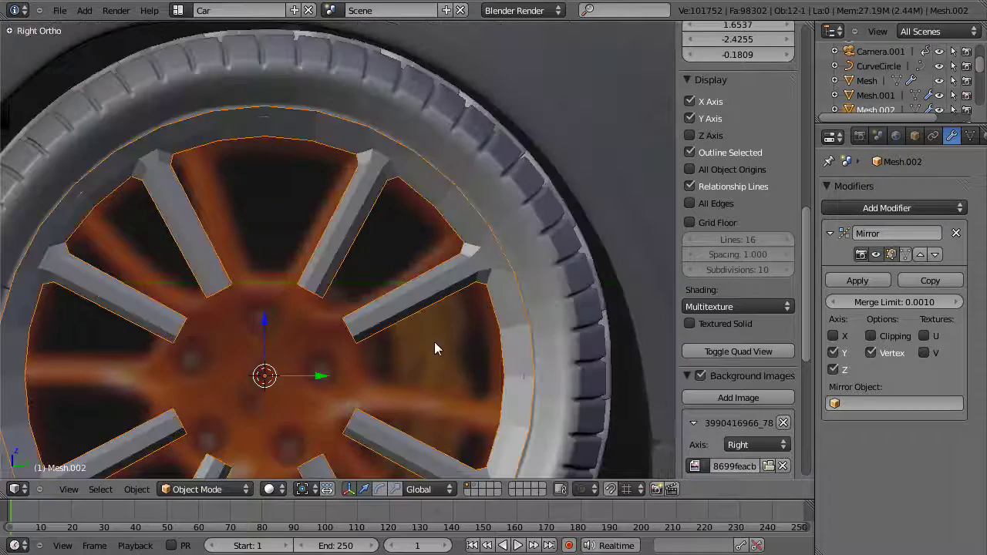
{"action": "scroll", "coordinate": [454, 302], "scroll_direction": "down", "scroll_amount": 3}
{"action": "key", "text": "z"}
{"action": "scroll", "coordinate": [452, 372], "scroll_direction": "up", "scroll_amount": 3}
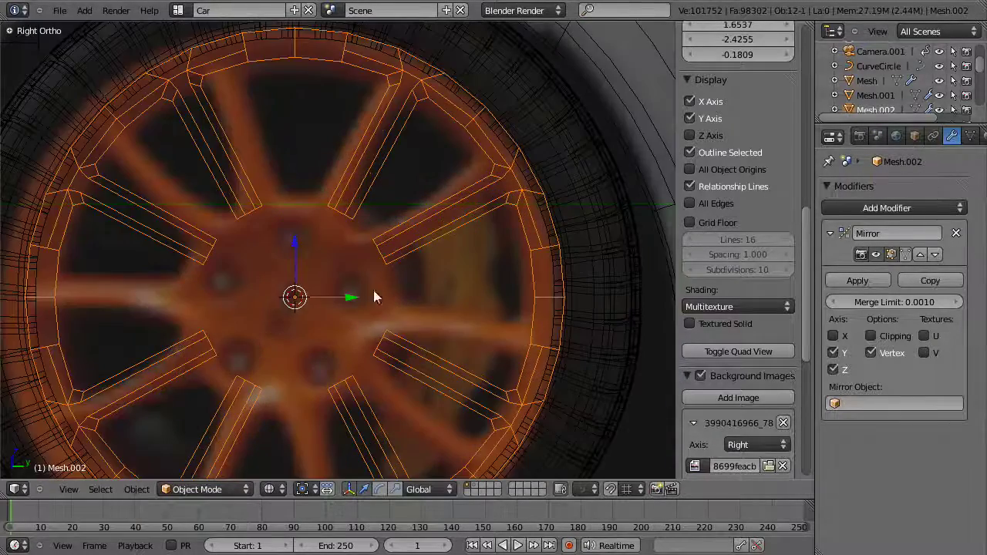
- Delete the capping faces at the hub ends of both spokes
{"action": "key", "text": "Tab"}
{"action": "scroll", "coordinate": [328, 236], "scroll_direction": "up", "scroll_amount": 5}
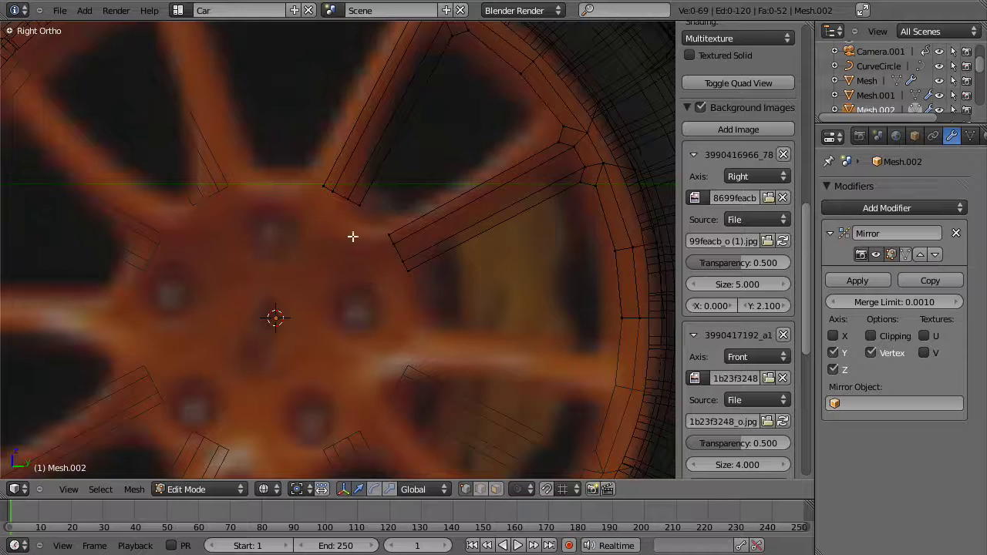
{"action": "right_click", "coordinate": [360, 205]}
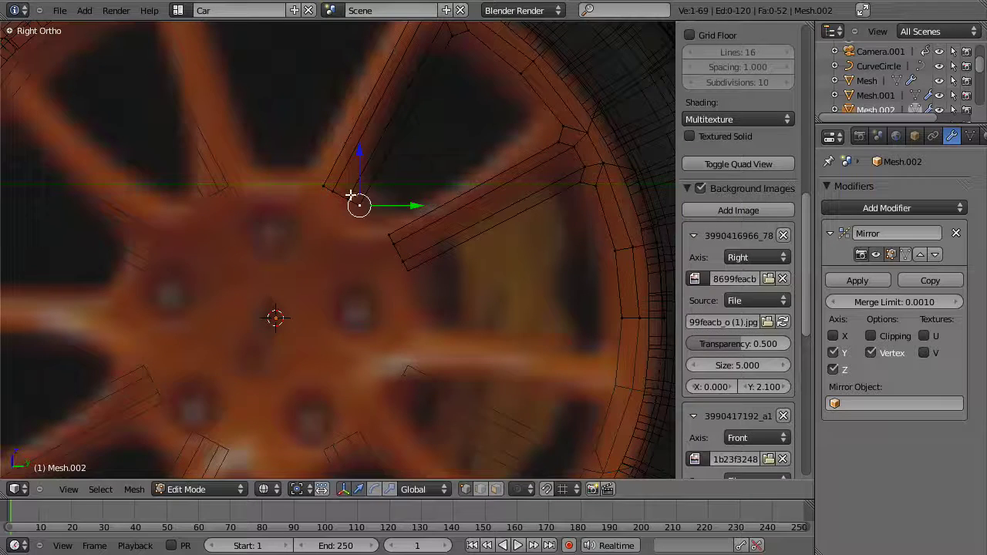
{"action": "middle_click_drag", "start_coordinate": [349, 206], "coordinate": [346, 254]}
{"action": "key", "text": "z"}
{"action": "key", "text": "z"}
{"action": "key", "text": "ctrl+l"}
{"action": "key", "text": "x"}
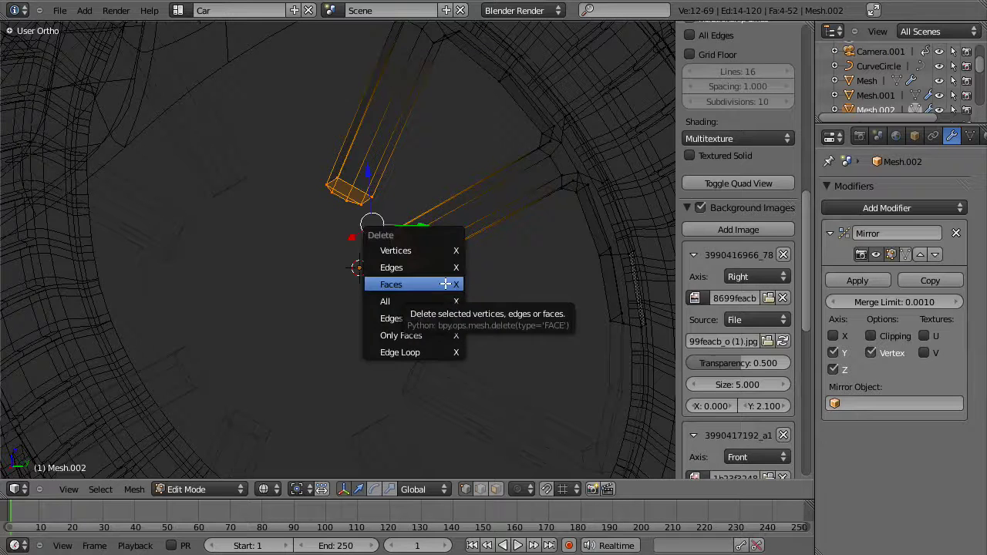
{"action": "left_click", "coordinate": [446, 284]}
- Hide the transform manipulator and fill the gap between the two spokes' hub ends with two connecting faces
{"action": "key", "text": "ctrl+space"}
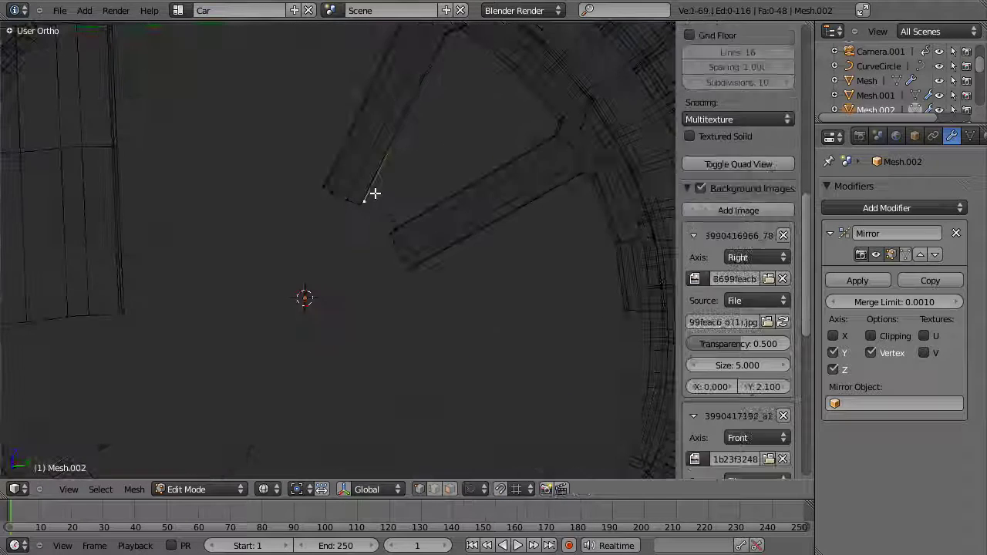
{"action": "right_click", "coordinate": [365, 195]}
{"action": "right_click", "coordinate": [394, 223], "text": "shift"}
{"action": "right_click", "coordinate": [381, 240], "text": "shift"}
{"action": "key", "text": "f"}
{"action": "right_click", "coordinate": [383, 237]}
{"action": "right_click", "coordinate": [383, 239], "text": "shift"}
{"action": "right_click", "coordinate": [363, 205], "text": "shift"}
{"action": "right_click", "coordinate": [349, 205], "text": "shift"}
{"action": "right_click", "coordinate": [362, 205], "text": "shift"}
{"action": "key", "text": "f"}
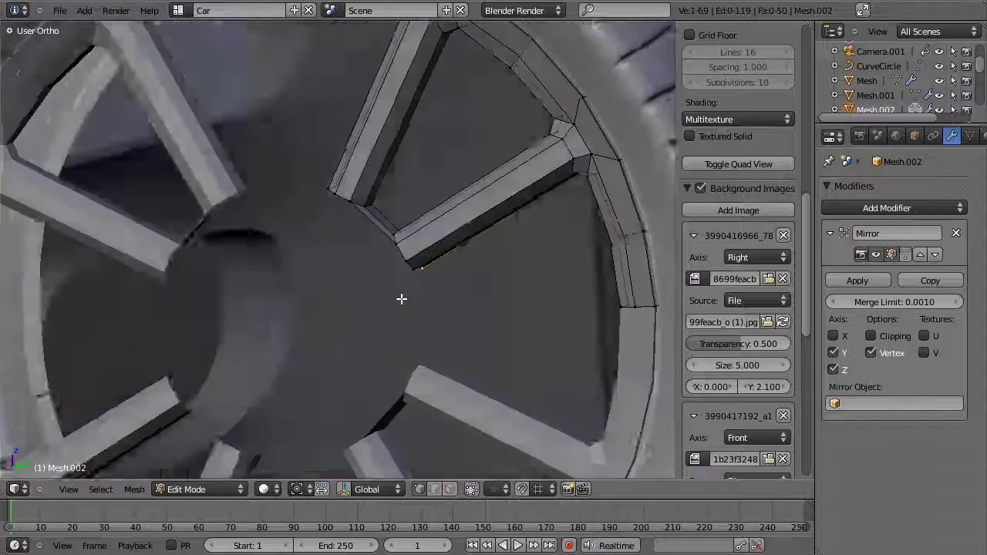
- Select the two vertices at the lower corner of the lower spoke's hub end in the right side view
{"action": "key", "text": "KP_3"}
{"action": "scroll", "coordinate": [401, 299], "scroll_direction": "up", "scroll_amount": 3}
{"action": "key", "text": "z"}
{"action": "key", "text": "b"}
{"action": "left_click_drag", "start_coordinate": [417, 270], "coordinate": [451, 309]}
{"action": "key", "text": "z"}
{"action": "scroll", "coordinate": [452, 309], "scroll_direction": "down", "scroll_amount": 2}
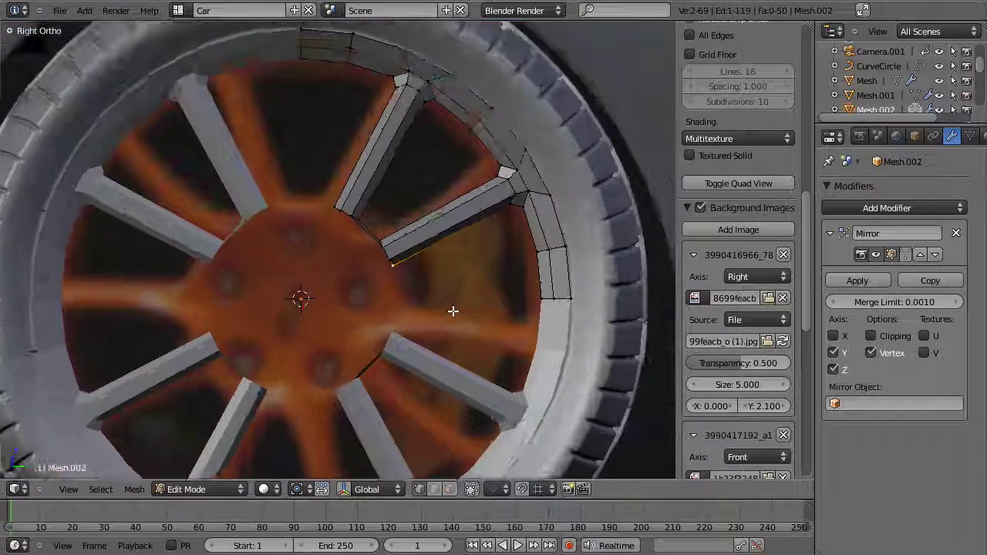
- Examine the rim in object mode, checking the new faces joining the spokes around the hub
{"action": "key", "text": "z"}
{"action": "scroll", "coordinate": [442, 310], "scroll_direction": "down", "scroll_amount": 4}
{"action": "key", "text": "Tab"}
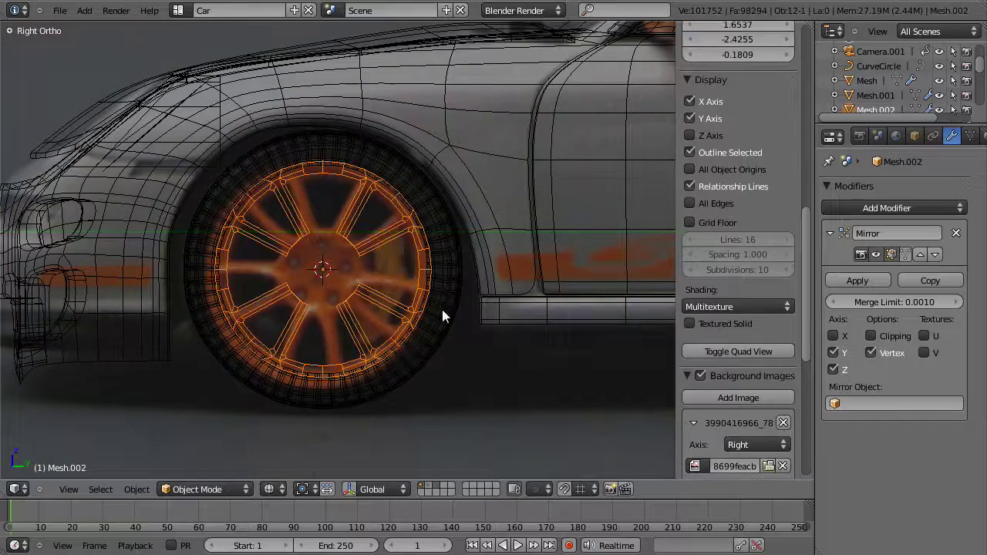
{"action": "key", "text": "z"}
{"action": "key", "text": "alt+h"}
{"action": "scroll", "coordinate": [378, 279], "scroll_direction": "up", "scroll_amount": 6}
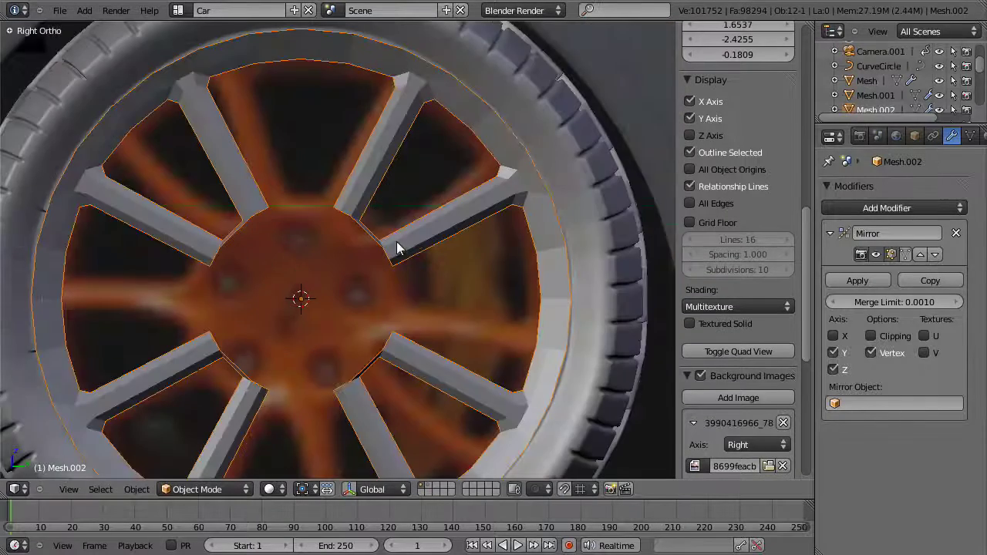
{"action": "scroll", "coordinate": [386, 262], "scroll_direction": "up", "scroll_amount": 2}
{"action": "middle_click_drag", "start_coordinate": [385, 280], "coordinate": [437, 305]}
- Resume editing the rim mesh in the right wireframe view and enable Clipping on its Mirror modifier
{"action": "key", "text": "Tab"}
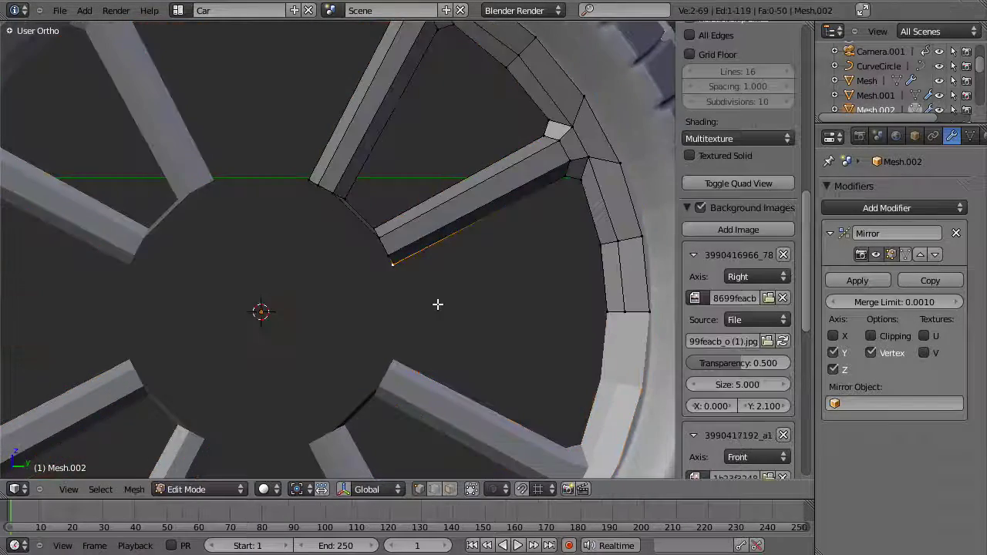
{"action": "key", "text": "KP_3"}
{"action": "key", "text": "z"}
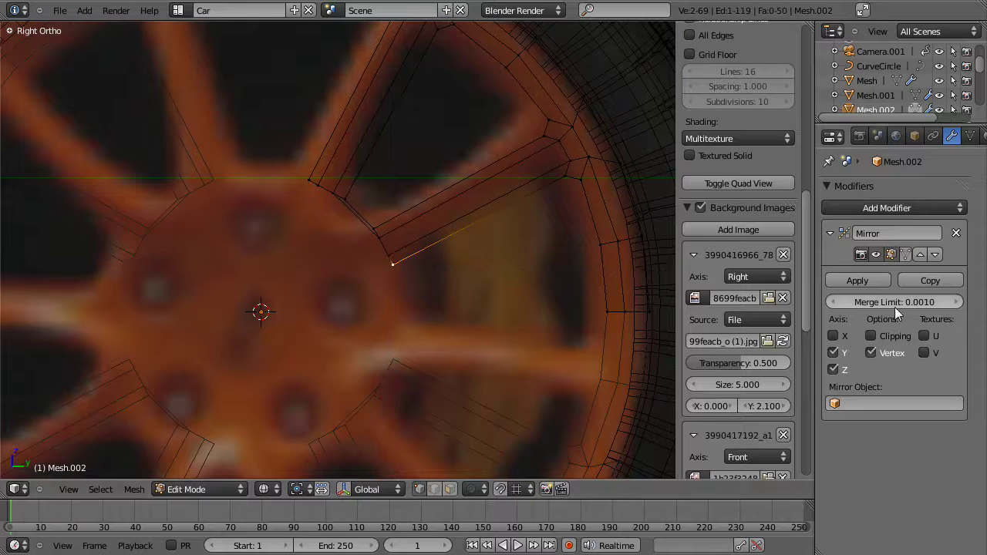
{"action": "left_click", "coordinate": [871, 337]}
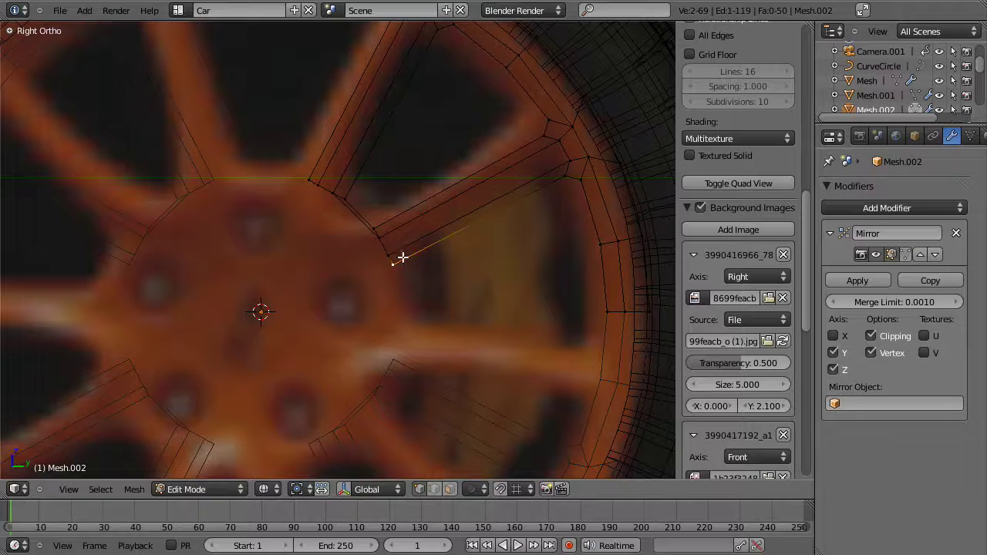
- Extrude the two selected vertices at the lower spoke's hub end straight down to the horizontal mirror line
{"action": "key", "text": "alt+e"}
{"action": "left_click", "coordinate": [415, 280]}
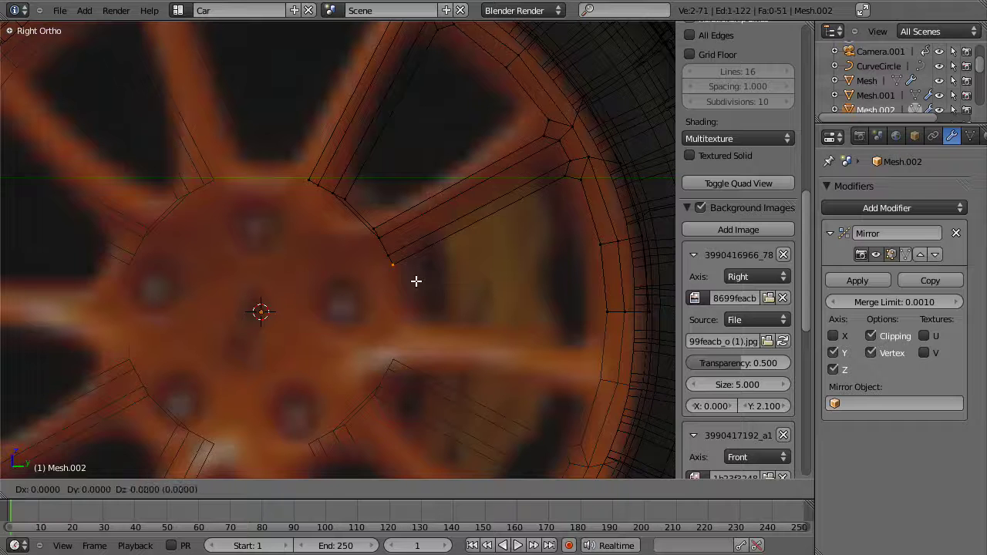
{"action": "left_click", "coordinate": [412, 337]}
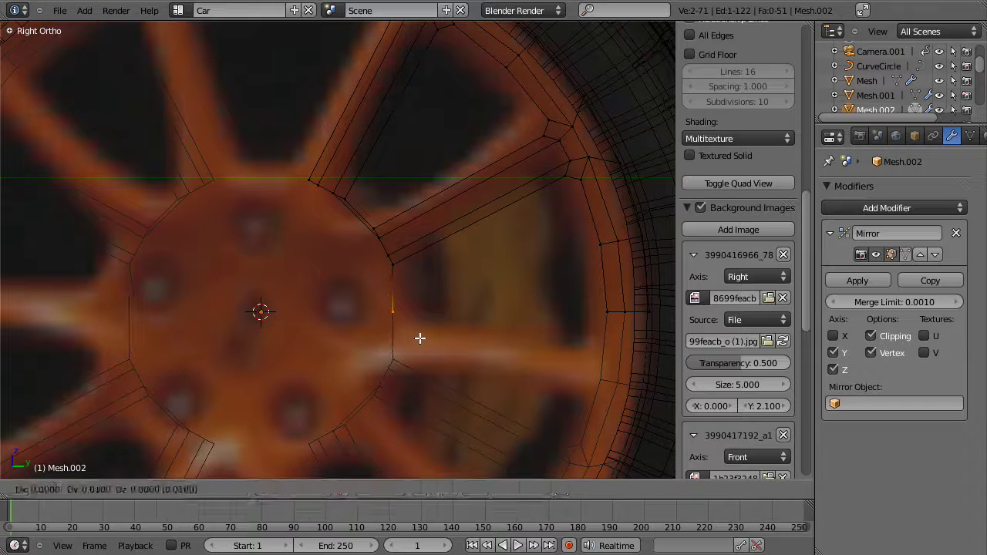
- Extrude the upper spoke's hub-end corner vertices along the Y axis to the vertical mirror line
{"action": "key", "text": "a"}
{"action": "key", "text": "b"}
{"action": "left_click_drag", "start_coordinate": [288, 144], "coordinate": [315, 204]}
{"action": "key", "text": "alt+e"}
{"action": "left_click", "coordinate": [314, 204]}
{"action": "key", "text": "x"}
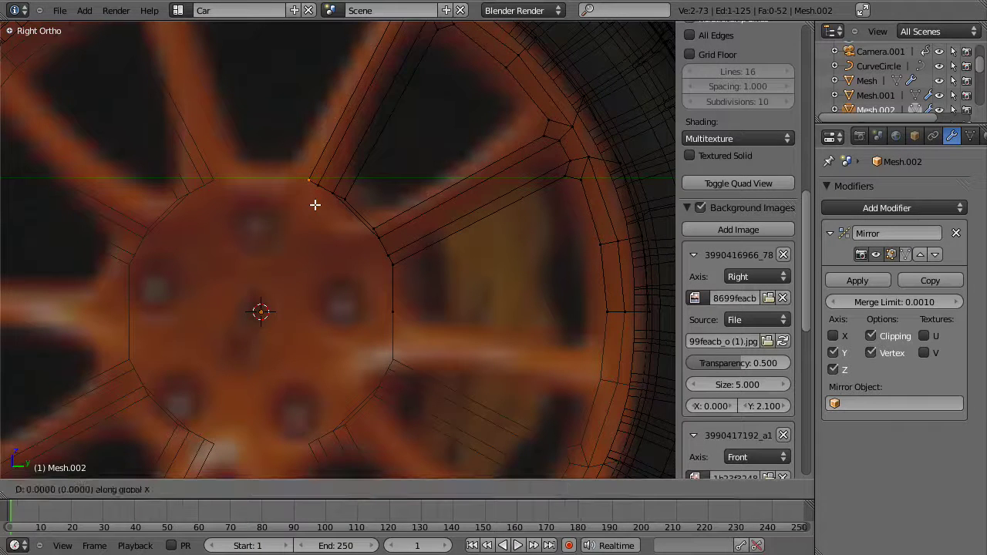
{"action": "key", "text": "y"}
{"action": "left_click", "coordinate": [240, 207]}
{"action": "key", "text": "g"}
{"action": "key", "text": "y"}
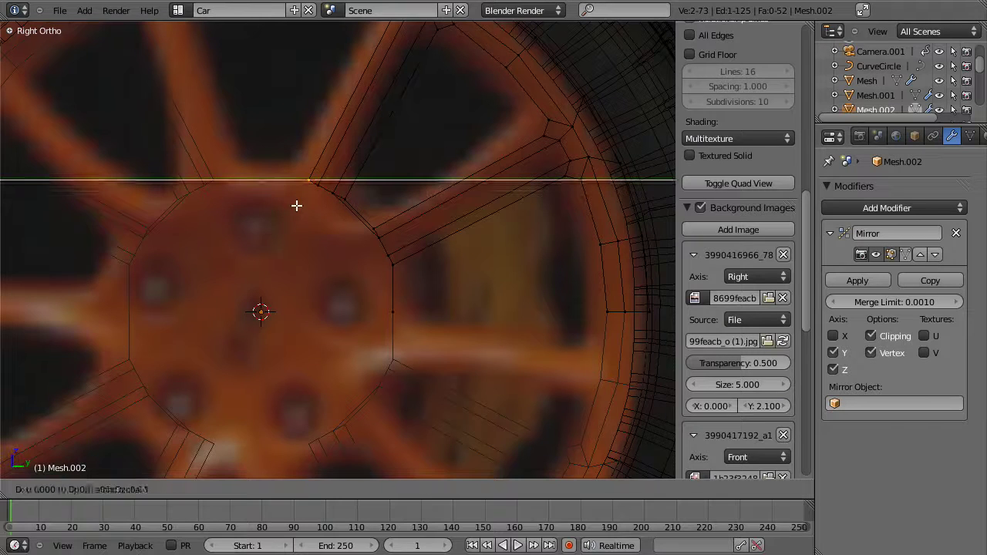
{"action": "left_click", "coordinate": [193, 209]}
- Select both extruded edges on the mirror lines and scale them in the right view, excluding the X axis
{"action": "scroll", "coordinate": [310, 265], "scroll_direction": "down", "scroll_amount": 4}
{"action": "middle_click_drag", "start_coordinate": [311, 265], "coordinate": [347, 266]}
{"action": "key", "text": "KP_3"}
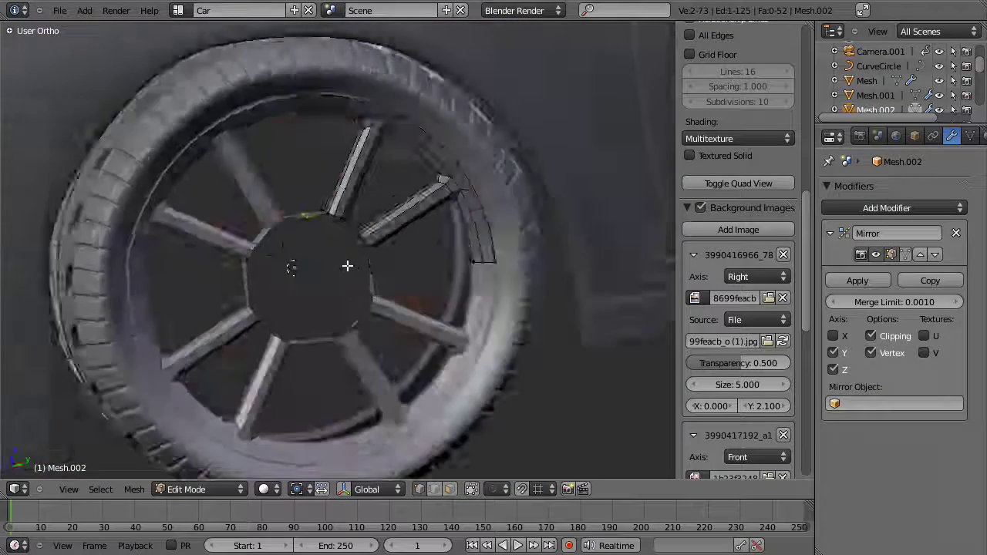
{"action": "key", "text": "z"}
{"action": "scroll", "coordinate": [355, 278], "scroll_direction": "up", "scroll_amount": 3}
{"action": "key", "text": "b"}
{"action": "mouse_move", "coordinate": [368, 278]}
{"action": "left_mouse_down"}
{"action": "mouse_move", "coordinate": [441, 335]}
{"action": "mouse_move", "coordinate": [436, 309]}
{"action": "left_mouse_up"}
{"action": "key", "text": "s"}
{"action": "key", "text": "shift+x"}
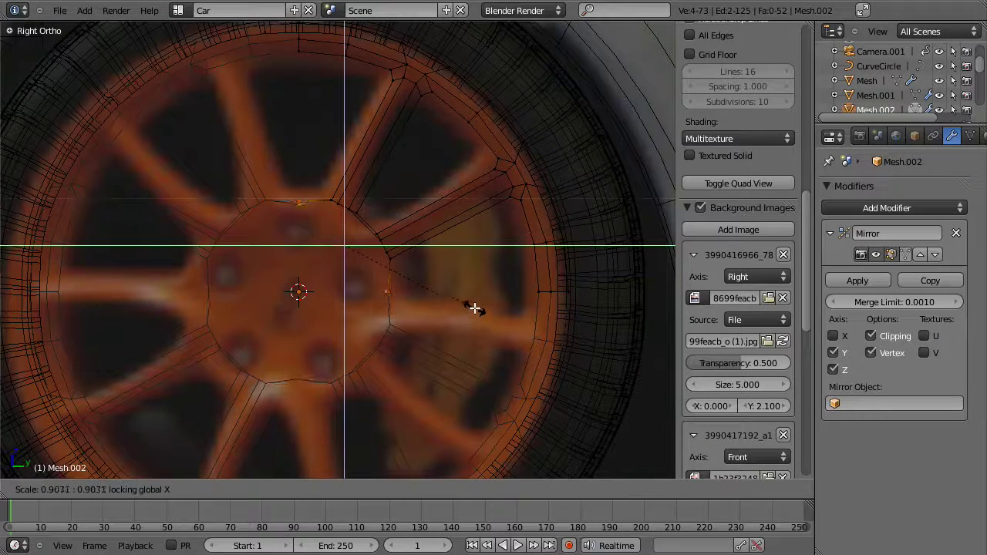
{"action": "left_click", "coordinate": [465, 298]}
- Examine the rim in solid shading and object mode against the car and reference image, and resume editing its mesh
{"action": "key", "text": "a"}
{"action": "key", "text": "z"}
{"action": "scroll", "coordinate": [371, 205], "scroll_direction": "down", "scroll_amount": 4}
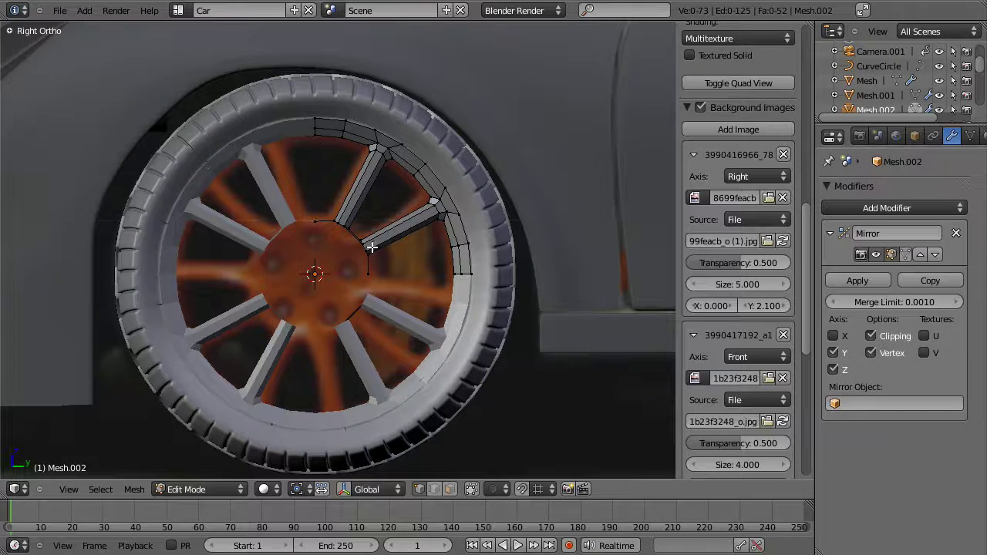
{"action": "scroll", "coordinate": [409, 231], "scroll_direction": "up", "scroll_amount": 3}
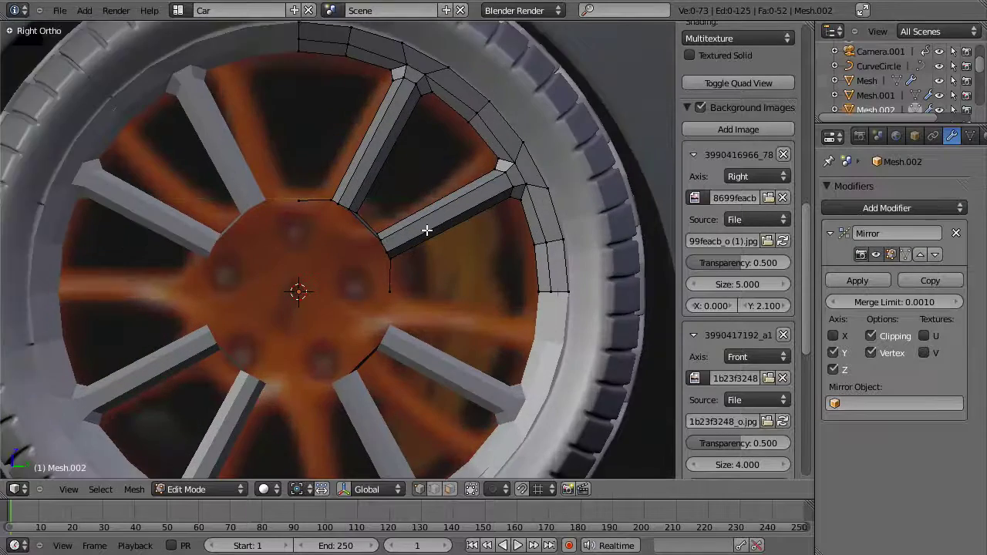
{"action": "scroll", "coordinate": [378, 204], "scroll_direction": "down", "scroll_amount": 1}
{"action": "scroll", "coordinate": [386, 196], "scroll_direction": "down", "scroll_amount": 1}
{"action": "middle_click_drag", "start_coordinate": [360, 214], "coordinate": [417, 287]}
{"action": "key", "text": "Tab"}
{"action": "scroll", "coordinate": [386, 316], "scroll_direction": "down", "scroll_amount": 4}
{"action": "key", "text": "a"}
{"action": "middle_click_drag", "start_coordinate": [365, 346], "coordinate": [381, 285]}
{"action": "scroll", "coordinate": [381, 307], "scroll_direction": "down", "scroll_amount": 2}
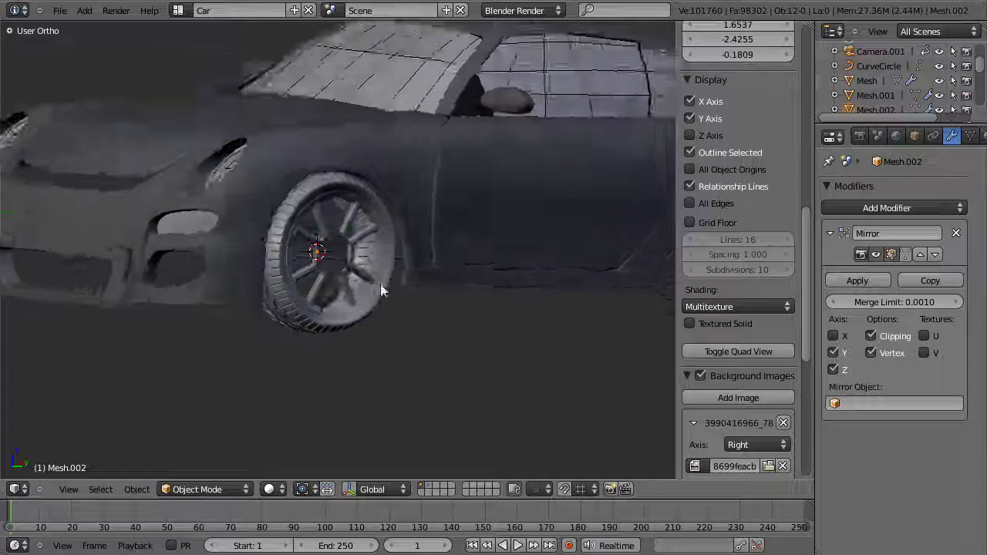
{"action": "scroll", "coordinate": [339, 246], "scroll_direction": "up", "scroll_amount": 3}
{"action": "right_click", "coordinate": [312, 207]}
{"action": "key", "text": "KP_3"}
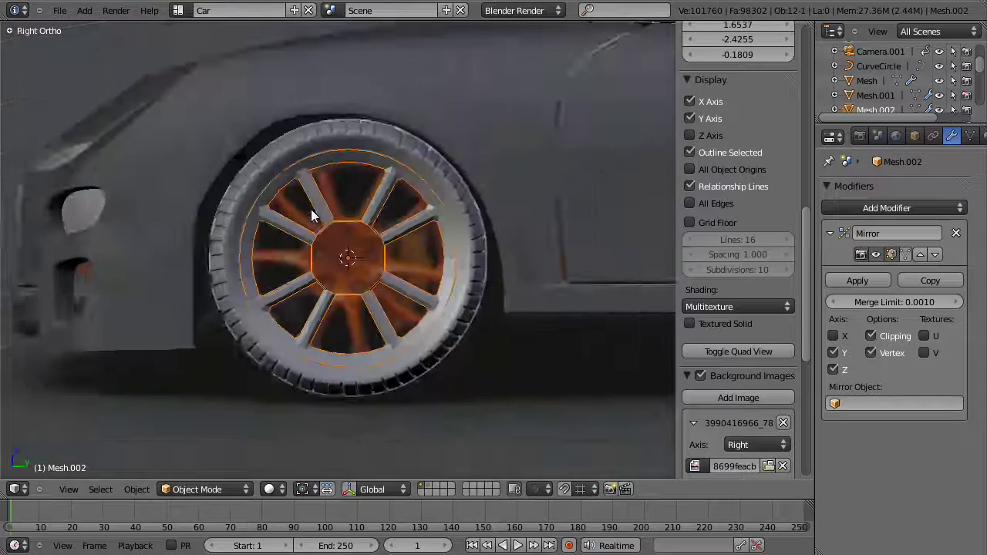
{"action": "scroll", "coordinate": [311, 209], "scroll_direction": "up", "scroll_amount": 3}
{"action": "scroll", "coordinate": [317, 269], "scroll_direction": "up", "scroll_amount": 5}
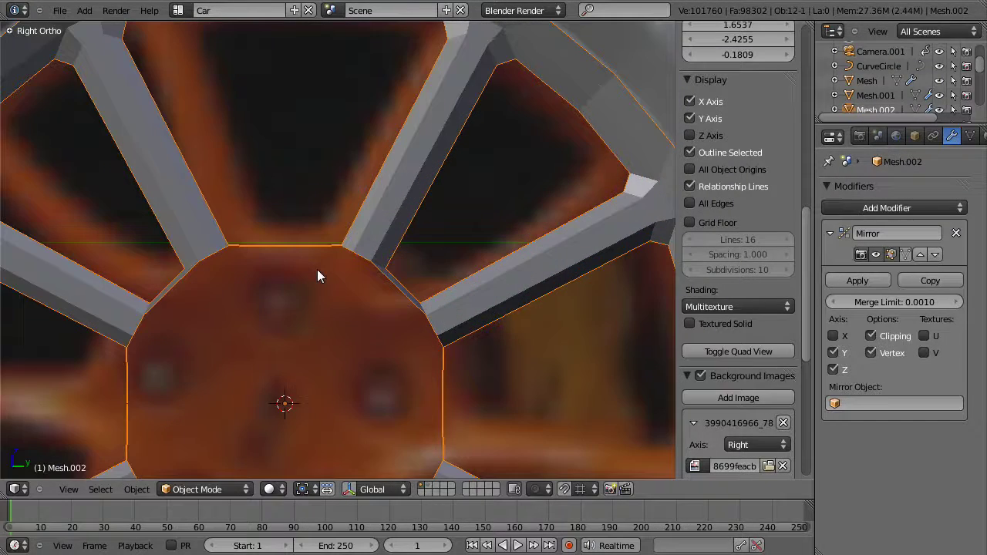
{"action": "key", "text": "Tab"}
{"action": "middle_click_drag", "start_coordinate": [348, 254], "coordinate": [350, 306]}
{"action": "right_click", "coordinate": [342, 311]}
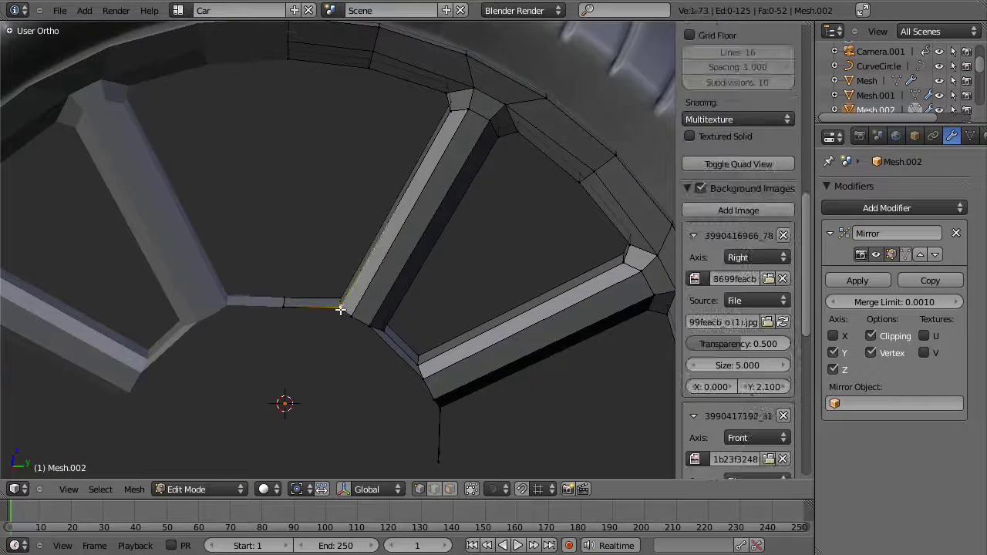
{"action": "right_click", "coordinate": [292, 311], "text": "shift"}
{"action": "middle_click_drag", "start_coordinate": [434, 435], "coordinate": [482, 283], "text": "shift"}
{"action": "right_click", "coordinate": [453, 282], "text": "shift"}
{"action": "key", "text": "KP_1"}
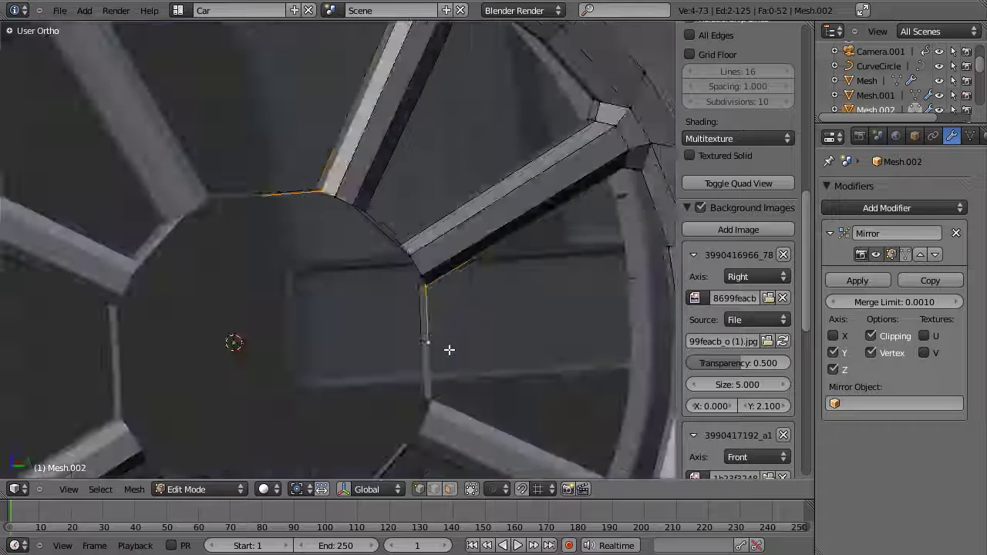
{"action": "key", "text": "KP_3"}
{"action": "key", "text": "KP_3"}
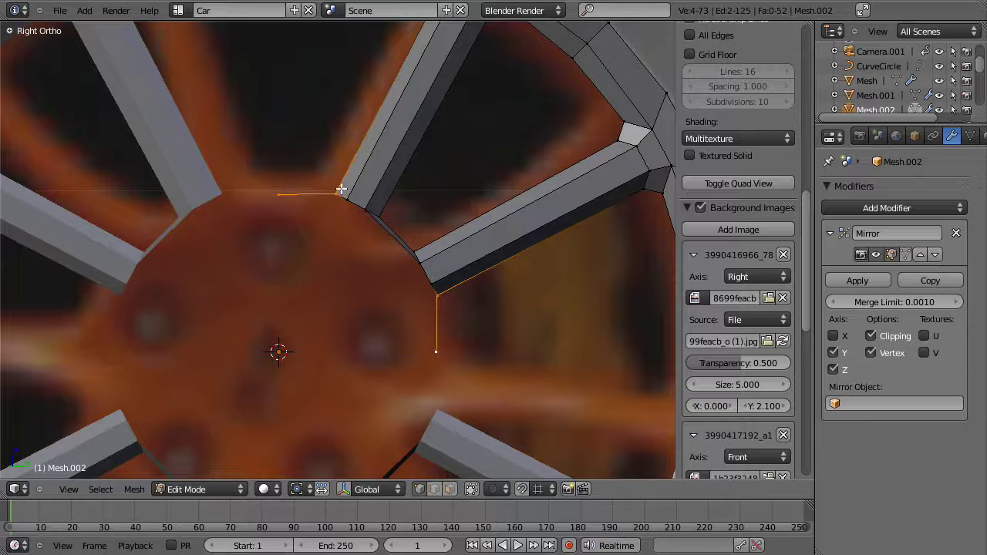
{"action": "key", "text": "a"}
- Select the outer-side vertices of the two hub strips on the mirror lines and enable mesh-element snapping with the Closest target
{"action": "right_click", "coordinate": [434, 355]}
{"action": "right_click", "coordinate": [266, 198], "text": "shift"}
{"action": "middle_click_drag", "start_coordinate": [414, 245], "coordinate": [295, 236]}
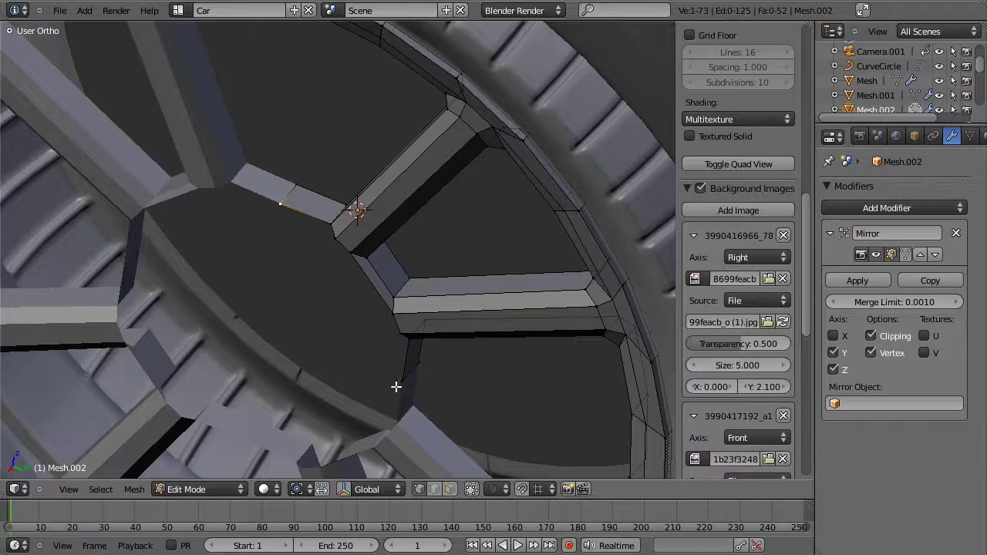
{"action": "middle_click_drag", "start_coordinate": [410, 362], "coordinate": [394, 322]}
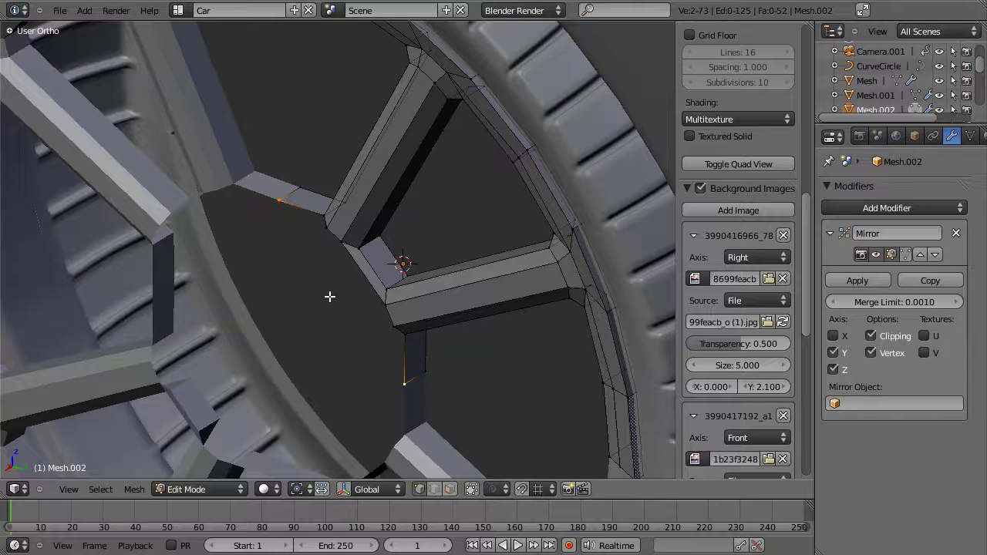
{"action": "key", "text": "ctrl+shift+Tab"}
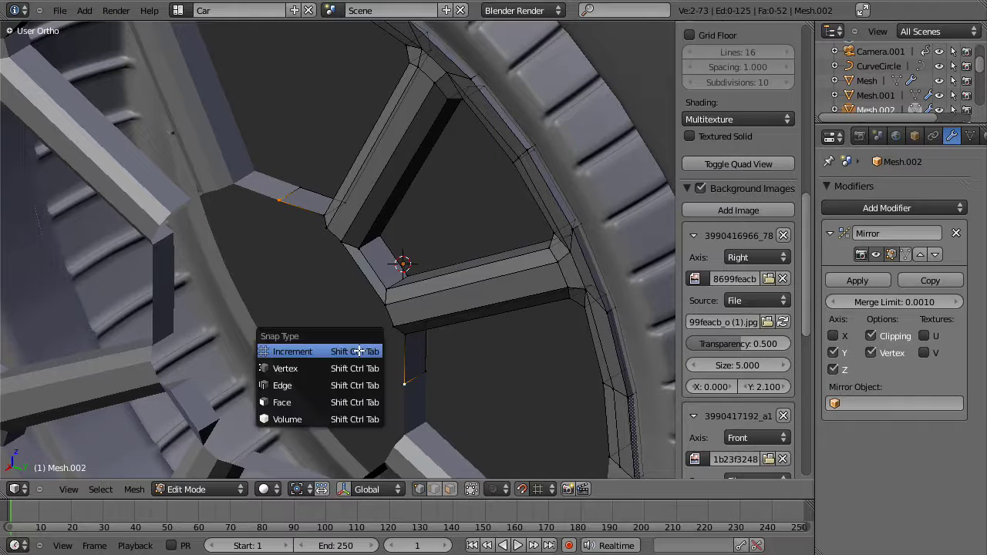
{"action": "left_click", "coordinate": [309, 432]}
- Extrude the two selected vertices and move them along the X axis, snapped to the depth of the spoke's hub corner
{"action": "mouse_move", "coordinate": [408, 353]}
{"action": "middle_mouse_down"}
{"action": "mouse_move", "coordinate": [345, 323]}
{"action": "mouse_move", "coordinate": [401, 320]}
{"action": "mouse_move", "coordinate": [404, 335]}
{"action": "middle_mouse_up"}
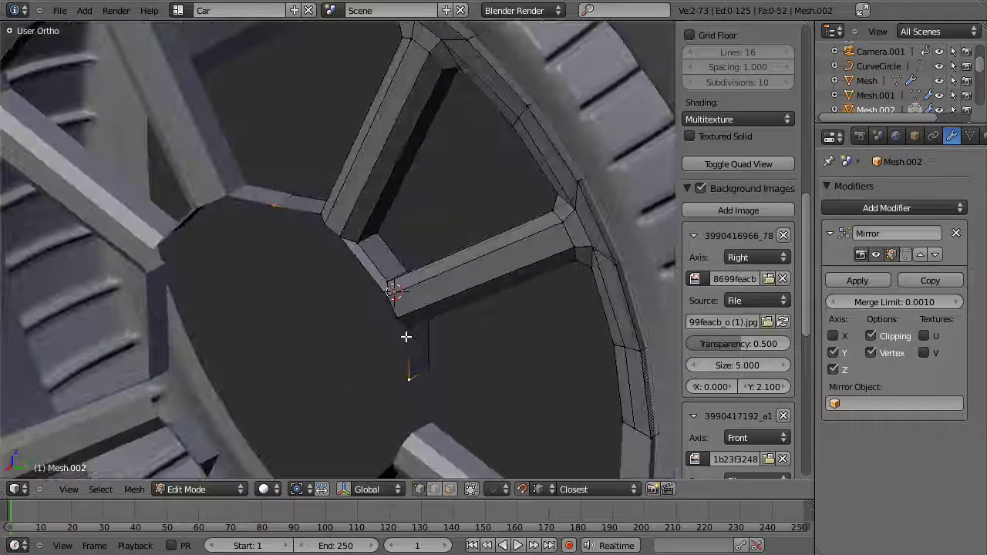
{"action": "key", "text": "alt+e"}
{"action": "left_click", "coordinate": [352, 282]}
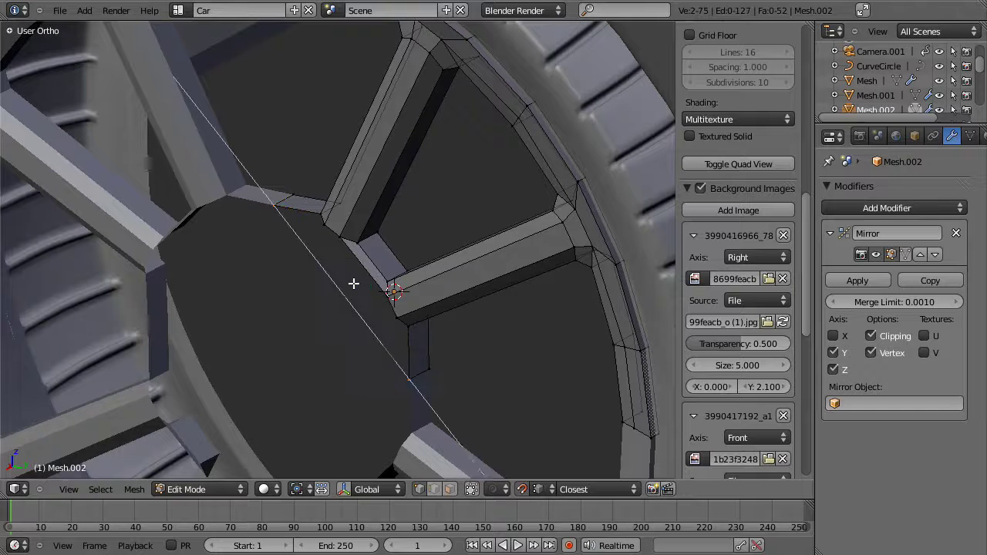
{"action": "right_click", "coordinate": [344, 245]}
{"action": "key", "text": "g"}
{"action": "key", "text": "x"}
{"action": "left_click", "coordinate": [339, 237]}
- Fill a face between each spoke's hub-end corner and the neighbouring extruded vertex on the mirror line
{"action": "right_click", "coordinate": [324, 223]}
{"action": "right_click", "coordinate": [322, 214], "text": "shift"}
{"action": "right_click", "coordinate": [273, 206], "text": "shift"}
{"action": "right_click", "coordinate": [268, 208], "text": "shift"}
{"action": "key", "text": "a"}
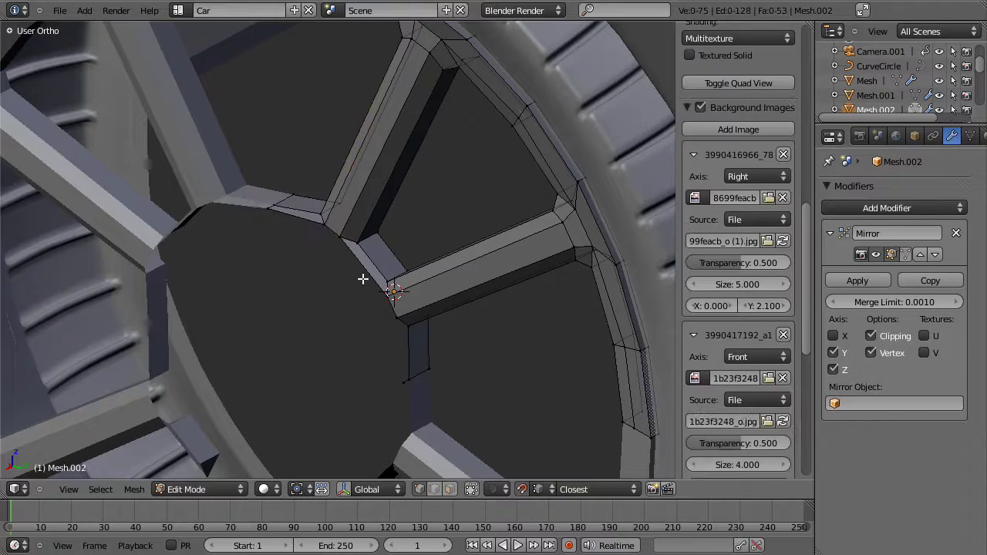
{"action": "right_click", "coordinate": [393, 317]}
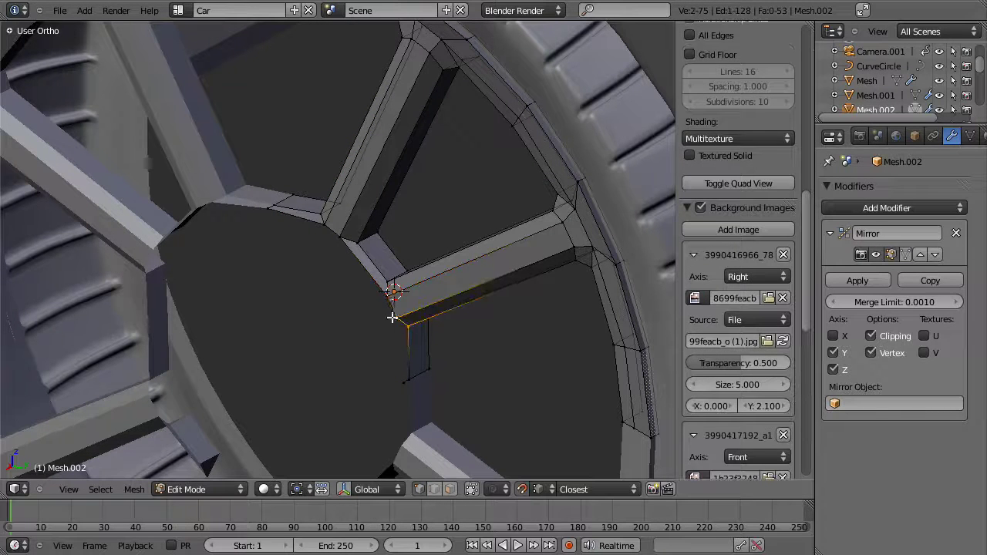
{"action": "left_click", "coordinate": [403, 381]}
- Set the pivot to the 3D cursor and scale the two extruded mirror-line vertices slightly inward, excluding the X axis
{"action": "right_click", "coordinate": [267, 222], "text": "shift"}
{"action": "key", "text": "KP_3"}
{"action": "key", "text": "period"}
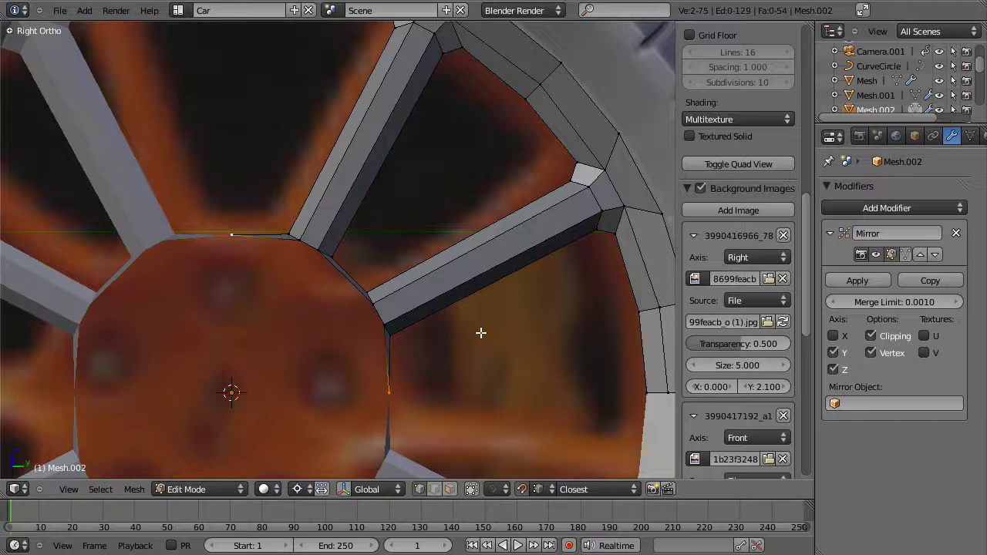
{"action": "key", "text": "s"}
{"action": "key", "text": "shift+x"}
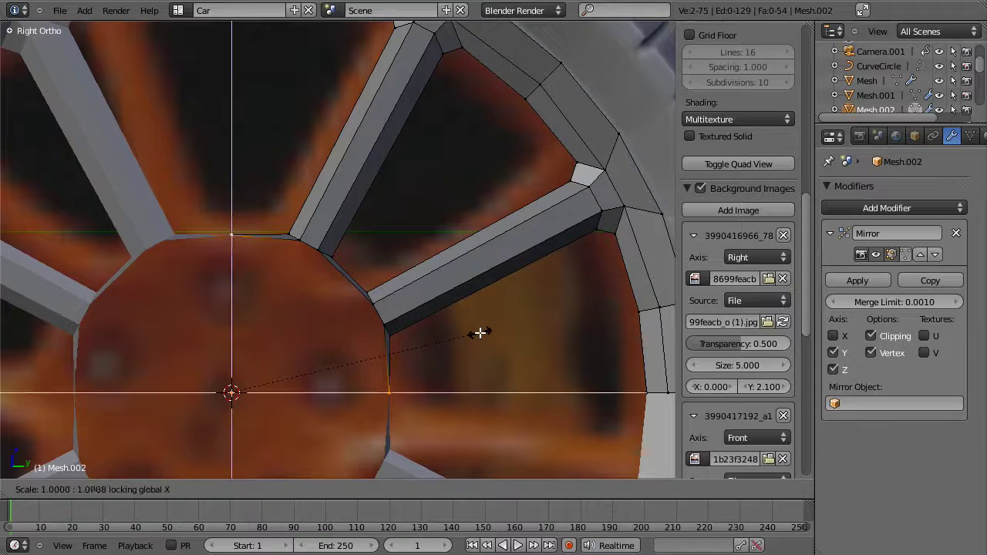
{"action": "left_click", "coordinate": [472, 333]}
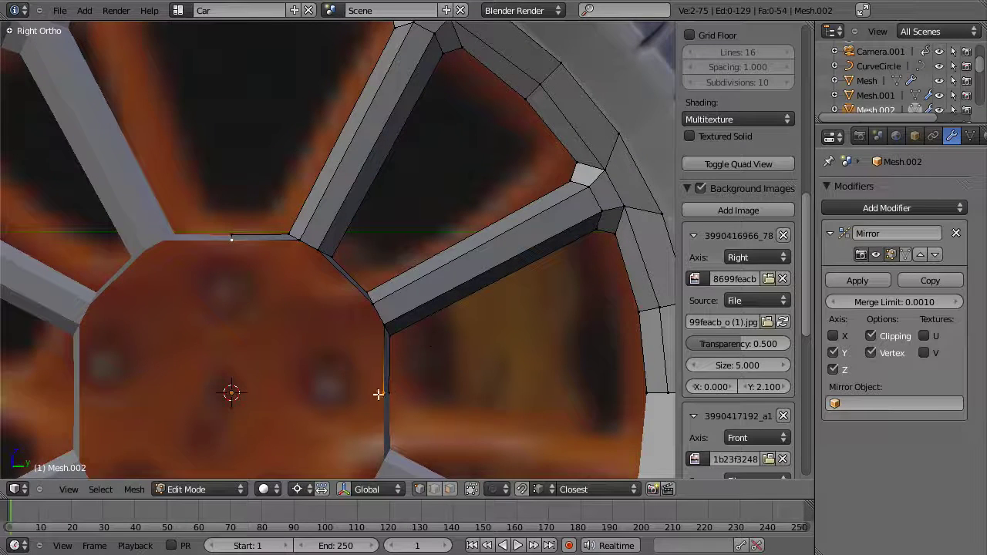
- Select the open edge loop running along the outer side of the hub opening
{"action": "scroll", "coordinate": [260, 264], "scroll_direction": "down", "scroll_amount": 3}
{"action": "middle_click_drag", "start_coordinate": [260, 265], "coordinate": [311, 260]}
{"action": "key", "text": "a"}
{"action": "key", "text": "KP_1"}
{"action": "key", "text": "KP_3"}
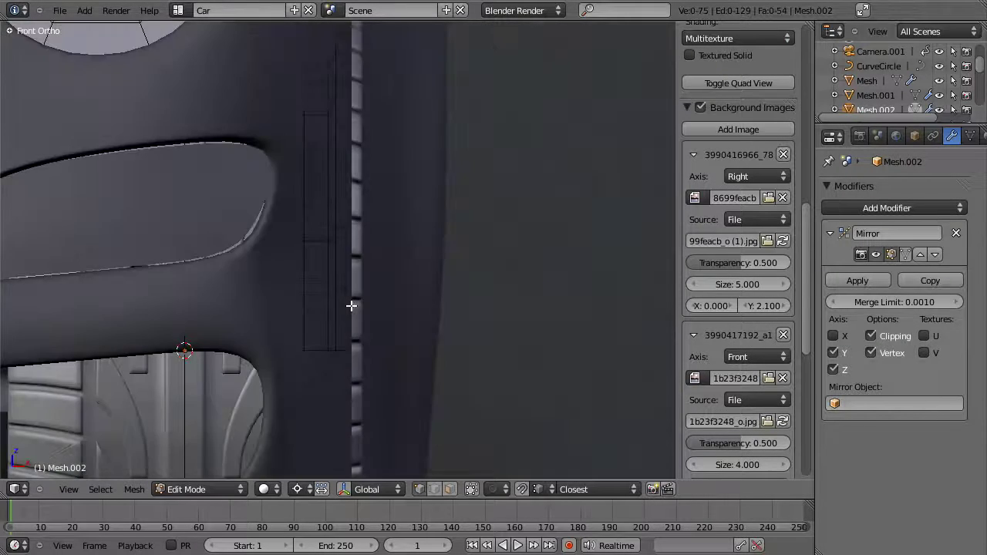
{"action": "right_click", "coordinate": [329, 273], "text": "alt"}
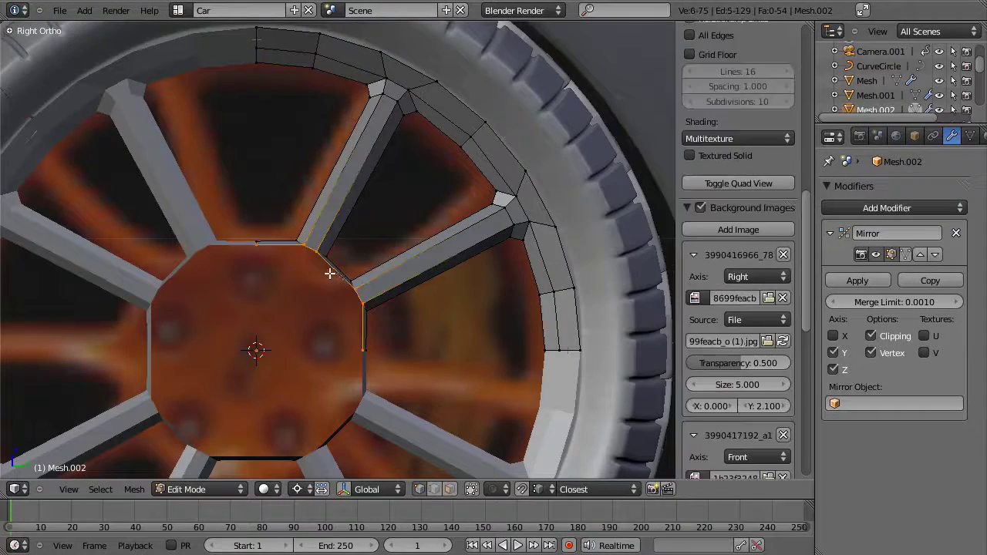
- Extrude the hub's edge loop and scale it inward around the 3D cursor, excluding X, to form a narrow ring
{"action": "key", "text": "alt+e"}
{"action": "left_click", "coordinate": [436, 301]}
{"action": "right_click", "coordinate": [436, 301]}
{"action": "key", "text": "s"}
{"action": "right_click", "coordinate": [423, 302]}
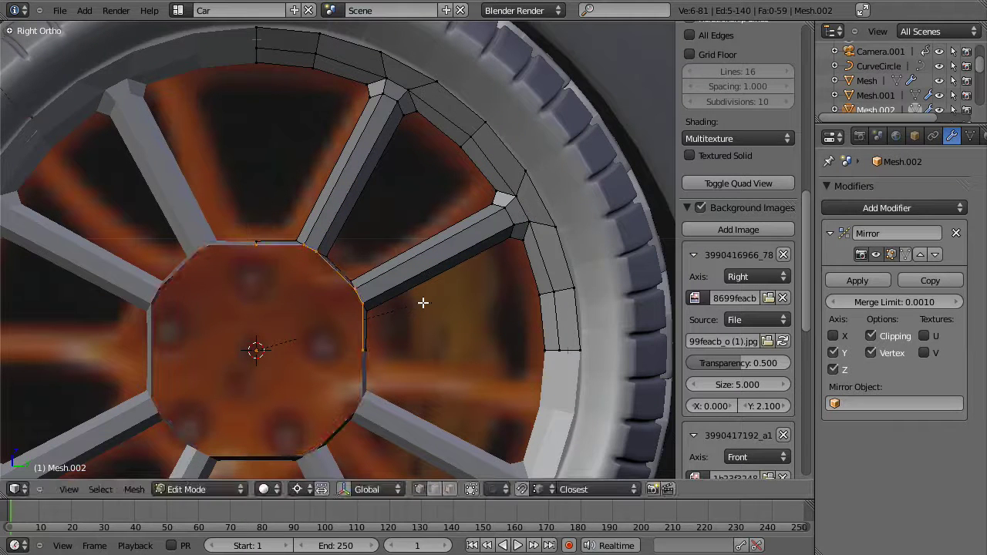
{"action": "key", "text": "s"}
{"action": "key", "text": "shift+x"}
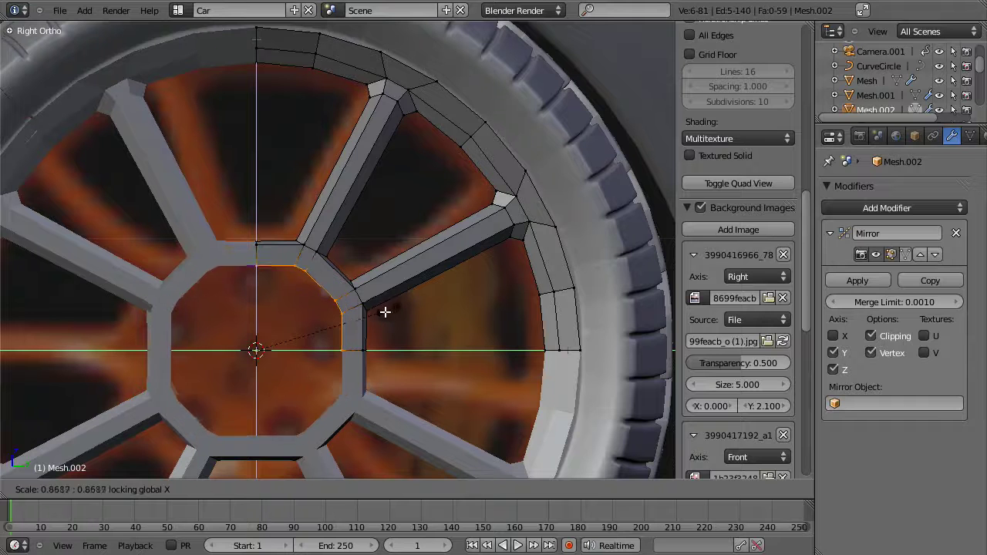
{"action": "left_click", "coordinate": [400, 352]}
- Extrude the ring's inner edge again and scale it towards the hub centre, excluding X, to form a wider second ring
{"action": "key", "text": "alt+e"}
{"action": "left_click", "coordinate": [401, 352]}
{"action": "right_click", "coordinate": [401, 351]}
{"action": "key", "text": "s"}
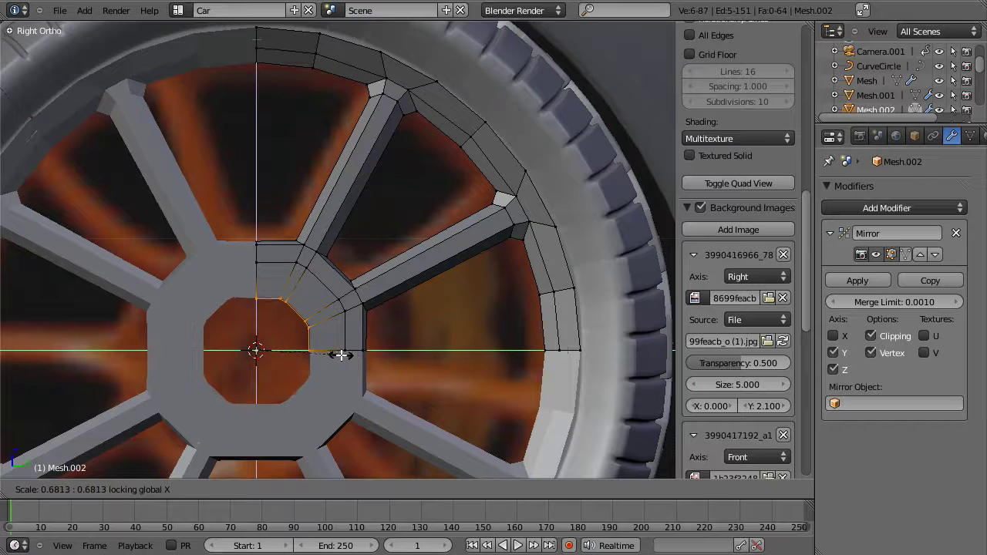
{"action": "left_click", "coordinate": [326, 348]}
{"action": "key", "text": "z"}
{"action": "scroll", "coordinate": [336, 381], "scroll_direction": "up", "scroll_amount": 2}
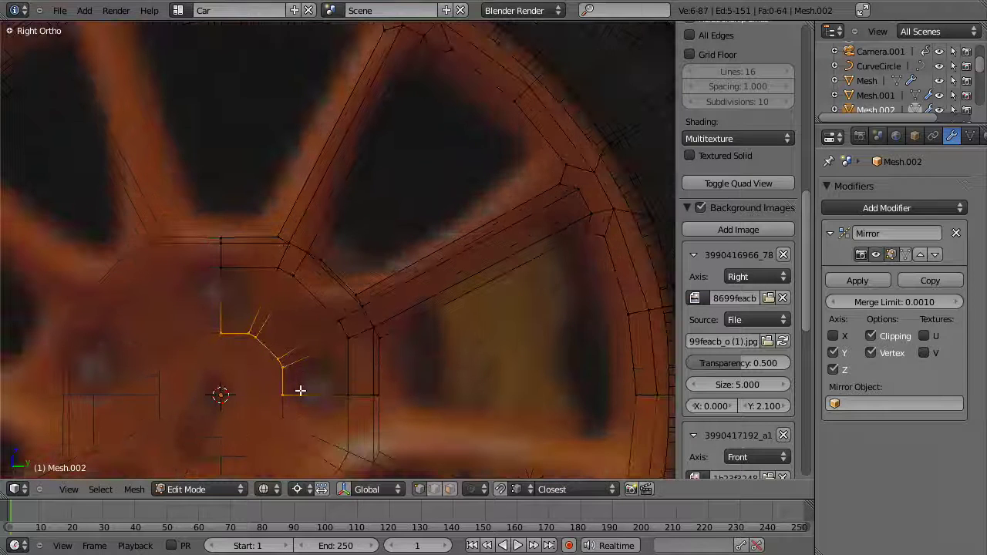
{"action": "key", "text": "z"}
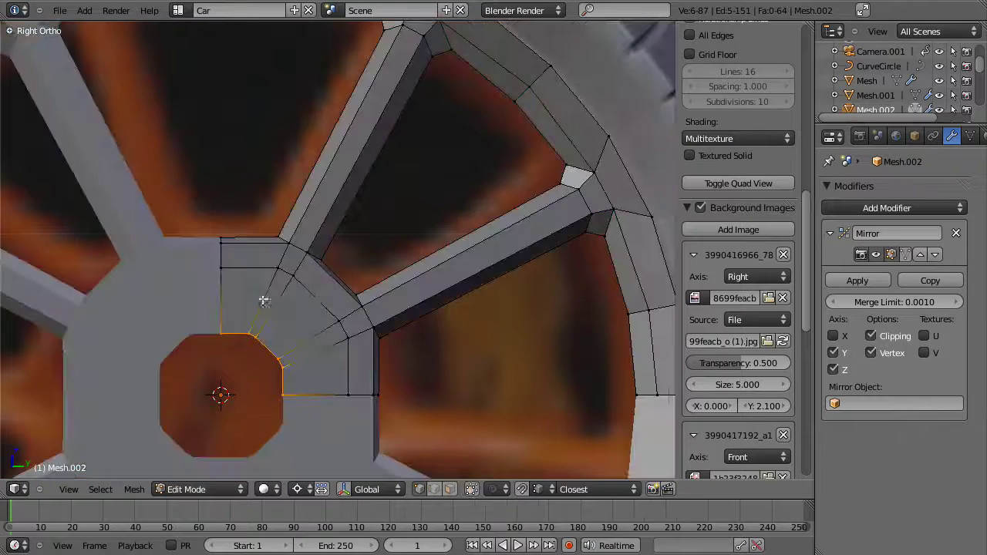
- Extrude a third ring from the innermost hub edge, scale it close to the centre, and check the rim in object mode
{"action": "scroll", "coordinate": [331, 309], "scroll_direction": "down", "scroll_amount": 4}
{"action": "key", "text": "z"}
{"action": "scroll", "coordinate": [331, 357], "scroll_direction": "up", "scroll_amount": 4}
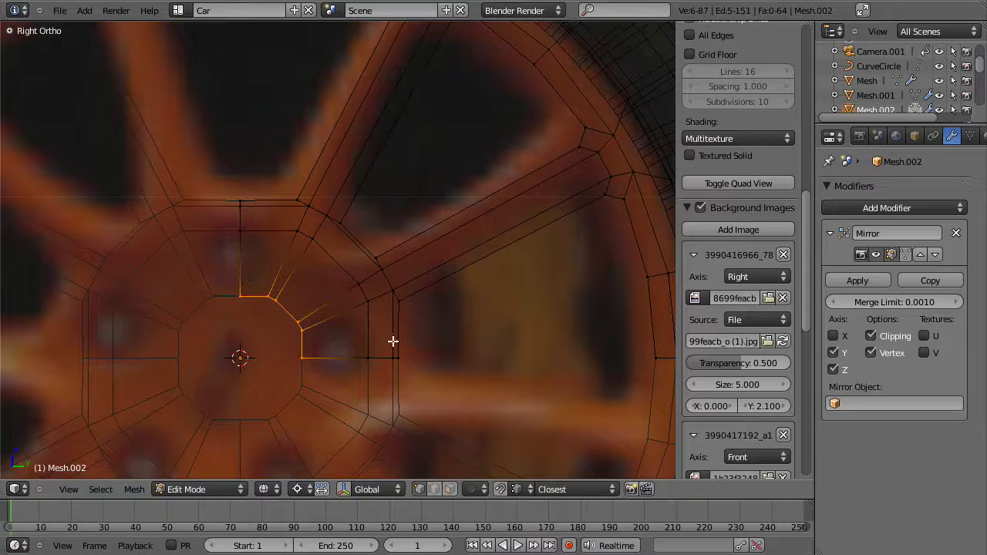
{"action": "key", "text": "alt+e"}
{"action": "key", "text": "s"}
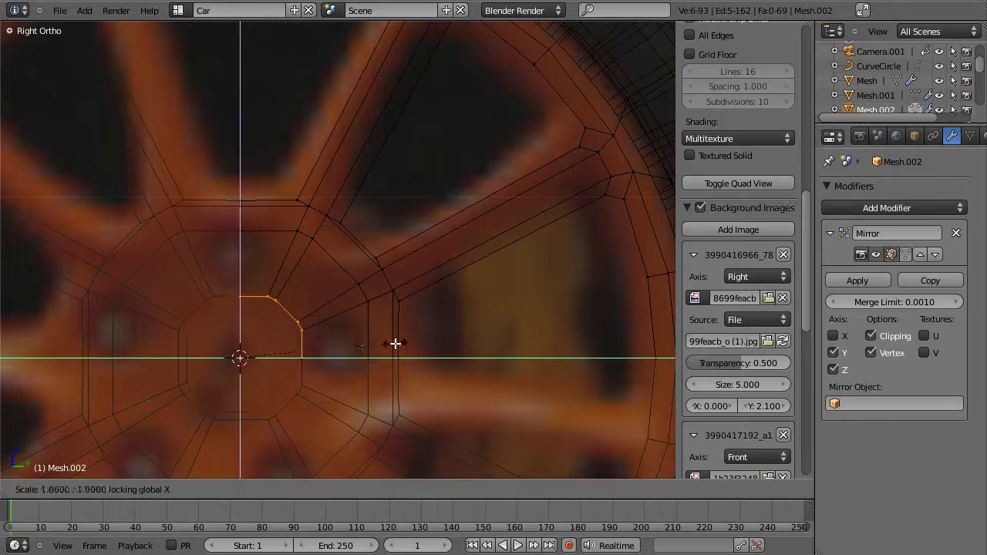
{"action": "left_click", "coordinate": [315, 347]}
{"action": "scroll", "coordinate": [315, 352], "scroll_direction": "down", "scroll_amount": 4}
{"action": "key", "text": "Tab"}
{"action": "key", "text": "z"}
{"action": "scroll", "coordinate": [317, 355], "scroll_direction": "up", "scroll_amount": 5}
- Extrude the innermost hub ring's two end vertices and scale them to 0, excluding X, onto the hub centre
{"action": "key", "text": "Tab"}
{"action": "key", "text": "z"}
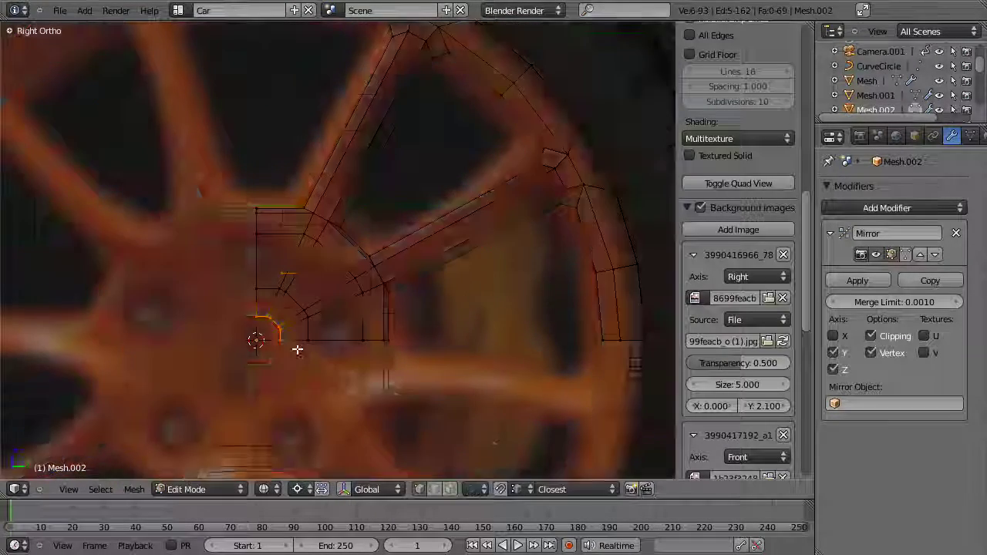
{"action": "middle_click_drag", "start_coordinate": [298, 348], "coordinate": [342, 293], "text": "shift"}
{"action": "scroll", "coordinate": [342, 294], "scroll_direction": "up", "scroll_amount": 3}
{"action": "middle_click_drag", "start_coordinate": [343, 293], "coordinate": [345, 306]}
{"action": "key", "text": "a"}
{"action": "right_click", "coordinate": [279, 275]}
{"action": "right_click", "coordinate": [309, 310], "text": "shift"}
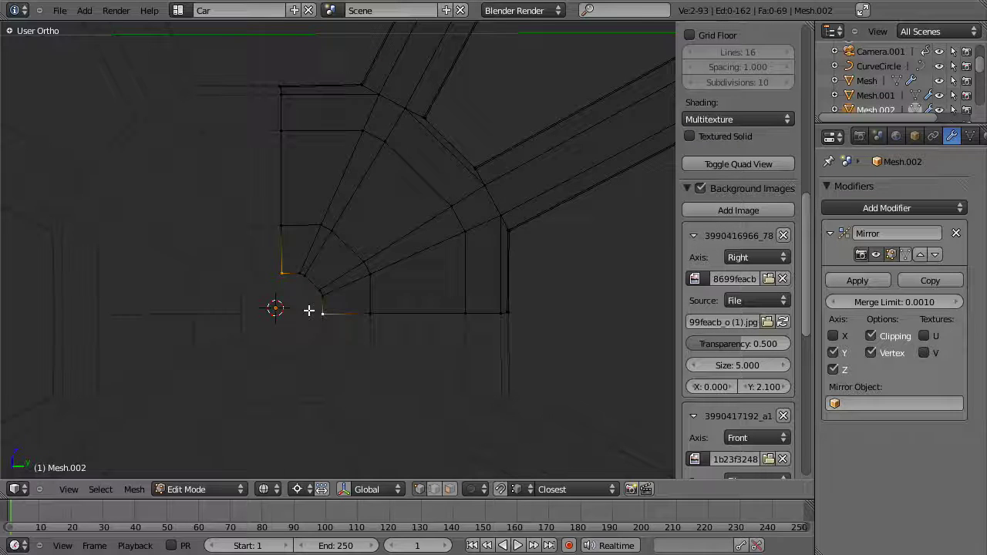
{"action": "key", "text": "KP_3"}
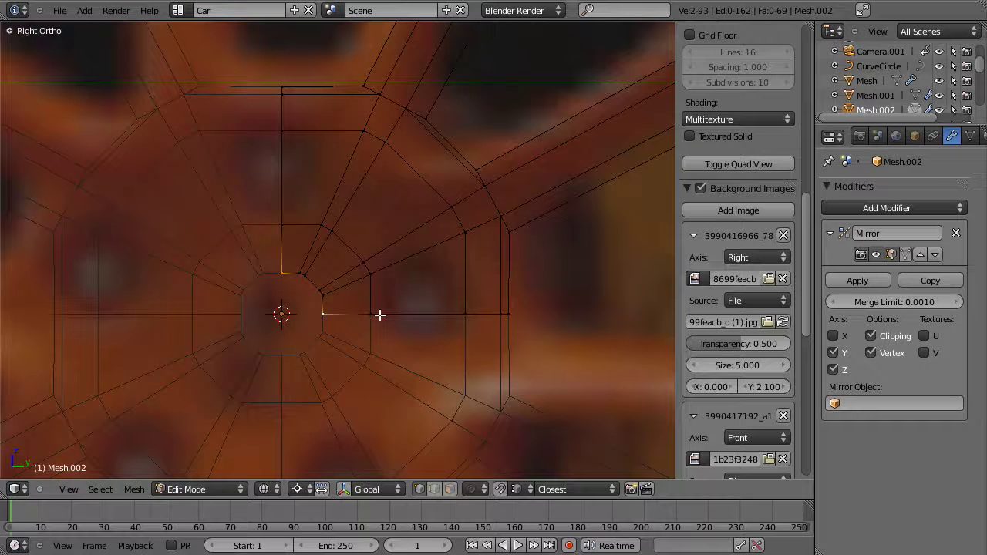
{"action": "key", "text": "alt+e"}
{"action": "left_click", "coordinate": [373, 361]}
{"action": "right_click", "coordinate": [372, 362]}
{"action": "type", "text": "sx0"}
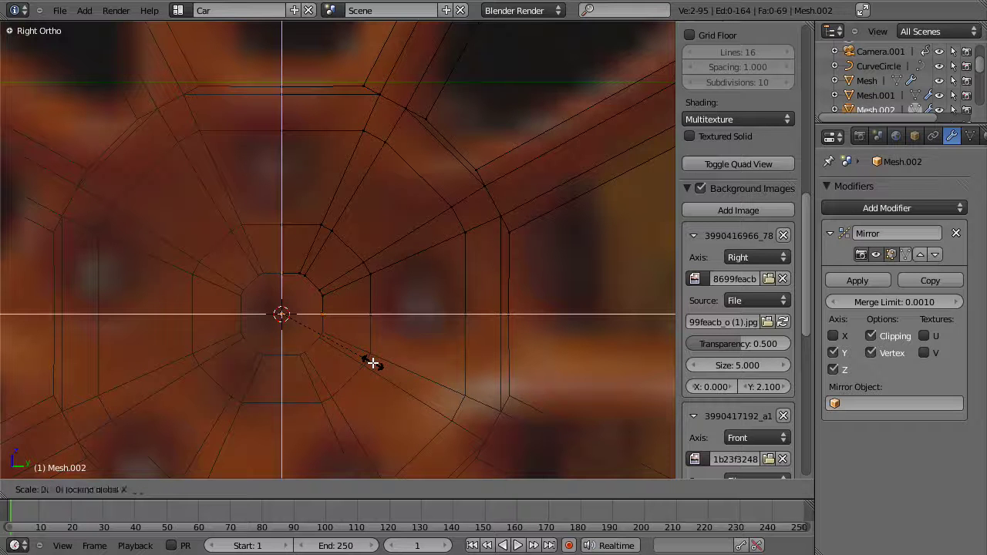
{"action": "key", "text": "Return"}
{"action": "middle_click_drag", "start_coordinate": [378, 351], "coordinate": [289, 315]}
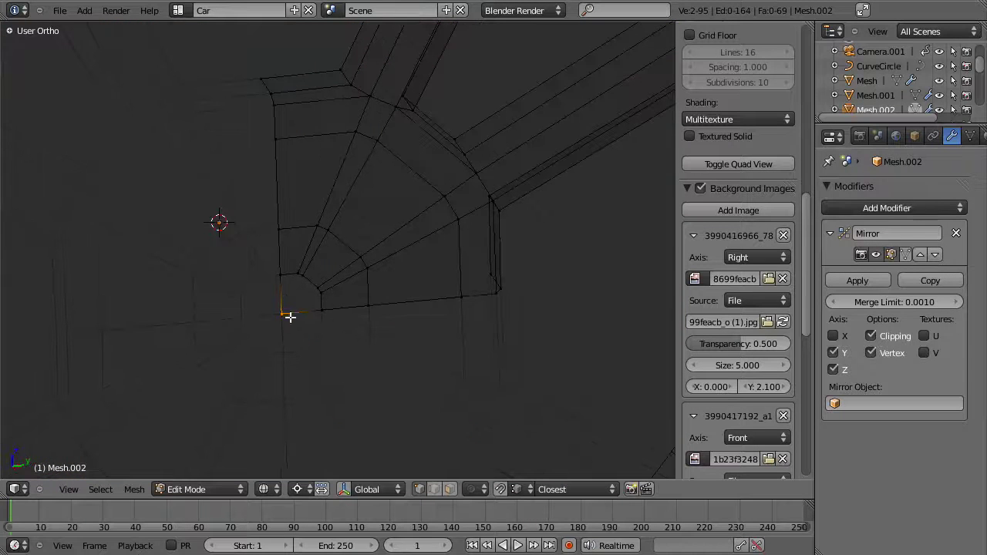
- Fill the remaining opening at the hub centre with faces between the innermost ring and the centre vertex
{"action": "right_click", "coordinate": [282, 269]}
{"action": "key", "text": "f"}
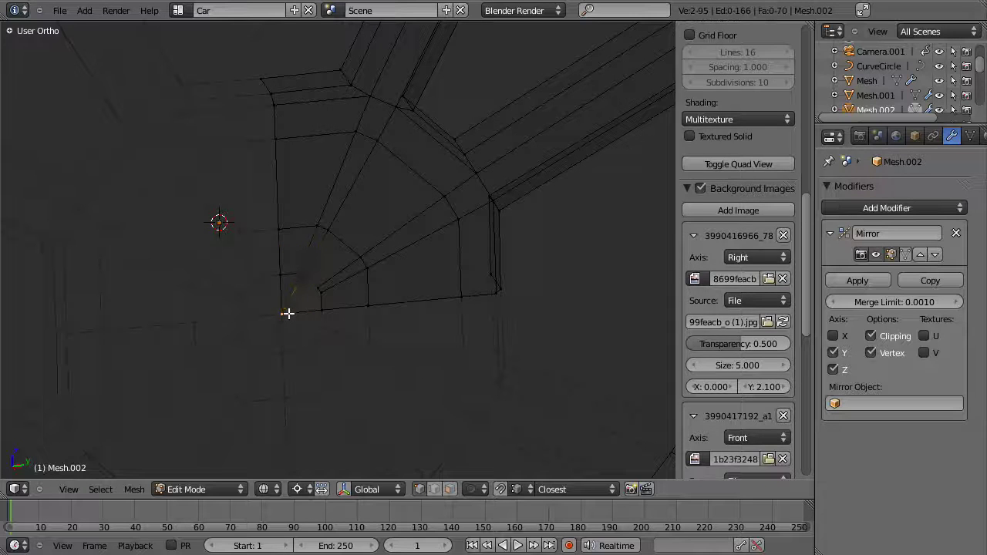
{"action": "right_click", "coordinate": [322, 285]}
{"action": "right_click", "coordinate": [326, 316], "text": "shift"}
{"action": "key", "text": "f"}
{"action": "key", "text": "a"}
{"action": "right_click", "coordinate": [310, 281]}
{"action": "key", "text": "KP_3"}
{"action": "middle_click_drag", "start_coordinate": [368, 301], "coordinate": [366, 269]}
{"action": "right_click", "coordinate": [289, 323], "text": "shift"}
{"action": "key", "text": "f"}
- Examine the filled hub shaded in object mode and compare the wheel with the side-view reference in wireframe
{"action": "mouse_move", "coordinate": [306, 321]}
{"action": "middle_mouse_down"}
{"action": "mouse_move", "coordinate": [353, 382]}
{"action": "mouse_move", "coordinate": [373, 261]}
{"action": "mouse_move", "coordinate": [306, 285]}
{"action": "middle_mouse_up"}
{"action": "key", "text": "a"}
{"action": "key", "text": "z"}
{"action": "key", "text": "Tab"}
{"action": "scroll", "coordinate": [360, 266], "scroll_direction": "down", "scroll_amount": 4}
{"action": "scroll", "coordinate": [360, 262], "scroll_direction": "down", "scroll_amount": 4}
{"action": "key", "text": "a"}
{"action": "mouse_move", "coordinate": [360, 262]}
{"action": "middle_mouse_down"}
{"action": "mouse_move", "coordinate": [388, 365]}
{"action": "mouse_move", "coordinate": [398, 366]}
{"action": "middle_mouse_up"}
{"action": "key", "text": "KP_3"}
{"action": "key", "text": "z"}
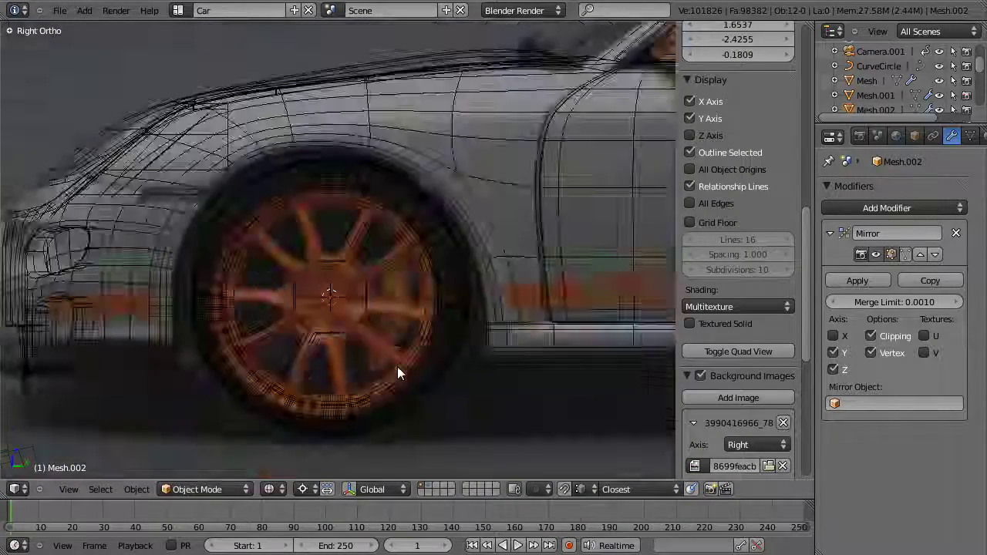
- Snap the 3D cursor midway between the two vertices bounding the wide hub ring on the vertical mirror line
{"action": "scroll", "coordinate": [398, 373], "scroll_direction": "up", "scroll_amount": 8}
{"action": "key", "text": "Tab"}
{"action": "scroll", "coordinate": [422, 300], "scroll_direction": "down", "scroll_amount": 3}
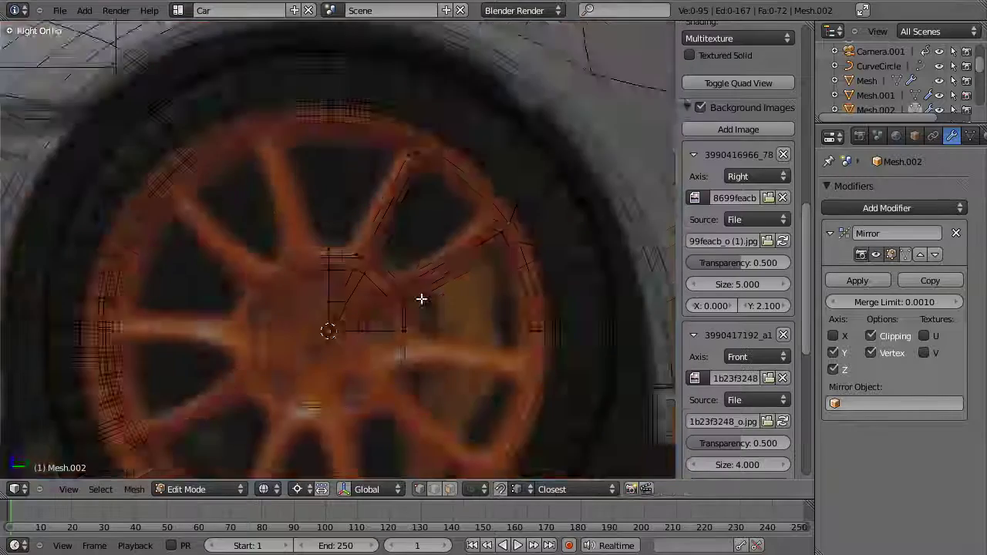
{"action": "scroll", "coordinate": [421, 299], "scroll_direction": "up", "scroll_amount": 2}
{"action": "key", "text": "z"}
{"action": "key", "text": "z"}
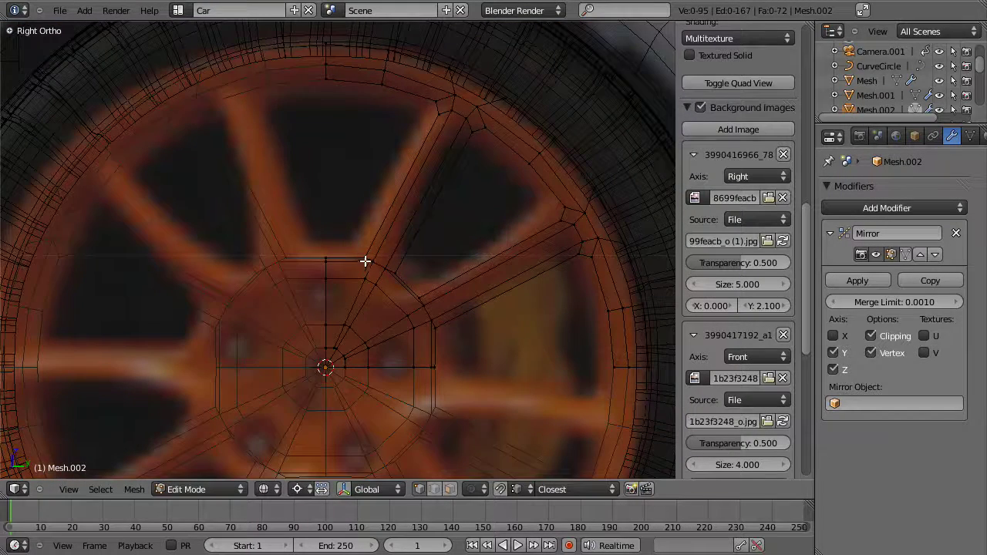
{"action": "middle_click_drag", "start_coordinate": [365, 279], "coordinate": [366, 242], "text": "shift"}
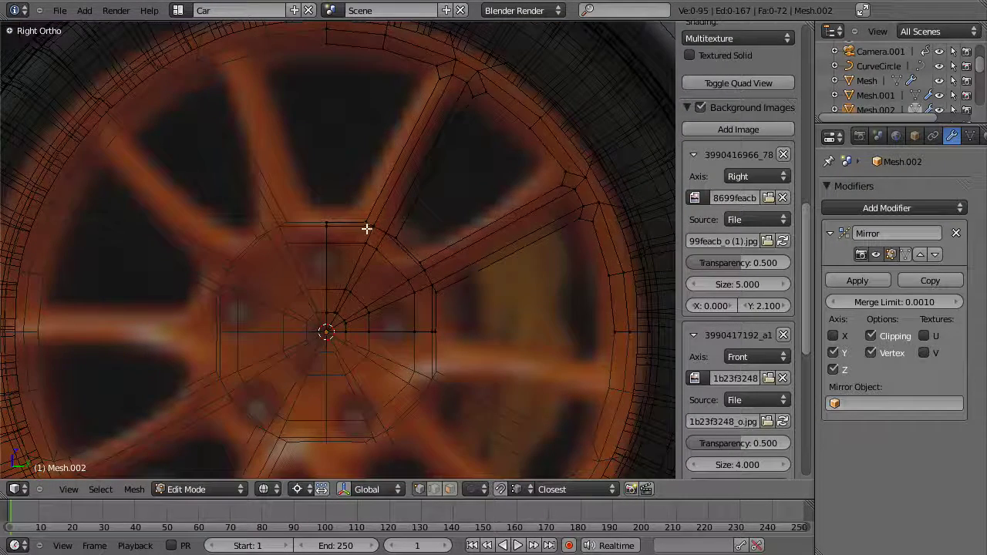
{"action": "scroll", "coordinate": [388, 297], "scroll_direction": "up", "scroll_amount": 3}
{"action": "right_click", "coordinate": [320, 226]}
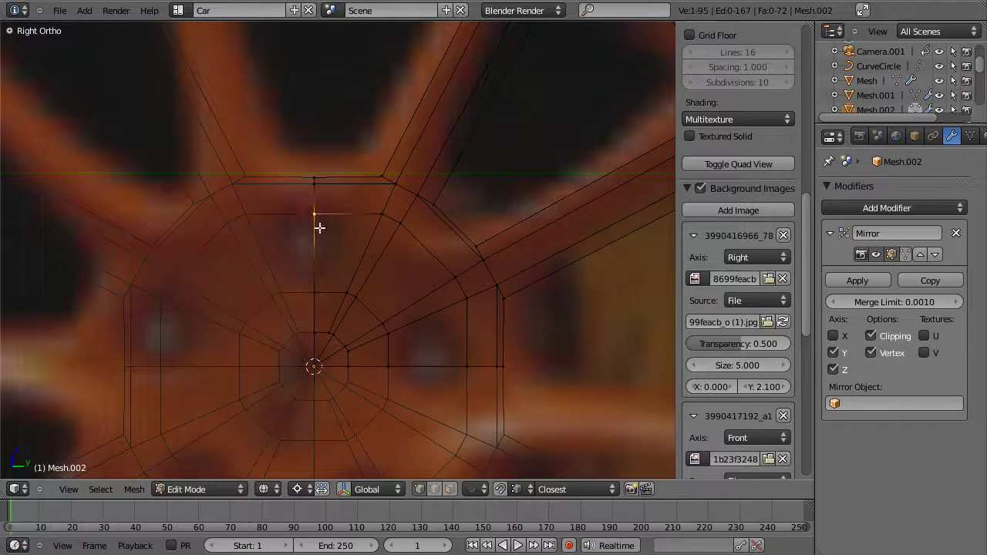
{"action": "right_click", "coordinate": [317, 295], "text": "shift"}
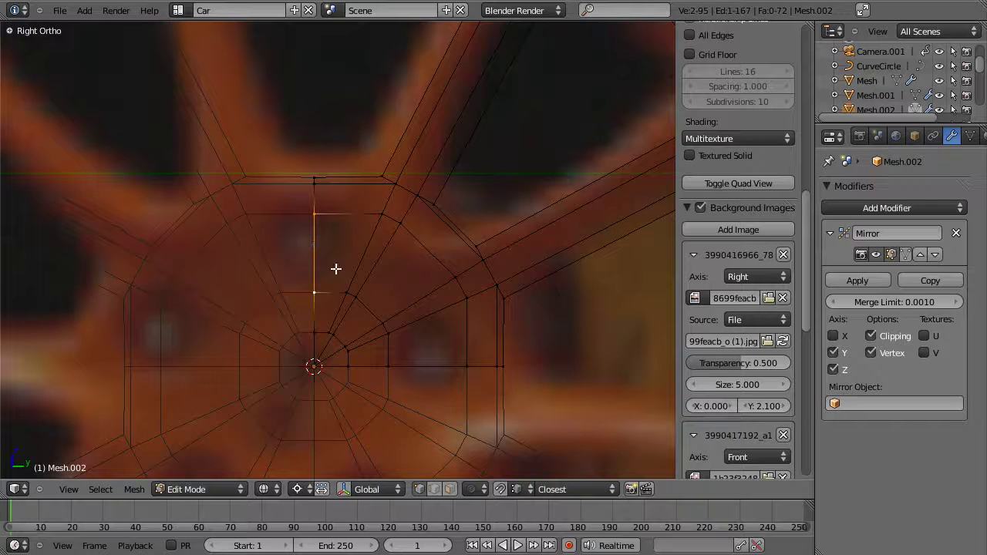
{"action": "key", "text": "shift+s"}
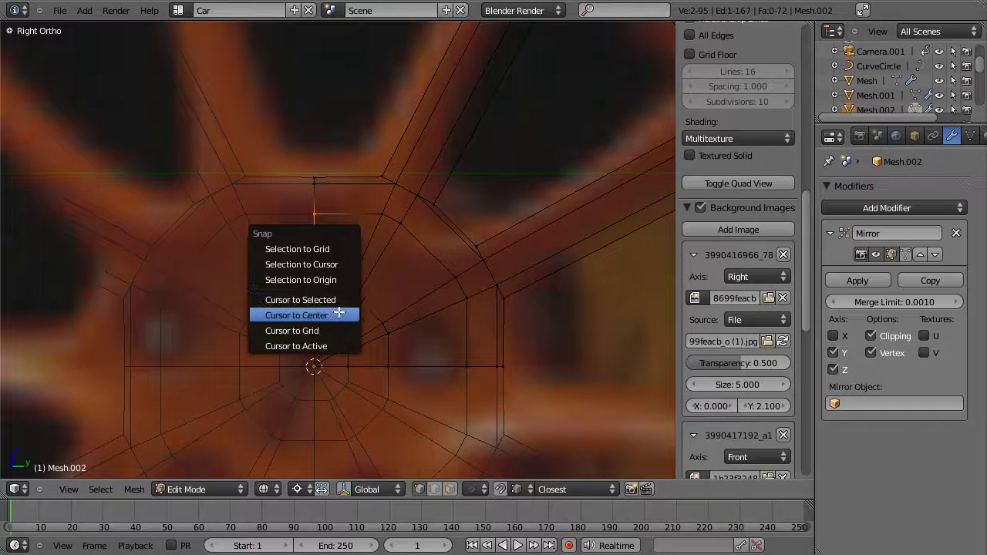
{"action": "left_click", "coordinate": [343, 302]}
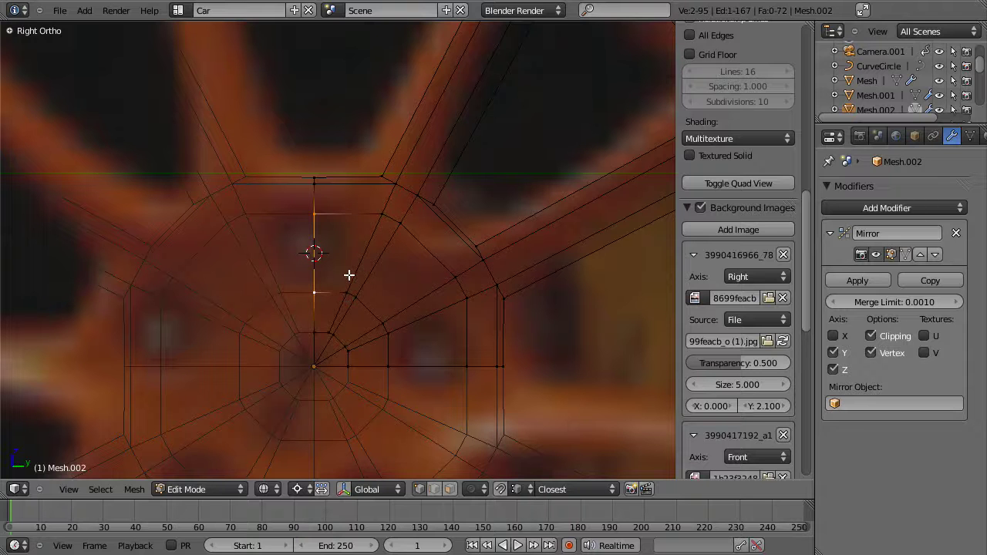
- Add a mesh circle at the 3D cursor with 8 vertices and a radius of 0.01
{"action": "key", "text": "a"}
{"action": "key", "text": "shift+a"}
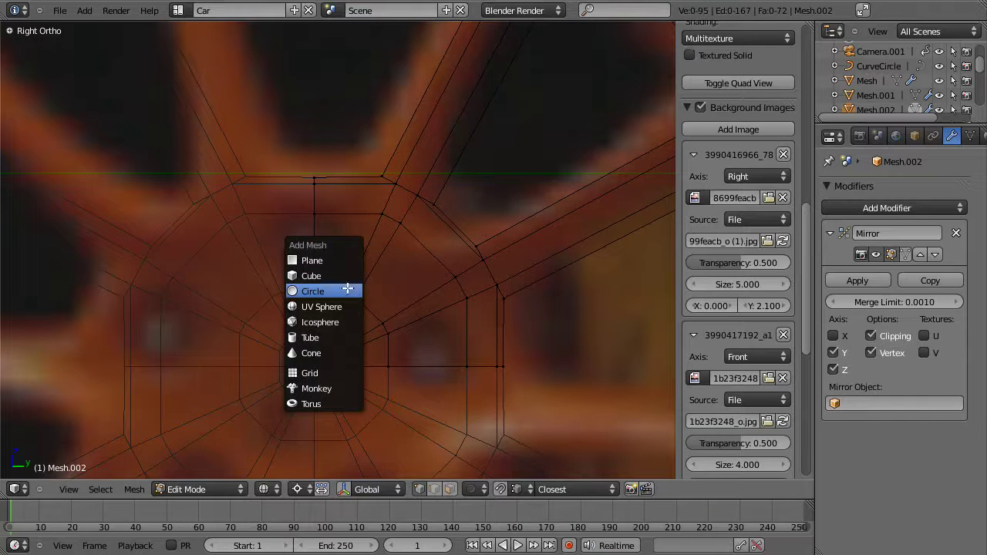
{"action": "left_click", "coordinate": [348, 289]}
{"action": "scroll", "coordinate": [349, 289], "scroll_direction": "down", "scroll_amount": 4}
{"action": "key", "text": "F6"}
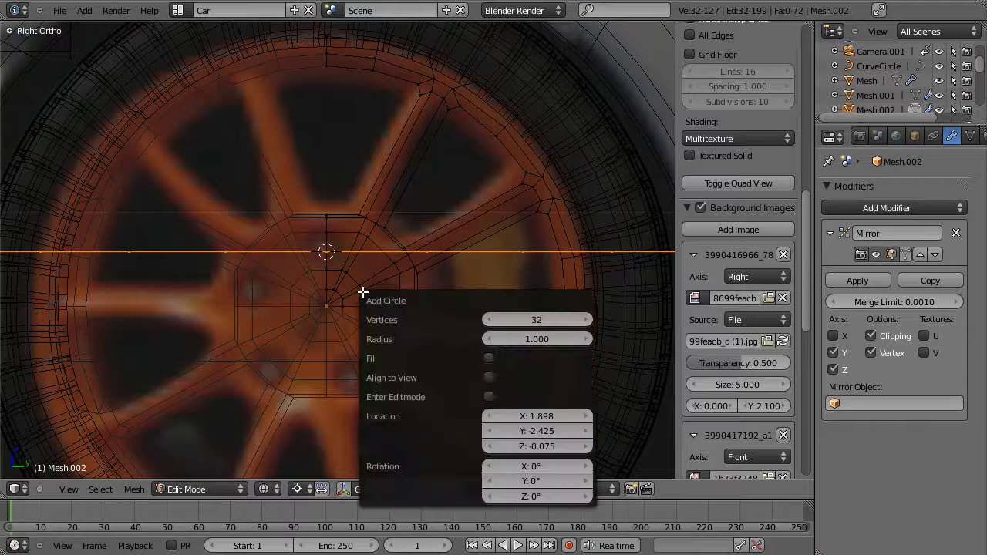
{"action": "left_click", "coordinate": [552, 319]}
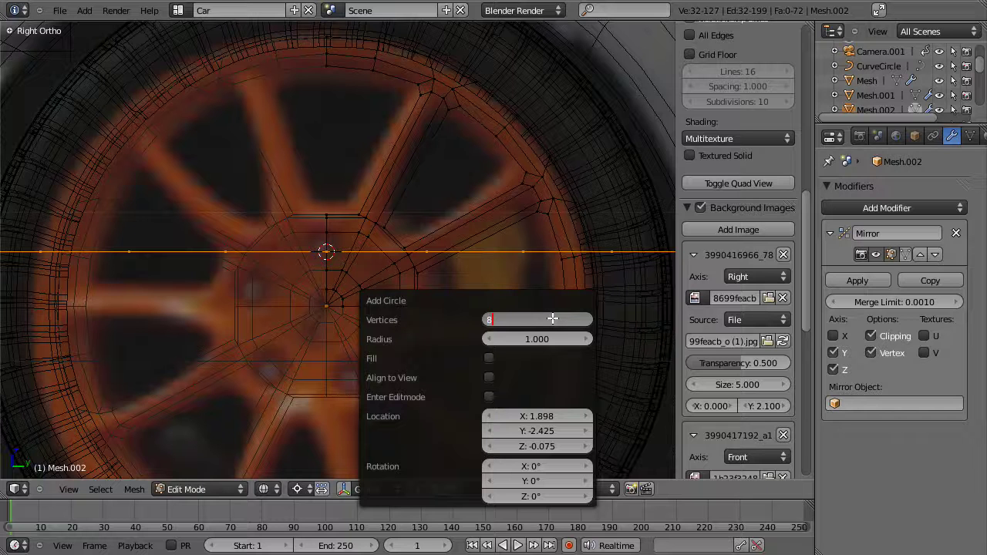
{"action": "type", "text": "8"}
{"action": "key", "text": "Return"}
{"action": "left_click", "coordinate": [557, 343]}
{"action": "type", "text": "0.01"}
{"action": "key", "text": "Return"}
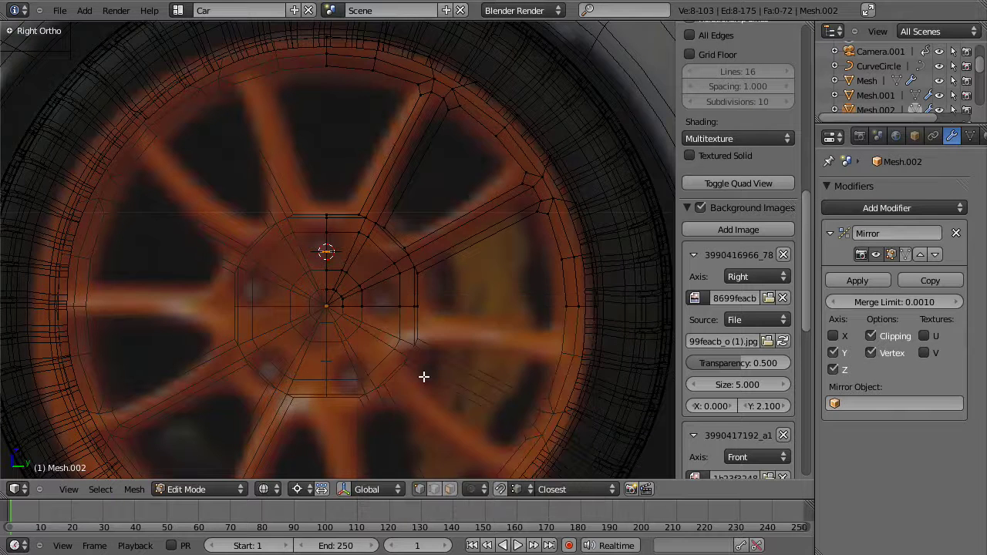
- Rotate the circle 90 degrees about Y and scale it up to surround the reference's upper lug bolt
{"action": "scroll", "coordinate": [395, 279], "scroll_direction": "up", "scroll_amount": 4}
{"action": "type", "text": "ry90"}
{"action": "key", "text": "Return"}
{"action": "key", "text": "s"}
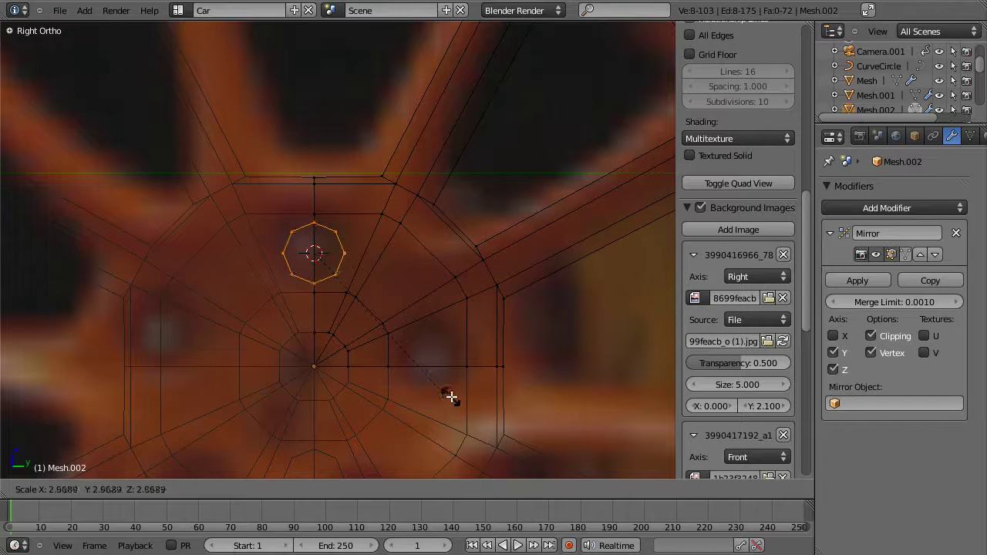
{"action": "key", "text": "Escape"}
{"action": "key", "text": "s"}
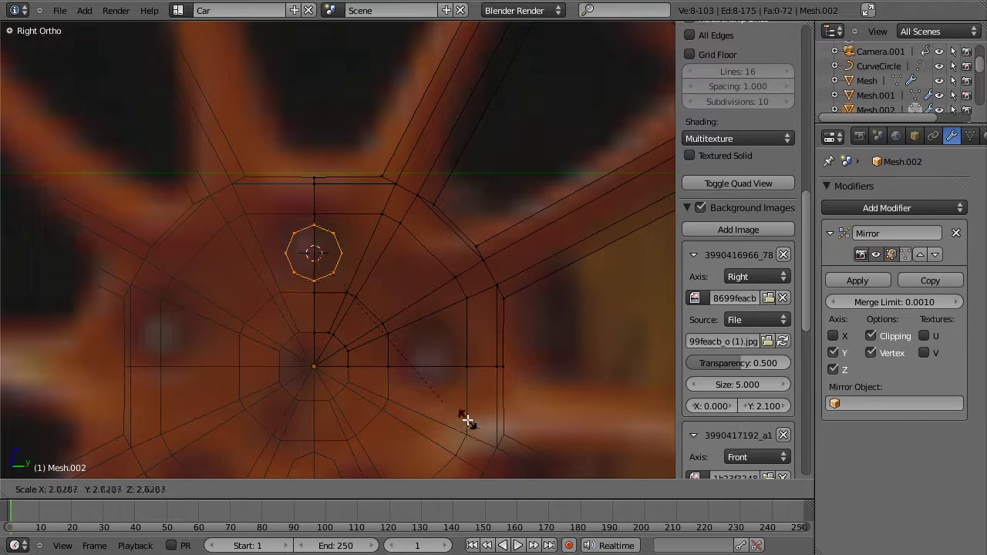
{"action": "left_click", "coordinate": [468, 418]}
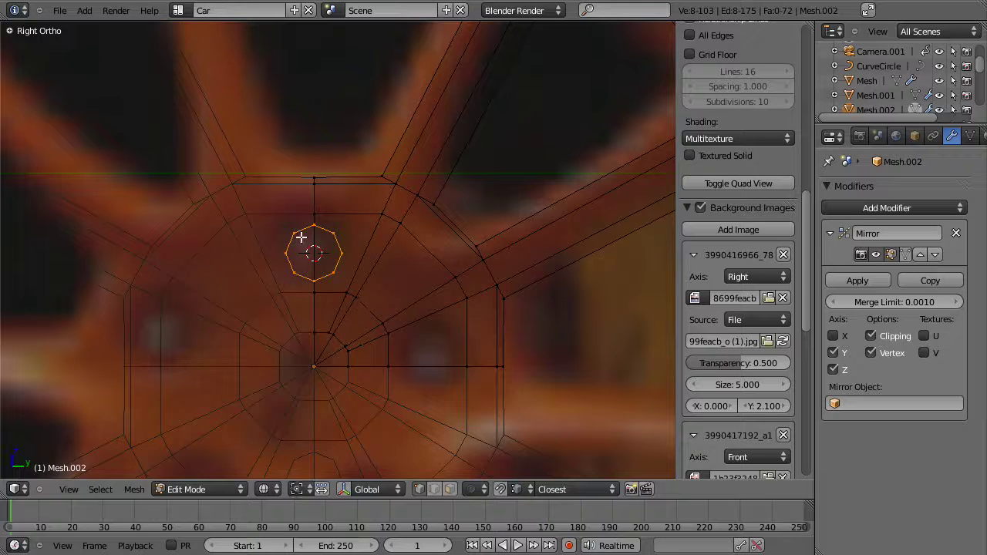
- Delete the circle's three vertices lying on the mirrored side of the vertical axis
{"action": "key", "text": "a"}
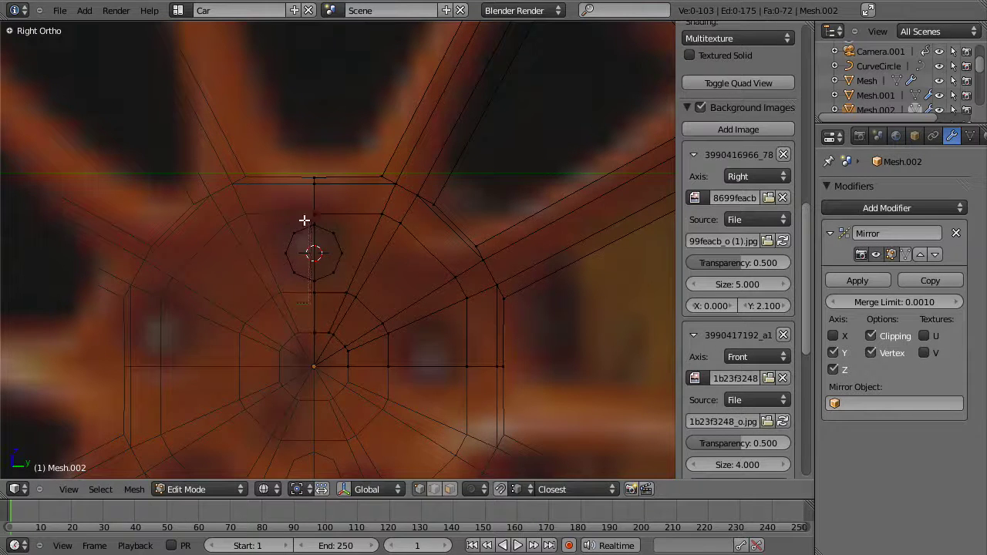
{"action": "left_click_drag", "start_coordinate": [305, 221], "coordinate": [236, 339]}
{"action": "key", "text": "x"}
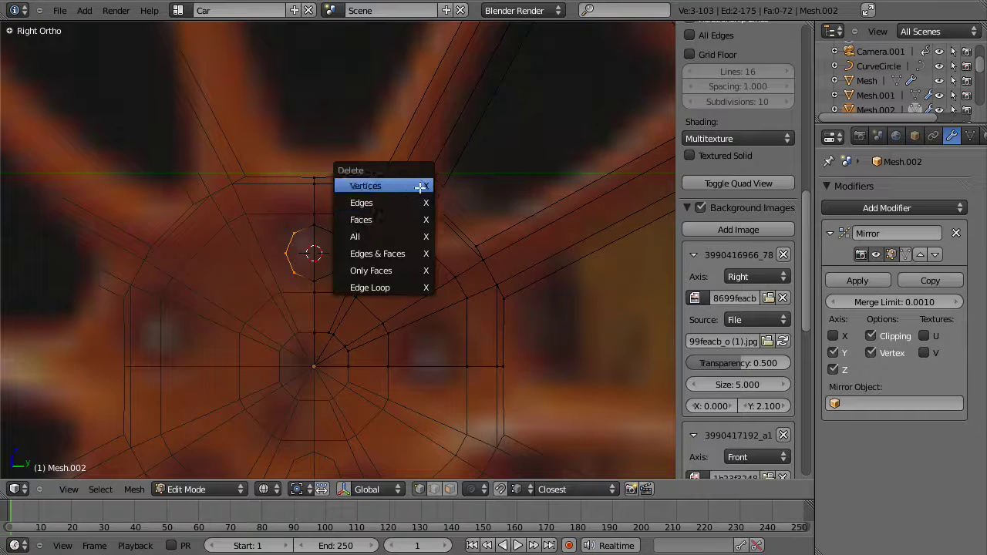
{"action": "left_click", "coordinate": [419, 185]}
- Delete the wide hub ring face behind the remaining half circle
{"action": "scroll", "coordinate": [403, 246], "scroll_direction": "up", "scroll_amount": 3}
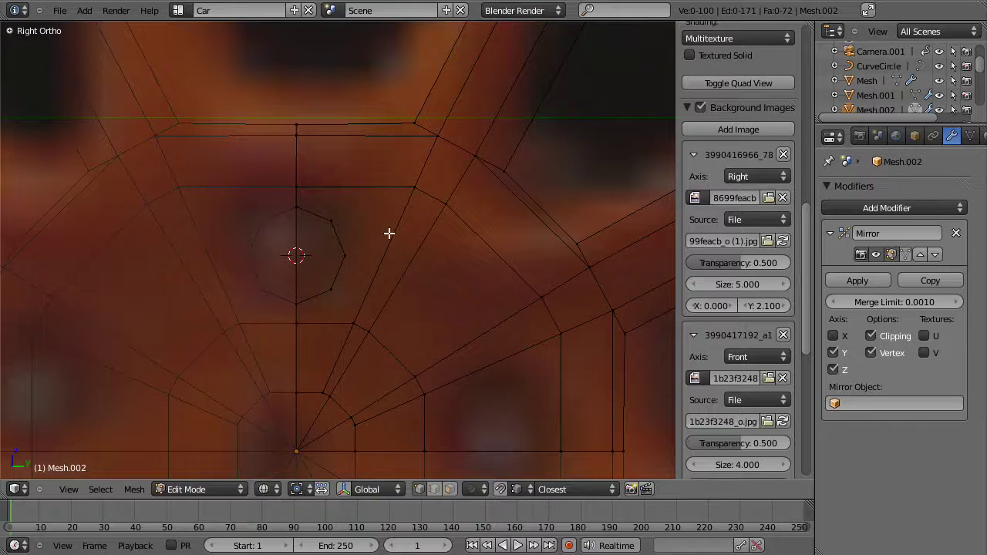
{"action": "right_click", "coordinate": [296, 324]}
{"action": "right_click", "coordinate": [347, 324], "text": "shift"}
{"action": "right_click", "coordinate": [415, 188], "text": "shift"}
{"action": "key", "text": "x"}
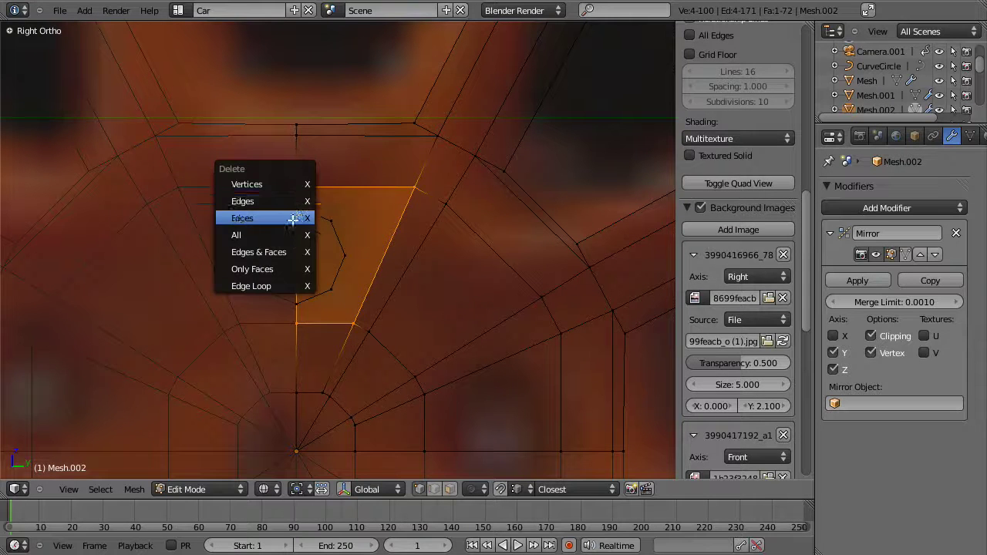
{"action": "left_click", "coordinate": [297, 221]}
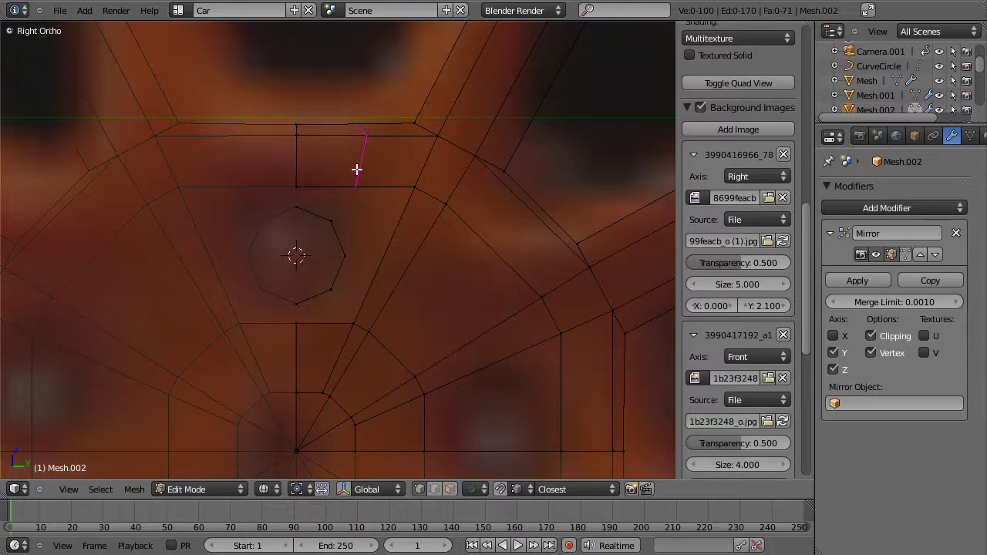
- Add a loop cut through the faces above the half circle and another around the middle of the wide hub ring
{"action": "left_click", "coordinate": [356, 169]}
{"action": "left_click", "coordinate": [337, 168]}
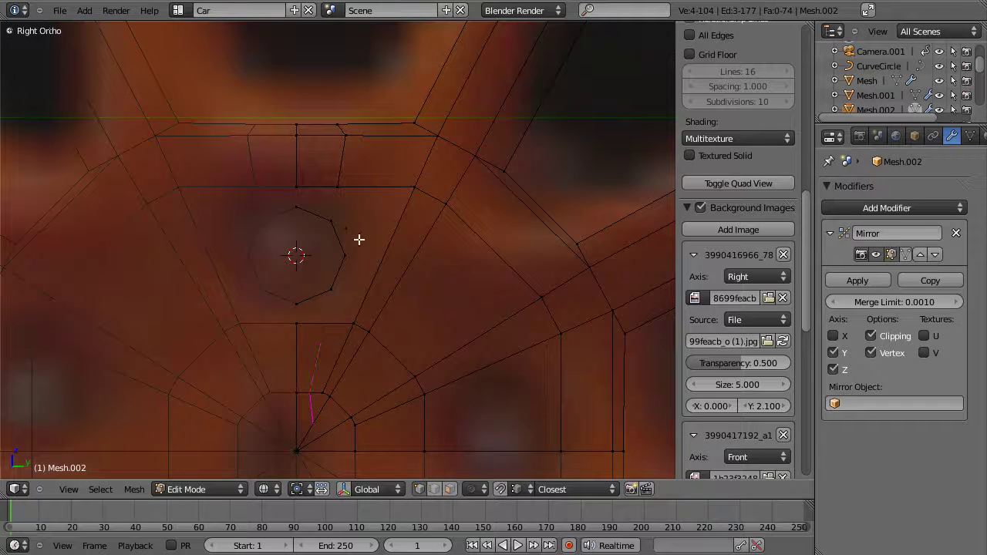
{"action": "left_click", "coordinate": [398, 298]}
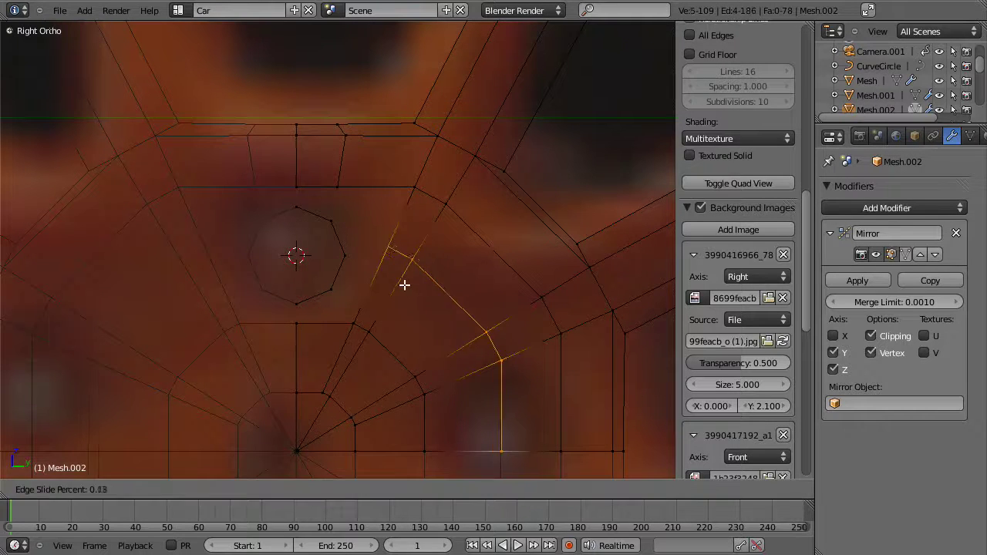
{"action": "left_click", "coordinate": [393, 307]}
- Fill two faces joining the half circle's lower edges to the hub ring's inner edge and the adjacent spoke line
{"action": "right_click", "coordinate": [350, 322]}
{"action": "right_click", "coordinate": [338, 298], "text": "shift"}
{"action": "right_click", "coordinate": [279, 308], "text": "shift"}
{"action": "right_click", "coordinate": [301, 331], "text": "shift"}
{"action": "key", "text": "f"}
{"action": "right_click", "coordinate": [351, 324]}
{"action": "right_click", "coordinate": [335, 286], "text": "shift"}
{"action": "right_click", "coordinate": [349, 259], "text": "shift"}
{"action": "right_click", "coordinate": [379, 258], "text": "shift"}
{"action": "key", "text": "f"}
- Fill a face between the half circle's uppermost edge and the hub ring edge above it
{"action": "right_click", "coordinate": [334, 220]}
{"action": "right_click", "coordinate": [288, 201], "text": "shift"}
{"action": "right_click", "coordinate": [298, 185], "text": "shift"}
{"action": "right_click", "coordinate": [331, 186], "text": "shift"}
{"action": "key", "text": "f"}
{"action": "key", "text": "a"}
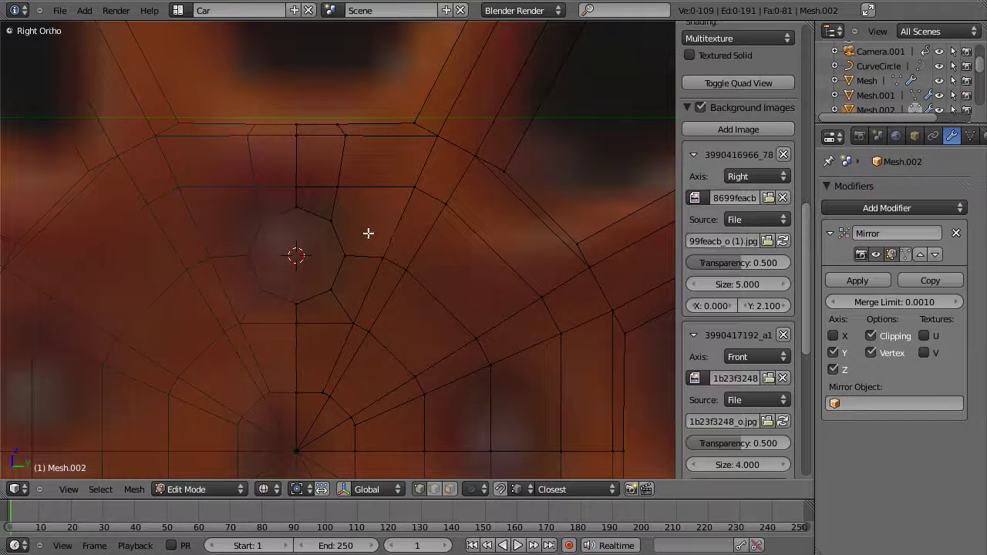
- Delete the short vertical edge loop above the half circle
{"action": "right_click", "coordinate": [342, 168]}
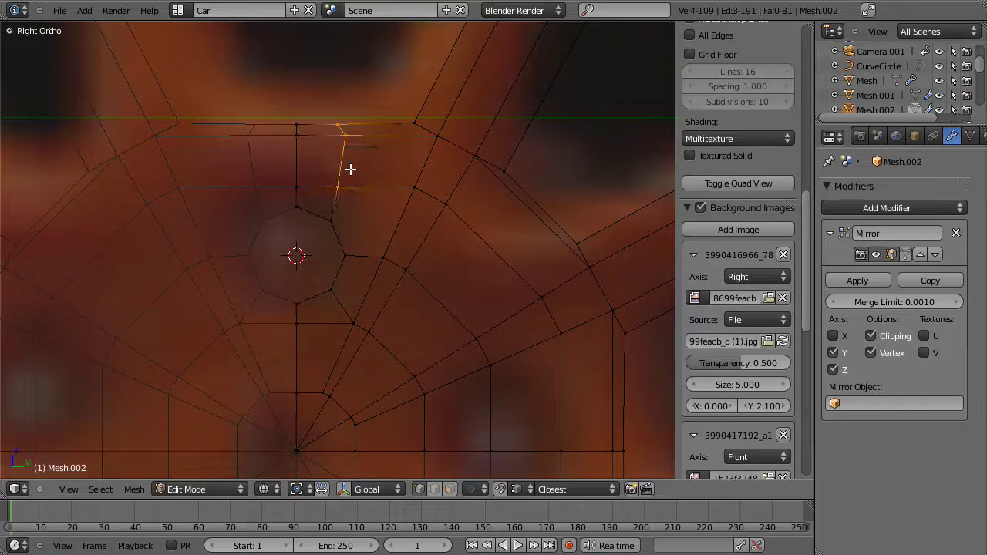
{"action": "key", "text": "x"}
{"action": "left_click", "coordinate": [362, 272]}
{"action": "key", "text": "a"}
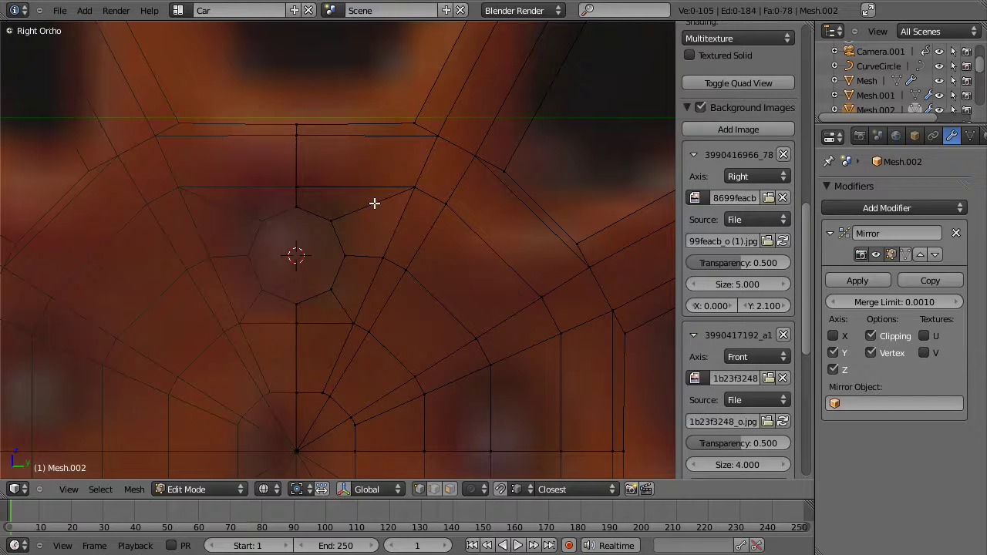
- Fill the last gap between the half circle's upper side and the ring's outer corner, and check the hub shaded
{"action": "right_click", "coordinate": [332, 219]}
{"action": "right_click", "coordinate": [338, 258], "text": "shift"}
{"action": "right_click", "coordinate": [377, 253], "text": "shift"}
{"action": "right_click", "coordinate": [423, 184], "text": "shift"}
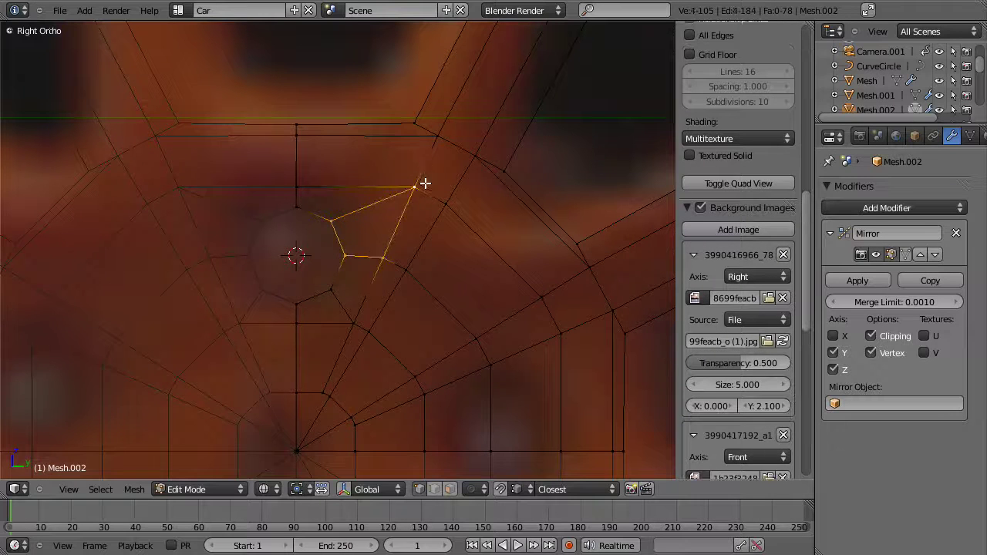
{"action": "key", "text": "f"}
{"action": "scroll", "coordinate": [388, 263], "scroll_direction": "down", "scroll_amount": 2}
{"action": "mouse_move", "coordinate": [388, 263]}
{"action": "middle_mouse_down"}
{"action": "mouse_move", "coordinate": [395, 280]}
{"action": "mouse_move", "coordinate": [388, 260]}
{"action": "middle_mouse_up"}
{"action": "key", "text": "z"}
{"action": "key", "text": "a"}
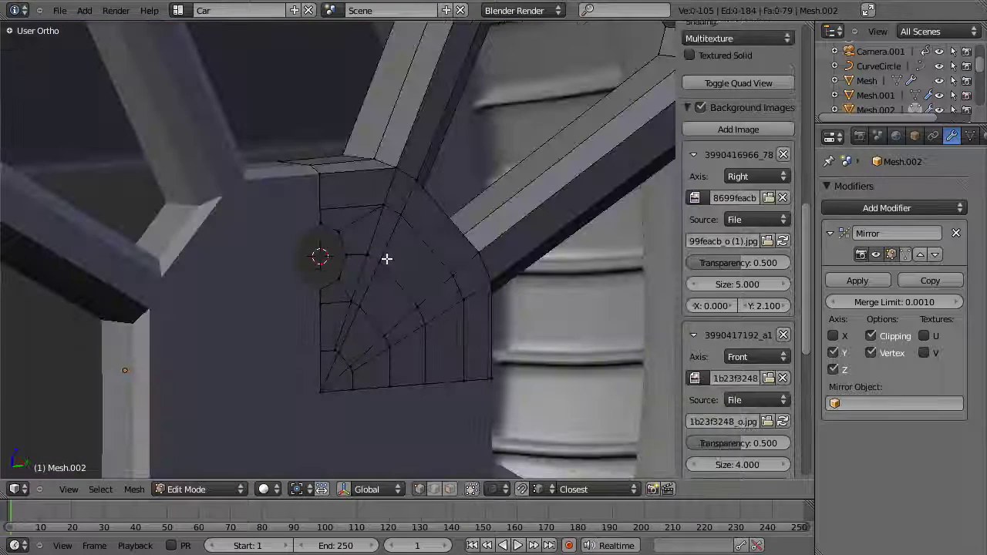
- Select the bolt hole's half-circle edge loop in the wireframe side view and scale it up slightly
{"action": "key", "text": "KP_3"}
{"action": "key", "text": "z"}
{"action": "right_click", "coordinate": [265, 223], "text": "alt"}
{"action": "key", "text": "s"}
{"action": "key", "text": "Escape"}
{"action": "key", "text": "s"}
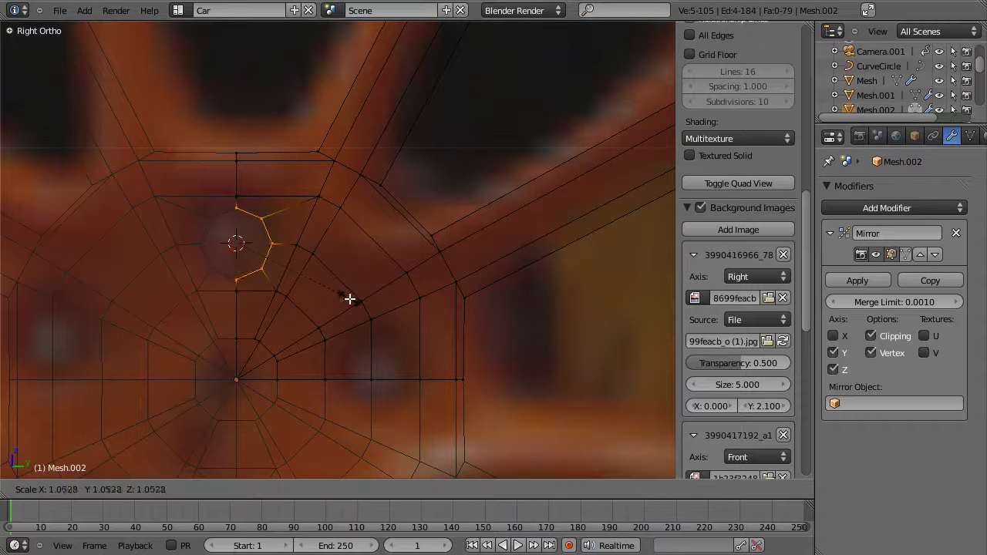
{"action": "key", "text": "Escape"}
{"action": "key", "text": "alt+e"}
{"action": "left_click", "coordinate": [363, 301]}
{"action": "right_click", "coordinate": [363, 301]}
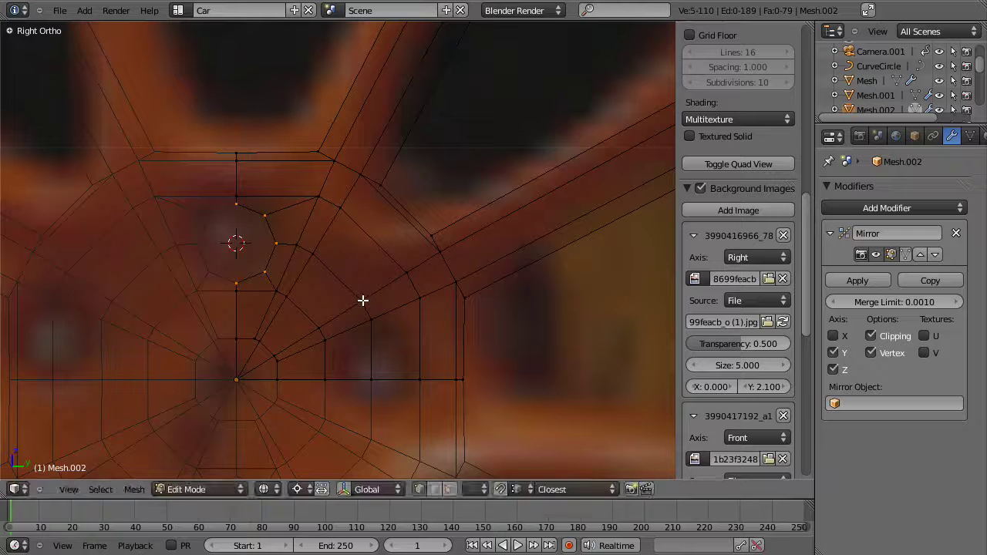
- Extrude only the half circle's edges, scale the new loop inward and recess it into the hub along X
{"action": "key", "text": "alt+e"}
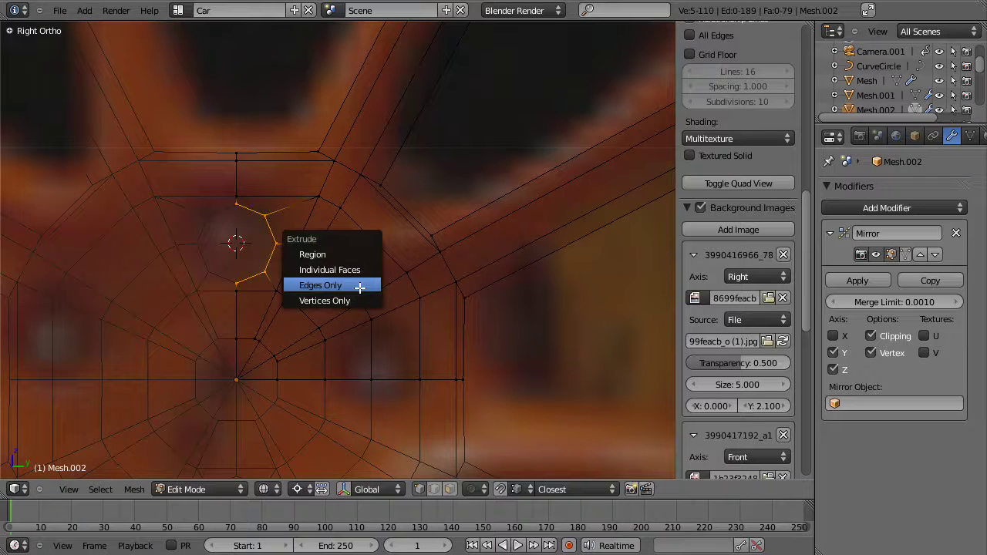
{"action": "left_click", "coordinate": [355, 284]}
{"action": "key", "text": "s"}
{"action": "left_click", "coordinate": [330, 272]}
{"action": "mouse_move", "coordinate": [330, 271]}
{"action": "middle_mouse_down"}
{"action": "mouse_move", "coordinate": [341, 292]}
{"action": "mouse_move", "coordinate": [394, 296]}
{"action": "middle_mouse_up"}
{"action": "key", "text": "g"}
{"action": "key", "text": "x"}
{"action": "left_click", "coordinate": [392, 295]}
- Extrude the recessed loop again, scale it smaller and move it along X to deepen the bolt hole
{"action": "key", "text": "z"}
{"action": "key", "text": "alt+e"}
{"action": "left_click", "coordinate": [393, 294]}
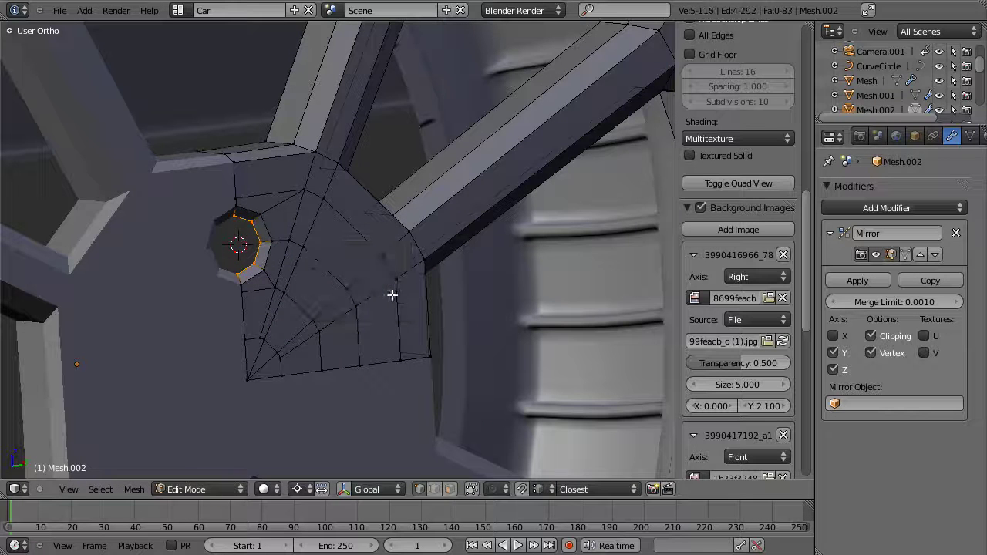
{"action": "key", "text": "s"}
{"action": "left_click", "coordinate": [350, 281]}
{"action": "key", "text": "g"}
{"action": "key", "text": "y"}
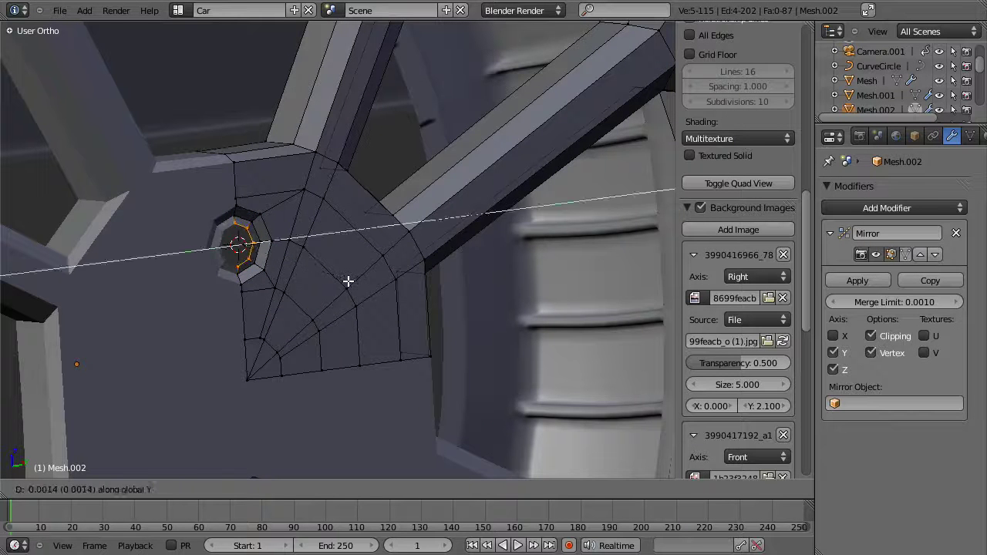
{"action": "key", "text": "x"}
{"action": "left_click", "coordinate": [344, 282]}
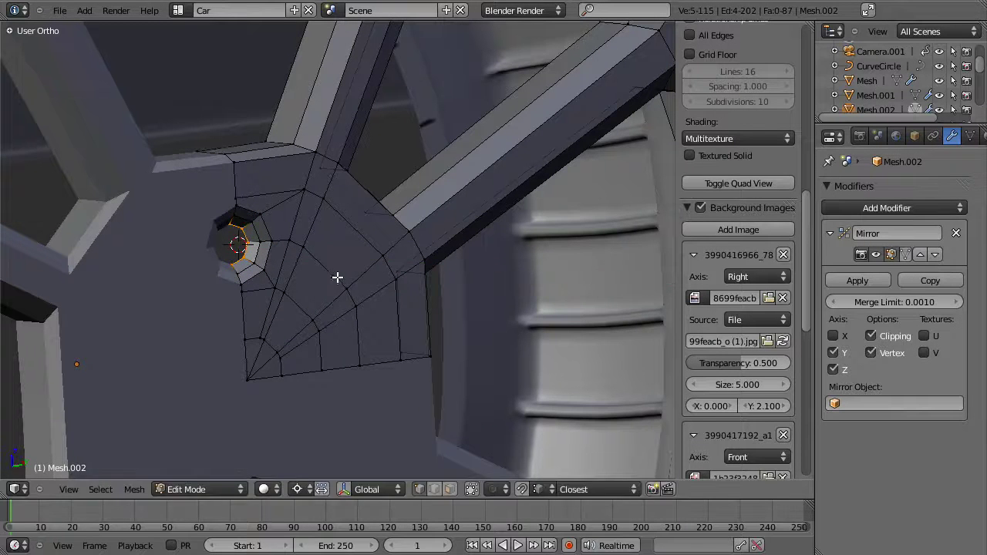
- Delete the vertex on the hub's horizontal centre line where the second bolt hole sits in the reference image
{"action": "key", "text": "KP_3"}
{"action": "key", "text": "Tab"}
{"action": "key", "text": "z"}
{"action": "scroll", "coordinate": [345, 308], "scroll_direction": "up", "scroll_amount": 3}
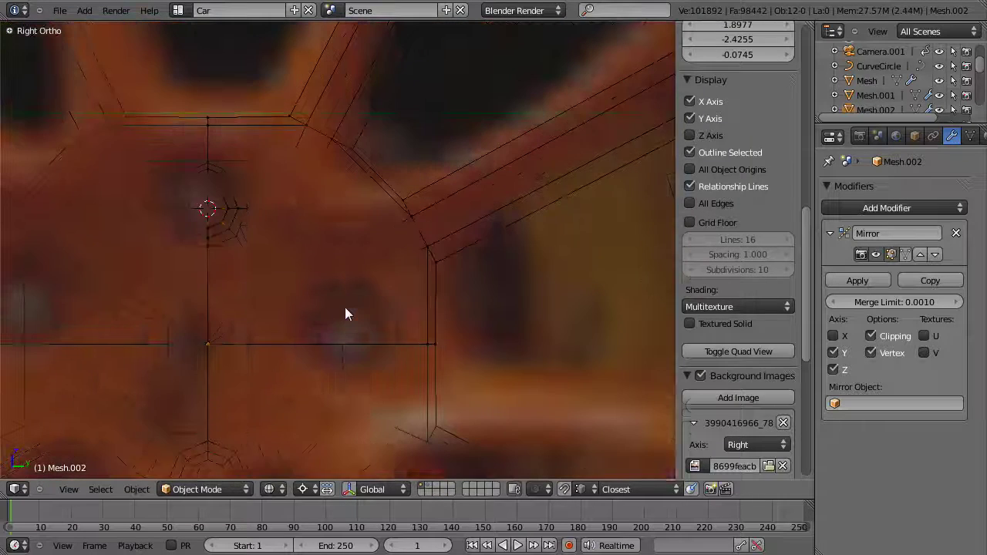
{"action": "key", "text": "Tab"}
{"action": "key", "text": "a"}
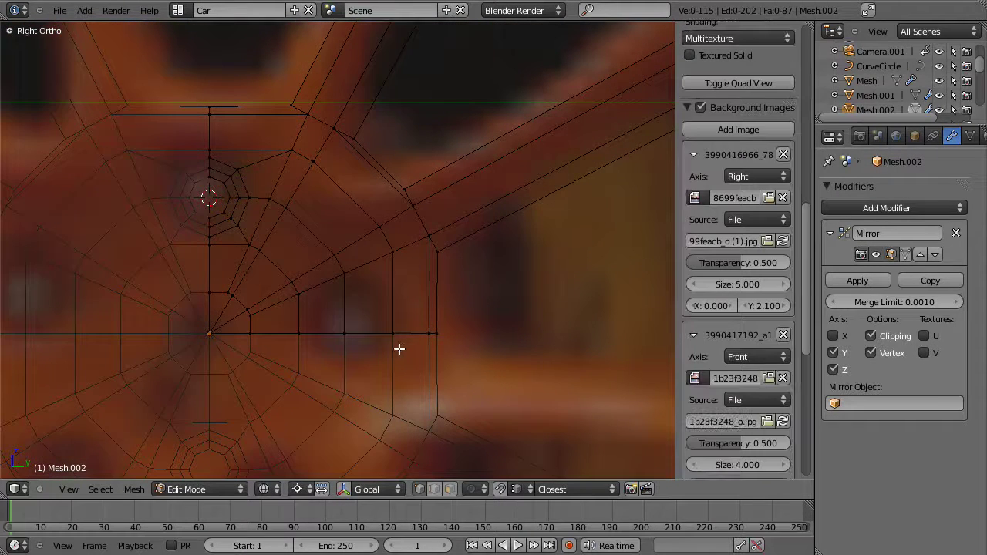
{"action": "right_click", "coordinate": [337, 335]}
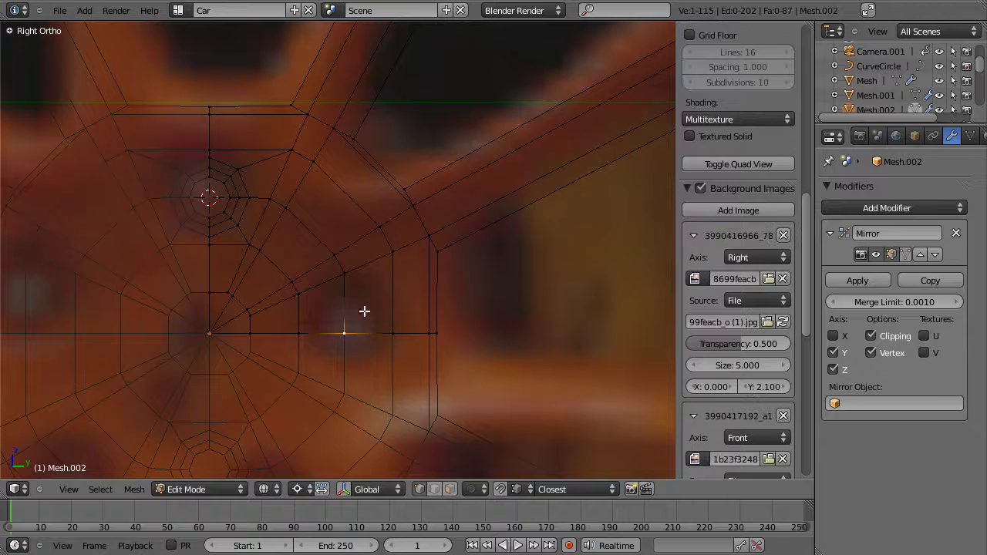
{"action": "key", "text": "x"}
{"action": "left_click", "coordinate": [362, 209]}
- Snap the 3D cursor to the vertex at the hub's centre
{"action": "key", "text": "b"}
{"action": "left_click_drag", "start_coordinate": [176, 126], "coordinate": [302, 203]}
{"action": "key", "text": "b"}
{"action": "left_click_drag", "start_coordinate": [165, 156], "coordinate": [260, 270]}
{"action": "right_click", "coordinate": [214, 326]}
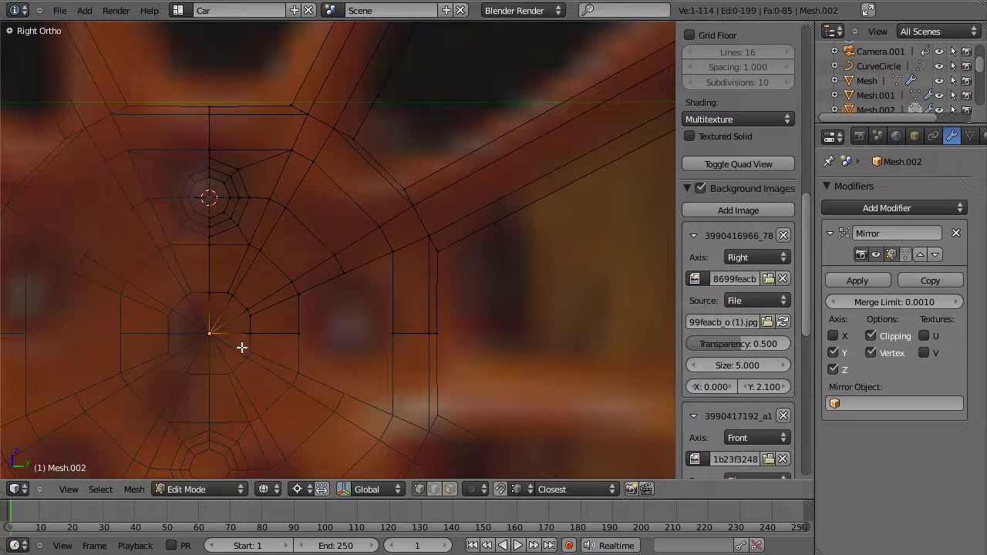
{"action": "key", "text": "shift+s"}
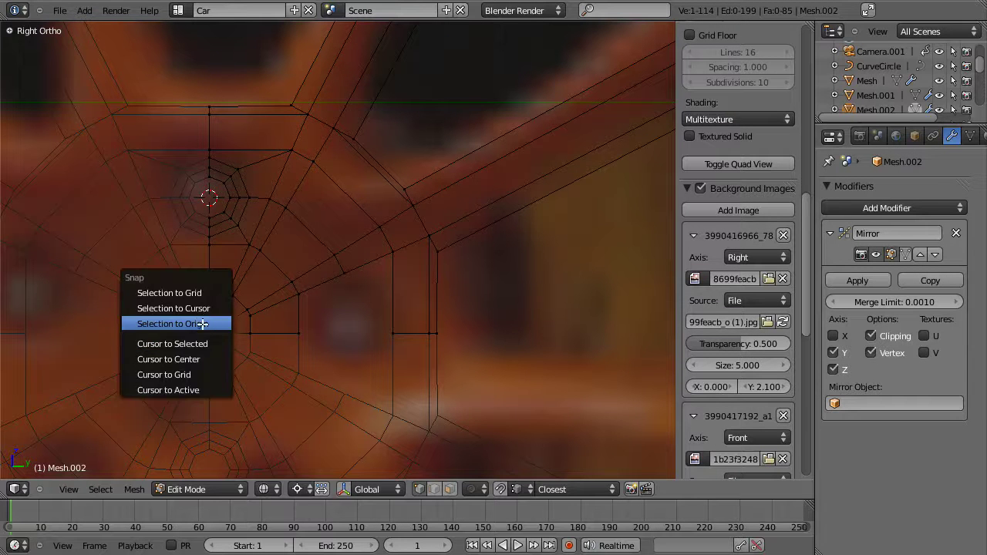
{"action": "left_click", "coordinate": [211, 344]}
- Select the hub faces surrounding the upper bolt hole and duplicate them in place
{"action": "key", "text": "b"}
{"action": "left_click_drag", "start_coordinate": [165, 121], "coordinate": [309, 206]}
{"action": "key", "text": "b"}
{"action": "left_click_drag", "start_coordinate": [143, 161], "coordinate": [259, 271]}
{"action": "key", "text": "b"}
{"action": "key", "text": "Escape"}
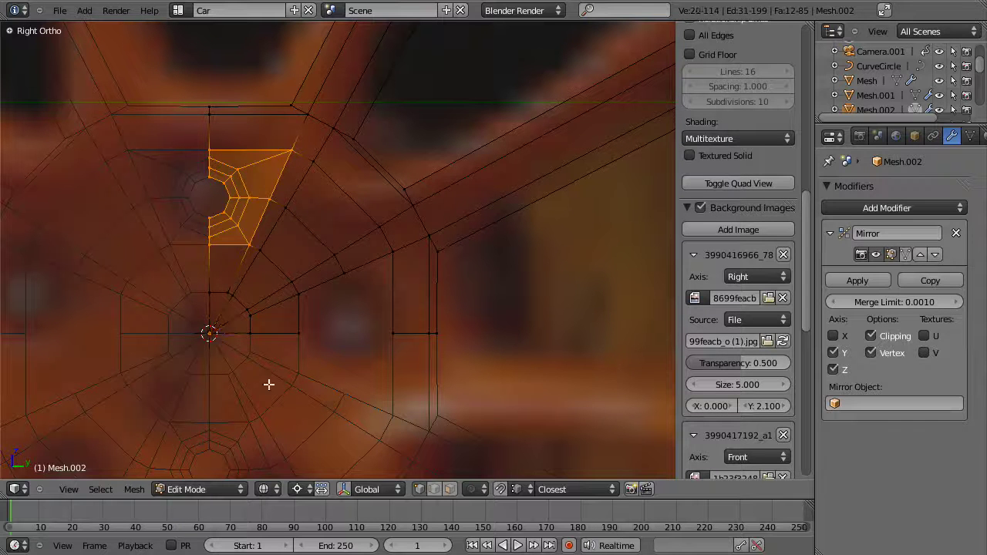
{"action": "key", "text": "shift+d"}
{"action": "right_click", "coordinate": [326, 266]}
- Turn off the Mirror modifier's clipping and flip the duplicated faces by scaling them -1 along Y
{"action": "type", "text": "sy"}
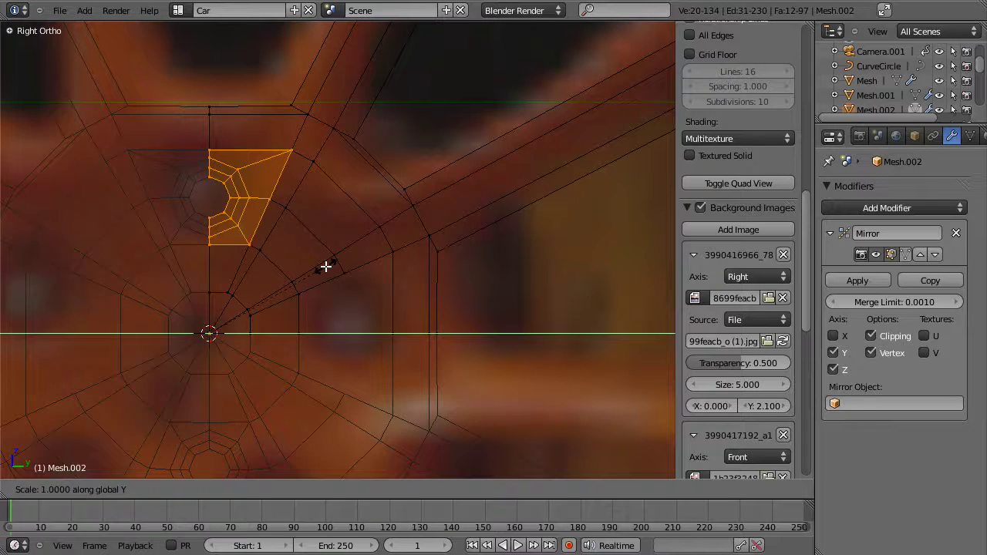
{"action": "type", "text": "-1"}
{"action": "key", "text": "Return"}
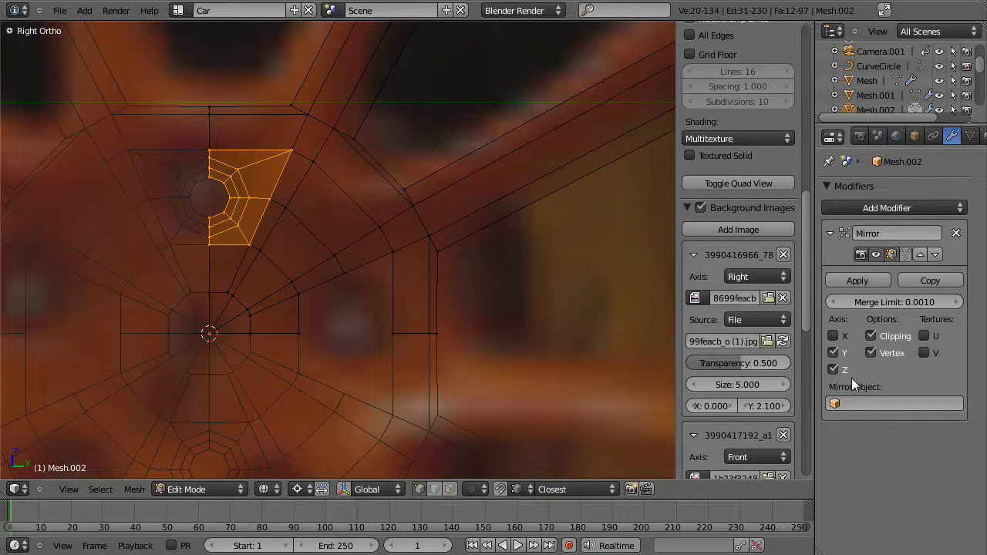
{"action": "type", "text": "sy-1"}
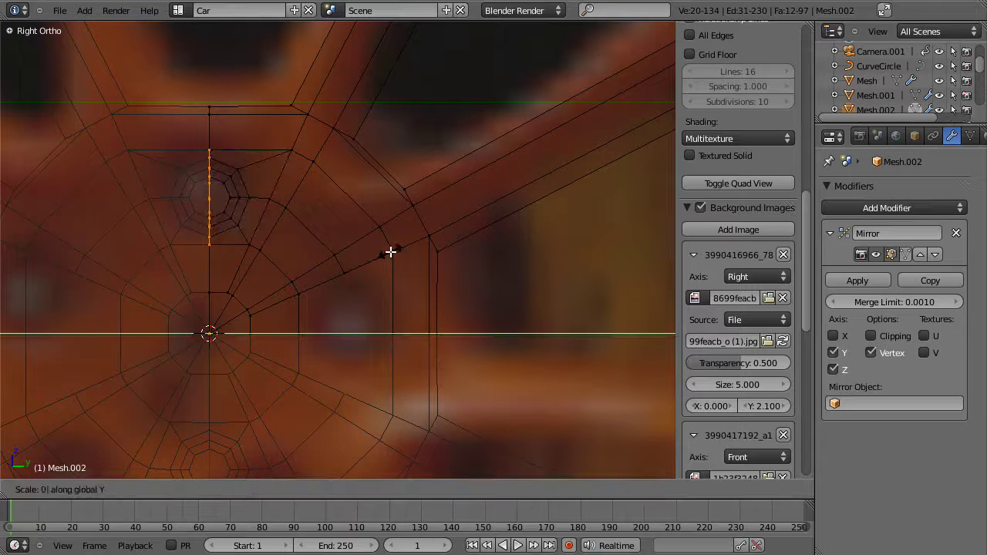
{"action": "key", "text": "Return"}
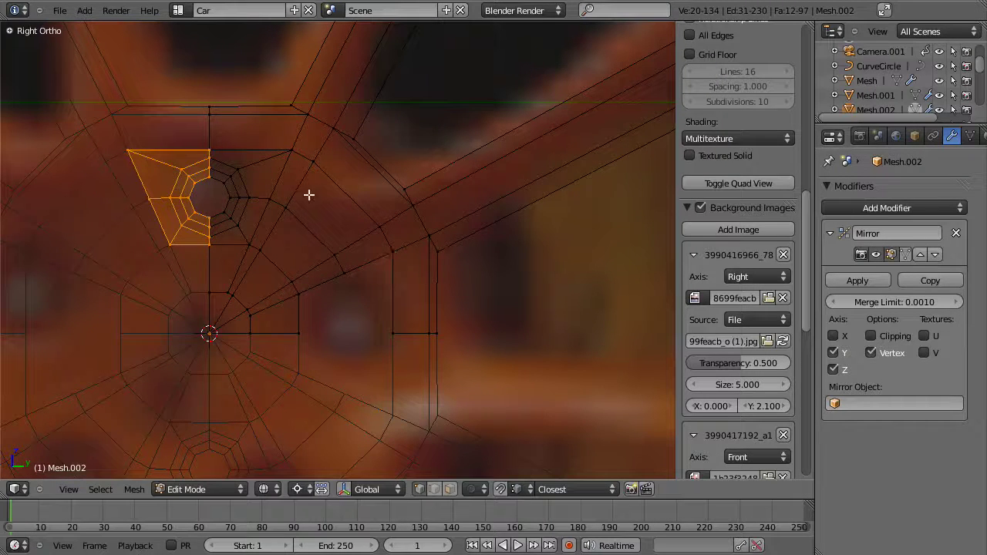
- Rotate the flipped faces -90 degrees about X into the deleted gap, and dismiss the chat notification
{"action": "key", "text": "r"}
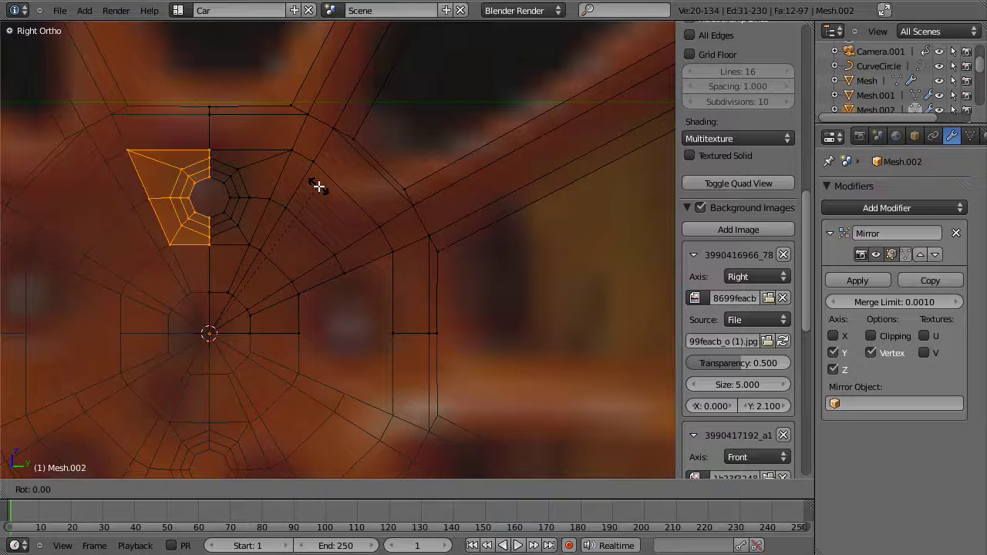
{"action": "type", "text": "90"}
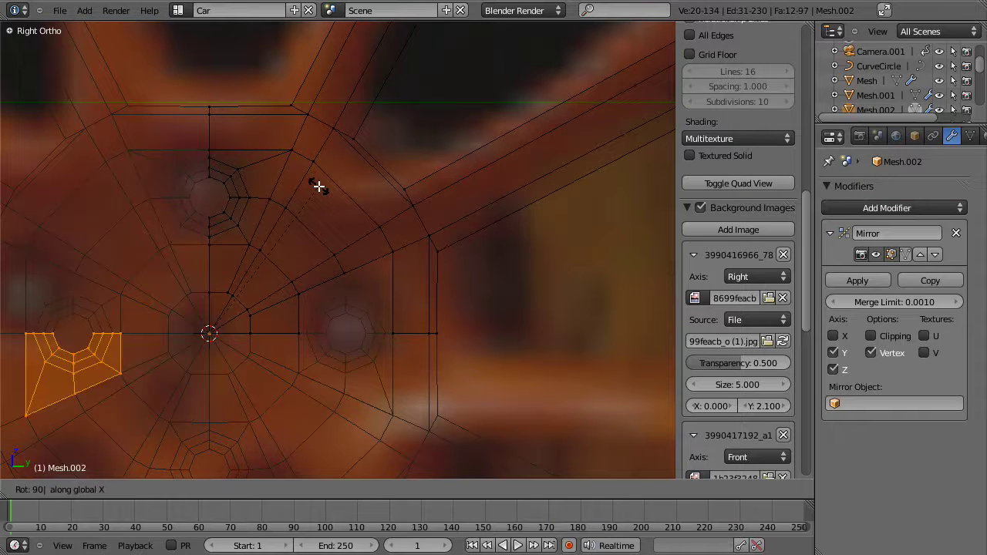
{"action": "key", "text": "Escape"}
{"action": "type", "text": "r"}
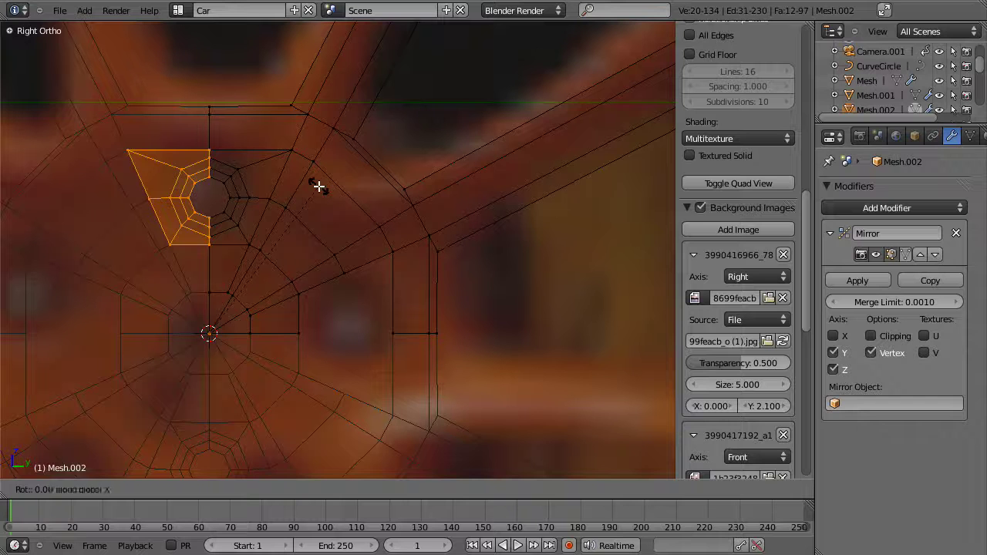
{"action": "type", "text": "-90"}
{"action": "key", "text": "Return"}
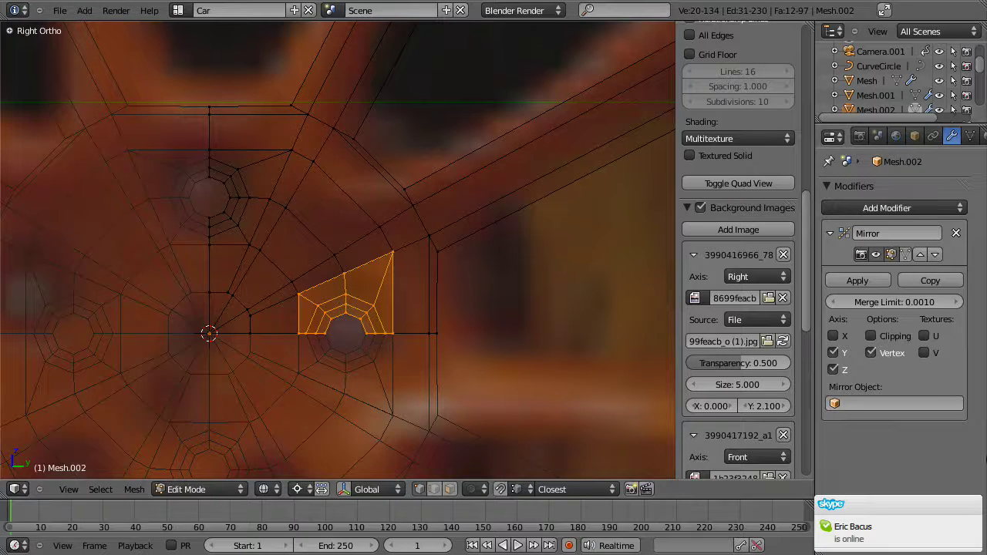
{"action": "left_click", "coordinate": [973, 505]}
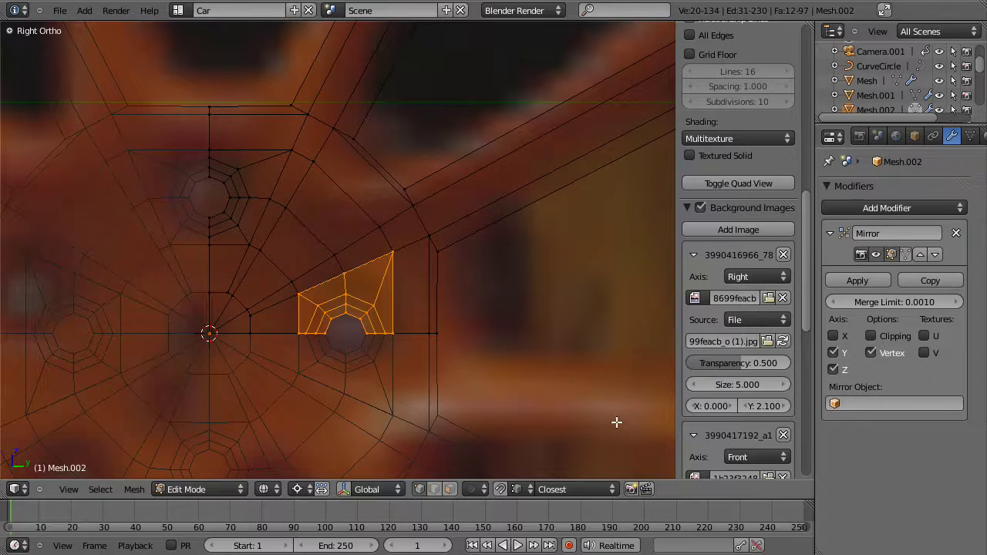
- Merge the two overlapping vertices at the rotated section's outer upper corner
{"action": "scroll", "coordinate": [382, 301], "scroll_direction": "up", "scroll_amount": 6}
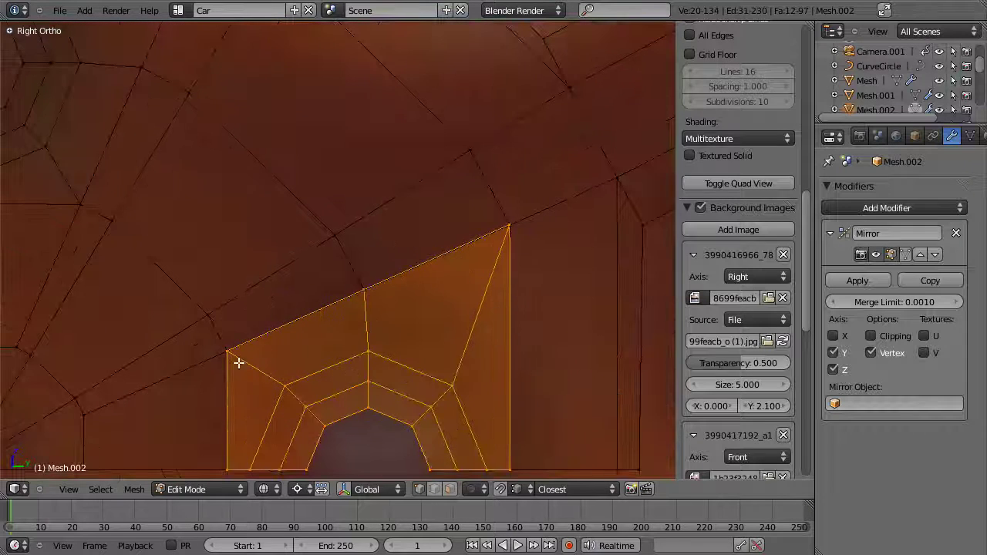
{"action": "key", "text": "a"}
{"action": "key", "text": "b"}
{"action": "left_click_drag", "start_coordinate": [507, 208], "coordinate": [533, 239]}
{"action": "key", "text": "w"}
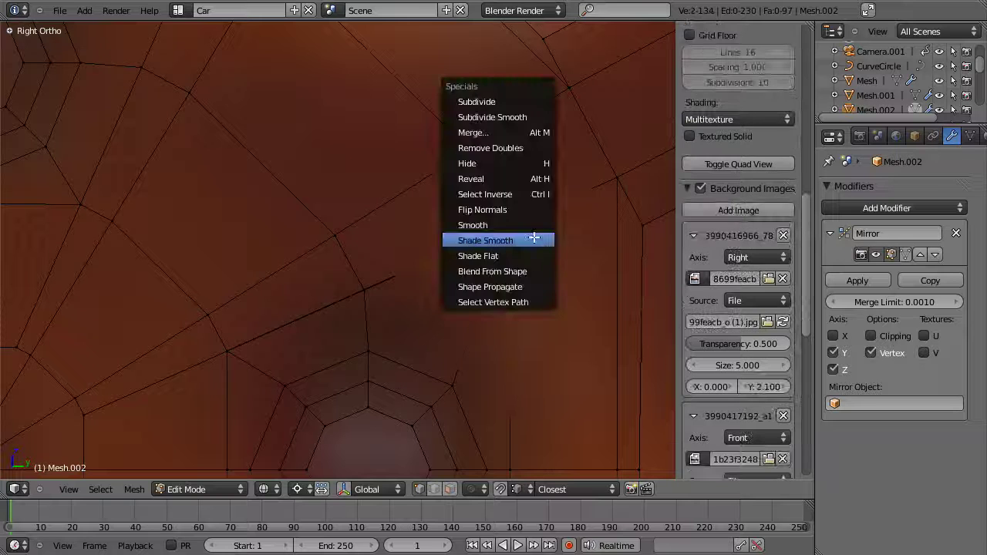
{"action": "left_click", "coordinate": [517, 127]}
{"action": "left_click", "coordinate": [513, 157]}
{"action": "key", "text": "w"}
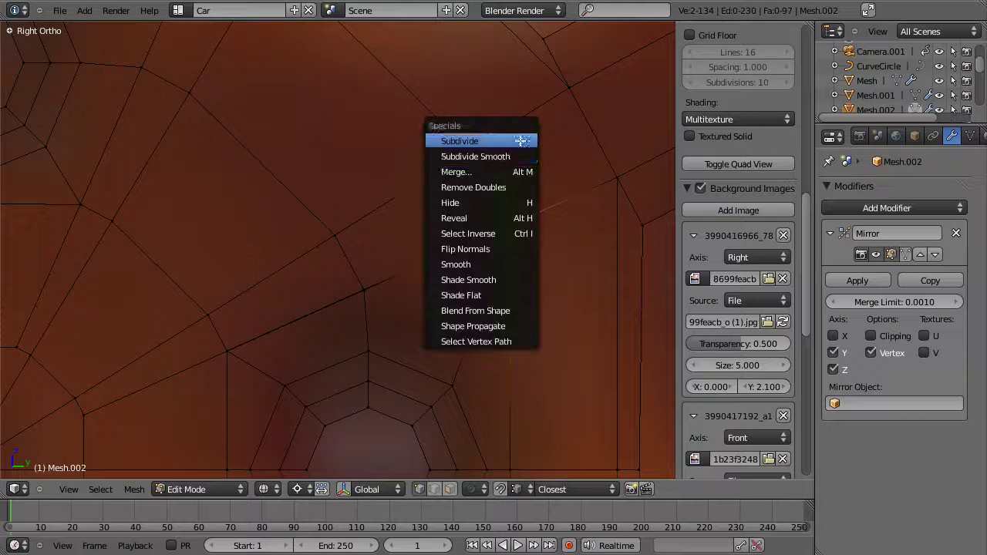
{"action": "left_click", "coordinate": [504, 188]}
{"action": "key", "text": "w"}
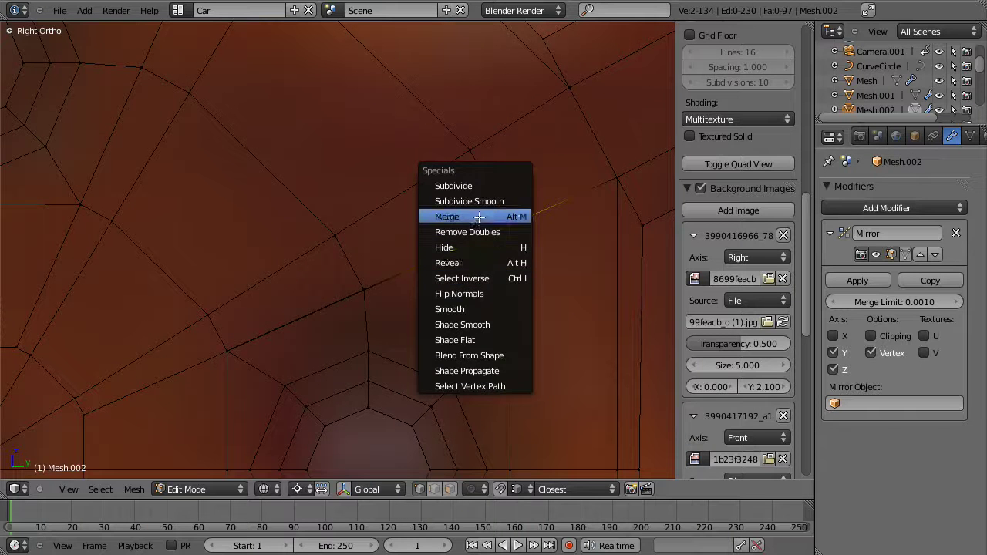
{"action": "left_click", "coordinate": [479, 217]}
{"action": "left_click", "coordinate": [482, 182]}
- Merge the overlapping vertices at the middle and inner corner of the rotated section's sloping edge
{"action": "key", "text": "b"}
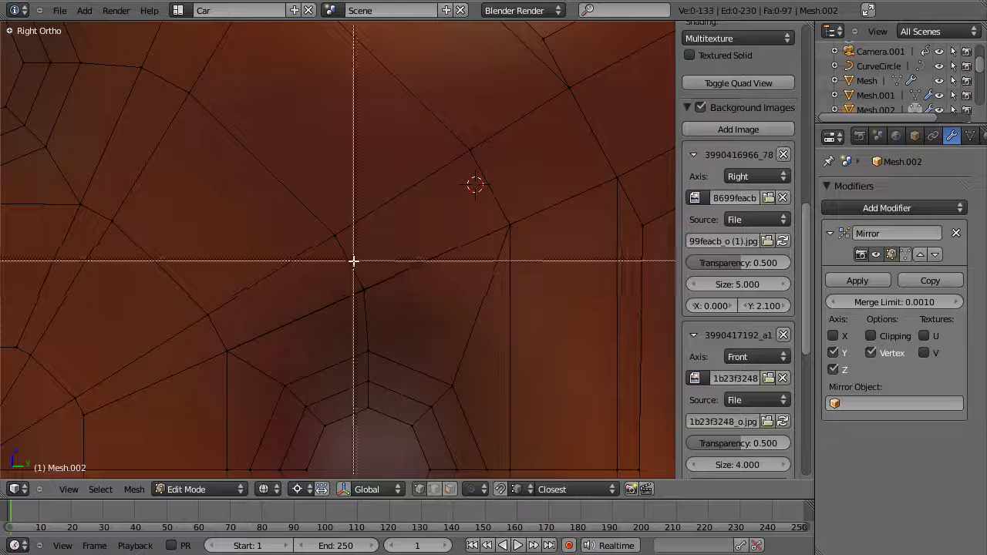
{"action": "left_click_drag", "start_coordinate": [354, 264], "coordinate": [417, 323]}
{"action": "key", "text": "w"}
{"action": "left_click", "coordinate": [418, 324]}
{"action": "left_click", "coordinate": [418, 324]}
{"action": "key", "text": "b"}
{"action": "left_click_drag", "start_coordinate": [207, 341], "coordinate": [257, 365]}
{"action": "key", "text": "alt+m"}
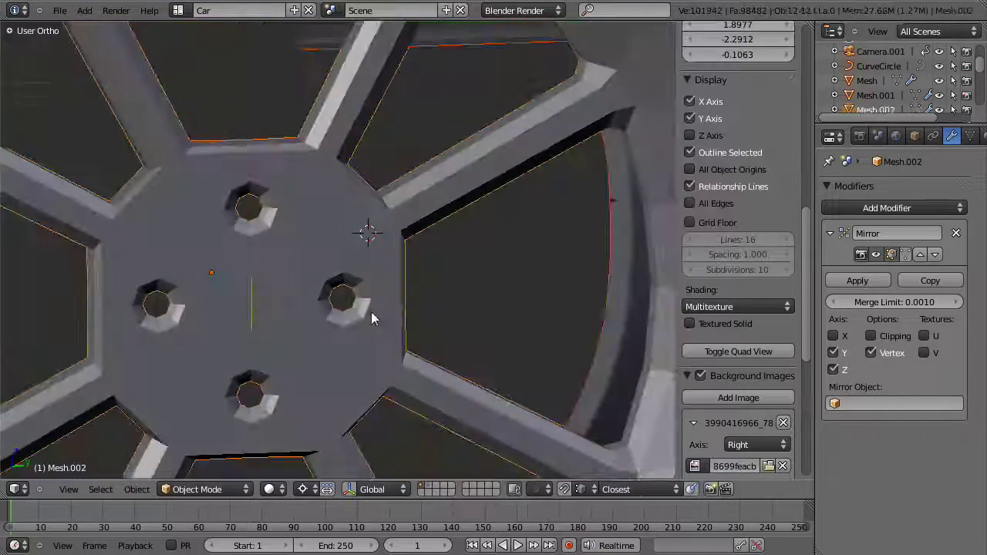
- Try moving the hub's centre vertex, cancel the move and turn the Mirror modifier's clipping back on
{"action": "scroll", "coordinate": [372, 319], "scroll_direction": "down", "scroll_amount": 5}
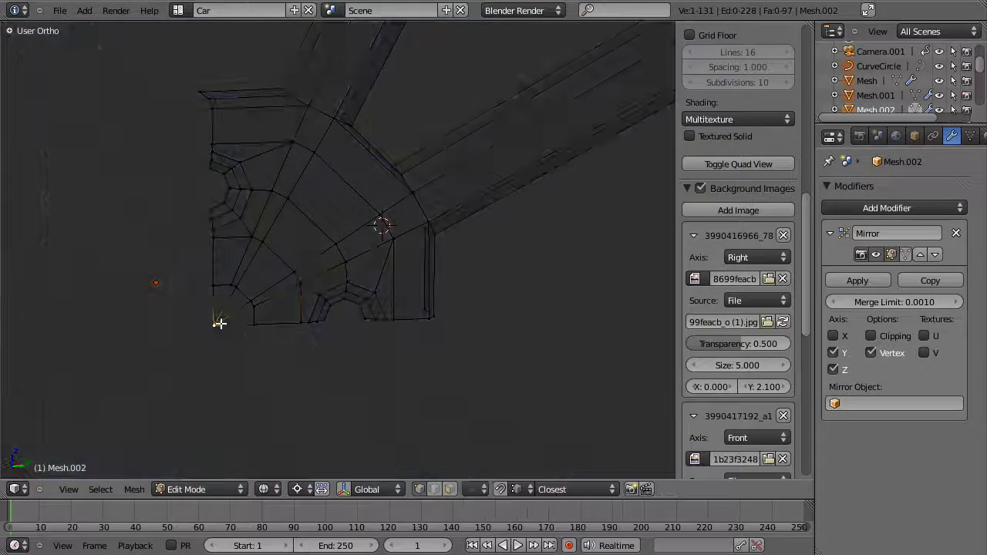
{"action": "key", "text": "g"}
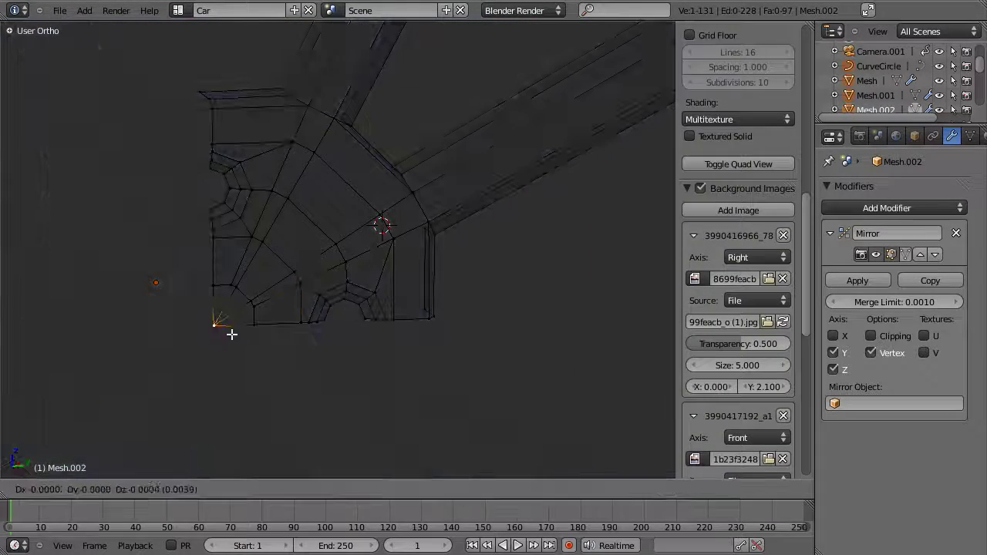
{"action": "right_click", "coordinate": [223, 336]}
{"action": "left_click", "coordinate": [878, 338]}
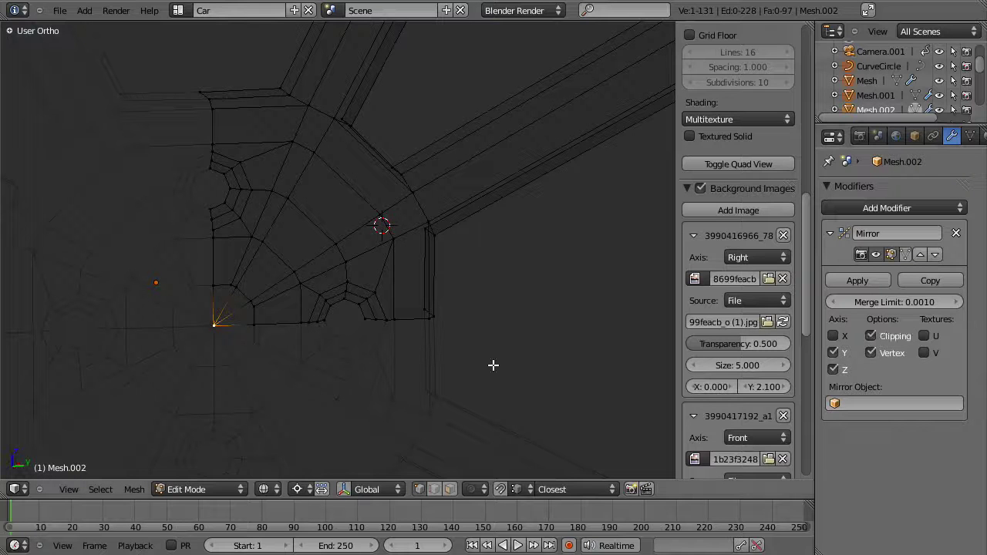
- Remove doubles across the whole mesh, test the hub's centre vertex and check the wheel shaded
{"action": "key", "text": "a"}
{"action": "key", "text": "w"}
{"action": "left_click", "coordinate": [202, 334]}
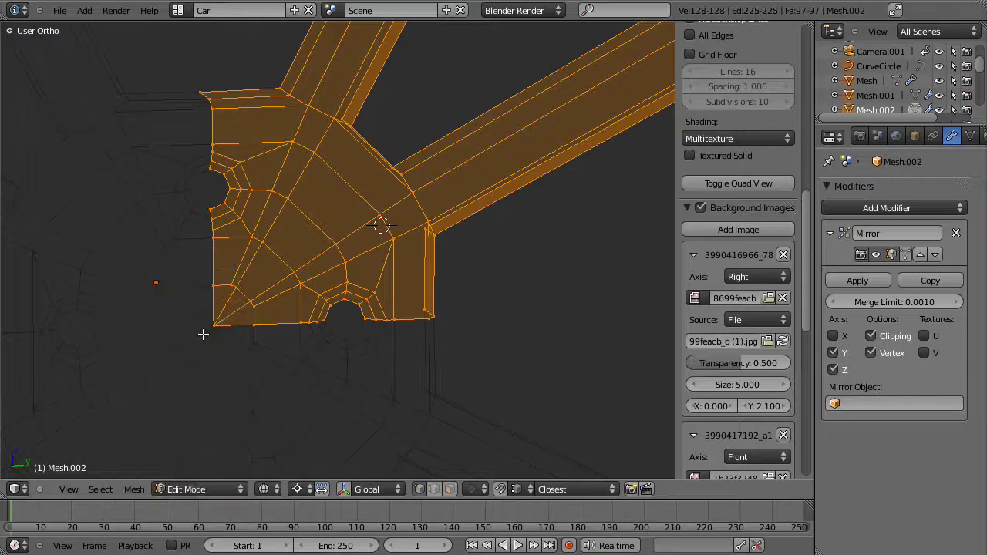
{"action": "right_click", "coordinate": [216, 326]}
{"action": "key", "text": "g"}
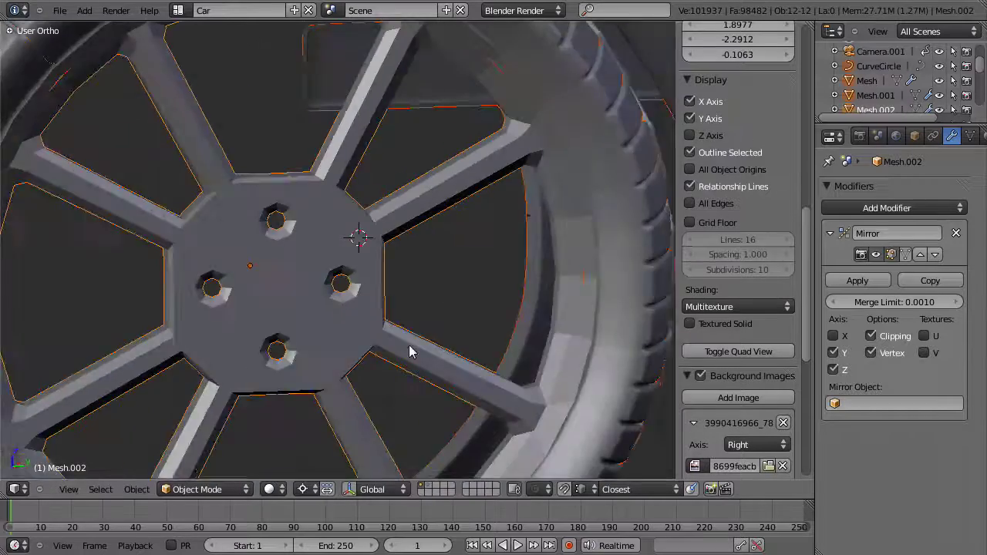
{"action": "middle_click_drag", "start_coordinate": [409, 348], "coordinate": [381, 317]}
- Select the six vertices where the upper spoke meets the hub, in the wireframe side view
{"action": "key", "text": "KP_3"}
{"action": "key", "text": "z"}
{"action": "scroll", "coordinate": [345, 387], "scroll_direction": "up", "scroll_amount": 7}
{"action": "right_click", "coordinate": [337, 305]}
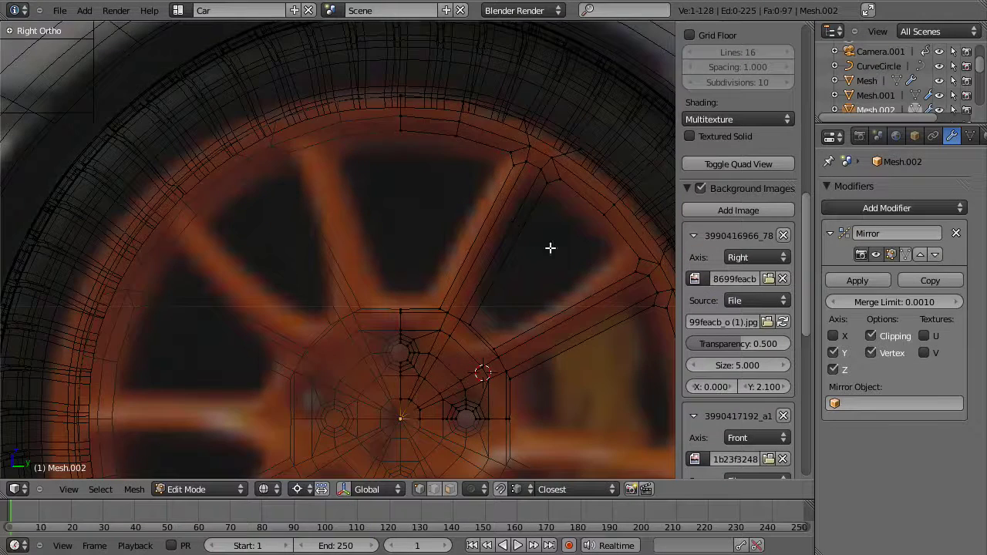
{"action": "middle_click_drag", "start_coordinate": [460, 318], "coordinate": [436, 247]}
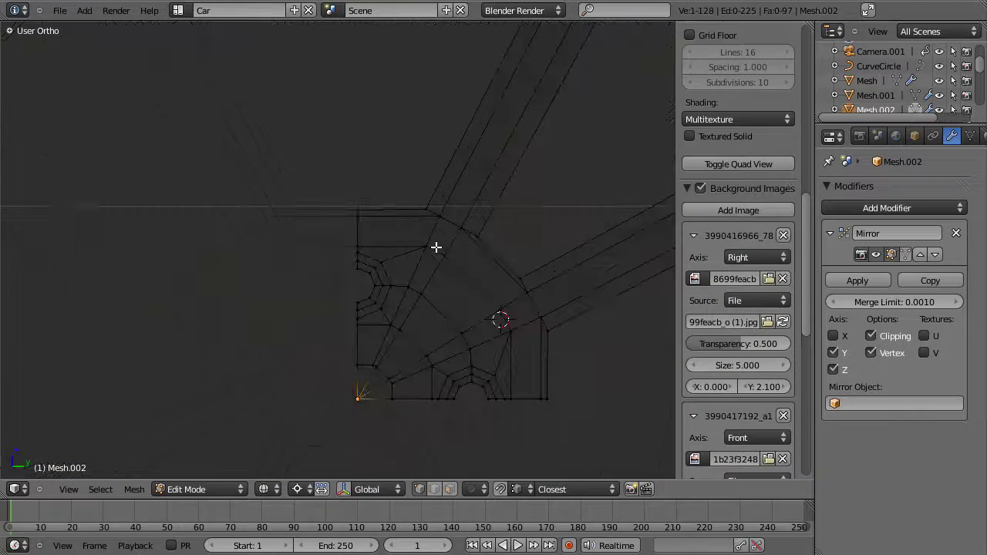
{"action": "key", "text": "KP_3"}
{"action": "key", "text": "b"}
{"action": "left_click_drag", "start_coordinate": [414, 185], "coordinate": [503, 257]}
{"action": "key", "text": "b"}
{"action": "key", "text": "s"}
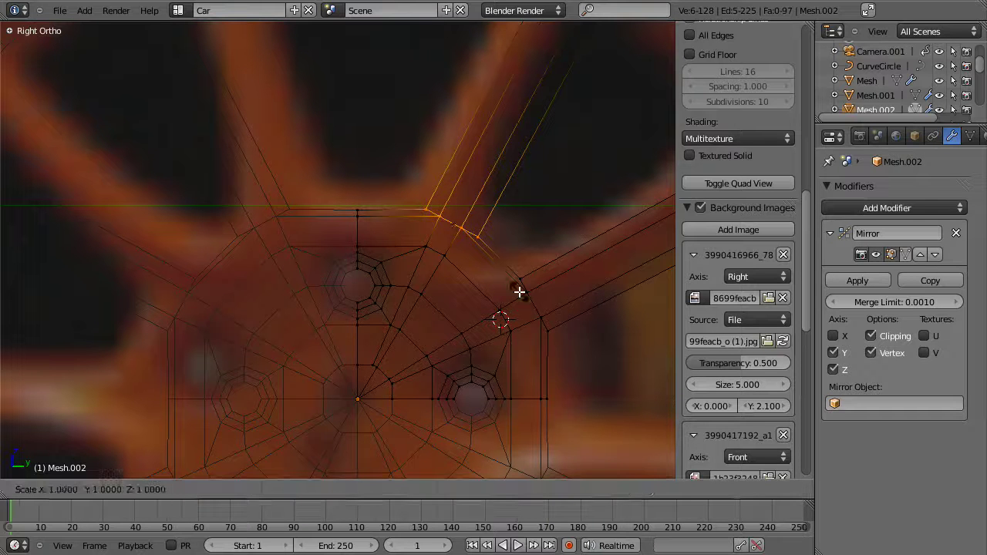
{"action": "key", "text": "shift+x"}
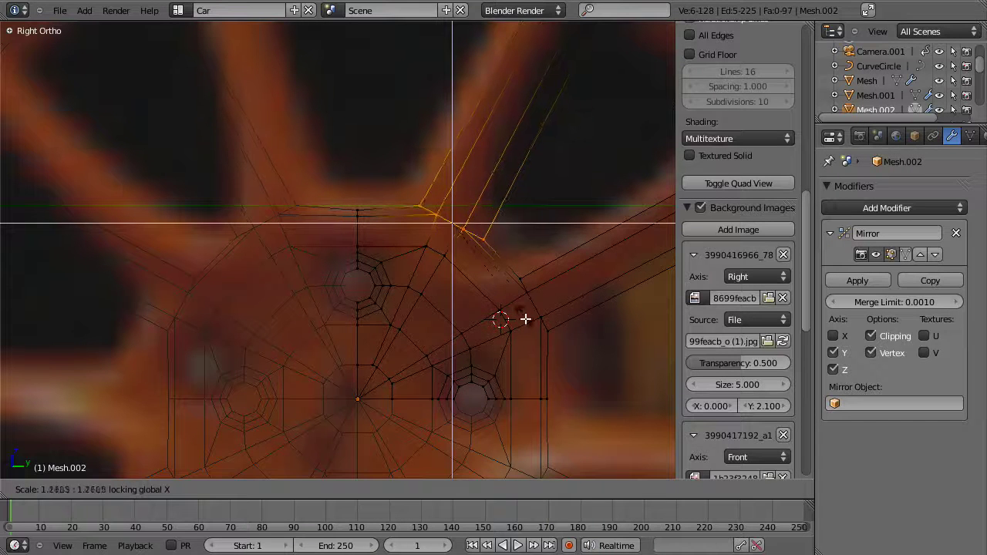
{"action": "key", "text": "Escape"}
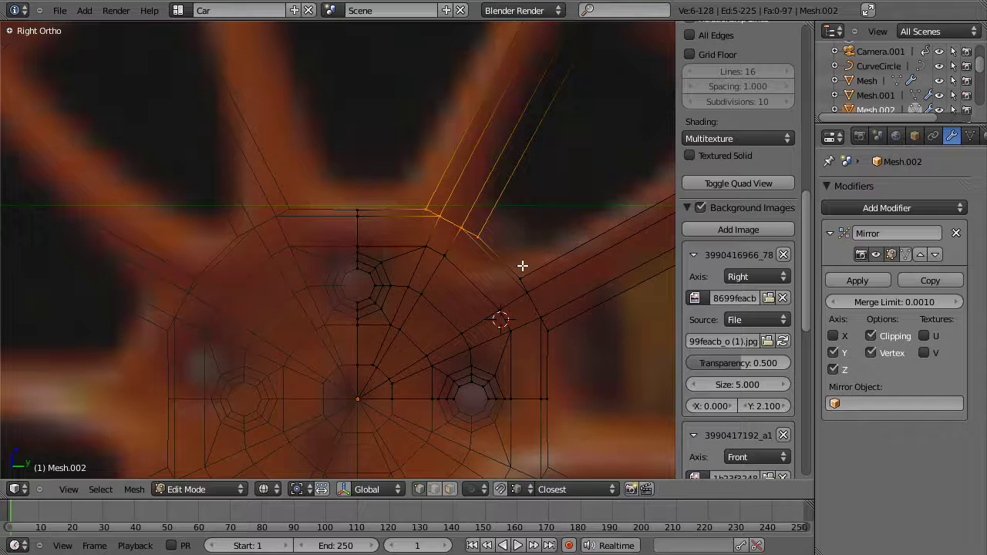
{"action": "key", "text": "s"}
{"action": "key", "text": "x"}
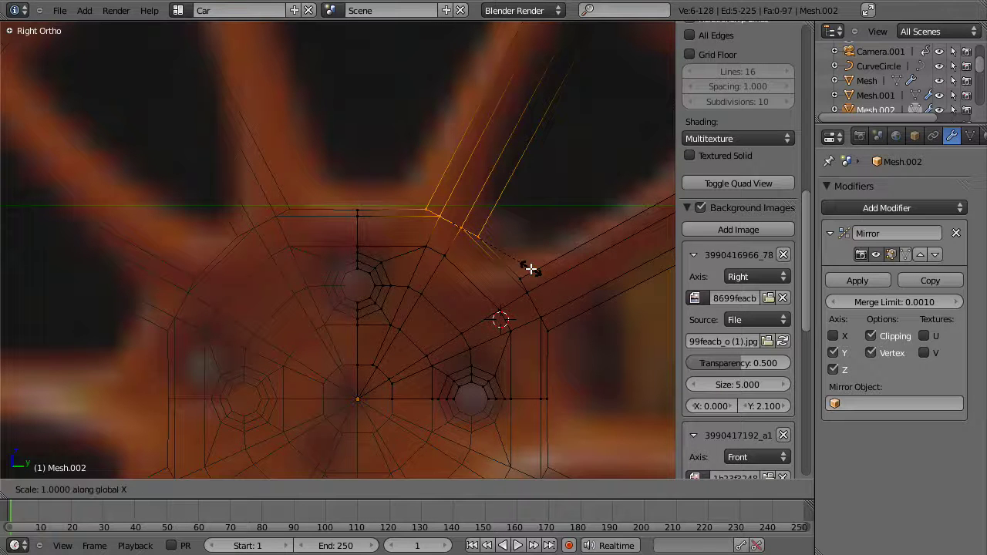
{"action": "key", "text": "Escape"}
- Scale the upper spoke's hub-end vertices by 1.5, excluding the X axis, and clear the selection
{"action": "key", "text": "s"}
{"action": "key", "text": "shift+x"}
{"action": "type", "text": "1.5"}
{"action": "key", "text": "Return"}
{"action": "key", "text": "a"}
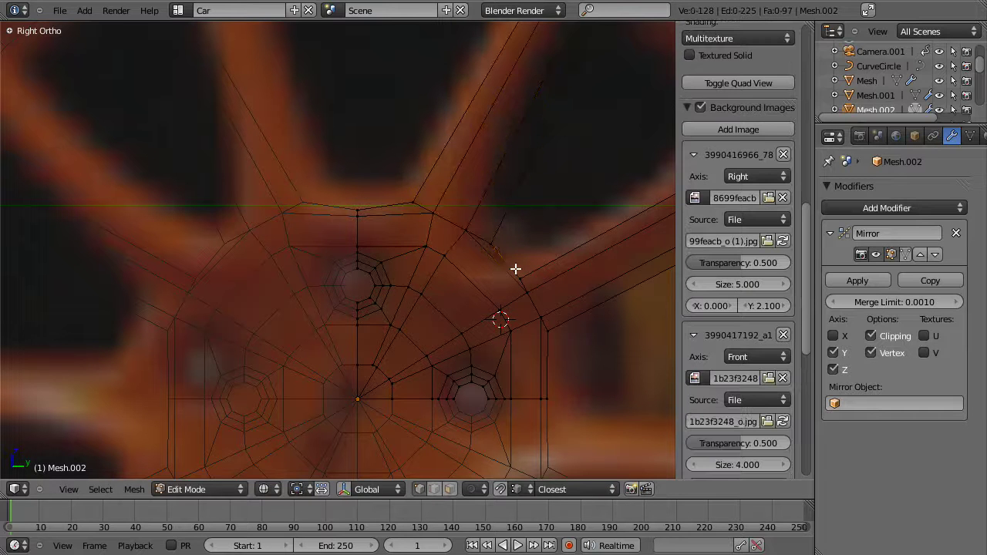
- Scale the six vertices where the lower spoke meets the hub by 1.5, excluding the X axis
{"action": "key", "text": "b"}
{"action": "left_click_drag", "start_coordinate": [512, 260], "coordinate": [573, 347]}
{"action": "key", "text": "b"}
{"action": "middle_click_drag", "start_coordinate": [531, 302], "coordinate": [489, 346]}
{"action": "key", "text": "s"}
{"action": "key", "text": "z"}
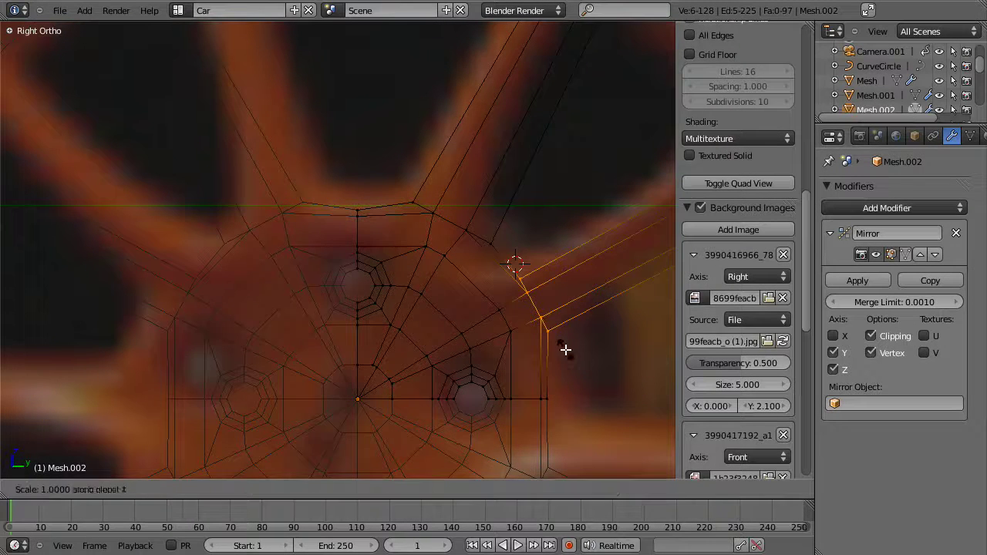
{"action": "right_click", "coordinate": [523, 383]}
{"action": "key", "text": "s"}
{"action": "key", "text": "shift+x"}
{"action": "type", "text": "1.5"}
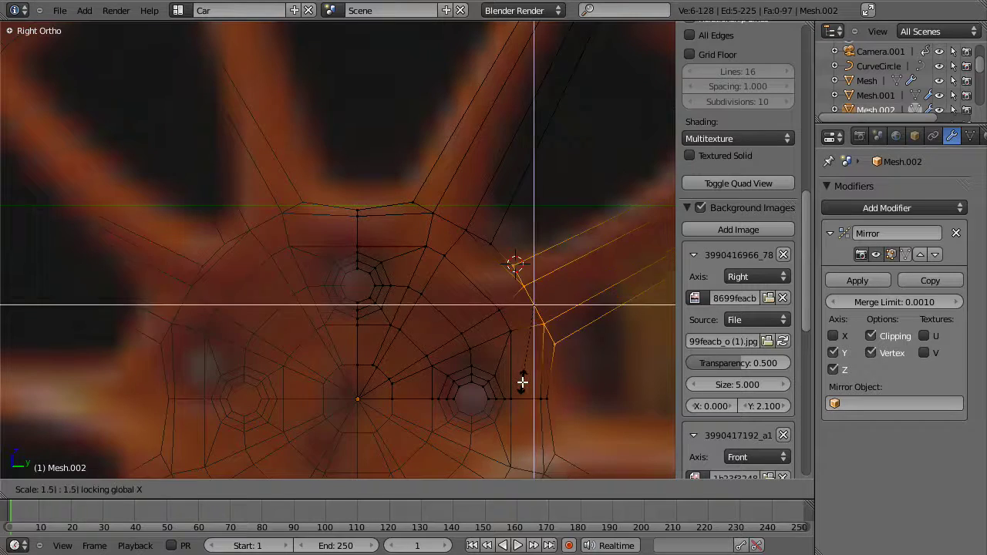
{"action": "key", "text": "Return"}
- Examine the widened spoke joints on the shaded wheel, close up and from farther back on the car
{"action": "key", "text": "z"}
{"action": "scroll", "coordinate": [522, 382], "scroll_direction": "down", "scroll_amount": 5}
{"action": "key", "text": "Tab"}
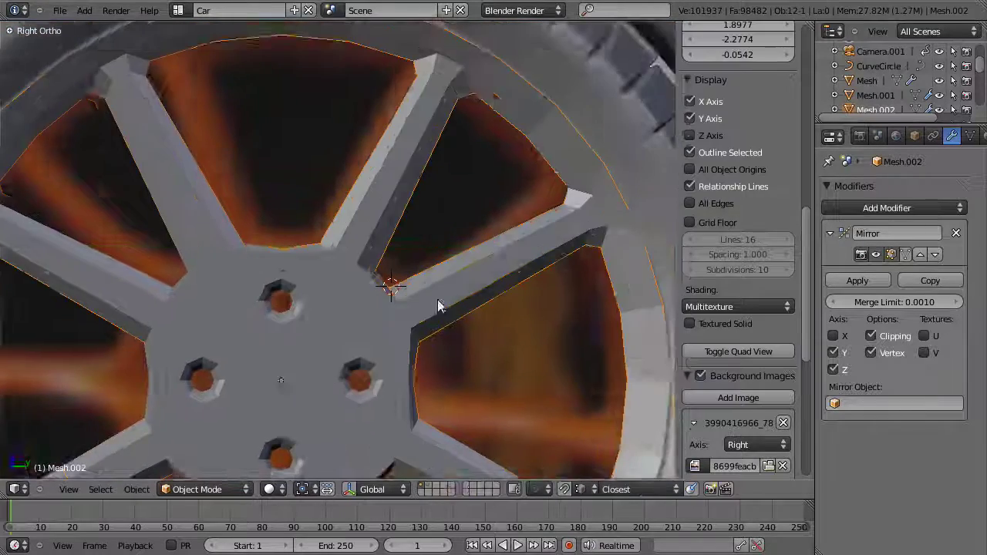
{"action": "scroll", "coordinate": [386, 278], "scroll_direction": "up", "scroll_amount": 3}
{"action": "middle_click_drag", "start_coordinate": [378, 276], "coordinate": [430, 316]}
{"action": "key", "text": "Tab"}
{"action": "key", "text": "a"}
{"action": "scroll", "coordinate": [439, 243], "scroll_direction": "down", "scroll_amount": 8}
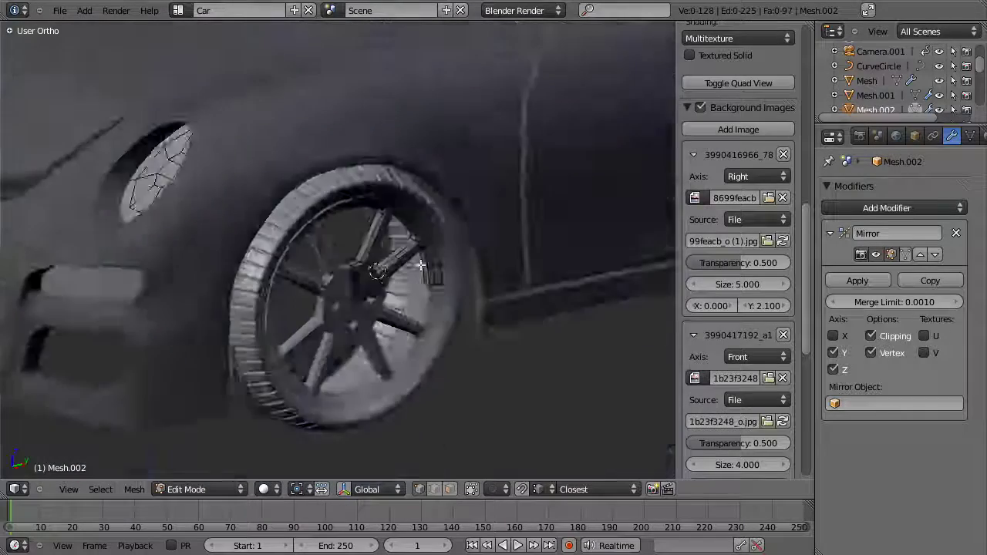
{"action": "key", "text": "Tab"}
{"action": "middle_click_drag", "start_coordinate": [378, 282], "coordinate": [371, 312]}
{"action": "scroll", "coordinate": [371, 311], "scroll_direction": "up", "scroll_amount": 7}
- Add a Subsurf modifier with optimal display to the rim and collapse the Mirror modifier's settings
{"action": "right_click", "coordinate": [373, 310]}
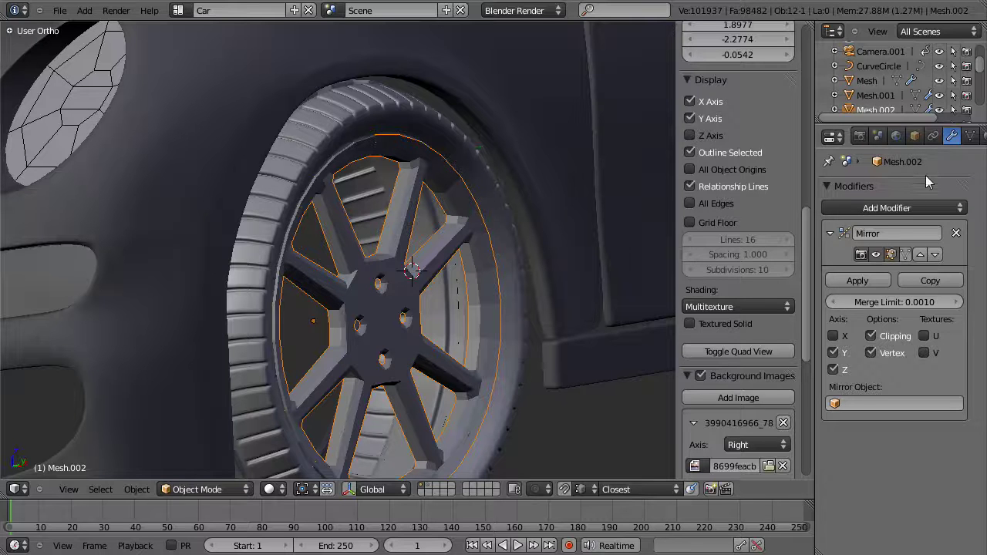
{"action": "left_click", "coordinate": [906, 210]}
{"action": "left_click", "coordinate": [707, 410]}
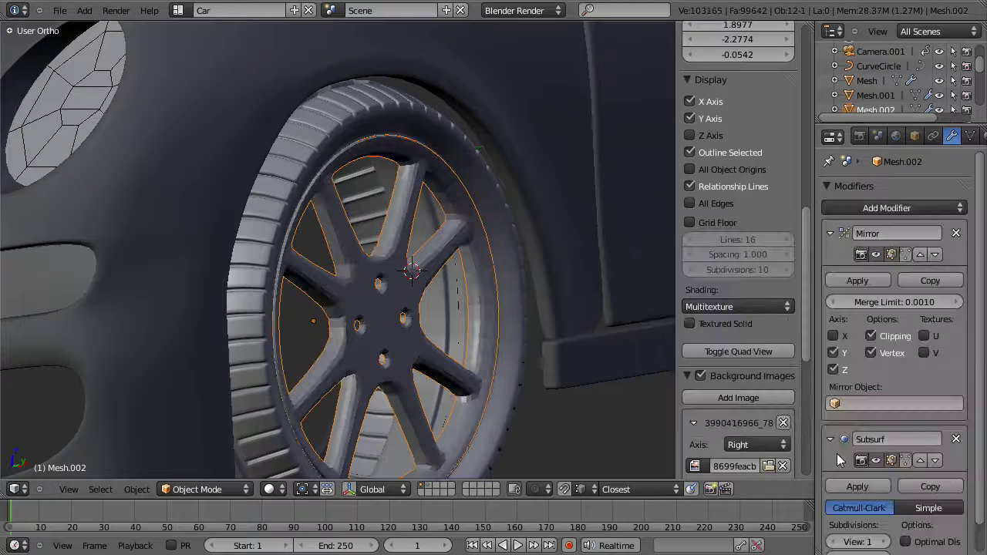
{"action": "left_click", "coordinate": [830, 233]}
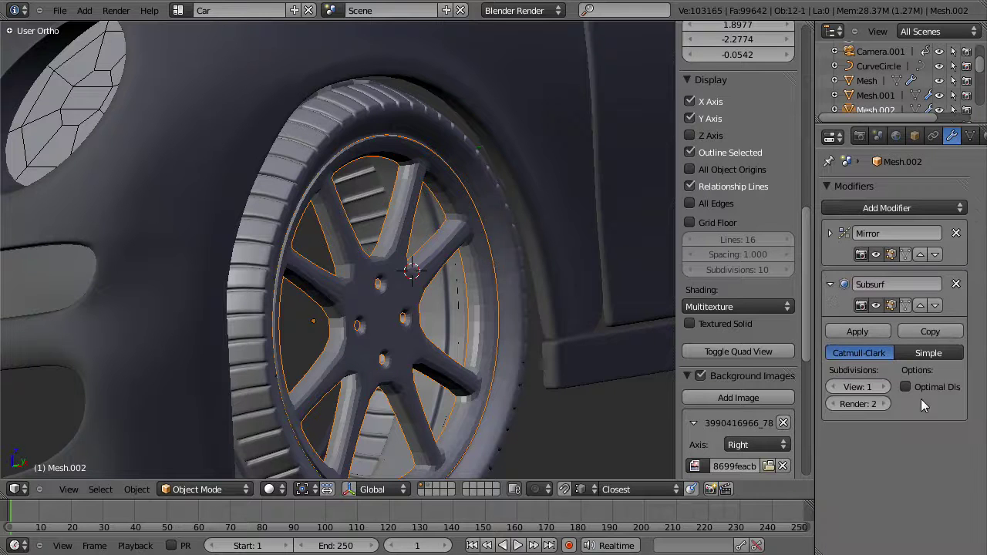
- Shade the whole rim mesh smooth and recalculate its normals
{"action": "key", "text": "Tab"}
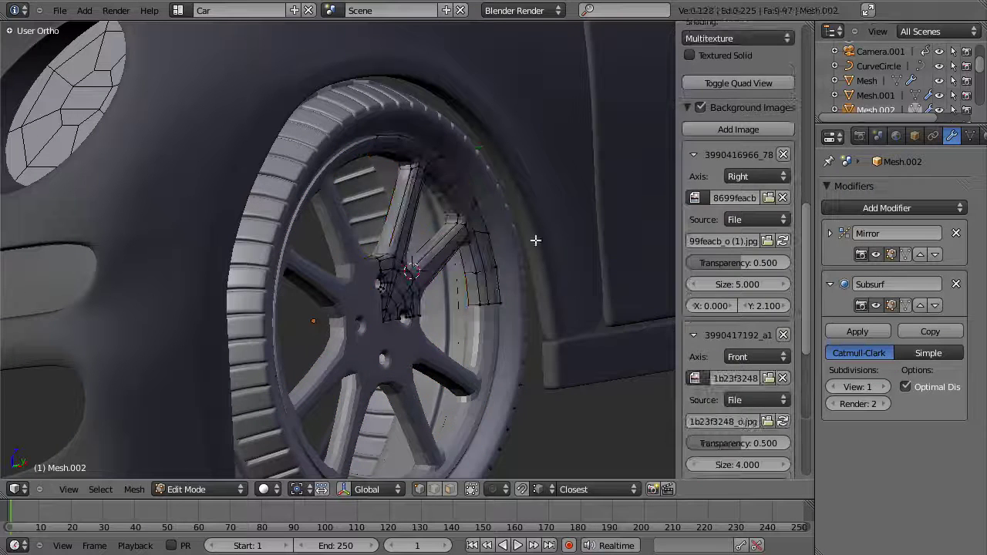
{"action": "key", "text": "a"}
{"action": "key", "text": "w"}
{"action": "left_click", "coordinate": [530, 375]}
{"action": "middle_click_drag", "start_coordinate": [527, 367], "coordinate": [494, 303]}
{"action": "key", "text": "ctrl+n"}
{"action": "mouse_move", "coordinate": [444, 272]}
{"action": "middle_mouse_down"}
{"action": "mouse_move", "coordinate": [419, 261]}
{"action": "mouse_move", "coordinate": [455, 279]}
{"action": "middle_mouse_up"}
{"action": "scroll", "coordinate": [418, 262], "scroll_direction": "up", "scroll_amount": 4}
{"action": "key", "text": "a"}
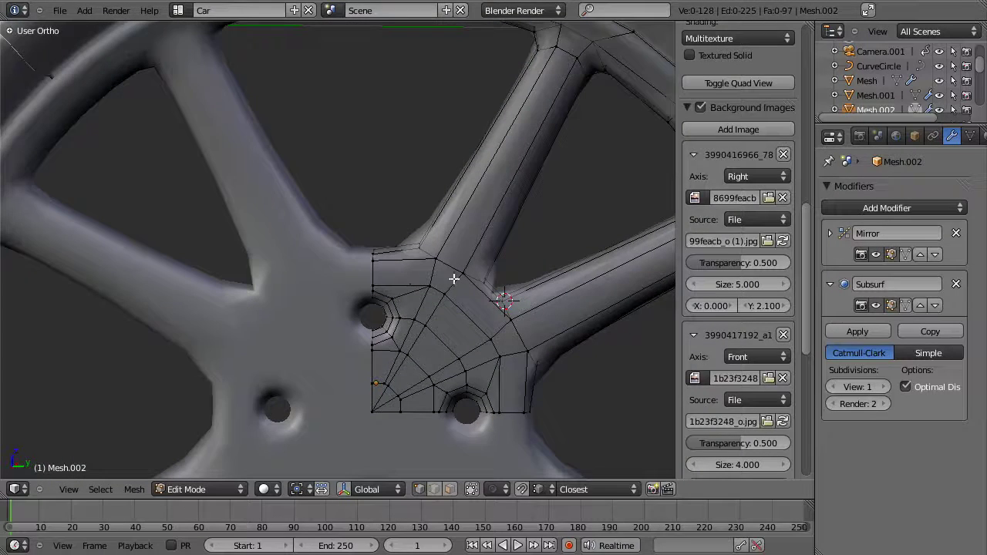
- Add four evenly spaced loop cuts across each of the two spokes
{"action": "left_click", "coordinate": [516, 169]}
{"action": "scroll", "coordinate": [506, 232], "scroll_direction": "down", "scroll_amount": 3}
{"action": "key", "text": "a"}
{"action": "key", "text": "ctrl+r"}
{"action": "scroll", "coordinate": [516, 268], "scroll_direction": "up", "scroll_amount": 2}
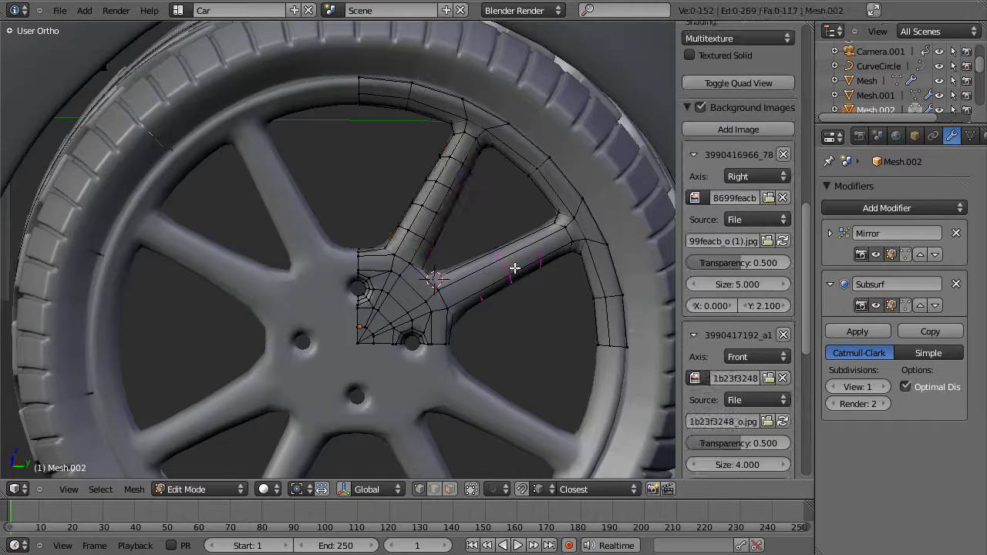
{"action": "left_click", "coordinate": [514, 268]}
{"action": "right_click", "coordinate": [514, 268]}
{"action": "middle_click_drag", "start_coordinate": [514, 268], "coordinate": [461, 321]}
{"action": "key", "text": "a"}
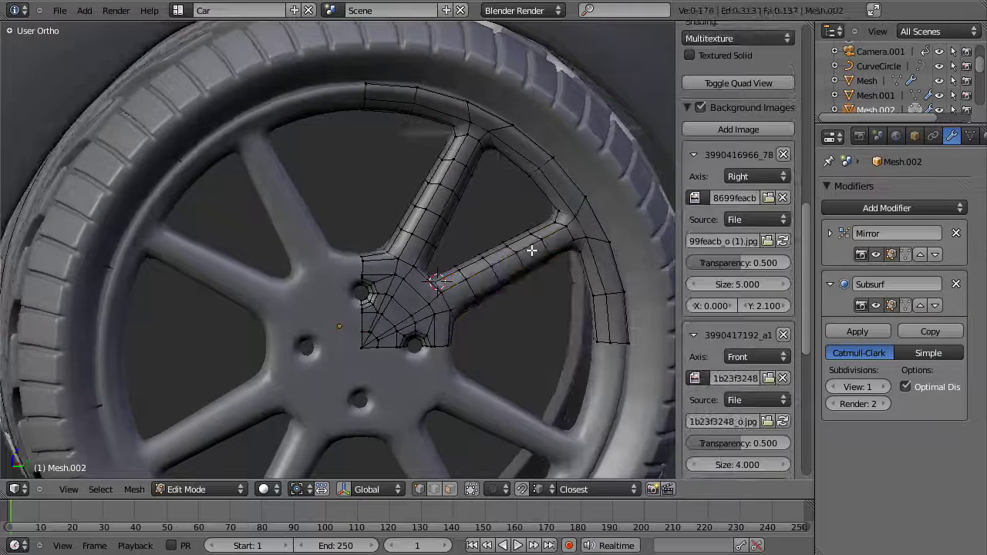
- Add a loop cut along the curved outer rim band and slide it close to the band's existing inner edge line
{"action": "mouse_move", "coordinate": [397, 222]}
{"action": "middle_mouse_down"}
{"action": "mouse_move", "coordinate": [409, 181]}
{"action": "mouse_move", "coordinate": [394, 223]}
{"action": "middle_mouse_up"}
{"action": "scroll", "coordinate": [394, 223], "scroll_direction": "up", "scroll_amount": 3}
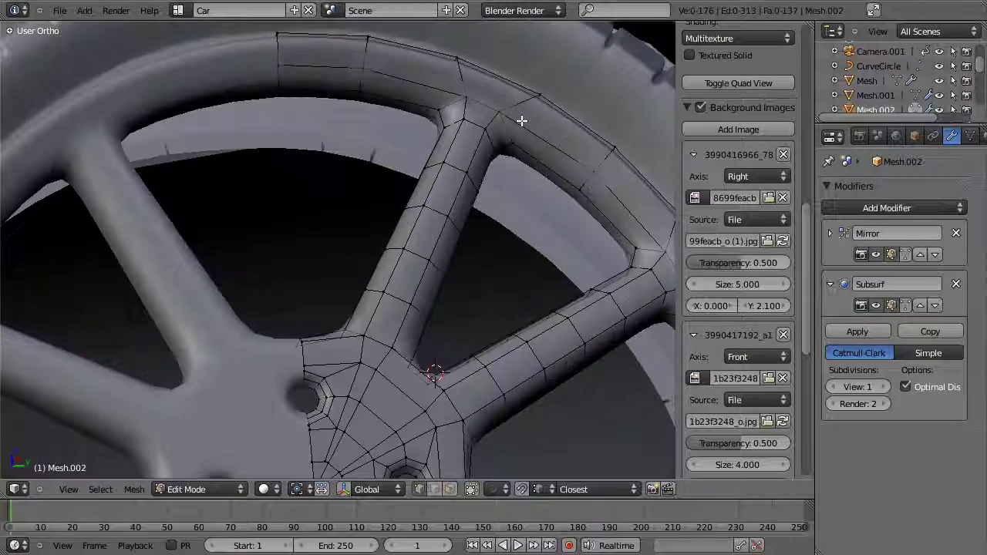
{"action": "key", "text": "ctrl+r"}
{"action": "left_click", "coordinate": [518, 100]}
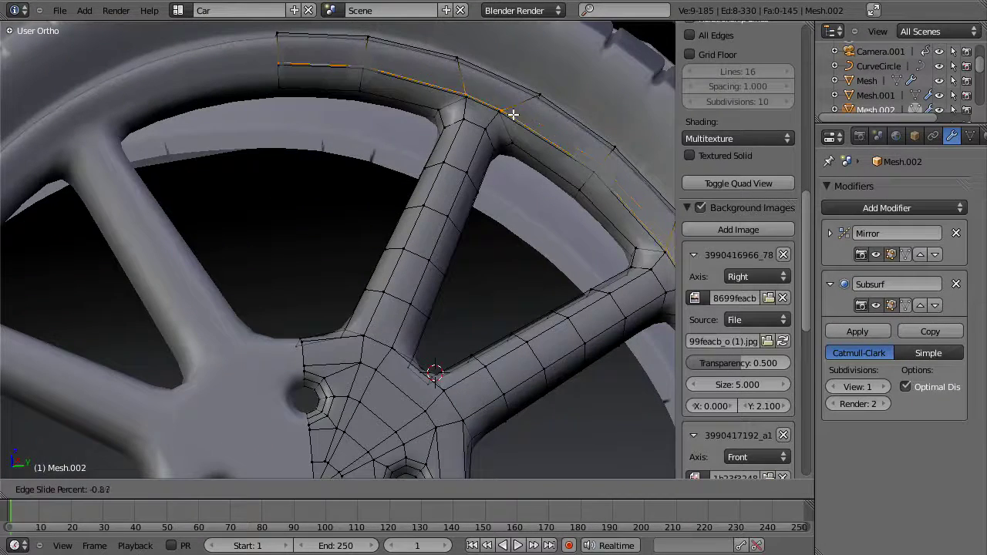
{"action": "left_click", "coordinate": [515, 114]}
- Examine the tightened rim band from several angles and against the side-view reference
{"action": "scroll", "coordinate": [510, 120], "scroll_direction": "down", "scroll_amount": 3}
{"action": "middle_click_drag", "start_coordinate": [456, 212], "coordinate": [341, 304]}
{"action": "scroll", "coordinate": [304, 228], "scroll_direction": "up", "scroll_amount": 3}
{"action": "scroll", "coordinate": [402, 241], "scroll_direction": "down", "scroll_amount": 2}
{"action": "scroll", "coordinate": [341, 304], "scroll_direction": "up", "scroll_amount": 2}
{"action": "key", "text": "KP_3"}
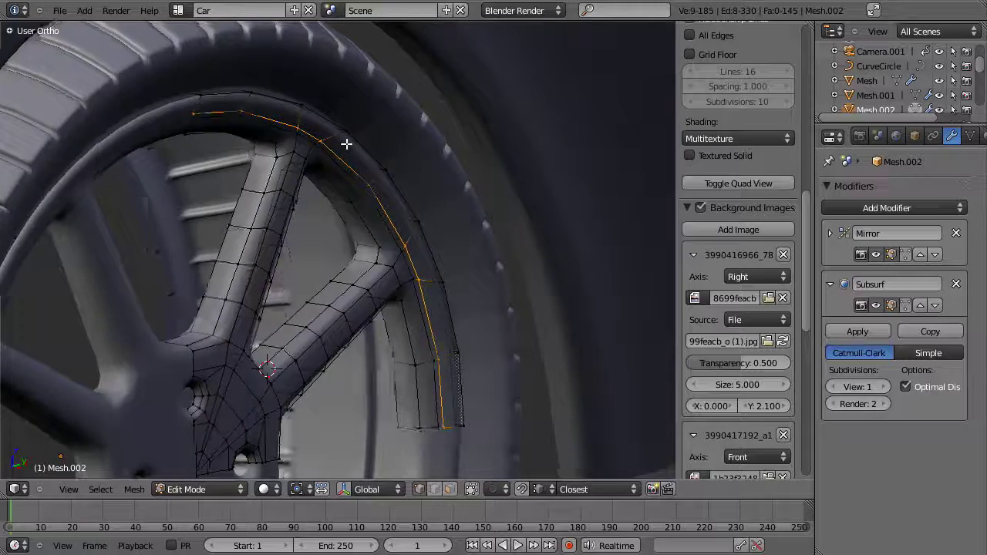
{"action": "key", "text": "Tab"}
{"action": "scroll", "coordinate": [442, 264], "scroll_direction": "up", "scroll_amount": 3}
{"action": "scroll", "coordinate": [442, 266], "scroll_direction": "down", "scroll_amount": 3}
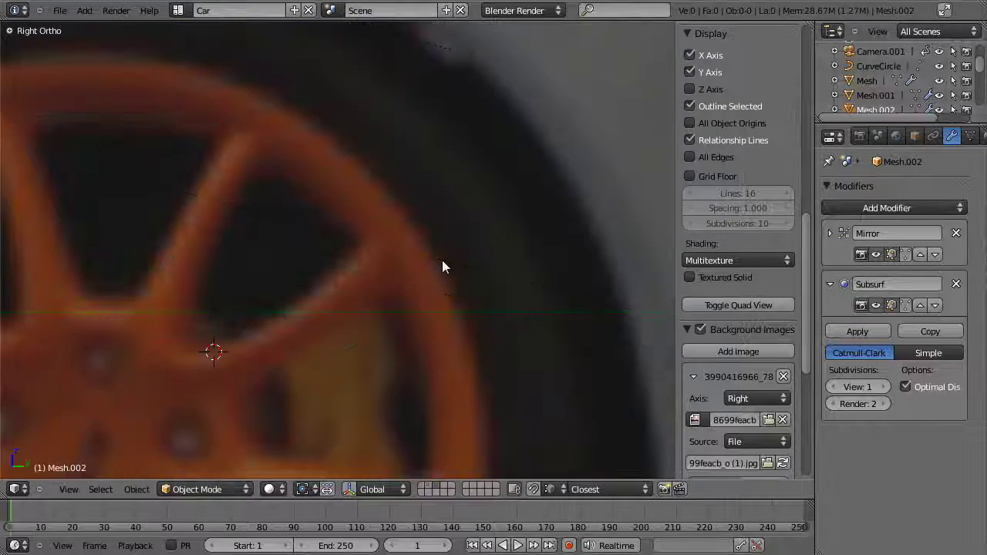
{"action": "middle_click_drag", "start_coordinate": [347, 220], "coordinate": [414, 272]}
{"action": "scroll", "coordinate": [416, 300], "scroll_direction": "down", "scroll_amount": 3}
{"action": "scroll", "coordinate": [414, 272], "scroll_direction": "up", "scroll_amount": 3}
{"action": "key", "text": "KP_3"}
{"action": "key", "text": "Tab"}
{"action": "scroll", "coordinate": [414, 270], "scroll_direction": "up", "scroll_amount": 2}
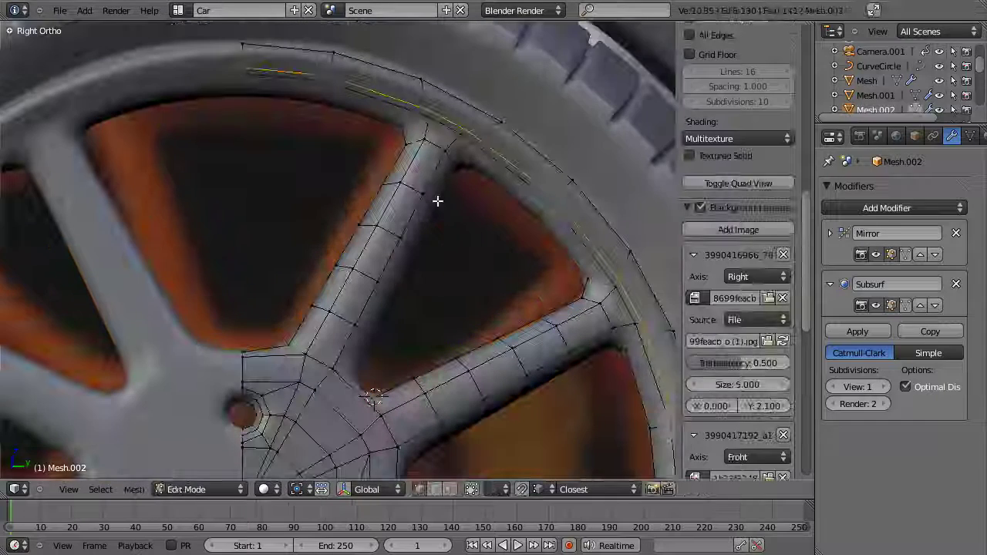
- Add a loop cut near the rim end of each of the two spokes
{"action": "right_click", "coordinate": [452, 144]}
{"action": "key", "text": "g"}
{"action": "left_click", "coordinate": [455, 143]}
{"action": "key", "text": "a"}
{"action": "key", "text": "ctrl+r"}
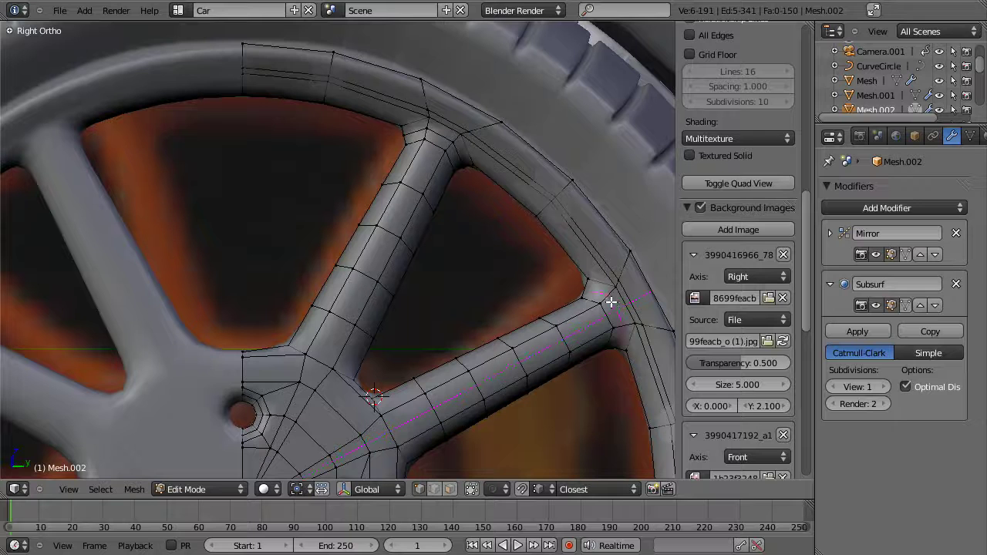
- Try adding a loop cut at the lower spoke's hub end, slid towards the joint
{"action": "middle_click_drag", "start_coordinate": [383, 423], "coordinate": [409, 313], "text": "shift"}
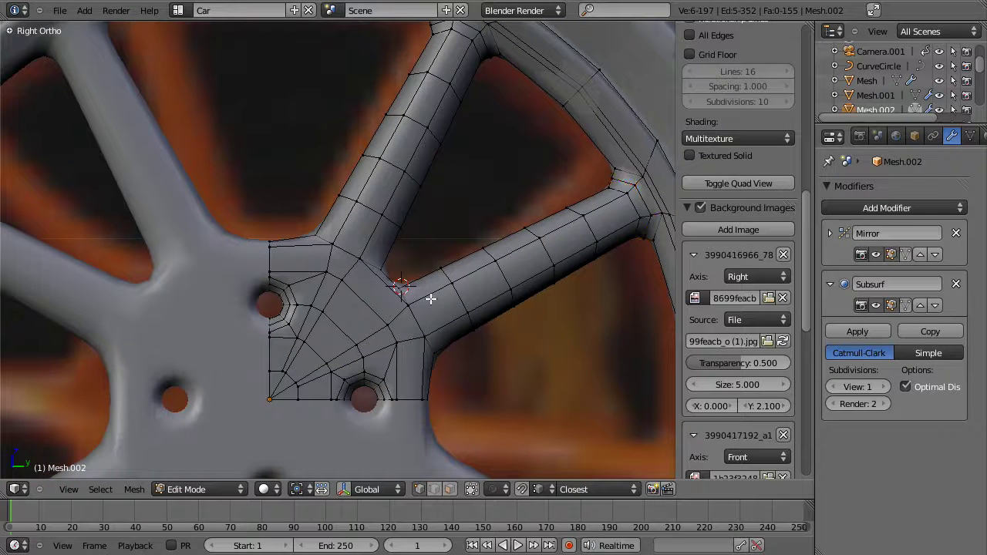
{"action": "left_click", "coordinate": [431, 298]}
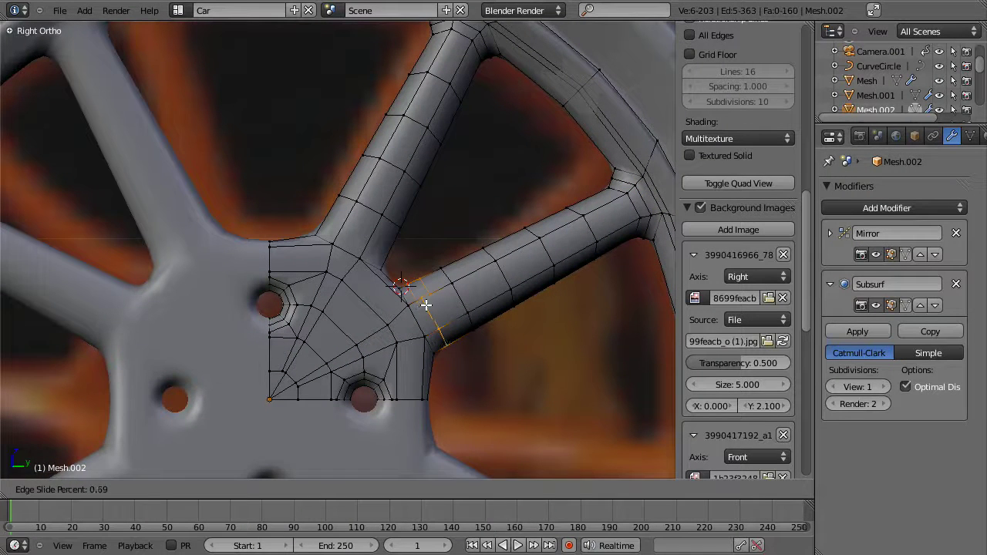
{"action": "left_click", "coordinate": [425, 304]}
- Raise the Subsurf modifier's view subdivisions to 2 and check the whole rim in object mode
{"action": "key", "text": "Tab"}
{"action": "scroll", "coordinate": [494, 347], "scroll_direction": "down", "scroll_amount": 5}
{"action": "middle_click_drag", "start_coordinate": [466, 355], "coordinate": [480, 300], "text": "shift"}
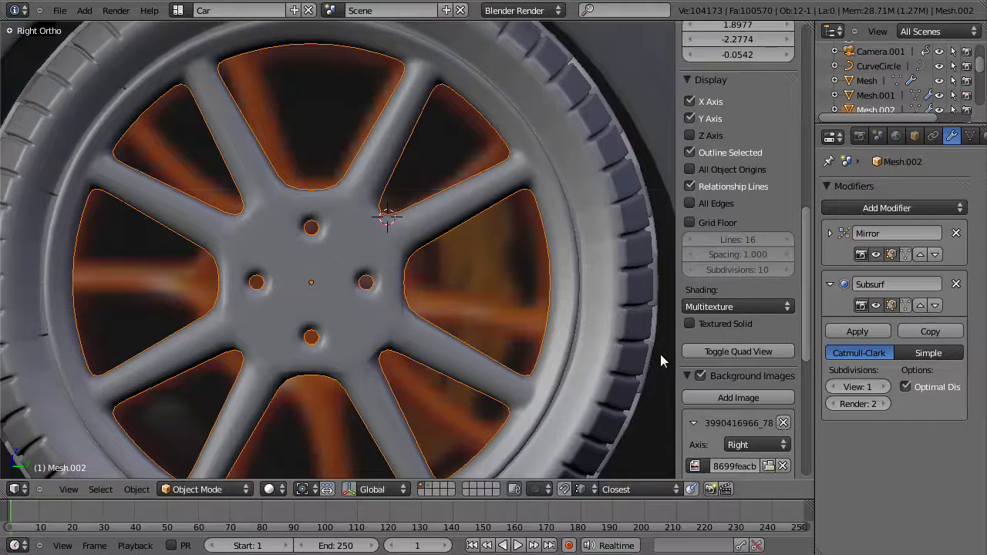
{"action": "left_click", "coordinate": [881, 384]}
{"action": "scroll", "coordinate": [403, 304], "scroll_direction": "down", "scroll_amount": 3}
{"action": "scroll", "coordinate": [327, 276], "scroll_direction": "up", "scroll_amount": 4}
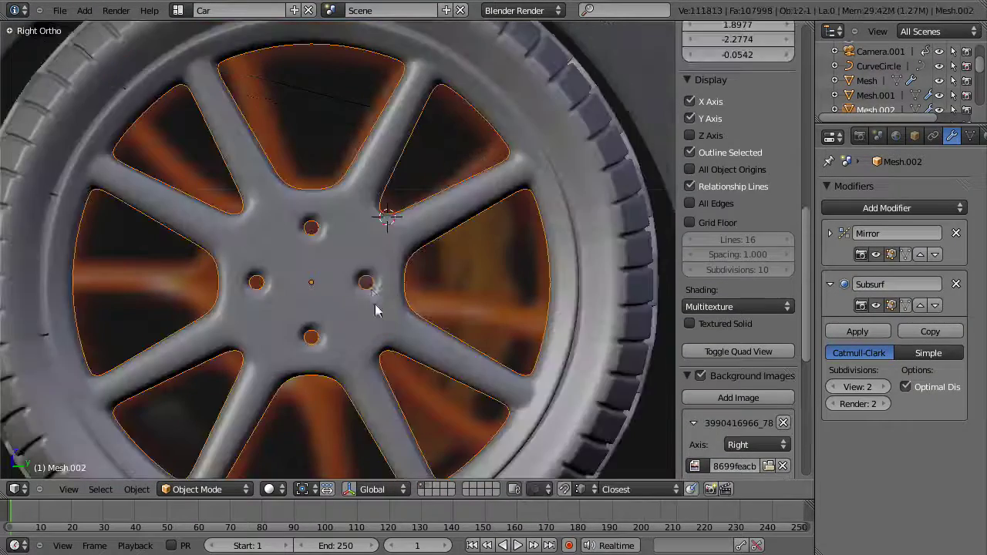
- Scale the outer and middle edge rings of the upper lug bolt hole
{"action": "scroll", "coordinate": [353, 260], "scroll_direction": "up", "scroll_amount": 6}
{"action": "key", "text": "Tab"}
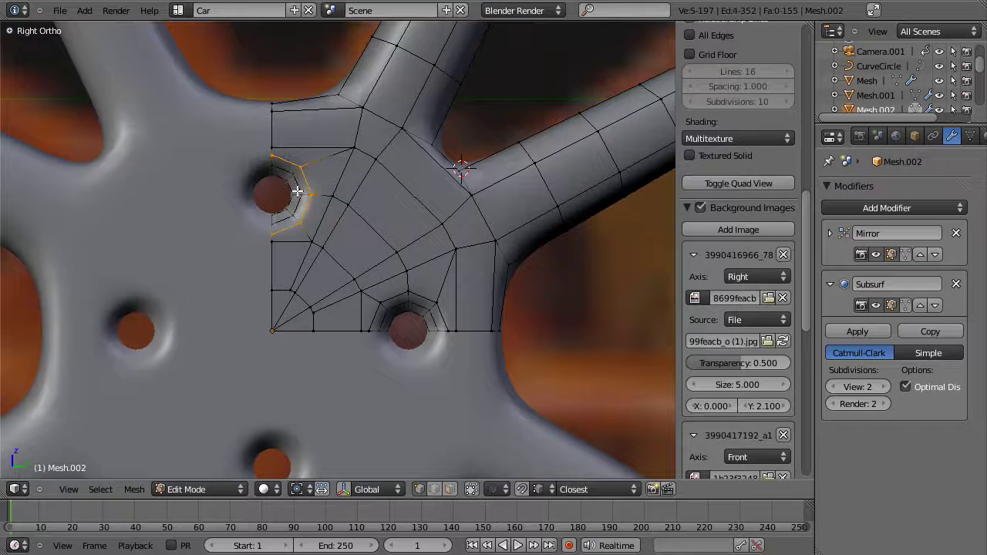
{"action": "key", "text": "s"}
{"action": "left_click", "coordinate": [340, 229]}
{"action": "key", "text": "s"}
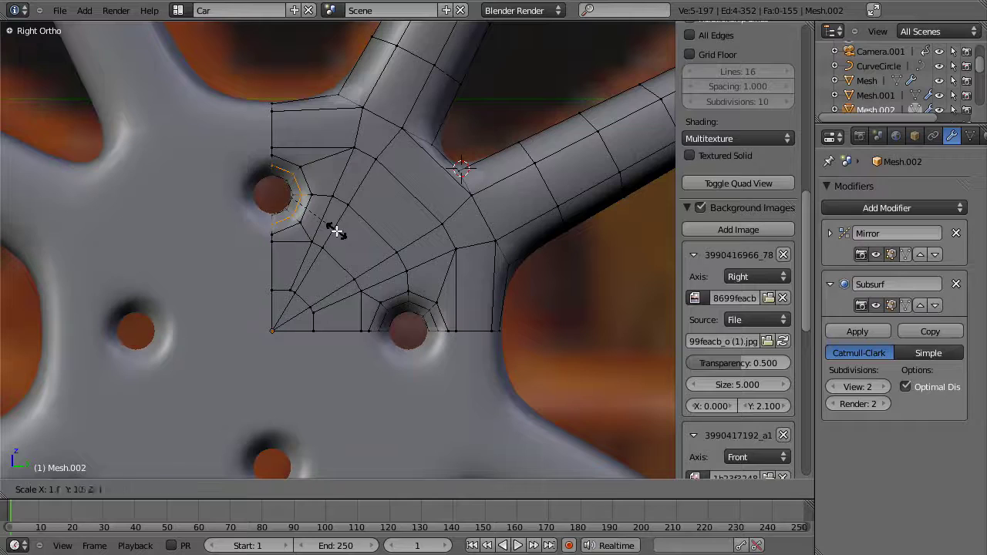
{"action": "left_click", "coordinate": [336, 230]}
- Compare the bolt holes and spokes with the reference image in shaded and wireframe display
{"action": "key", "text": "z"}
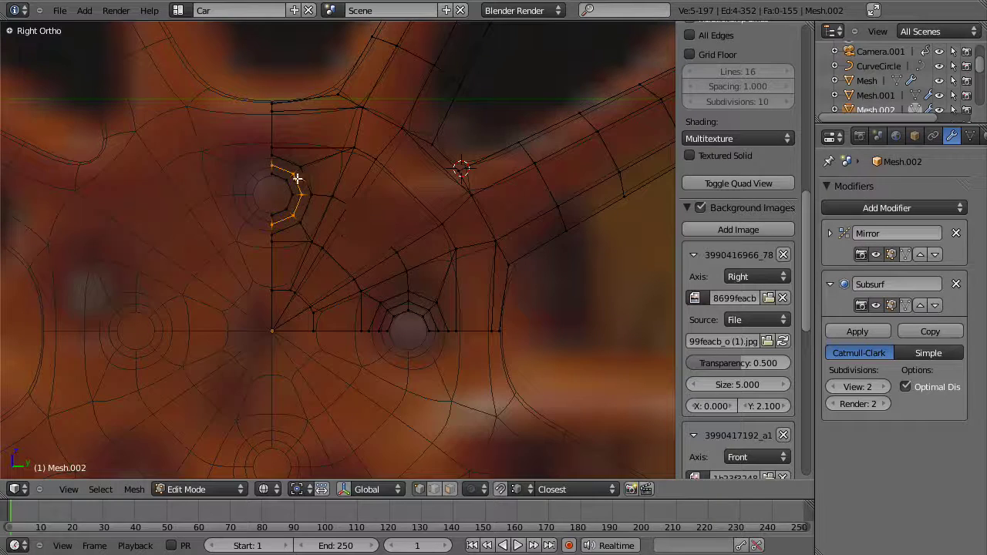
{"action": "key", "text": "z"}
{"action": "scroll", "coordinate": [348, 219], "scroll_direction": "down", "scroll_amount": 4}
{"action": "key", "text": "a"}
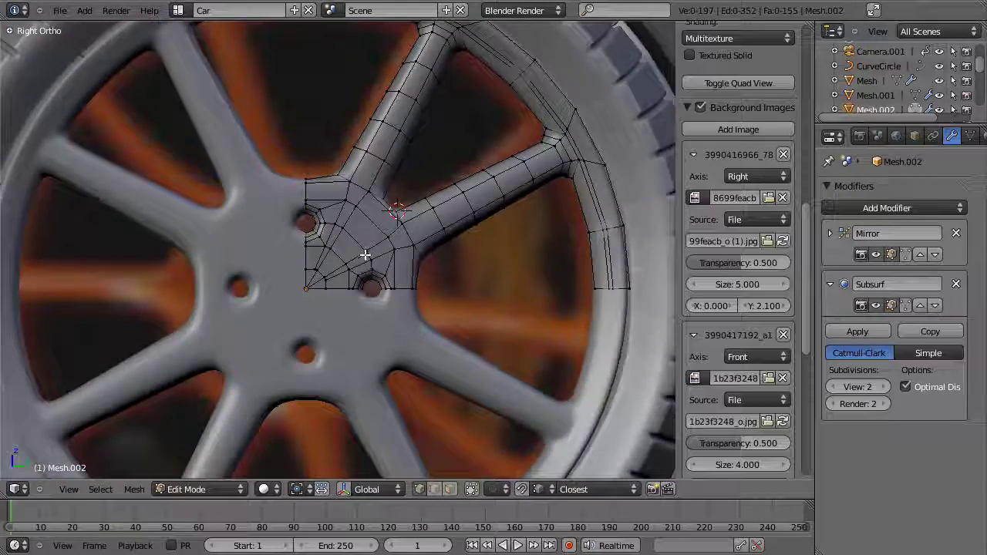
{"action": "scroll", "coordinate": [365, 255], "scroll_direction": "up", "scroll_amount": 2}
{"action": "key", "text": "z"}
{"action": "key", "text": "Tab"}
{"action": "scroll", "coordinate": [364, 255], "scroll_direction": "down", "scroll_amount": 4}
{"action": "middle_click_drag", "start_coordinate": [339, 251], "coordinate": [359, 252], "text": "shift"}
{"action": "scroll", "coordinate": [348, 252], "scroll_direction": "up", "scroll_amount": 2}
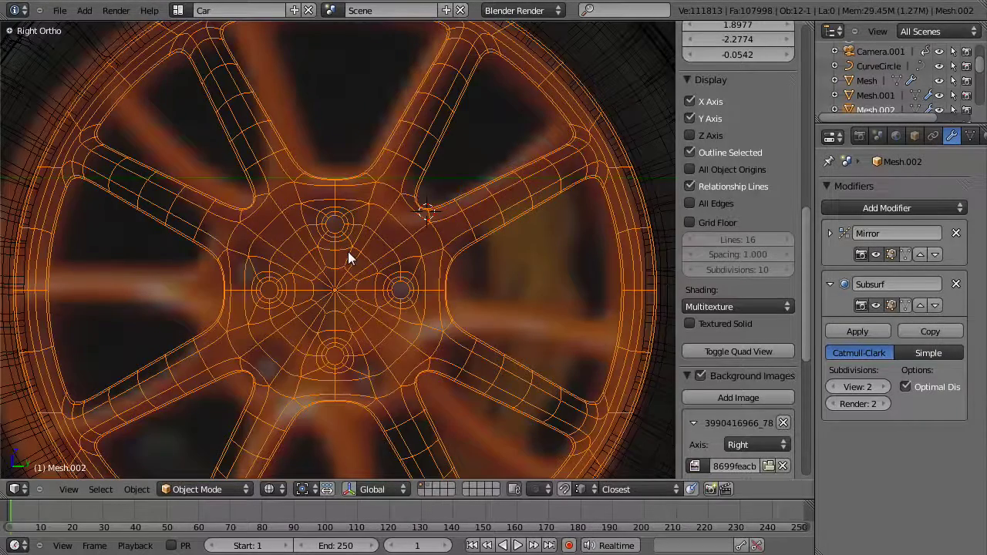
- Snap the 3D cursor to the centre of the upper lug bolt hole, midway between two opposite vertices of its outer ring
{"action": "key", "text": "Tab"}
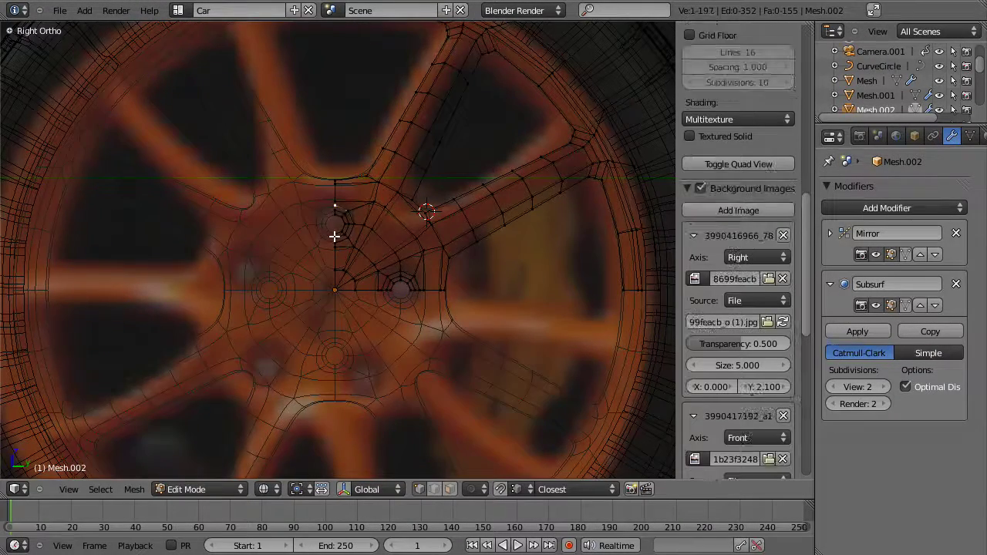
{"action": "scroll", "coordinate": [334, 236], "scroll_direction": "up", "scroll_amount": 3}
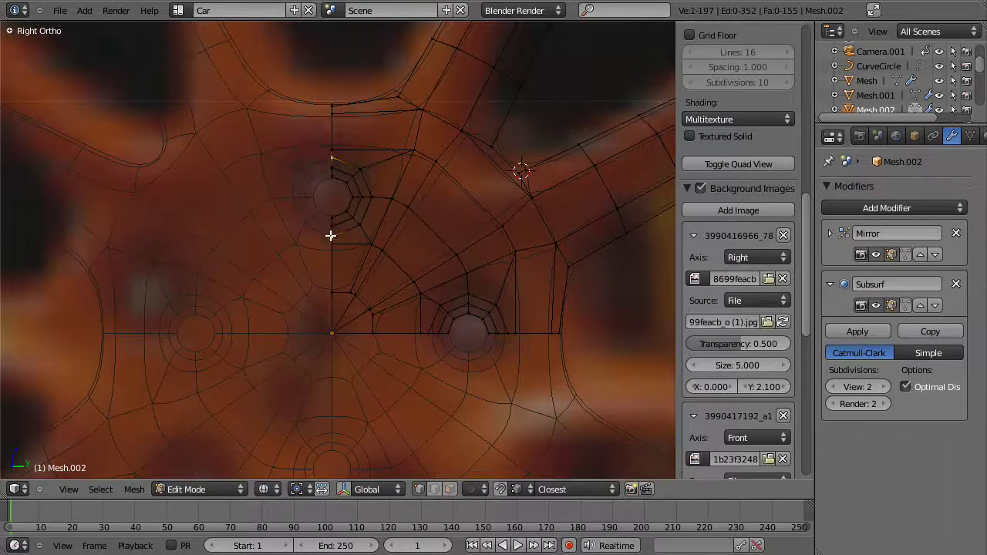
{"action": "key", "text": "shift+s"}
{"action": "left_click", "coordinate": [350, 258]}
{"action": "scroll", "coordinate": [329, 223], "scroll_direction": "up", "scroll_amount": 2}
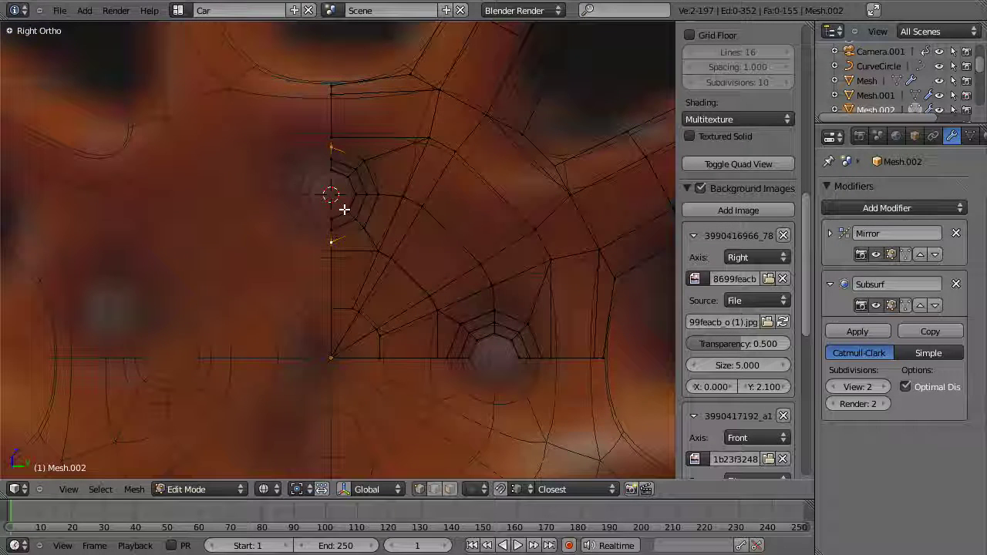
{"action": "middle_click_drag", "start_coordinate": [344, 207], "coordinate": [343, 242]}
{"action": "key", "text": "KP_3"}
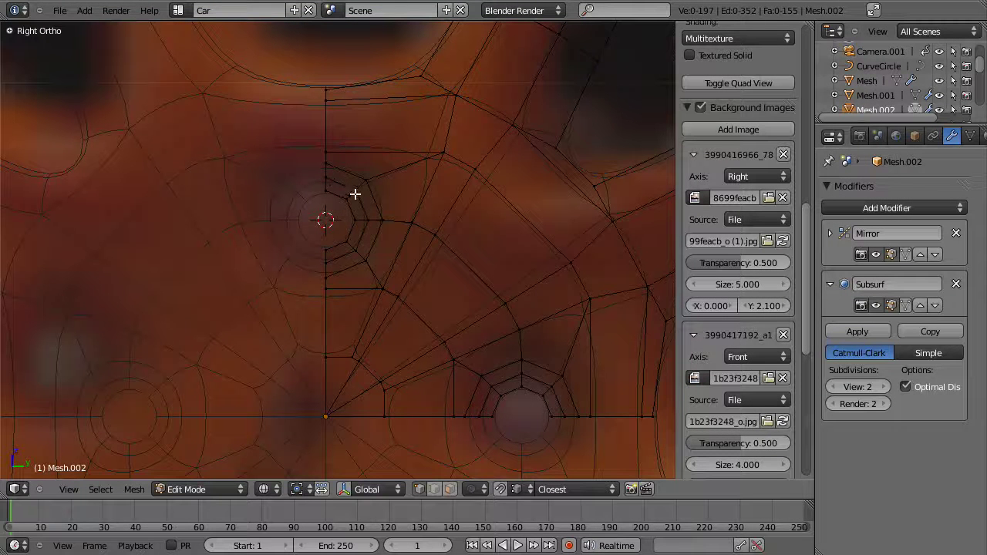
- Add a mesh circle with 6 vertices and a radius of 0.2 at the 3D cursor
{"action": "key", "text": "shift+a"}
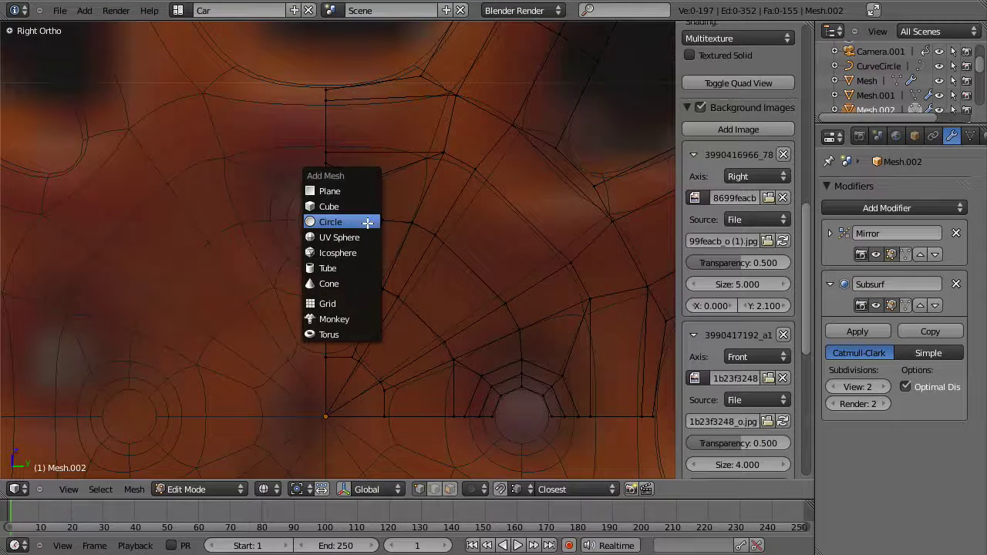
{"action": "left_click", "coordinate": [366, 221]}
{"action": "key", "text": "F6"}
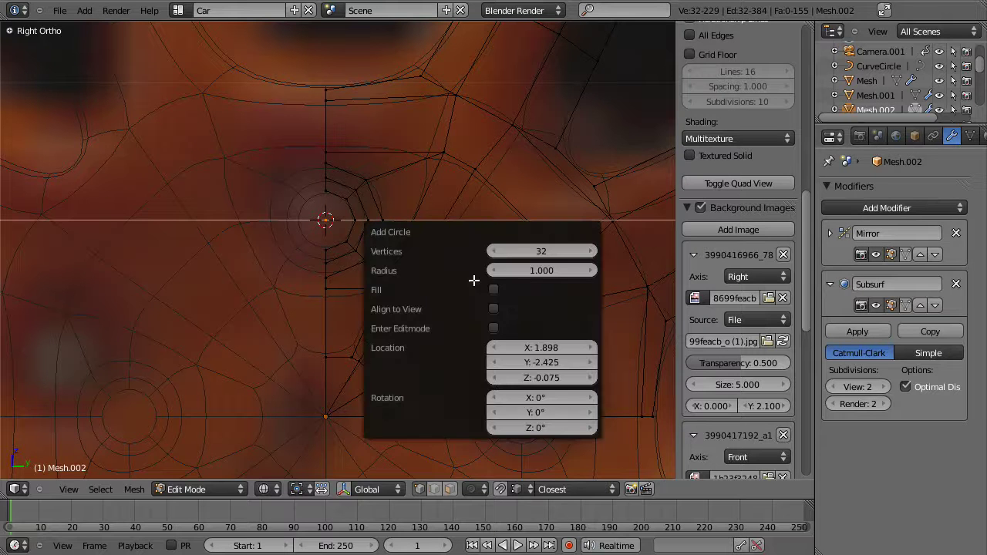
{"action": "left_click", "coordinate": [557, 249]}
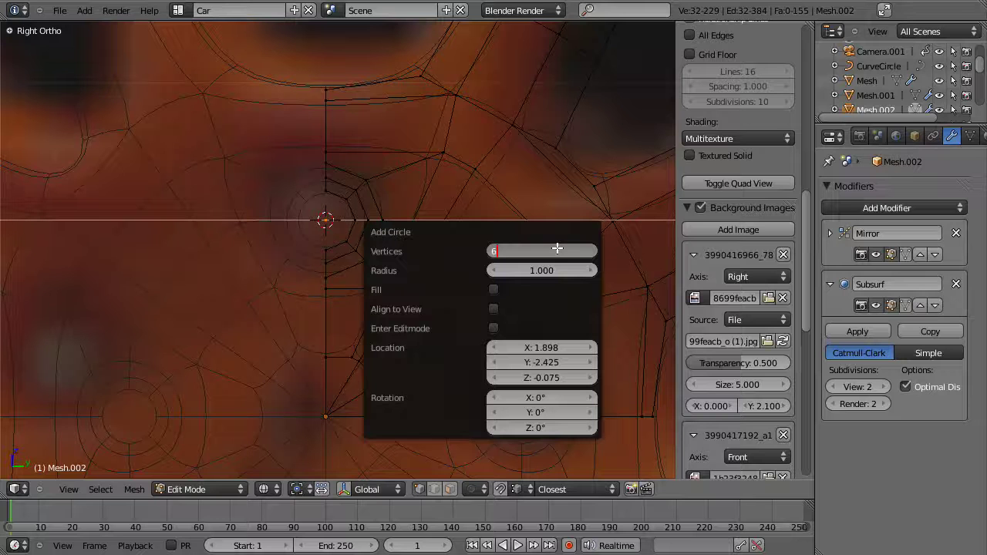
{"action": "key", "text": "Return"}
{"action": "left_click", "coordinate": [567, 274]}
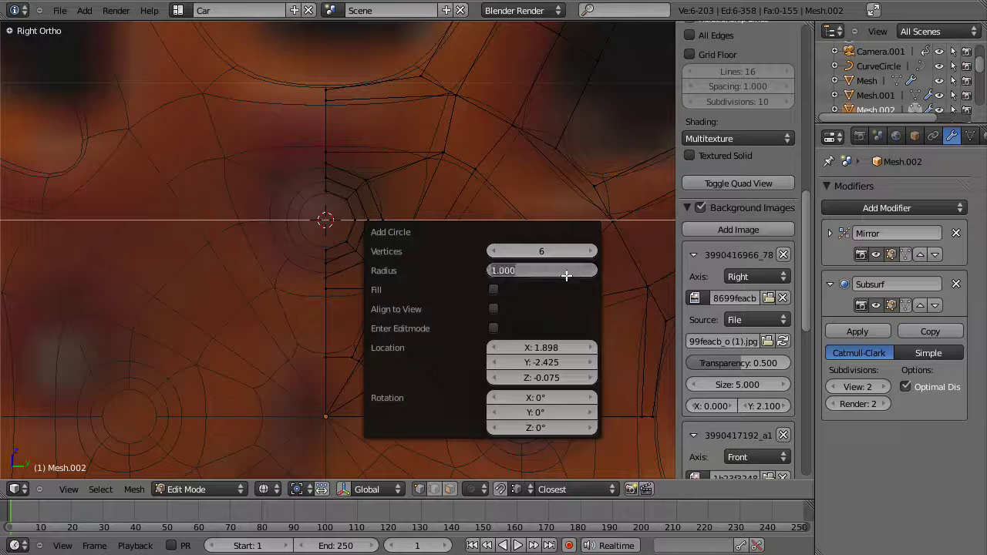
{"action": "type", "text": "0.2"}
{"action": "key", "text": "Return"}
- Turn off the Mirror modifier's clipping, and undo the trial 90° rotation about Y and scaling of the hexagon
{"action": "type", "text": "ry90"}
{"action": "key", "text": "Return"}
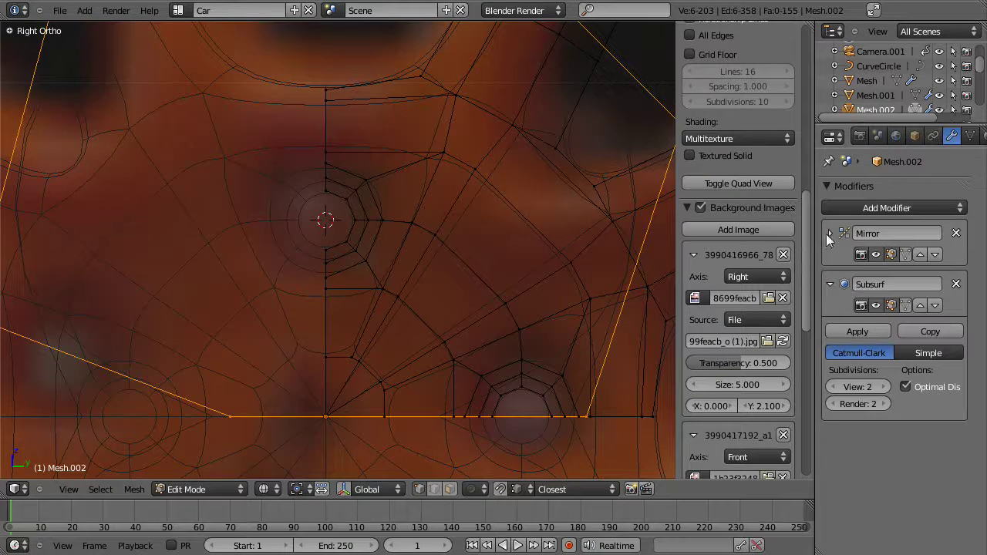
{"action": "left_click", "coordinate": [830, 234]}
{"action": "key", "text": "s"}
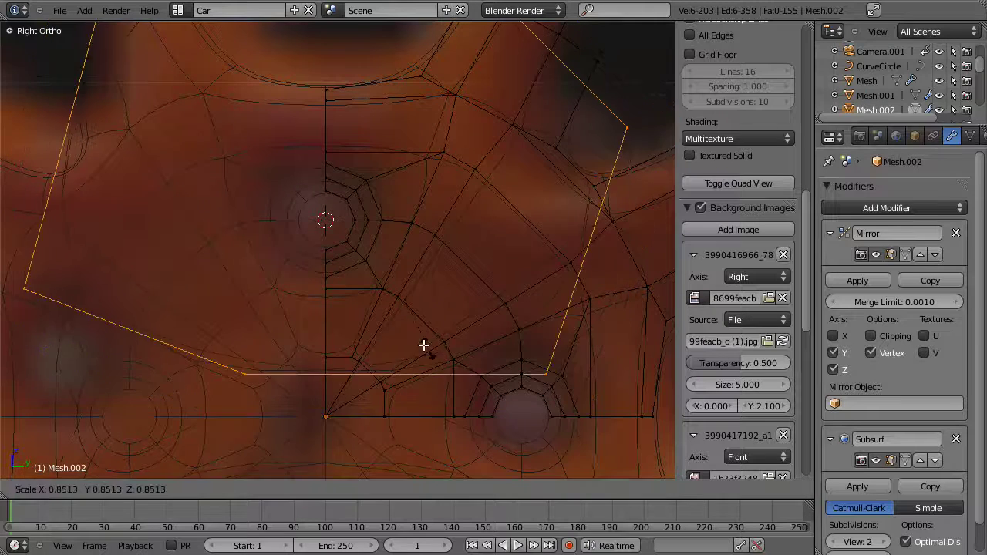
{"action": "left_click", "coordinate": [378, 273]}
{"action": "scroll", "coordinate": [455, 291], "scroll_direction": "down", "scroll_amount": 5}
{"action": "key", "text": "ctrl+z"}
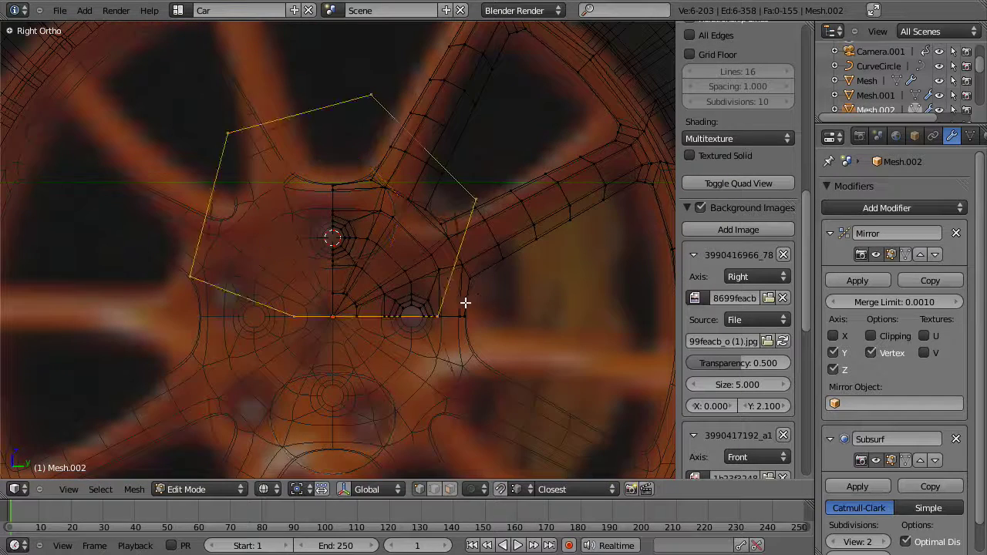
{"action": "key", "text": "ctrl+z"}
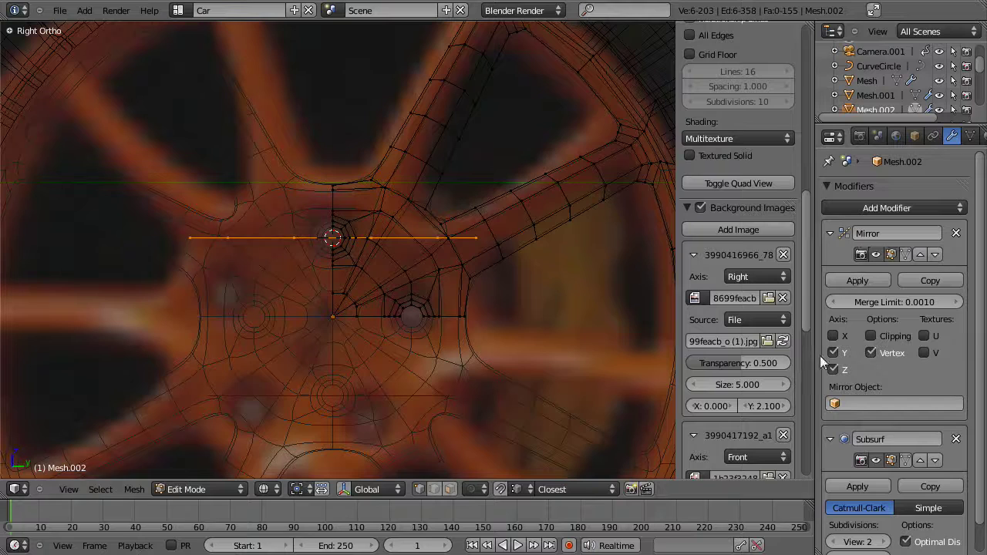
- Rotate the hexagon 90° about Y and scale it down to fit the upper lug bolt hole
{"action": "middle_click_drag", "start_coordinate": [358, 253], "coordinate": [346, 335]}
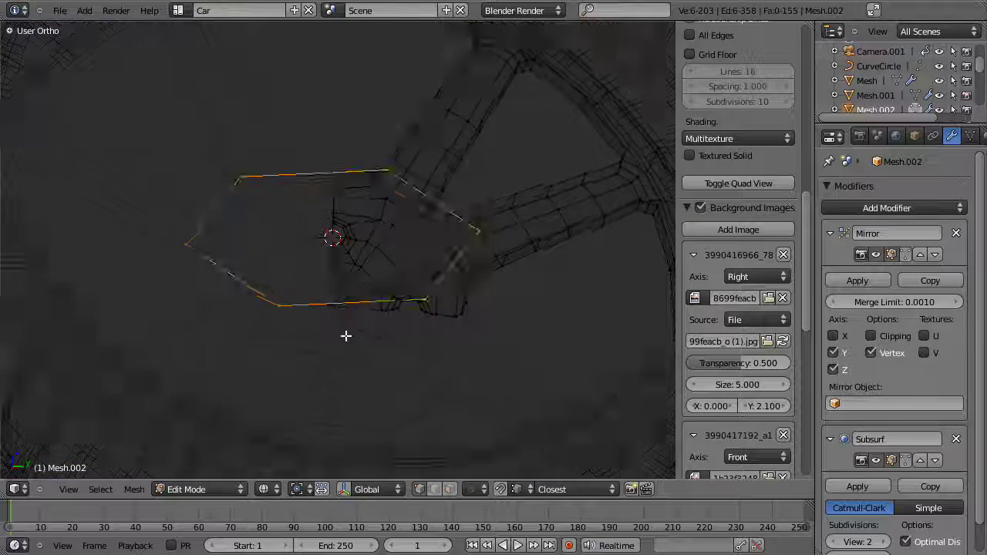
{"action": "key", "text": "KP_3"}
{"action": "key", "text": "r"}
{"action": "key", "text": "y"}
{"action": "key", "text": "9"}
{"action": "key", "text": "0"}
{"action": "key", "text": "Return"}
{"action": "key", "text": "s"}
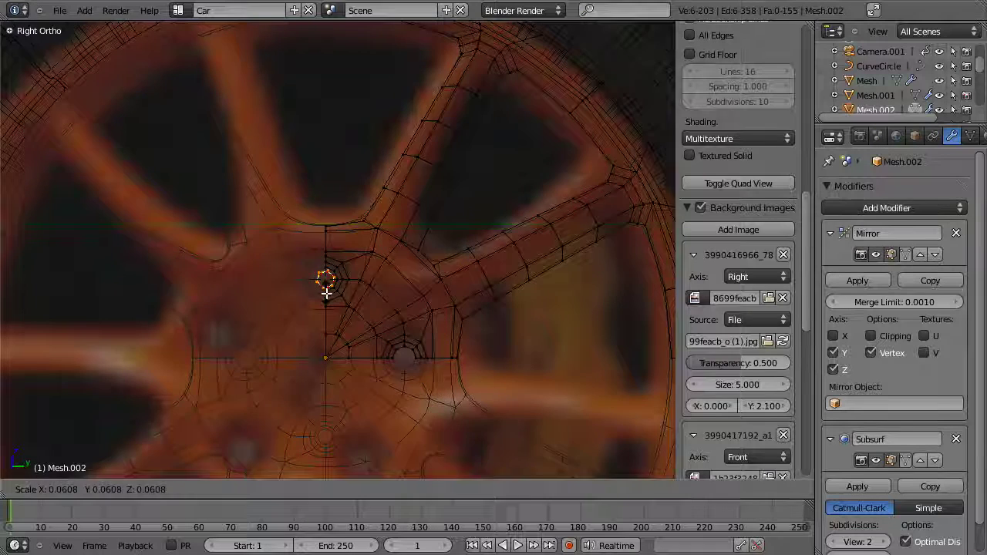
{"action": "left_click", "coordinate": [326, 290]}
{"action": "scroll", "coordinate": [392, 348], "scroll_direction": "up", "scroll_amount": 9}
{"action": "key", "text": "s"}
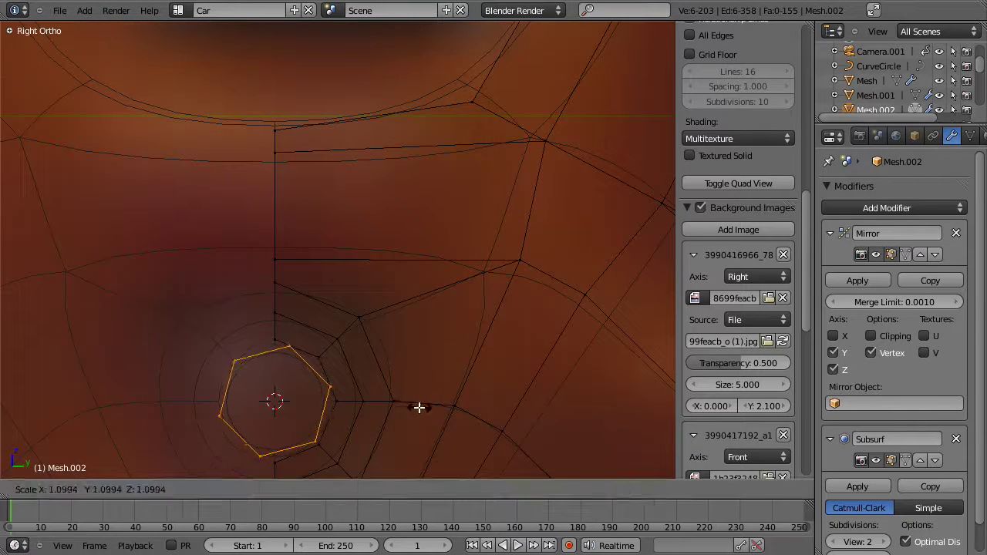
{"action": "left_click", "coordinate": [416, 402]}
- Separate the selected hexagon into its own object and remove that object's Mirror modifier
{"action": "scroll", "coordinate": [392, 358], "scroll_direction": "down", "scroll_amount": 6}
{"action": "key", "text": "p"}
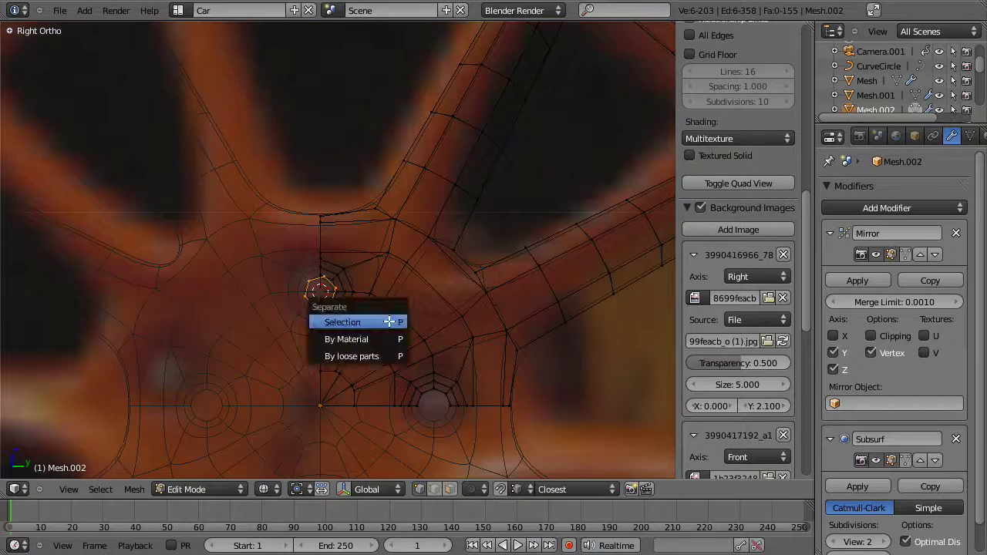
{"action": "left_click", "coordinate": [389, 324]}
{"action": "key", "text": "Tab"}
{"action": "right_click", "coordinate": [327, 300]}
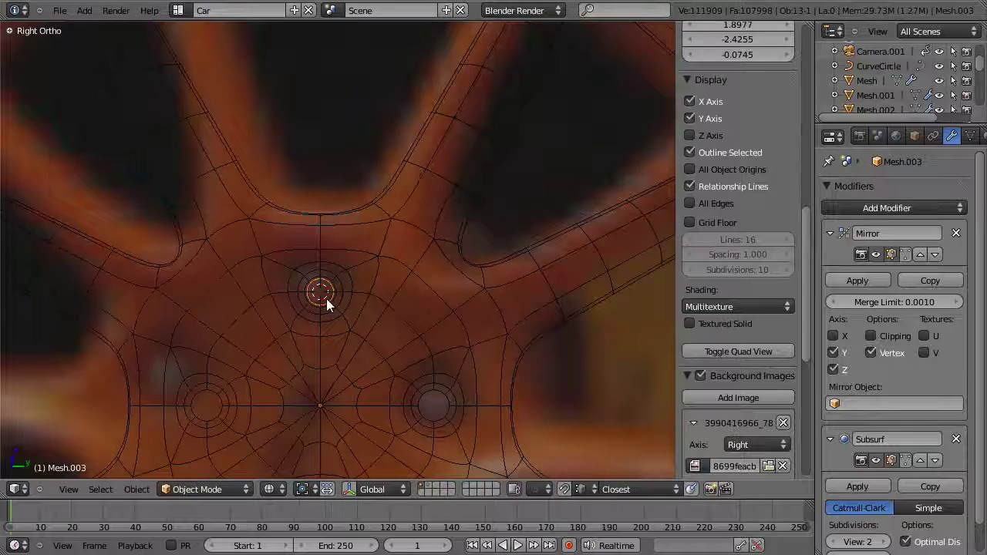
{"action": "left_click", "coordinate": [957, 233]}
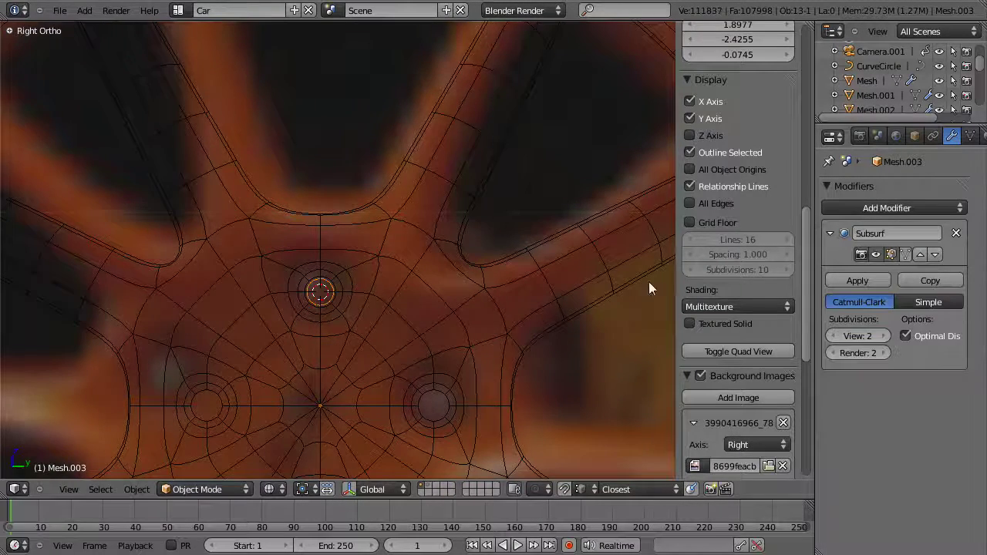
- Enlarge the hexagon slightly within the bolt hole and remove its Subsurf modifier
{"action": "scroll", "coordinate": [348, 348], "scroll_direction": "up", "scroll_amount": 4}
{"action": "key", "text": "Tab"}
{"action": "key", "text": "s"}
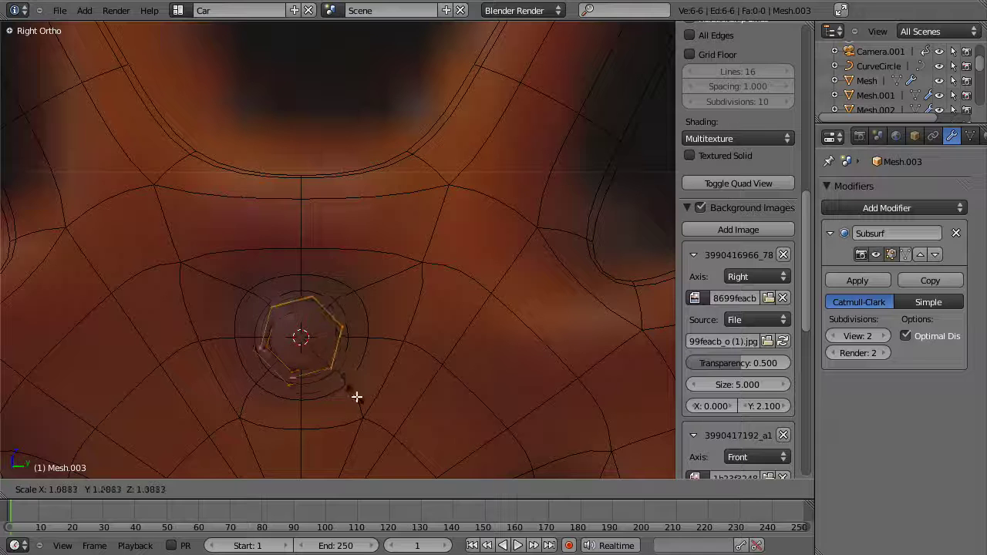
{"action": "left_click", "coordinate": [360, 399]}
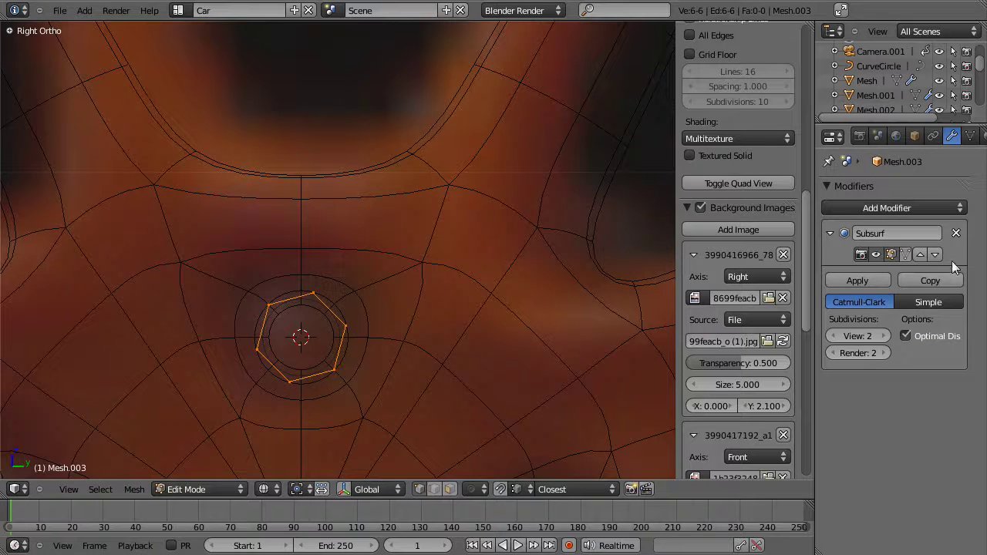
{"action": "left_click", "coordinate": [957, 233]}
- Adjust the hexagon's scale in shaded display and move it along X deeper into the upper bolt hole
{"action": "middle_click_drag", "start_coordinate": [360, 361], "coordinate": [370, 337]}
{"action": "key", "text": "KP_3"}
{"action": "key", "text": "z"}
{"action": "key", "text": "s"}
{"action": "left_click", "coordinate": [388, 354]}
{"action": "middle_click_drag", "start_coordinate": [306, 311], "coordinate": [432, 298]}
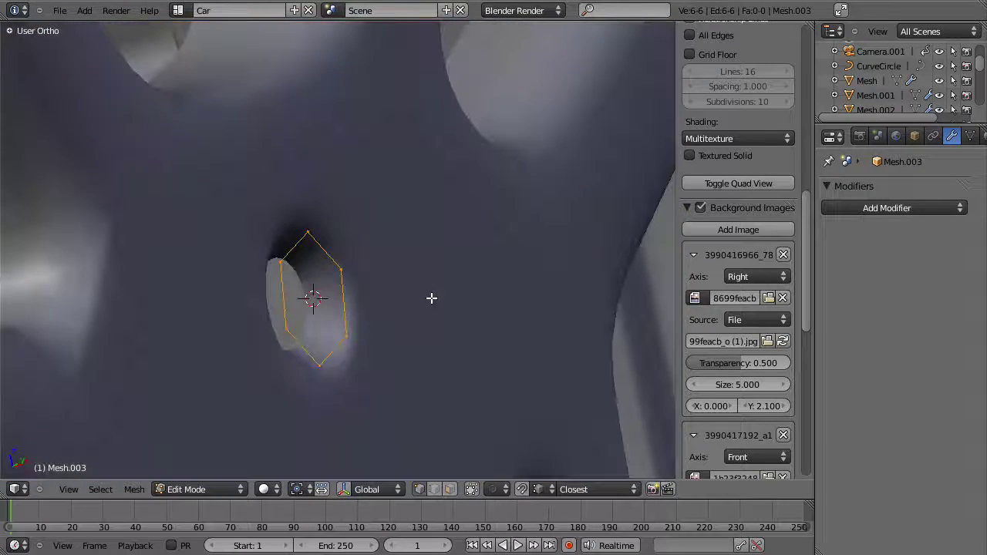
{"action": "key", "text": "g"}
{"action": "key", "text": "x"}
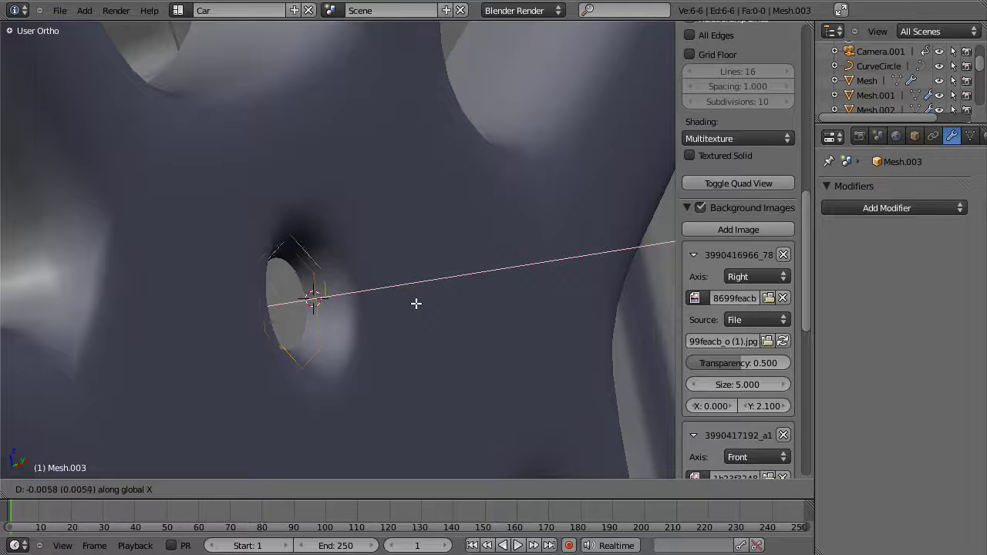
{"action": "left_click", "coordinate": [418, 302]}
- Extrude the hexagon's edges slightly outward along X, and extrude them again scaled inward to about 0.83 to form the nut's flange
{"action": "key", "text": "alt+e"}
{"action": "left_click", "coordinate": [419, 301]}
{"action": "key", "text": "x"}
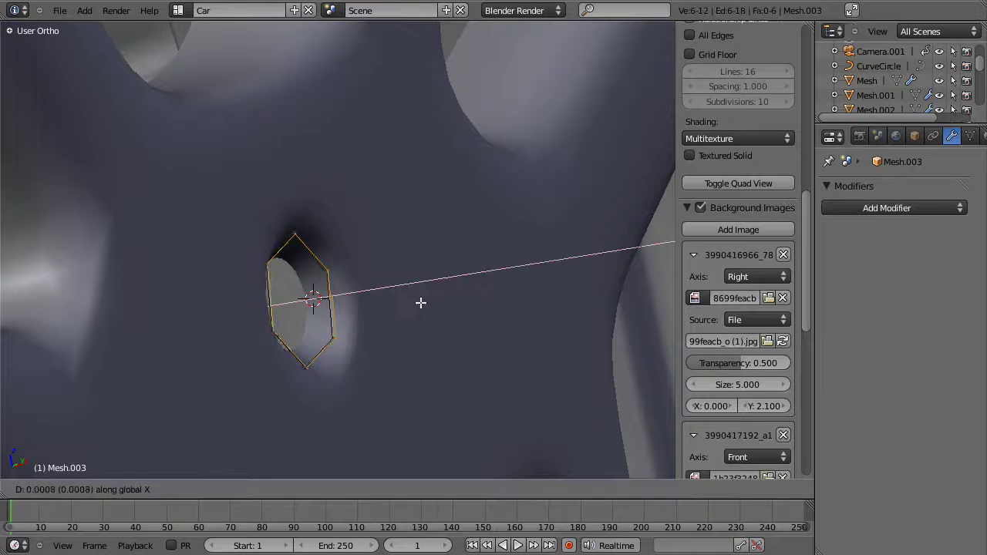
{"action": "left_click", "coordinate": [428, 303]}
{"action": "key", "text": "alt+e"}
{"action": "left_click", "coordinate": [422, 315]}
{"action": "key", "text": "s"}
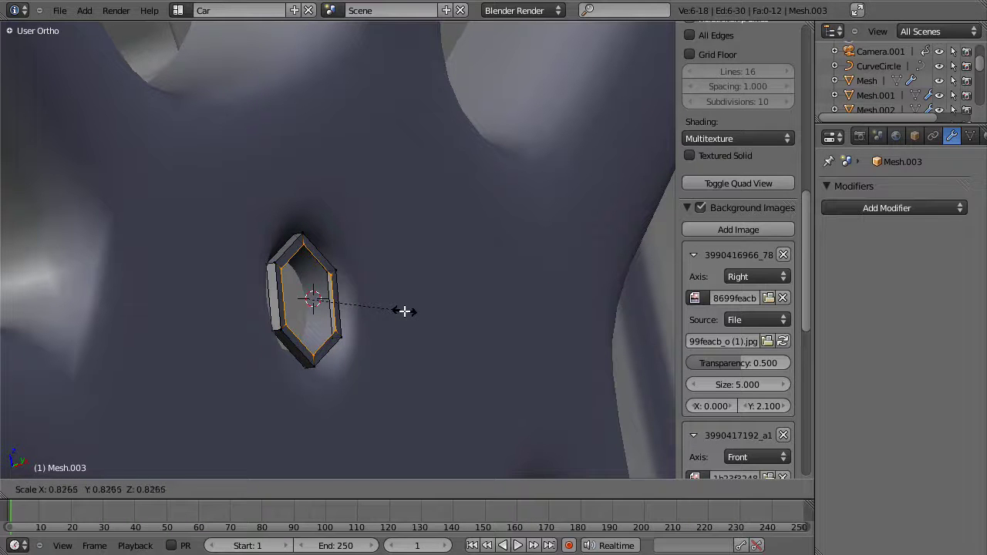
{"action": "left_click", "coordinate": [404, 311]}
- Extrude the flange's inner edge loop outward along X to form the sides of the nut's head
{"action": "key", "text": "alt+e"}
{"action": "left_click", "coordinate": [393, 326]}
{"action": "key", "text": "x"}
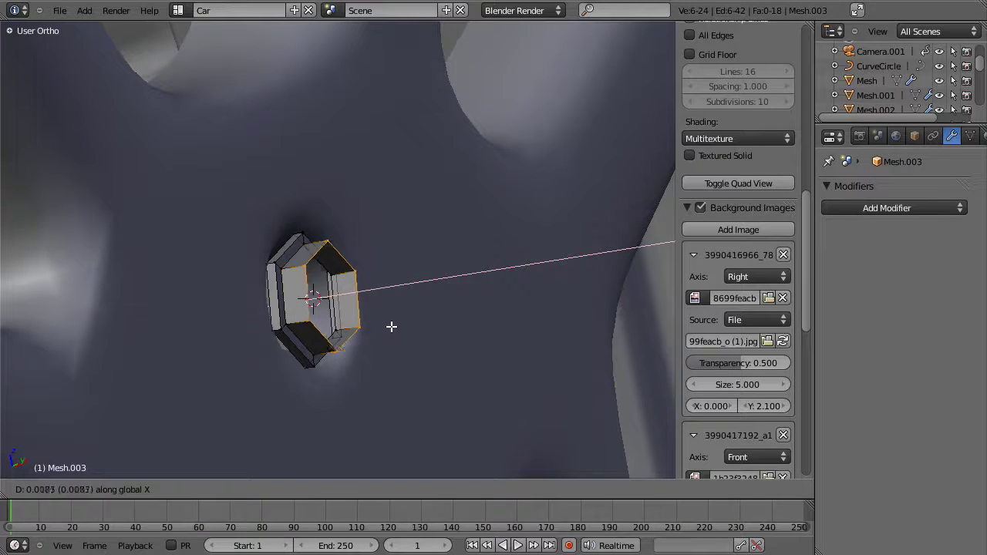
{"action": "left_click", "coordinate": [395, 327]}
- Extrude the head's outer edge loop once more, shrinking it and shifting it along X to form a narrow chamfer
{"action": "key", "text": "alt+e"}
{"action": "left_click", "coordinate": [434, 346]}
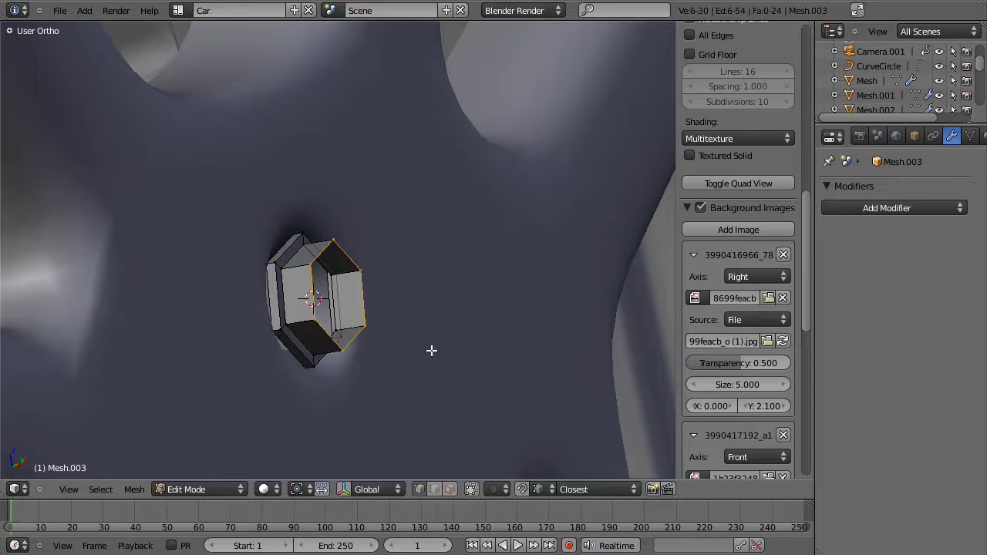
{"action": "key", "text": "s"}
{"action": "left_click", "coordinate": [416, 342]}
{"action": "key", "text": "g"}
{"action": "key", "text": "x"}
{"action": "left_click", "coordinate": [419, 344]}
{"action": "key", "text": "s"}
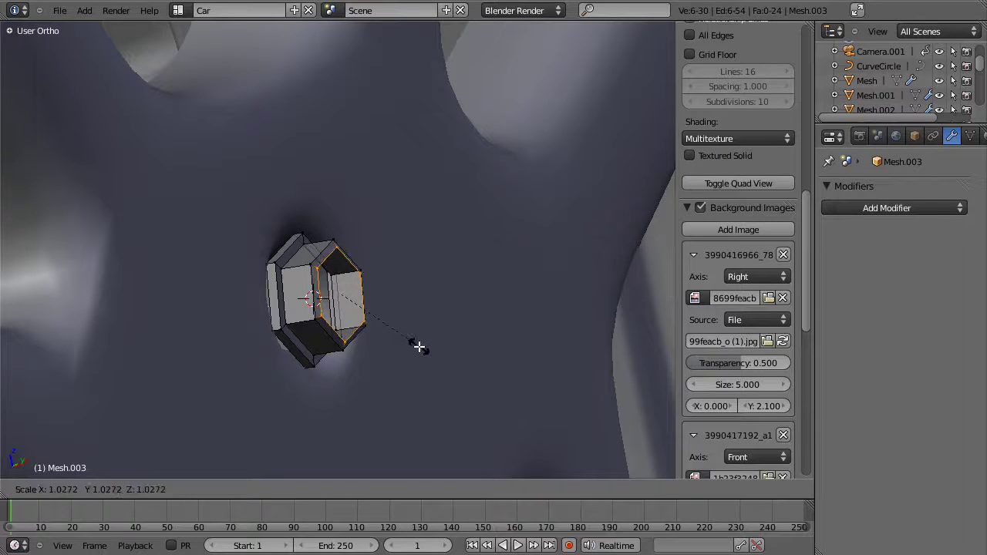
{"action": "left_click", "coordinate": [419, 348]}
- Extrude the chamfer's edge loop inward to a smaller hexagon and fill the remaining opening with faces
{"action": "key", "text": "alt+e"}
{"action": "left_click", "coordinate": [419, 347]}
{"action": "key", "text": "s"}
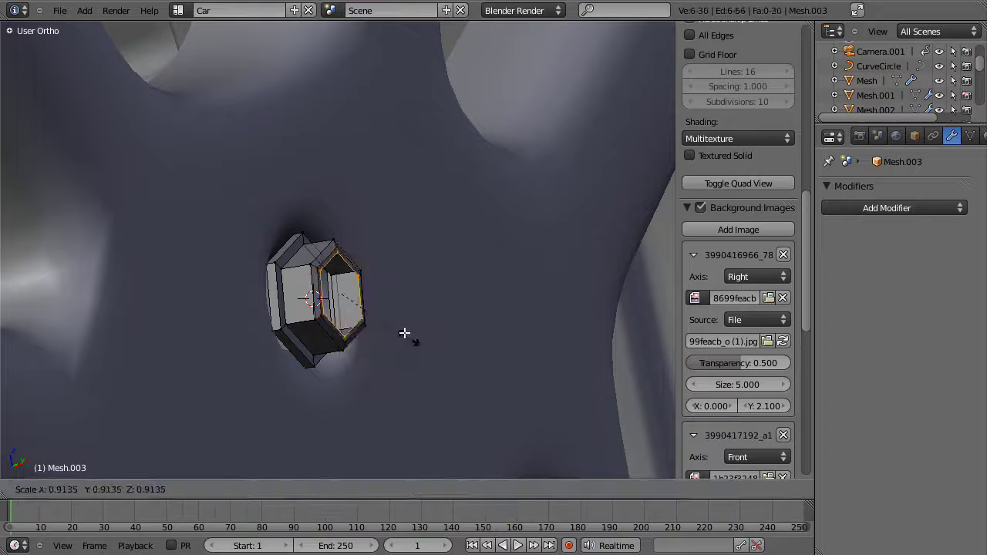
{"action": "left_click", "coordinate": [372, 312]}
{"action": "key", "text": "alt+f"}
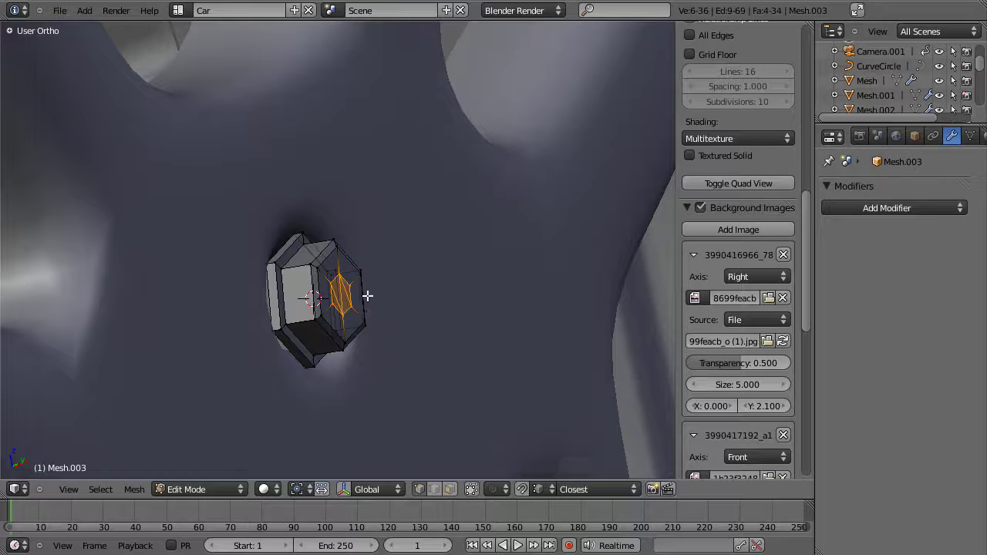
- Rebuild the small hexagon at the nut's end as two four-sided faces and return to object mode
{"action": "middle_click_drag", "start_coordinate": [385, 263], "coordinate": [340, 290]}
{"action": "scroll", "coordinate": [340, 291], "scroll_direction": "up", "scroll_amount": 3}
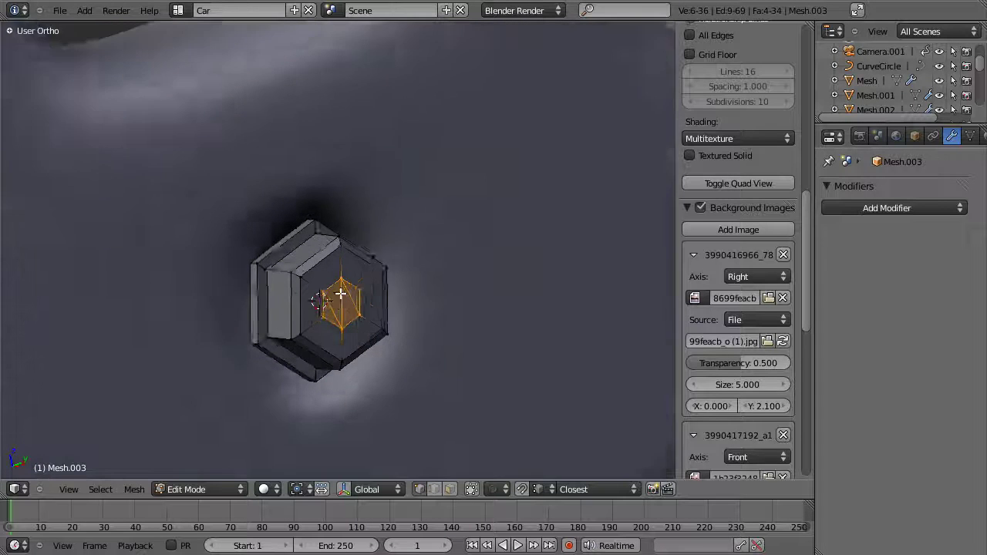
{"action": "right_click", "coordinate": [341, 292]}
{"action": "right_click", "coordinate": [320, 310], "text": "shift"}
{"action": "right_click", "coordinate": [321, 347], "text": "shift"}
{"action": "right_click", "coordinate": [346, 363], "text": "shift"}
{"action": "key", "text": "a"}
{"action": "right_click", "coordinate": [346, 365]}
{"action": "right_click", "coordinate": [348, 295], "text": "shift"}
{"action": "right_click", "coordinate": [370, 309], "text": "shift"}
{"action": "right_click", "coordinate": [374, 348], "text": "shift"}
{"action": "key", "text": "f"}
{"action": "key", "text": "a"}
{"action": "key", "text": "Tab"}
- Examine how the nut sits in the upper bolt hole relative to the hub and spokes
{"action": "scroll", "coordinate": [378, 363], "scroll_direction": "down", "scroll_amount": 2}
{"action": "key", "text": "a"}
{"action": "scroll", "coordinate": [378, 361], "scroll_direction": "down", "scroll_amount": 4}
{"action": "middle_click_drag", "start_coordinate": [378, 361], "coordinate": [403, 277]}
{"action": "scroll", "coordinate": [317, 317], "scroll_direction": "down", "scroll_amount": 5}
{"action": "scroll", "coordinate": [382, 258], "scroll_direction": "down", "scroll_amount": 3}
{"action": "scroll", "coordinate": [404, 278], "scroll_direction": "up", "scroll_amount": 5}
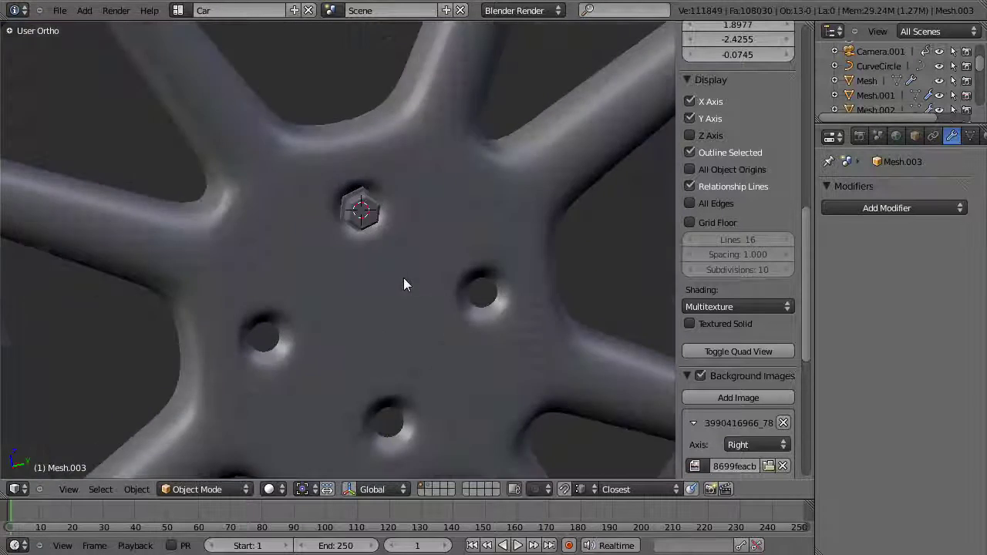
{"action": "scroll", "coordinate": [403, 284], "scroll_direction": "up", "scroll_amount": 4}
- Add a Subdivision Surface modifier to the nut with Optimal Display enabled and the subdivision type set to Simple
{"action": "right_click", "coordinate": [388, 165]}
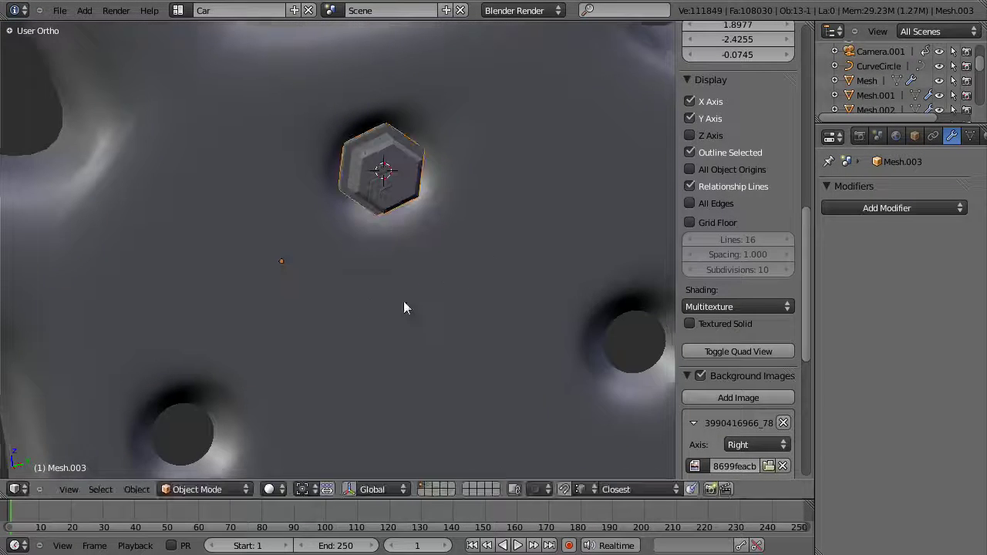
{"action": "key", "text": "KP_Decimal"}
{"action": "left_click", "coordinate": [899, 209]}
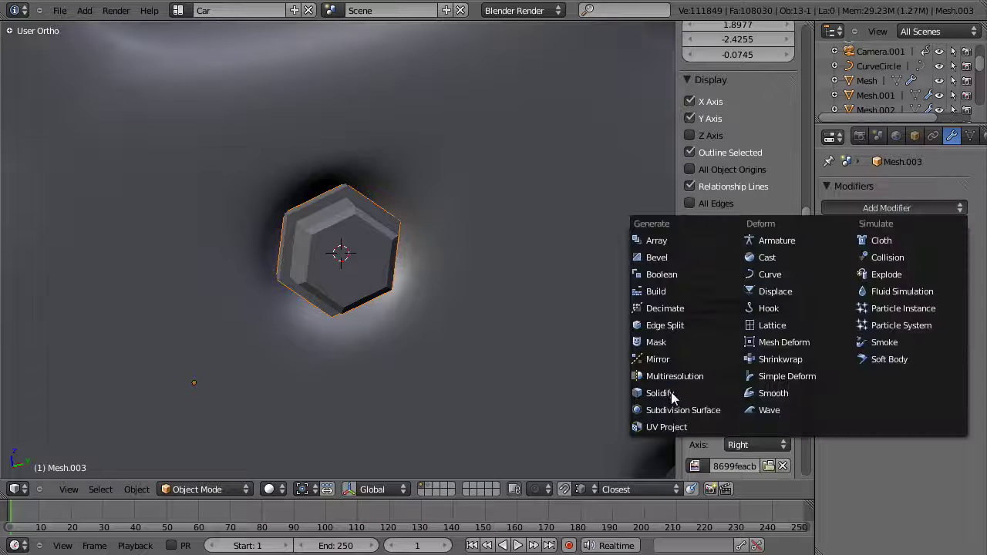
{"action": "left_click", "coordinate": [696, 409]}
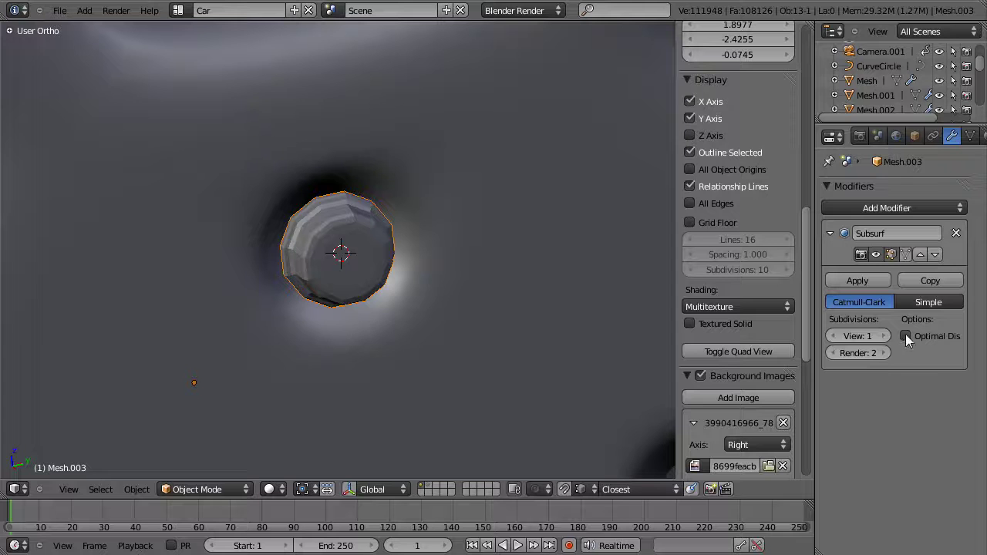
{"action": "left_click", "coordinate": [922, 303]}
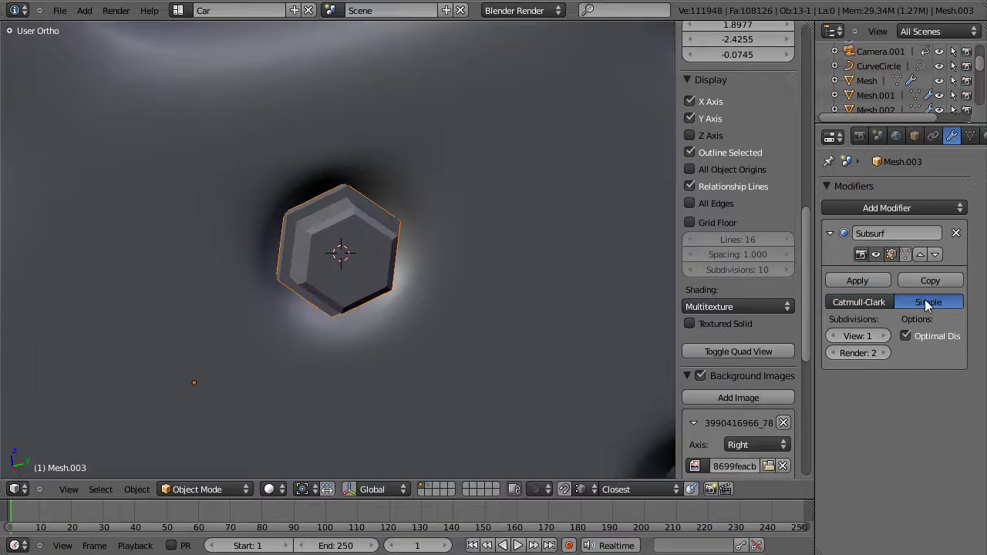
- Set the nut's subdivision type to Catmull-Clark and add edge loops close to both sides of its uppermost corner
{"action": "left_click", "coordinate": [875, 304]}
{"action": "key", "text": "Tab"}
{"action": "scroll", "coordinate": [310, 276], "scroll_direction": "up", "scroll_amount": 3}
{"action": "middle_click_drag", "start_coordinate": [429, 221], "coordinate": [280, 228], "text": "shift"}
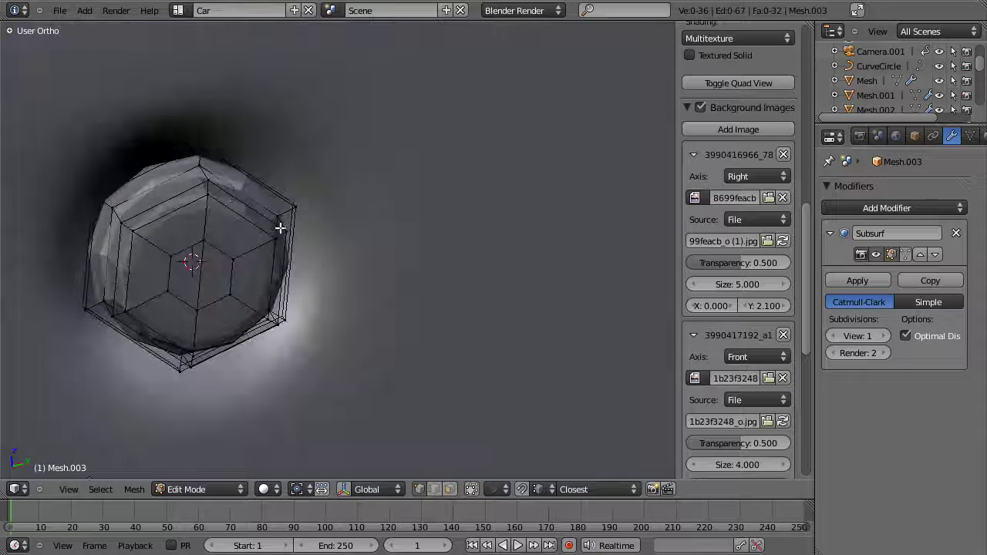
{"action": "left_click", "coordinate": [181, 207]}
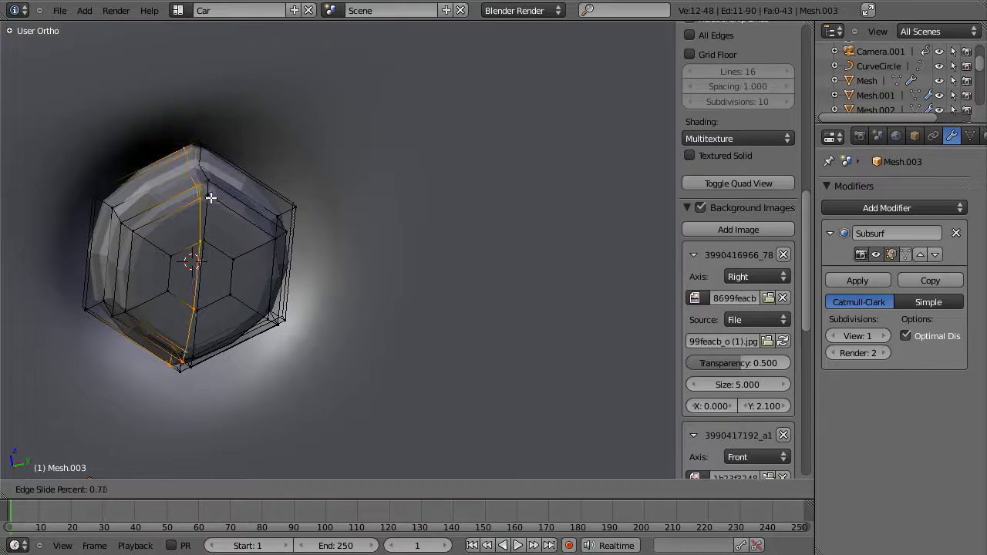
{"action": "left_click", "coordinate": [213, 197]}
{"action": "key", "text": "ctrl+r"}
{"action": "left_click", "coordinate": [225, 203]}
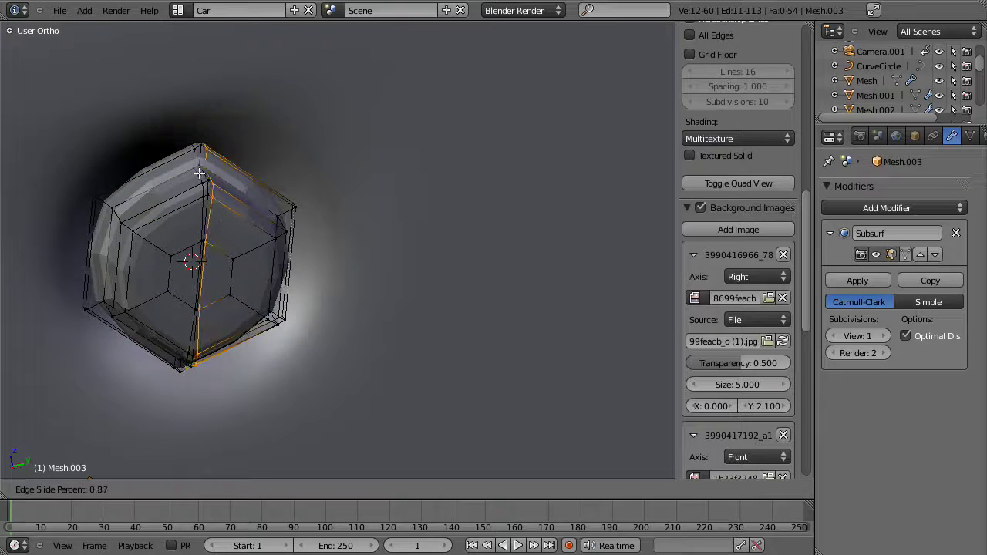
{"action": "left_click", "coordinate": [247, 193]}
- Add further edge loops beside the nut's remaining corners so its hexagonal outline stays sharp under subdivision
{"action": "key", "text": "ctrl+r"}
{"action": "left_click", "coordinate": [263, 210]}
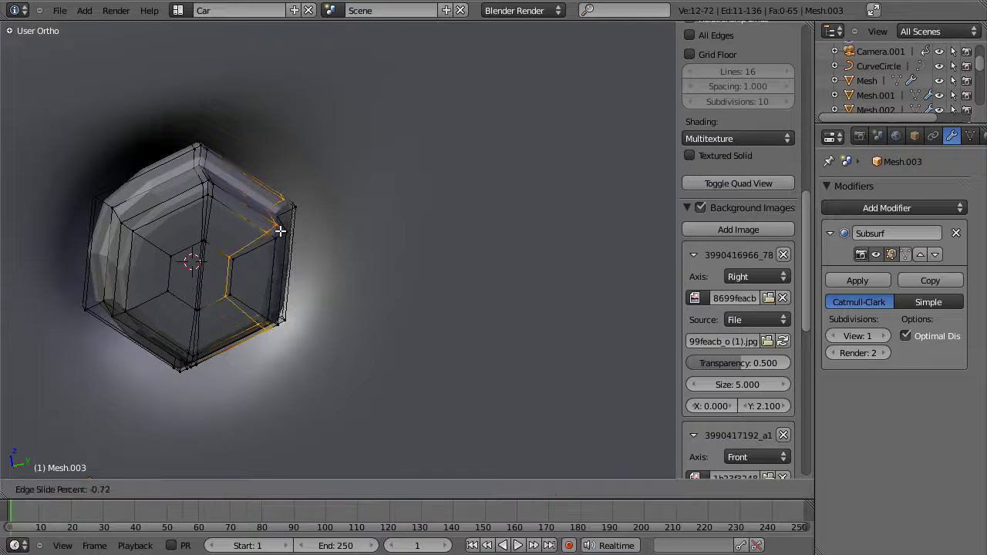
{"action": "left_click", "coordinate": [283, 233]}
{"action": "key", "text": "ctrl+r"}
{"action": "left_click", "coordinate": [286, 255]}
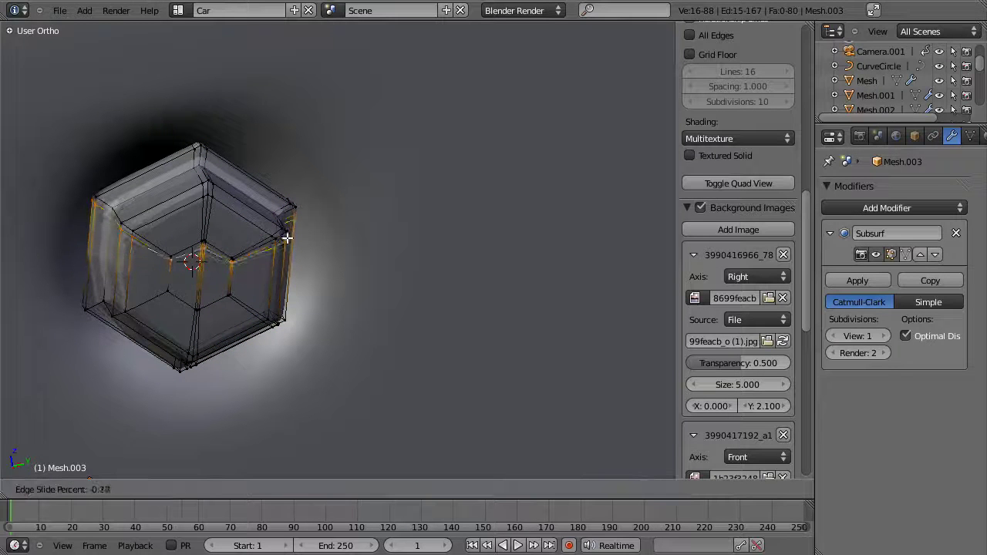
{"action": "left_click", "coordinate": [287, 235]}
{"action": "key", "text": "ctrl+r"}
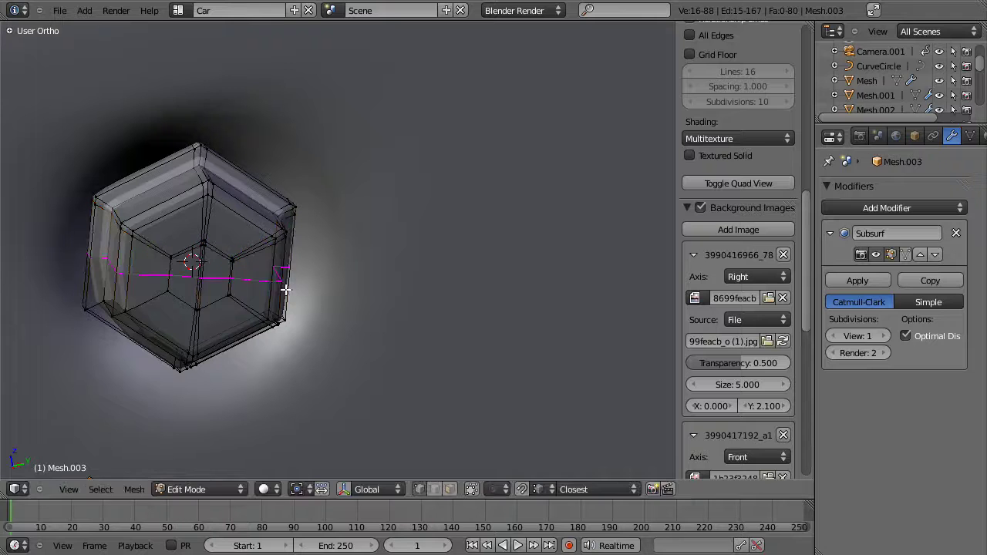
{"action": "left_click", "coordinate": [286, 266]}
{"action": "left_click", "coordinate": [285, 323]}
- Apply smooth shading to all of the nut's faces
{"action": "key", "text": "Tab"}
{"action": "key", "text": "Tab"}
{"action": "key", "text": "w"}
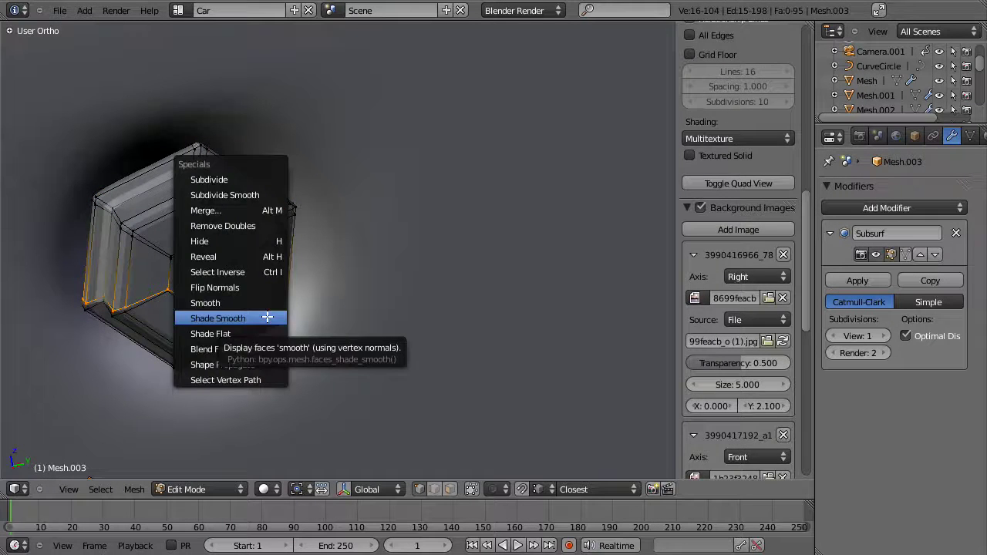
{"action": "key", "text": "Escape"}
{"action": "key", "text": "a"}
{"action": "key", "text": "w"}
{"action": "left_click", "coordinate": [335, 260]}
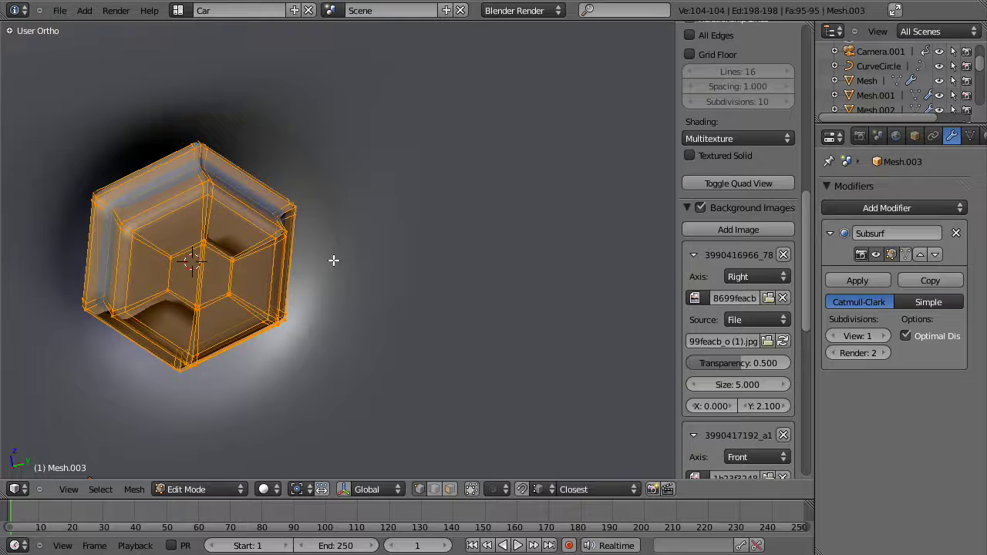
- Add edge loops around the nut's side walls close to the base flange and the front edge, and return to object mode
{"action": "scroll", "coordinate": [333, 260], "scroll_direction": "down", "scroll_amount": 3}
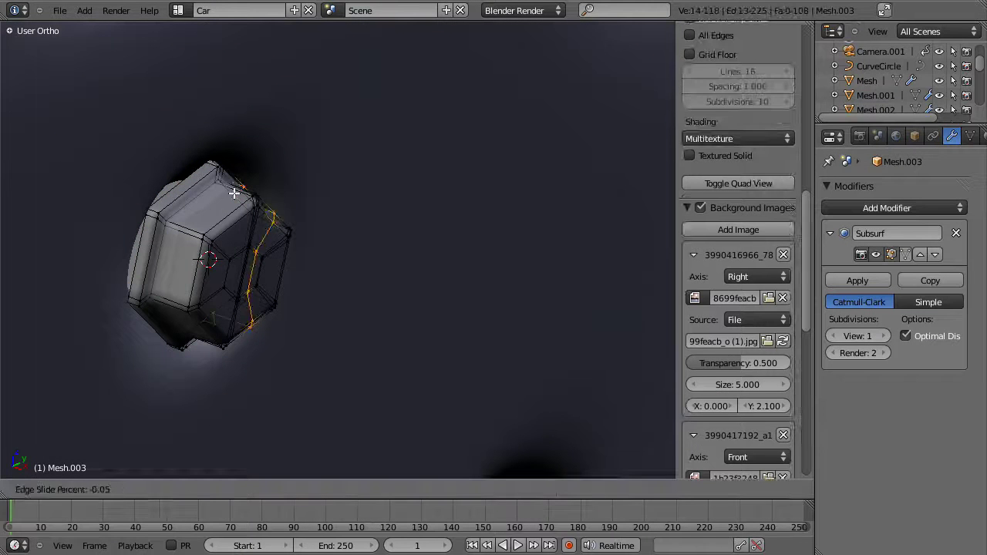
{"action": "left_click", "coordinate": [184, 231]}
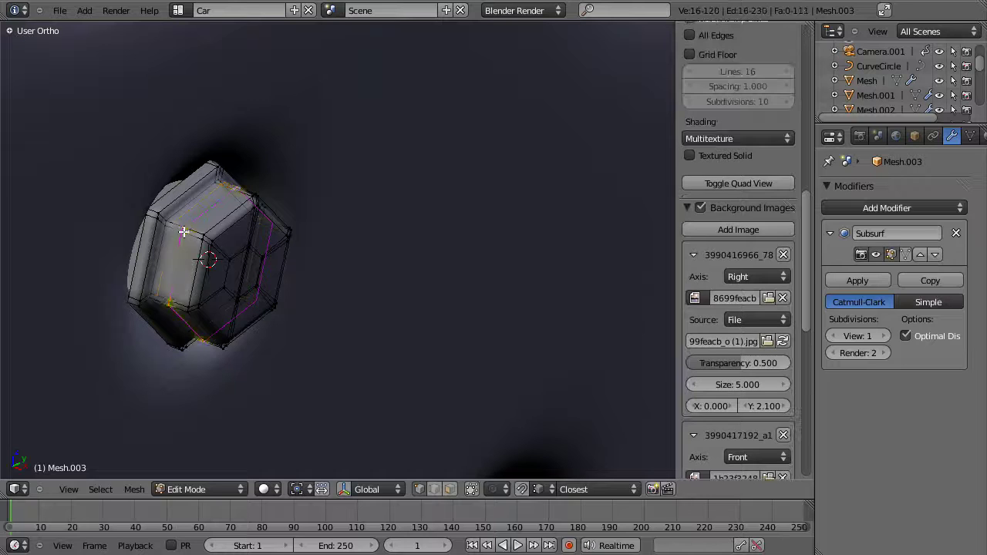
{"action": "left_click", "coordinate": [184, 232]}
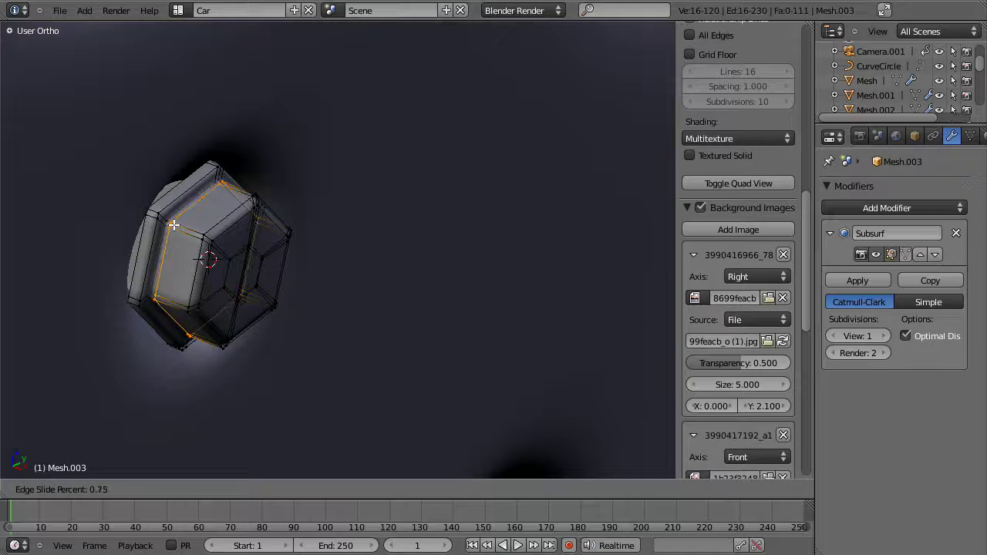
{"action": "left_click", "coordinate": [172, 224]}
{"action": "key", "text": "ctrl+r"}
{"action": "left_click", "coordinate": [211, 167]}
{"action": "left_click", "coordinate": [243, 198]}
{"action": "key", "text": "ctrl+r"}
{"action": "left_click", "coordinate": [239, 194]}
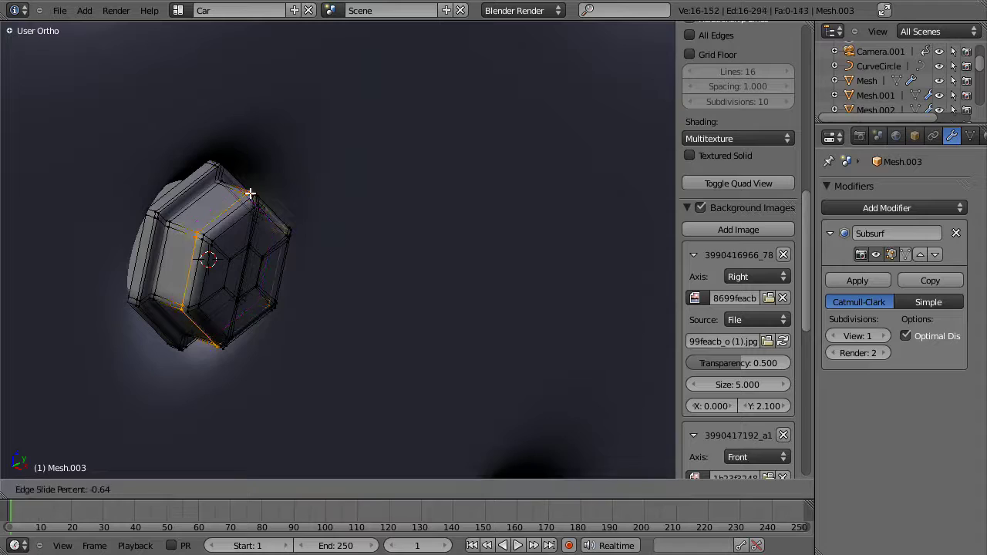
{"action": "left_click", "coordinate": [251, 194]}
{"action": "key", "text": "Tab"}
- Snap the 3D cursor to the nut object's origin at the hub centre, working in right-side wireframe view
{"action": "scroll", "coordinate": [308, 274], "scroll_direction": "down", "scroll_amount": 8}
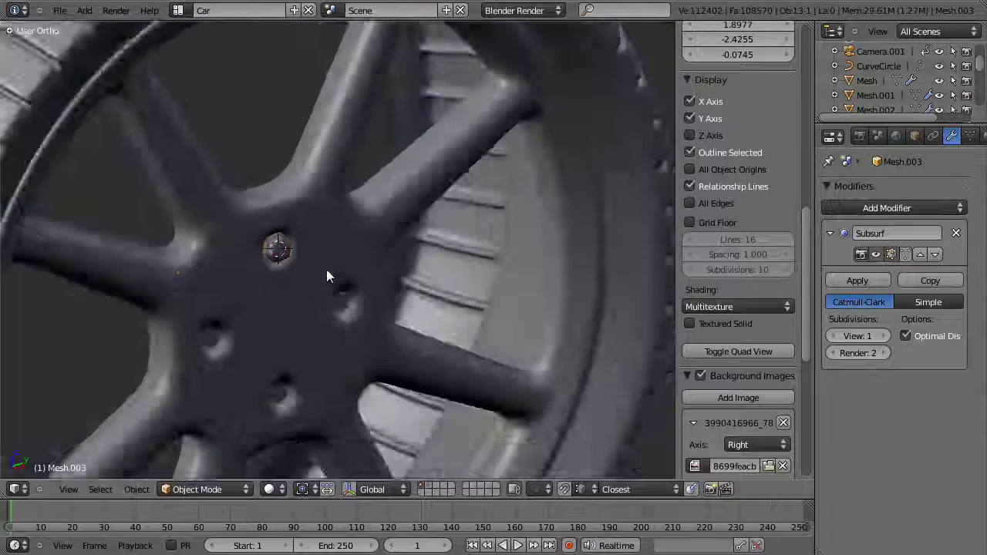
{"action": "key", "text": "KP_3"}
{"action": "key", "text": "z"}
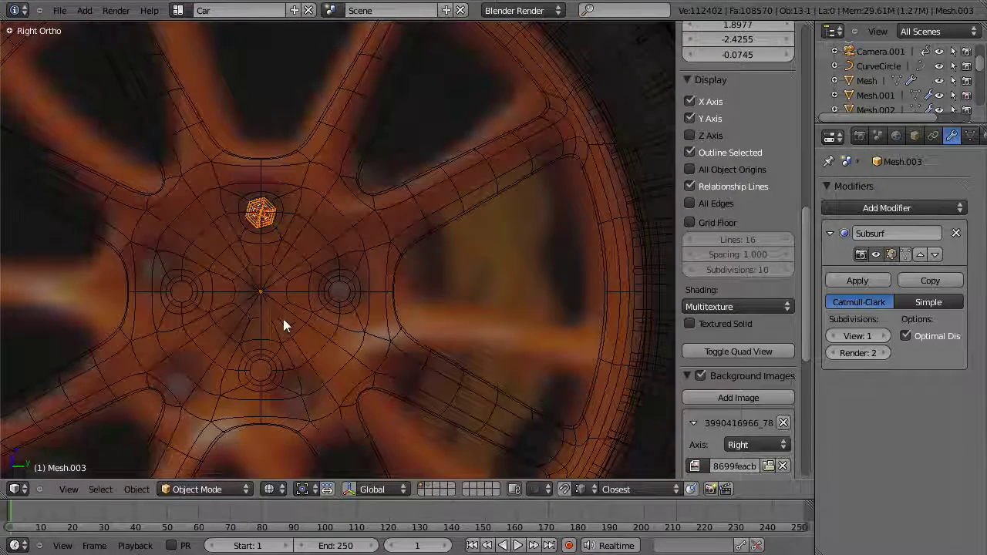
{"action": "scroll", "coordinate": [282, 327], "scroll_direction": "up", "scroll_amount": 3}
{"action": "middle_click_drag", "start_coordinate": [265, 293], "coordinate": [271, 287], "text": "shift"}
{"action": "key", "text": "Tab"}
{"action": "scroll", "coordinate": [286, 309], "scroll_direction": "down", "scroll_amount": 3}
{"action": "key", "text": "a"}
{"action": "key", "text": "a"}
{"action": "key", "text": "Tab"}
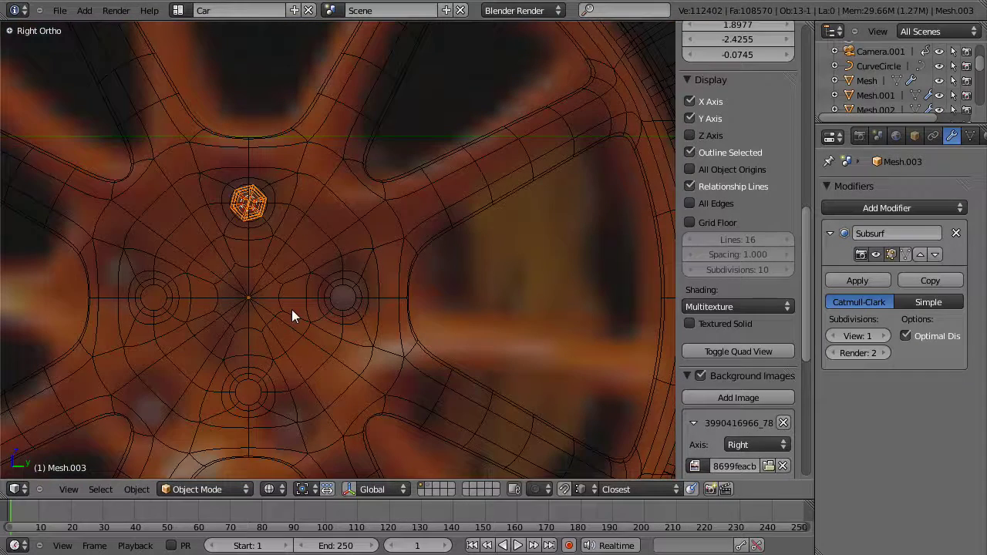
{"action": "key", "text": "shift+s"}
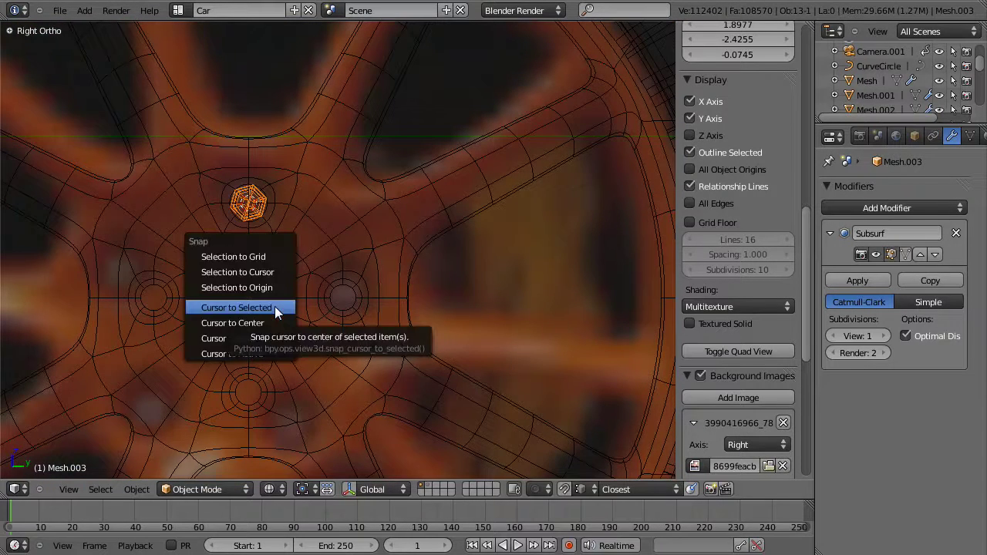
{"action": "left_click", "coordinate": [275, 306]}
- Open the nut's mesh for editing with the 3D cursor as the pivot point
{"action": "key", "text": "Tab"}
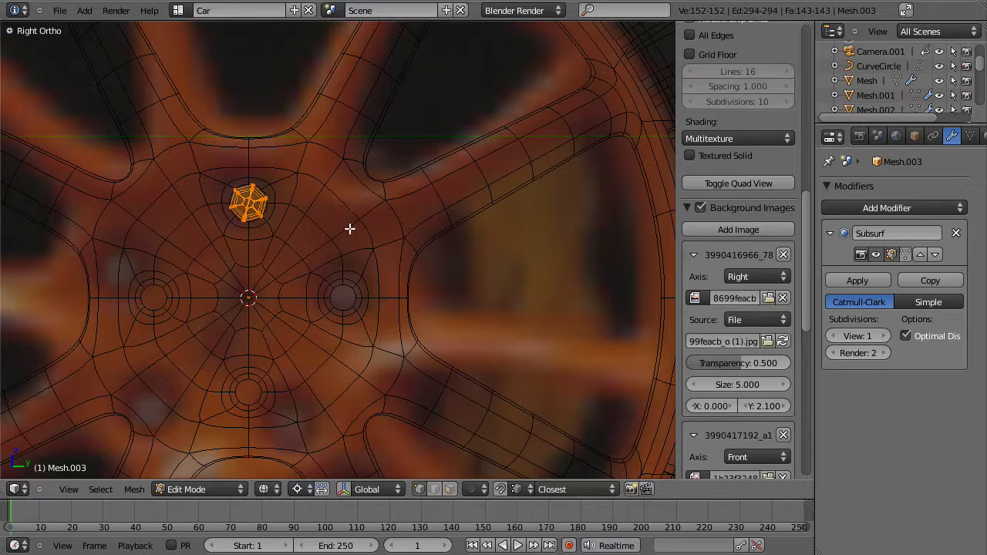
{"action": "scroll", "coordinate": [362, 250], "scroll_direction": "down", "scroll_amount": 1}
{"action": "key", "text": "z"}
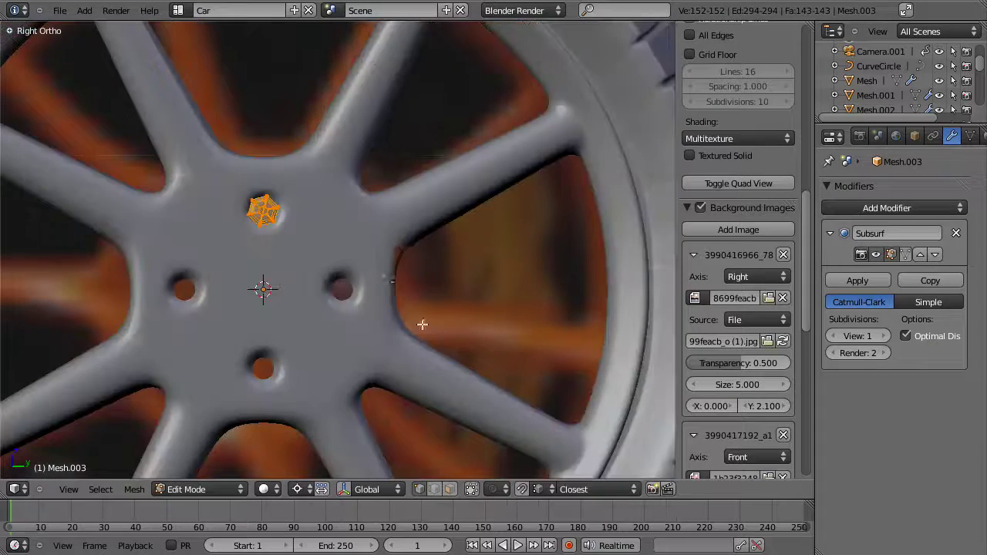
{"action": "key", "text": "z"}
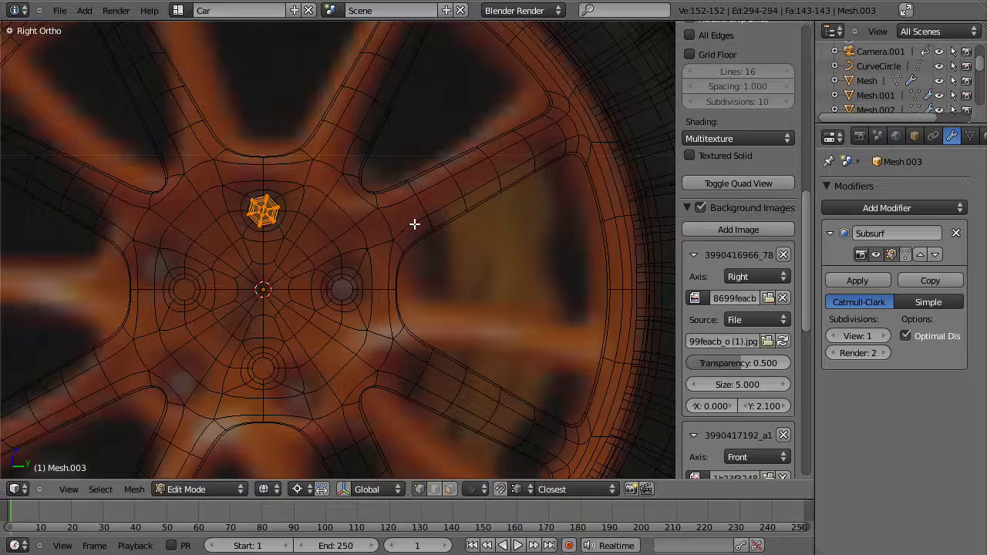
- Try to duplicate the nut and rotate the copy freehand around the hub centre
{"action": "key", "text": "shift+d"}
{"action": "key", "text": "r"}
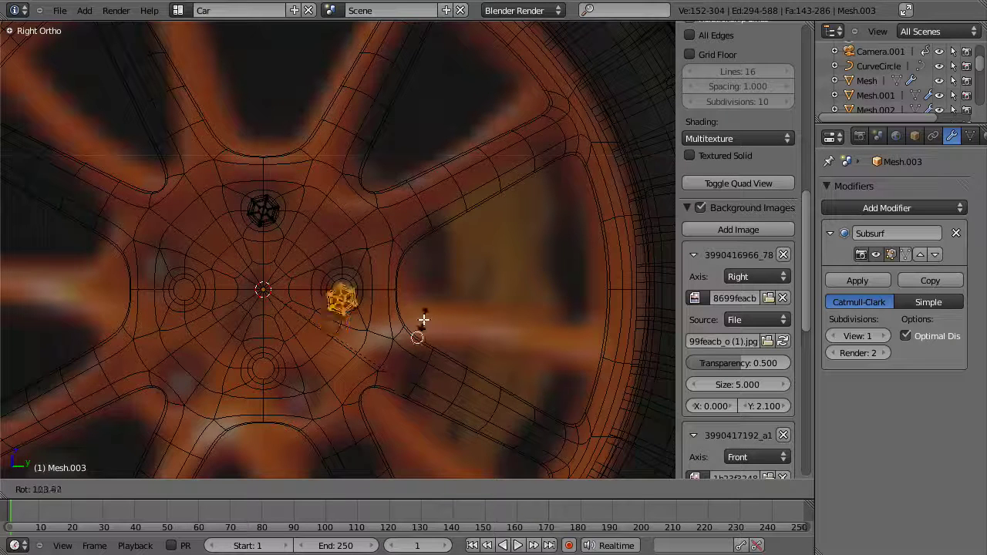
{"action": "right_click", "coordinate": [422, 321]}
{"action": "key", "text": "shift+d"}
{"action": "key", "text": "r"}
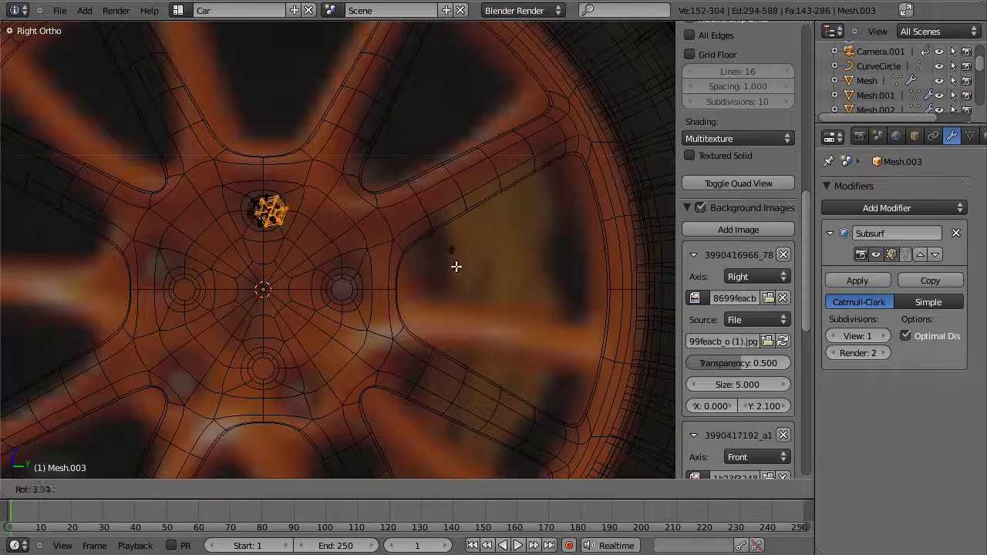
{"action": "right_click", "coordinate": [475, 324]}
- Set the snap type to Increment
{"action": "key", "text": "ctrl+Tab"}
{"action": "key", "text": "Escape"}
{"action": "key", "text": "shift+ctrl+Tab"}
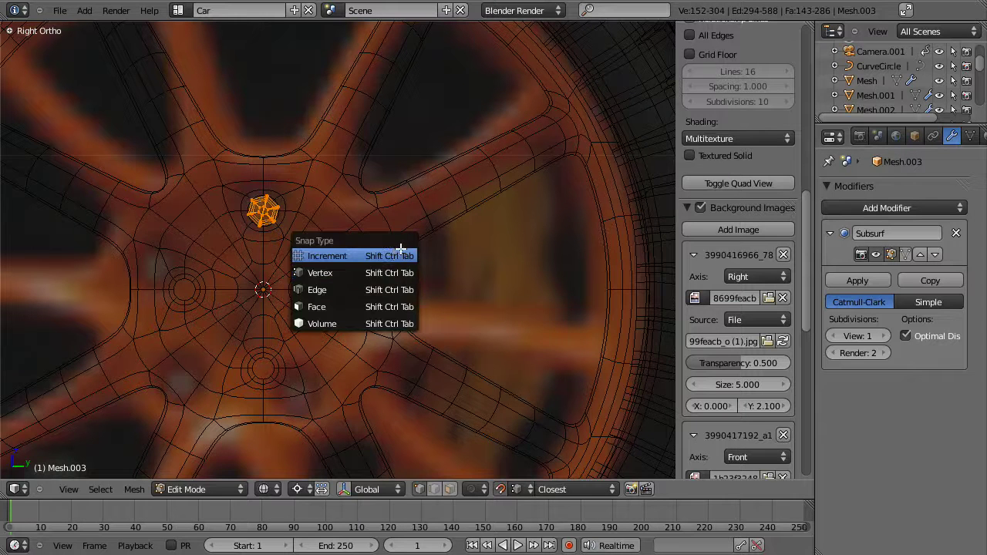
{"action": "left_click", "coordinate": [401, 249]}
- Duplicate the nut and rotate the copy 90° around the hub centre into the left bolt hole
{"action": "key", "text": "shift+d"}
{"action": "right_click", "coordinate": [383, 397]}
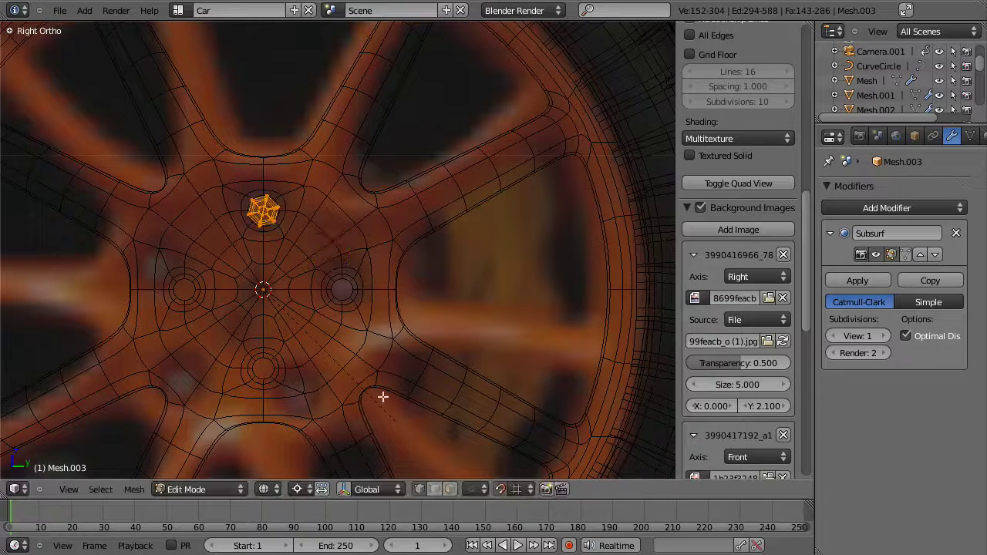
{"action": "key", "text": "shift+d"}
{"action": "key", "text": "r"}
{"action": "key", "text": "y"}
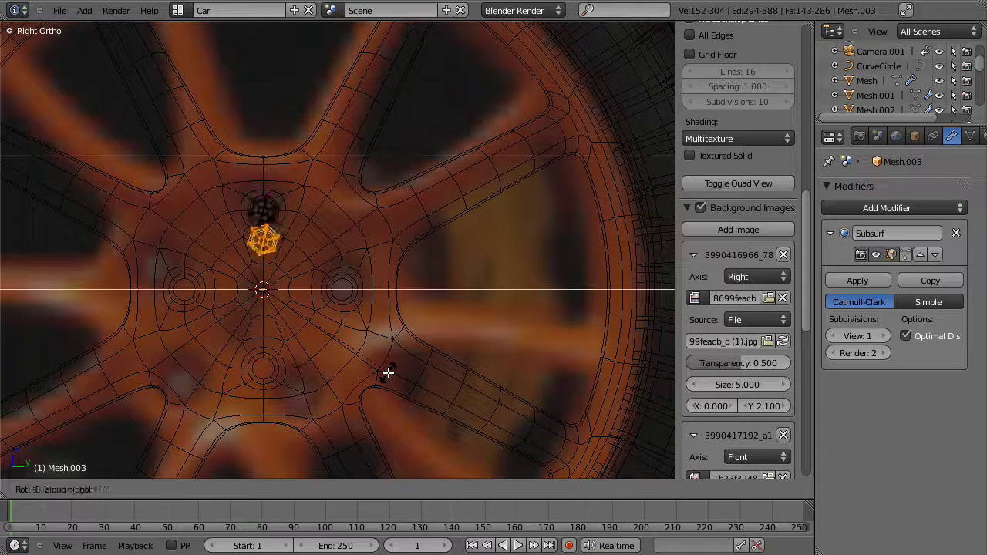
{"action": "right_click", "coordinate": [389, 373]}
{"action": "type", "text": "ry"}
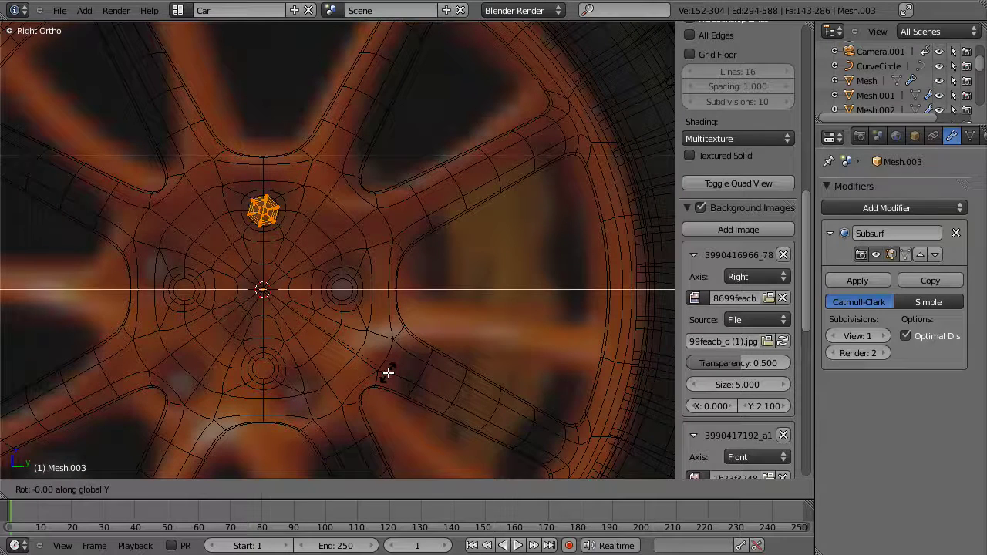
{"action": "type", "text": "90"}
{"action": "key", "text": "Return"}
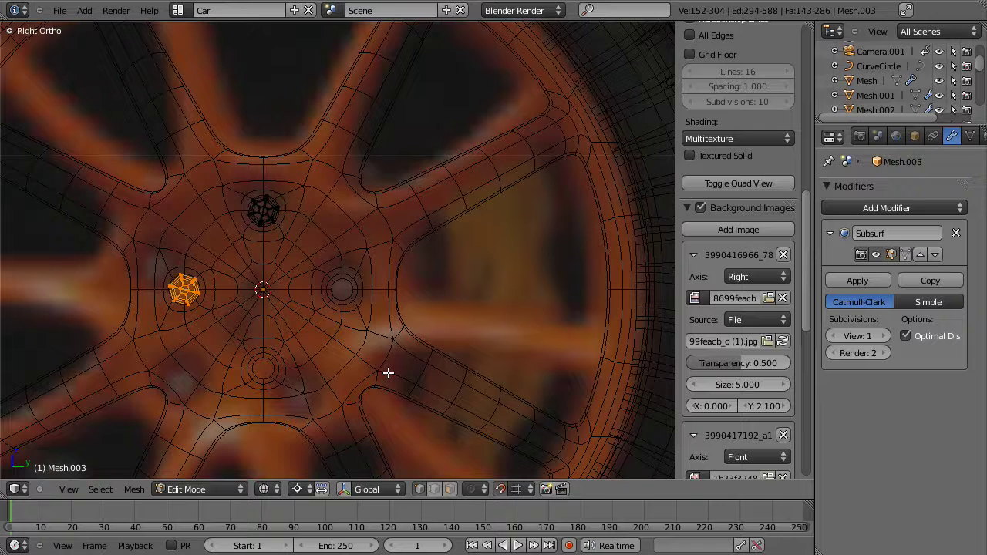
- Duplicate the nut twice more, rotating each copy 90° further about the X axis to fill the lower and right bolt holes
{"action": "key", "text": "shift+d"}
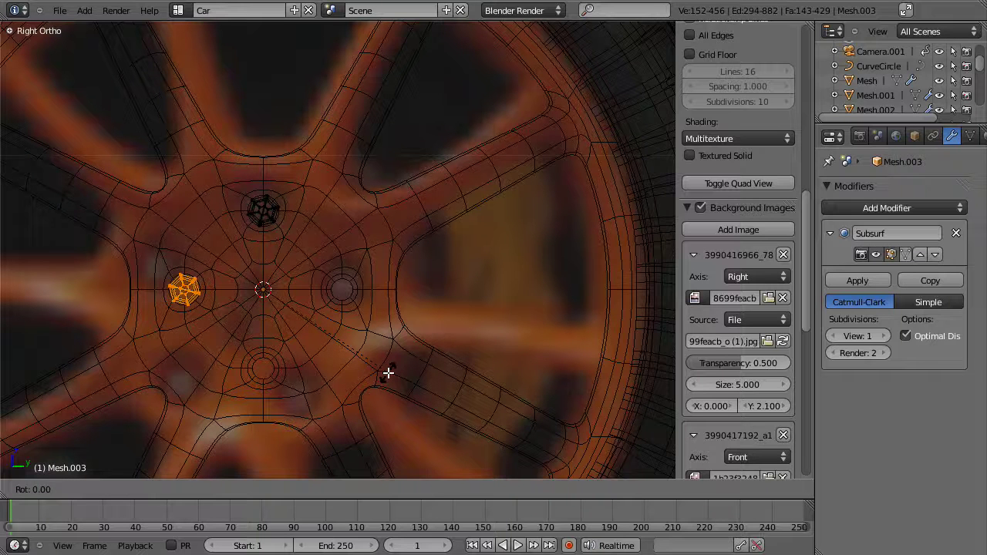
{"action": "type", "text": "0"}
{"action": "key", "text": "Return"}
{"action": "type", "text": "r90"}
{"action": "key", "text": "Return"}
{"action": "key", "text": "shift+d"}
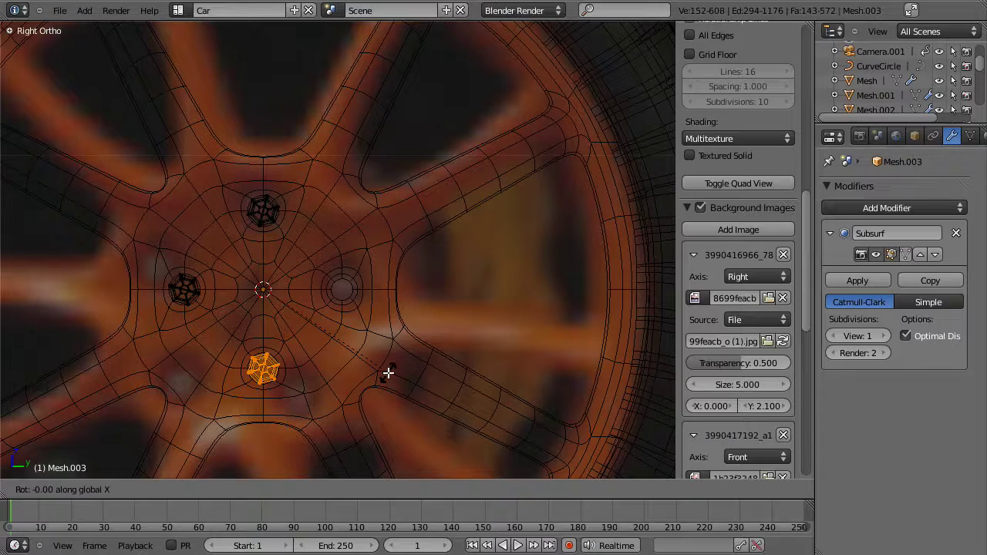
{"action": "type", "text": "90"}
{"action": "key", "text": "Return"}
{"action": "key", "text": "z"}
{"action": "middle_click_drag", "start_coordinate": [242, 307], "coordinate": [320, 327]}
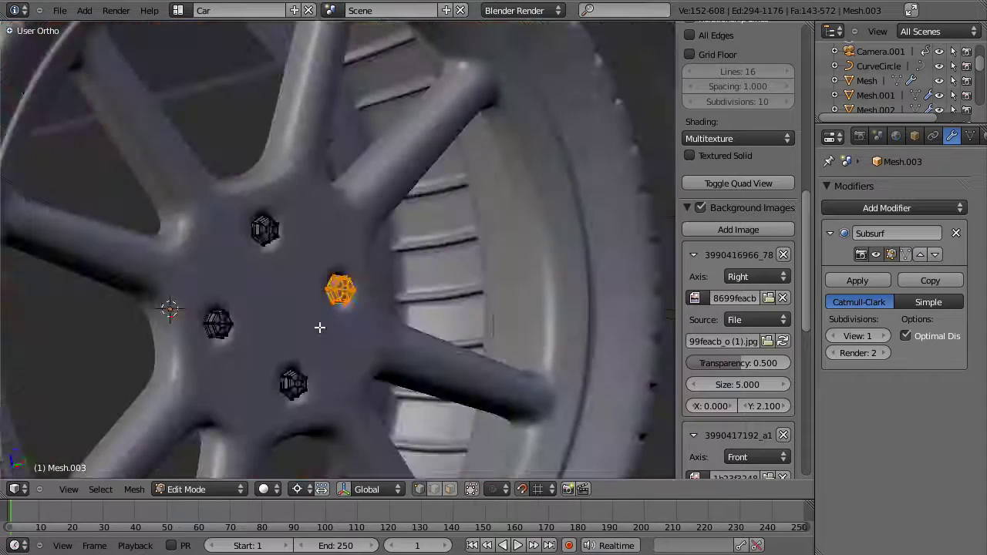
{"action": "key", "text": "Tab"}
- Open the rim mesh for editing and select the edge loop bordering the opening between the two upper spokes
{"action": "scroll", "coordinate": [487, 225], "scroll_direction": "down", "scroll_amount": 10}
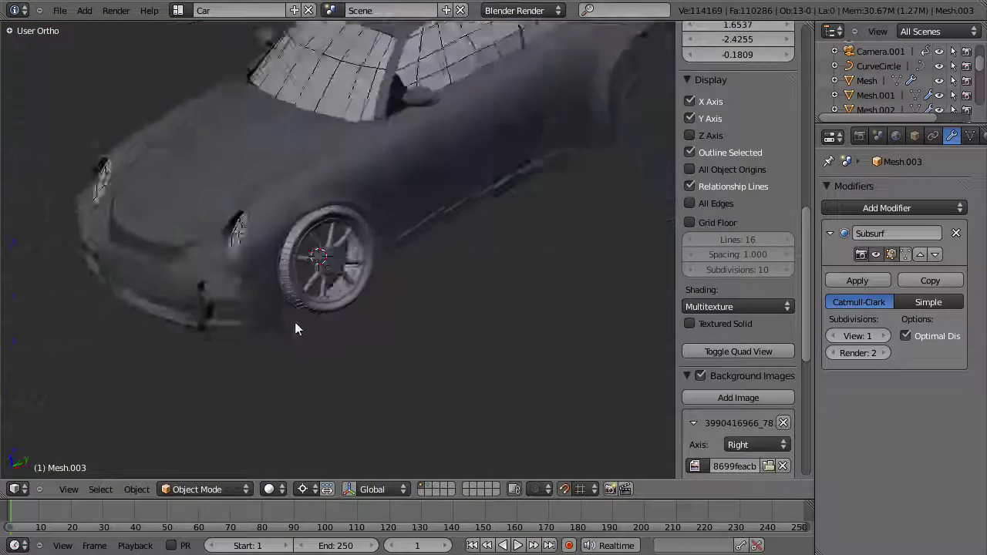
{"action": "scroll", "coordinate": [405, 262], "scroll_direction": "up", "scroll_amount": 7}
{"action": "right_click", "coordinate": [392, 236]}
{"action": "key", "text": "Tab"}
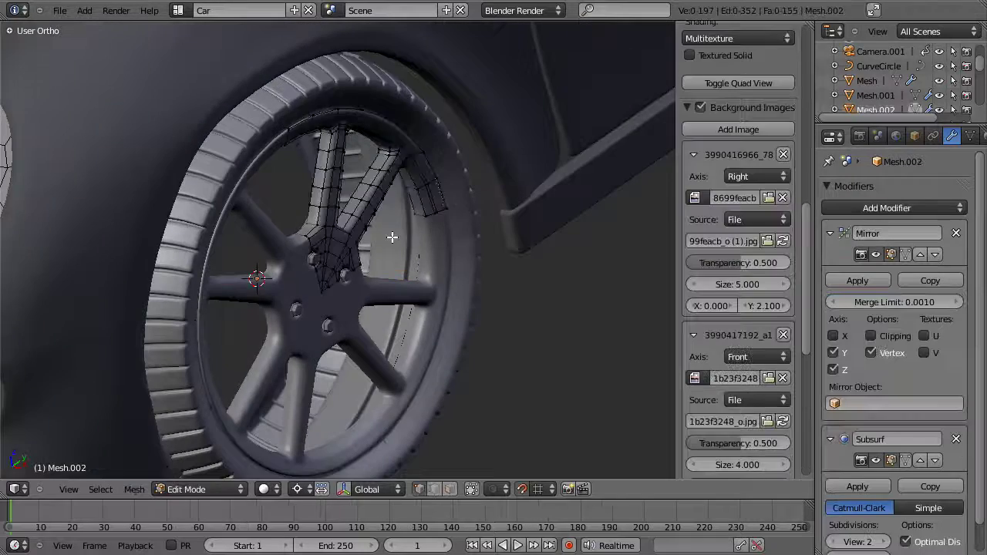
{"action": "scroll", "coordinate": [402, 145], "scroll_direction": "up", "scroll_amount": 4}
{"action": "right_click", "coordinate": [379, 99], "text": "alt"}
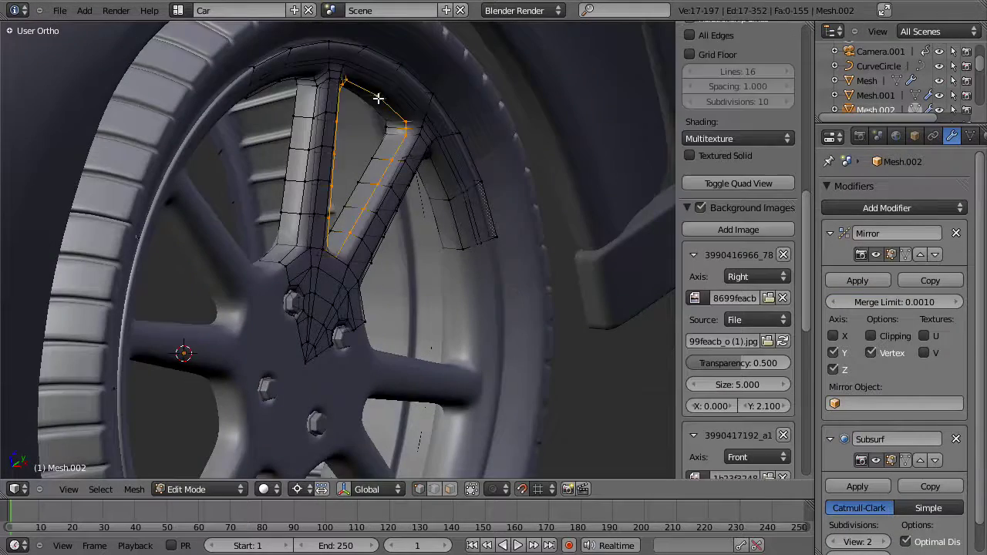
- Join the two rear rim vertices behind the outer end of one upper spoke with a new edge
{"action": "key", "text": "z"}
{"action": "key", "text": "z"}
{"action": "mouse_move", "coordinate": [409, 216]}
{"action": "middle_mouse_down"}
{"action": "mouse_move", "coordinate": [406, 227]}
{"action": "mouse_move", "coordinate": [390, 177]}
{"action": "mouse_move", "coordinate": [319, 216]}
{"action": "mouse_move", "coordinate": [315, 281]}
{"action": "mouse_move", "coordinate": [362, 300]}
{"action": "mouse_move", "coordinate": [324, 202]}
{"action": "middle_mouse_up"}
{"action": "scroll", "coordinate": [320, 216], "scroll_direction": "up", "scroll_amount": 4}
{"action": "key", "text": "z"}
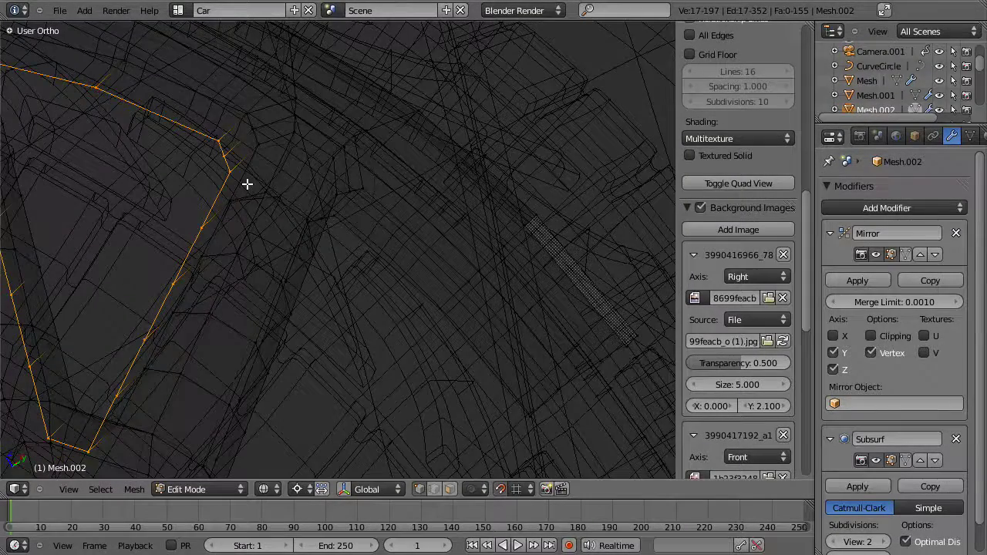
{"action": "key", "text": "z"}
{"action": "mouse_move", "coordinate": [240, 187]}
{"action": "middle_mouse_down"}
{"action": "mouse_move", "coordinate": [399, 225]}
{"action": "mouse_move", "coordinate": [417, 162]}
{"action": "mouse_move", "coordinate": [326, 302]}
{"action": "mouse_move", "coordinate": [306, 165]}
{"action": "middle_mouse_up"}
{"action": "scroll", "coordinate": [307, 164], "scroll_direction": "up", "scroll_amount": 12}
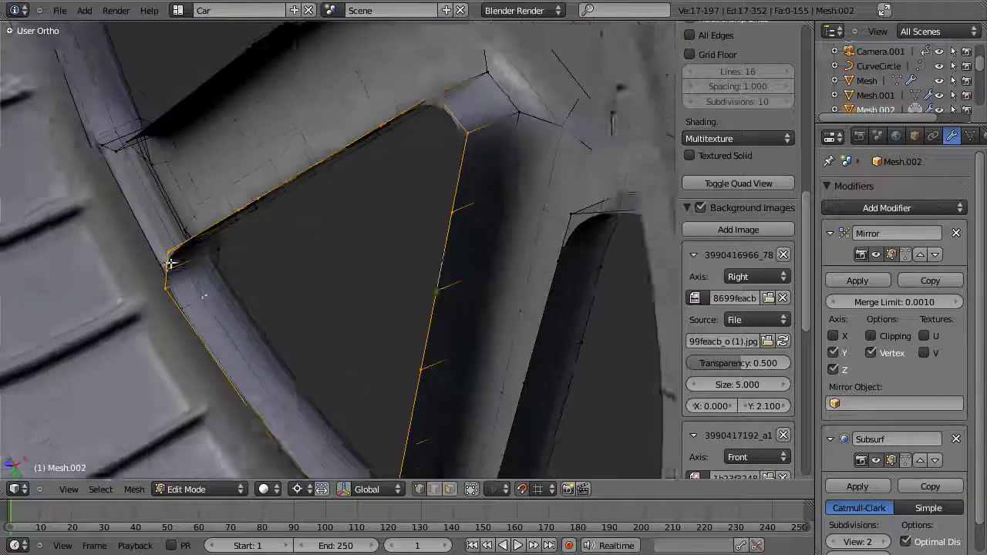
{"action": "middle_click_drag", "start_coordinate": [169, 264], "coordinate": [285, 342]}
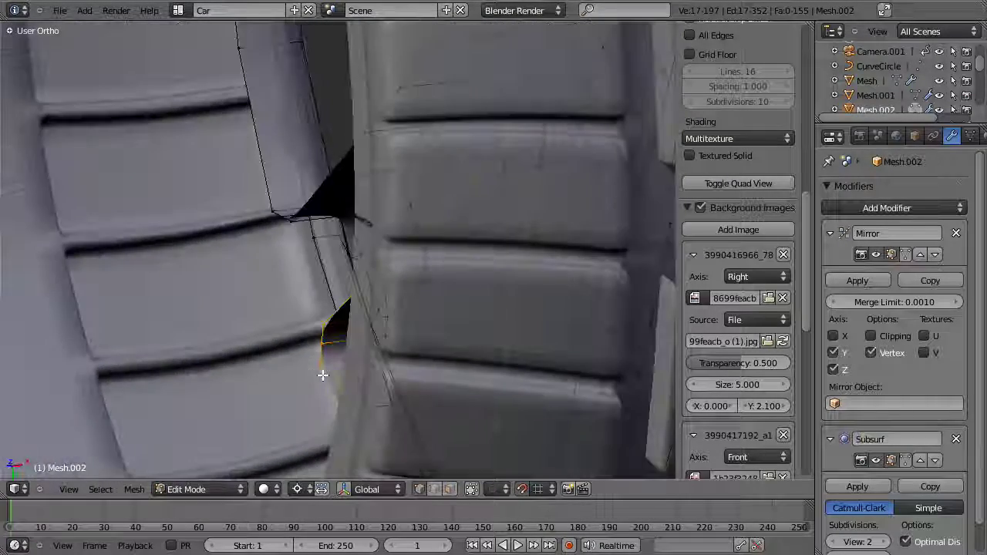
{"action": "middle_click_drag", "start_coordinate": [322, 375], "coordinate": [298, 375]}
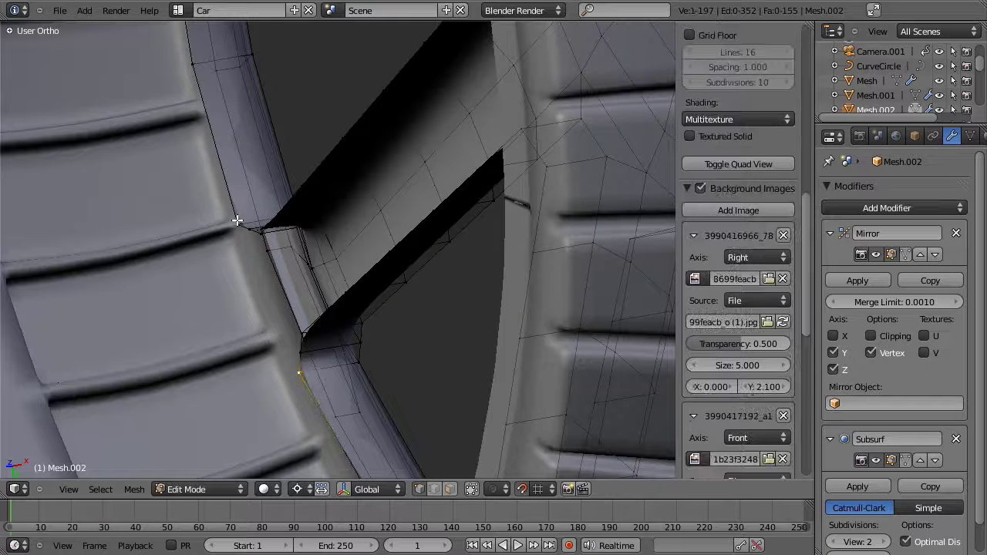
{"action": "key", "text": "f"}
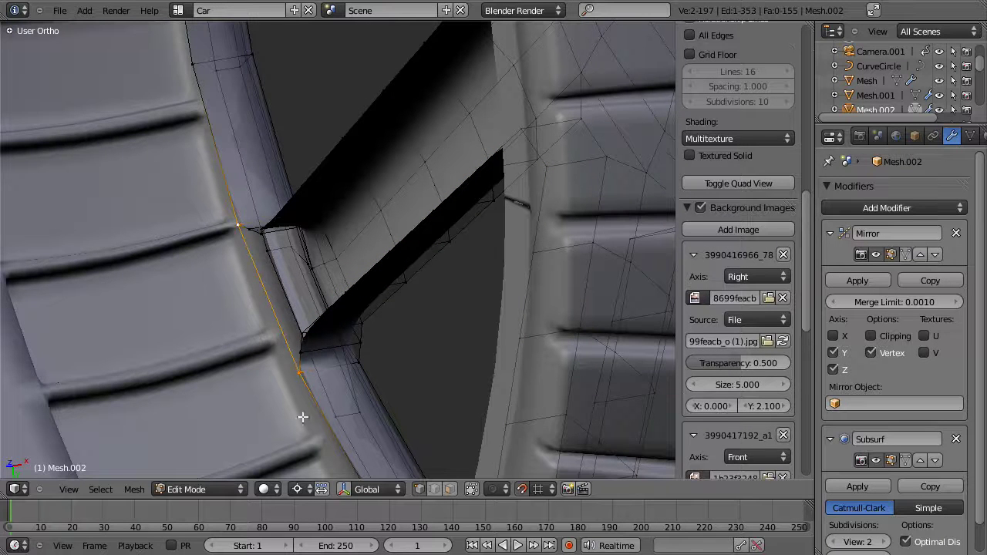
- Bridge the gap behind the other upper spoke's outer end with an edge between its two rear rim vertices
{"action": "right_click", "coordinate": [314, 419], "text": "alt"}
{"action": "scroll", "coordinate": [291, 311], "scroll_direction": "down", "scroll_amount": 4}
{"action": "middle_click_drag", "start_coordinate": [288, 165], "coordinate": [293, 192], "text": "shift"}
{"action": "key", "text": "a"}
{"action": "right_click", "coordinate": [281, 227], "text": "alt"}
{"action": "scroll", "coordinate": [281, 227], "scroll_direction": "down", "scroll_amount": 4}
{"action": "middle_click_drag", "start_coordinate": [281, 227], "coordinate": [376, 284]}
{"action": "scroll", "coordinate": [349, 405], "scroll_direction": "up", "scroll_amount": 3}
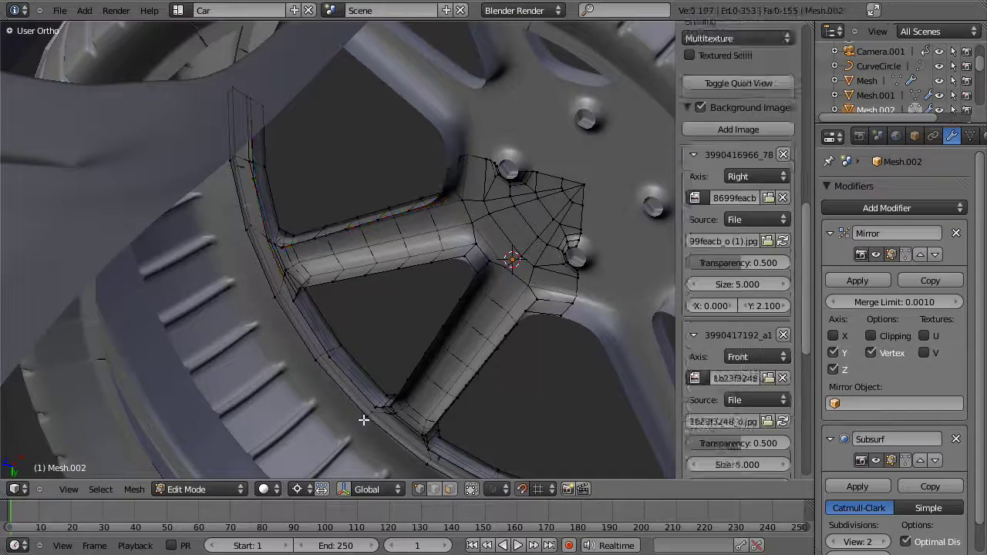
{"action": "middle_click_drag", "start_coordinate": [423, 422], "coordinate": [367, 391]}
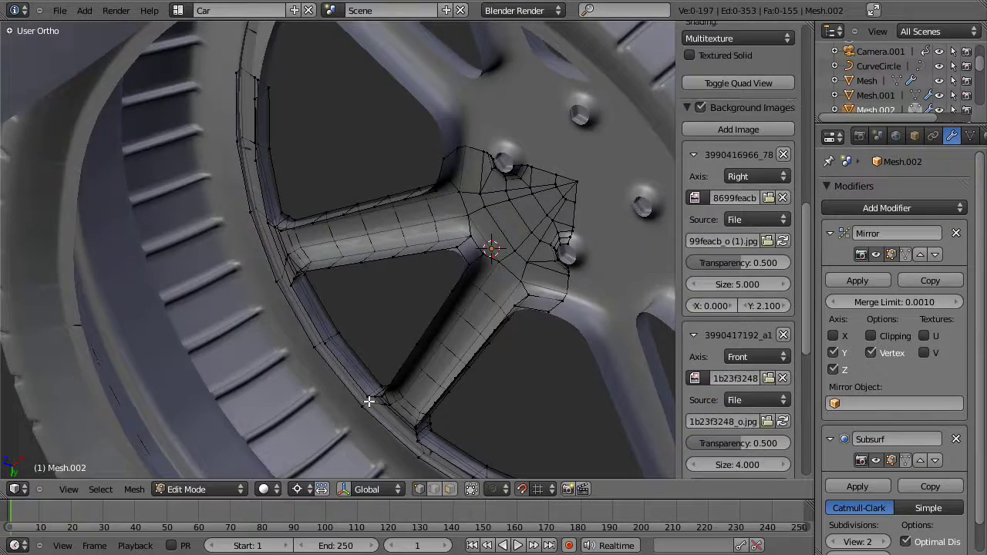
{"action": "right_click", "coordinate": [369, 401]}
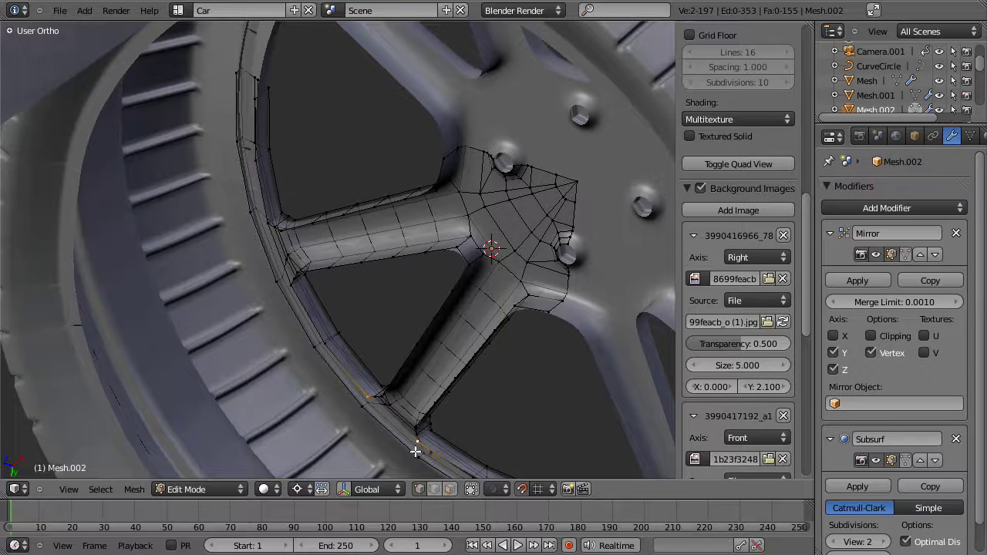
{"action": "key", "text": "f"}
- Select the continuous arc of rear inner rim edges running behind both upper spokes
{"action": "right_click", "coordinate": [336, 358], "text": "alt"}
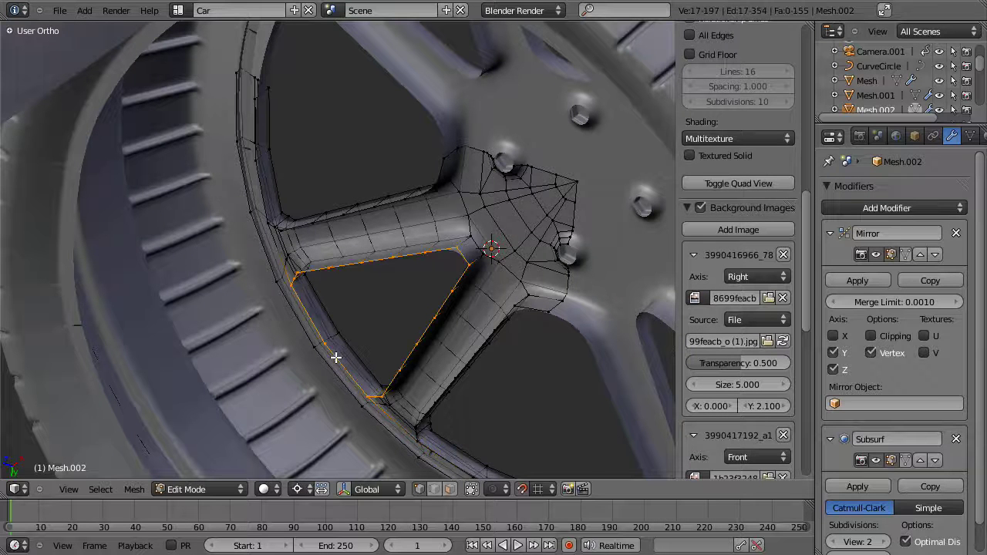
{"action": "middle_click_drag", "start_coordinate": [377, 364], "coordinate": [304, 218], "text": "shift"}
{"action": "right_click", "coordinate": [445, 350], "text": "alt+shift"}
{"action": "key", "text": "KP_3"}
{"action": "key", "text": "z"}
{"action": "scroll", "coordinate": [386, 212], "scroll_direction": "down", "scroll_amount": 2}
{"action": "middle_click_drag", "start_coordinate": [398, 216], "coordinate": [416, 277], "text": "shift"}
{"action": "scroll", "coordinate": [355, 201], "scroll_direction": "down", "scroll_amount": 4}
{"action": "mouse_move", "coordinate": [334, 171]}
{"action": "middle_mouse_down"}
{"action": "mouse_move", "coordinate": [335, 199]}
{"action": "mouse_move", "coordinate": [317, 218]}
{"action": "mouse_move", "coordinate": [225, 279]}
{"action": "mouse_move", "coordinate": [370, 282]}
{"action": "mouse_move", "coordinate": [412, 249]}
{"action": "mouse_move", "coordinate": [424, 287]}
{"action": "middle_mouse_up"}
{"action": "key", "text": "Escape"}
{"action": "key", "text": "z"}
{"action": "middle_click_drag", "start_coordinate": [334, 290], "coordinate": [419, 257]}
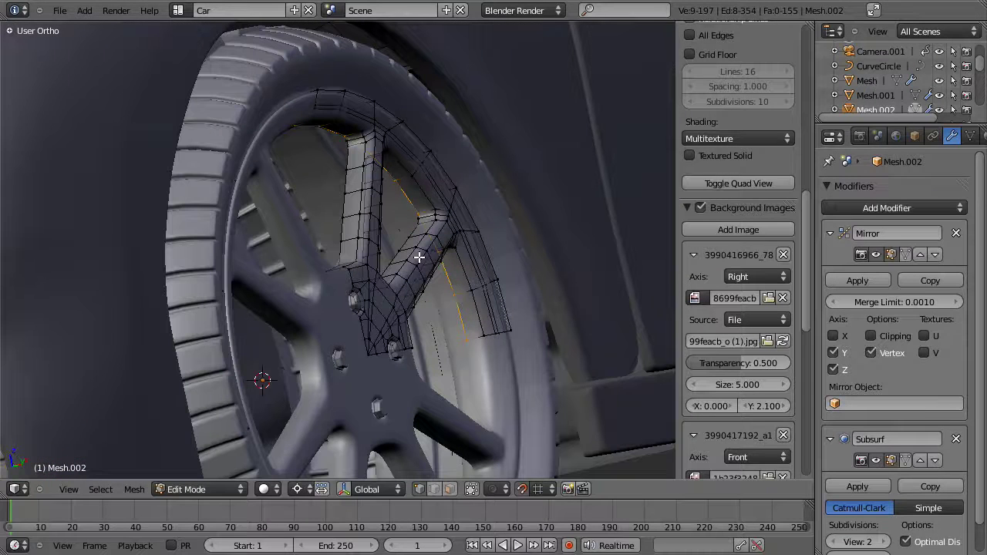
- Extrude the selected rim edges along the X axis towards the inside of the wheel
{"action": "key", "text": "alt+e"}
{"action": "left_click", "coordinate": [501, 237]}
{"action": "key", "text": "x"}
{"action": "right_click", "coordinate": [490, 237]}
{"action": "key", "text": "g"}
{"action": "key", "text": "y"}
{"action": "right_click", "coordinate": [467, 243]}
{"action": "key", "text": "g"}
{"action": "key", "text": "x"}
{"action": "right_click", "coordinate": [453, 245]}
{"action": "key", "text": "g"}
{"action": "key", "text": "x"}
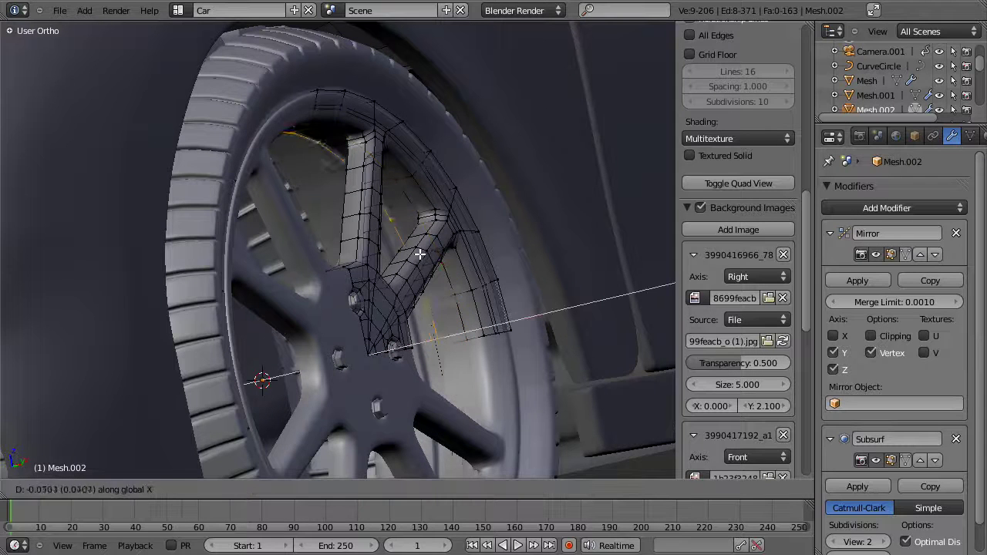
{"action": "left_click", "coordinate": [386, 265]}
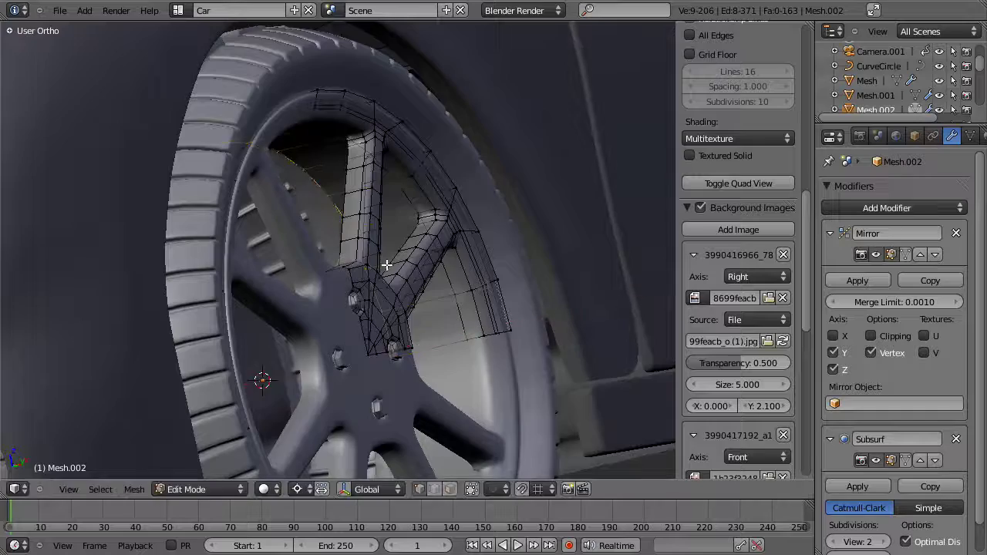
- Adjust the depth of the extruded rim edge along X from the front view
{"action": "key", "text": "KP_1"}
{"action": "key", "text": "z"}
{"action": "key", "text": "g"}
{"action": "key", "text": "x"}
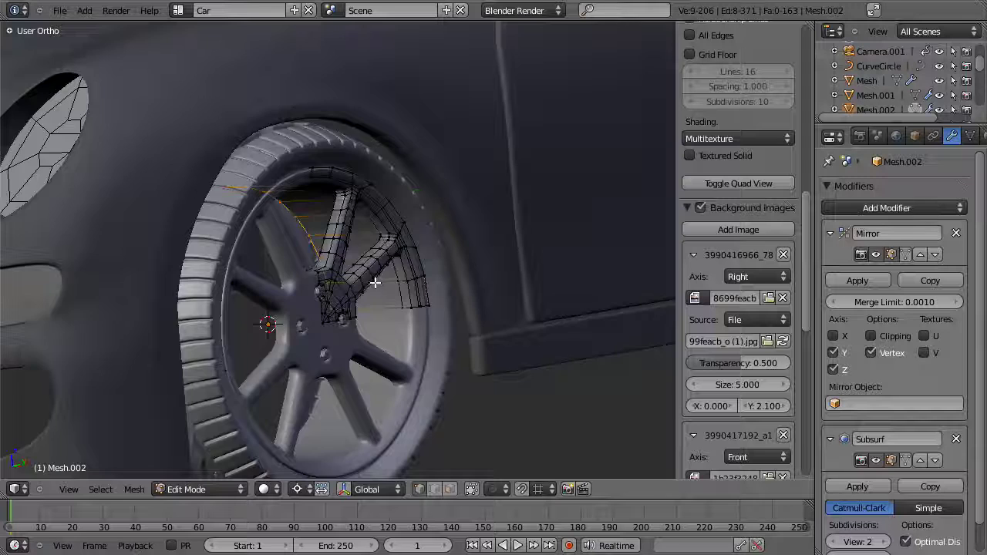
- Add two evenly spaced loop cuts around the extruded rim band and scale their spacing along X
{"action": "scroll", "coordinate": [384, 283], "scroll_direction": "up", "scroll_amount": 5}
{"action": "middle_click_drag", "start_coordinate": [384, 283], "coordinate": [404, 229]}
{"action": "key", "text": "ctrl+r"}
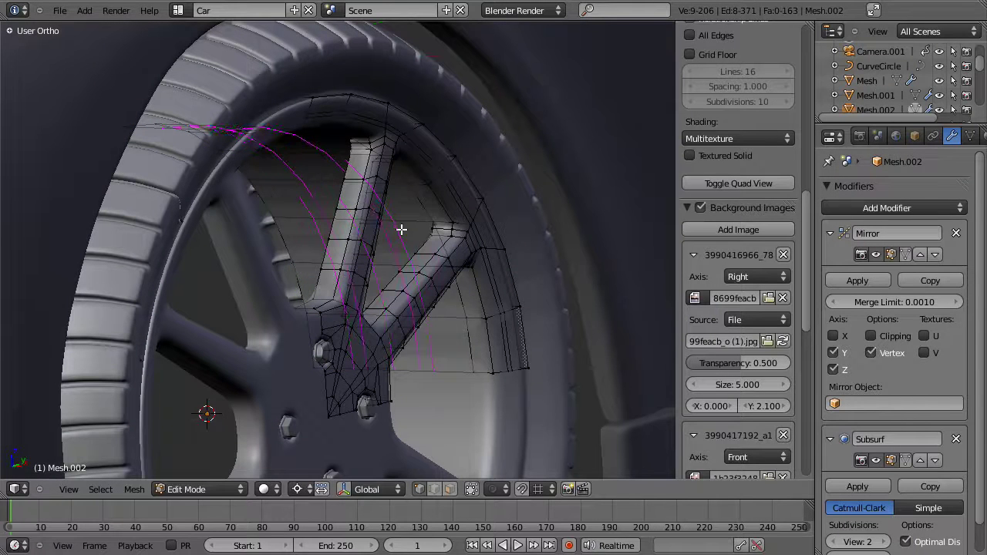
{"action": "left_click", "coordinate": [402, 229]}
{"action": "right_click", "coordinate": [409, 238]}
{"action": "key", "text": "s"}
{"action": "key", "text": "x"}
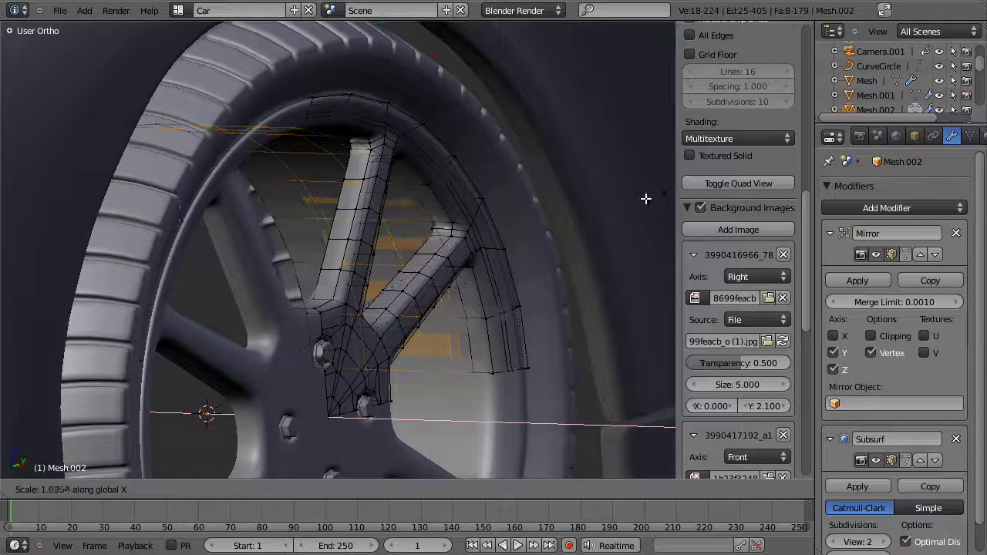
{"action": "left_click", "coordinate": [601, 203]}
- Try scaling the two new rim loops inward with the X axis locked
{"action": "middle_click_drag", "start_coordinate": [513, 179], "coordinate": [505, 228]}
{"action": "key", "text": "s"}
{"action": "key", "text": "x"}
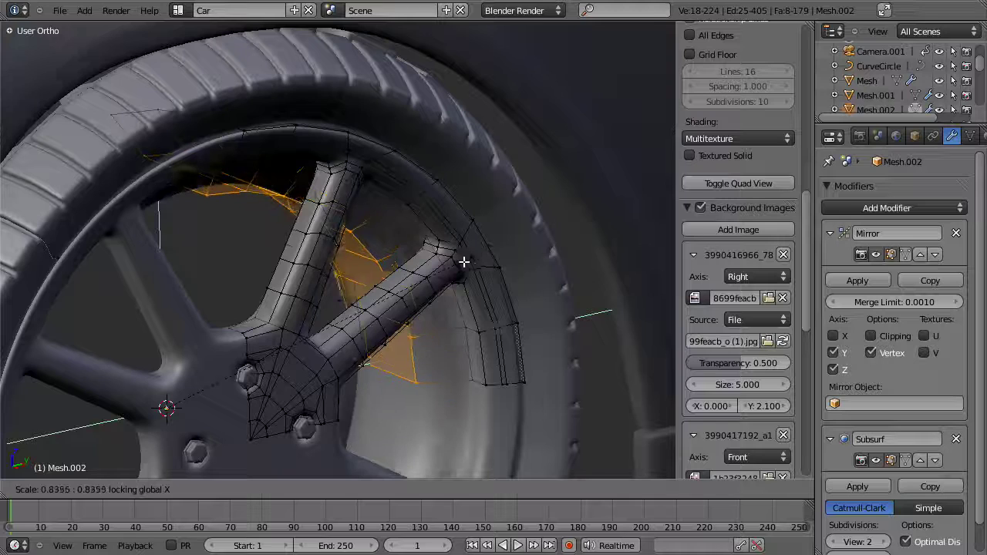
{"action": "left_click", "coordinate": [490, 239]}
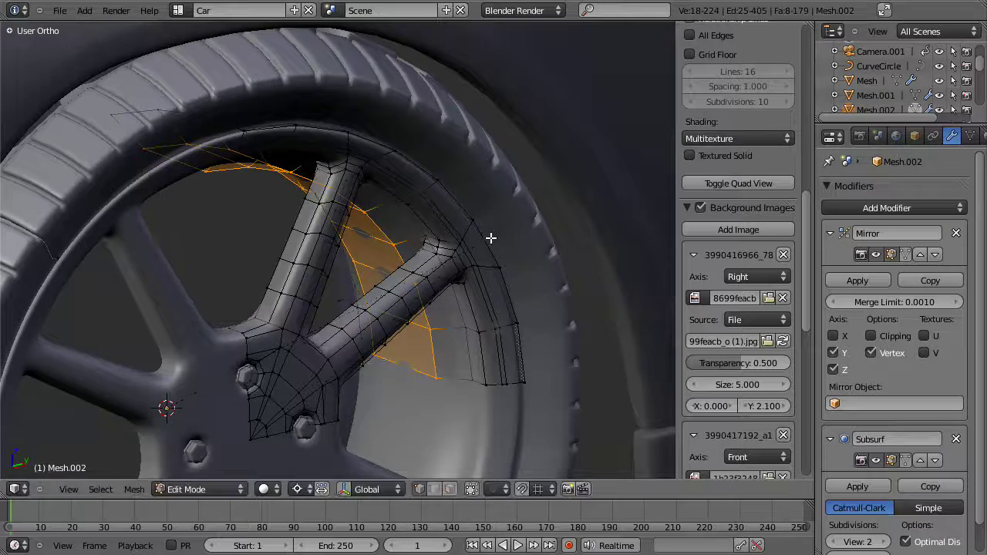
{"action": "key", "text": "KP_3"}
{"action": "scroll", "coordinate": [481, 280], "scroll_direction": "down", "scroll_amount": 3}
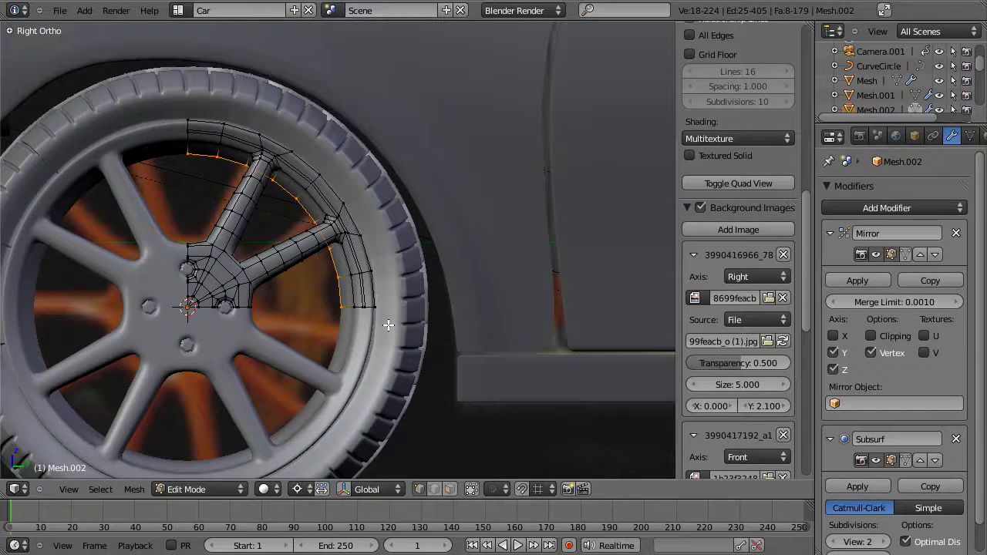
{"action": "key", "text": "ctrl+z"}
- Leave mesh editing and examine the wheel on the car from the side, in perspective and through the camera
{"action": "middle_click_drag", "start_coordinate": [388, 326], "coordinate": [397, 307]}
{"action": "key", "text": "Tab"}
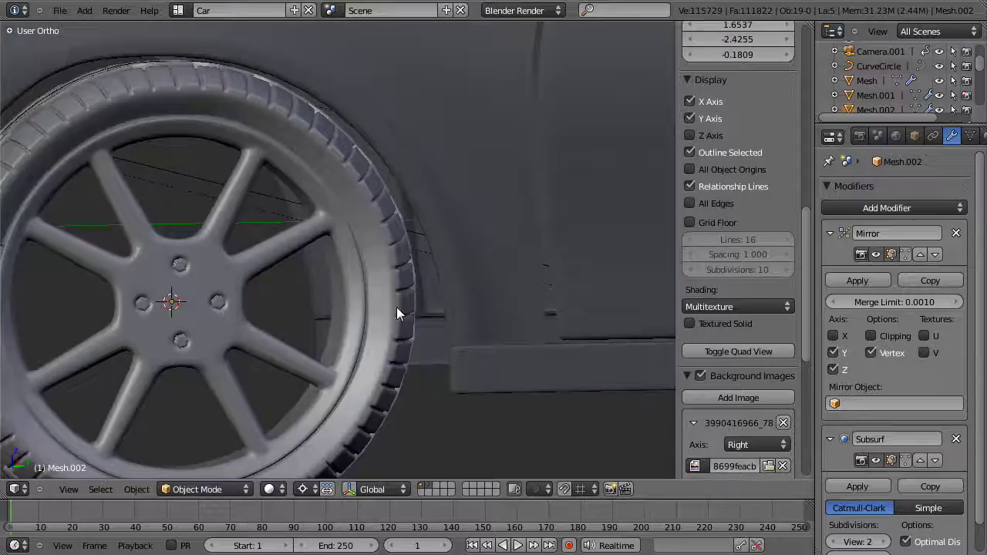
{"action": "key", "text": "KP_3"}
{"action": "scroll", "coordinate": [397, 307], "scroll_direction": "down", "scroll_amount": 2}
{"action": "scroll", "coordinate": [394, 306], "scroll_direction": "up", "scroll_amount": 2}
{"action": "middle_click_drag", "start_coordinate": [312, 256], "coordinate": [381, 275]}
{"action": "scroll", "coordinate": [331, 240], "scroll_direction": "down", "scroll_amount": 3}
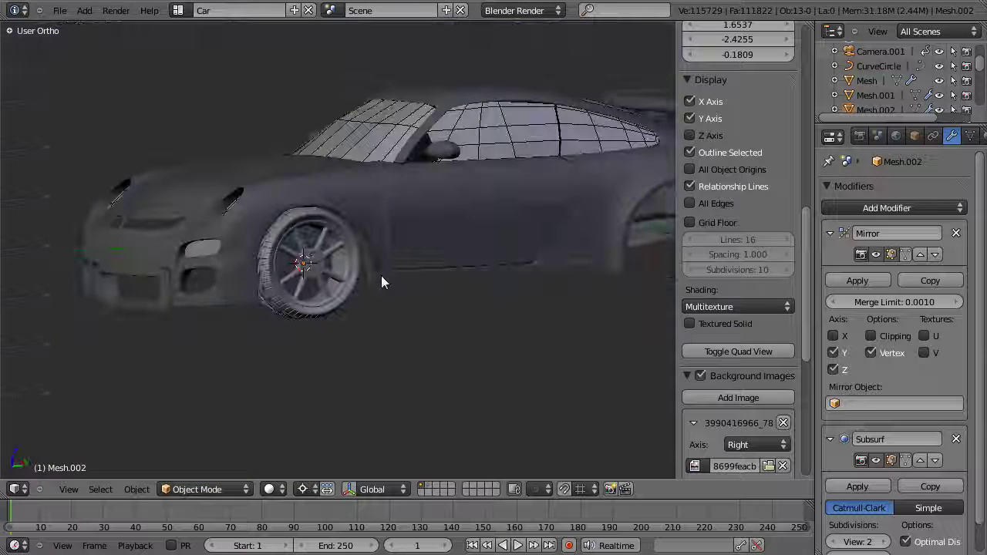
{"action": "key", "text": "KP_0"}
{"action": "scroll", "coordinate": [456, 284], "scroll_direction": "up", "scroll_amount": 3}
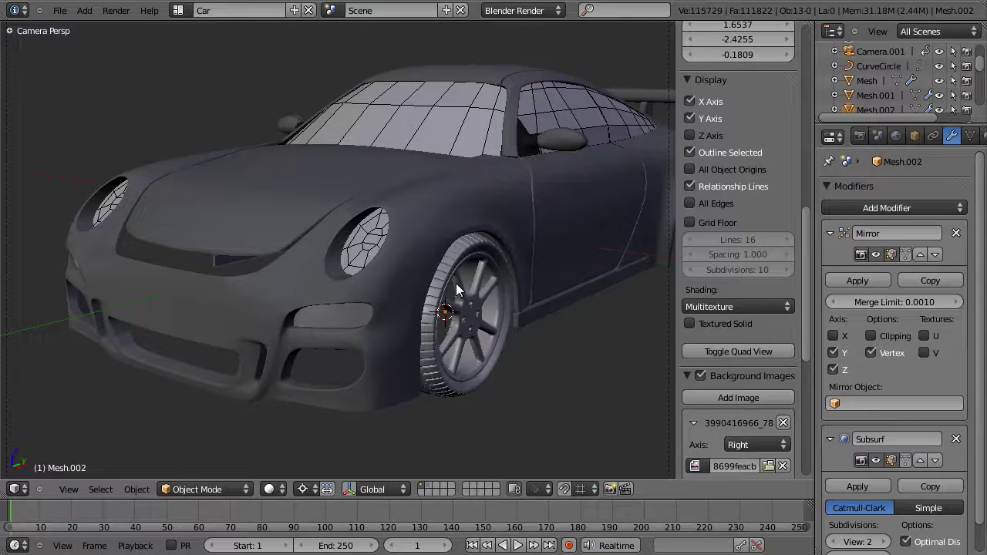
{"action": "key", "text": "KP_3"}
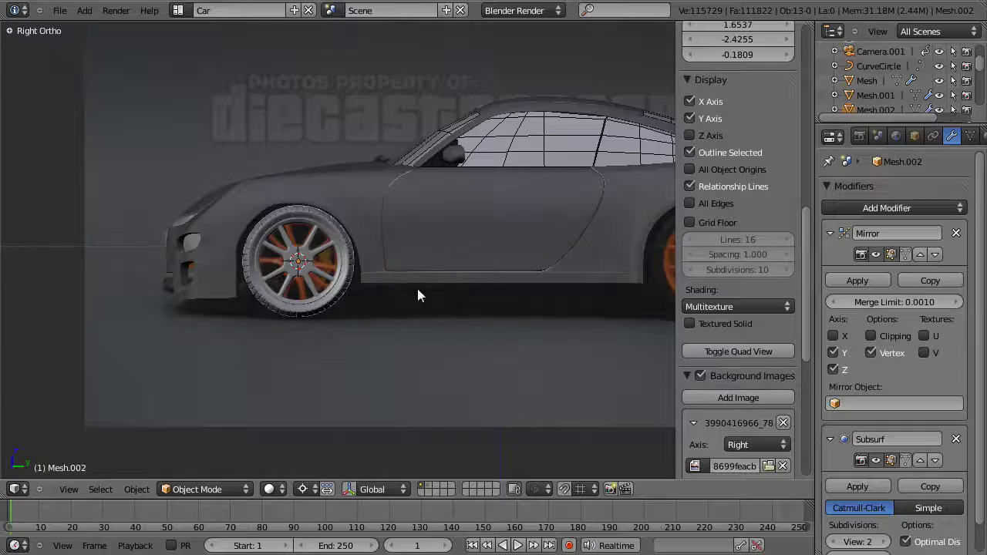
- Select the rim and open its mesh for editing with the hub in view
{"action": "scroll", "coordinate": [419, 294], "scroll_direction": "up", "scroll_amount": 4}
{"action": "middle_click_drag", "start_coordinate": [254, 319], "coordinate": [324, 306], "text": "shift"}
{"action": "scroll", "coordinate": [325, 300], "scroll_direction": "up", "scroll_amount": 3}
{"action": "key", "text": "z"}
{"action": "right_click", "coordinate": [298, 211]}
{"action": "key", "text": "z"}
{"action": "mouse_move", "coordinate": [299, 210]}
{"action": "middle_mouse_down"}
{"action": "mouse_move", "coordinate": [348, 315]}
{"action": "mouse_move", "coordinate": [399, 302]}
{"action": "mouse_move", "coordinate": [331, 229]}
{"action": "mouse_move", "coordinate": [336, 207]}
{"action": "mouse_move", "coordinate": [427, 300]}
{"action": "mouse_move", "coordinate": [452, 301]}
{"action": "middle_mouse_up"}
{"action": "key", "text": "Tab"}
- Move the hub face at the base of the right upper spoke about 0.0095 along X, and add the other spoke's base vertices to the selection
{"action": "scroll", "coordinate": [387, 307], "scroll_direction": "up", "scroll_amount": 3}
{"action": "right_click", "coordinate": [309, 215]}
{"action": "right_click", "coordinate": [329, 196], "text": "shift"}
{"action": "right_click", "coordinate": [343, 223], "text": "shift"}
{"action": "right_click", "coordinate": [325, 231], "text": "shift"}
{"action": "key", "text": "g"}
{"action": "key", "text": "x"}
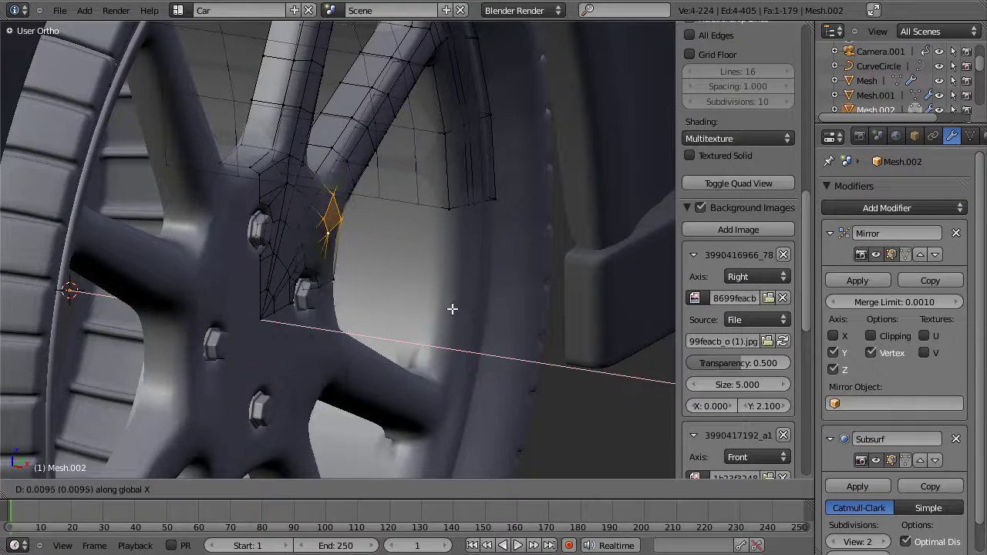
{"action": "left_click", "coordinate": [452, 308]}
{"action": "right_click", "coordinate": [296, 160], "text": "shift"}
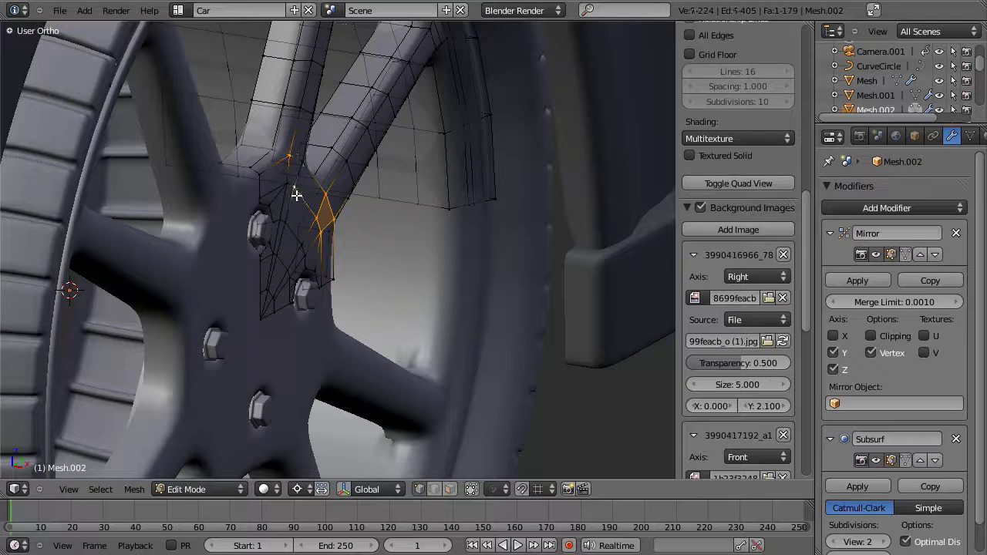
{"action": "key", "text": "f"}
{"action": "middle_click_drag", "start_coordinate": [301, 166], "coordinate": [365, 224]}
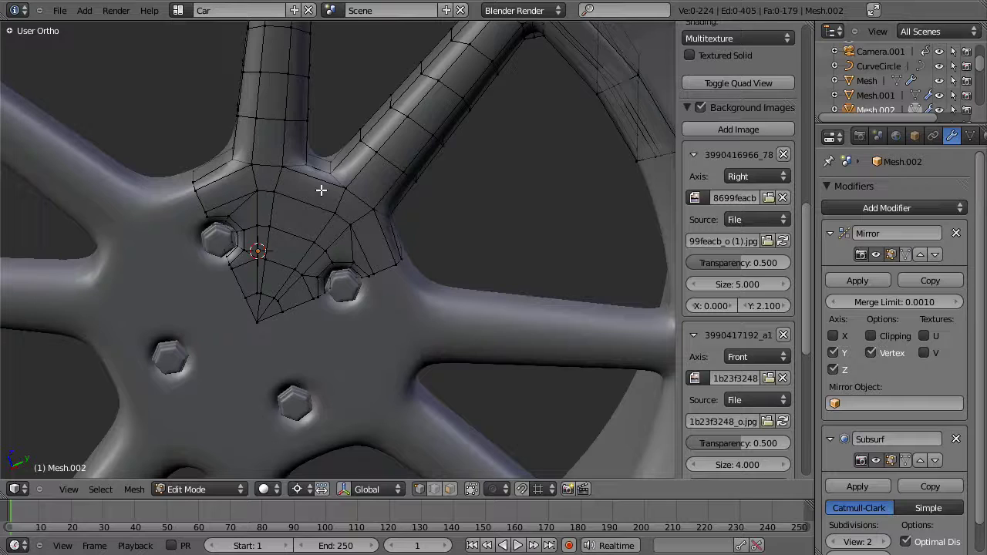
- Try a centred loop cut through the hub faces between the two upper spokes
{"action": "key", "text": "ctrl+r"}
{"action": "left_click", "coordinate": [322, 191]}
{"action": "left_click", "coordinate": [321, 190]}
{"action": "key", "text": "KP_3"}
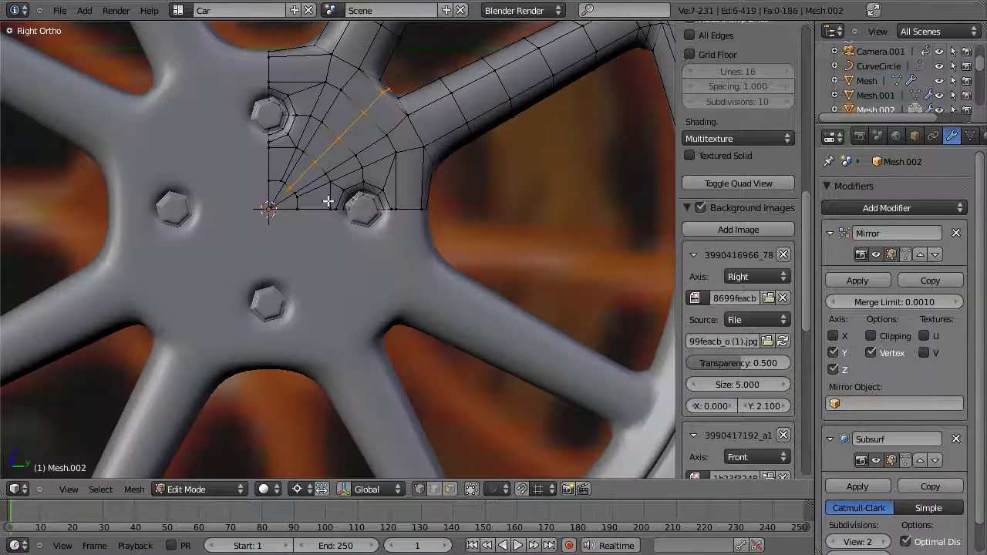
{"action": "key", "text": "z"}
{"action": "middle_click_drag", "start_coordinate": [394, 100], "coordinate": [391, 162], "text": "shift"}
{"action": "key", "text": "z"}
{"action": "key", "text": "ctrl+r"}
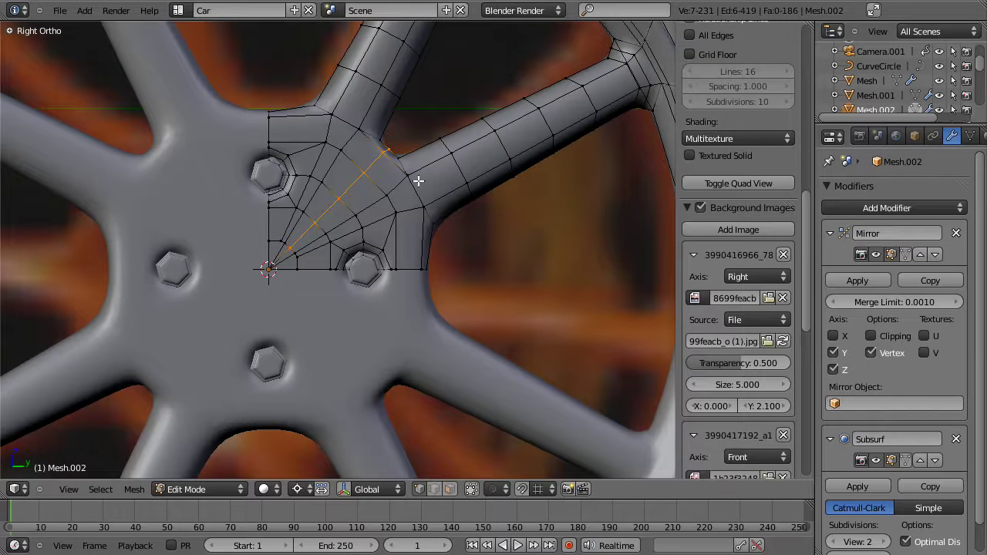
{"action": "key", "text": "ctrl+z"}
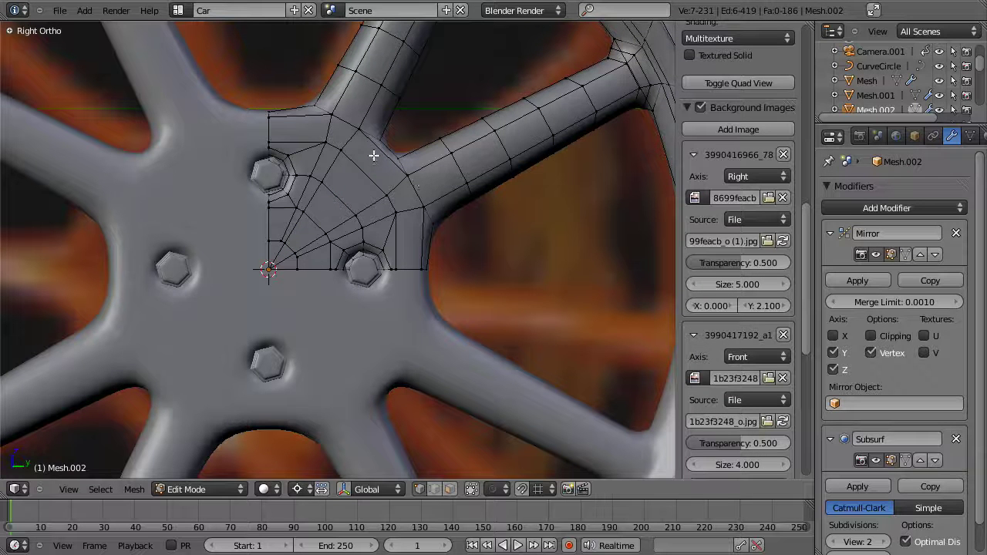
- Switch to layer 2 to study the reference wheel, and return to layer 1 with the rim mesh open for editing
{"action": "key", "text": "Tab"}
{"action": "key", "text": "2"}
{"action": "scroll", "coordinate": [412, 249], "scroll_direction": "down", "scroll_amount": 3}
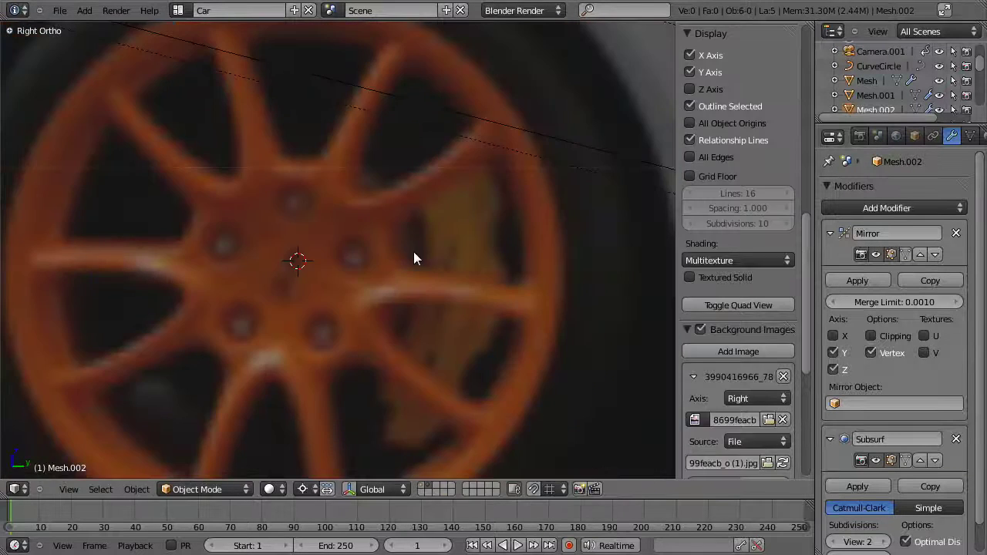
{"action": "key", "text": "1"}
{"action": "key", "text": "Tab"}
{"action": "scroll", "coordinate": [370, 181], "scroll_direction": "up", "scroll_amount": 4}
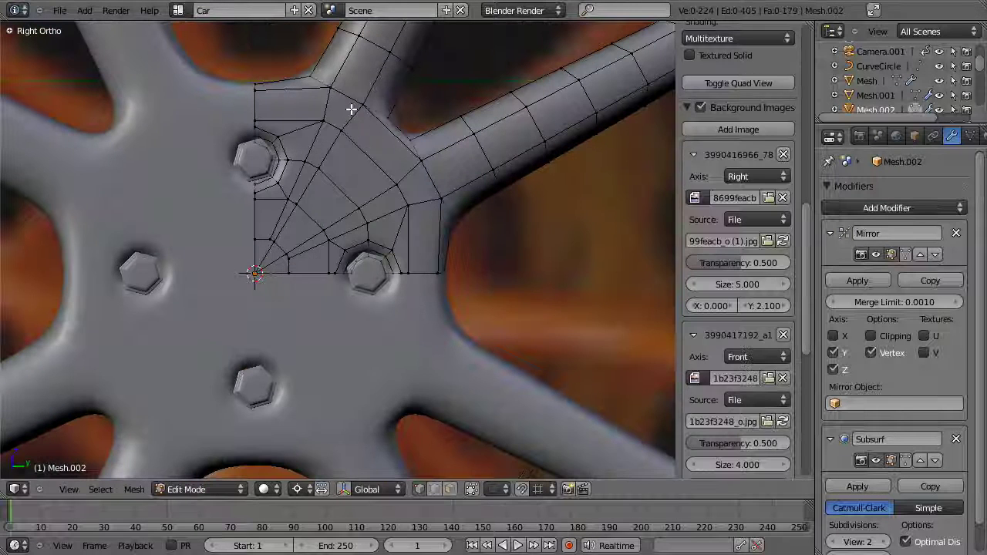
- Select the strip of hub faces joining the bases of the two upper spokes and move it along X
{"action": "right_click", "coordinate": [348, 95]}
{"action": "right_click", "coordinate": [352, 111], "text": "shift"}
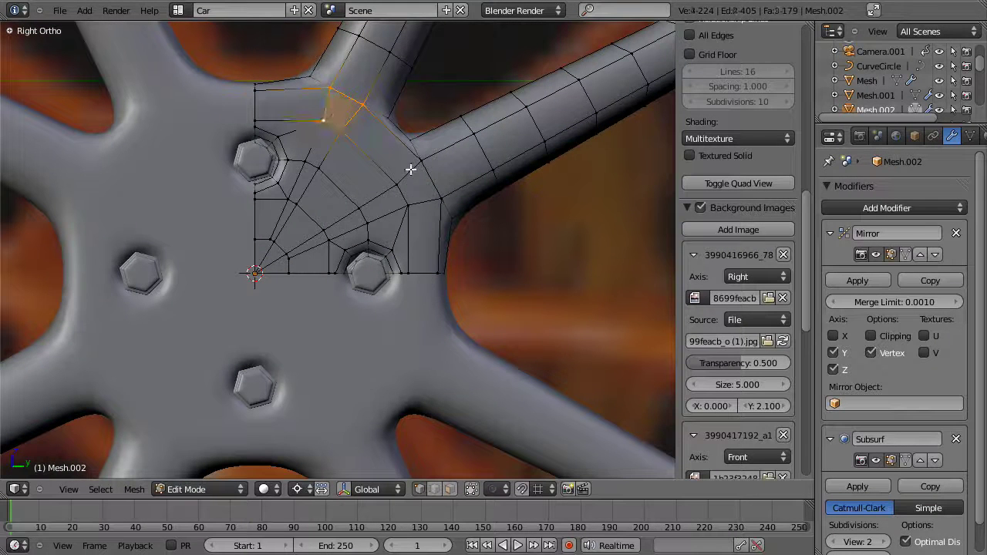
{"action": "right_click", "coordinate": [396, 187], "text": "shift"}
{"action": "right_click", "coordinate": [404, 198], "text": "shift"}
{"action": "middle_click_drag", "start_coordinate": [403, 198], "coordinate": [368, 238]}
{"action": "key", "text": "g"}
{"action": "key", "text": "x"}
{"action": "left_click", "coordinate": [517, 227]}
{"action": "key", "text": "Tab"}
{"action": "scroll", "coordinate": [510, 222], "scroll_direction": "down", "scroll_amount": 4}
{"action": "key", "text": "Tab"}
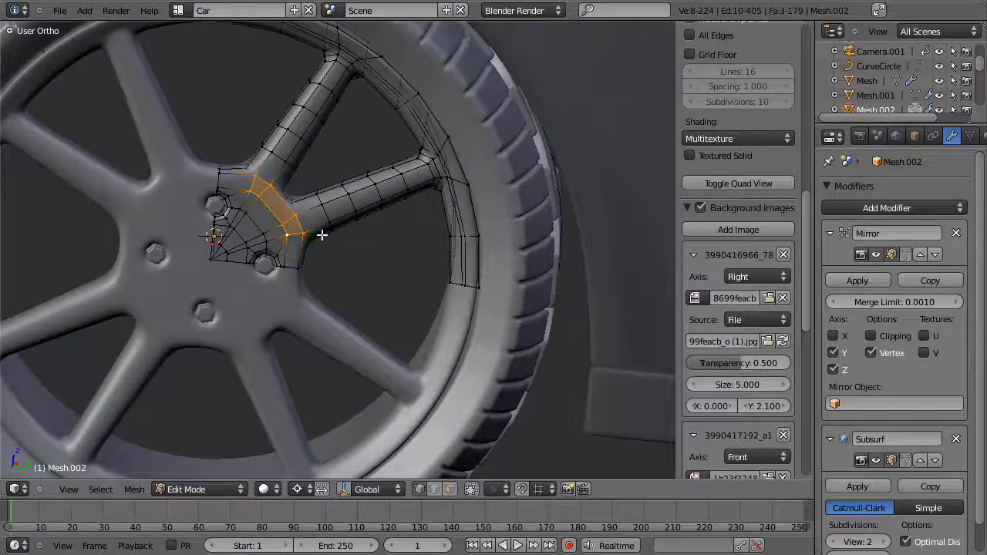
- Cut a new edge loop through the hub faces midway between the two upper spokes
{"action": "scroll", "coordinate": [322, 231], "scroll_direction": "up", "scroll_amount": 3}
{"action": "key", "text": "a"}
{"action": "left_click", "coordinate": [242, 156]}
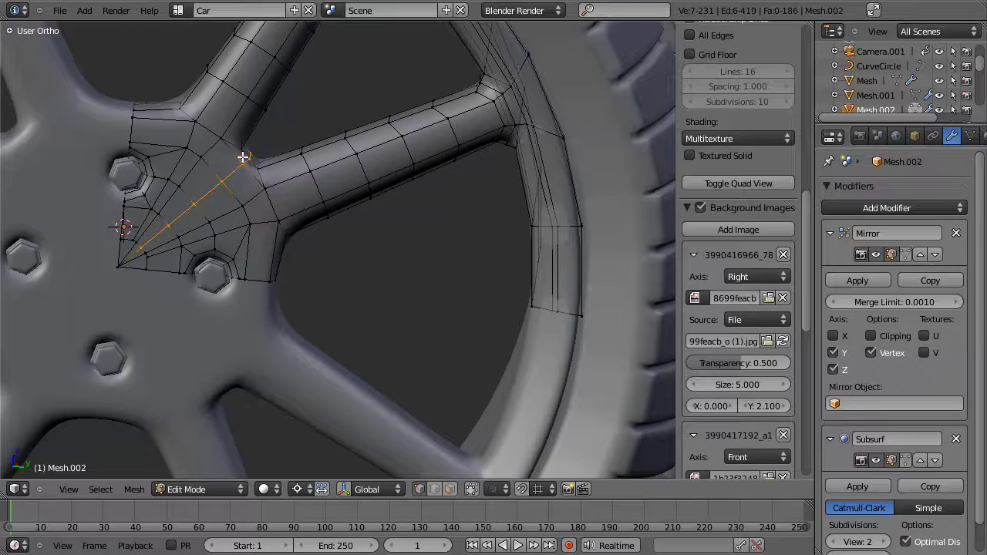
{"action": "key", "text": "a"}
- Select the hub faces at the bases of the two upper spokes and move them along X
{"action": "right_click", "coordinate": [202, 120]}
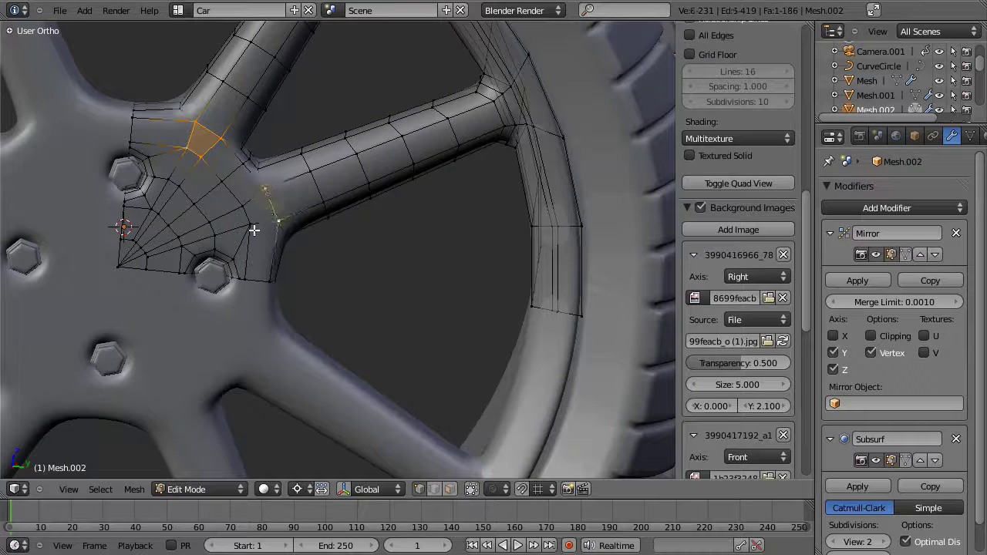
{"action": "middle_click_drag", "start_coordinate": [275, 224], "coordinate": [326, 246]}
{"action": "key", "text": "g"}
{"action": "key", "text": "x"}
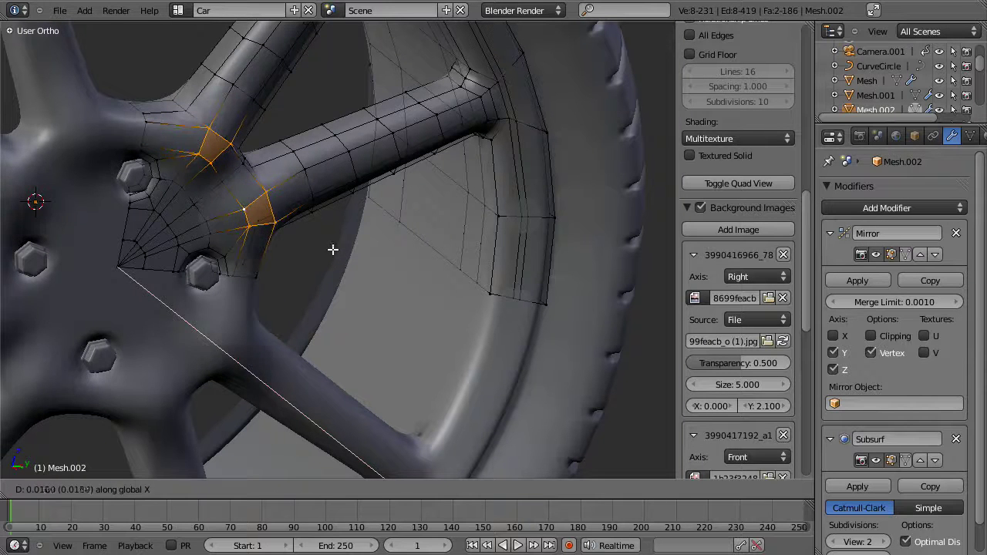
{"action": "right_click", "coordinate": [332, 249]}
- Select the first cross edge on each of the two upper spokes and move both edges about 0.012 along X
{"action": "right_click", "coordinate": [305, 168]}
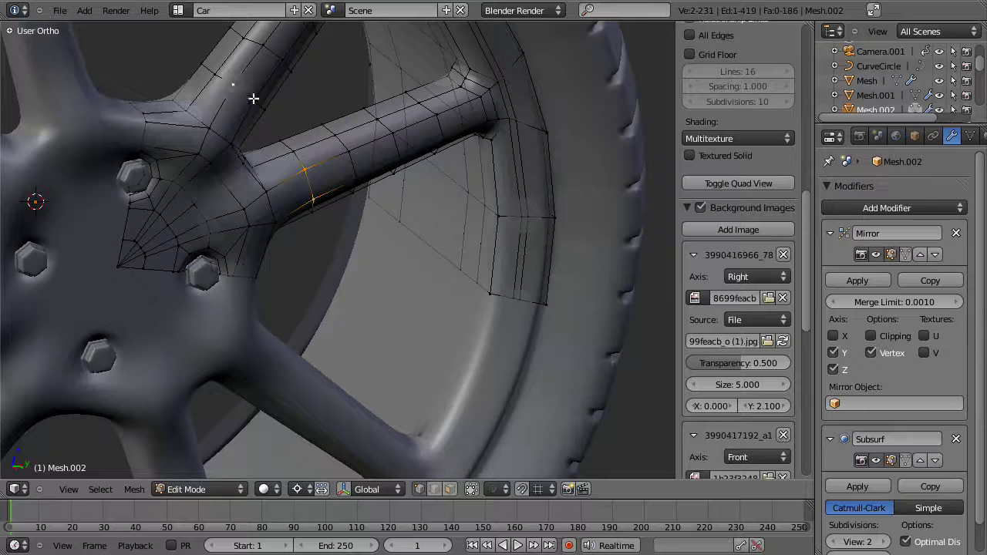
{"action": "key", "text": "g"}
{"action": "key", "text": "x"}
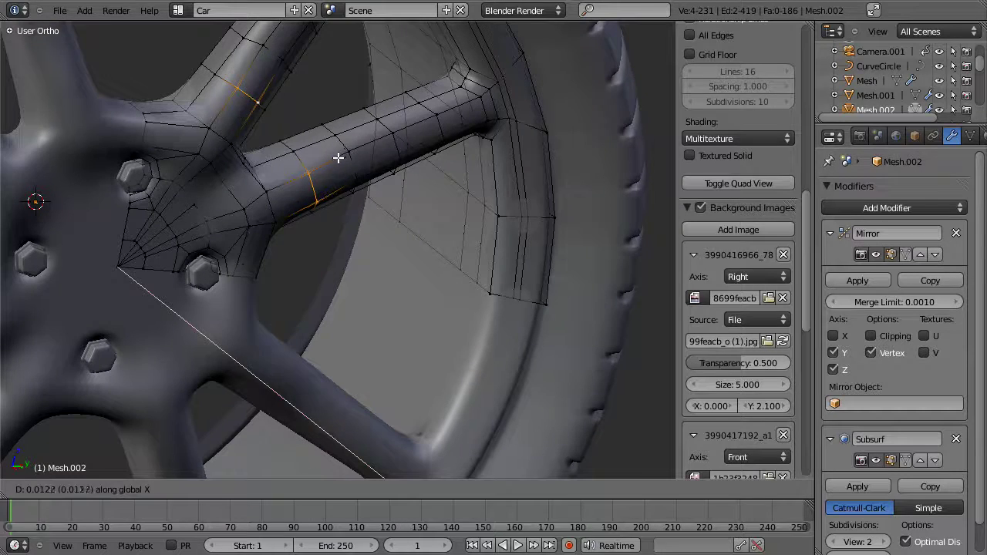
{"action": "left_click", "coordinate": [336, 157]}
{"action": "scroll", "coordinate": [341, 230], "scroll_direction": "down", "scroll_amount": 2}
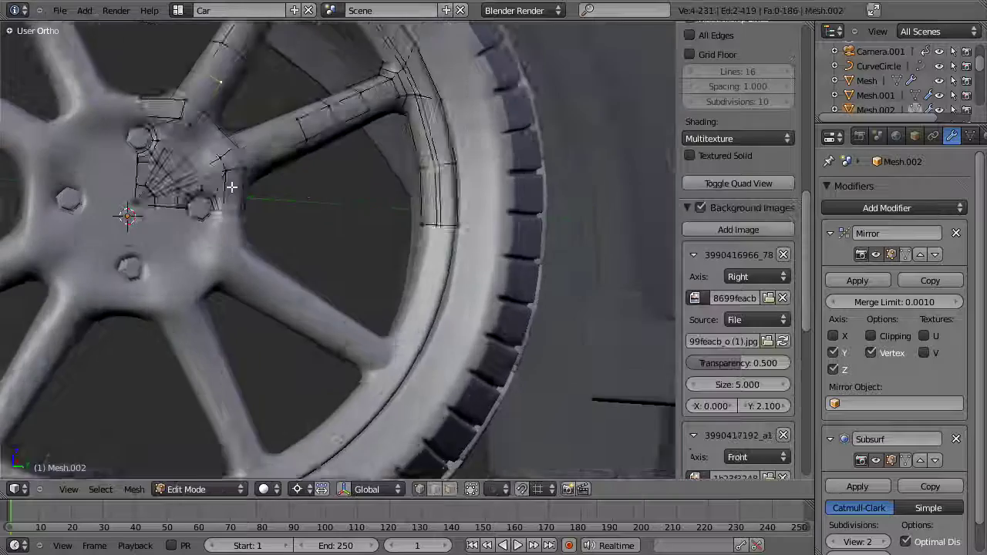
{"action": "scroll", "coordinate": [383, 236], "scroll_direction": "up", "scroll_amount": 2}
{"action": "middle_click_drag", "start_coordinate": [384, 236], "coordinate": [342, 156]}
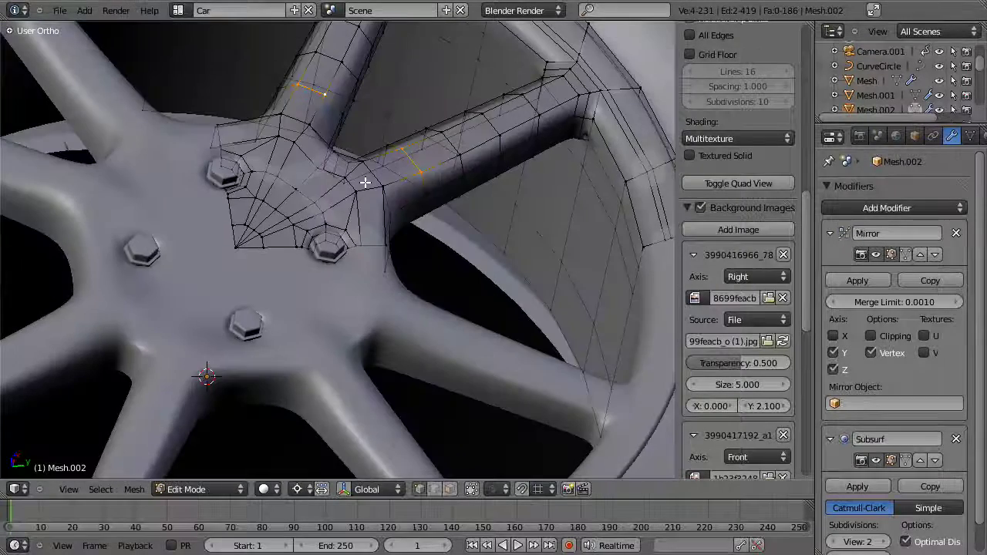
- Cut a new edge loop around the hub's centre, just inside the bolts, and smooth its vertices
{"action": "right_click", "coordinate": [365, 182]}
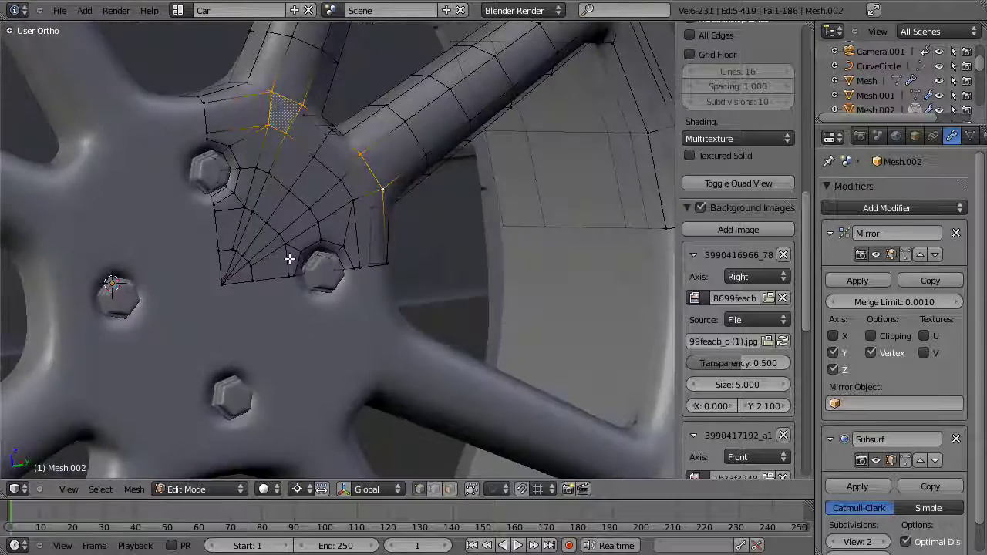
{"action": "scroll", "coordinate": [290, 259], "scroll_direction": "up", "scroll_amount": 2}
{"action": "middle_click_drag", "start_coordinate": [244, 273], "coordinate": [597, 232]}
{"action": "key", "text": "KP_3"}
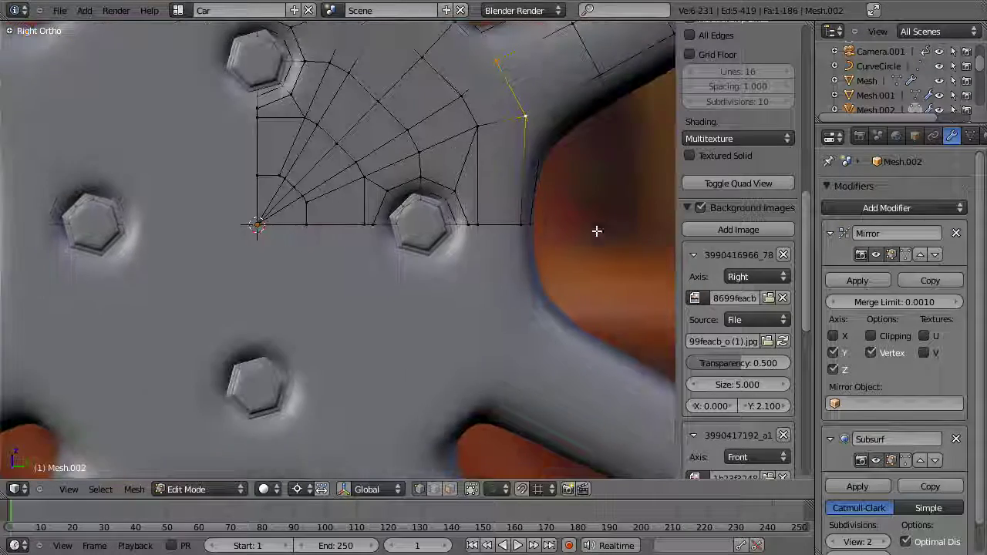
{"action": "scroll", "coordinate": [738, 242], "scroll_direction": "down", "scroll_amount": 3}
{"action": "key", "text": "a"}
{"action": "key", "text": "z"}
{"action": "key", "text": "z"}
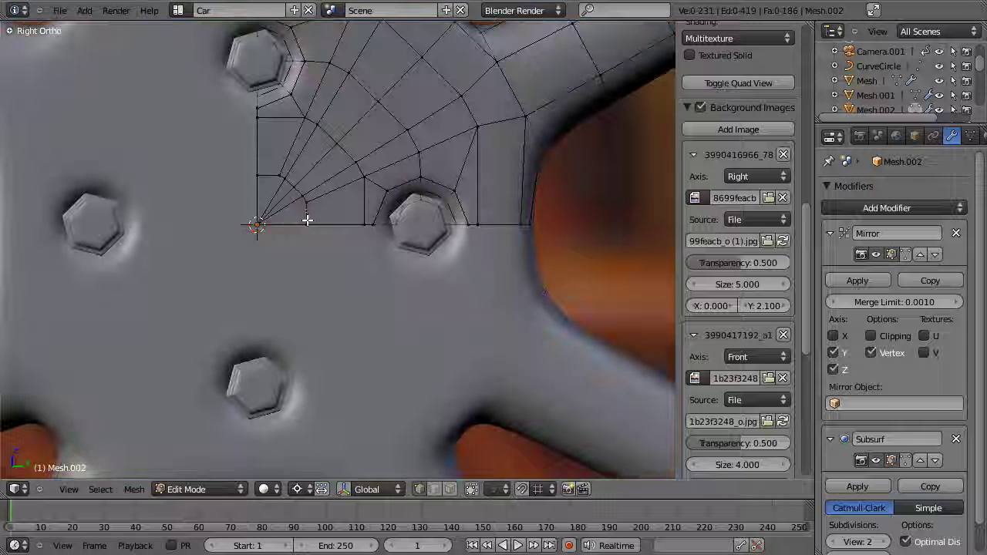
{"action": "key", "text": "b"}
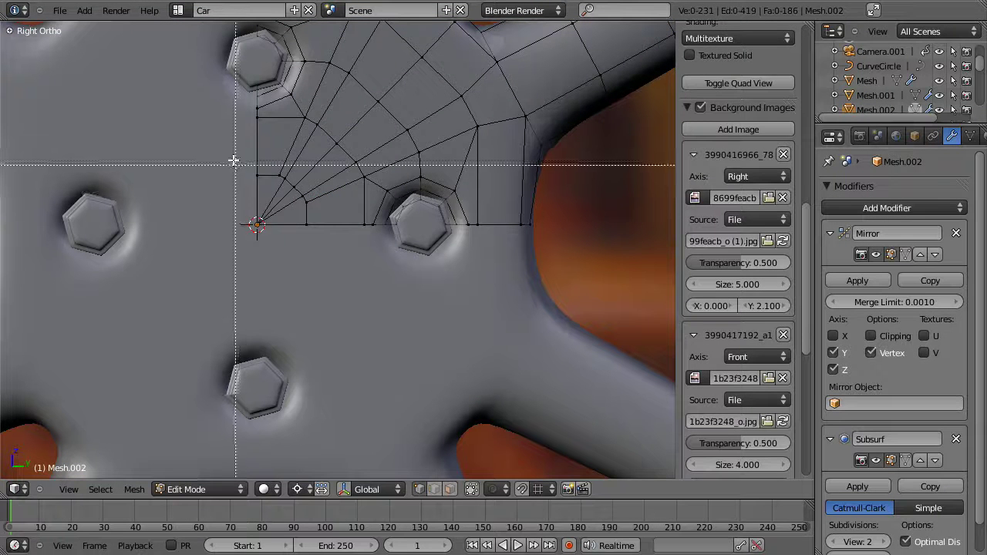
{"action": "left_click_drag", "start_coordinate": [234, 160], "coordinate": [322, 182]}
{"action": "left_click", "coordinate": [332, 183]}
{"action": "left_click", "coordinate": [324, 190]}
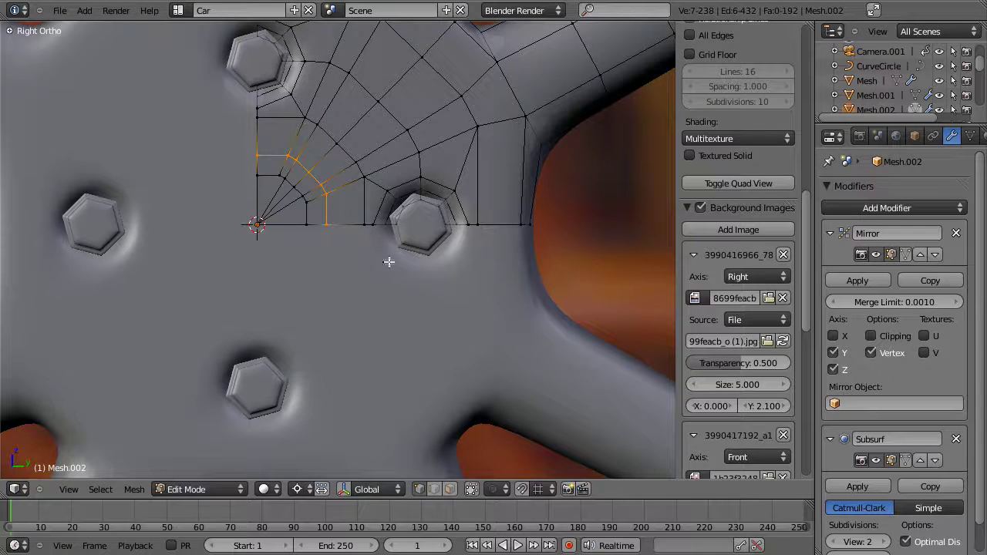
{"action": "key", "text": "w"}
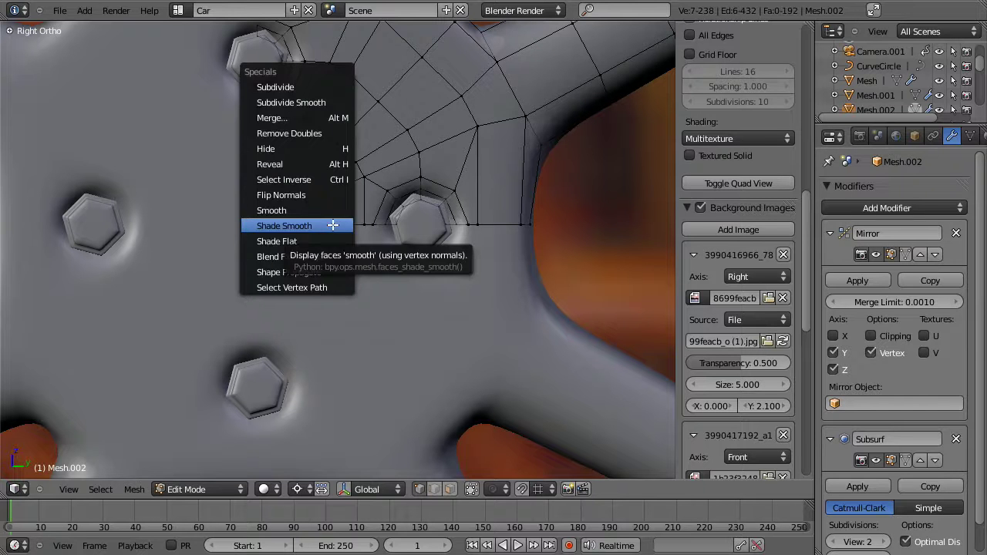
{"action": "left_click", "coordinate": [336, 207]}
- Turn on snapping and move the new loop's two end vertices back onto the hub's horizontal and vertical mirror lines
{"action": "right_click", "coordinate": [331, 212]}
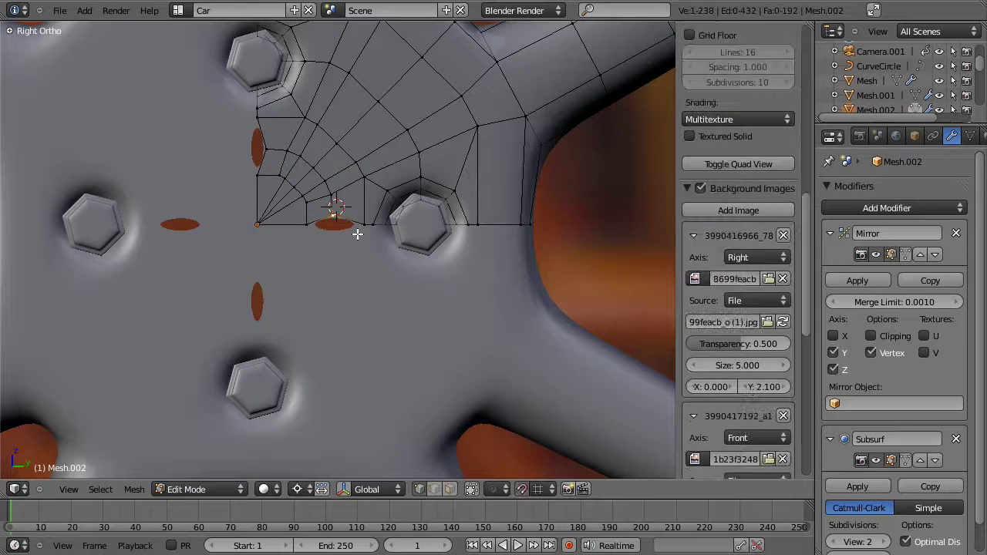
{"action": "key", "text": "g"}
{"action": "key", "text": "z"}
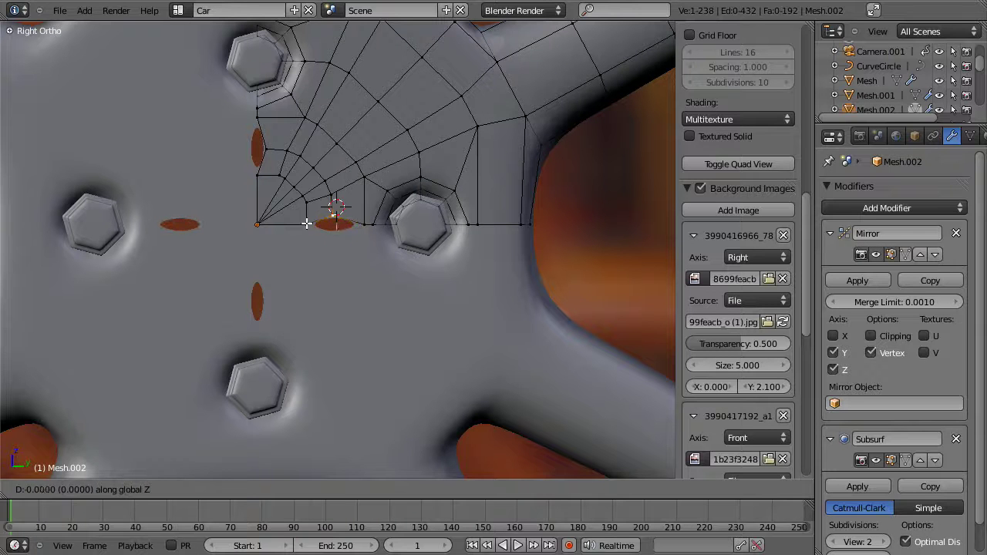
{"action": "right_click", "coordinate": [307, 224]}
{"action": "key", "text": "ctrl+shift+Tab"}
{"action": "left_click", "coordinate": [296, 227]}
{"action": "key", "text": "g"}
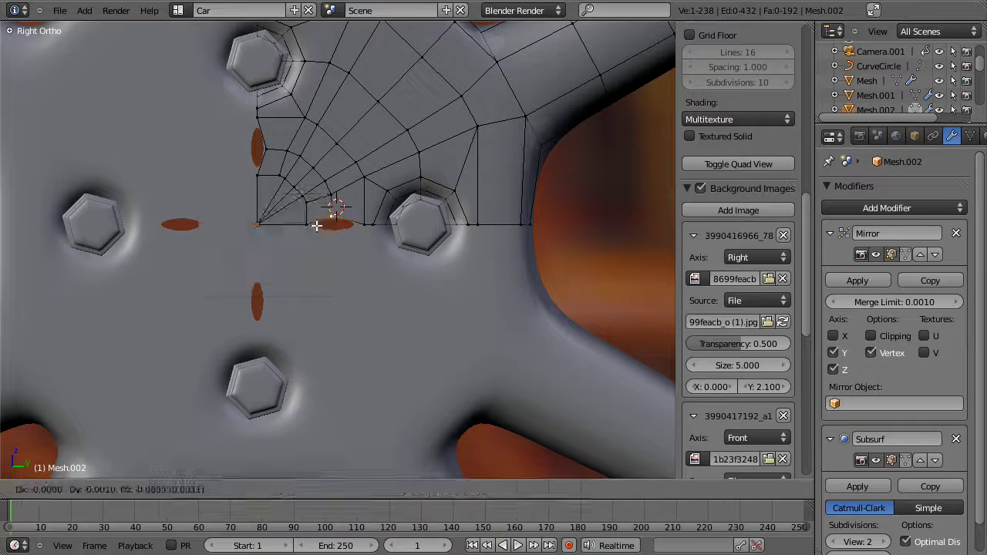
{"action": "left_click", "coordinate": [307, 224]}
{"action": "right_click", "coordinate": [263, 150]}
{"action": "key", "text": "g"}
{"action": "key", "text": "x"}
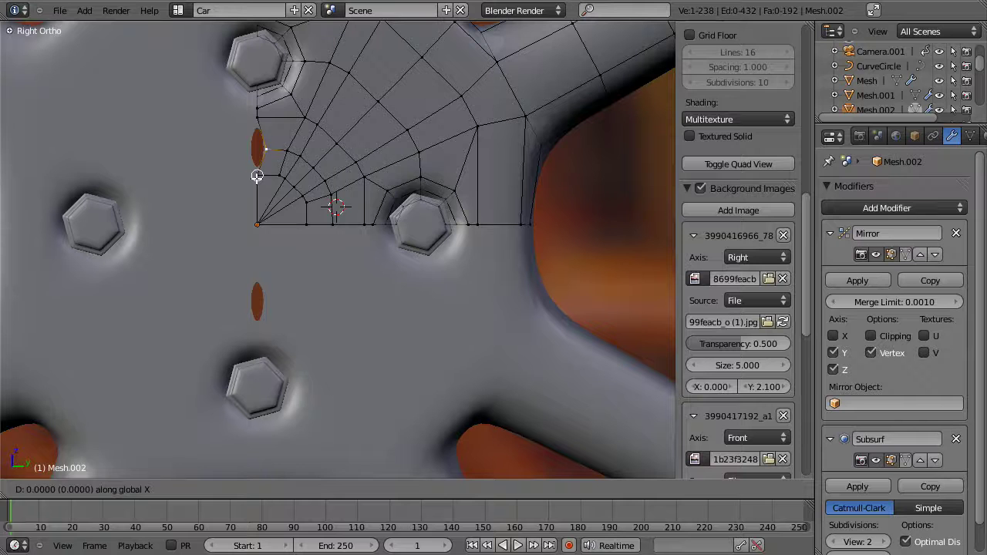
{"action": "left_click", "coordinate": [257, 177]}
{"action": "key", "text": "a"}
- Select the hub-centre faces enclosed by the new edge loop
{"action": "right_click", "coordinate": [332, 211], "text": "alt"}
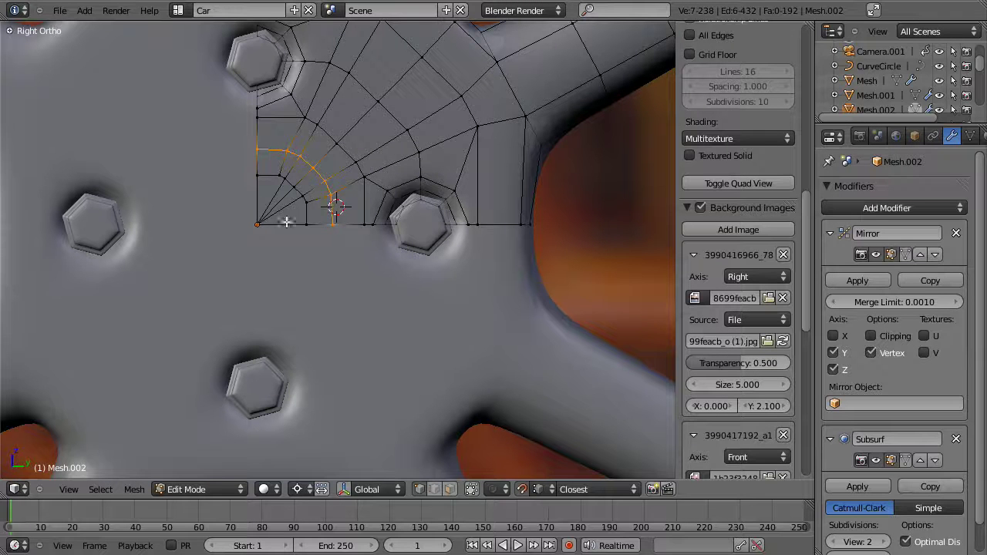
{"action": "left_click_drag", "start_coordinate": [334, 272], "coordinate": [334, 272]}
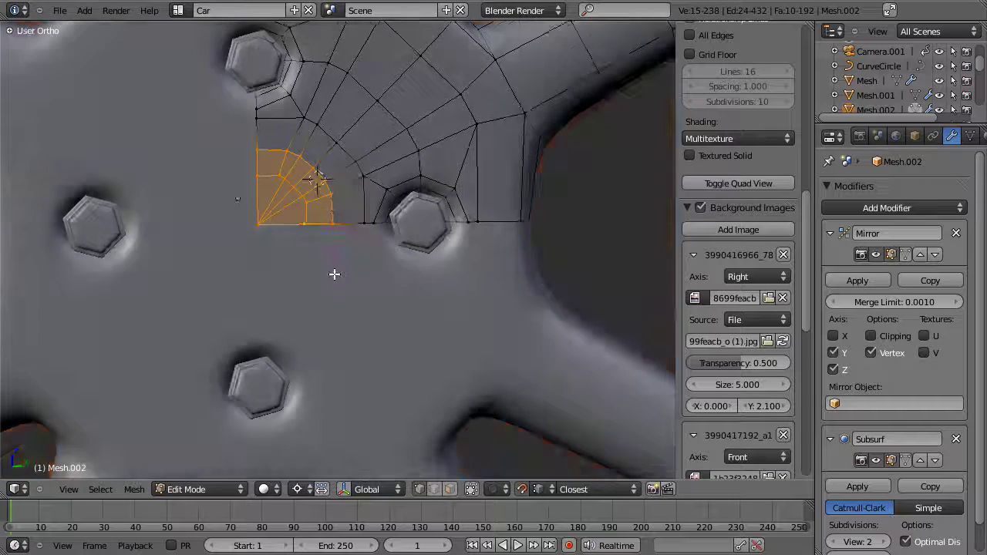
{"action": "middle_click_drag", "start_coordinate": [334, 271], "coordinate": [386, 257]}
{"action": "key", "text": "alt+e"}
{"action": "left_click", "coordinate": [387, 256]}
{"action": "right_click", "coordinate": [385, 257]}
{"action": "key", "text": "g"}
{"action": "key", "text": "x"}
{"action": "right_click", "coordinate": [410, 225]}
{"action": "key", "text": "ctrl+z"}
- Extrude the selected hub-centre faces and move them about -0.008 along X to form a central recess
{"action": "key", "text": "x"}
{"action": "key", "text": "alt+e"}
{"action": "left_click", "coordinate": [459, 141]}
{"action": "right_click", "coordinate": [459, 141]}
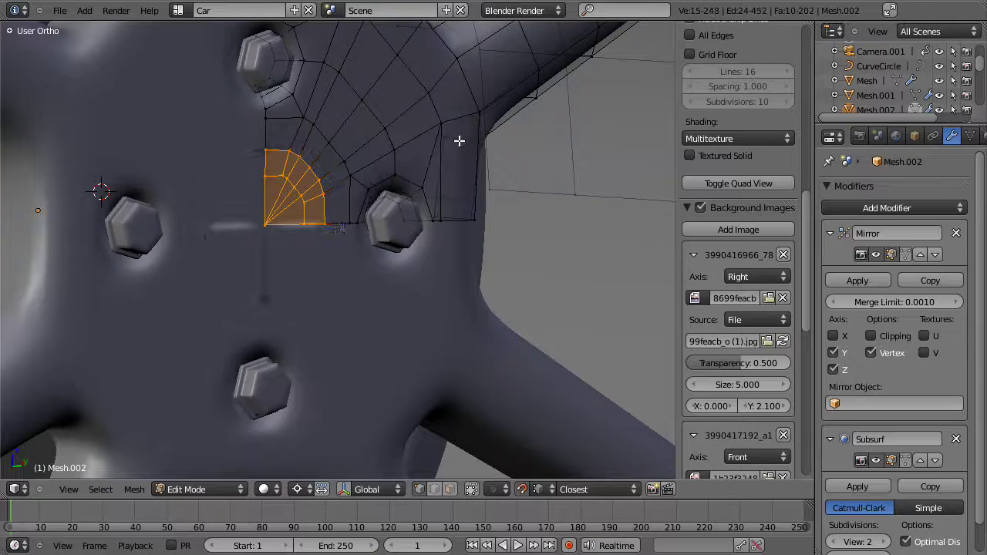
{"action": "key", "text": "g"}
{"action": "key", "text": "x"}
{"action": "key", "text": "Escape"}
{"action": "key", "text": "g"}
{"action": "key", "text": "x"}
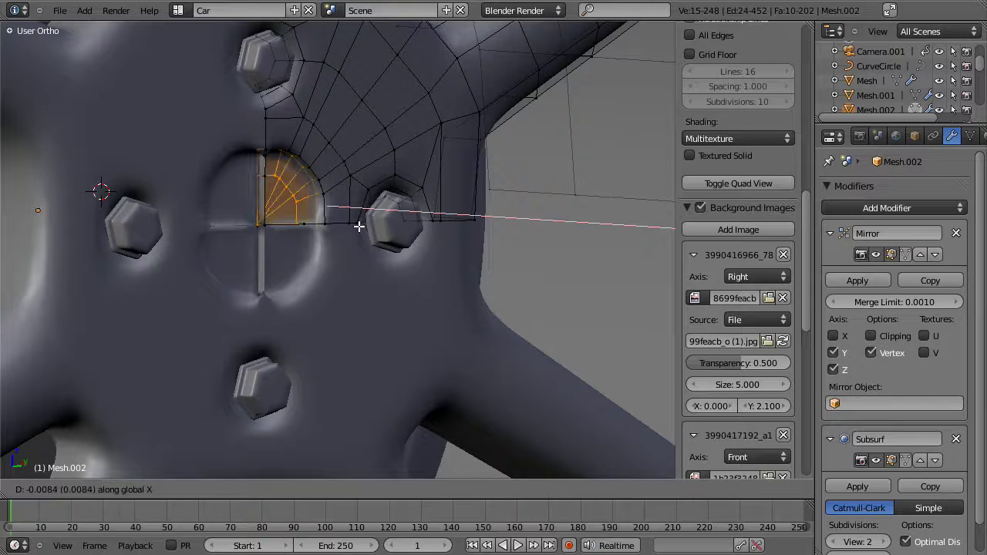
{"action": "left_click", "coordinate": [352, 206]}
- Delete the extra extruded walls of the recess along the vertical and horizontal mirror lines
{"action": "middle_click_drag", "start_coordinate": [350, 203], "coordinate": [290, 189]}
{"action": "key", "text": "a"}
{"action": "key", "text": "b"}
{"action": "left_click_drag", "start_coordinate": [238, 141], "coordinate": [271, 275]}
{"action": "key", "text": "x"}
{"action": "left_click", "coordinate": [261, 310]}
{"action": "key", "text": "b"}
{"action": "left_click_drag", "start_coordinate": [236, 208], "coordinate": [342, 268]}
{"action": "key", "text": "x"}
{"action": "left_click", "coordinate": [342, 262]}
- Snap the 3D cursor to the hub's centre in the right side view
{"action": "scroll", "coordinate": [324, 266], "scroll_direction": "down", "scroll_amount": 4}
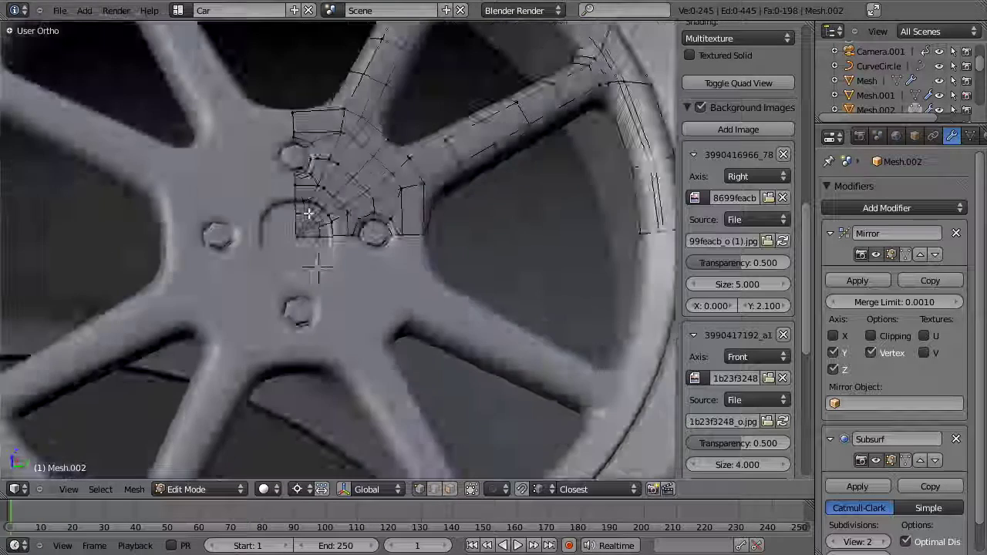
{"action": "middle_click_drag", "start_coordinate": [308, 213], "coordinate": [296, 265]}
{"action": "key", "text": "KP_3"}
{"action": "scroll", "coordinate": [333, 192], "scroll_direction": "up", "scroll_amount": 5}
{"action": "middle_click_drag", "start_coordinate": [332, 192], "coordinate": [368, 311], "text": "shift"}
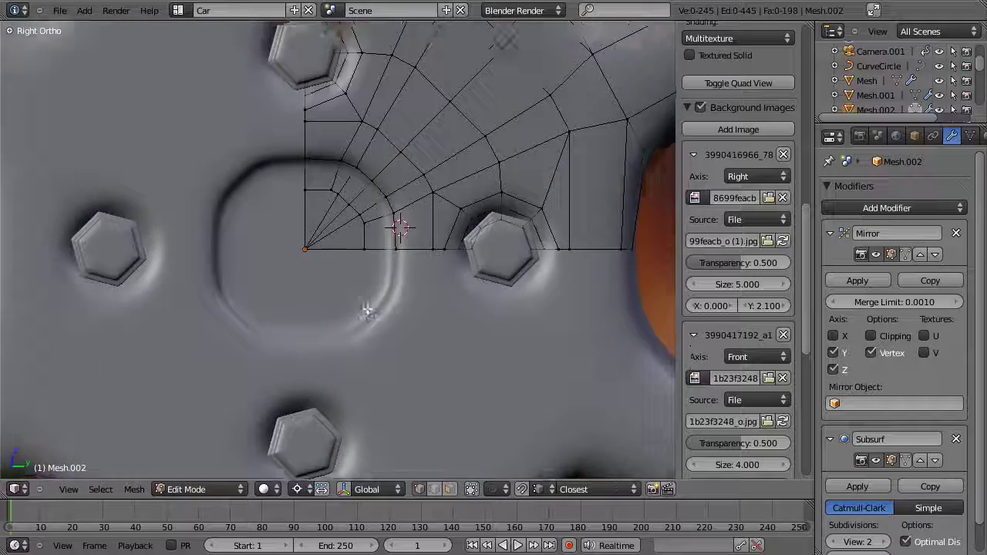
{"action": "scroll", "coordinate": [367, 309], "scroll_direction": "up", "scroll_amount": 2}
{"action": "key", "text": "z"}
{"action": "key", "text": "z"}
{"action": "key", "text": "z"}
{"action": "key", "text": "shift+s"}
{"action": "left_click", "coordinate": [288, 266]}
- Select the five corner vertices of the recess outline and scale them outward from the centre, excluding X, to round it
{"action": "key", "text": "b"}
{"action": "left_click_drag", "start_coordinate": [330, 97], "coordinate": [441, 224]}
{"action": "key", "text": "b"}
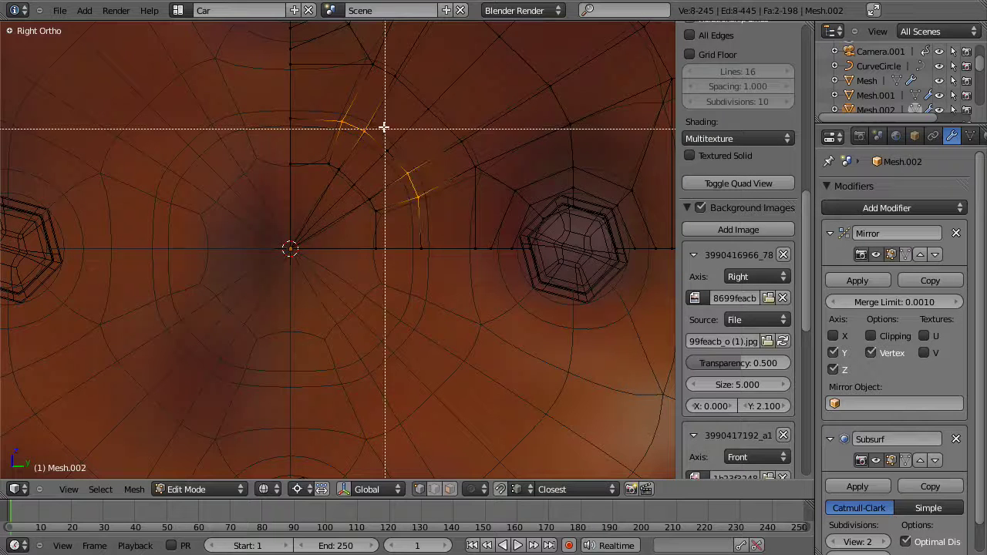
{"action": "left_click_drag", "start_coordinate": [384, 127], "coordinate": [465, 221]}
{"action": "key", "text": "z"}
{"action": "key", "text": "s"}
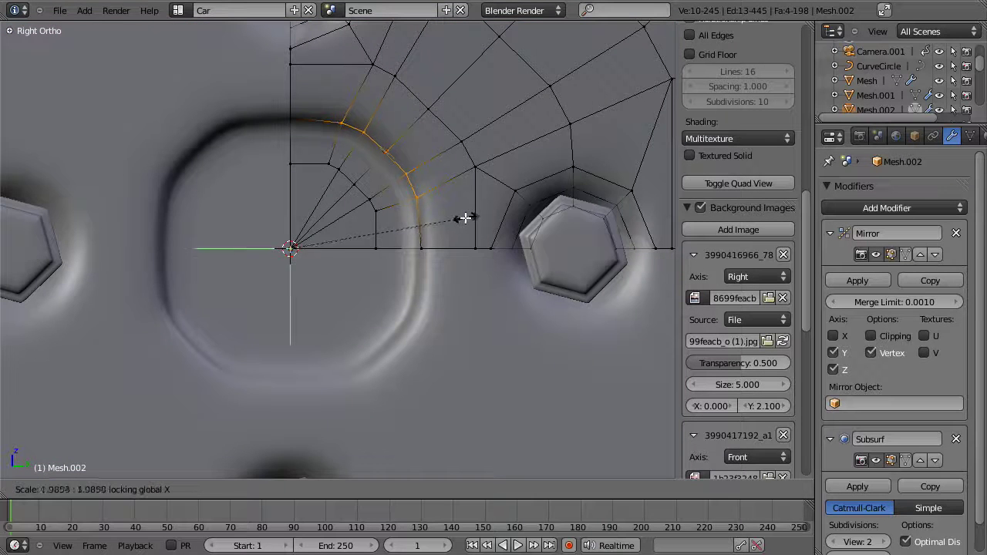
{"action": "left_click", "coordinate": [460, 218]}
{"action": "right_click", "coordinate": [428, 265]}
{"action": "key", "text": "a"}
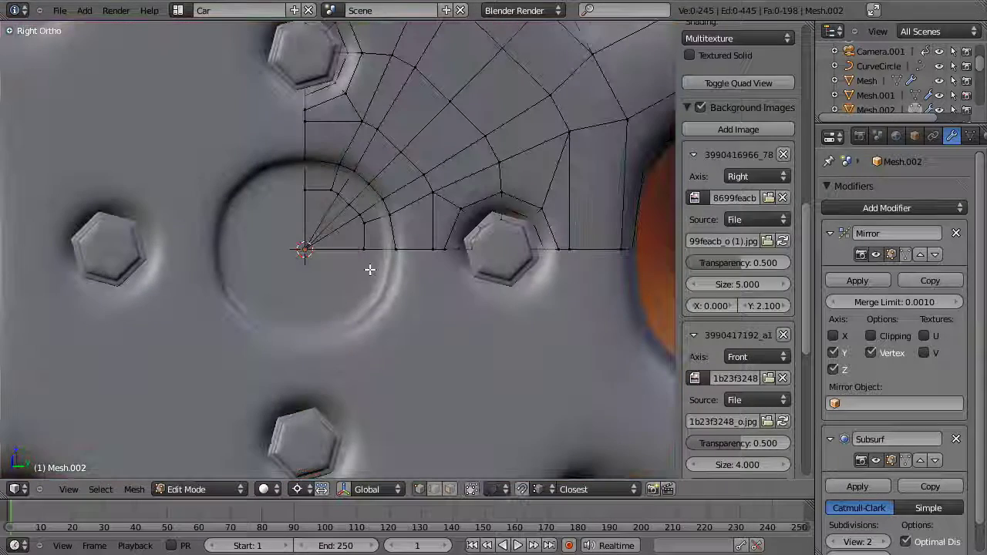
- Add a 32-vertex circle at the hub's centre, rotate it 90° about Y and scale it to fit just inside the recess outline
{"action": "key", "text": "shift+a"}
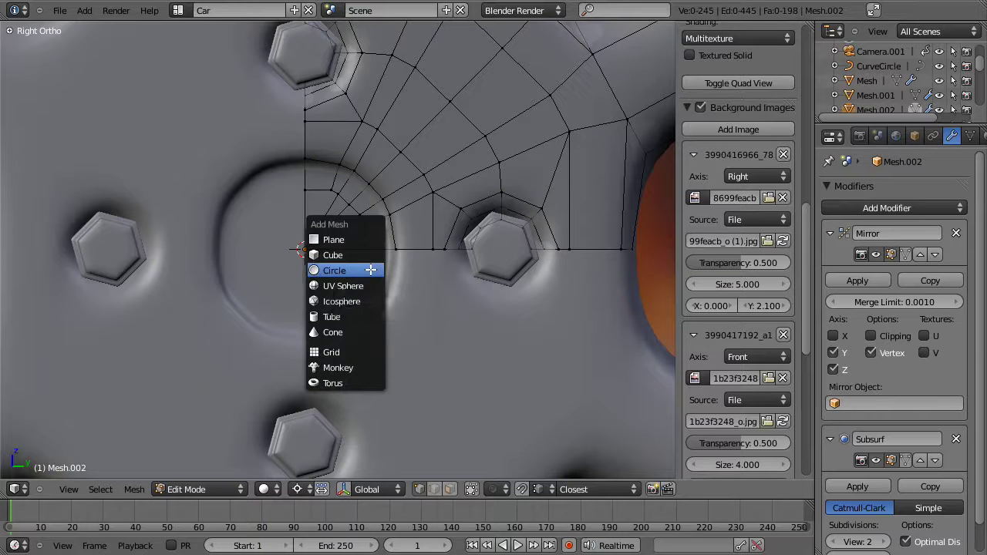
{"action": "left_click", "coordinate": [370, 270]}
{"action": "scroll", "coordinate": [375, 272], "scroll_direction": "down", "scroll_amount": 4}
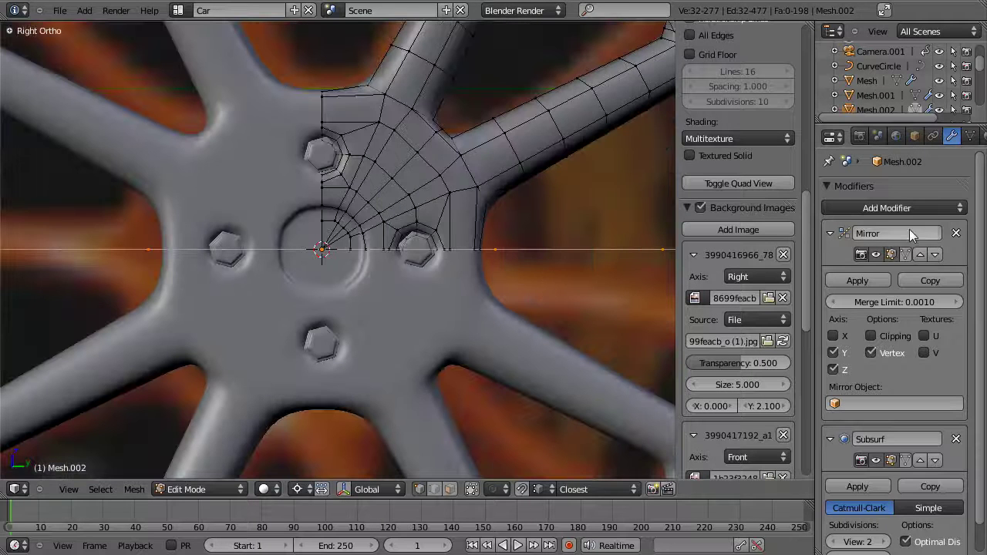
{"action": "type", "text": "ry90"}
{"action": "key", "text": "Return"}
{"action": "key", "text": "z"}
{"action": "key", "text": "s"}
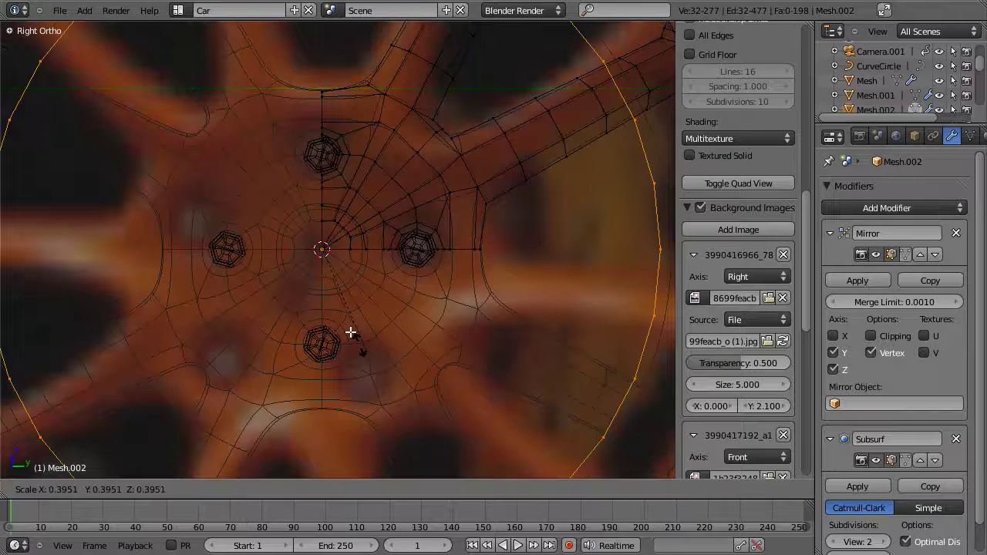
{"action": "left_click", "coordinate": [407, 284]}
- Select the recess outline's end vertices on both mirror lines and scale them slightly inward, excluding X, following the guide circle
{"action": "scroll", "coordinate": [412, 294], "scroll_direction": "up", "scroll_amount": 4}
{"action": "middle_click_drag", "start_coordinate": [405, 233], "coordinate": [437, 318], "text": "shift"}
{"action": "scroll", "coordinate": [433, 311], "scroll_direction": "up", "scroll_amount": 2}
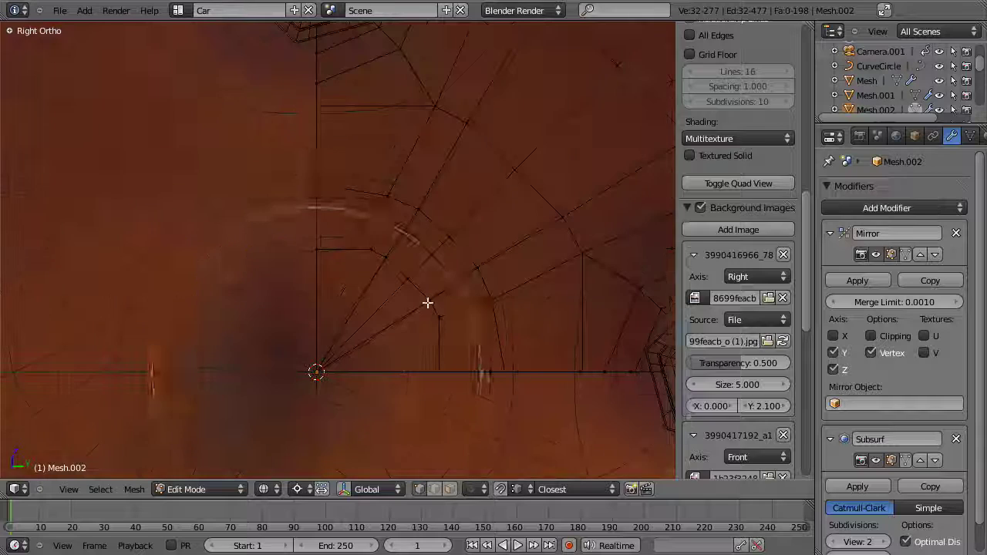
{"action": "key", "text": "a"}
{"action": "key", "text": "b"}
{"action": "left_click_drag", "start_coordinate": [305, 170], "coordinate": [353, 196]}
{"action": "key", "text": "z"}
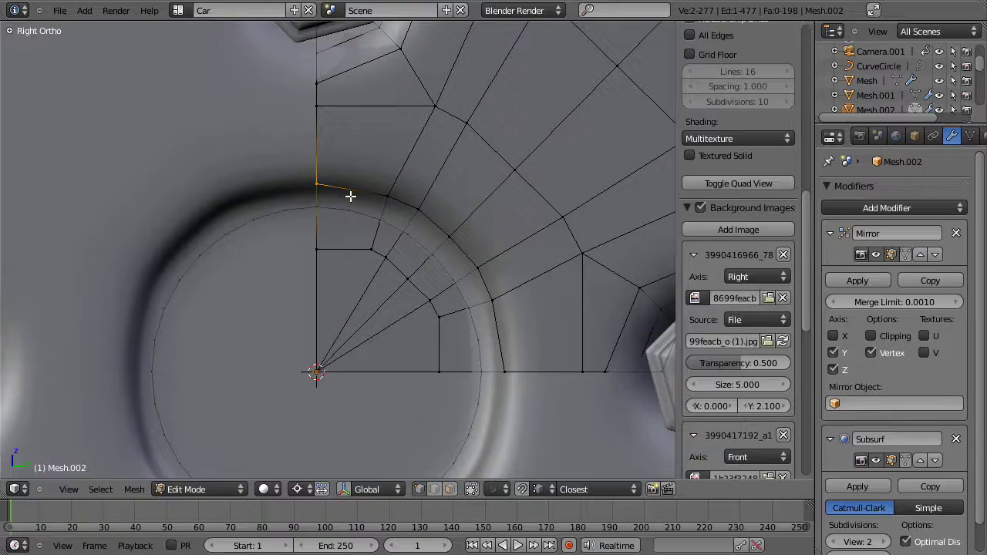
{"action": "key", "text": "z"}
{"action": "key", "text": "b"}
{"action": "left_click_drag", "start_coordinate": [490, 351], "coordinate": [531, 404]}
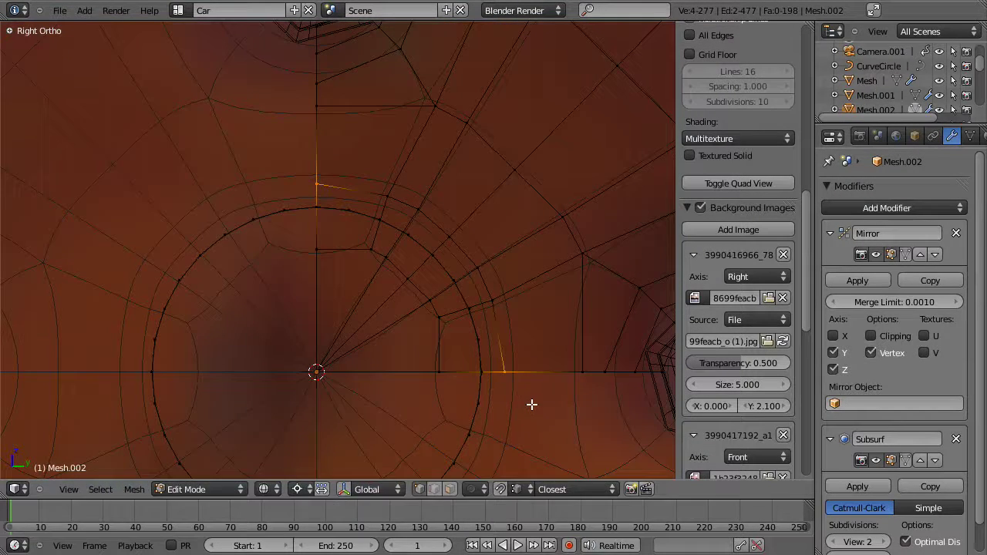
{"action": "key", "text": "s"}
{"action": "key", "text": "shift+x"}
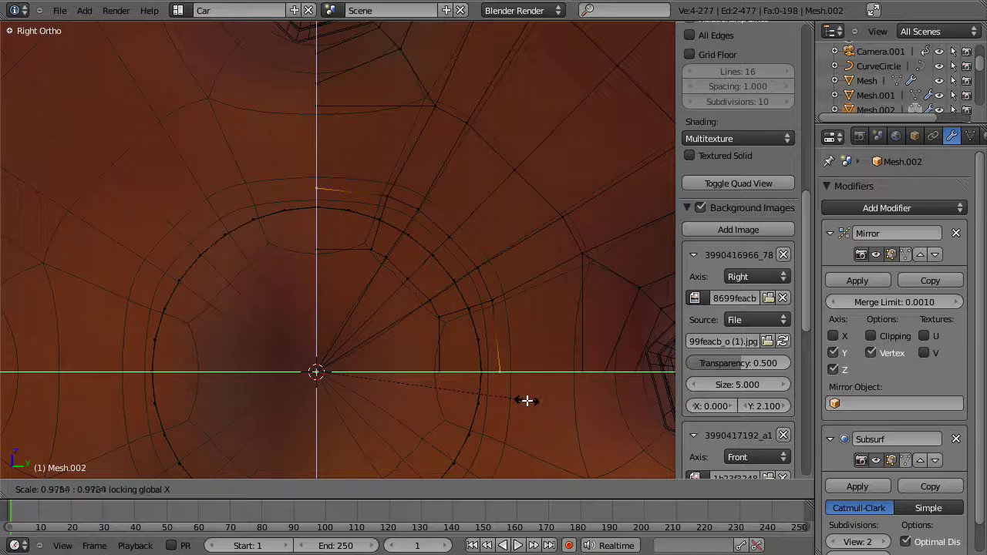
{"action": "left_click", "coordinate": [530, 400]}
- Select the two vertex pairs either side of the recess outline's diagonal and scale them to about 0.98, excluding X
{"action": "key", "text": "a"}
{"action": "key", "text": "b"}
{"action": "left_click_drag", "start_coordinate": [381, 167], "coordinate": [436, 214]}
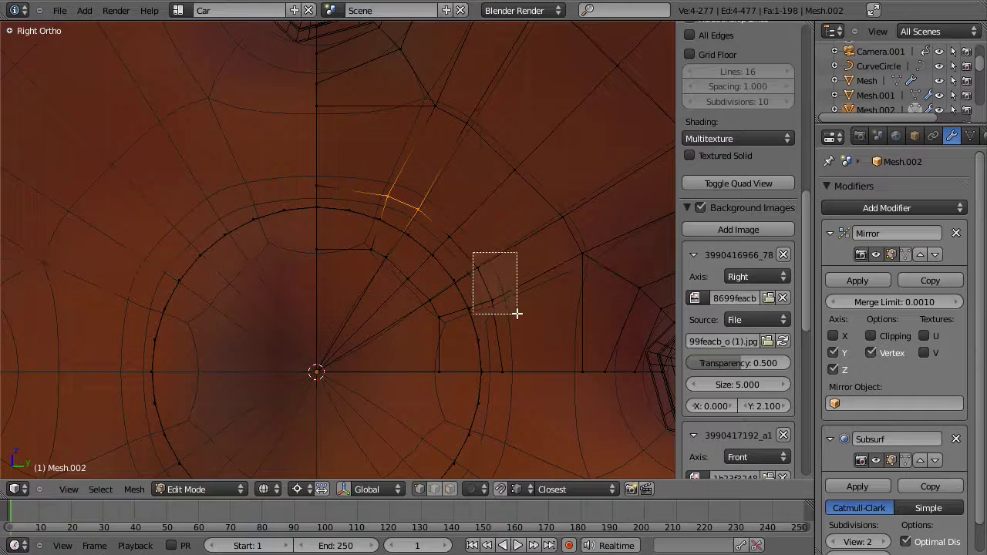
{"action": "left_click_drag", "start_coordinate": [517, 314], "coordinate": [517, 314]}
{"action": "key", "text": "s"}
{"action": "key", "text": "shift+x"}
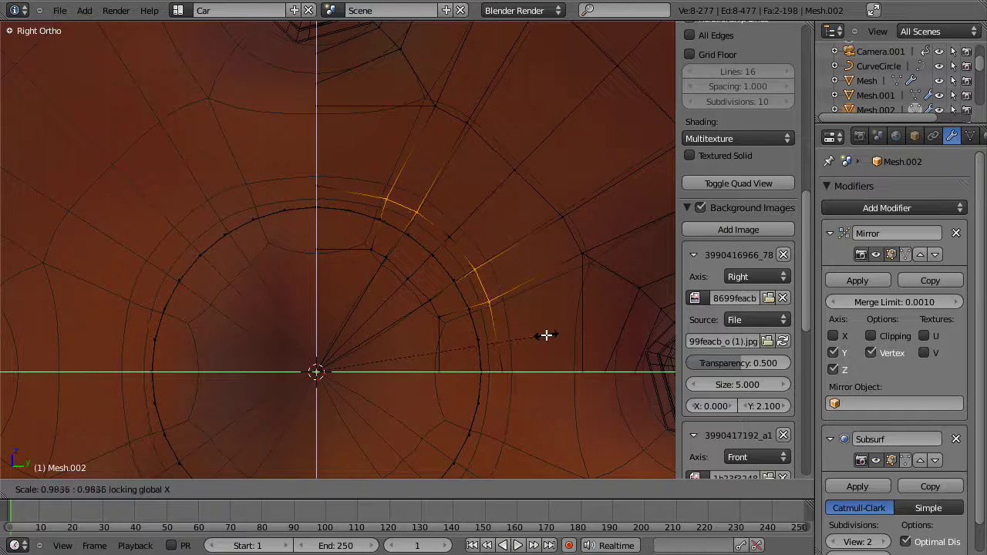
- Select the vertex on the recess outline's diagonal and scale it to about 0.99, excluding X
{"action": "left_click", "coordinate": [440, 212]}
{"action": "key", "text": "s"}
{"action": "key", "text": "shift+x"}
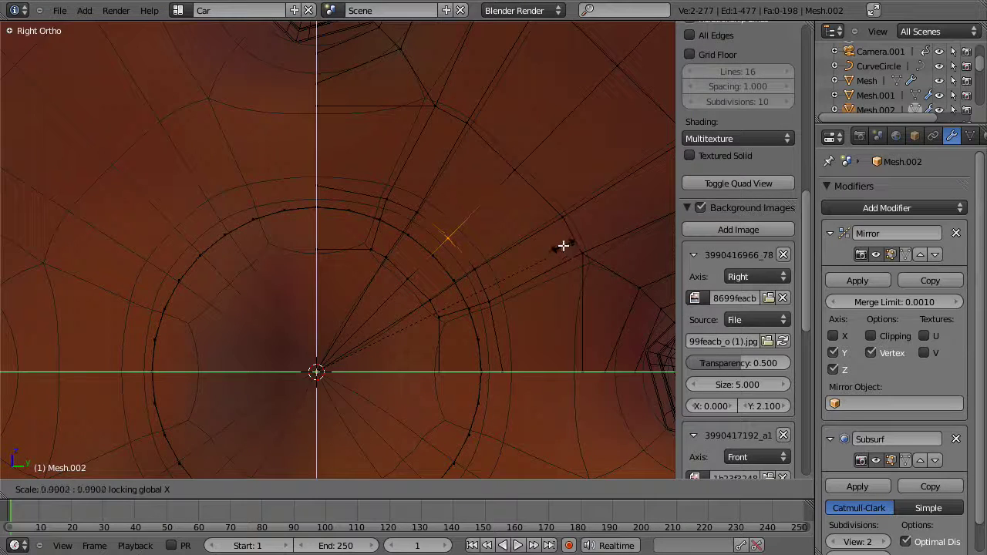
{"action": "left_click", "coordinate": [563, 245]}
- Select the whole guide circle in the hub mesh and delete its vertices
{"action": "key", "text": "Tab"}
{"action": "key", "text": "Tab"}
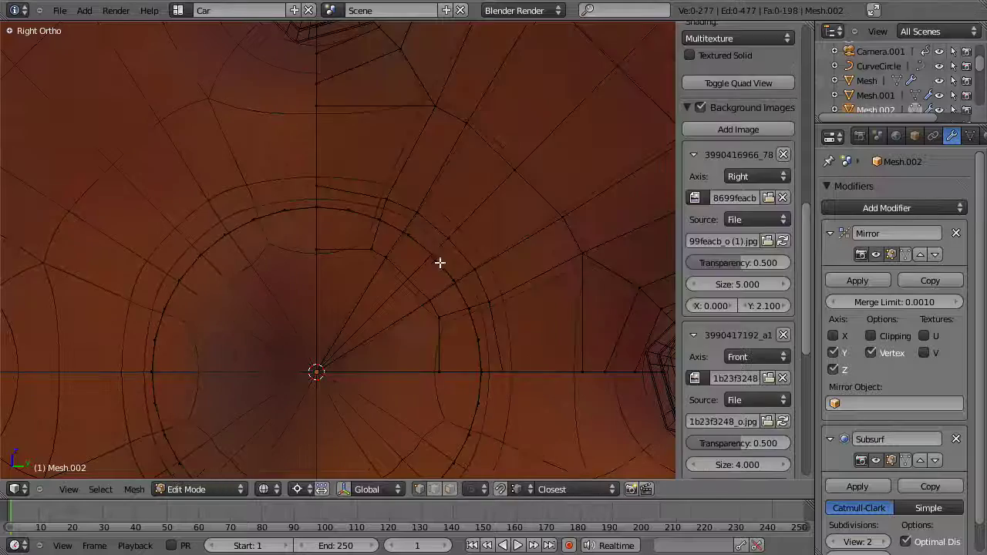
{"action": "key", "text": "a"}
{"action": "key", "text": "a"}
{"action": "key", "text": "l"}
{"action": "key", "text": "x"}
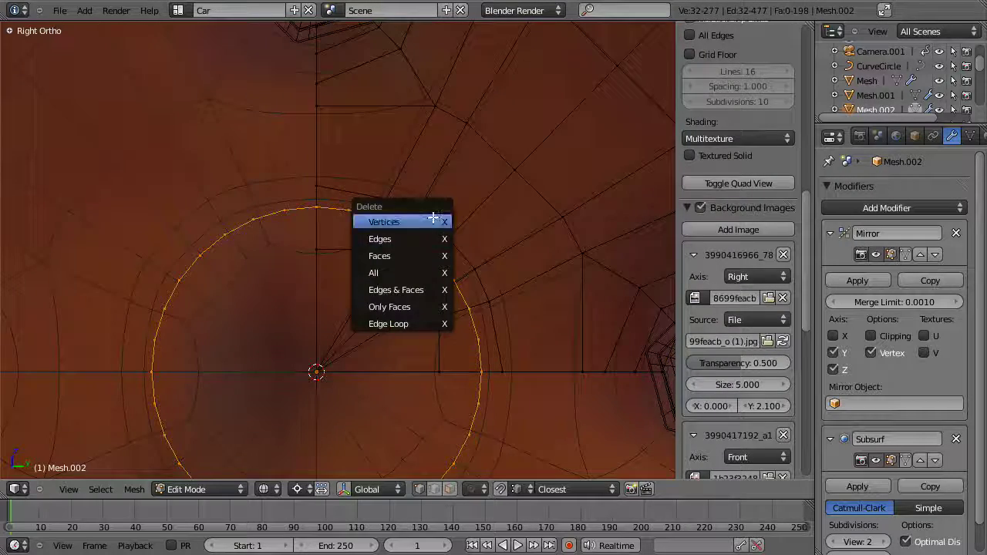
{"action": "left_click", "coordinate": [433, 220]}
- Add an edge loop around the recess, about midway between its rim and the next outer ring, and leave mesh editing
{"action": "key", "text": "z"}
{"action": "scroll", "coordinate": [419, 298], "scroll_direction": "down", "scroll_amount": 4}
{"action": "middle_click_drag", "start_coordinate": [419, 299], "coordinate": [465, 309]}
{"action": "scroll", "coordinate": [466, 308], "scroll_direction": "up", "scroll_amount": 4}
{"action": "key", "text": "z"}
{"action": "key", "text": "z"}
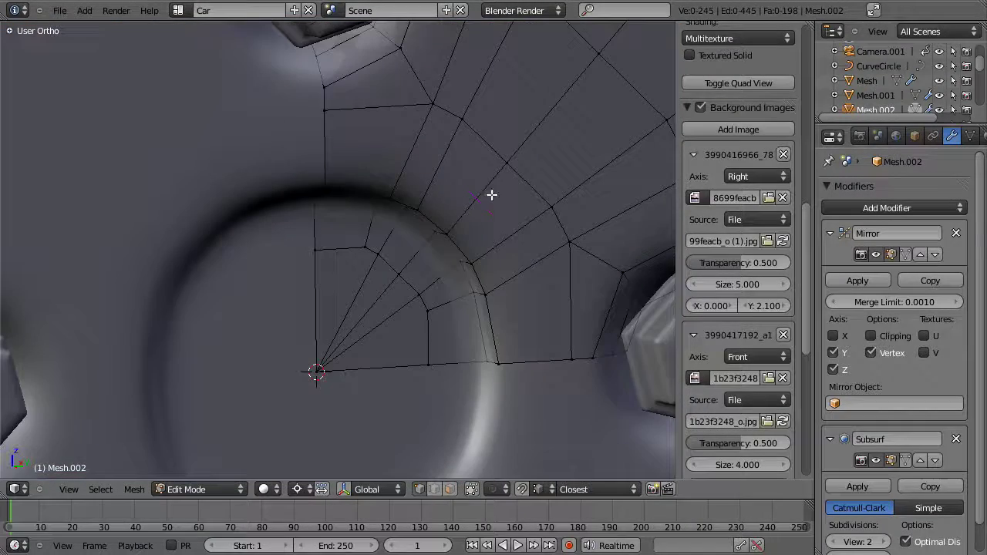
{"action": "left_click", "coordinate": [492, 195]}
{"action": "left_click", "coordinate": [491, 210]}
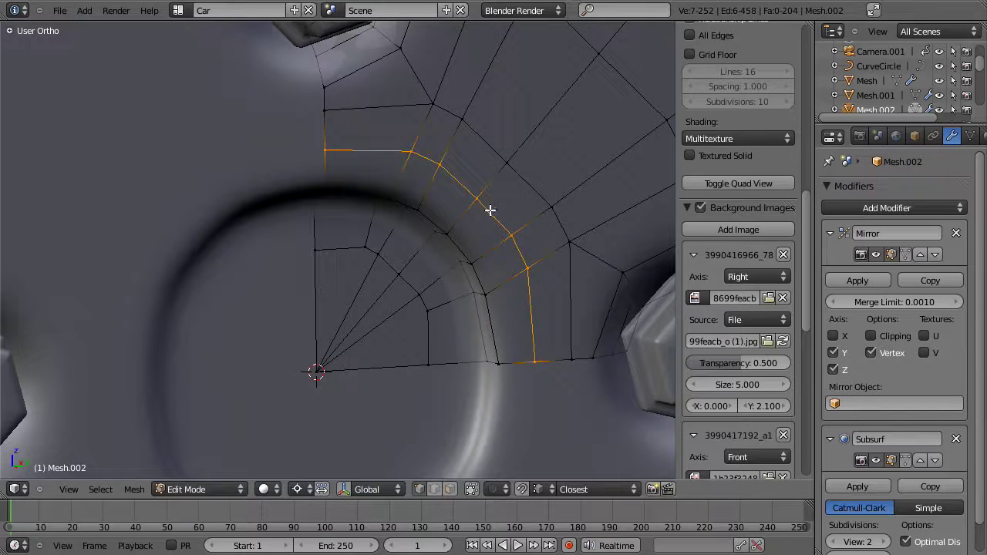
{"action": "key", "text": "a"}
{"action": "key", "text": "Tab"}
- Compare the wheel with the side-view reference, then examine it on the car from an angle and through the camera
{"action": "scroll", "coordinate": [432, 346], "scroll_direction": "down", "scroll_amount": 5}
{"action": "middle_click_drag", "start_coordinate": [430, 345], "coordinate": [326, 331]}
{"action": "scroll", "coordinate": [451, 350], "scroll_direction": "down", "scroll_amount": 7}
{"action": "scroll", "coordinate": [380, 317], "scroll_direction": "down", "scroll_amount": 4}
{"action": "key", "text": "KP_3"}
{"action": "scroll", "coordinate": [317, 296], "scroll_direction": "up", "scroll_amount": 6}
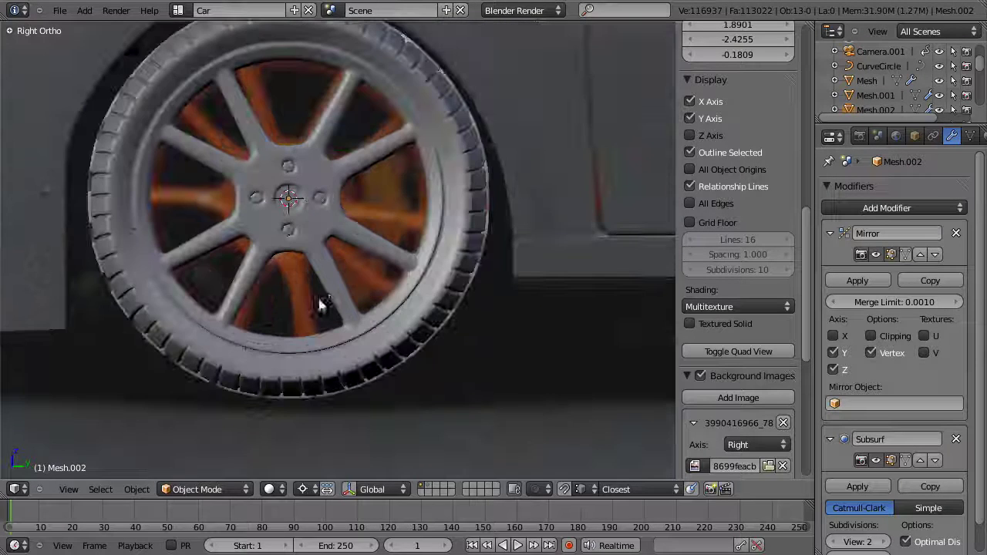
{"action": "key", "text": "2"}
{"action": "scroll", "coordinate": [324, 284], "scroll_direction": "down", "scroll_amount": 3}
{"action": "scroll", "coordinate": [324, 284], "scroll_direction": "up", "scroll_amount": 3}
{"action": "scroll", "coordinate": [349, 273], "scroll_direction": "down", "scroll_amount": 5}
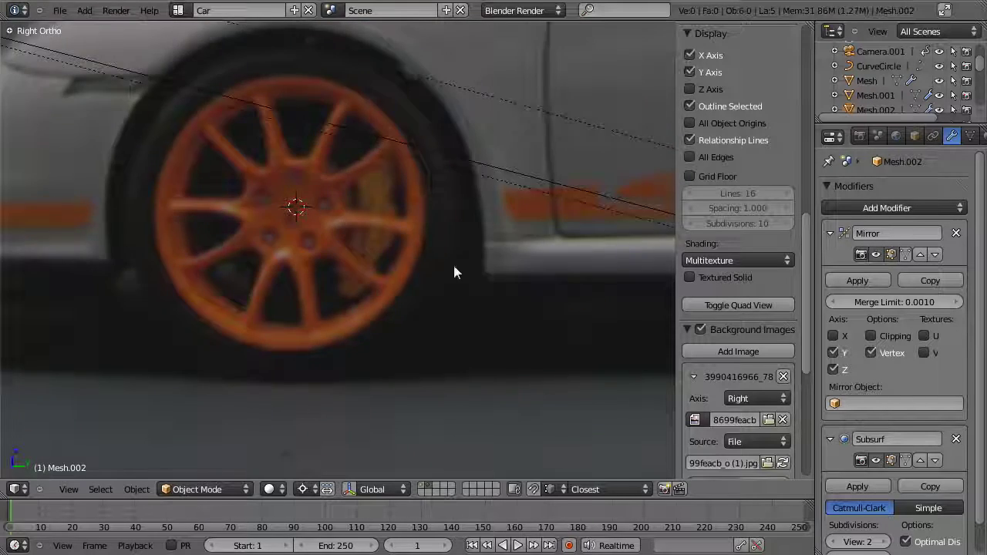
{"action": "scroll", "coordinate": [432, 280], "scroll_direction": "up", "scroll_amount": 4}
{"action": "key", "text": "1"}
{"action": "scroll", "coordinate": [337, 269], "scroll_direction": "down", "scroll_amount": 2}
{"action": "middle_click_drag", "start_coordinate": [337, 268], "coordinate": [422, 241]}
{"action": "scroll", "coordinate": [417, 247], "scroll_direction": "down", "scroll_amount": 6}
{"action": "scroll", "coordinate": [423, 241], "scroll_direction": "up", "scroll_amount": 5}
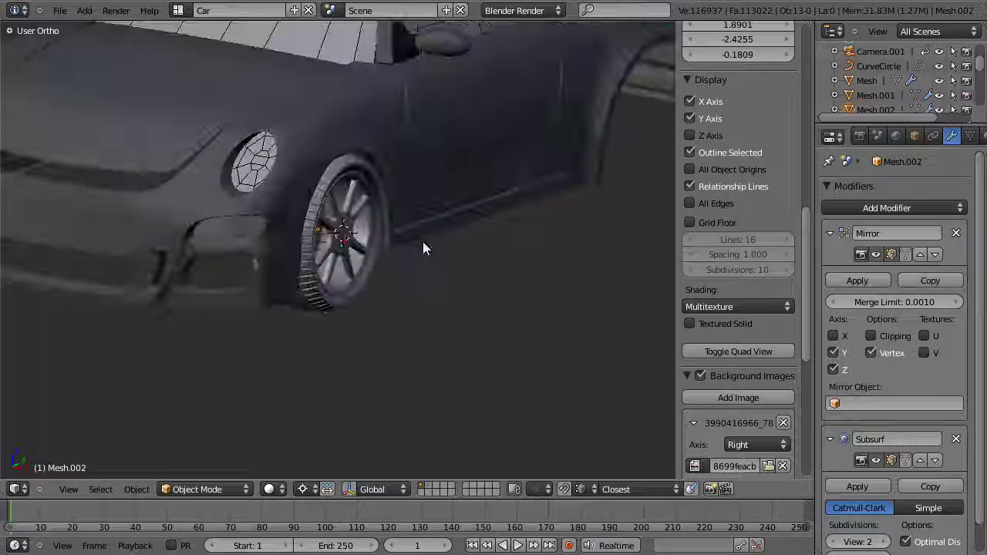
{"action": "key", "text": "KP_0"}
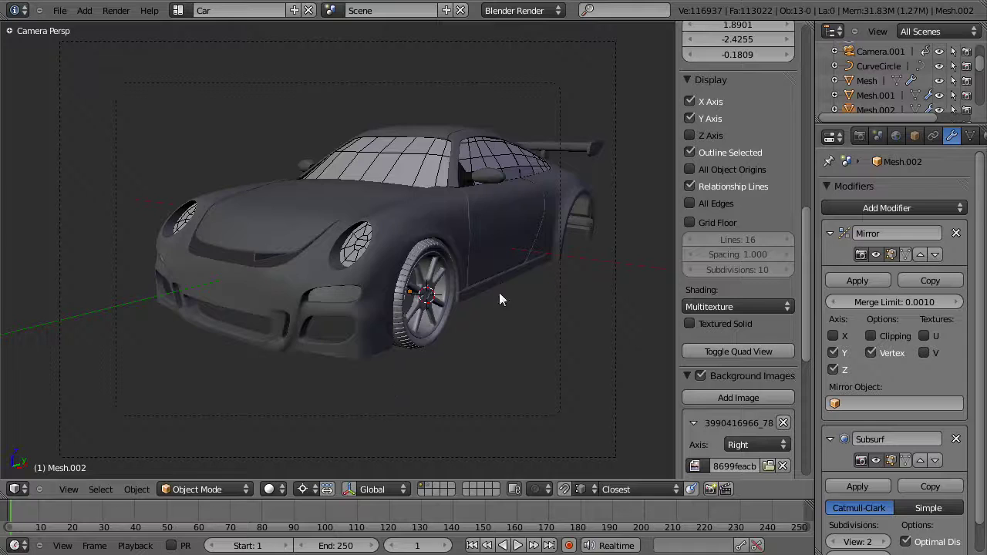
- Select the wheel nuts and the rim together in the wireframe side view
{"action": "key", "text": "KP_3"}
{"action": "key", "text": "z"}
{"action": "right_click", "coordinate": [338, 283]}
{"action": "right_click", "coordinate": [330, 231]}
{"action": "key", "text": "z"}
{"action": "scroll", "coordinate": [345, 266], "scroll_direction": "up", "scroll_amount": 2}
{"action": "middle_click_drag", "start_coordinate": [367, 246], "coordinate": [349, 257], "text": "shift"}
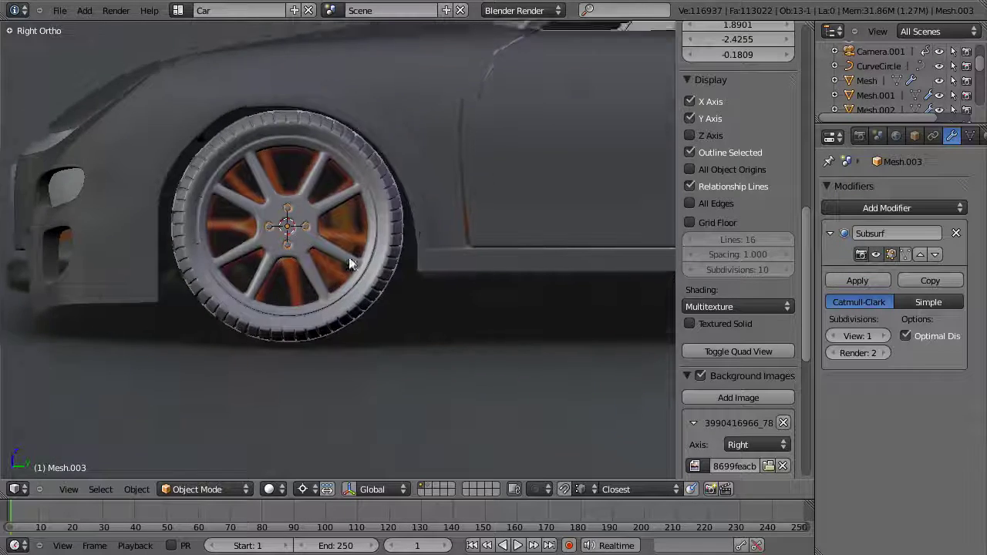
{"action": "scroll", "coordinate": [348, 262], "scroll_direction": "down", "scroll_amount": 4}
{"action": "key", "text": "z"}
{"action": "scroll", "coordinate": [262, 280], "scroll_direction": "up", "scroll_amount": 4}
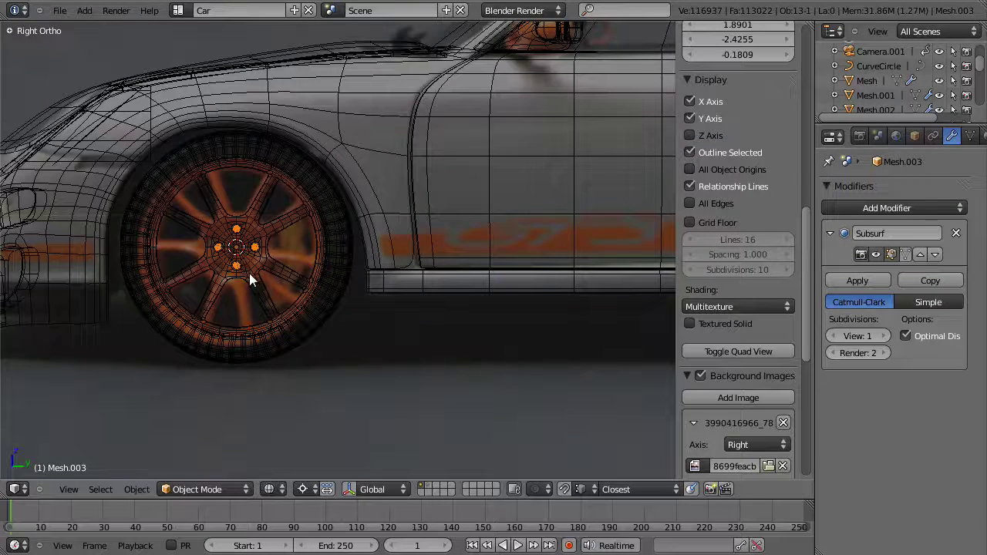
{"action": "right_click", "coordinate": [254, 267]}
{"action": "right_click", "coordinate": [255, 245], "text": "shift"}
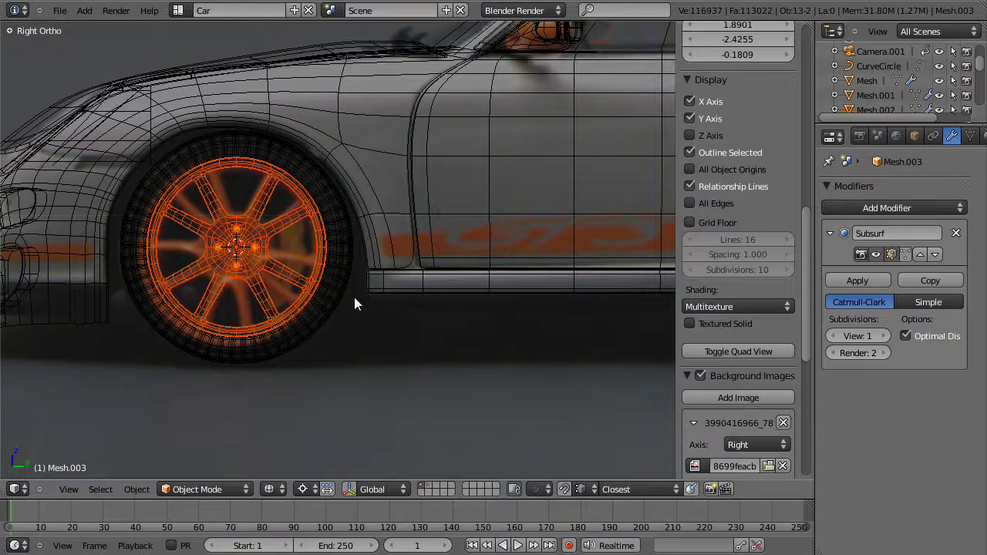
- Add an empty at the 3D cursor in the wheel's centre
{"action": "key", "text": "shift+a"}
{"action": "left_click", "coordinate": [319, 411]}
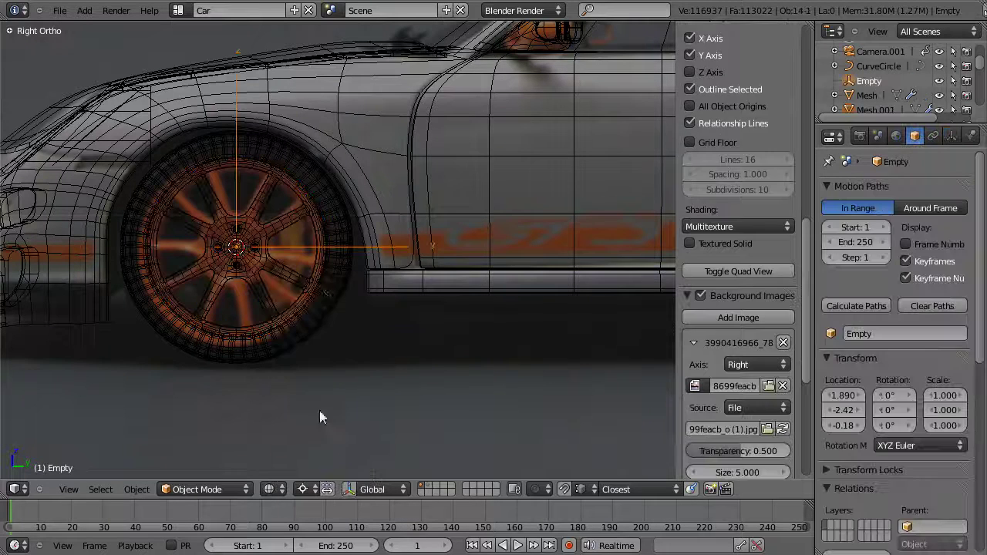
- Select the wheel nuts, the rim, the tyre parts and the tyre's guiding curve circle together
{"action": "middle_click_drag", "start_coordinate": [330, 301], "coordinate": [258, 291]}
{"action": "right_click", "coordinate": [242, 262]}
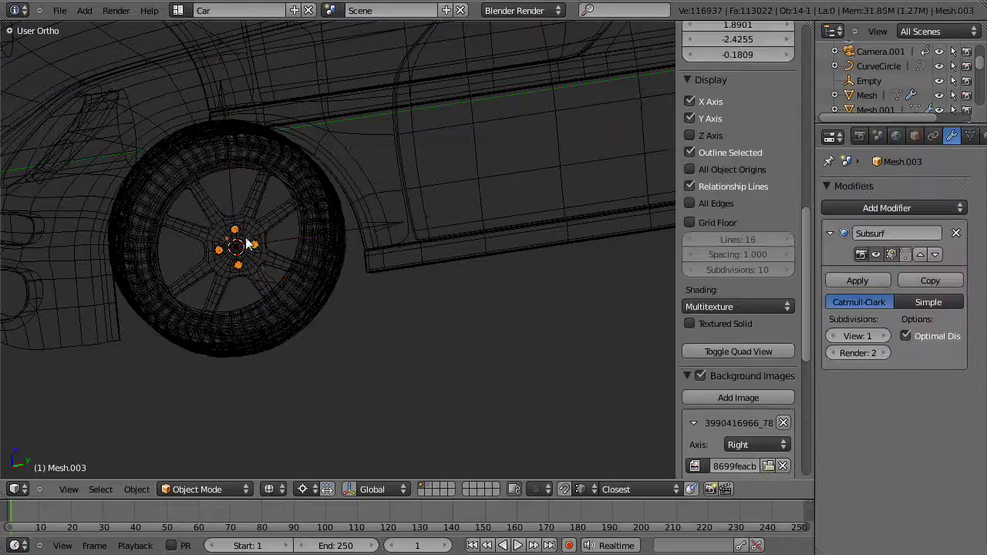
{"action": "right_click", "coordinate": [265, 256], "text": "shift"}
{"action": "right_click", "coordinate": [325, 191], "text": "shift"}
{"action": "right_click", "coordinate": [313, 199], "text": "shift"}
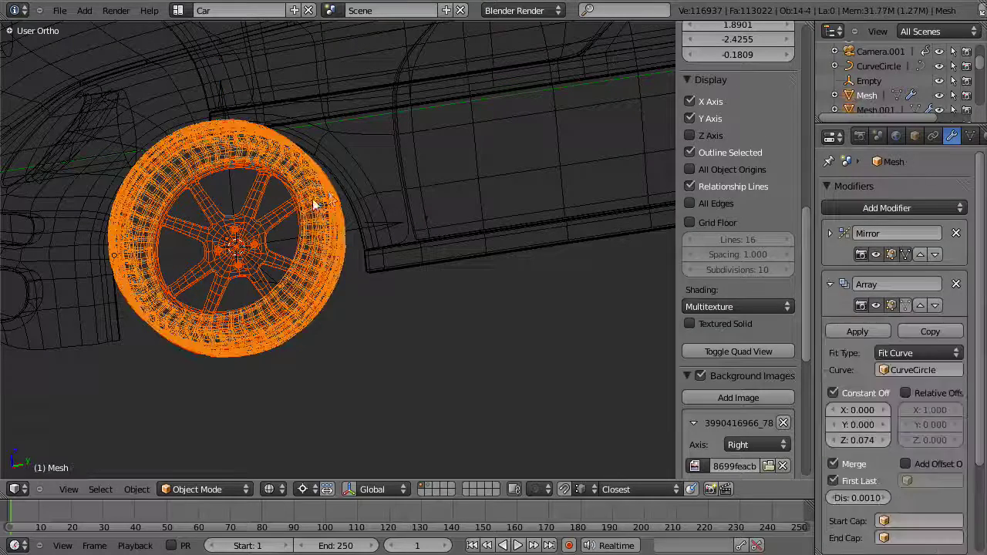
{"action": "right_click", "coordinate": [331, 191], "text": "shift"}
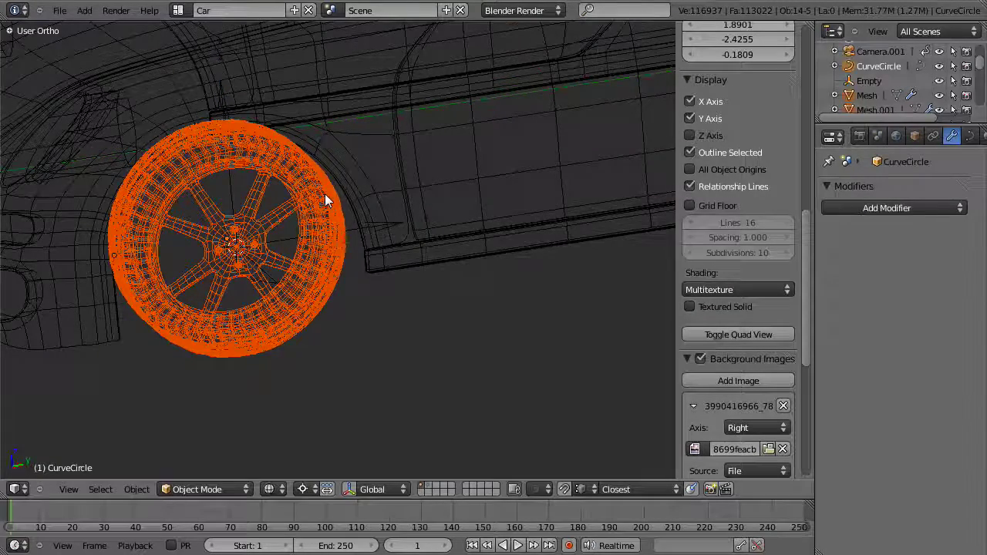
{"action": "key", "text": "KP_3"}
{"action": "key", "text": "b"}
{"action": "left_click_drag", "start_coordinate": [213, 285], "coordinate": [293, 381]}
{"action": "middle_click_drag", "start_coordinate": [293, 381], "coordinate": [367, 191]}
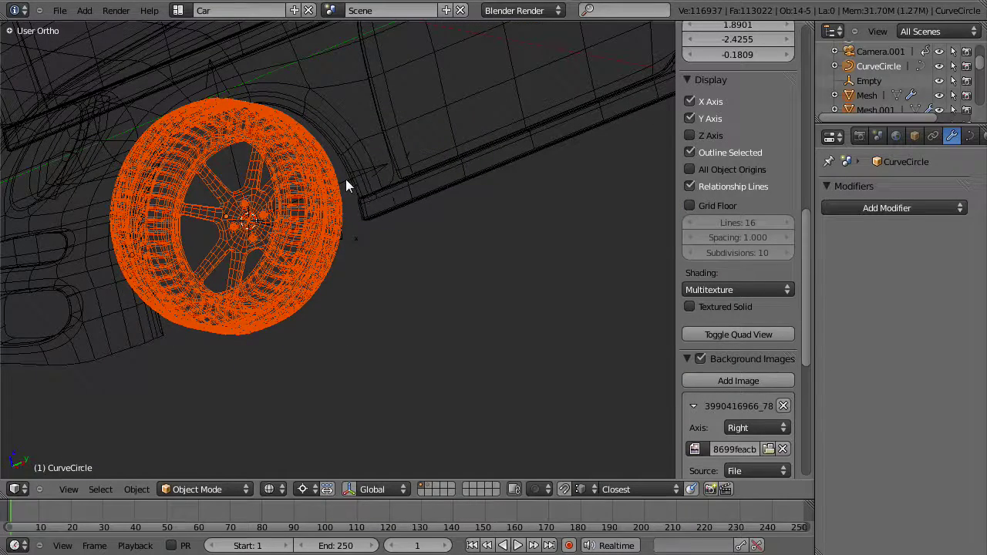
- Parent the selected wheel parts to the empty as the active object, and select only the empty
{"action": "right_click", "coordinate": [346, 179], "text": "shift"}
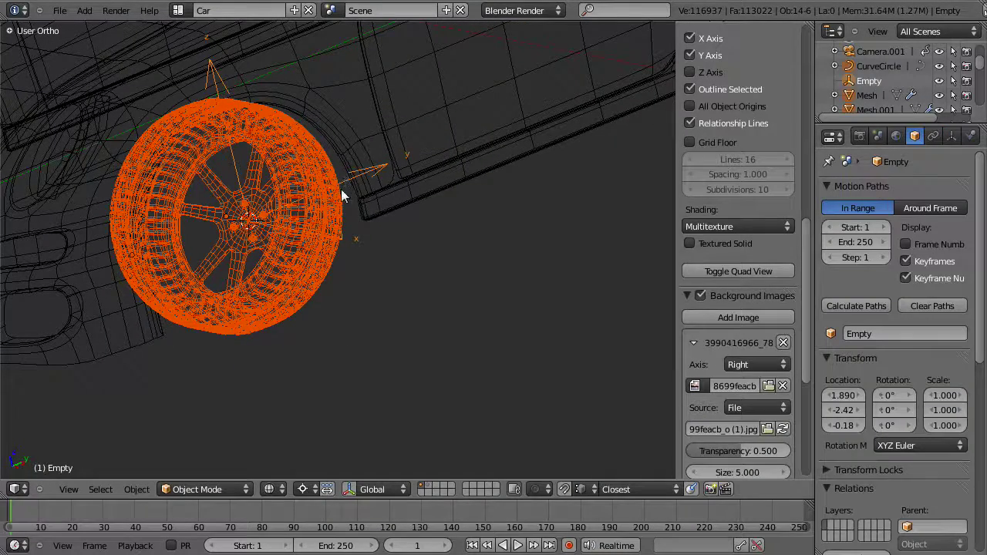
{"action": "key", "text": "ctrl+p"}
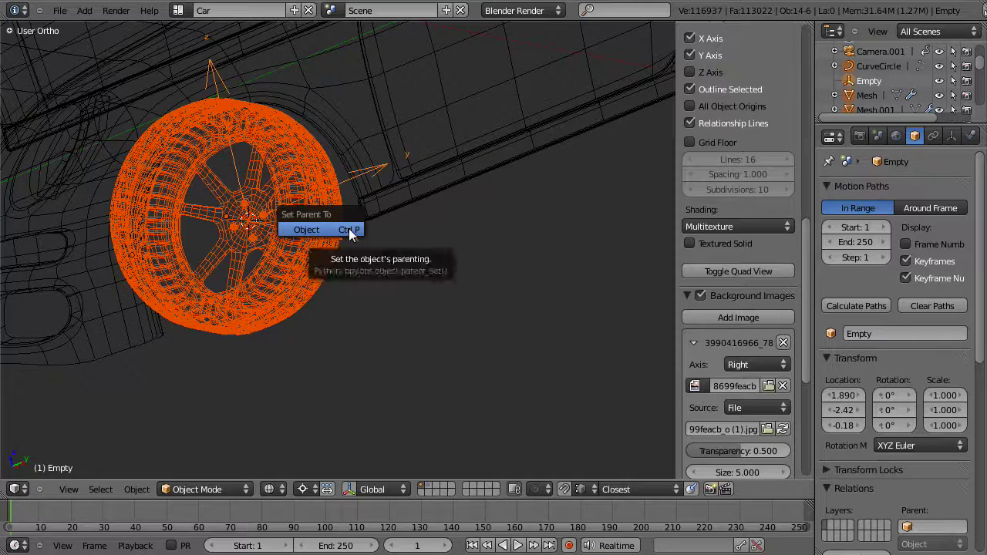
{"action": "left_click", "coordinate": [348, 228]}
{"action": "right_click", "coordinate": [379, 167]}
{"action": "right_click", "coordinate": [379, 167]}
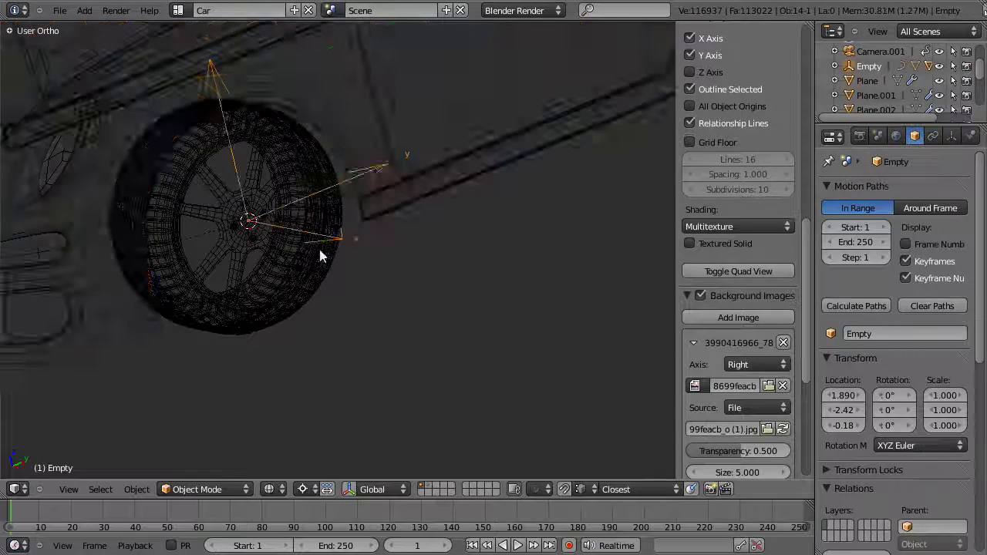
- Test-move the empty along X and then freely to check the wheel follows, cancelling both moves
{"action": "key", "text": "z"}
{"action": "middle_click_drag", "start_coordinate": [319, 253], "coordinate": [336, 260]}
{"action": "key", "text": "g"}
{"action": "key", "text": "x"}
{"action": "right_click", "coordinate": [449, 260]}
{"action": "scroll", "coordinate": [448, 259], "scroll_direction": "down", "scroll_amount": 7}
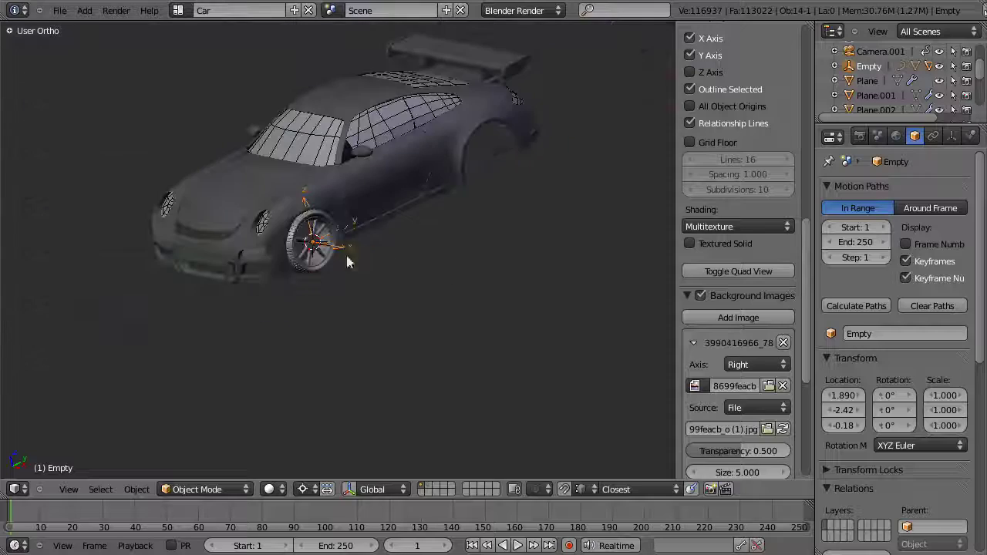
{"action": "key", "text": "g"}
{"action": "left_click", "coordinate": [316, 307]}
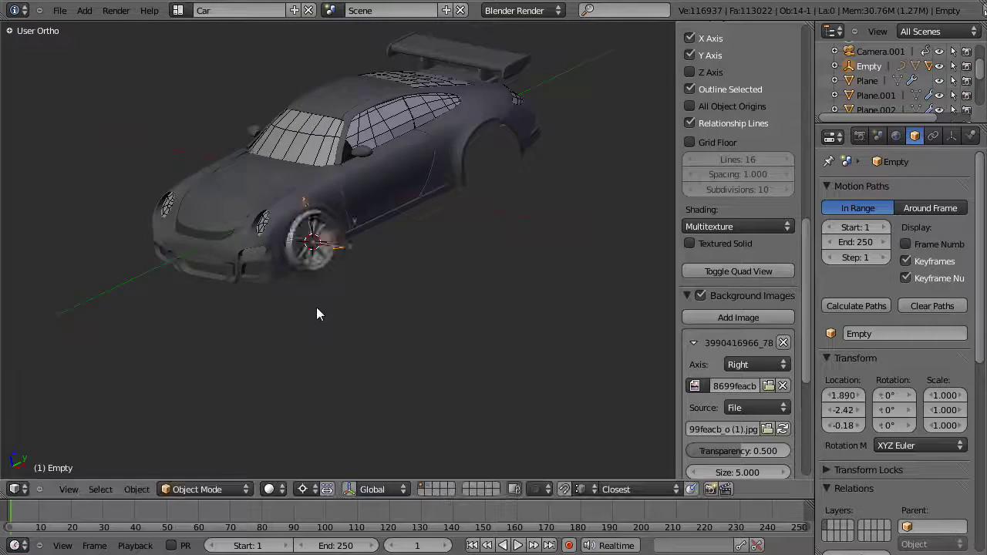
- Select all of the empty's children and put them in a new group
{"action": "scroll", "coordinate": [317, 306], "scroll_direction": "up", "scroll_amount": 5}
{"action": "middle_click_drag", "start_coordinate": [309, 295], "coordinate": [352, 315]}
{"action": "scroll", "coordinate": [296, 194], "scroll_direction": "down", "scroll_amount": 5}
{"action": "scroll", "coordinate": [354, 306], "scroll_direction": "up", "scroll_amount": 3}
{"action": "key", "text": "z"}
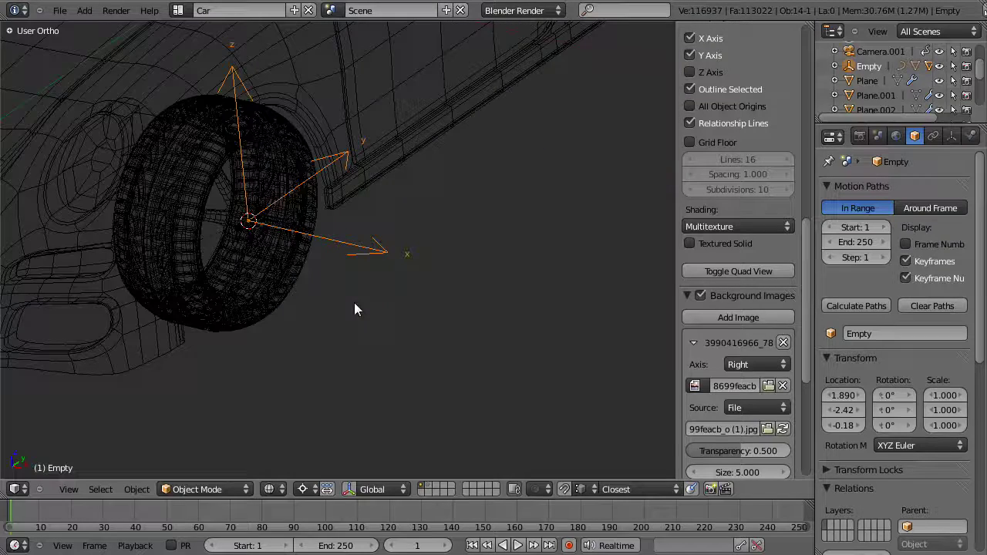
{"action": "middle_click_drag", "start_coordinate": [299, 291], "coordinate": [327, 300], "text": "shift"}
{"action": "scroll", "coordinate": [355, 307], "scroll_direction": "up", "scroll_amount": 3}
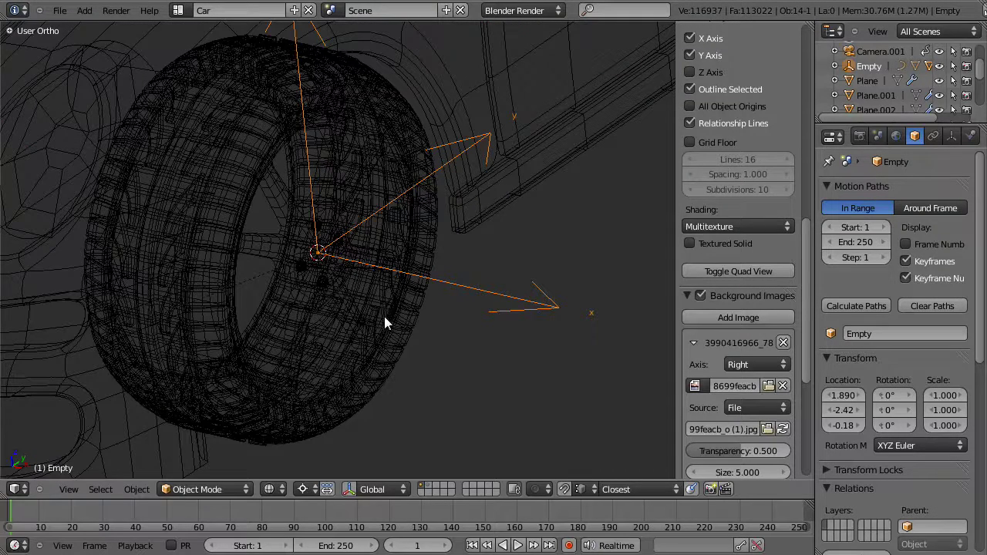
{"action": "left_click", "coordinate": [100, 489]}
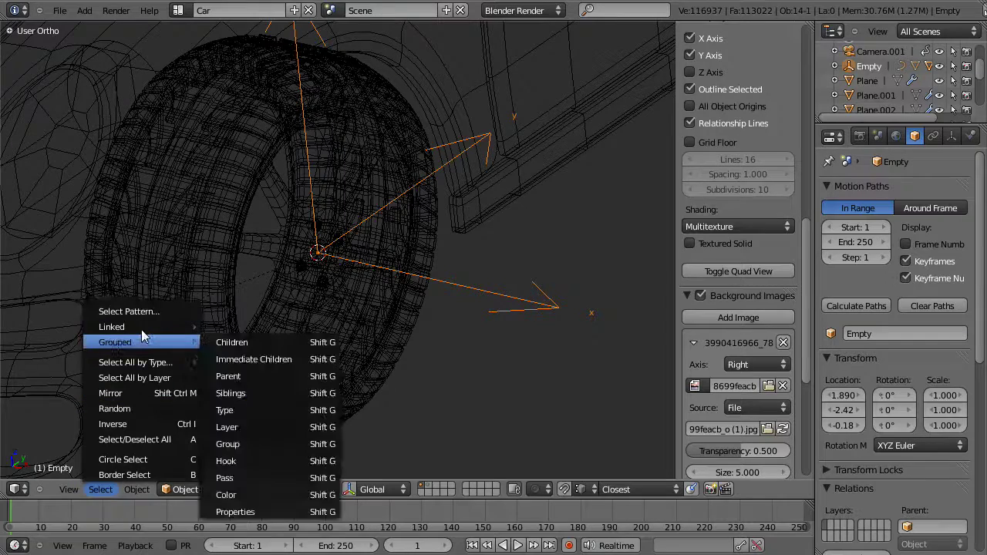
{"action": "mouse_move", "coordinate": [133, 347]}
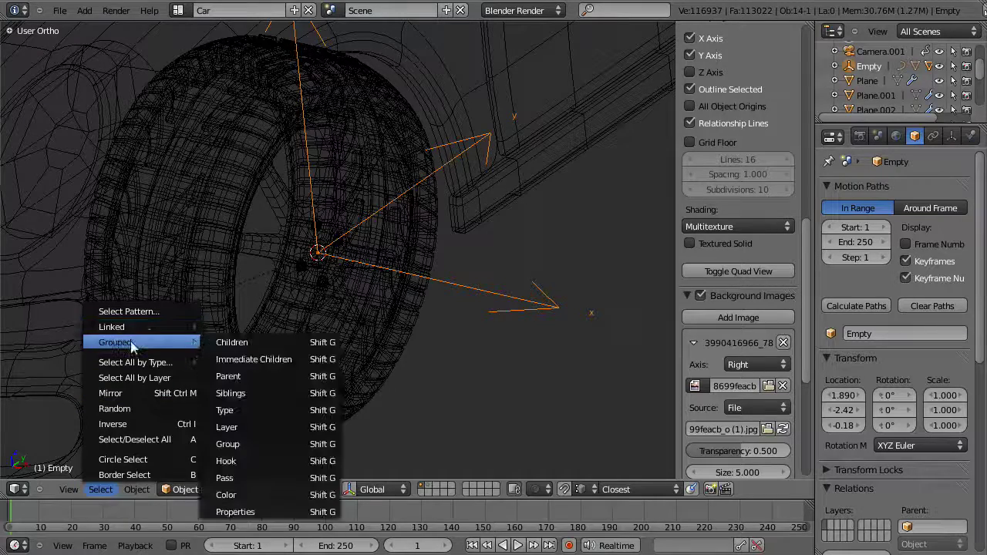
{"action": "left_click", "coordinate": [267, 342]}
{"action": "scroll", "coordinate": [309, 312], "scroll_direction": "down", "scroll_amount": 6}
{"action": "middle_click_drag", "start_coordinate": [315, 314], "coordinate": [342, 314]}
{"action": "scroll", "coordinate": [376, 263], "scroll_direction": "up", "scroll_amount": 5}
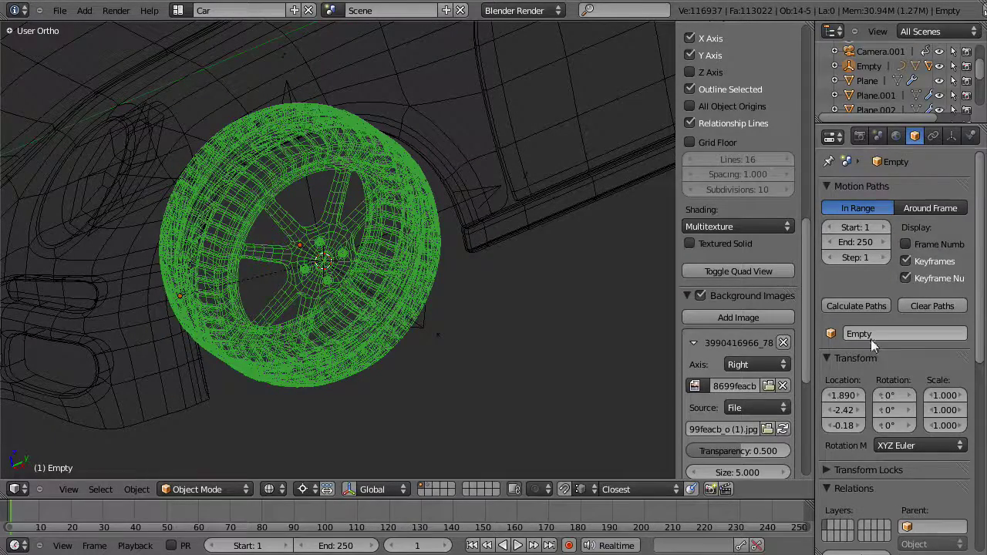
- Look through the empty's object, constraint and data properties for the group's settings
{"action": "scroll", "coordinate": [857, 336], "scroll_direction": "down", "scroll_amount": 5}
{"action": "scroll", "coordinate": [850, 332], "scroll_direction": "down", "scroll_amount": 2}
{"action": "scroll", "coordinate": [844, 353], "scroll_direction": "down", "scroll_amount": 2}
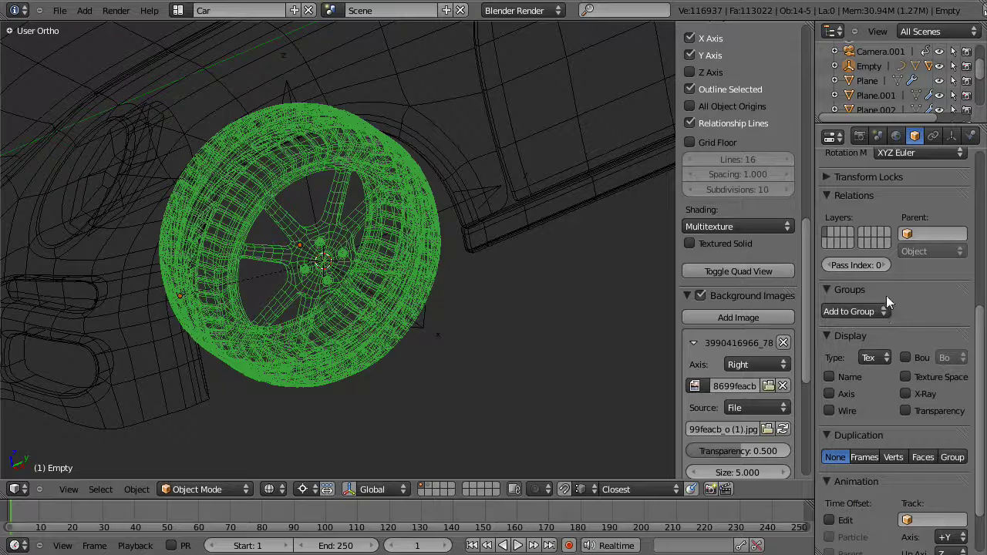
{"action": "scroll", "coordinate": [886, 296], "scroll_direction": "up", "scroll_amount": 1}
{"action": "left_click", "coordinate": [887, 326]}
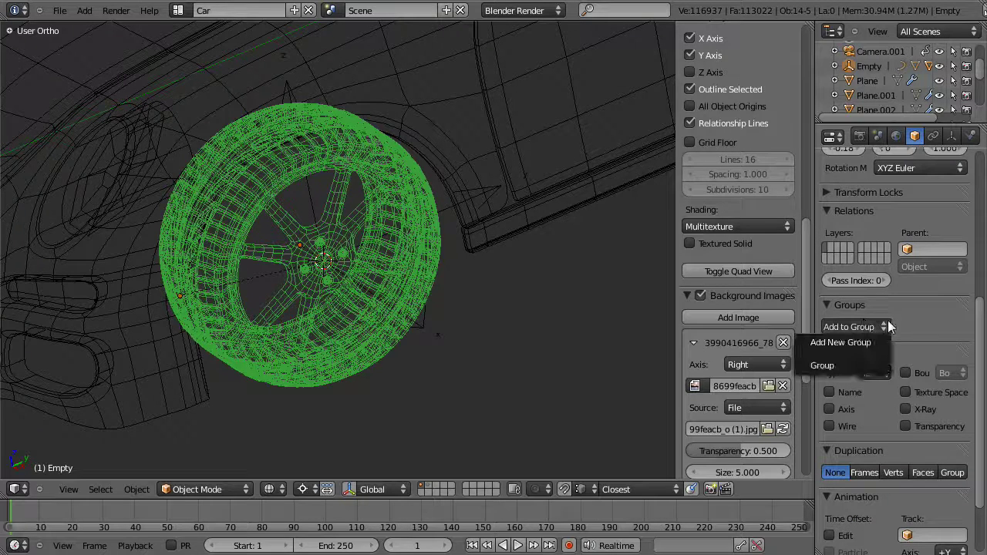
{"action": "left_click", "coordinate": [880, 344]}
{"action": "scroll", "coordinate": [852, 336], "scroll_direction": "up", "scroll_amount": 9}
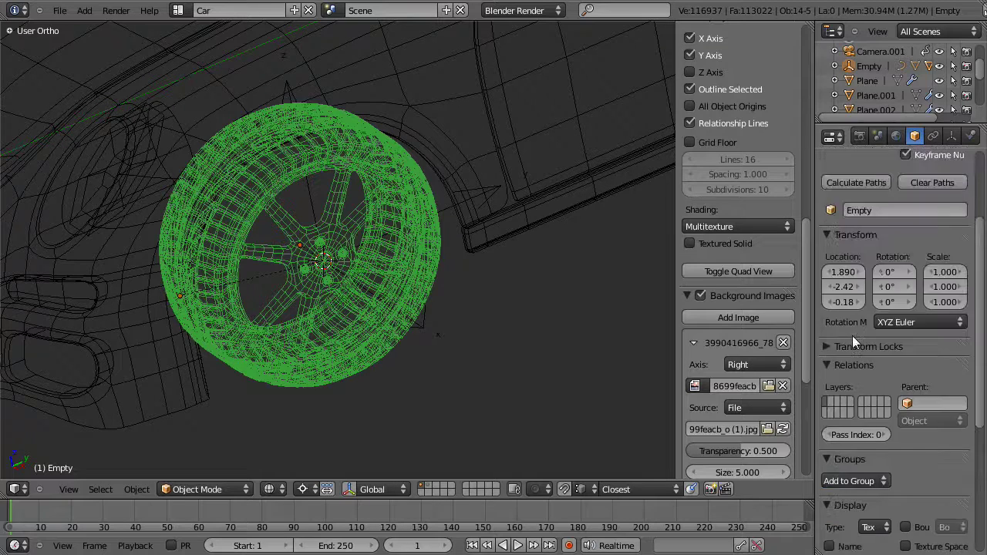
{"action": "left_click", "coordinate": [934, 138]}
{"action": "left_click", "coordinate": [952, 137]}
{"action": "left_click", "coordinate": [913, 139]}
{"action": "scroll", "coordinate": [906, 301], "scroll_direction": "down", "scroll_amount": 5}
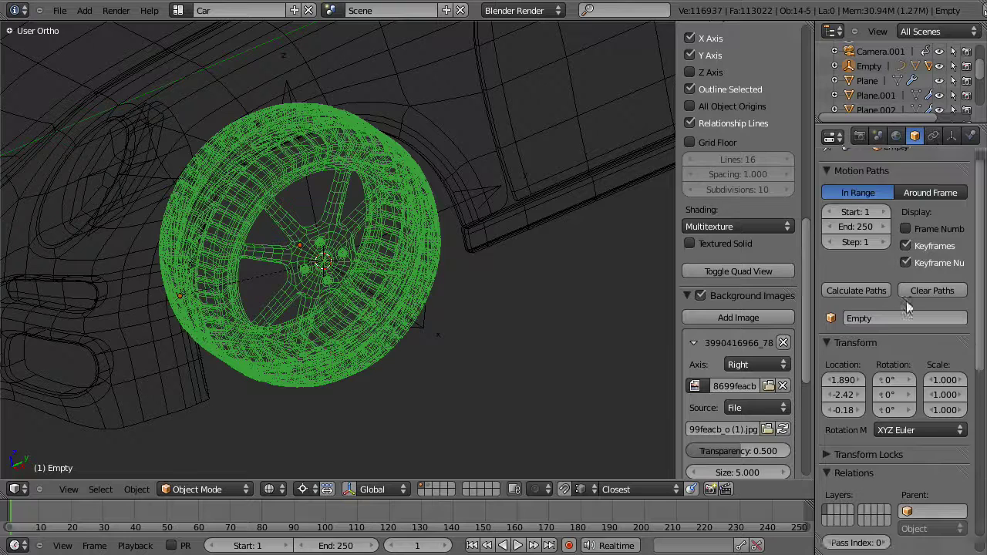
{"action": "scroll", "coordinate": [835, 417], "scroll_direction": "down", "scroll_amount": 8}
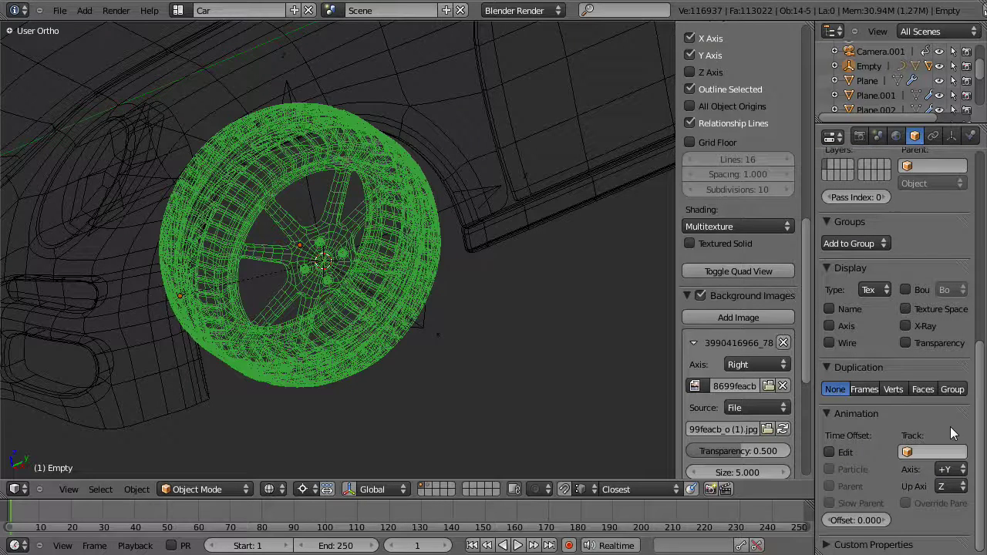
{"action": "scroll", "coordinate": [899, 355], "scroll_direction": "up", "scroll_amount": 2}
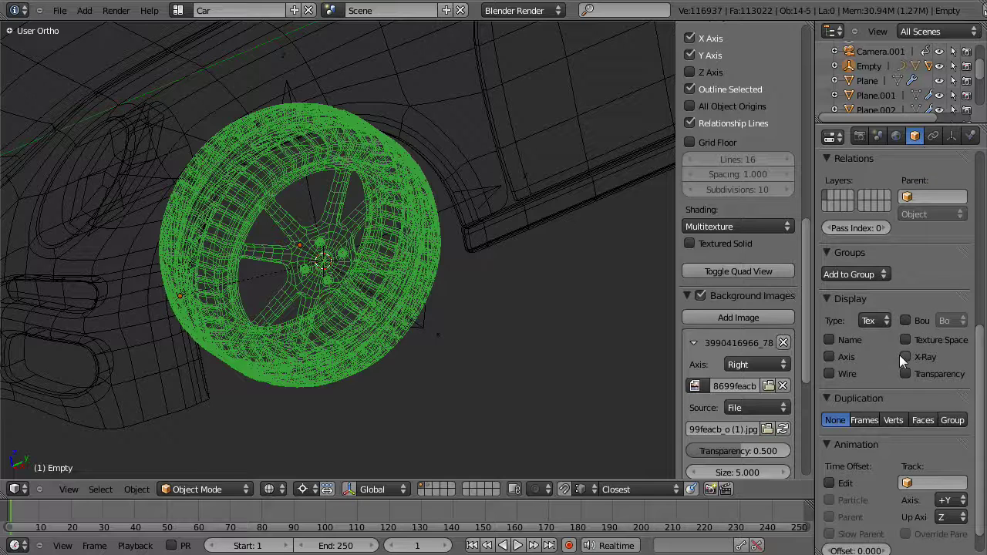
- Select the rim and rename its group to Wheel
{"action": "right_click", "coordinate": [289, 358]}
{"action": "key", "text": "z"}
{"action": "key", "text": "z"}
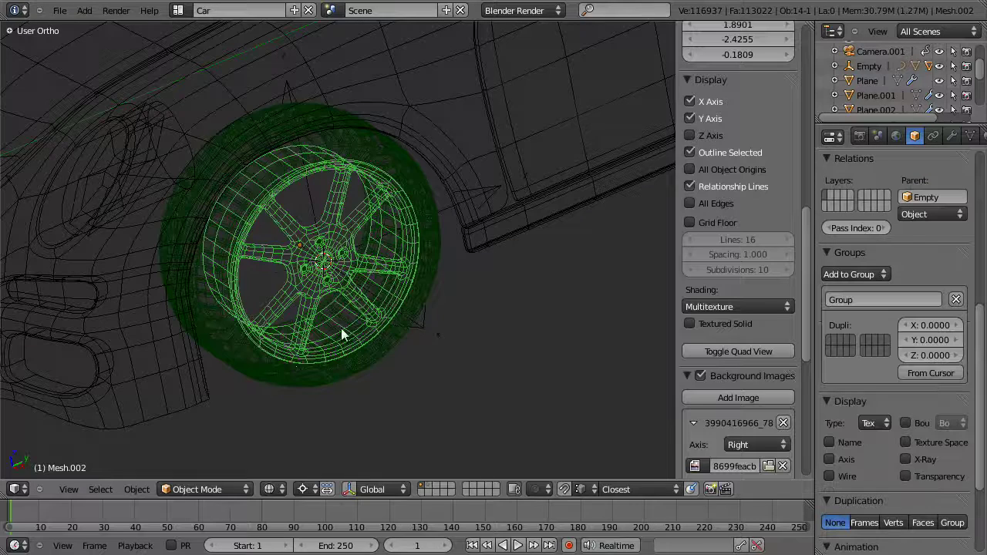
{"action": "type", "text": "Wheel"}
{"action": "key", "text": "Return"}
- Select the whole front wheel with its empty and duplicate it along the Y axis to the rear wheel arch
{"action": "key", "text": "shift+g"}
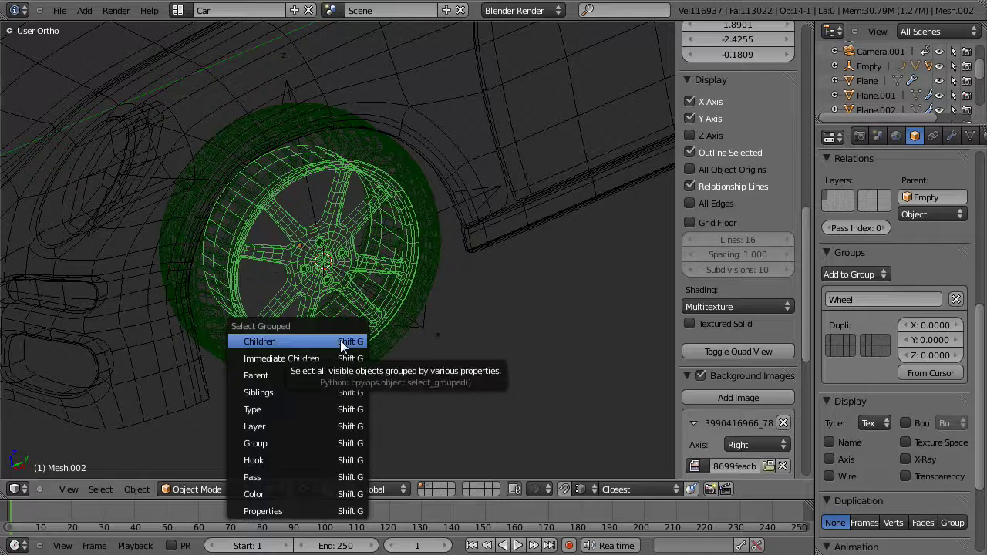
{"action": "left_click", "coordinate": [314, 444]}
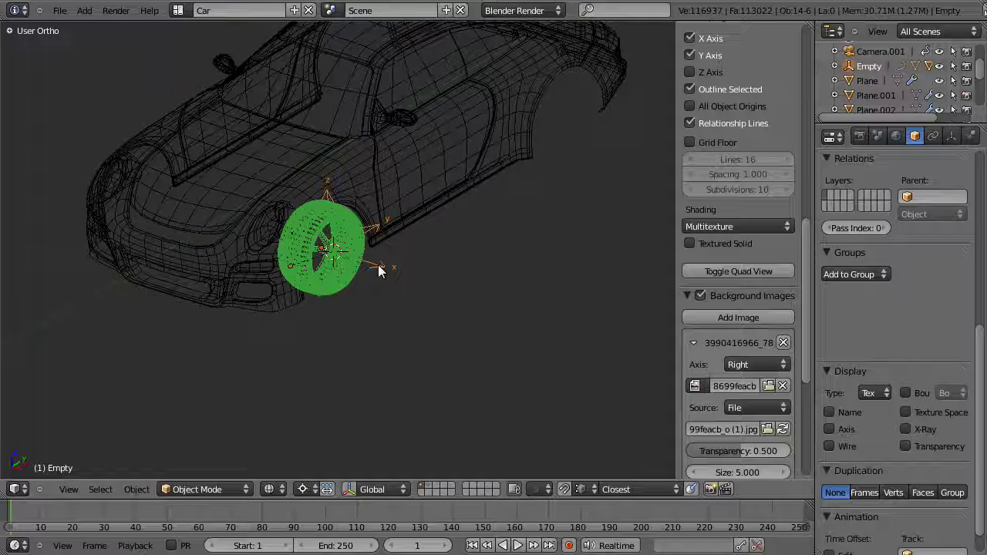
{"action": "key", "text": "KP_7"}
{"action": "scroll", "coordinate": [378, 264], "scroll_direction": "up", "scroll_amount": 3}
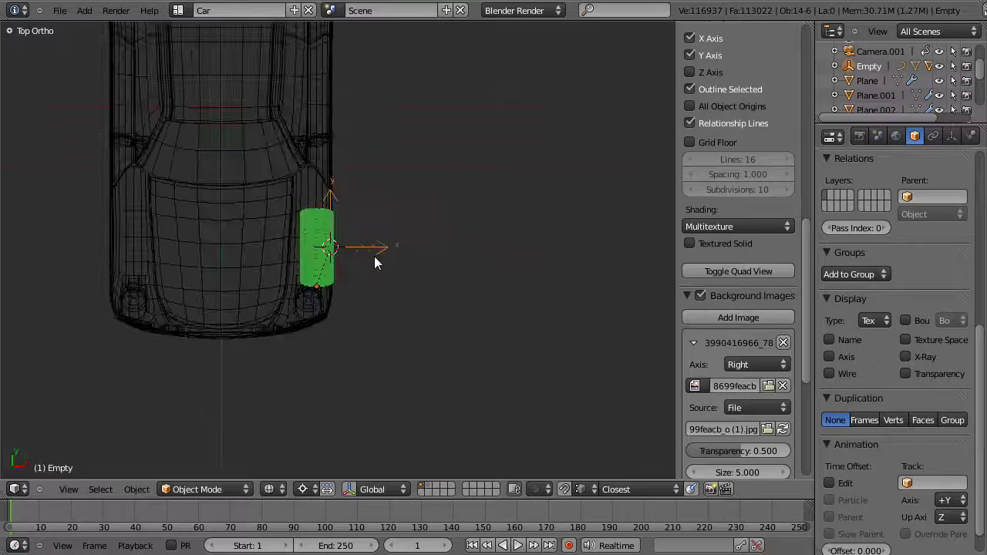
{"action": "middle_click_drag", "start_coordinate": [419, 332], "coordinate": [410, 356], "text": "shift"}
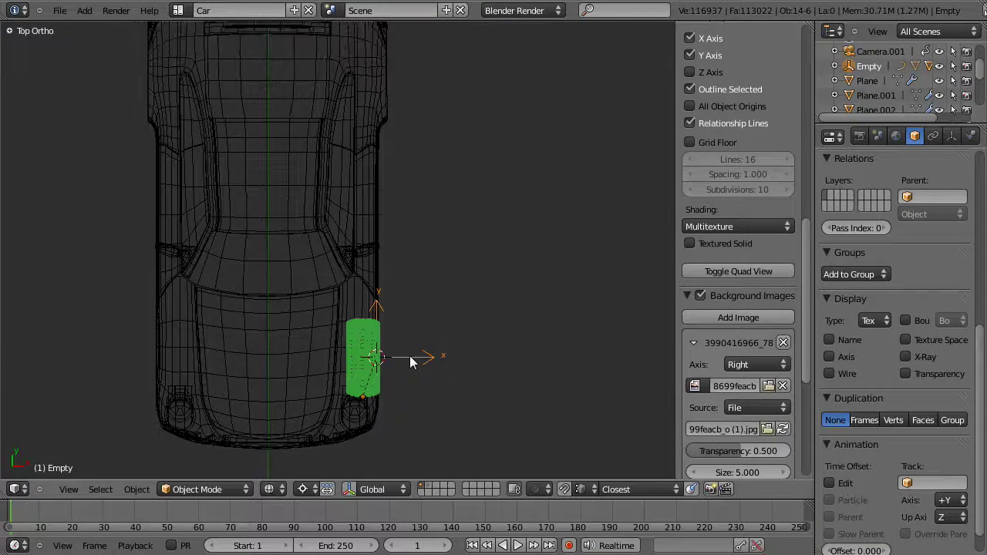
{"action": "key", "text": "shift+d"}
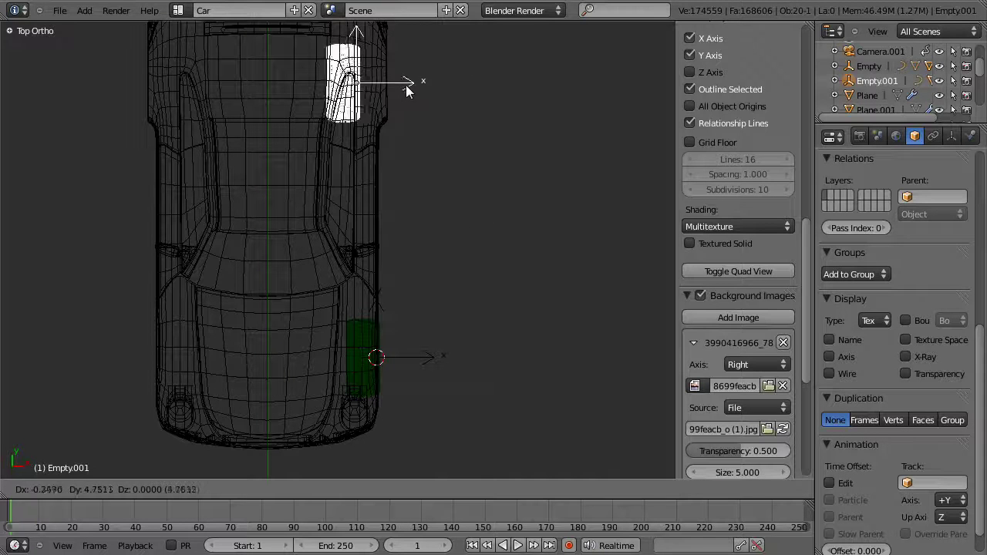
{"action": "key", "text": "y"}
{"action": "left_click", "coordinate": [408, 74]}
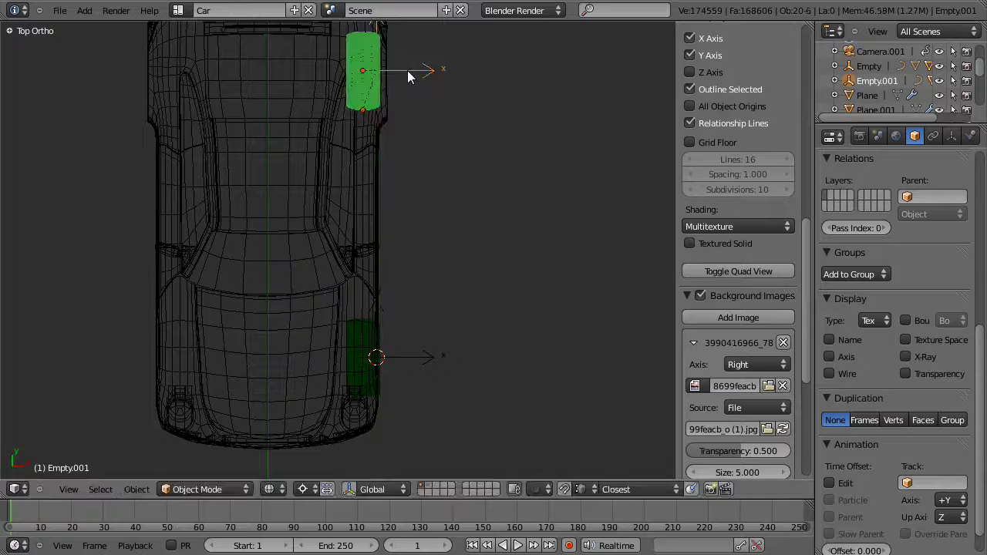
- Move the rear wheel copy along Y to line it up with the rear wheel in the side reference image
{"action": "key", "text": "KP_3"}
{"action": "scroll", "coordinate": [547, 339], "scroll_direction": "up", "scroll_amount": 2}
{"action": "middle_click_drag", "start_coordinate": [547, 340], "coordinate": [165, 363], "text": "shift"}
{"action": "scroll", "coordinate": [318, 311], "scroll_direction": "up", "scroll_amount": 4}
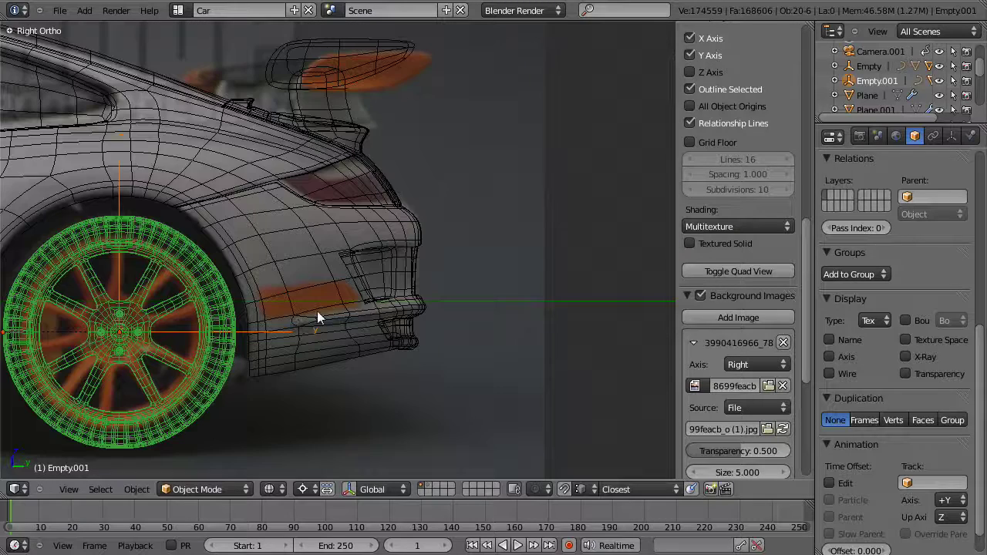
{"action": "key", "text": "g"}
{"action": "key", "text": "y"}
{"action": "left_click", "coordinate": [309, 308]}
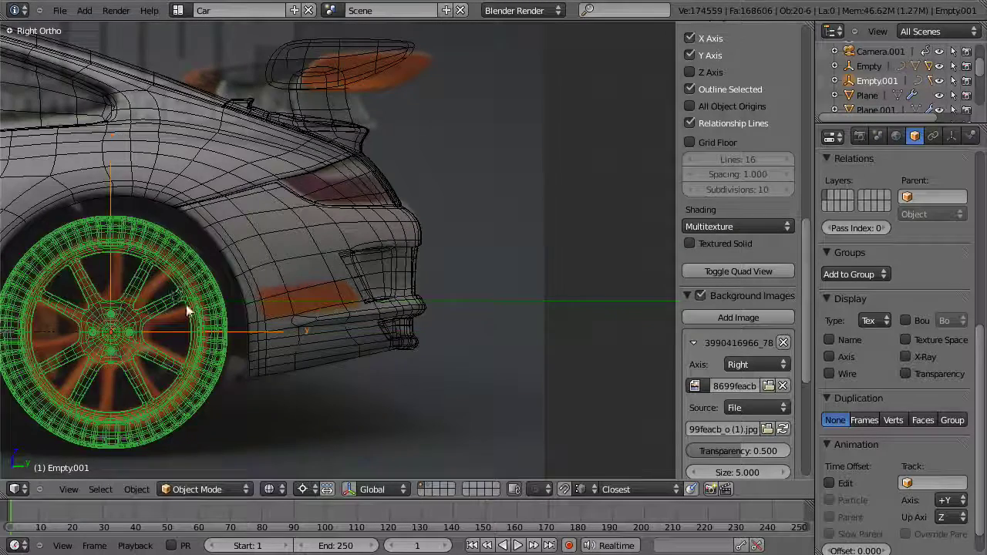
- Shift the rear wheel outward along the global X axis and fine-tune its X position against the car body in front view
{"action": "middle_click_drag", "start_coordinate": [308, 308], "coordinate": [276, 341]}
{"action": "key", "text": "r"}
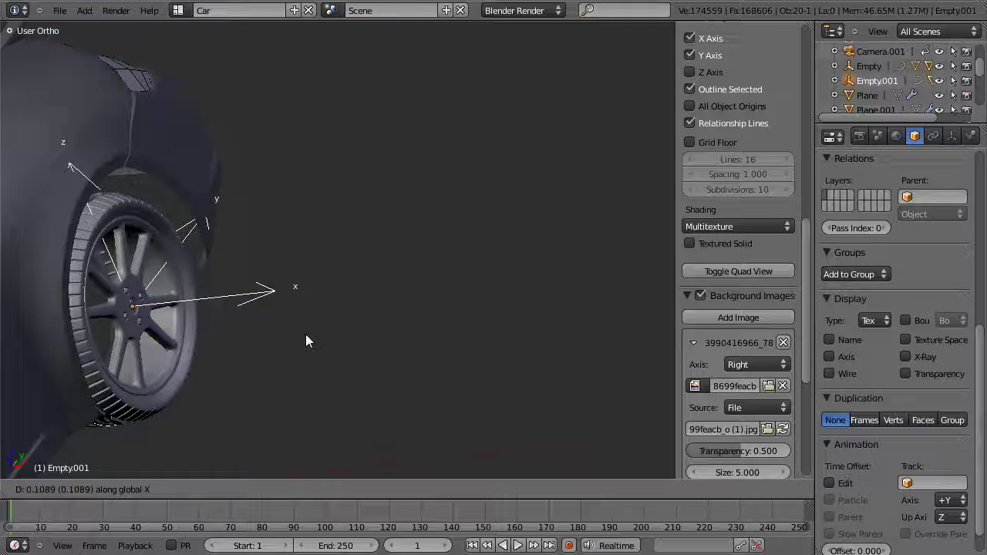
{"action": "left_click", "coordinate": [306, 334]}
{"action": "key", "text": "KP_1"}
{"action": "key", "text": "g"}
{"action": "key", "text": "x"}
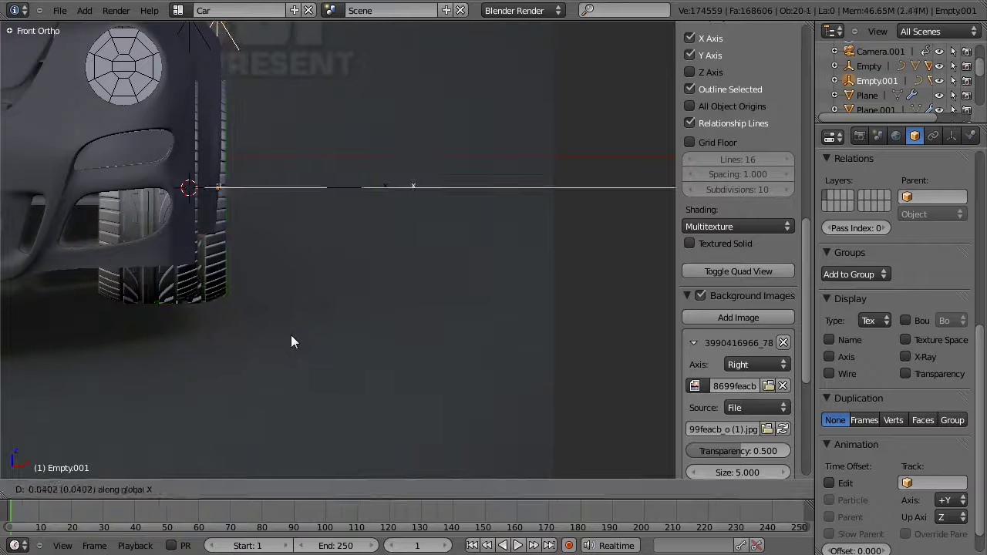
{"action": "left_click", "coordinate": [287, 330]}
- Open the rear and front tyre meshes for editing in turn and try scaling the front tyre's mesh
{"action": "key", "text": "KP_3"}
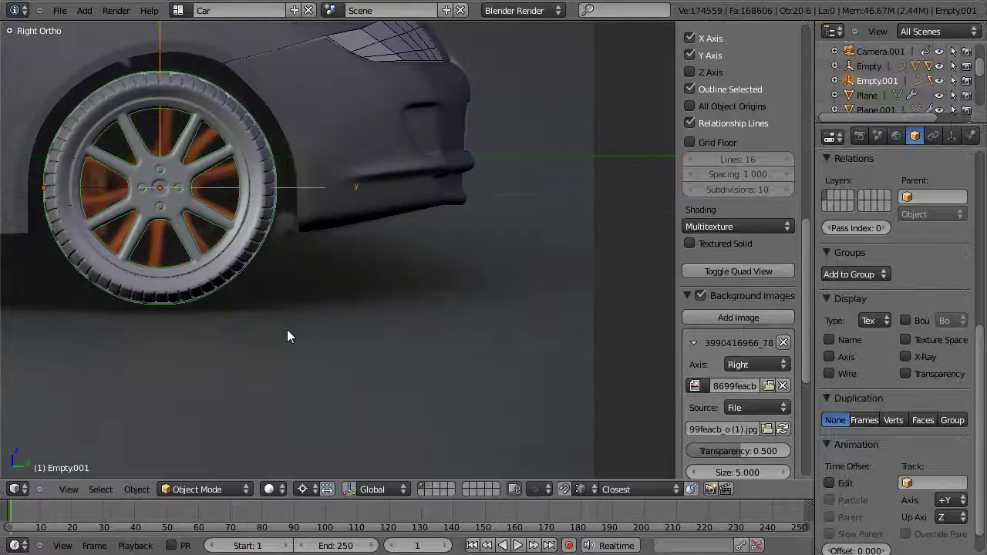
{"action": "scroll", "coordinate": [355, 341], "scroll_direction": "down", "scroll_amount": 4}
{"action": "middle_click_drag", "start_coordinate": [310, 263], "coordinate": [416, 377]}
{"action": "right_click", "coordinate": [415, 376]}
{"action": "key", "text": "Tab"}
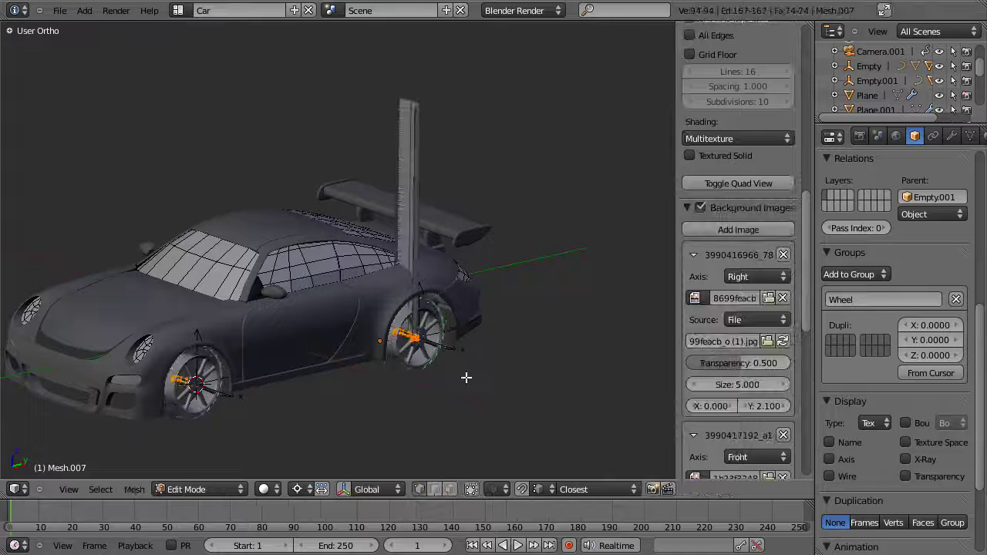
{"action": "key", "text": "Tab"}
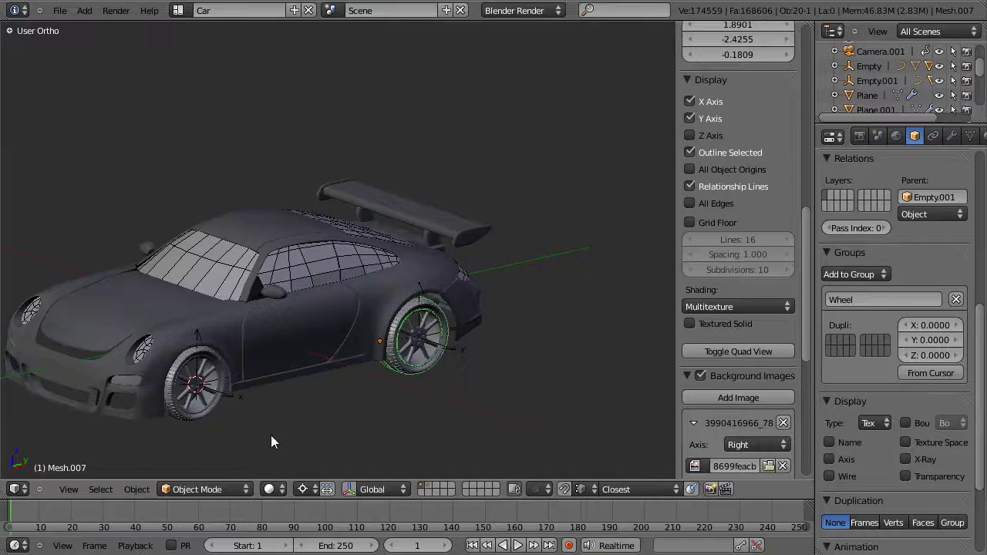
{"action": "right_click", "coordinate": [211, 410]}
{"action": "key", "text": "Tab"}
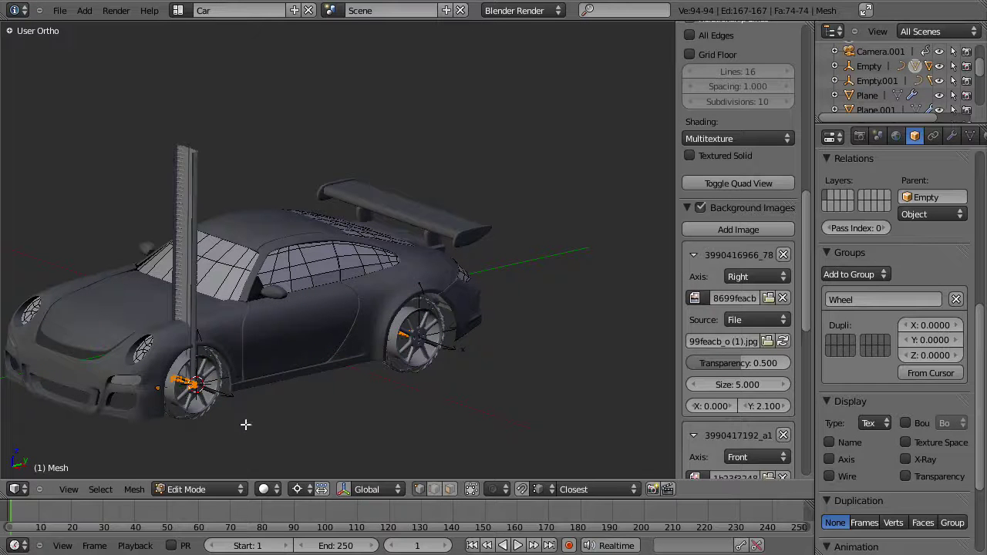
{"action": "key", "text": "s"}
{"action": "right_click", "coordinate": [257, 444]}
{"action": "key", "text": "Tab"}
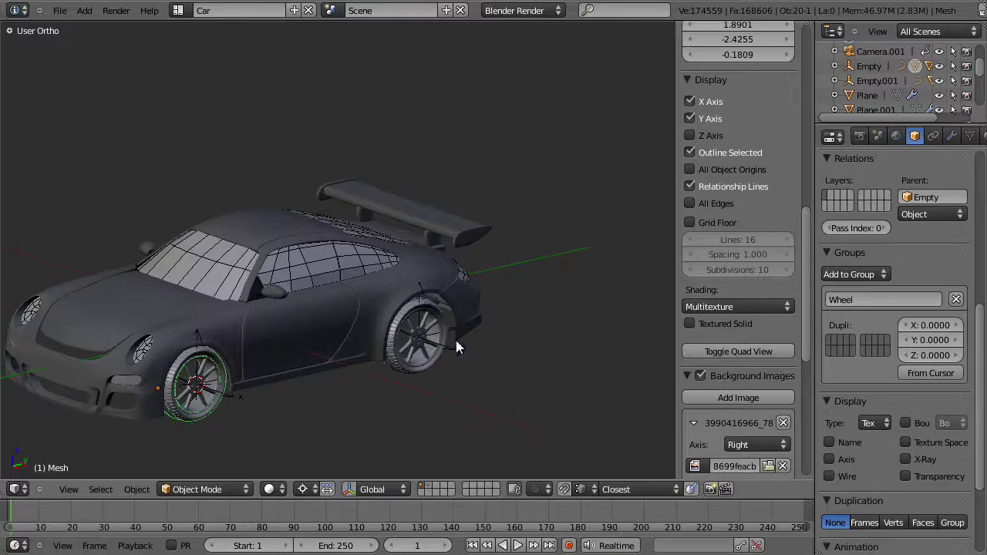
- Try scaling the rear rim and moving the rear tyre as separate objects
{"action": "key", "text": "a"}
{"action": "right_click", "coordinate": [422, 356]}
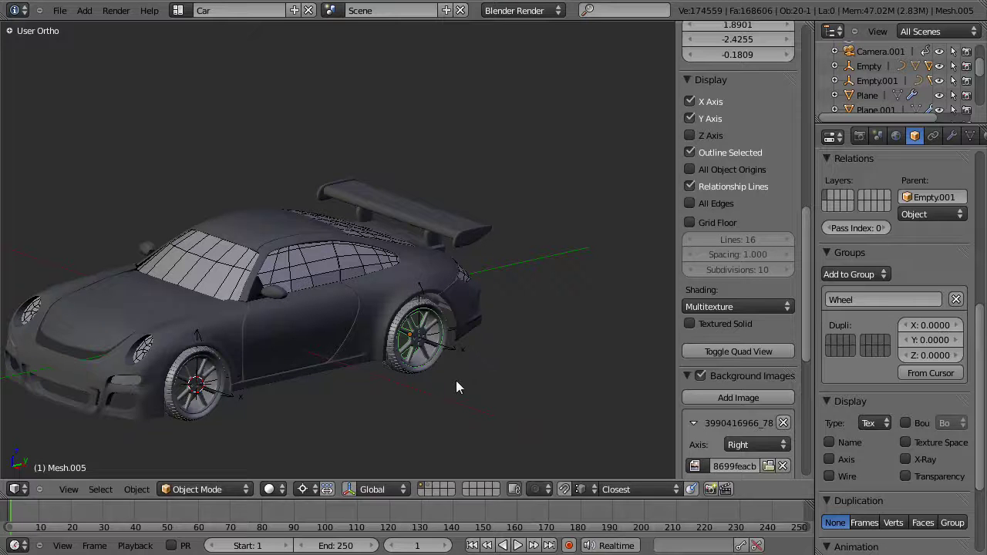
{"action": "key", "text": "s"}
{"action": "right_click", "coordinate": [446, 360]}
{"action": "key", "text": "s"}
{"action": "right_click", "coordinate": [449, 392]}
{"action": "right_click", "coordinate": [403, 375]}
{"action": "key", "text": "g"}
{"action": "right_click", "coordinate": [484, 361]}
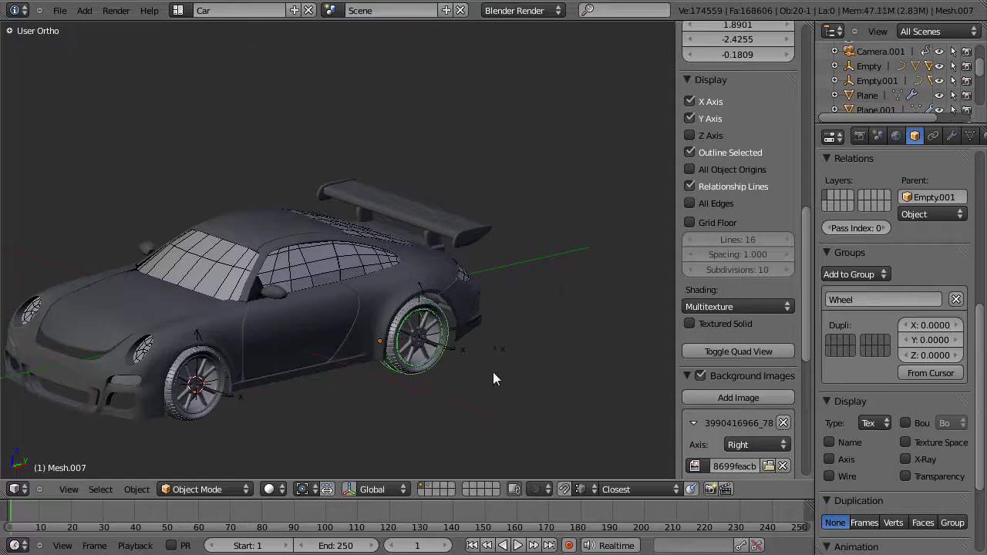
- Pick one part of the rear wheel and select every object that shares its Wheel group
{"action": "middle_click_drag", "start_coordinate": [465, 283], "coordinate": [326, 193]}
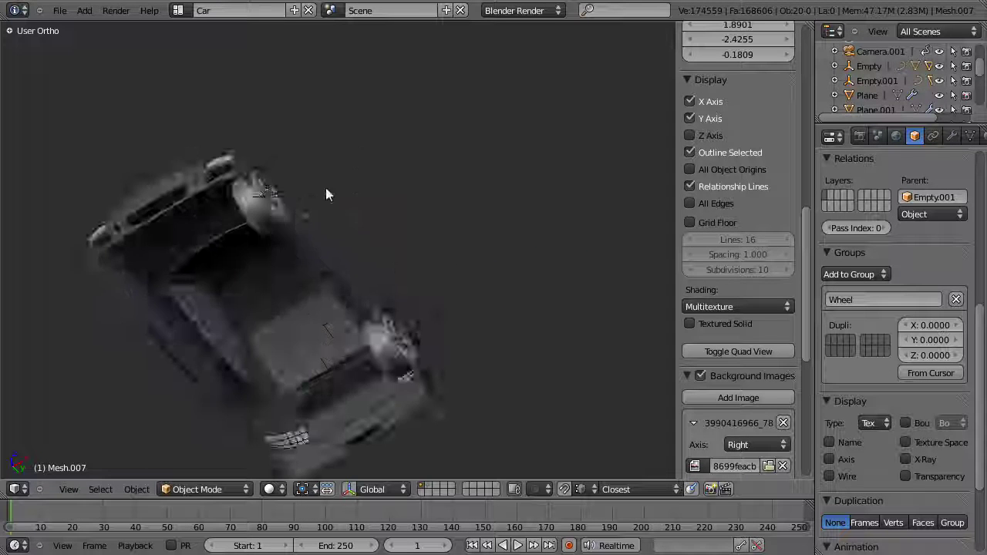
{"action": "scroll", "coordinate": [364, 210], "scroll_direction": "up", "scroll_amount": 3}
{"action": "key", "text": "z"}
{"action": "right_click", "coordinate": [394, 363]}
{"action": "middle_click_drag", "start_coordinate": [394, 363], "coordinate": [448, 301]}
{"action": "key", "text": "shift+g"}
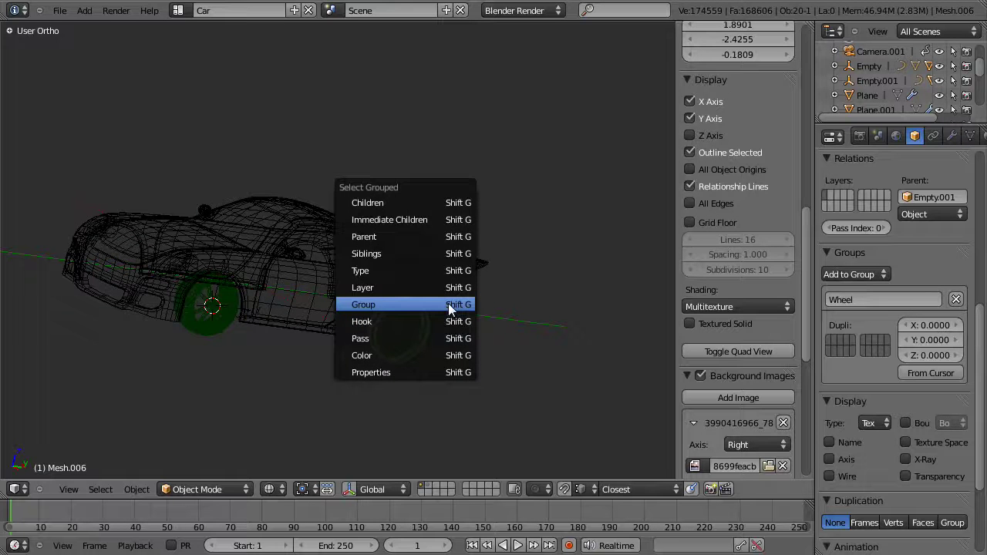
{"action": "left_click", "coordinate": [448, 305]}
{"action": "middle_click_drag", "start_coordinate": [443, 373], "coordinate": [390, 312]}
{"action": "key", "text": "z"}
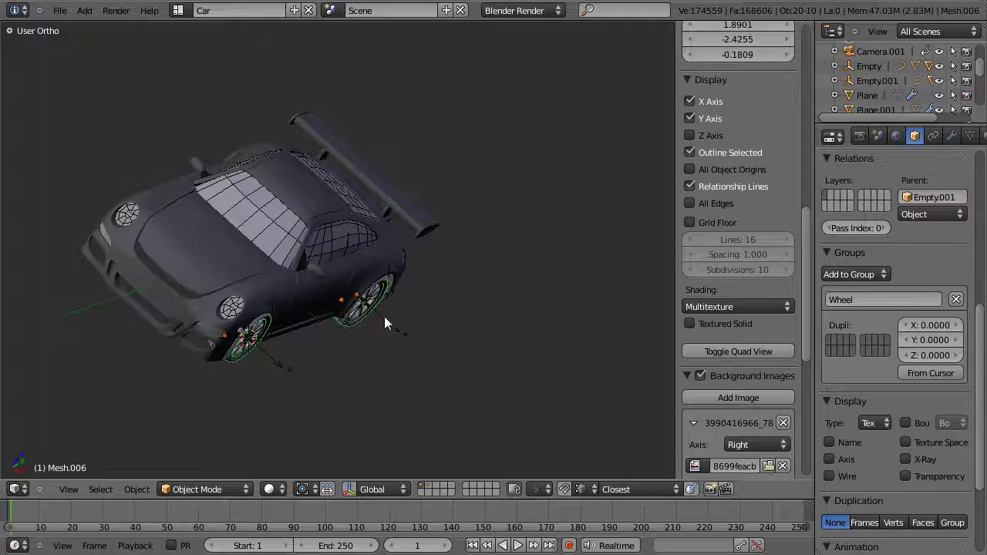
- Select only the rear wheel with its empty, duplicate it in place and rotate the copy 180° about the Z axis
{"action": "right_click", "coordinate": [385, 318], "text": "shift"}
{"action": "key", "text": "z"}
{"action": "key", "text": "b"}
{"action": "middle_click_drag", "start_coordinate": [291, 245], "coordinate": [175, 375]}
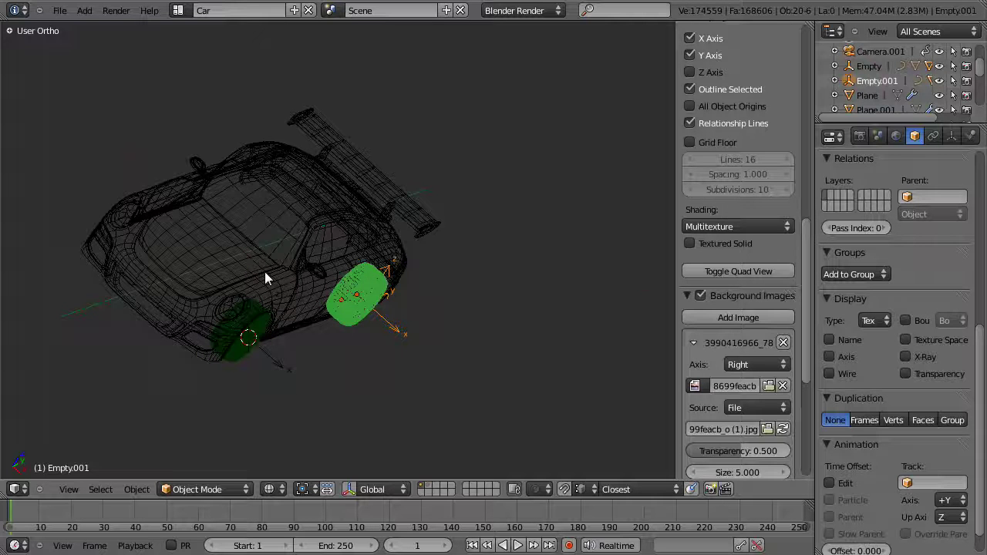
{"action": "key", "text": "KP_7"}
{"action": "scroll", "coordinate": [341, 234], "scroll_direction": "up", "scroll_amount": 2, "text": "shift"}
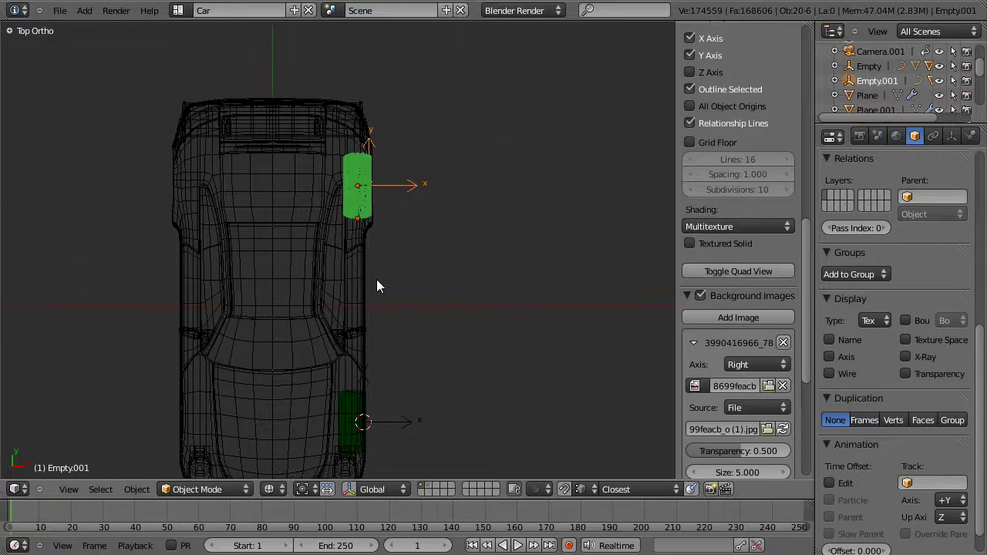
{"action": "key", "text": "shift+d"}
{"action": "type", "text": "z"}
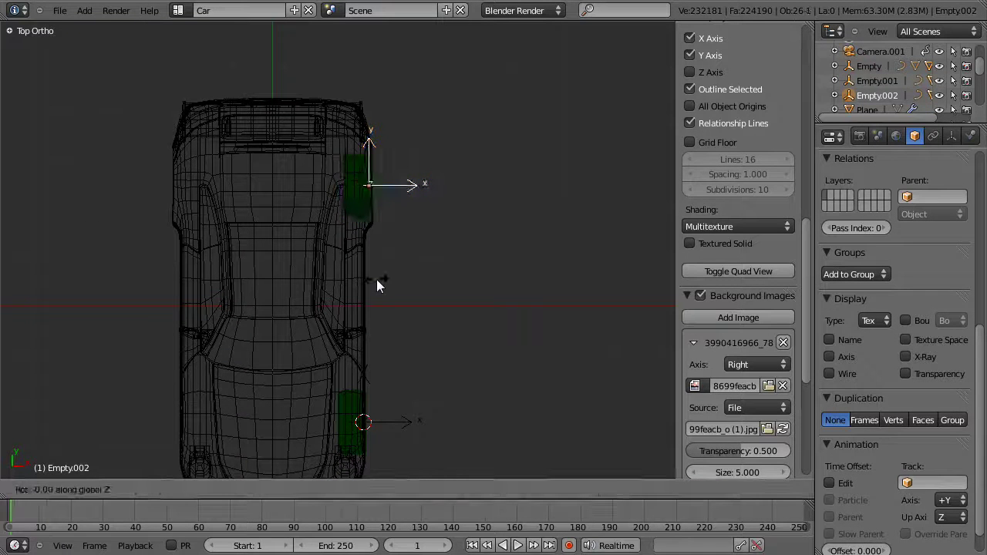
{"action": "type", "text": "180"}
{"action": "key", "text": "Return"}
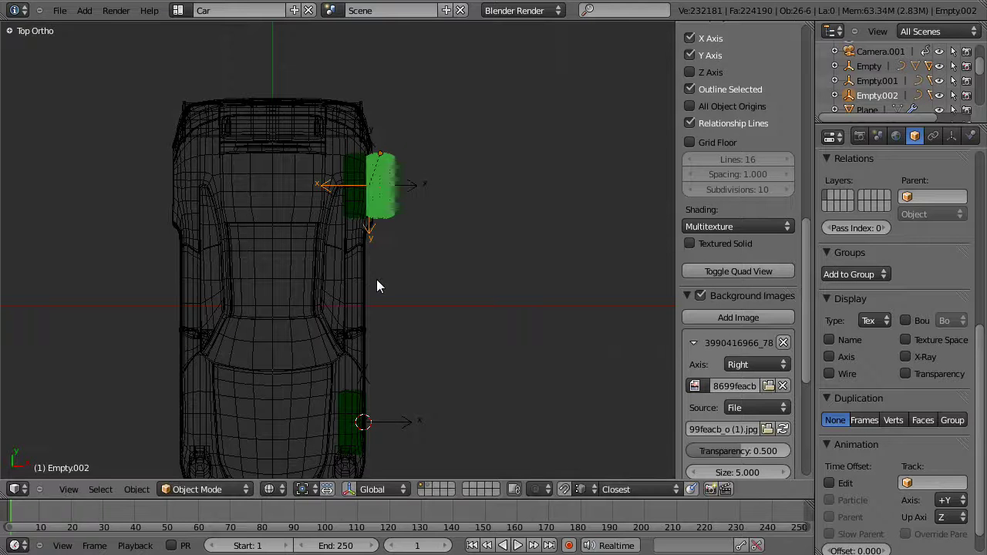
- Move the rotated wheel copy along X into the opposite rear wheel arch, mirroring the other rear wheel's position
{"action": "key", "text": "g"}
{"action": "key", "text": "x"}
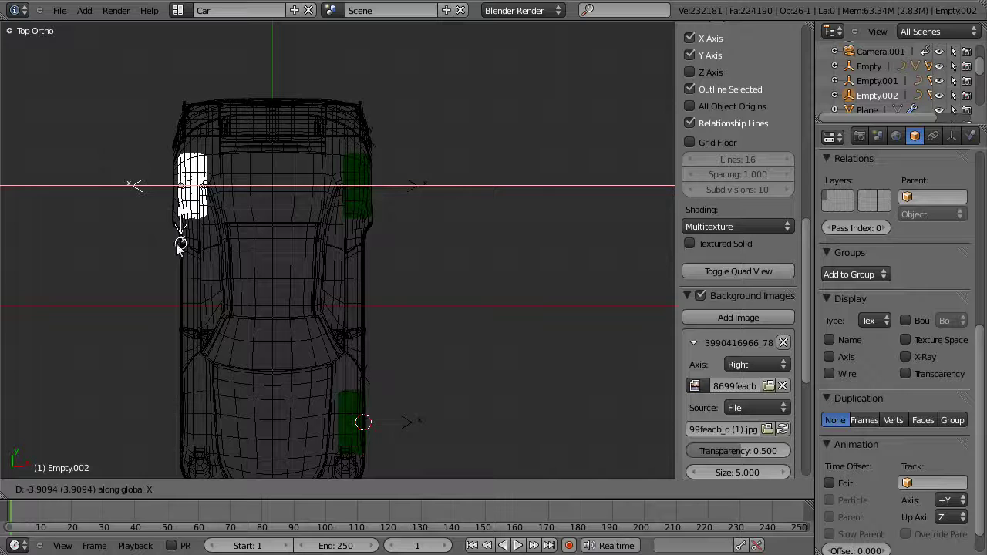
{"action": "left_click", "coordinate": [170, 241]}
{"action": "middle_click_drag", "start_coordinate": [245, 234], "coordinate": [285, 292], "text": "shift"}
{"action": "scroll", "coordinate": [286, 292], "scroll_direction": "up", "scroll_amount": 4}
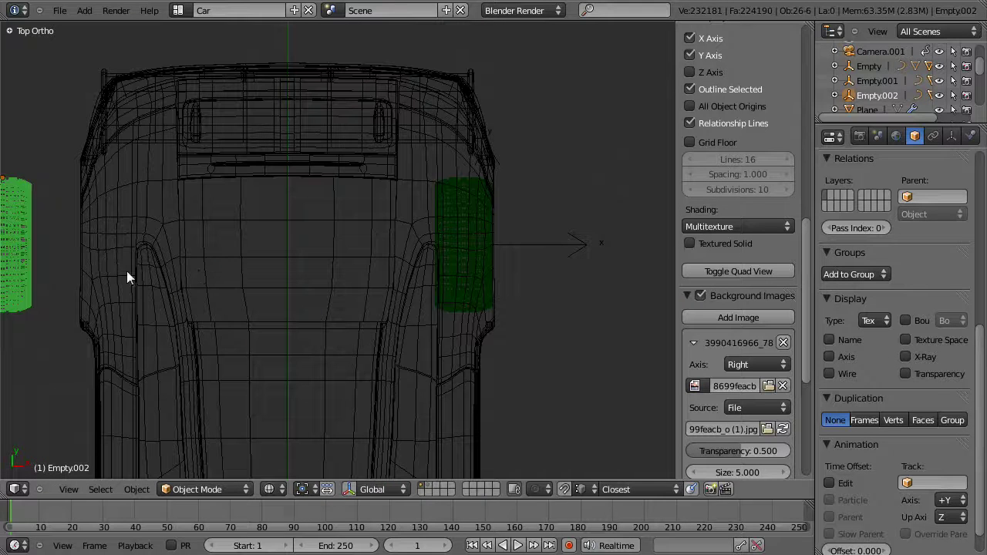
{"action": "key", "text": "g"}
{"action": "key", "text": "x"}
{"action": "left_click", "coordinate": [240, 281]}
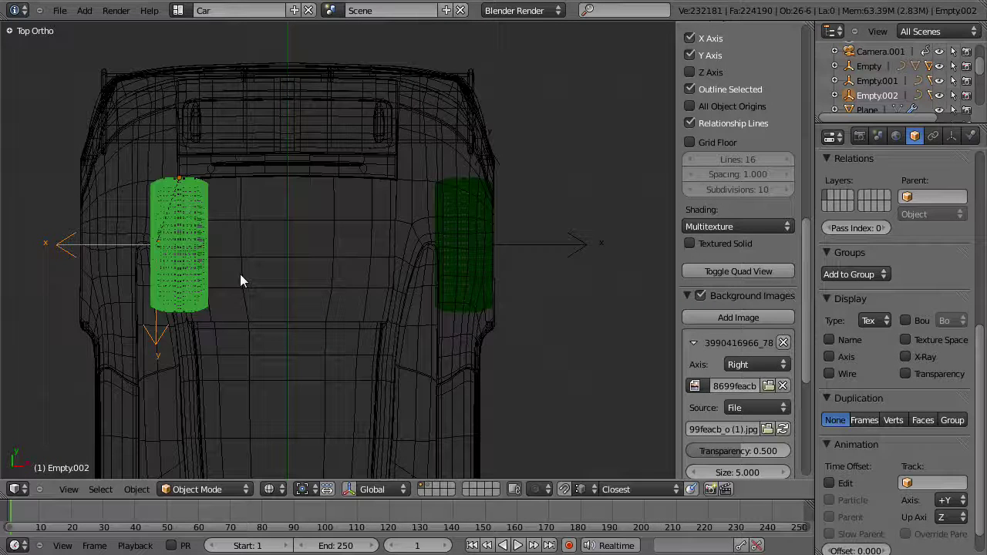
{"action": "key", "text": "g"}
{"action": "key", "text": "x"}
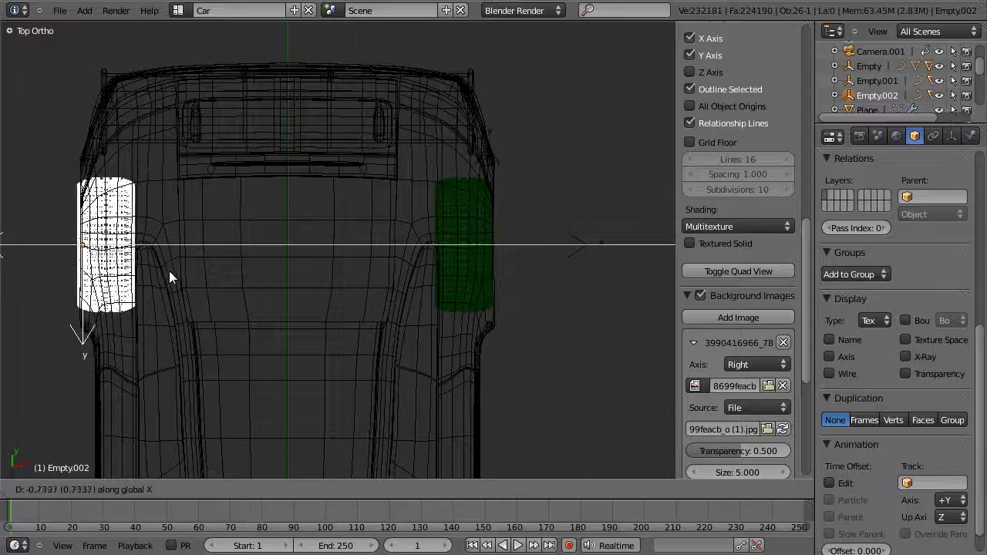
{"action": "left_click", "coordinate": [172, 270]}
- Duplicate the rotated rear wheel along the Y axis to the front wheel arch on the same side of the car
{"action": "scroll", "coordinate": [184, 293], "scroll_direction": "down", "scroll_amount": 8}
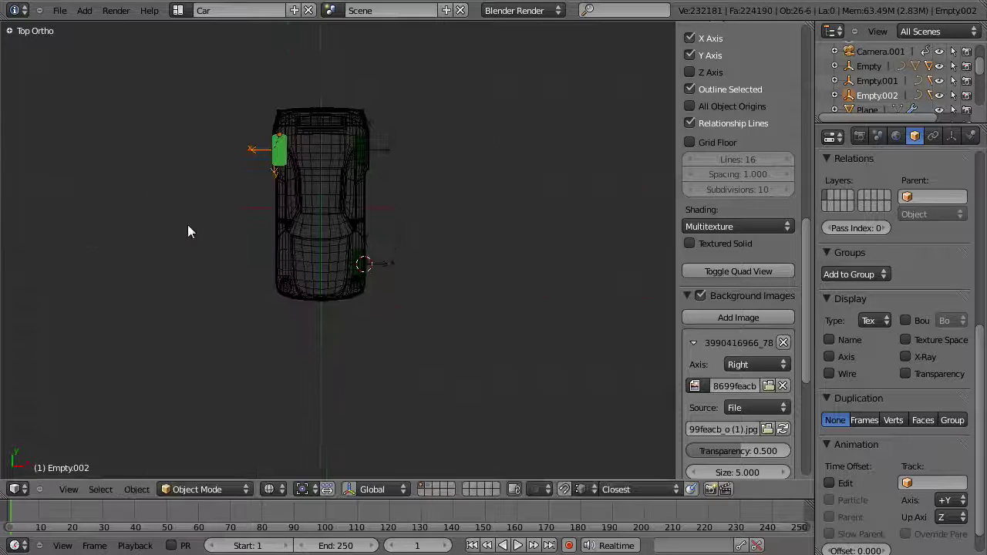
{"action": "scroll", "coordinate": [187, 225], "scroll_direction": "up", "scroll_amount": 7}
{"action": "middle_click_drag", "start_coordinate": [280, 131], "coordinate": [268, 155]}
{"action": "key", "text": "shift+d"}
{"action": "key", "text": "y"}
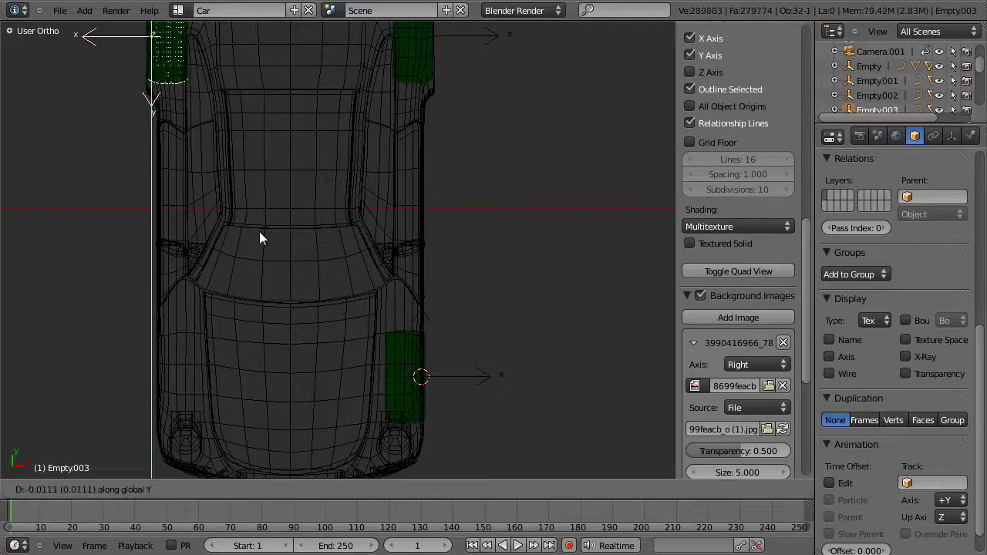
{"action": "left_click", "coordinate": [253, 459]}
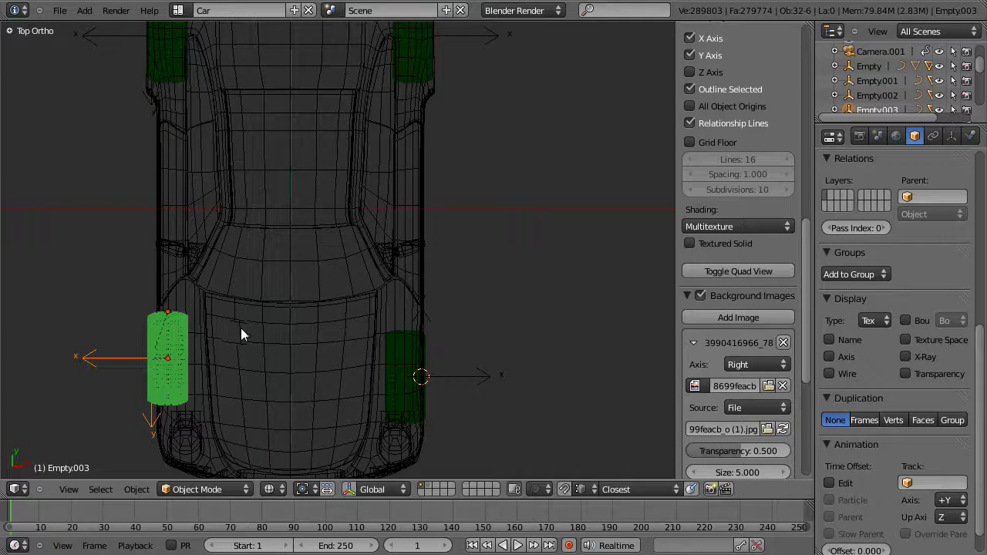
- Set the snap type to Increment and move the front wheel copy -0.3 along Y onto the reference photo's front wheel
{"action": "middle_click_drag", "start_coordinate": [241, 327], "coordinate": [324, 455]}
{"action": "key", "text": "KP_3"}
{"action": "middle_click_drag", "start_coordinate": [216, 332], "coordinate": [459, 225], "text": "shift"}
{"action": "scroll", "coordinate": [459, 224], "scroll_direction": "up", "scroll_amount": 7}
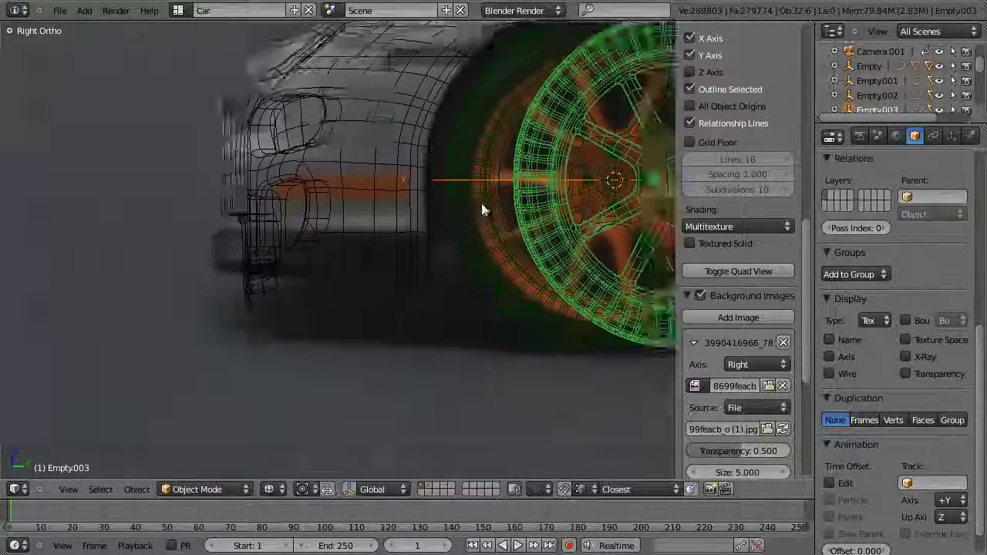
{"action": "middle_click_drag", "start_coordinate": [648, 206], "coordinate": [472, 286], "text": "shift"}
{"action": "middle_click_drag", "start_coordinate": [472, 286], "coordinate": [463, 287]}
{"action": "key", "text": "KP_3"}
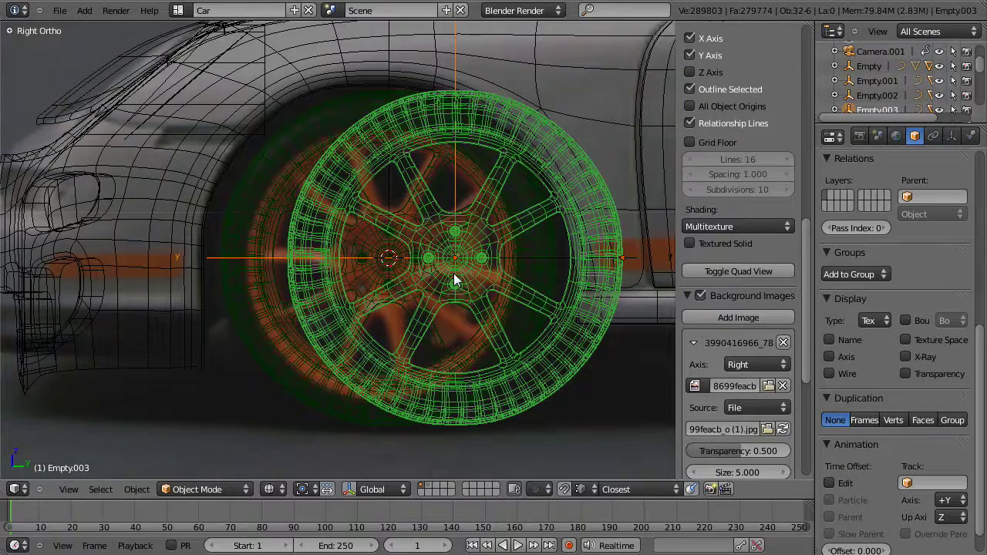
{"action": "key", "text": "shift+ctrl+Tab"}
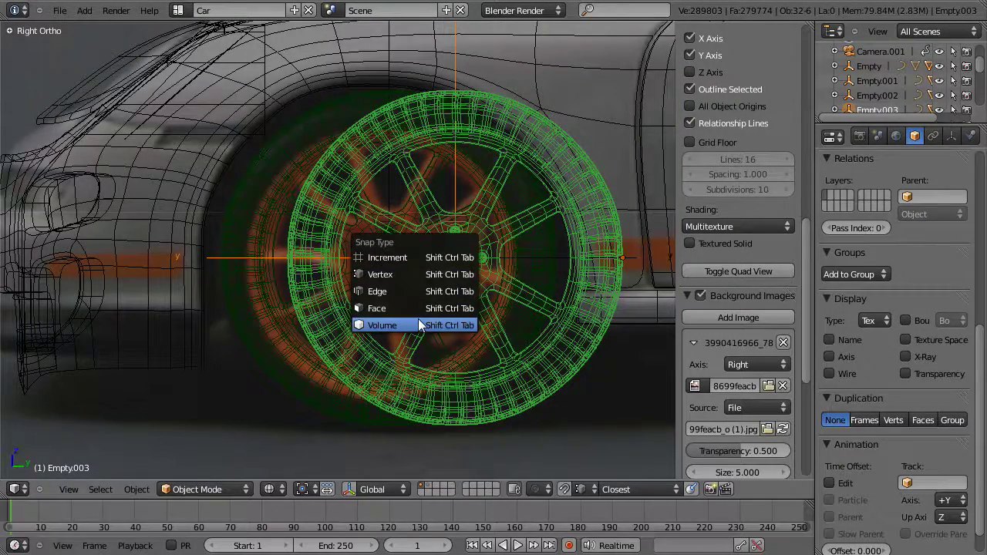
{"action": "left_click", "coordinate": [429, 259]}
{"action": "key", "text": "g"}
{"action": "key", "text": "y"}
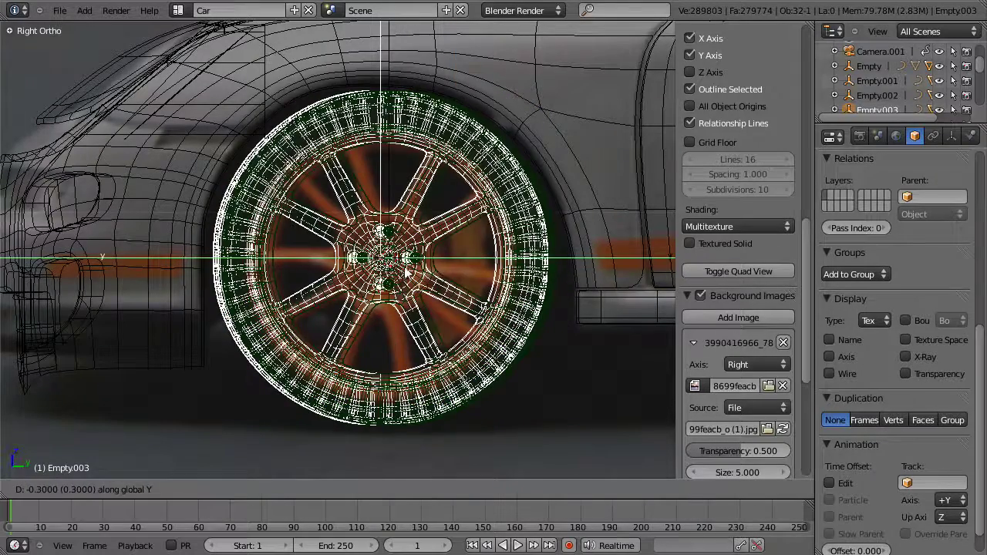
{"action": "left_click", "coordinate": [405, 266]}
- Fine-tune the front wheel copy by about 0.03 along Y so it sits centred in the wheel arch
{"action": "scroll", "coordinate": [396, 228], "scroll_direction": "down", "scroll_amount": 5}
{"action": "middle_click_drag", "start_coordinate": [397, 227], "coordinate": [359, 263]}
{"action": "key", "text": "KP_3"}
{"action": "scroll", "coordinate": [484, 315], "scroll_direction": "up", "scroll_amount": 4}
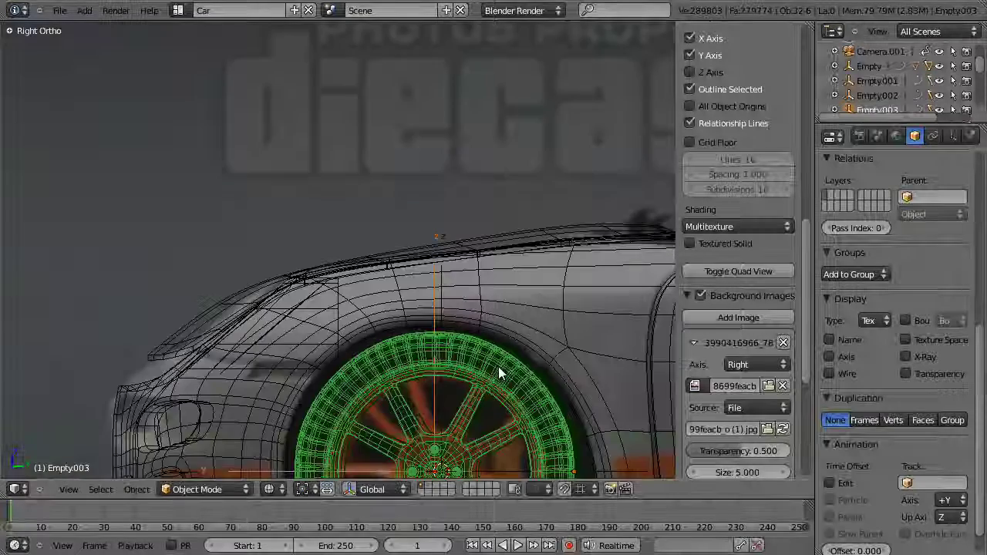
{"action": "scroll", "coordinate": [499, 374], "scroll_direction": "down", "scroll_amount": 4, "text": "shift"}
{"action": "key", "text": "g"}
{"action": "key", "text": "y"}
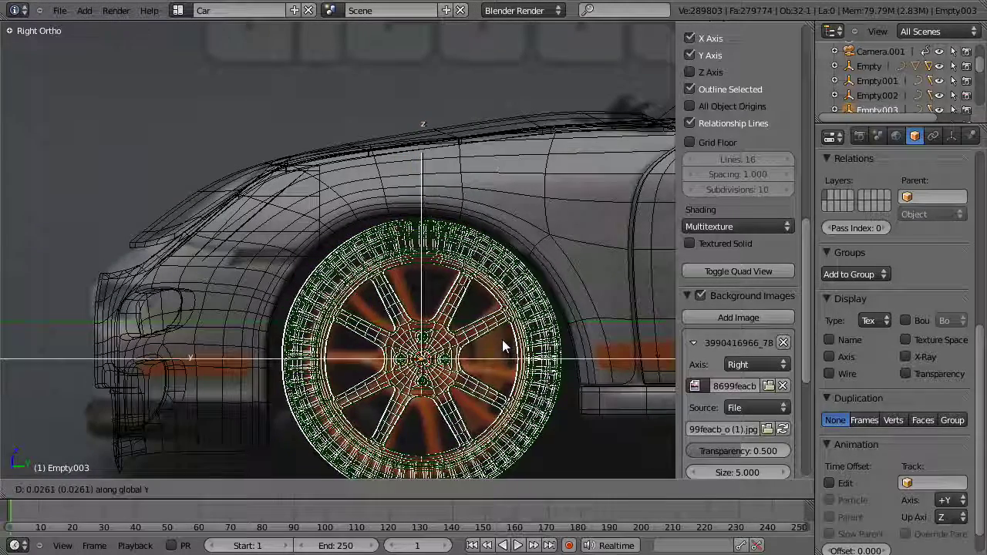
{"action": "left_click", "coordinate": [502, 340]}
- Compare the location values of the two front wheels' empties by selecting each in turn
{"action": "scroll", "coordinate": [504, 339], "scroll_direction": "down", "scroll_amount": 5}
{"action": "mouse_move", "coordinate": [504, 340]}
{"action": "middle_mouse_down"}
{"action": "mouse_move", "coordinate": [355, 283]}
{"action": "mouse_move", "coordinate": [523, 338]}
{"action": "middle_mouse_up"}
{"action": "right_click", "coordinate": [529, 333]}
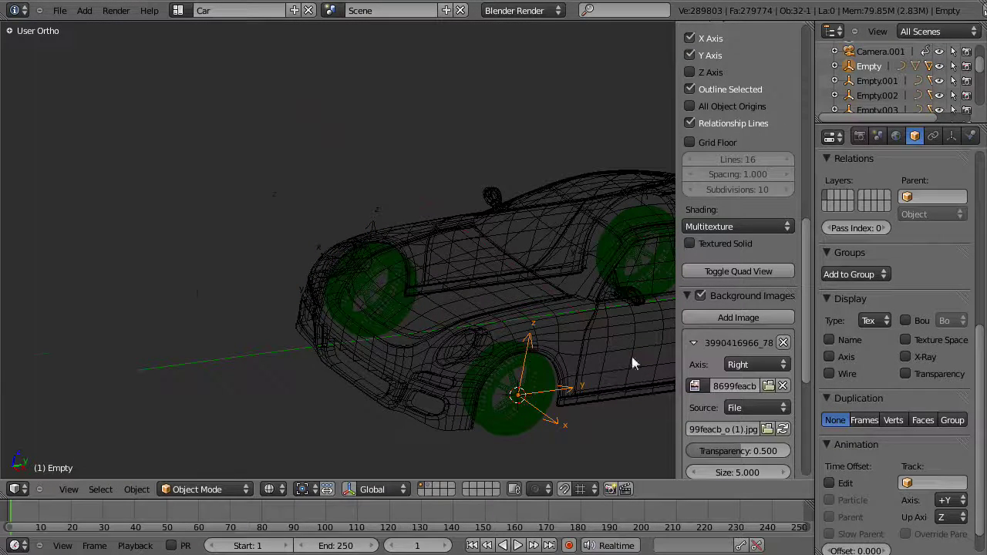
{"action": "middle_click_drag", "start_coordinate": [631, 362], "coordinate": [483, 313]}
{"action": "scroll", "coordinate": [754, 287], "scroll_direction": "up", "scroll_amount": 8}
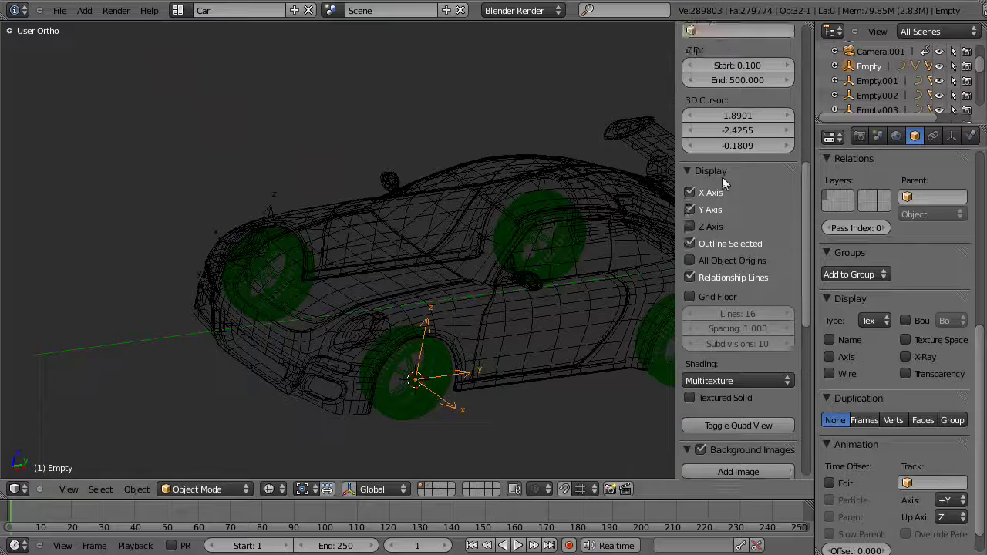
{"action": "scroll", "coordinate": [744, 271], "scroll_direction": "up", "scroll_amount": 6}
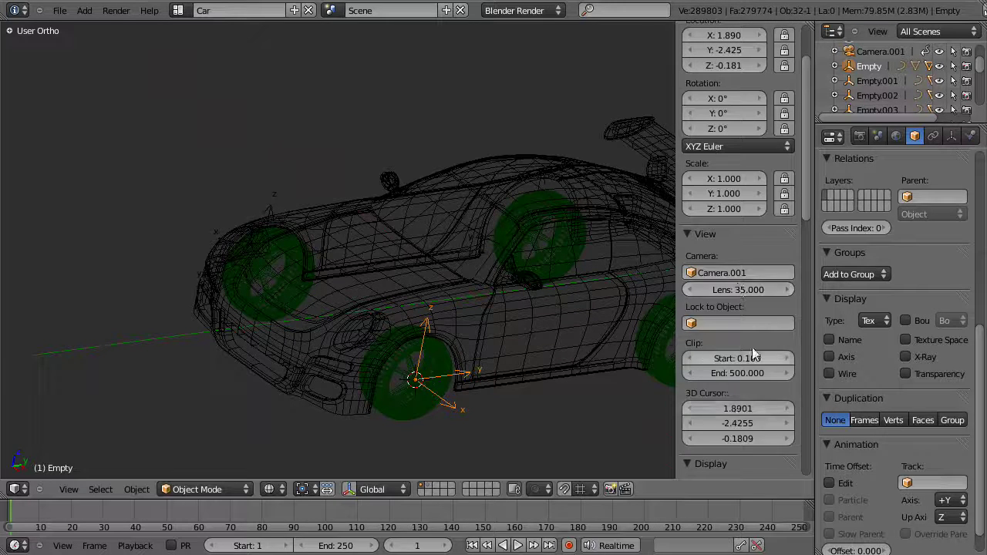
{"action": "scroll", "coordinate": [746, 387], "scroll_direction": "up", "scroll_amount": 4}
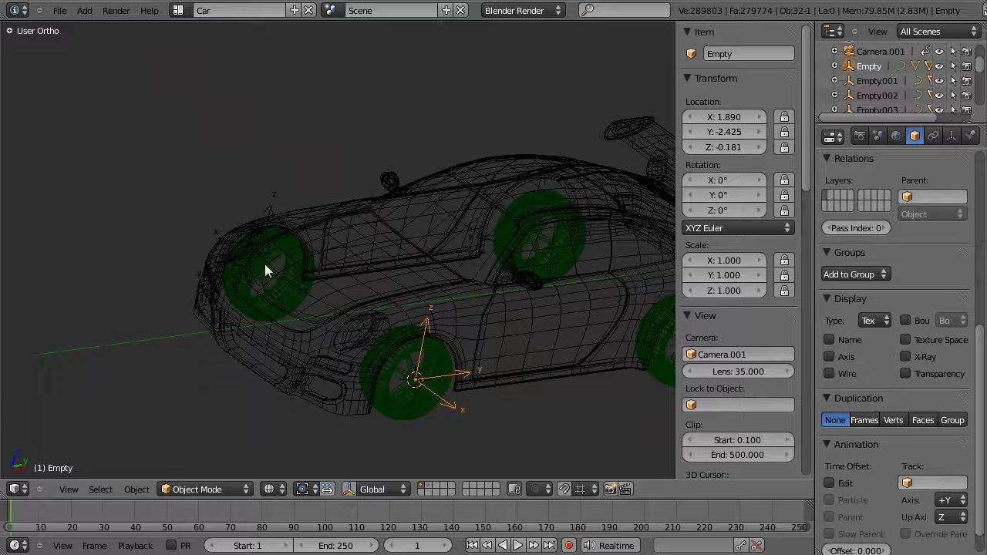
{"action": "right_click", "coordinate": [274, 200]}
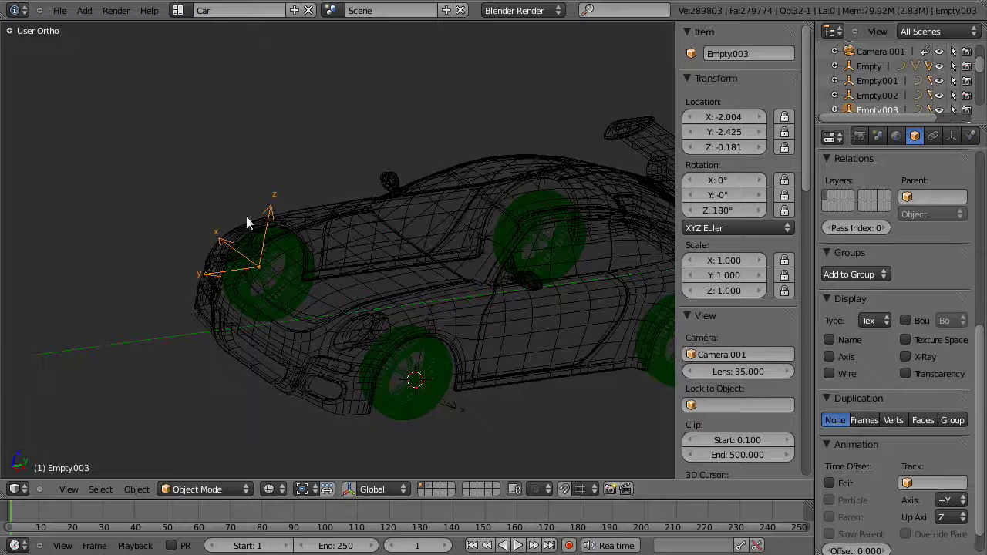
{"action": "right_click", "coordinate": [455, 398]}
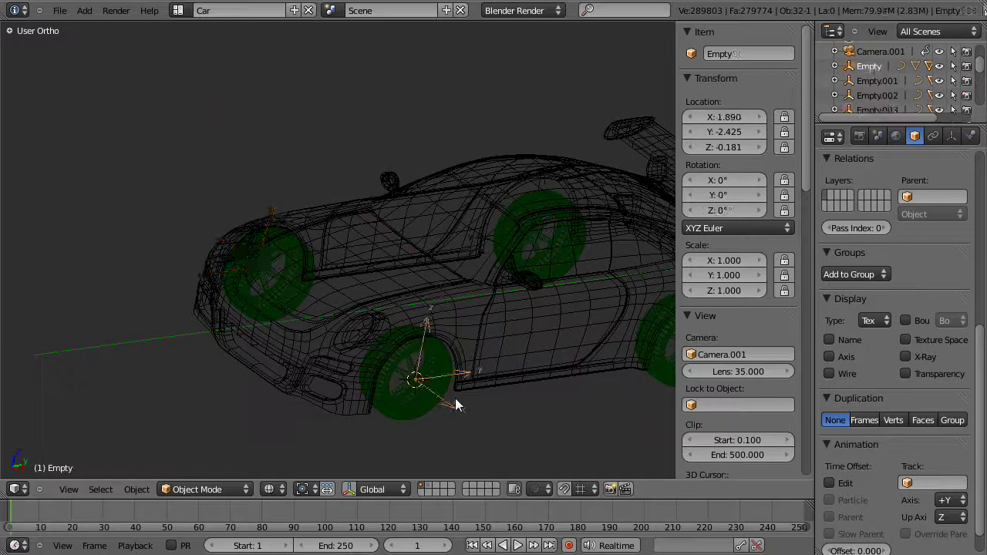
{"action": "right_click", "coordinate": [271, 196]}
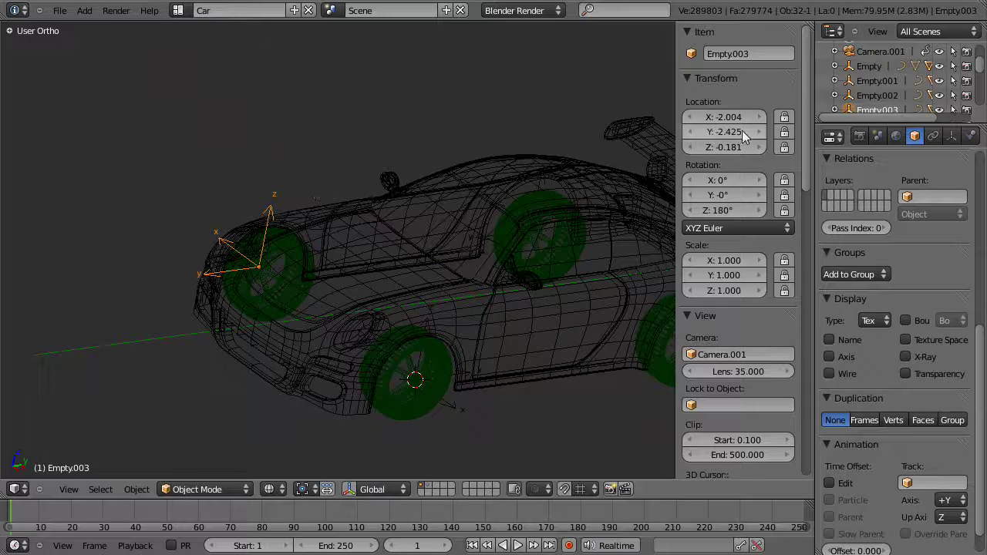
{"action": "right_click", "coordinate": [452, 417]}
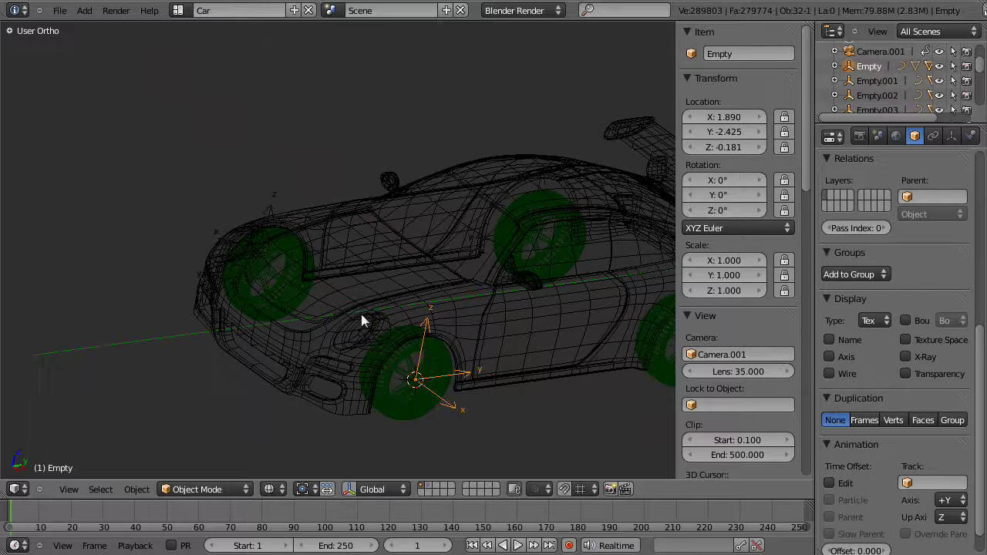
{"action": "mouse_move", "coordinate": [462, 230]}
{"action": "middle_mouse_down"}
{"action": "mouse_move", "coordinate": [366, 239]}
{"action": "mouse_move", "coordinate": [304, 283]}
{"action": "mouse_move", "coordinate": [419, 321]}
{"action": "mouse_move", "coordinate": [473, 303]}
{"action": "mouse_move", "coordinate": [414, 293]}
{"action": "mouse_move", "coordinate": [379, 216]}
{"action": "mouse_move", "coordinate": [377, 224]}
{"action": "middle_mouse_up"}
- Select the rotated front wheel's empty and adjust its position along X in the front view
{"action": "scroll", "coordinate": [304, 283], "scroll_direction": "down", "scroll_amount": 4}
{"action": "key", "text": "a"}
{"action": "key", "text": "z"}
{"action": "key", "text": "KP_1"}
{"action": "scroll", "coordinate": [391, 211], "scroll_direction": "up", "scroll_amount": 3}
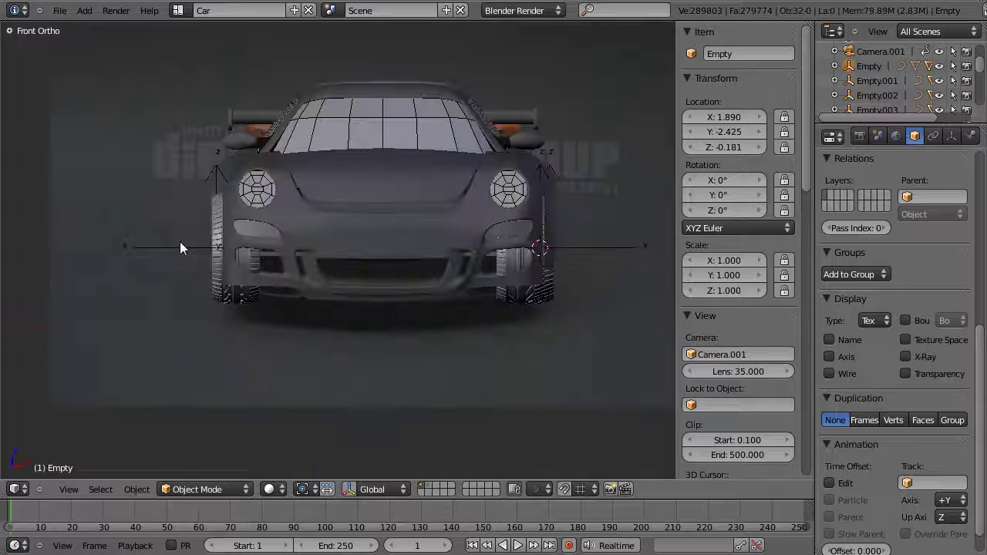
{"action": "right_click", "coordinate": [180, 241]}
{"action": "middle_click_drag", "start_coordinate": [507, 132], "coordinate": [502, 176]}
{"action": "key", "text": "KP_1"}
{"action": "key", "text": "z"}
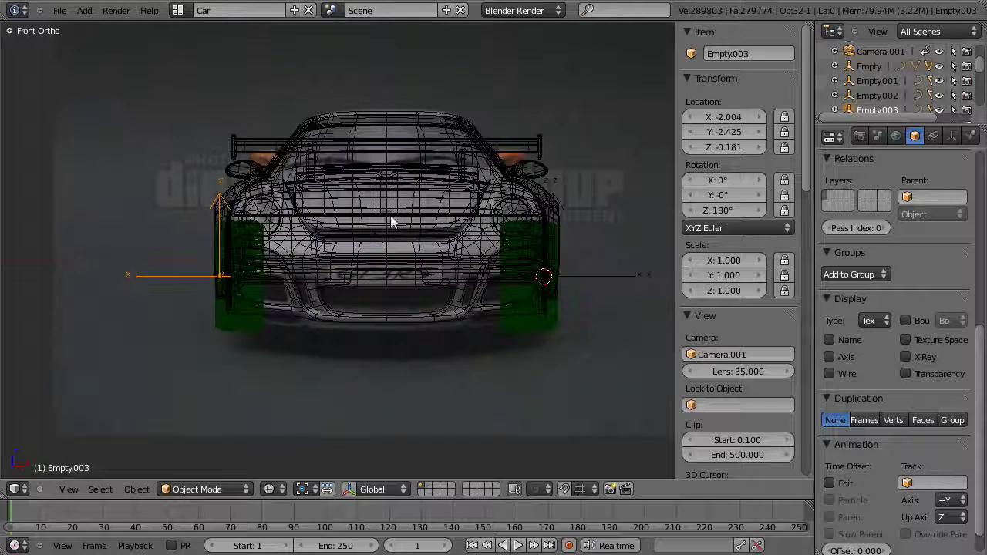
{"action": "key", "text": "g"}
{"action": "key", "text": "x"}
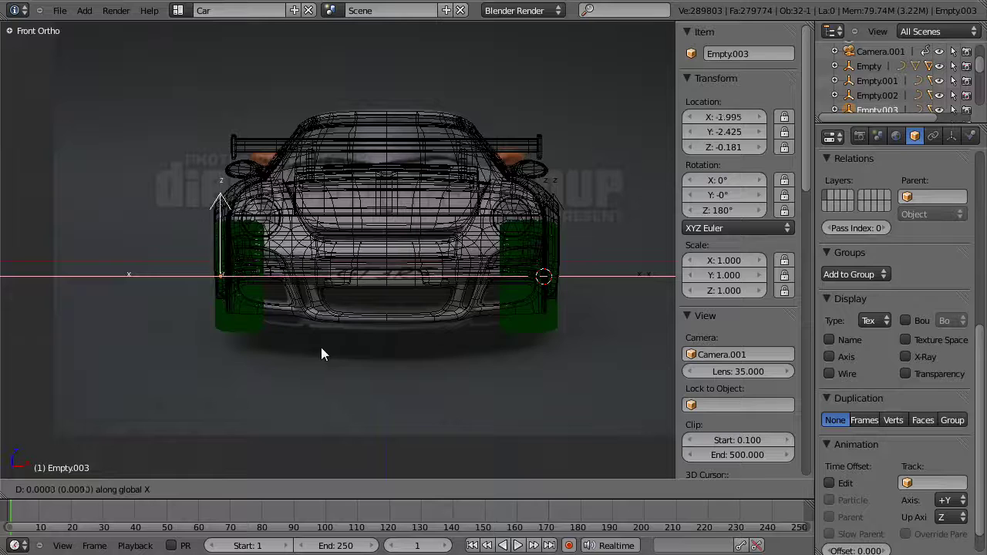
{"action": "left_click", "coordinate": [326, 346]}
- Move the rotated front wheel inward along X to about -1.874 so it fits its arch in solid shading
{"action": "key", "text": "z"}
{"action": "mouse_move", "coordinate": [301, 261]}
{"action": "middle_mouse_down"}
{"action": "mouse_move", "coordinate": [326, 304]}
{"action": "mouse_move", "coordinate": [345, 287]}
{"action": "mouse_move", "coordinate": [388, 294]}
{"action": "mouse_move", "coordinate": [231, 289]}
{"action": "mouse_move", "coordinate": [335, 344]}
{"action": "mouse_move", "coordinate": [468, 331]}
{"action": "mouse_move", "coordinate": [490, 287]}
{"action": "mouse_move", "coordinate": [309, 304]}
{"action": "mouse_move", "coordinate": [319, 269]}
{"action": "middle_mouse_up"}
{"action": "key", "text": "g"}
{"action": "key", "text": "x"}
{"action": "left_click", "coordinate": [330, 304]}
{"action": "scroll", "coordinate": [330, 304], "scroll_direction": "down", "scroll_amount": 3}
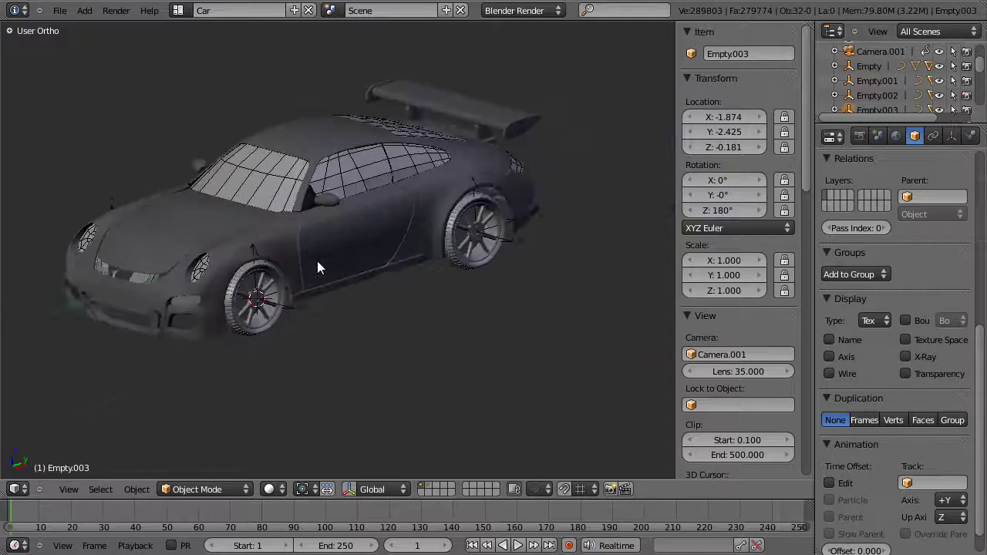
- Save over porsche_part6.blend, view the car through the camera with everything deselected, and save again
{"action": "key", "text": "ctrl+s"}
{"action": "left_click", "coordinate": [318, 258]}
{"action": "key", "text": "KP_0"}
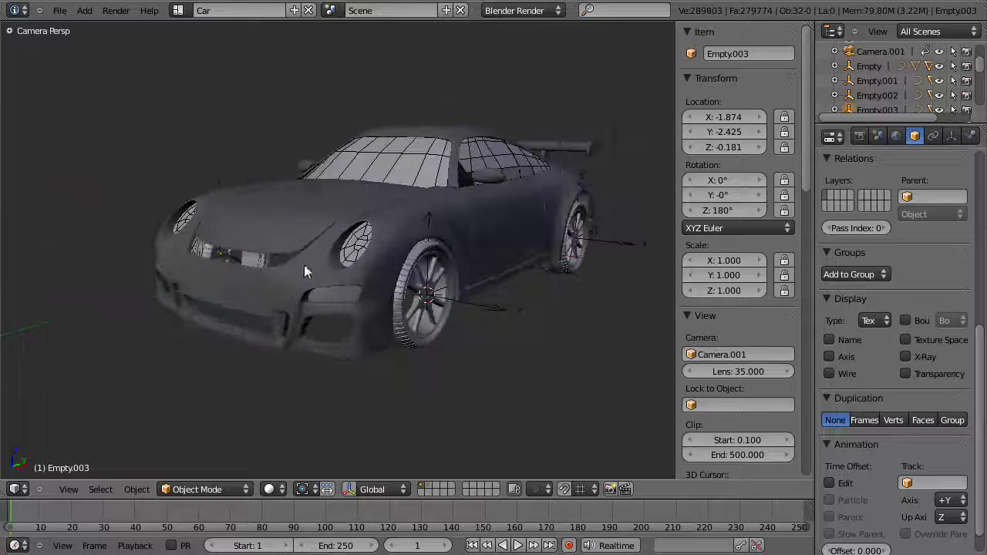
{"action": "key", "text": "a"}
{"action": "key", "text": "ctrl+s"}
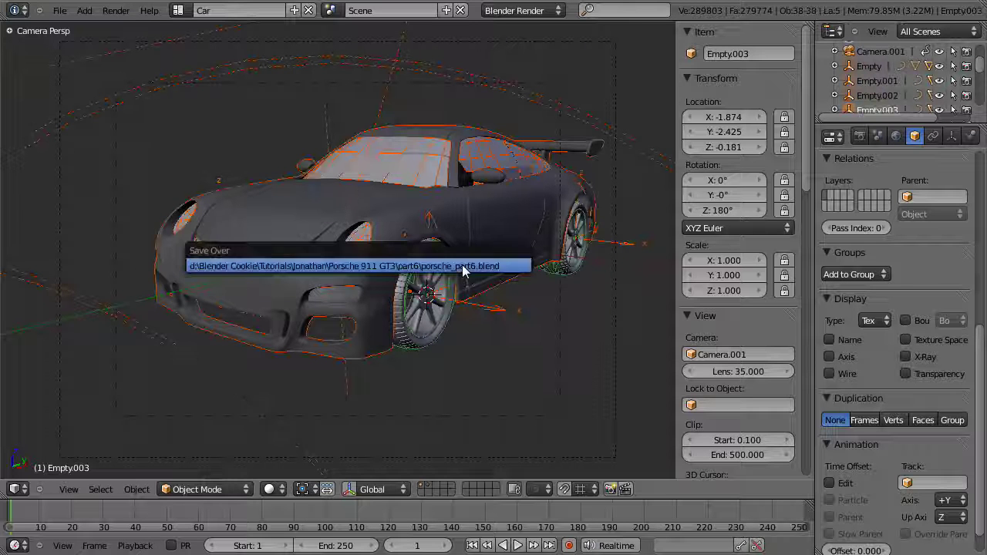
{"action": "left_click", "coordinate": [505, 268]}
{"action": "key", "text": "a"}
{"action": "key", "text": "ctrl+s"}
{"action": "left_click", "coordinate": [490, 284]}
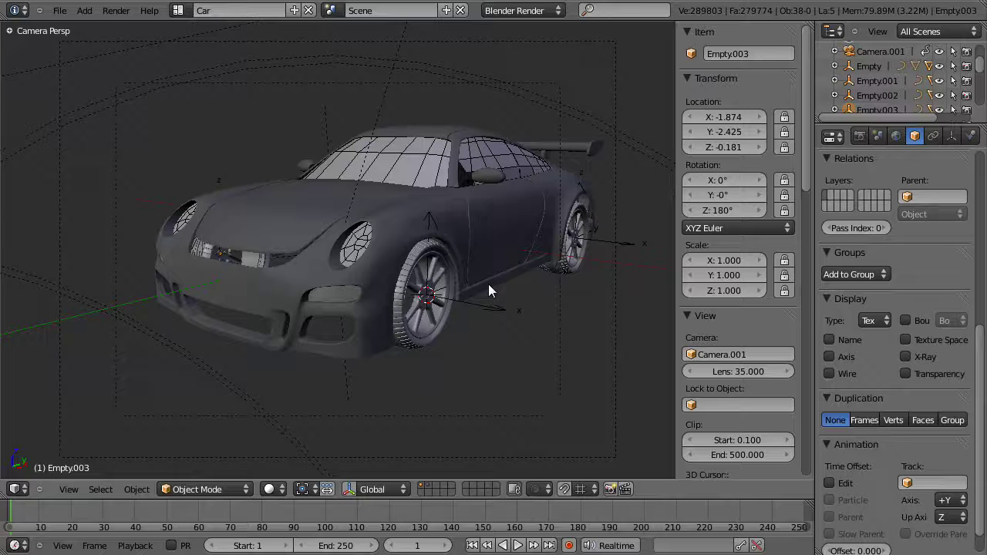
- Check the finished car from the side and at an angle and save over porsche_part6.blend once more
{"action": "key", "text": "KP_3"}
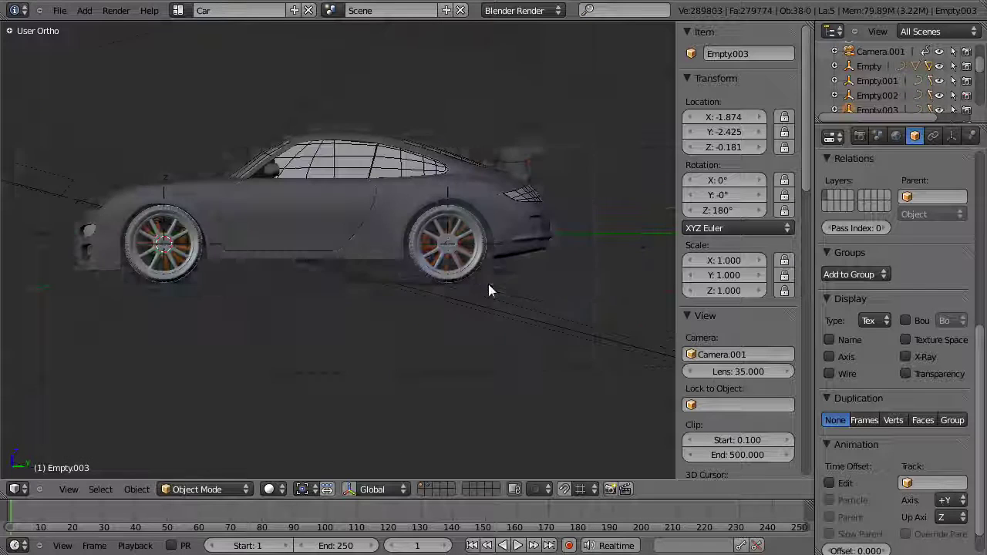
{"action": "middle_click_drag", "start_coordinate": [354, 273], "coordinate": [359, 309]}
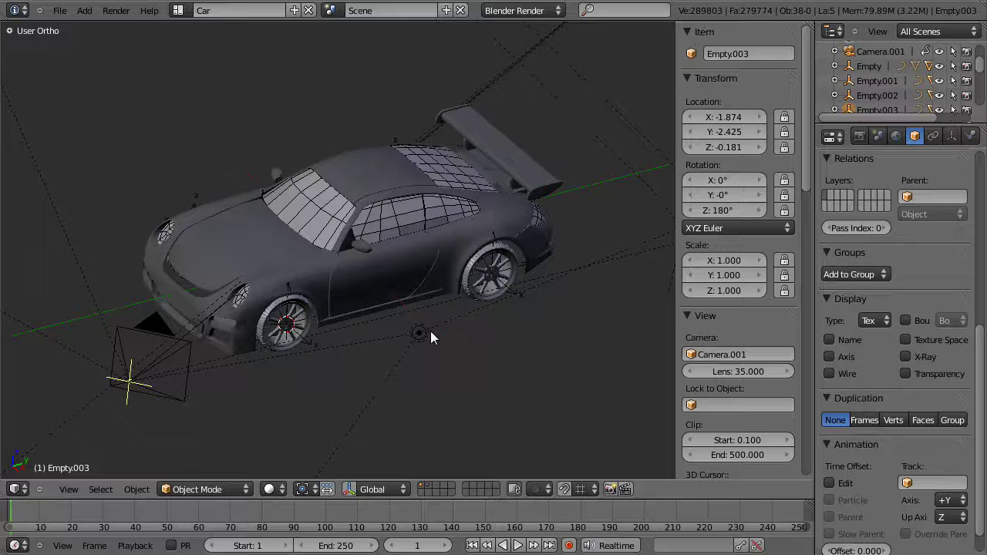
{"action": "key", "text": "ctrl+s"}
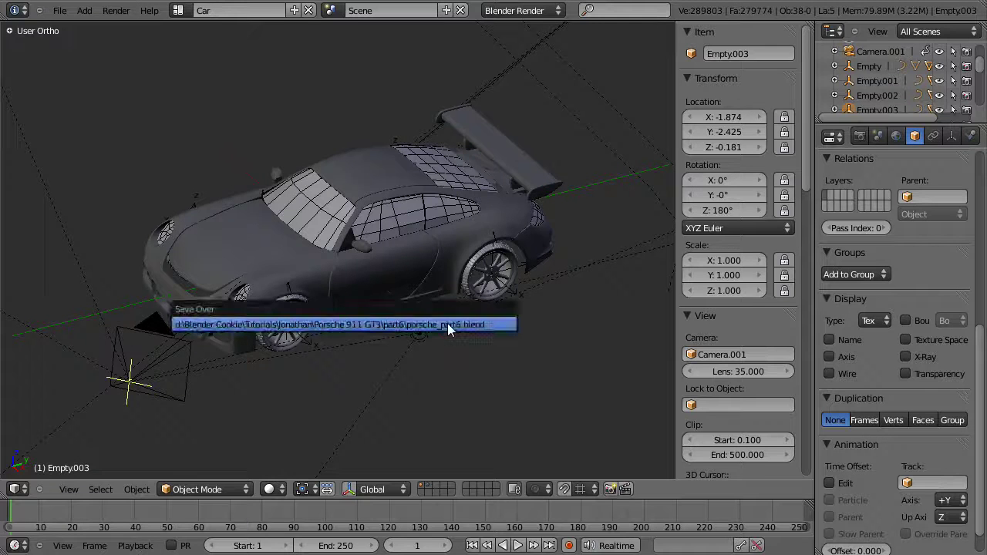